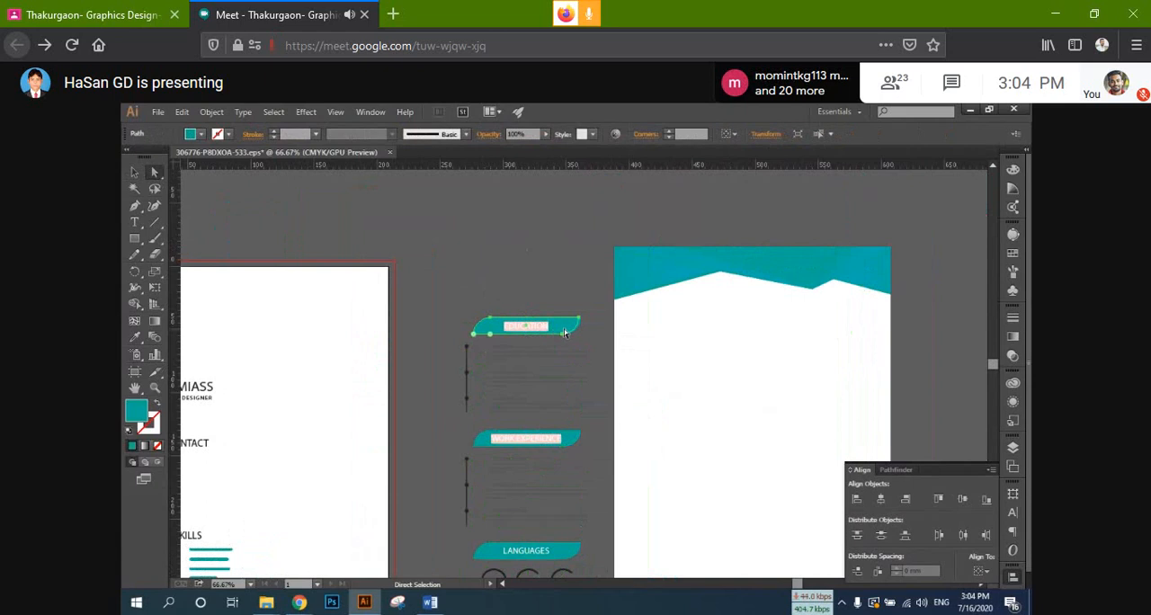
Step: Move the overlapping teal triangles of the template's header apart to expose how the header is layered
scroll(567, 332, "up", 3)
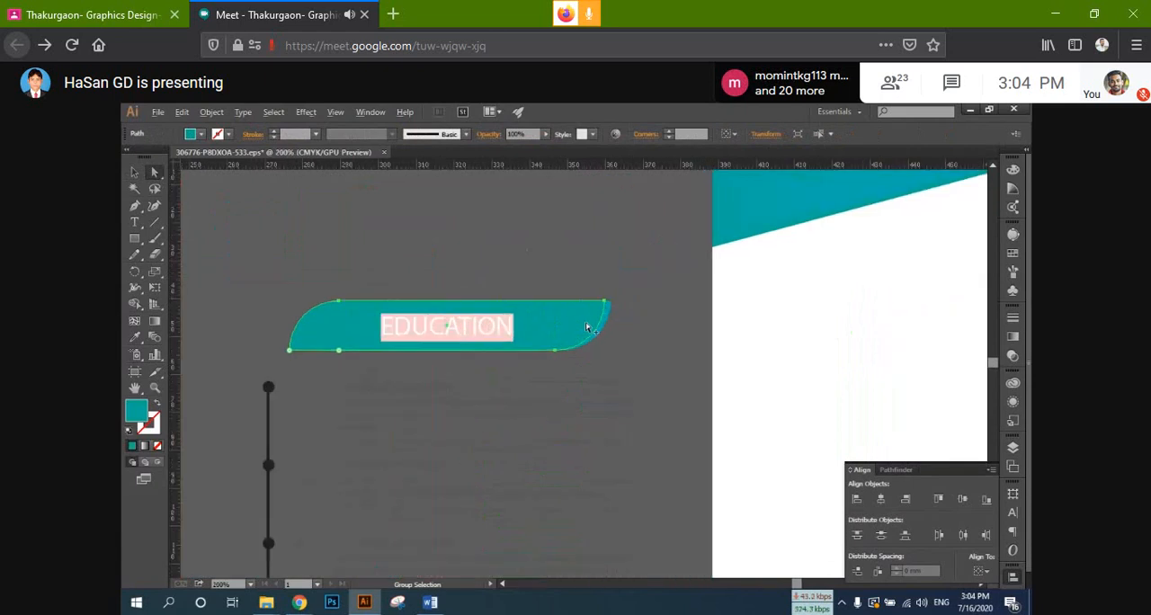
scroll(586, 328, "down", 3)
left_click(693, 270)
left_click_drag(815, 271, 883, 239)
left_click(821, 255)
left_click_drag(686, 266, 592, 224)
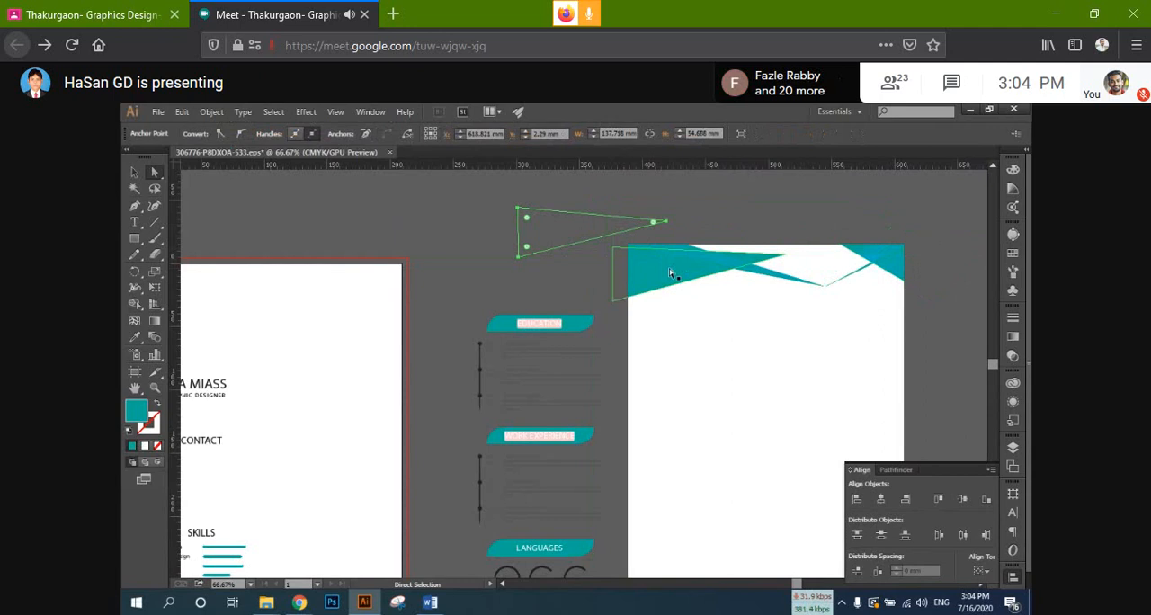
left_click_drag(670, 273, 631, 311)
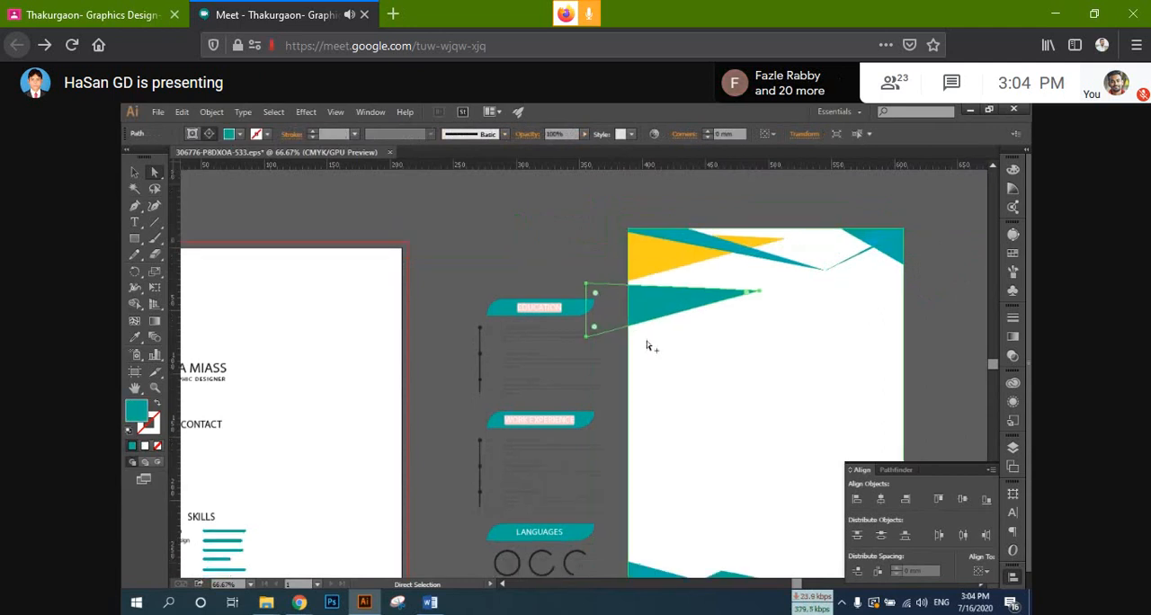
Step: Move the teal triangle from the template's footer out to below the page
scroll(647, 340, "down", 2)
scroll(648, 344, "down", 2)
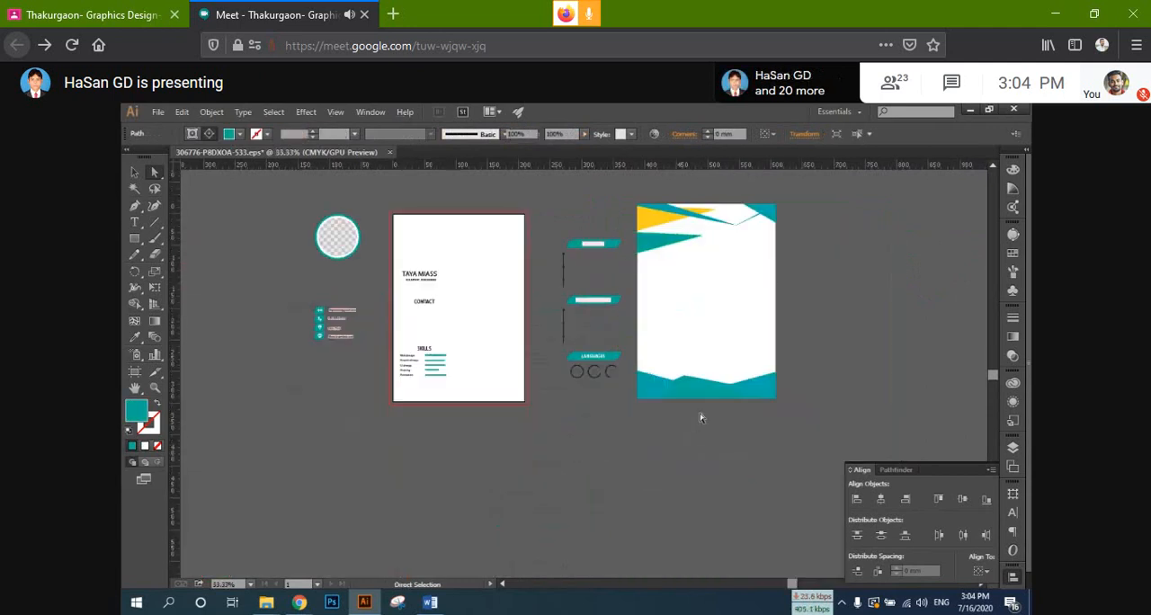
left_click(710, 435)
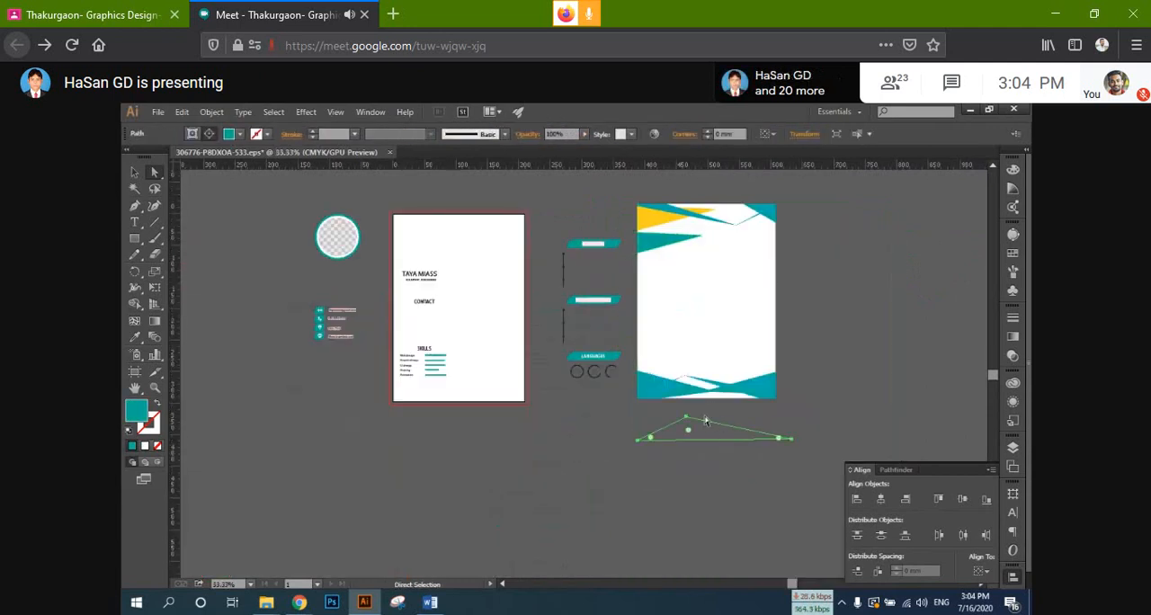
Step: Select all artwork in the resume template document and delete it
left_click(134, 171)
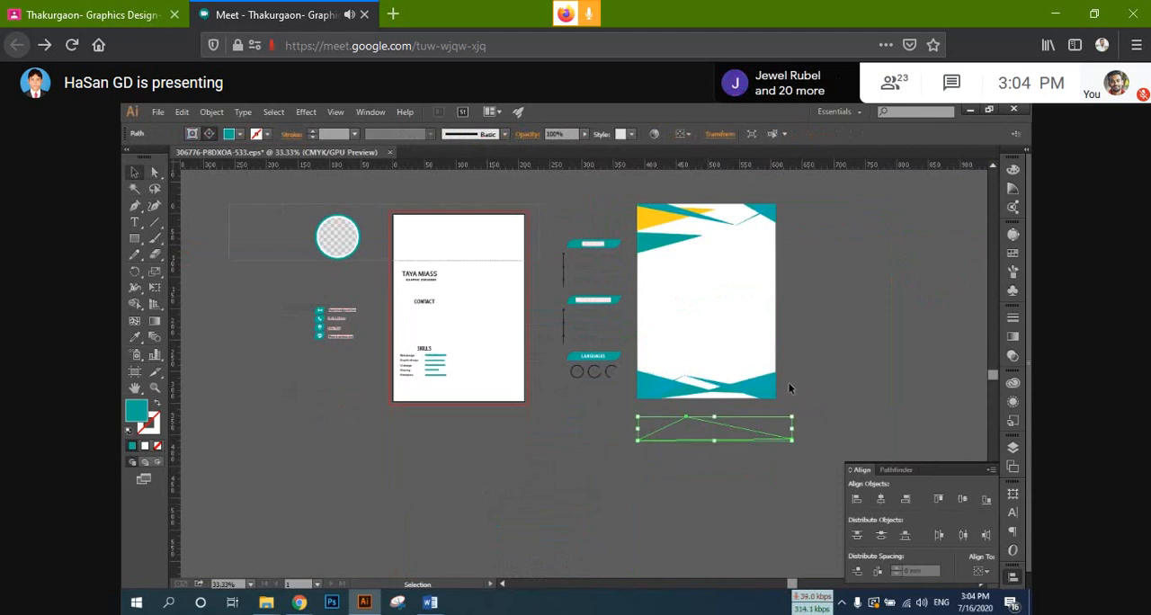
key("ctrl+a")
key("Delete")
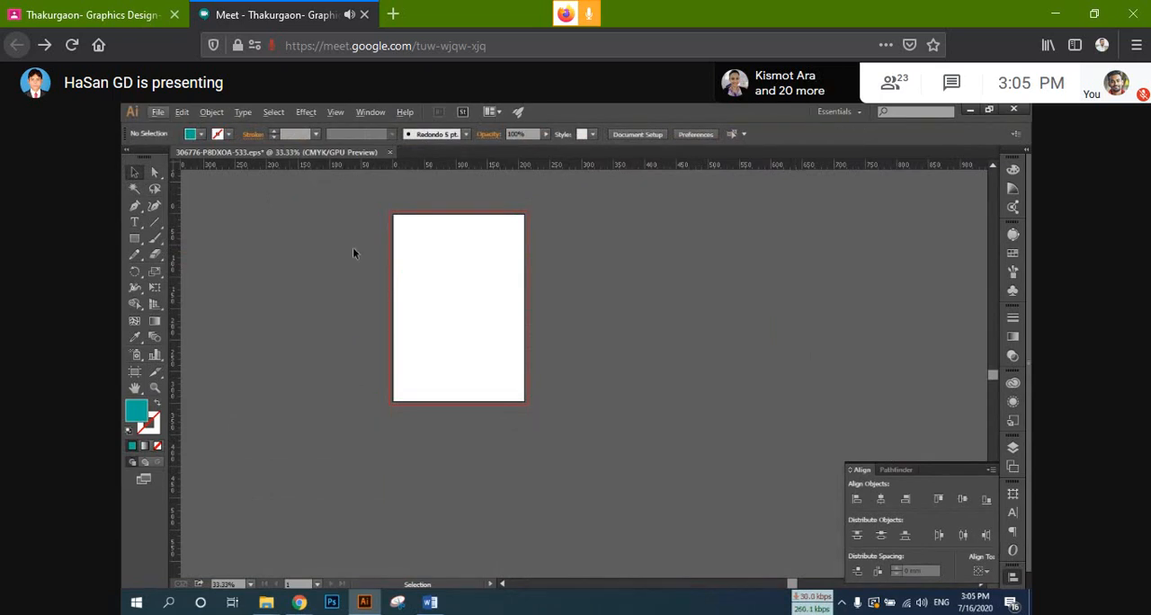
scroll(344, 242, "up", 2)
scroll(341, 241, "down", 1)
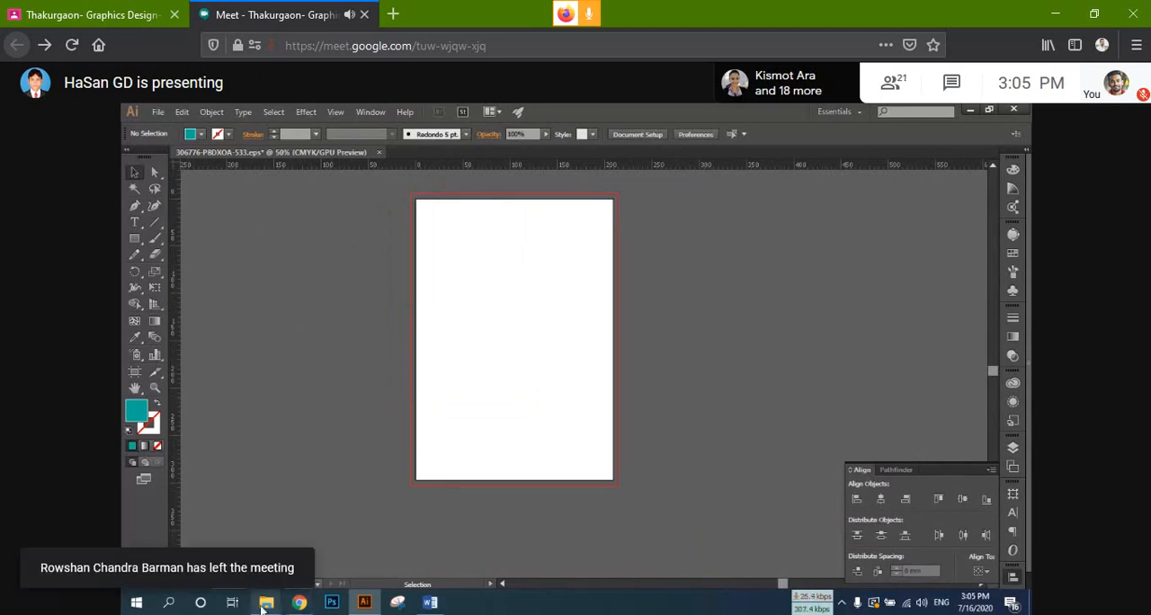
Step: Switch to Chrome and browse the image results for "resume design" for layout references
mouse_move(265, 608)
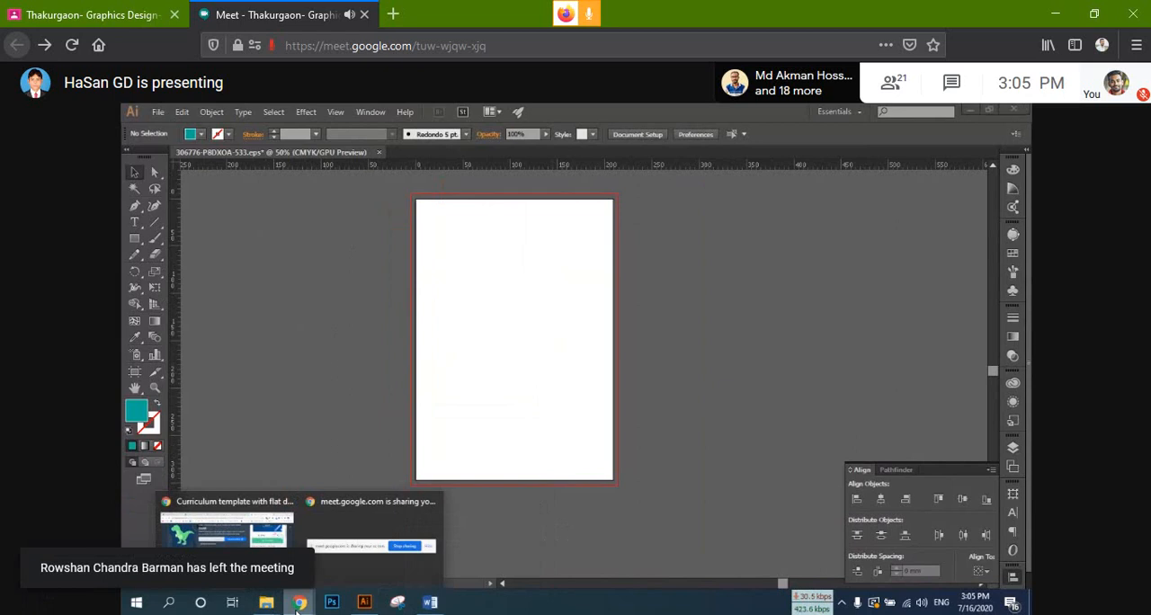
left_click(226, 530)
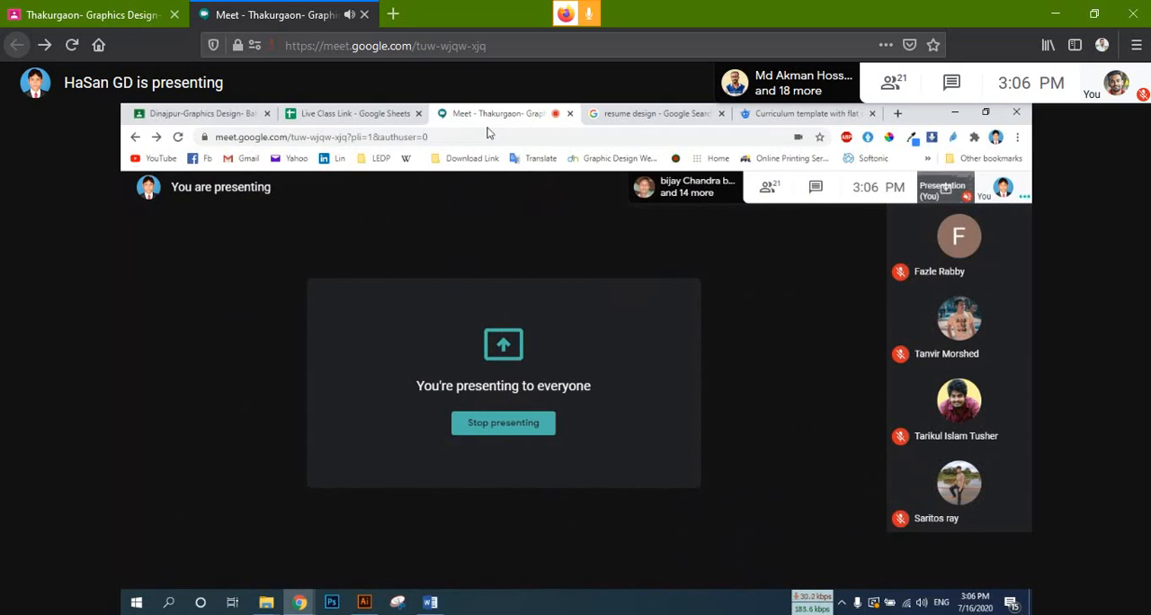
left_click(668, 108)
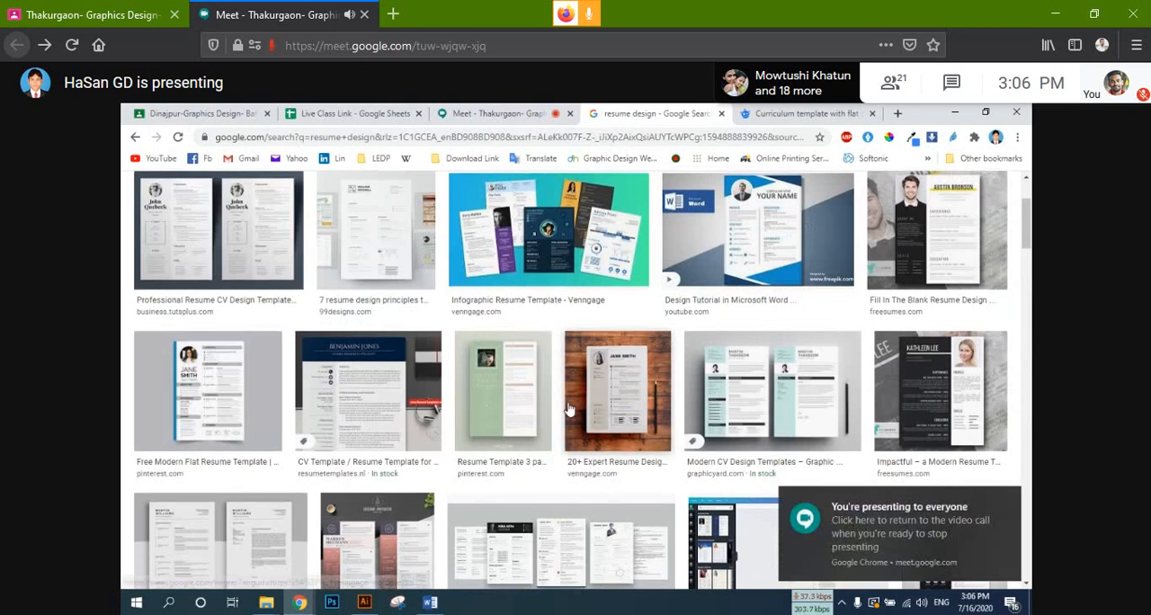
scroll(479, 432, "down", 1)
scroll(479, 441, "down", 2)
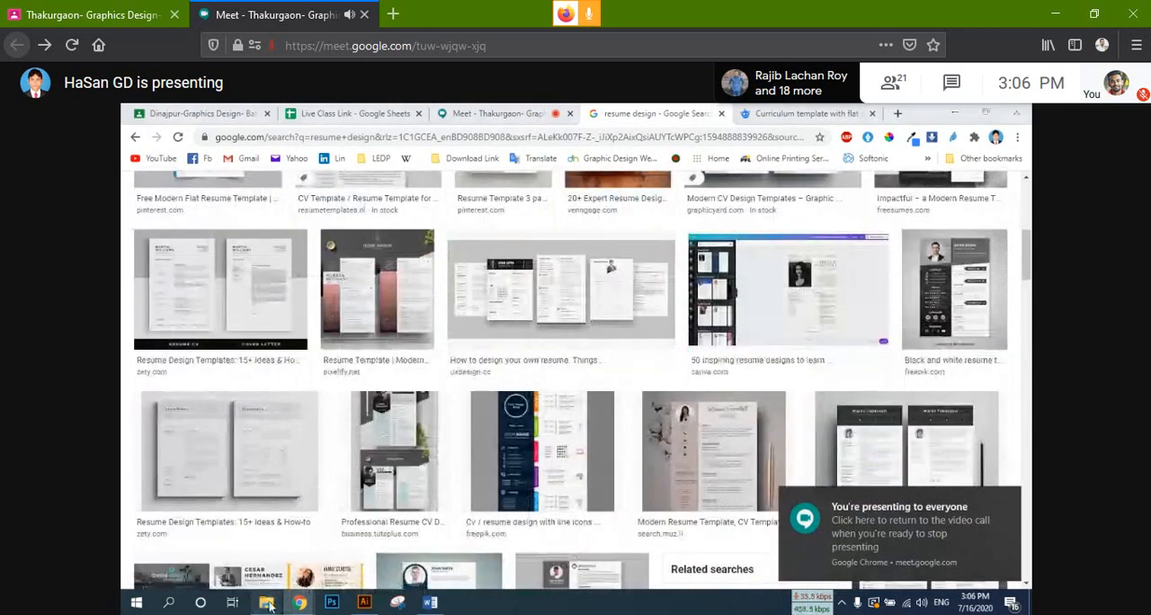
Step: Switch to File Explorer and open the drive New Volume (I:)
mouse_move(261, 602)
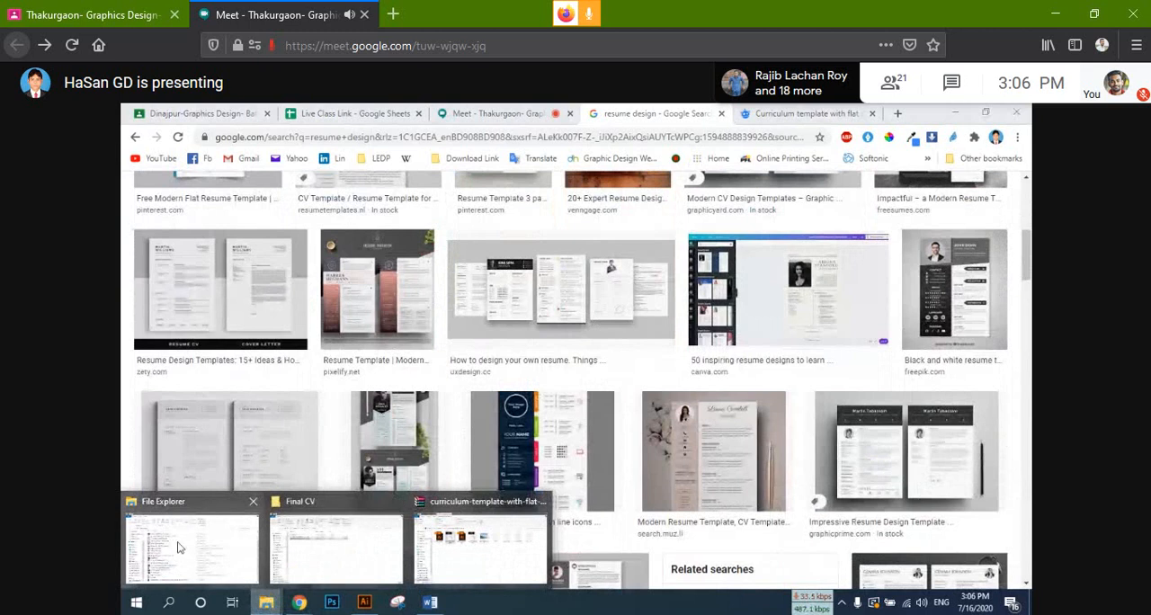
left_click(205, 553)
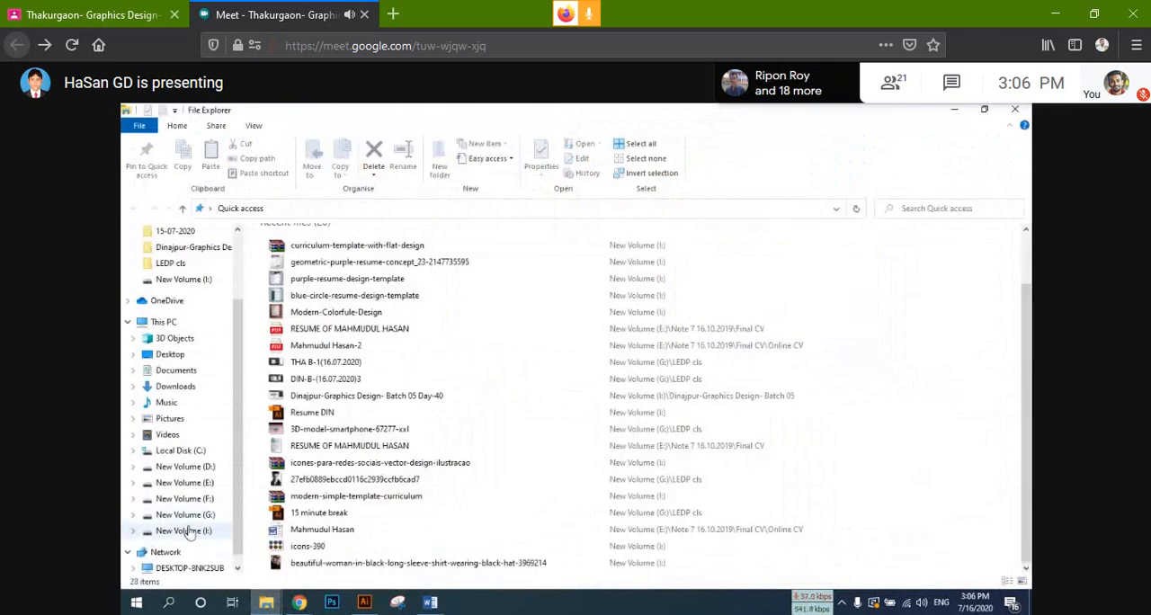
left_click(184, 531)
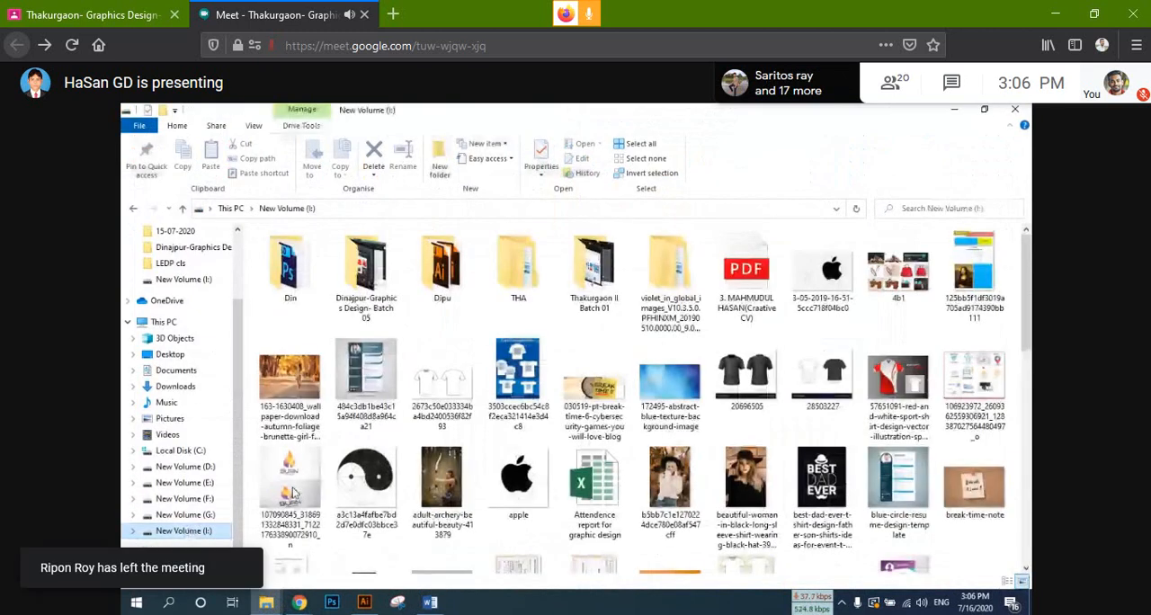
Step: Select the geometric purple, modern CV, modern simple and Modern-Colorful resume images and place them in the open Illustrator document
scroll(292, 493, "down", 2)
left_click(898, 400)
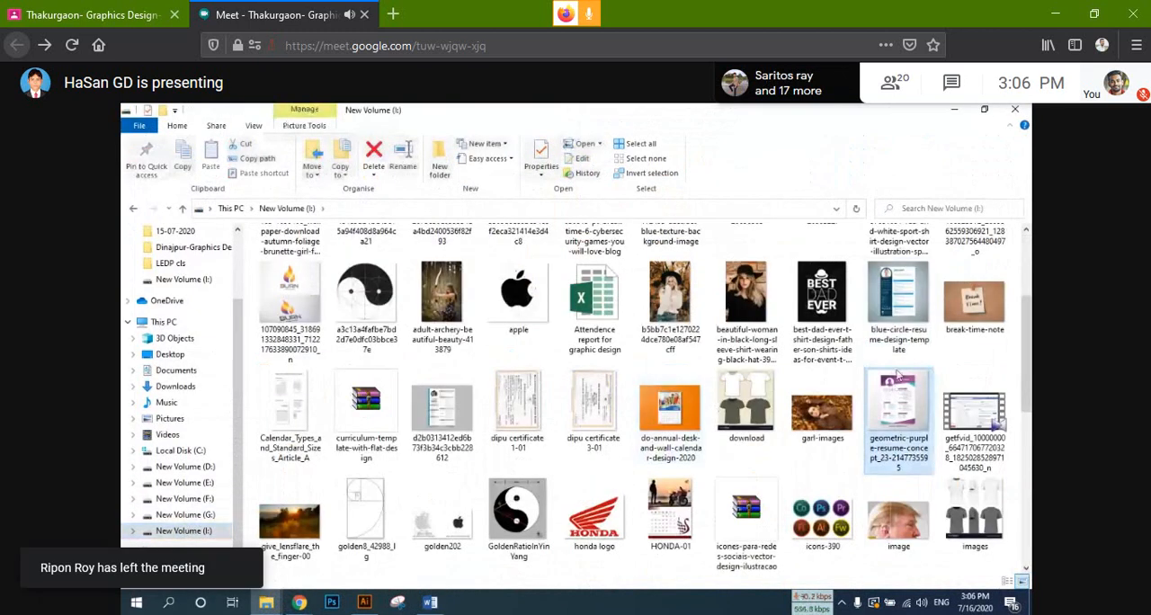
left_click(894, 303, "ctrl")
scroll(521, 468, "down", 4)
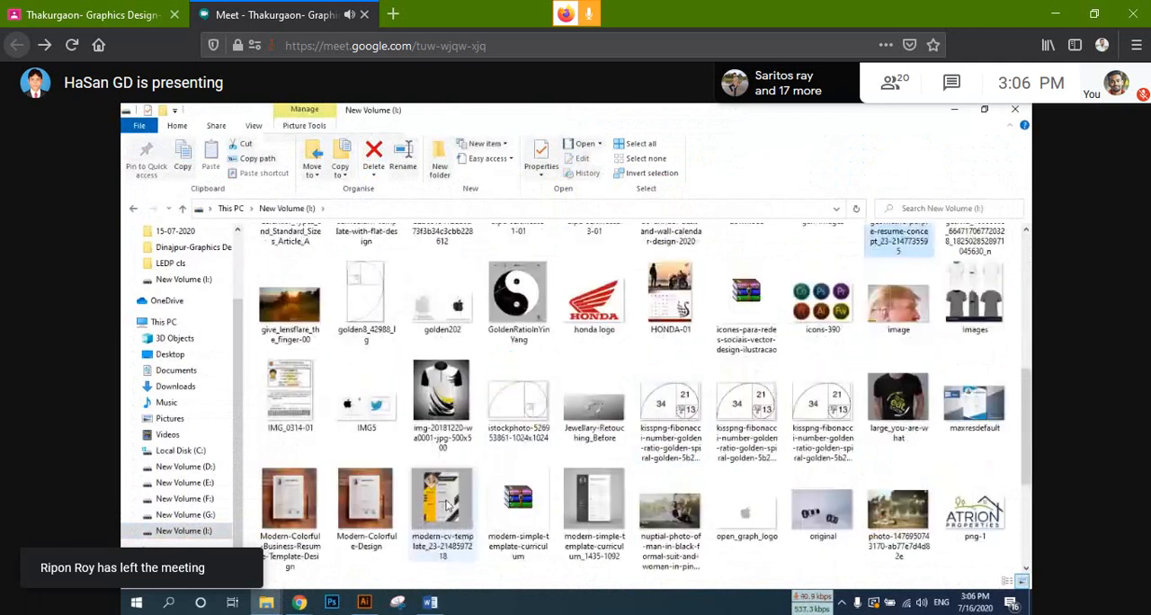
left_click(441, 499, "ctrl")
left_click(593, 499, "ctrl")
left_click(365, 499, "ctrl")
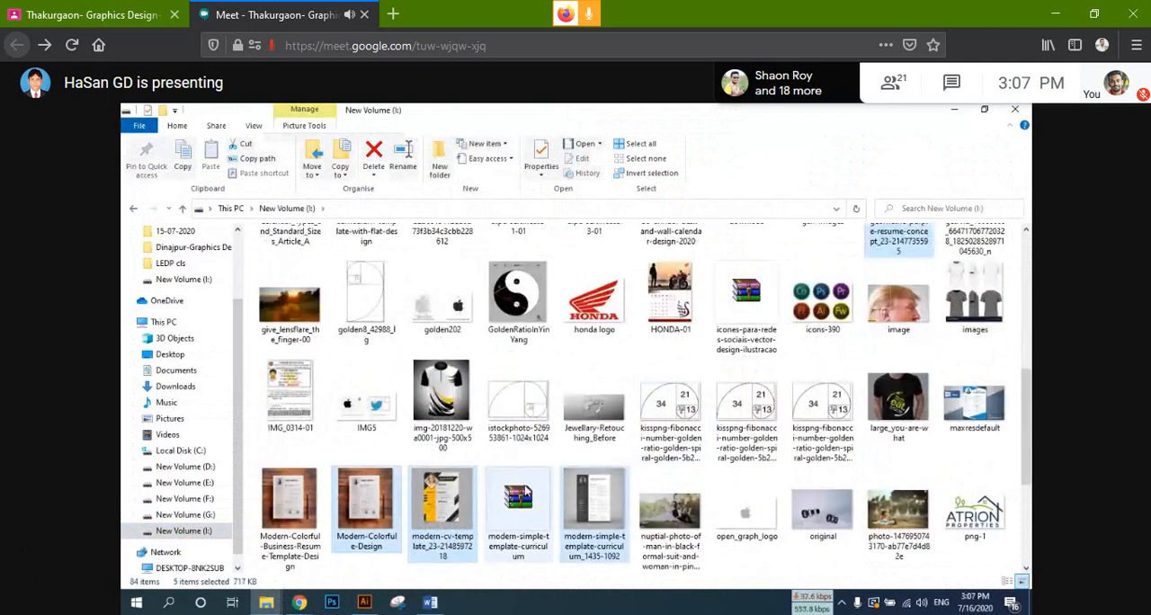
left_click_drag(608, 506, 807, 372)
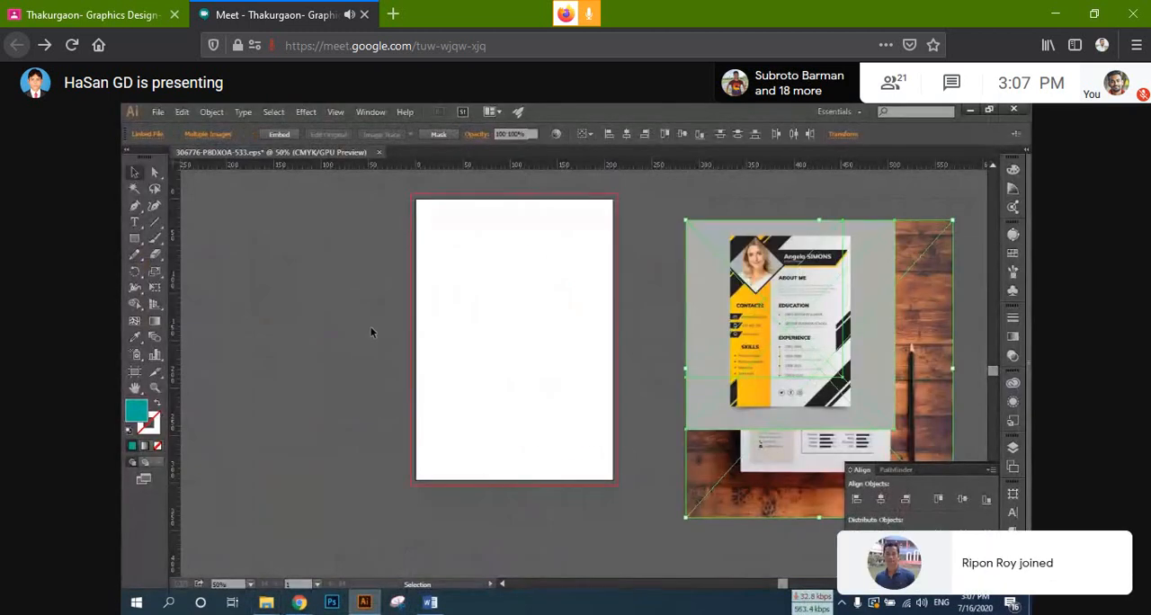
Step: Spread out the stacked images, with the yellow-black resume left of the artboard and the dark and purple ones right of it
left_click(371, 332)
left_click_drag(803, 337, 280, 352)
left_click_drag(796, 341, 491, 458)
left_click_drag(812, 325, 898, 264)
left_click_drag(704, 297, 670, 266)
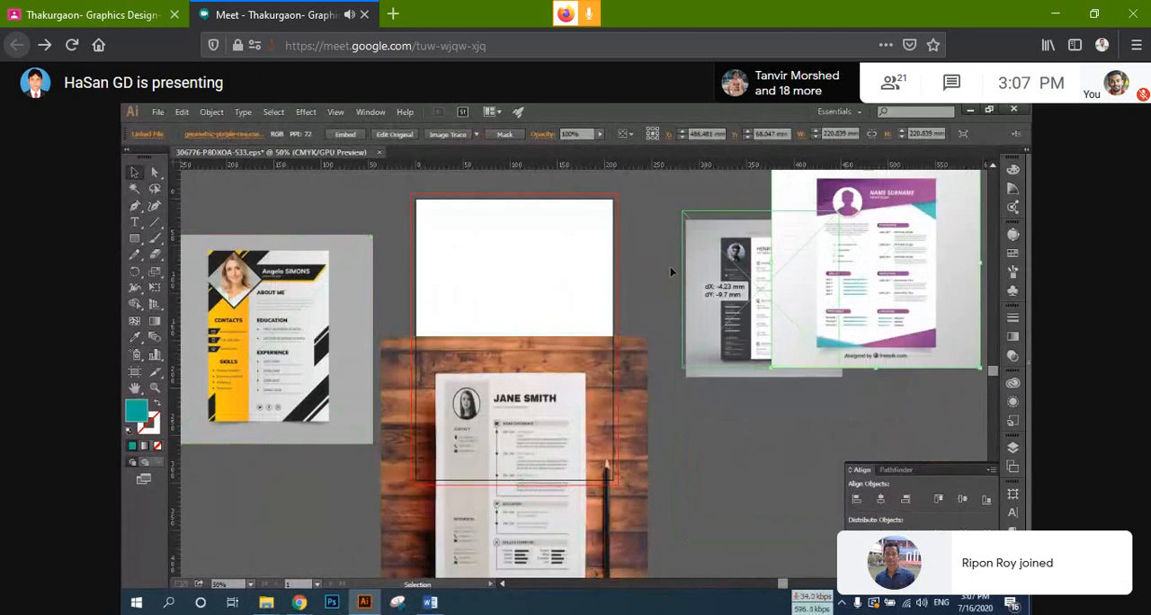
scroll(523, 409, "up", 1)
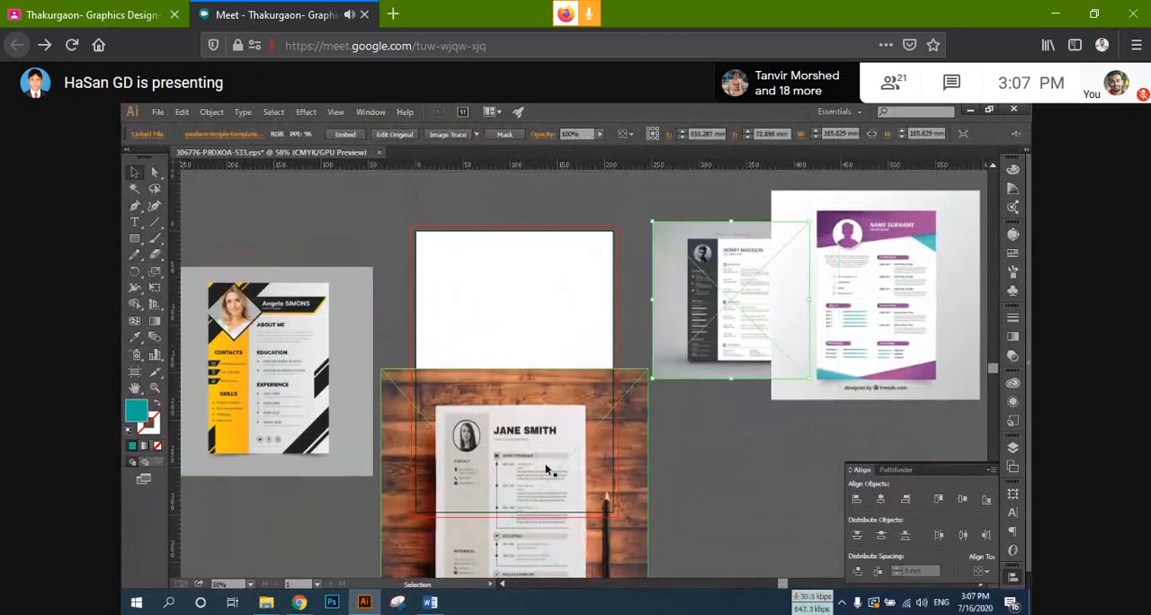
Step: Move the wood-background resume image off the artboard to below the yellow-black resume
left_click_drag(566, 442, 660, 444)
left_click_drag(393, 405, 393, 333)
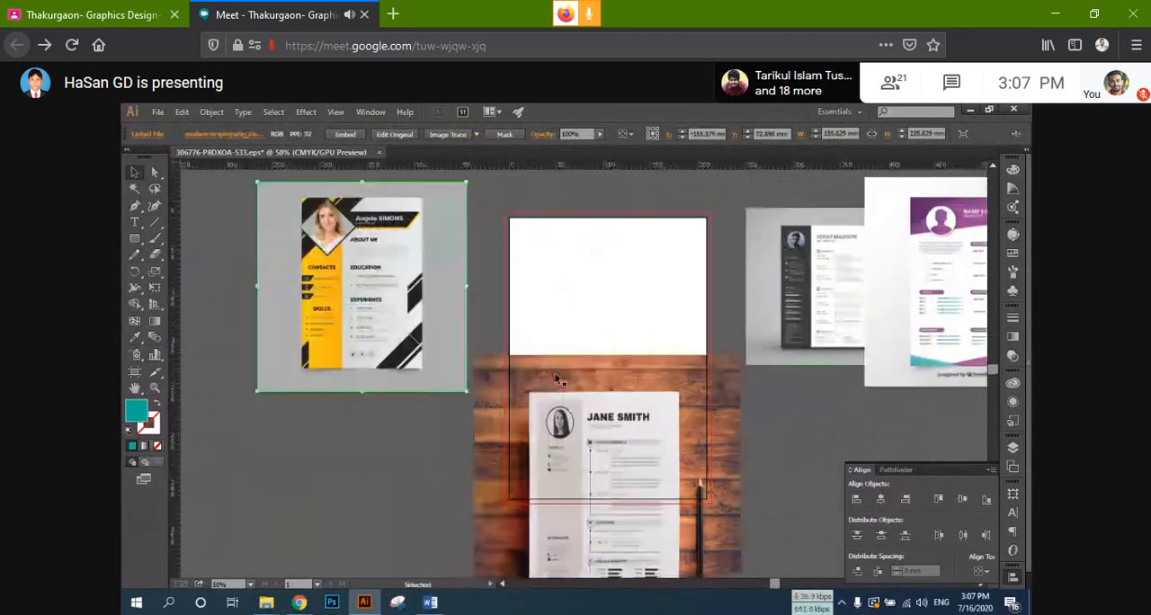
left_click_drag(564, 370, 518, 413)
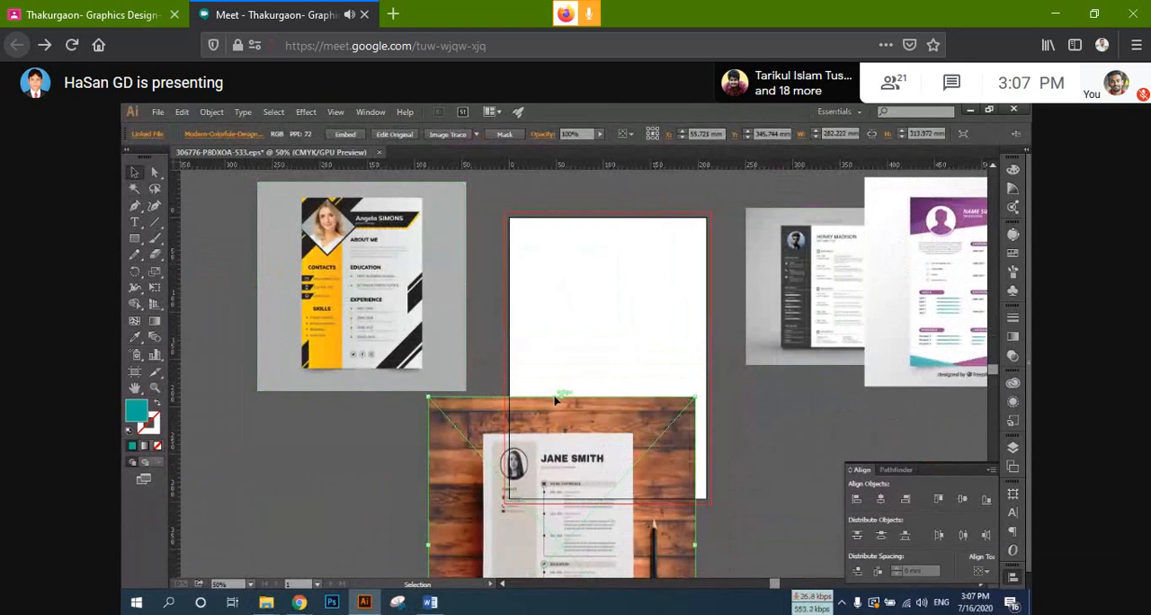
scroll(555, 396, "down", 1)
left_click_drag(556, 366, 516, 310)
left_click_drag(513, 386, 372, 414)
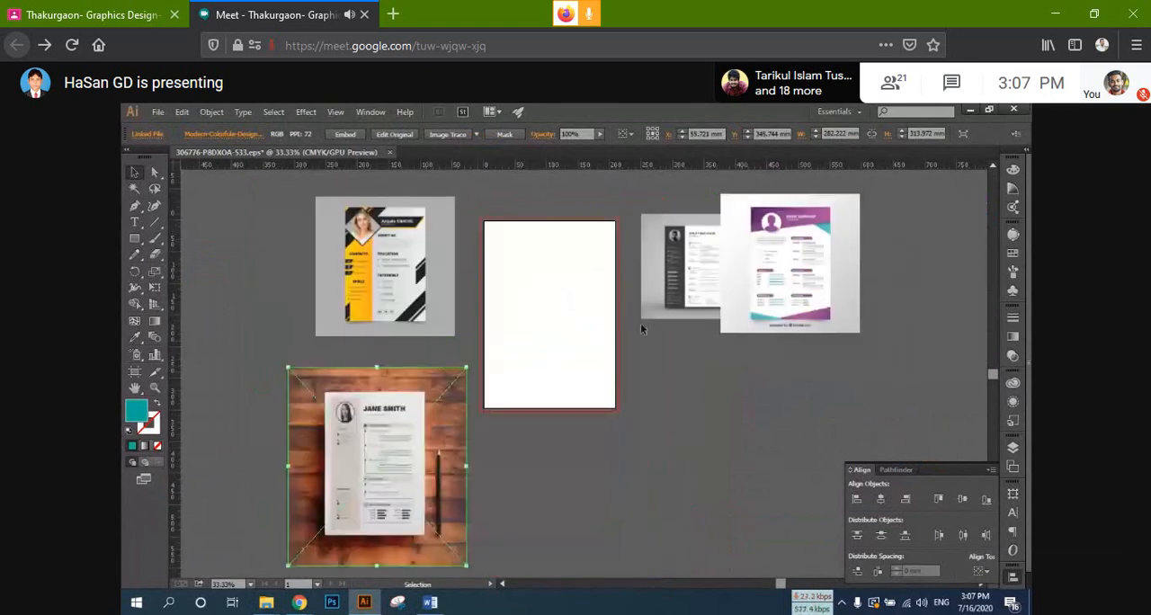
Step: Move the purple resume image below the dark one and shift the dark one slightly up, clear of the artboard
left_click_drag(773, 308, 746, 464)
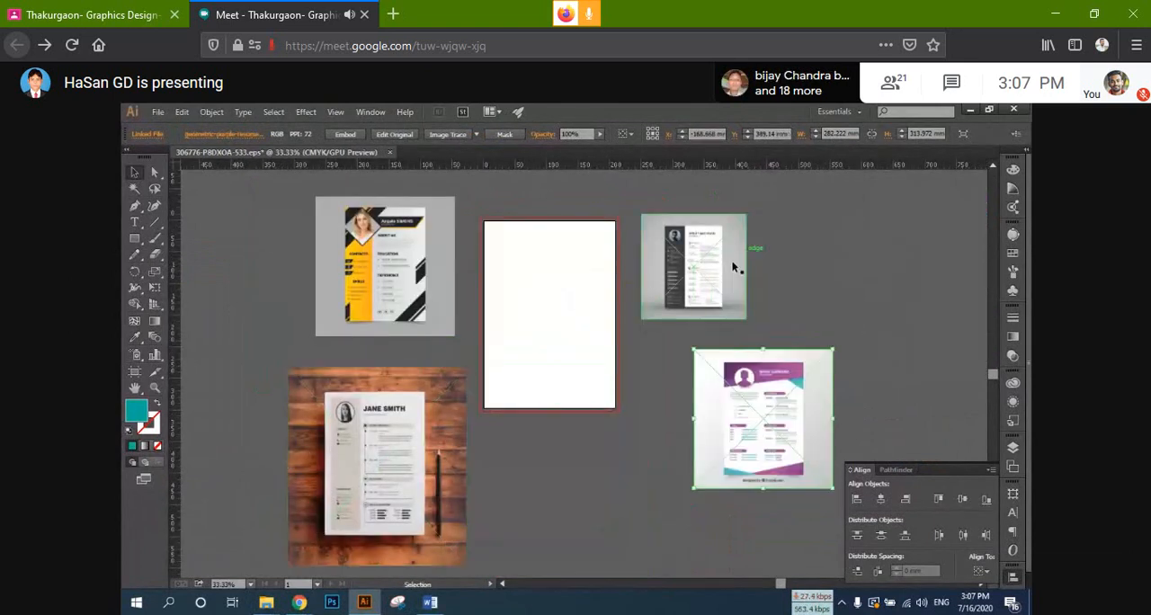
left_click_drag(732, 267, 743, 249)
left_click(648, 339)
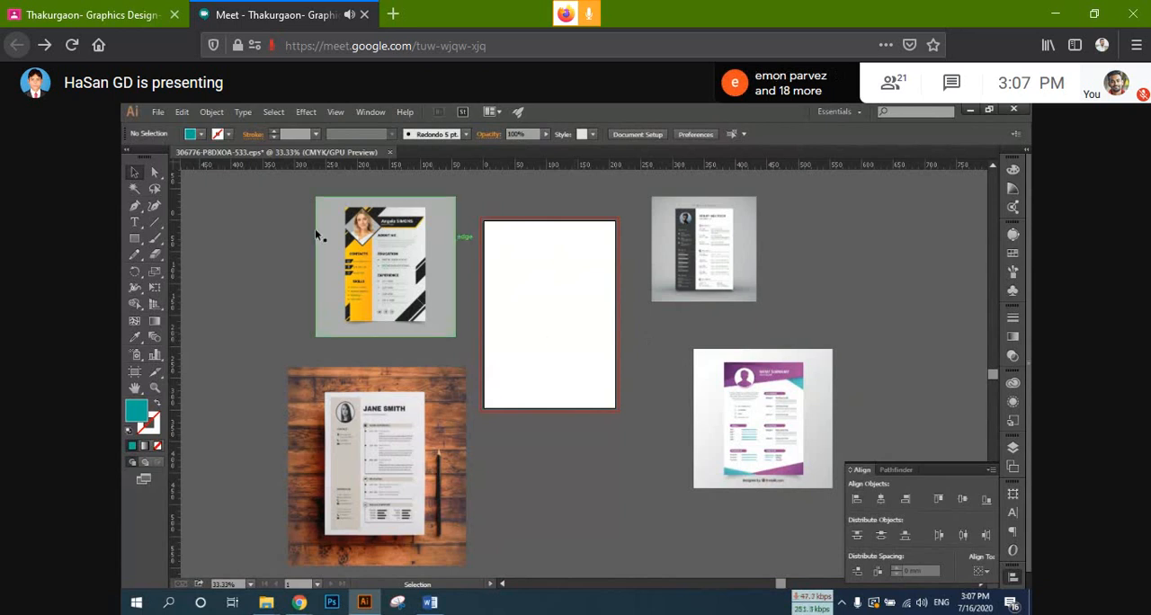
Step: Crop the wood-background image to its resume sheet with a rectangle and a clipping mask
left_click(134, 239)
scroll(225, 266, "down", 3)
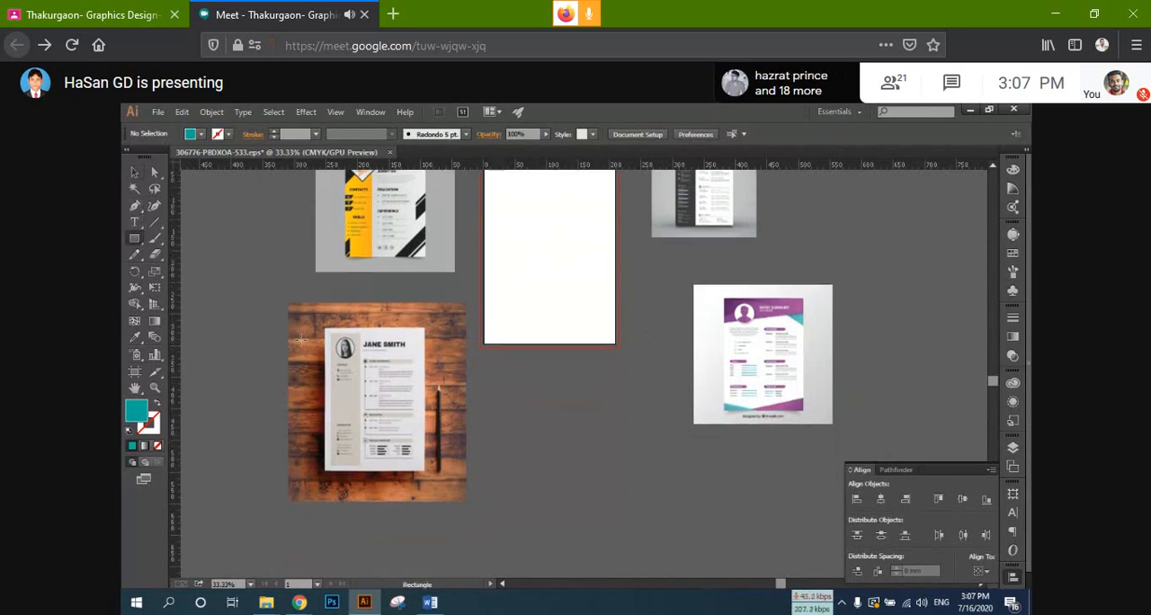
left_click_drag(323, 326, 390, 428)
left_click(134, 172)
right_click(389, 428)
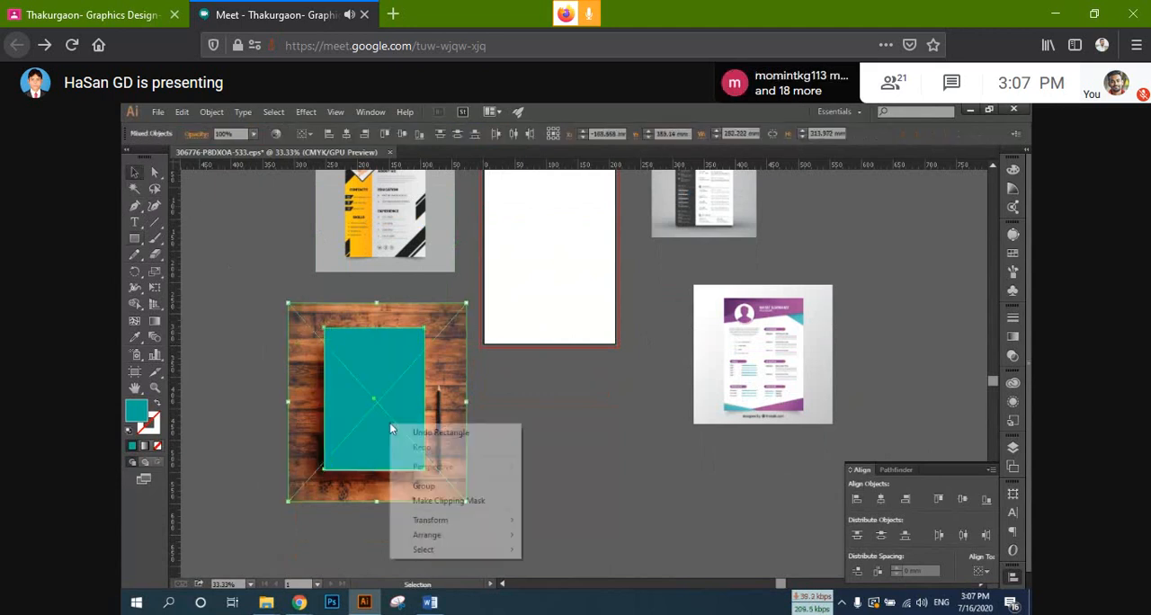
left_click(448, 499)
scroll(378, 395, "up", 1)
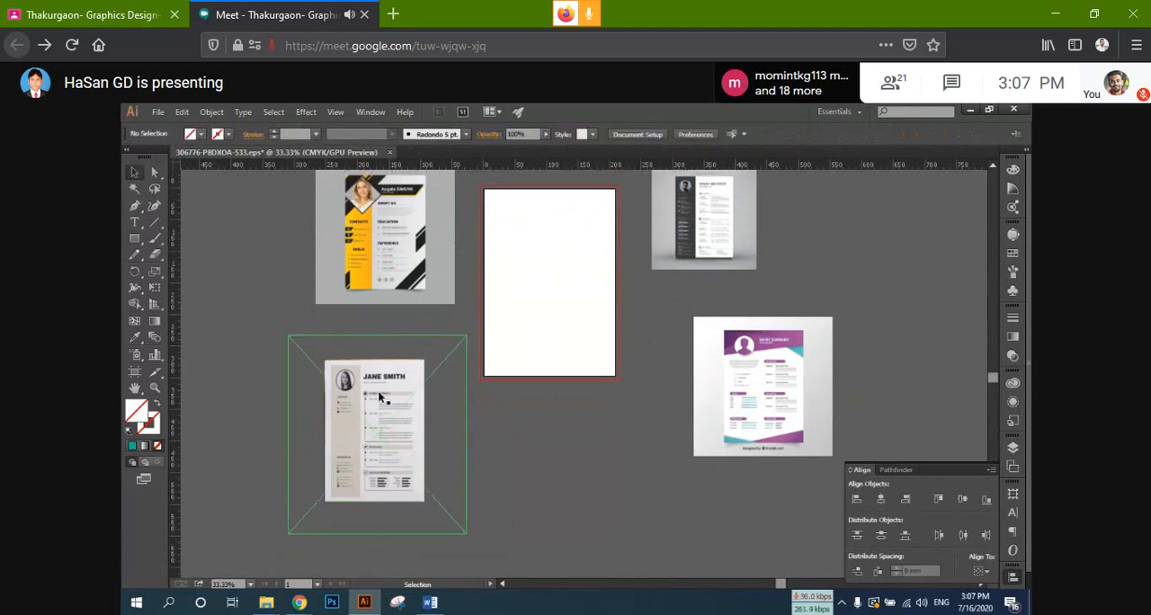
Step: Draw a rectangle over the yellow-black resume sheet and make a clipping mask to remove its grey background
left_click(135, 238)
scroll(340, 216, "up", 2)
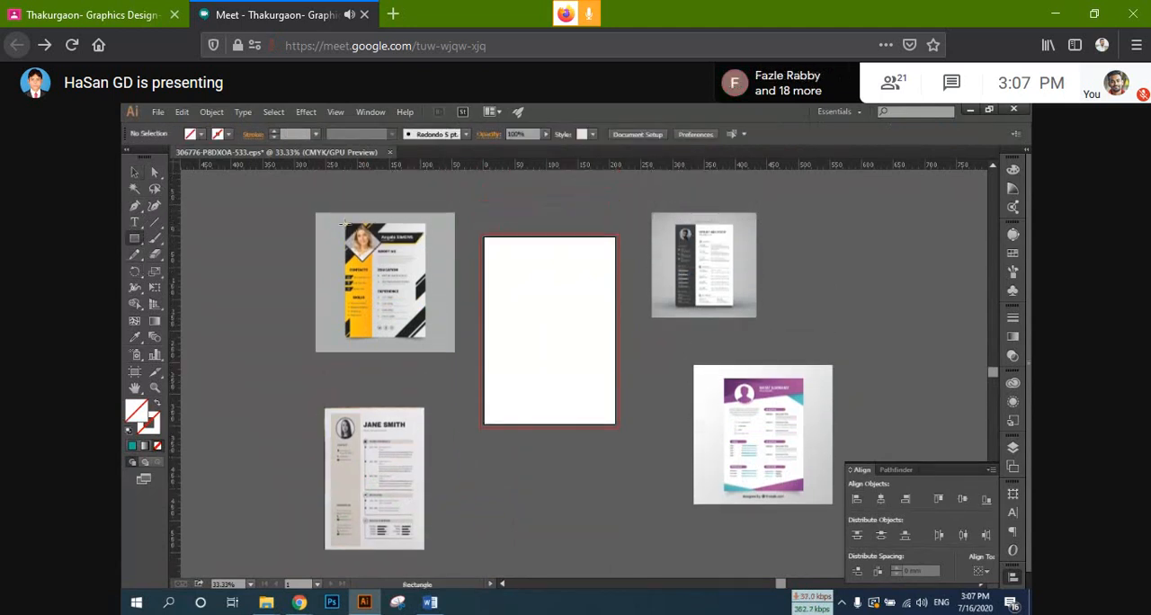
left_click_drag(344, 223, 425, 337)
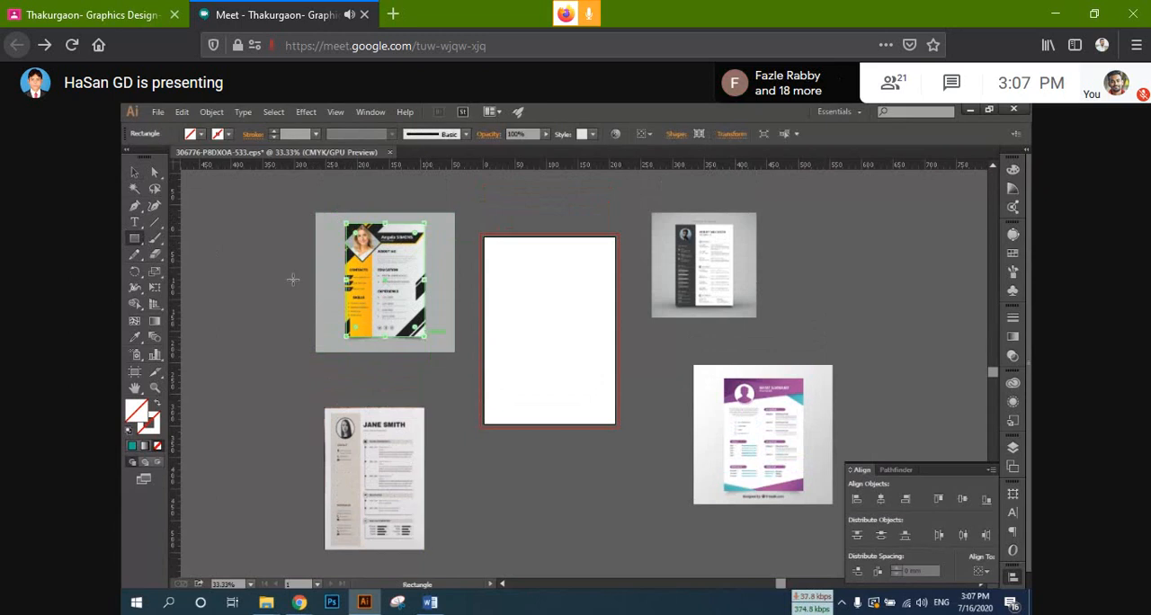
key("v")
right_click(440, 285)
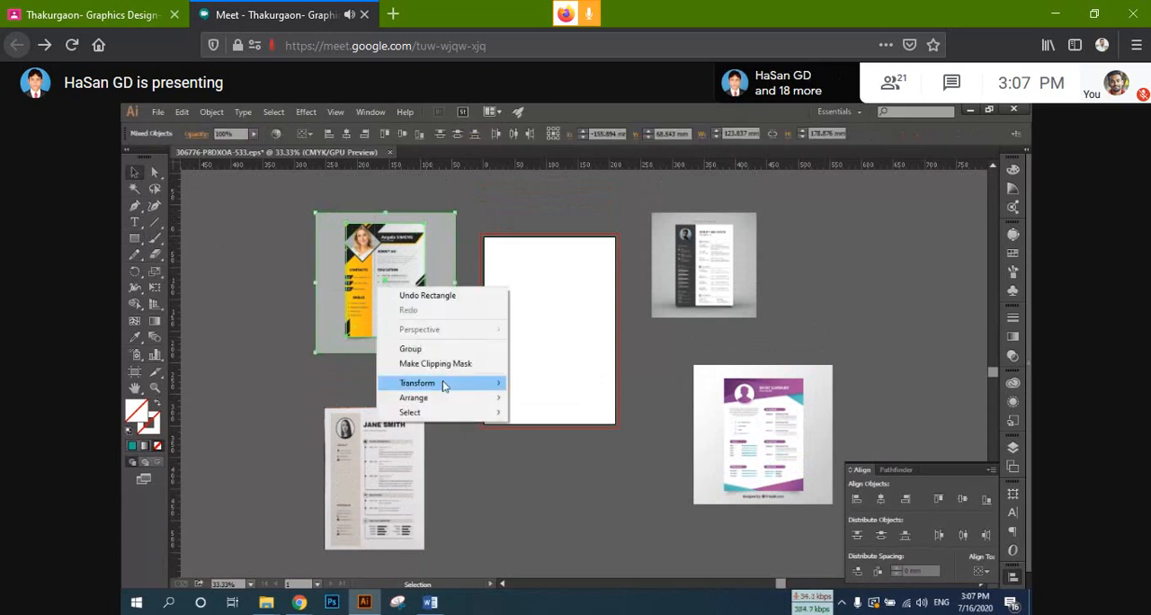
left_click(453, 364)
Step: Draw a rectangle over the dark resume sheet and make a clipping mask to remove its grey background
left_click(135, 240)
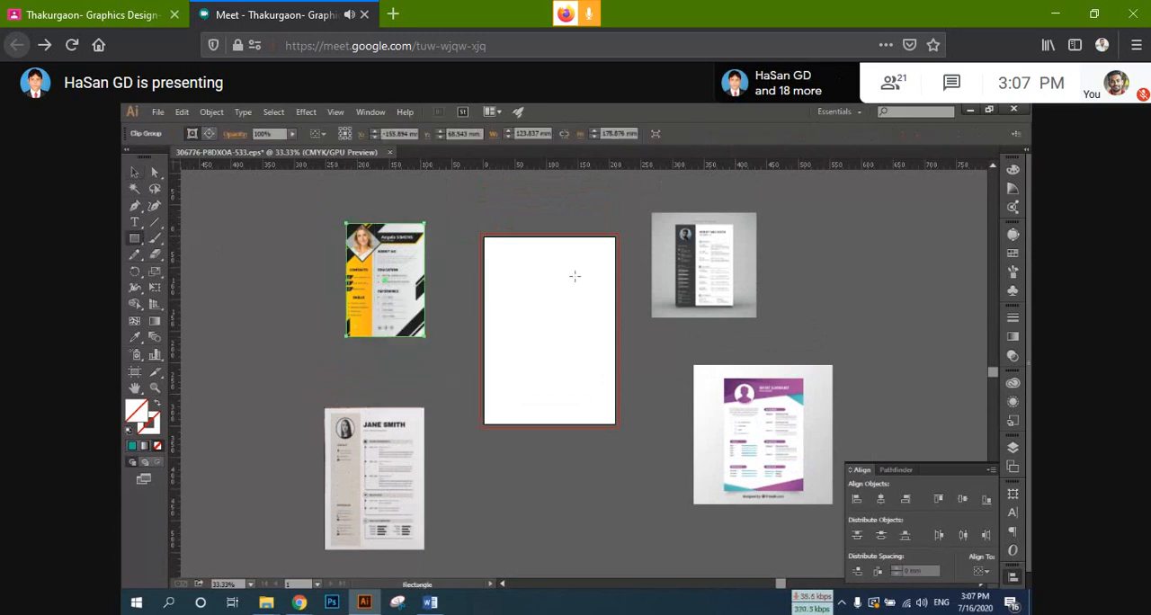
mouse_move(676, 223)
left_mouse_down()
mouse_move(715, 261)
mouse_move(735, 308)
left_mouse_up()
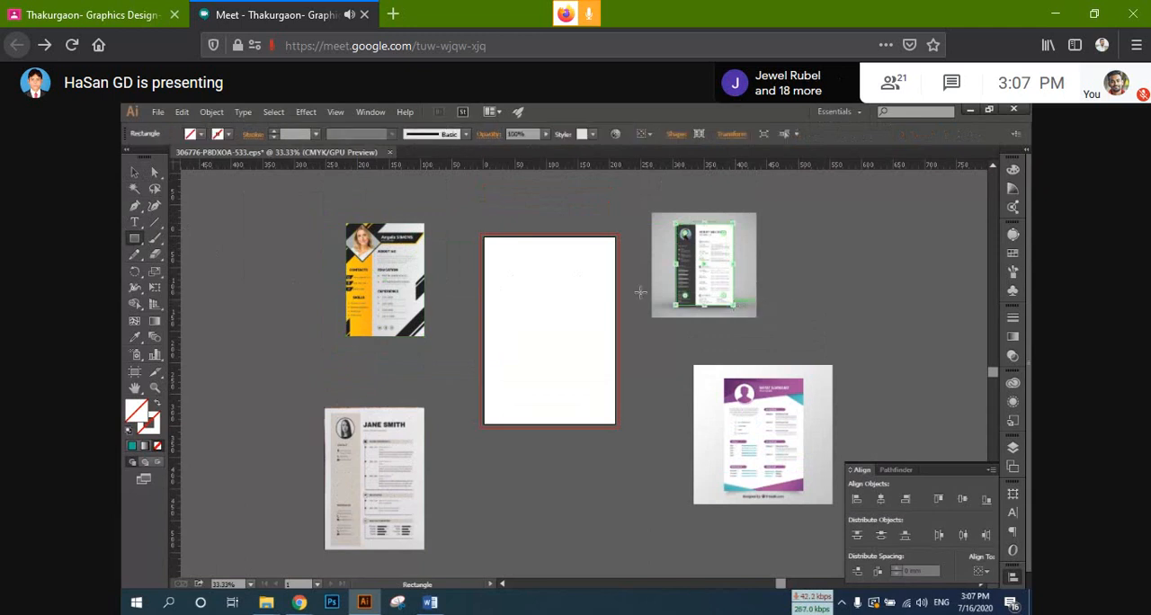
left_click(135, 173)
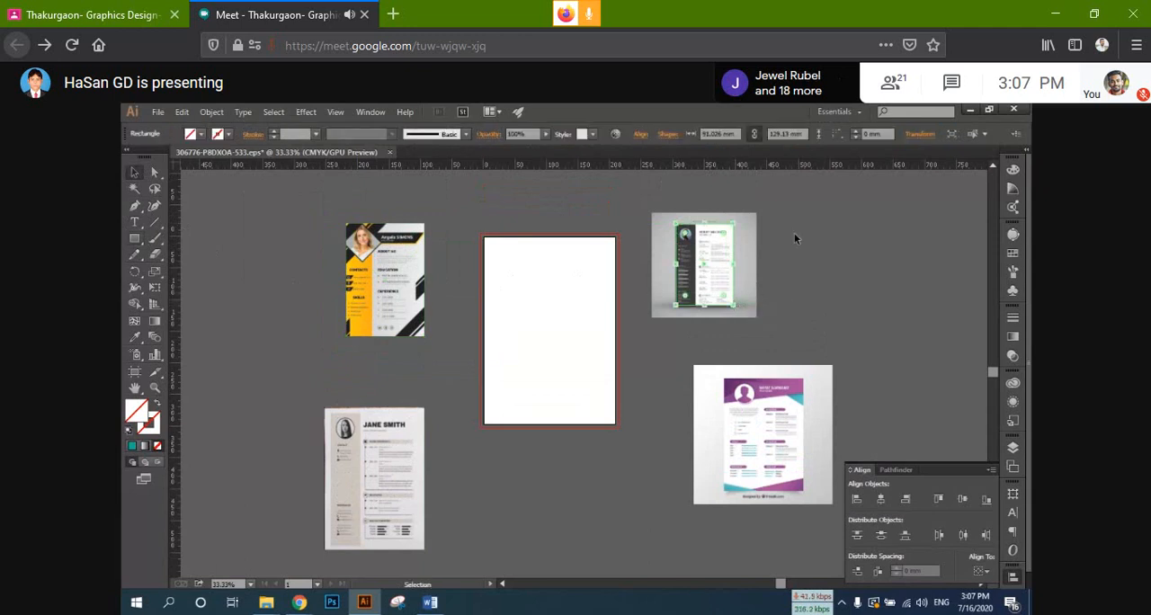
left_click_drag(795, 238, 710, 286)
right_click(708, 281)
left_click(748, 358)
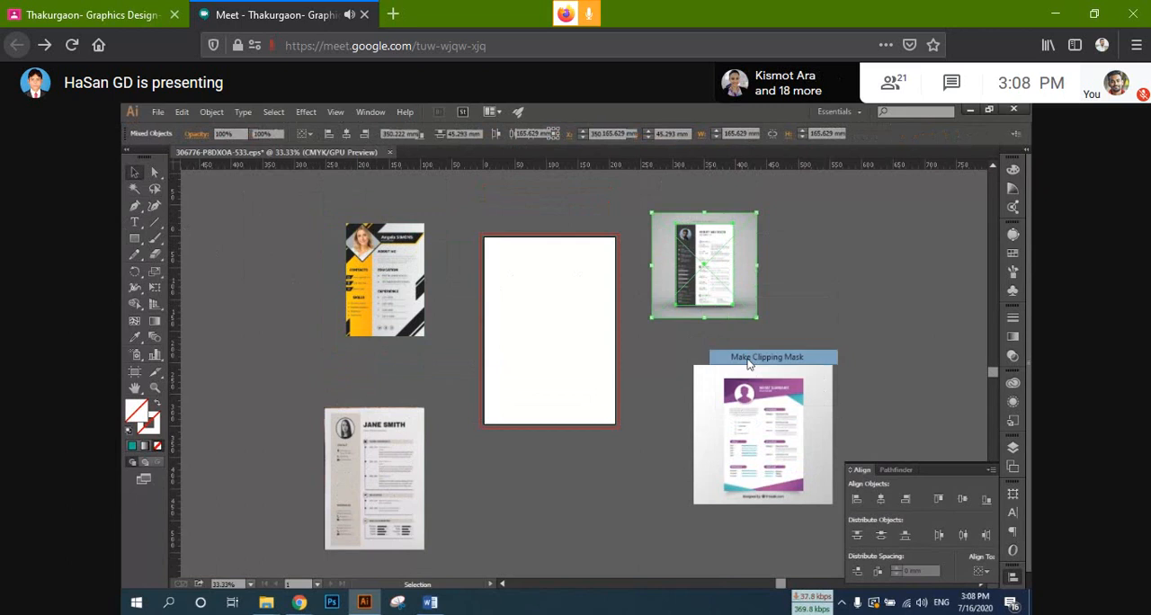
Step: Move the purple resume image up and closer to the artboard, and crop it to its sheet with a rectangular clipping mask
left_click_drag(760, 423, 728, 393)
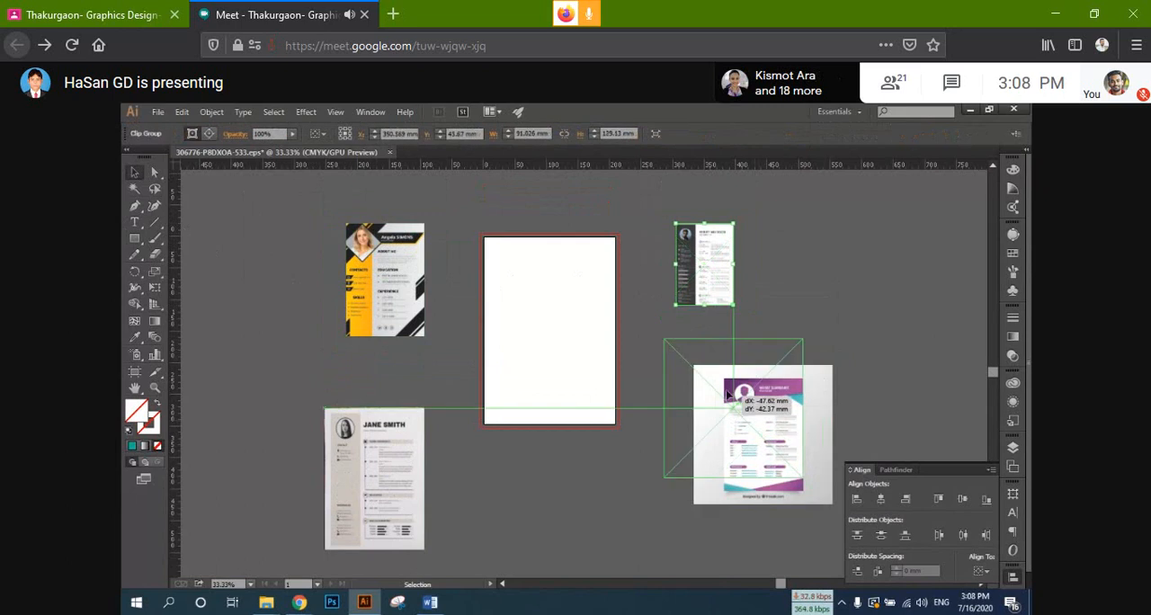
left_click(134, 239)
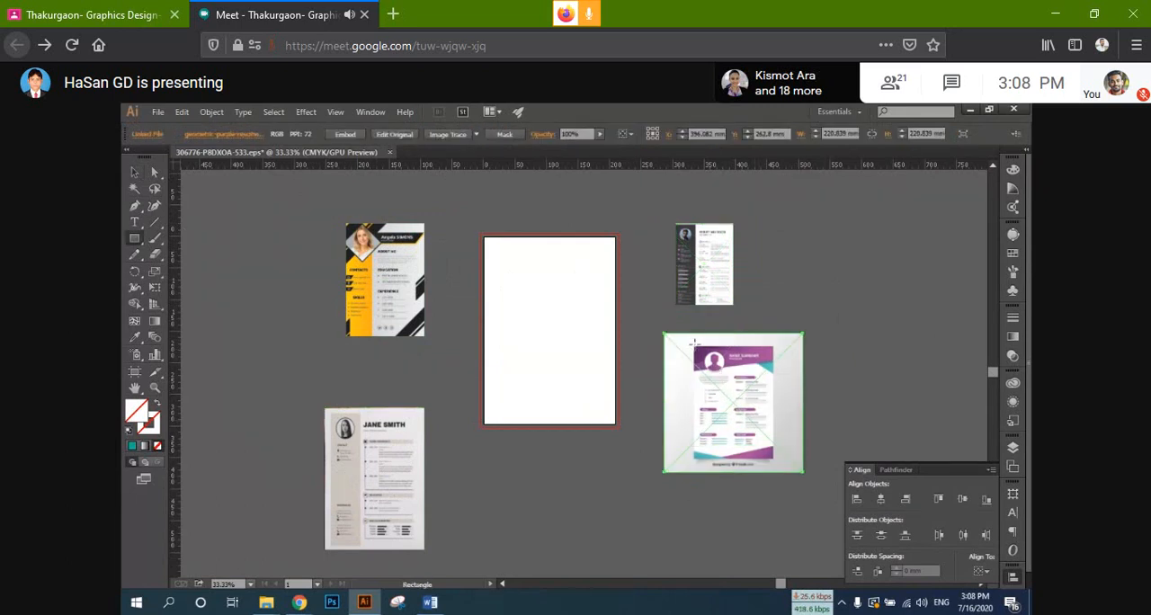
left_click_drag(693, 344, 773, 461)
left_click(128, 174)
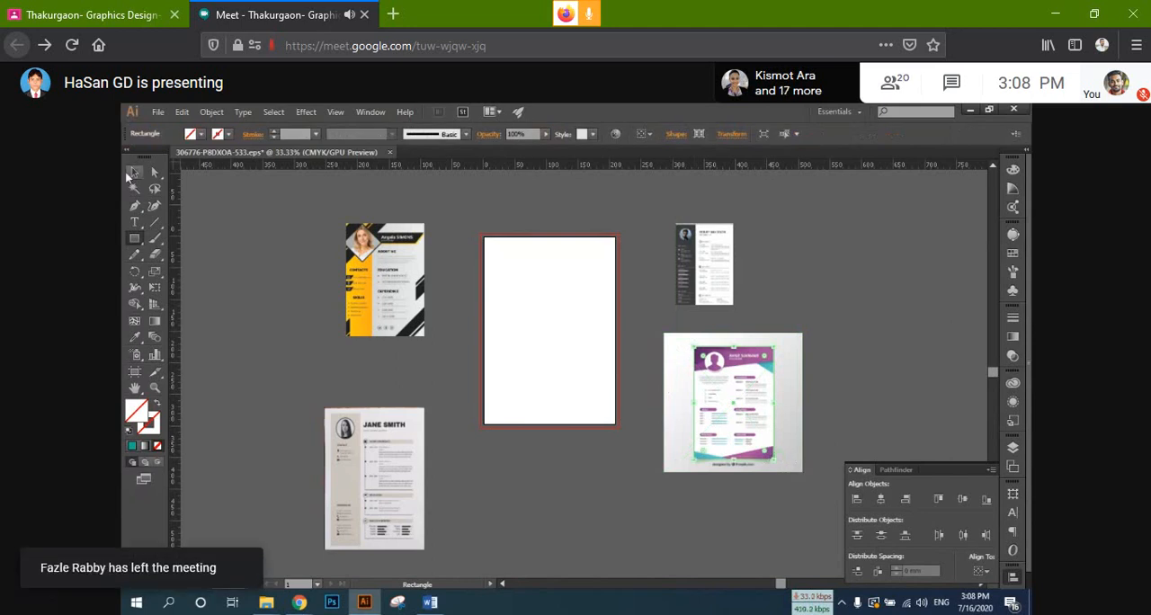
left_click(719, 419, "shift")
right_click(719, 419)
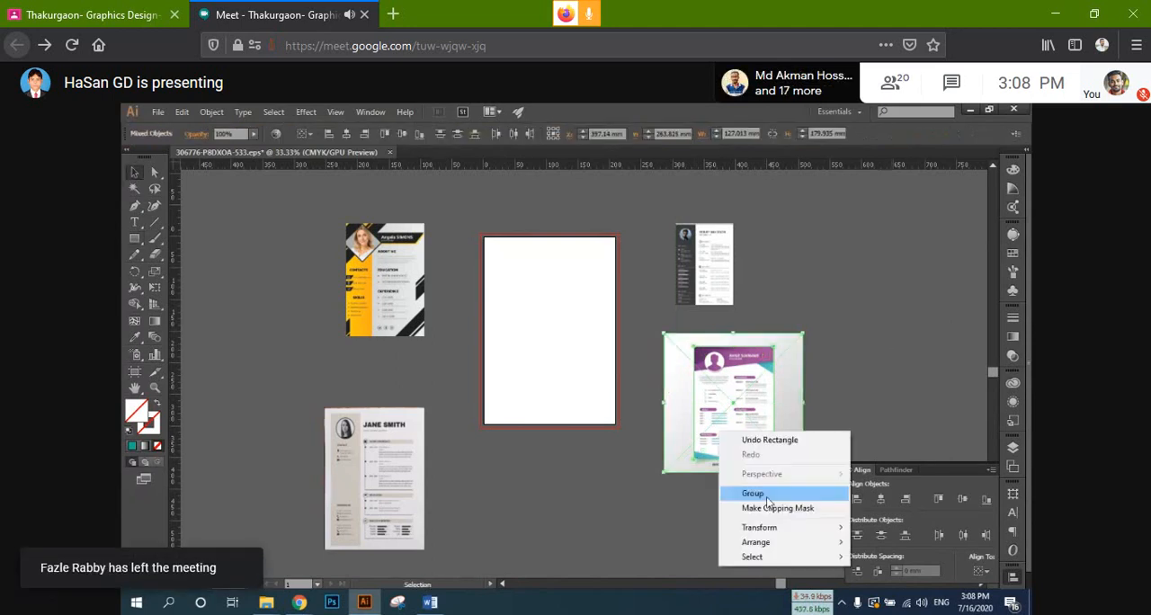
left_click(768, 507)
left_click(454, 321)
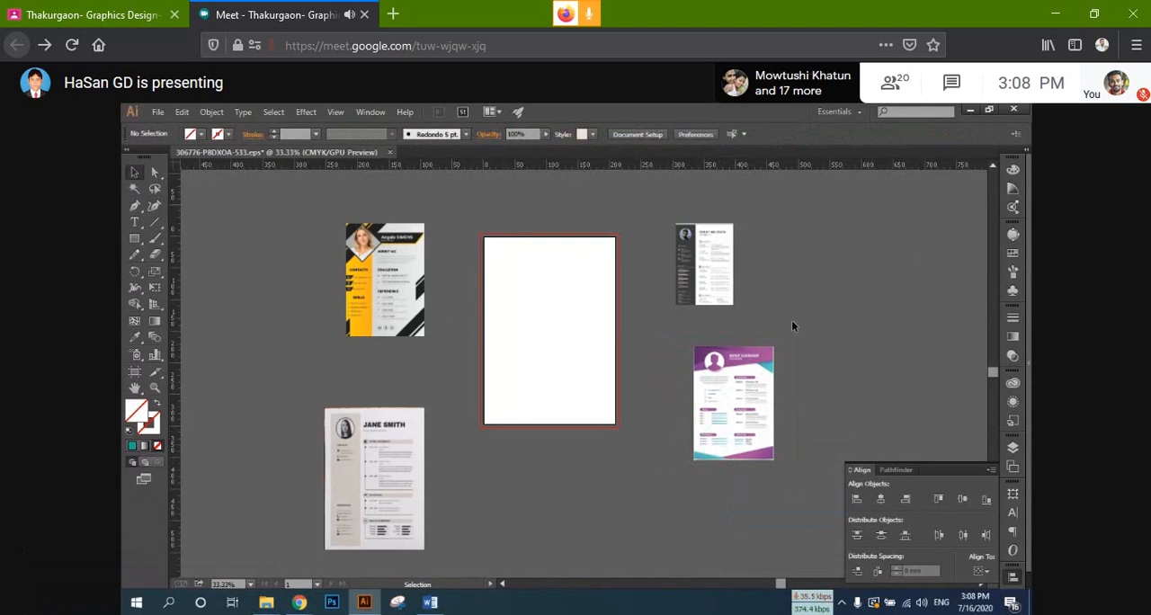
Step: Draw an unfilled circle about 60 mm in diameter from its centre in the artboard's upper-left corner
left_click_drag(497, 293, 503, 344)
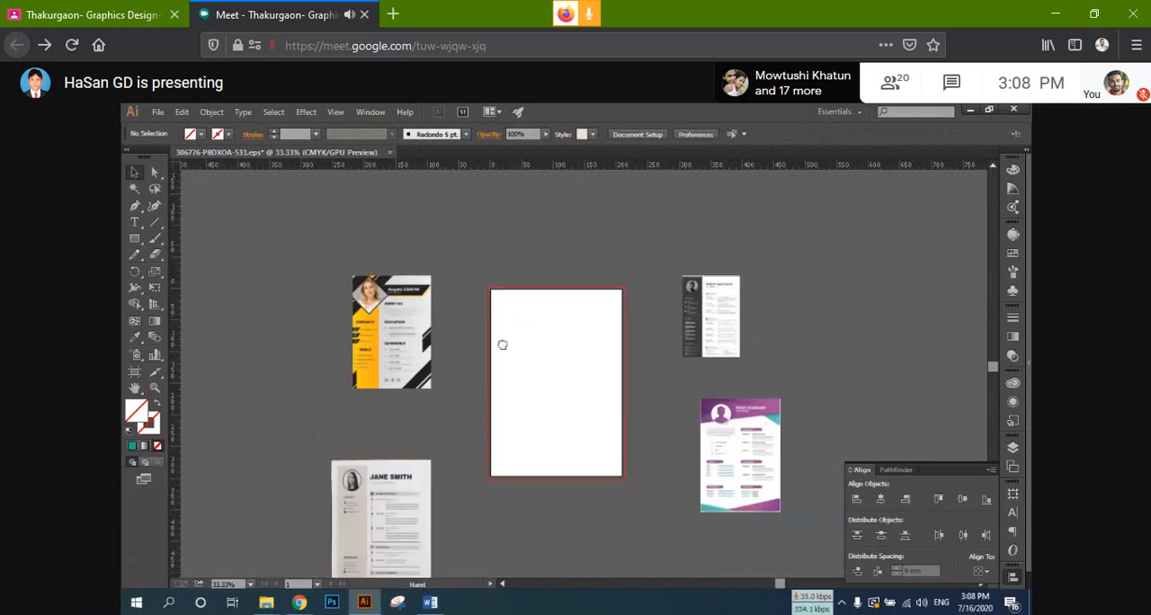
scroll(553, 322, "up", 1)
scroll(552, 321, "up", 1)
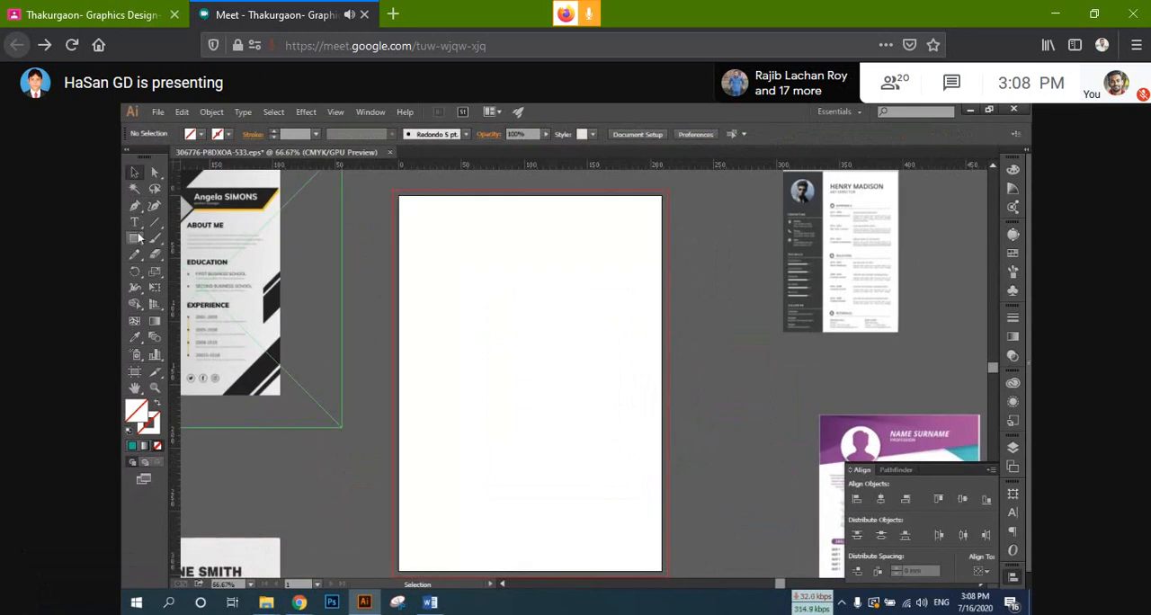
left_click_drag(136, 241, 168, 268)
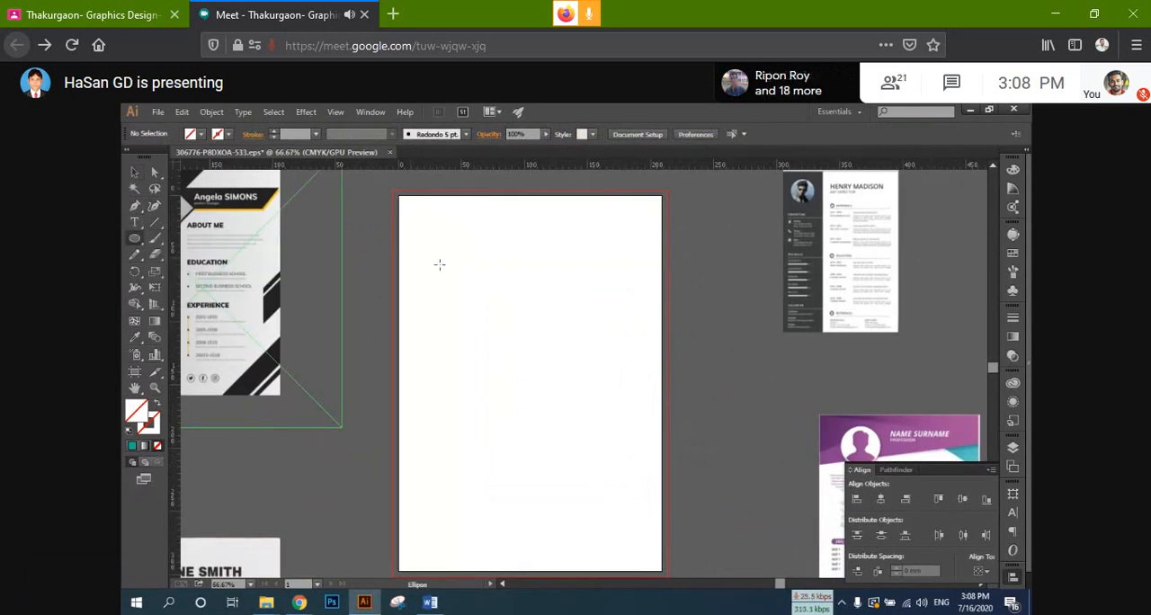
scroll(435, 247, "up", 1)
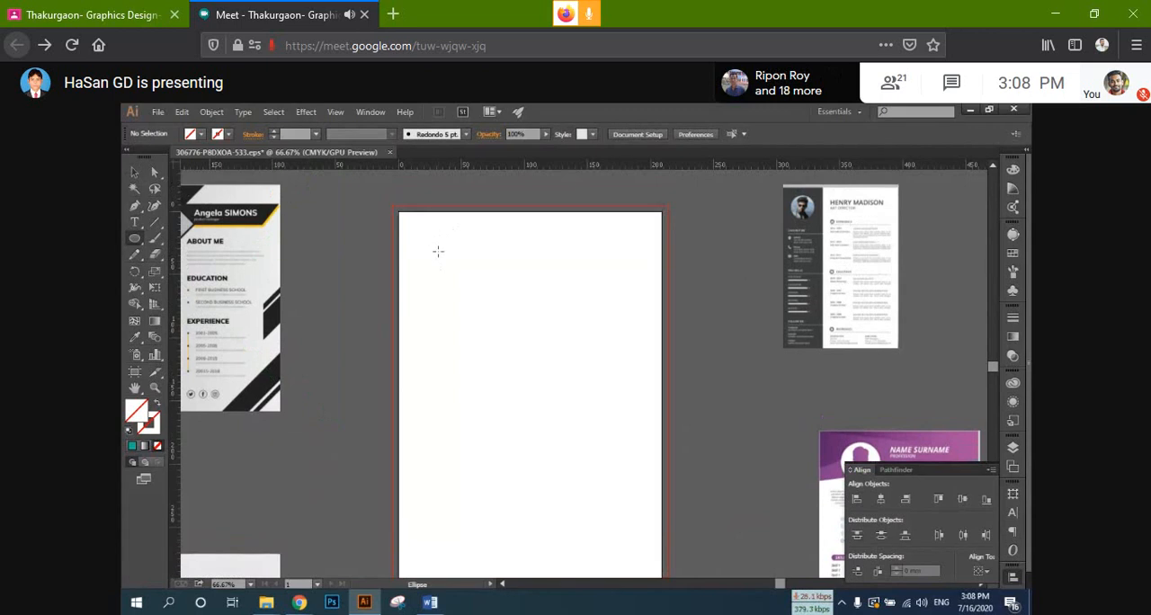
left_click_drag(442, 250, 405, 212)
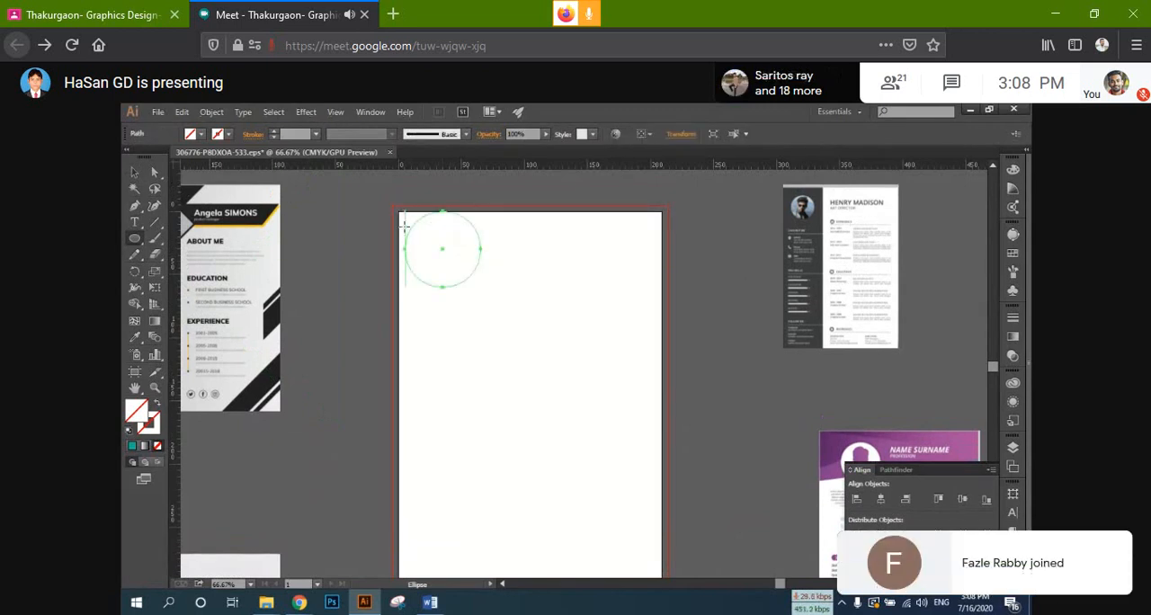
Step: Reselect the circle and move it slightly down, away from the artboard's top edge
key("v")
left_click(372, 212)
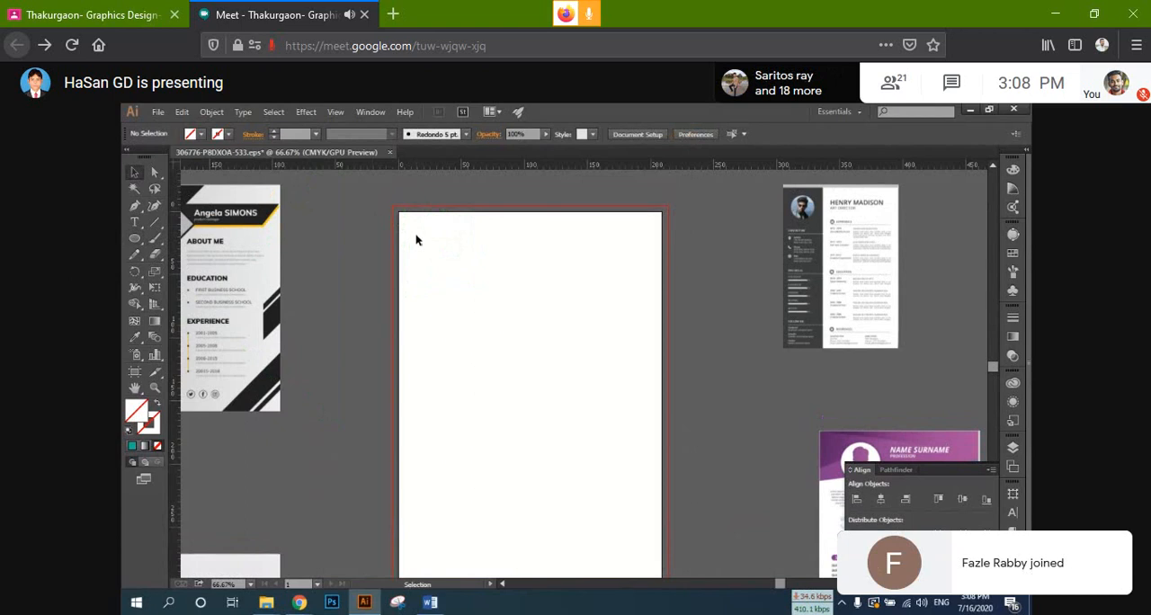
left_click_drag(430, 248, 474, 302)
left_click(376, 249)
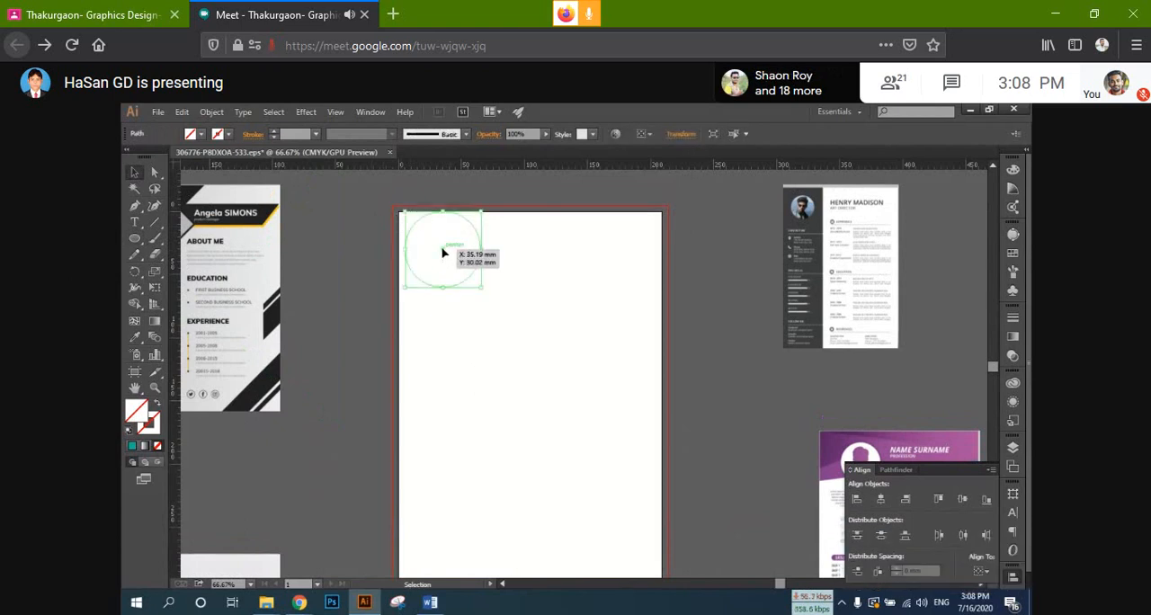
left_click_drag(442, 249, 442, 257)
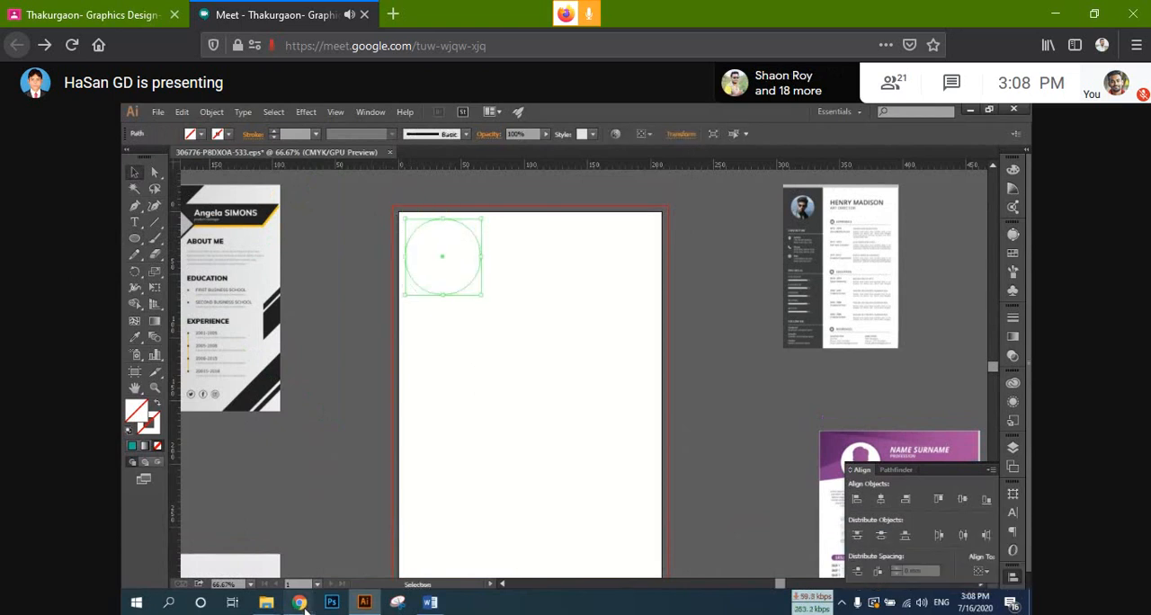
Step: Switch to Chrome to check the Google Meet call and return to Illustrator
mouse_move(299, 601)
left_click(249, 557)
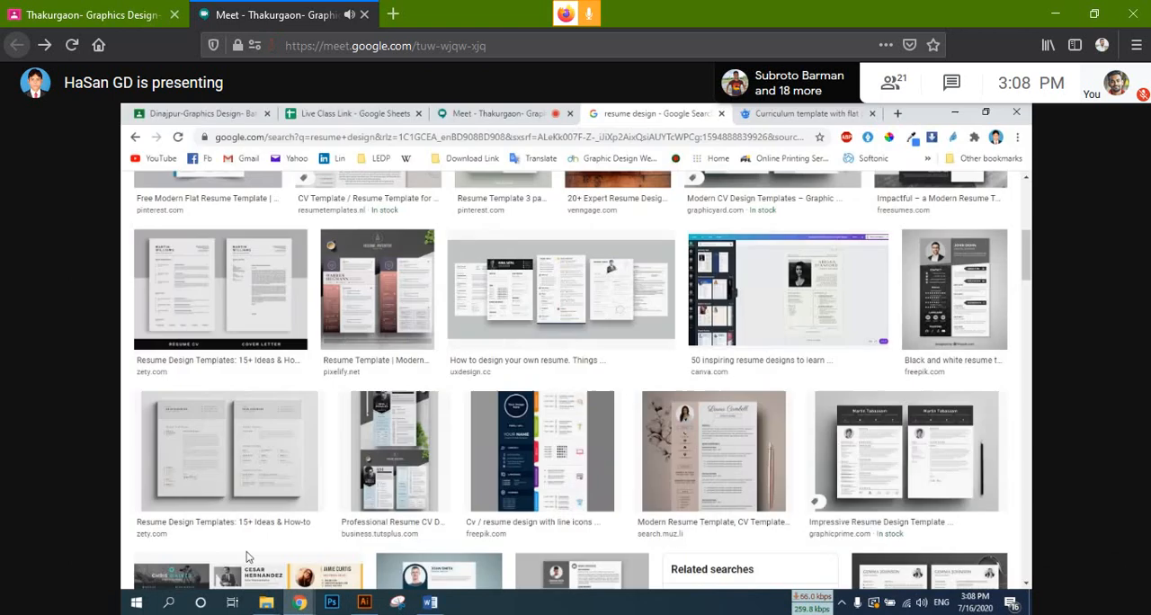
left_click(498, 114)
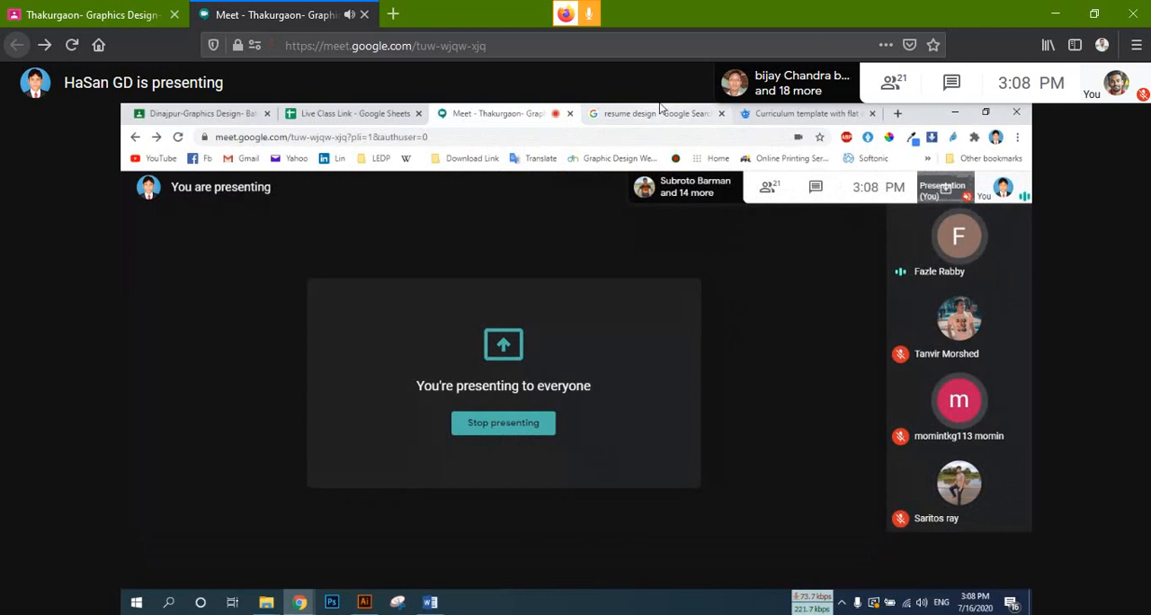
left_click(364, 602)
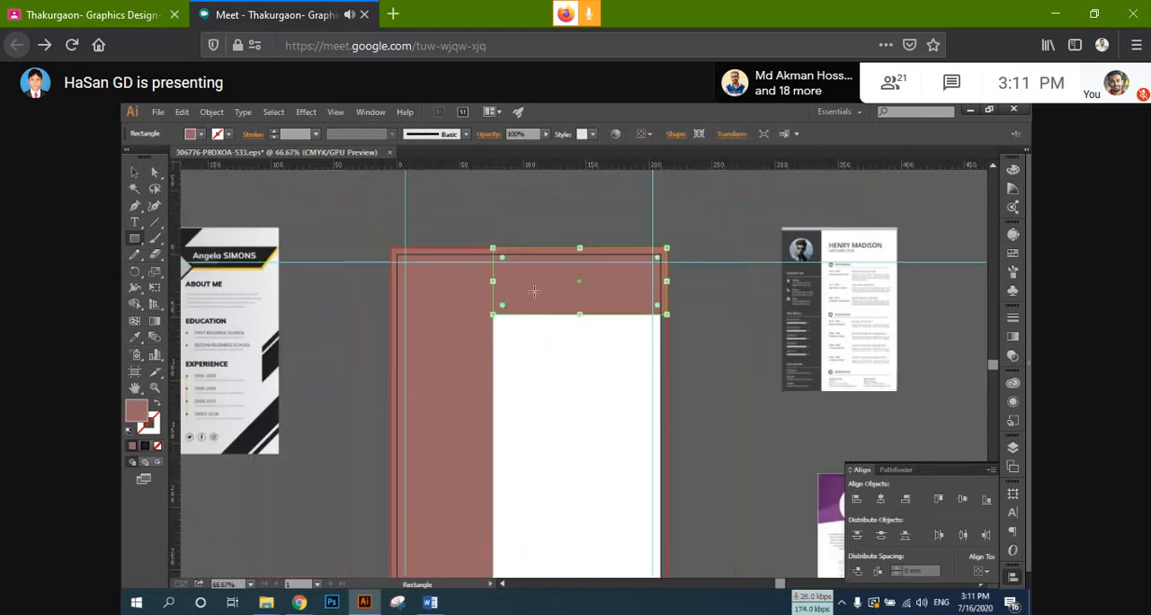
Step: Shorten the header rectangle to about 42 mm high by raising its lower edge
left_click(132, 173)
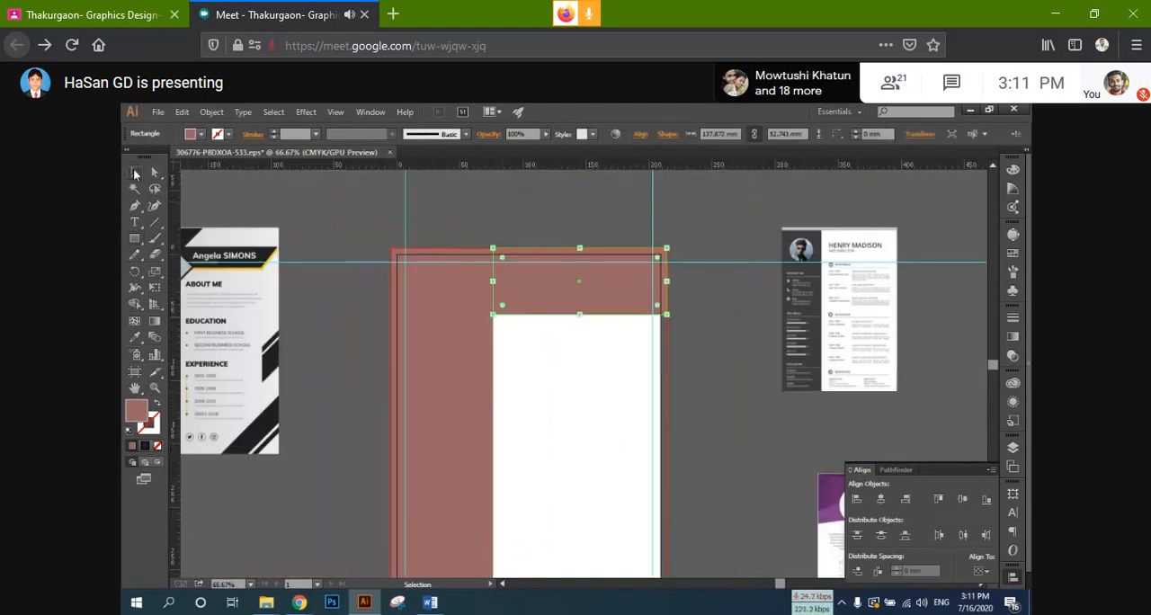
scroll(568, 307, "up", 1)
left_click_drag(588, 318, 587, 299)
key("ctrl+z")
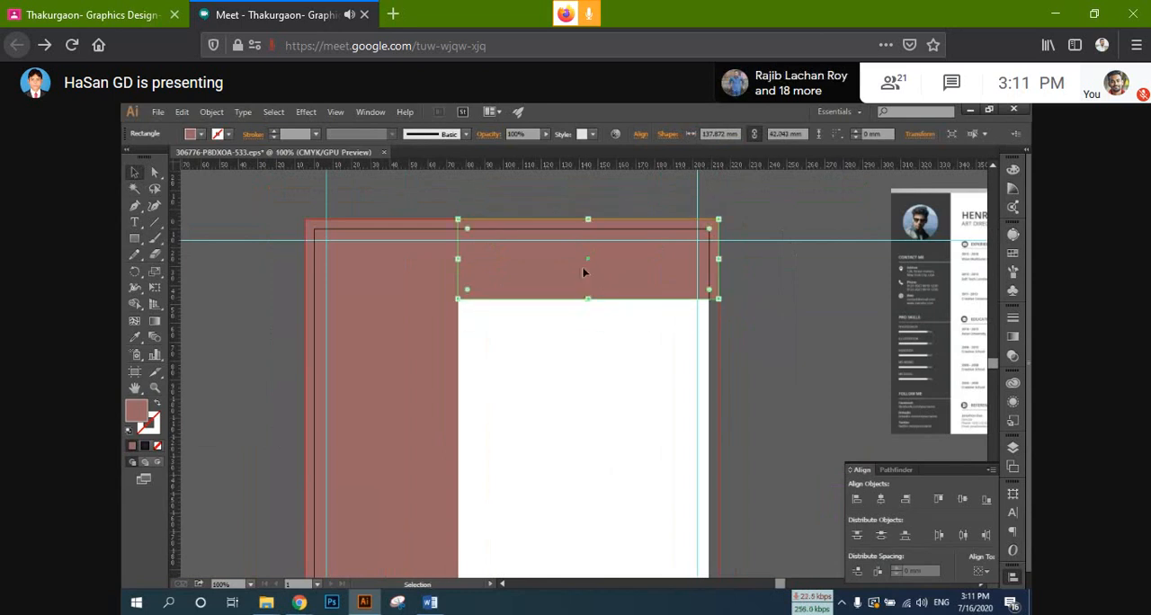
left_click(771, 240)
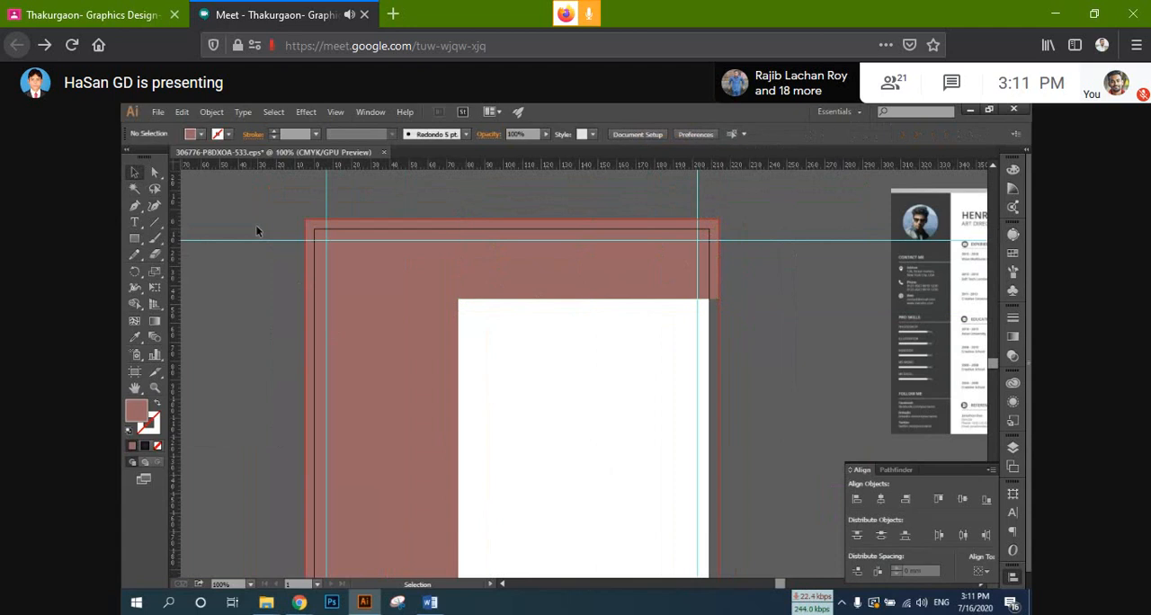
Step: Fill both the sidebar and header rectangles with light grey CCCCCC
left_click_drag(256, 227, 524, 297)
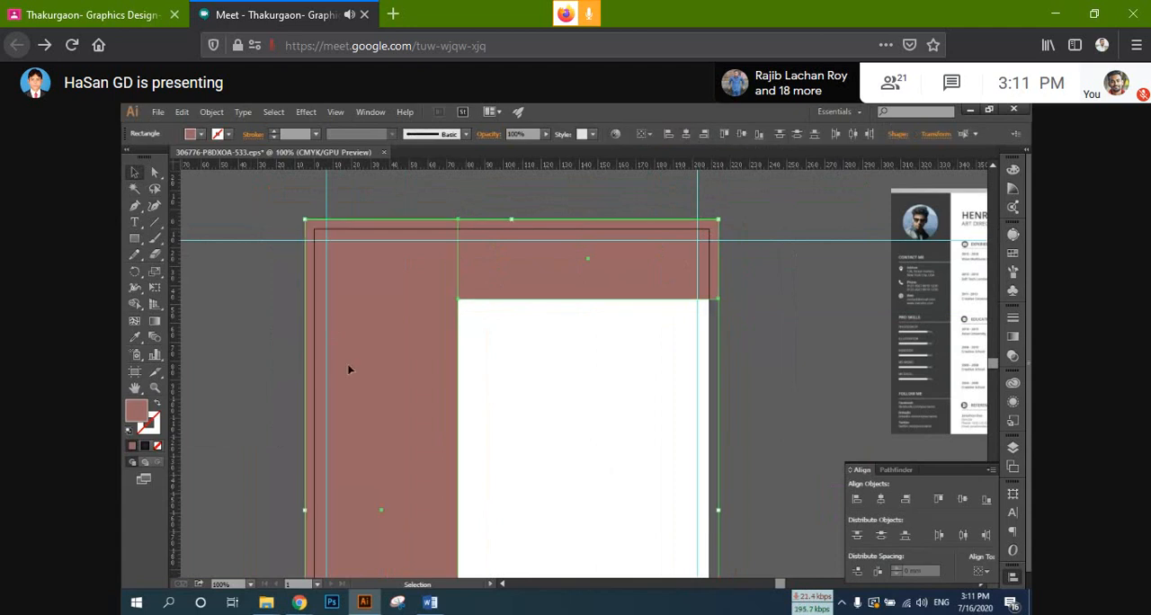
double_click(142, 415)
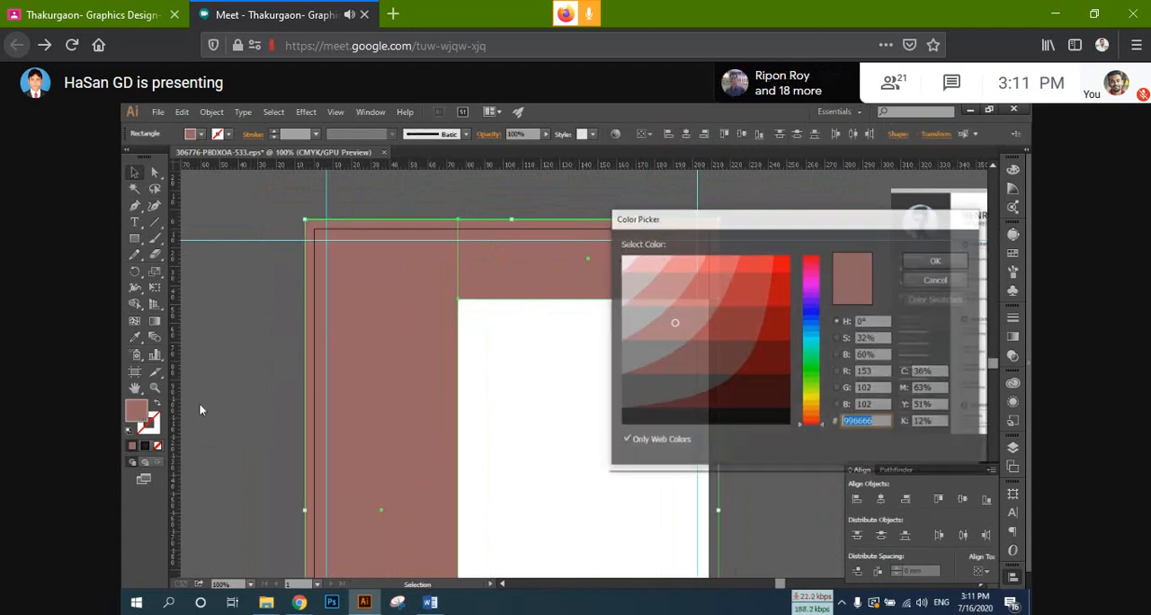
left_click(648, 312)
left_click(648, 274)
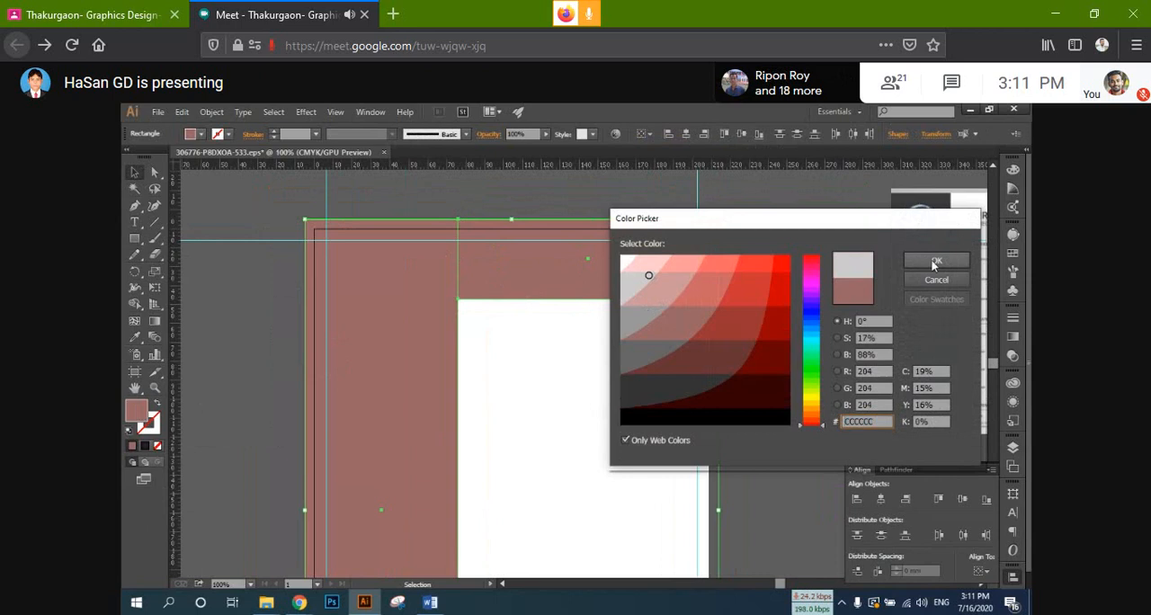
left_click(935, 263)
left_click(788, 219)
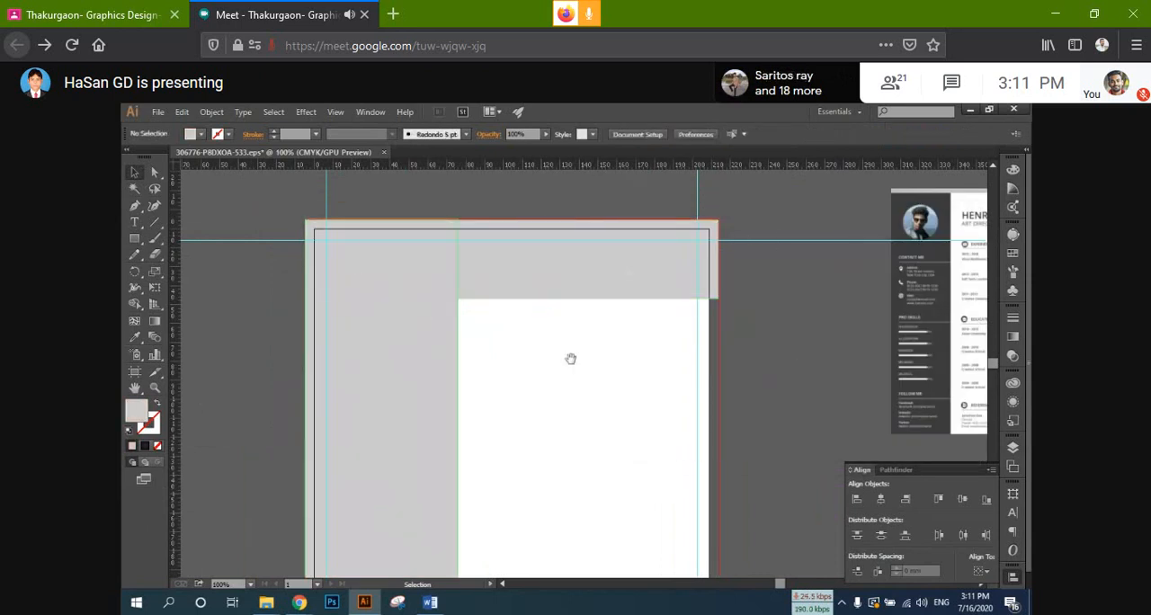
Step: Try to place the linked portrait of the woman in a white sweater and black hat beside the grey sidebar
left_click_drag(570, 358, 547, 319)
left_click(449, 284)
scroll(528, 335, "down", 1)
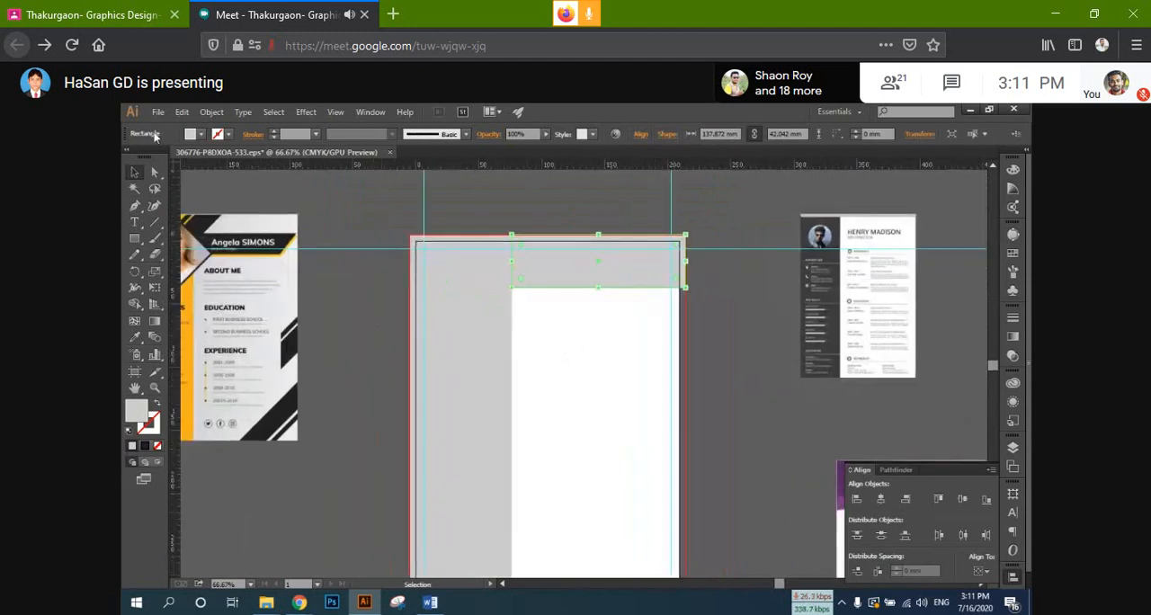
left_click(158, 111)
left_click(278, 342)
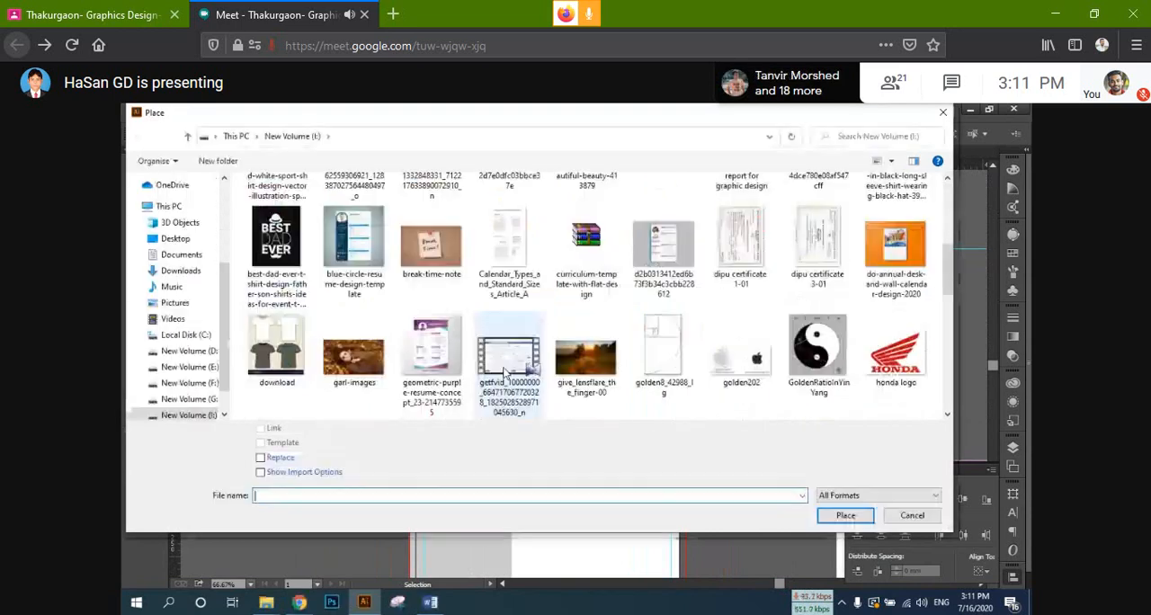
scroll(431, 360, "down", 1)
scroll(644, 365, "down", 3)
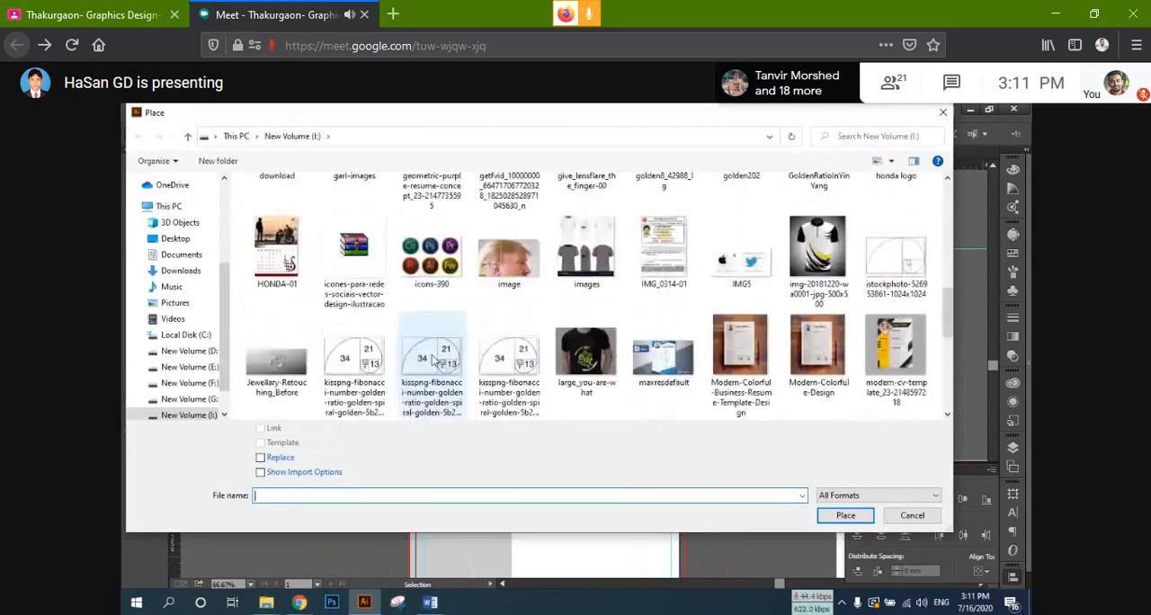
scroll(644, 365, "down", 1)
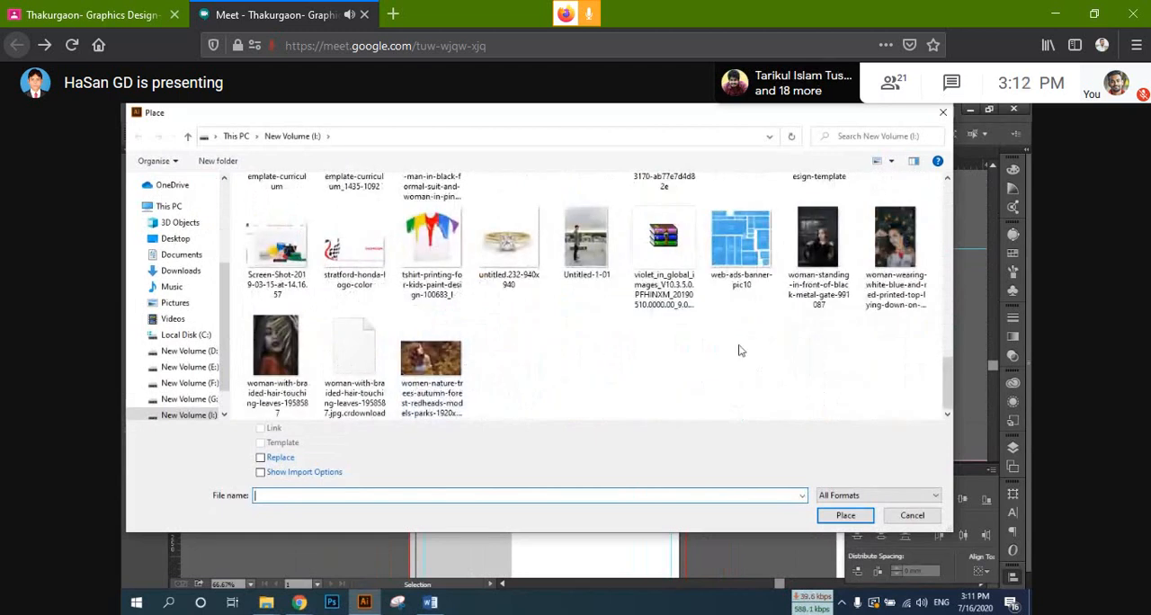
scroll(739, 351, "up", 1)
scroll(683, 341, "up", 3)
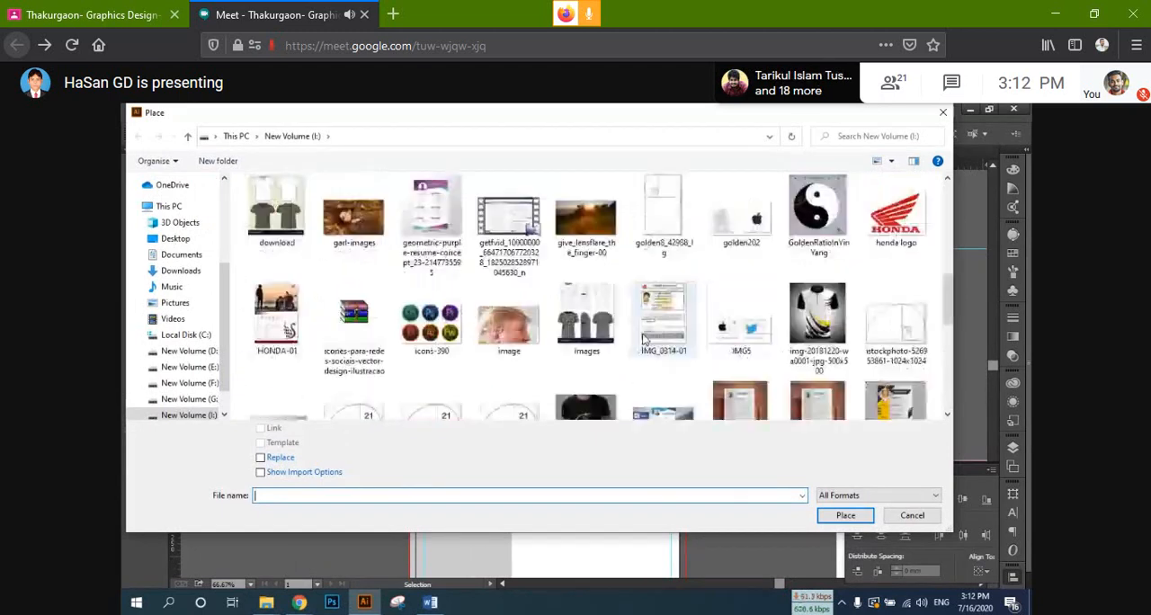
scroll(641, 338, "up", 1)
scroll(641, 338, "up", 2)
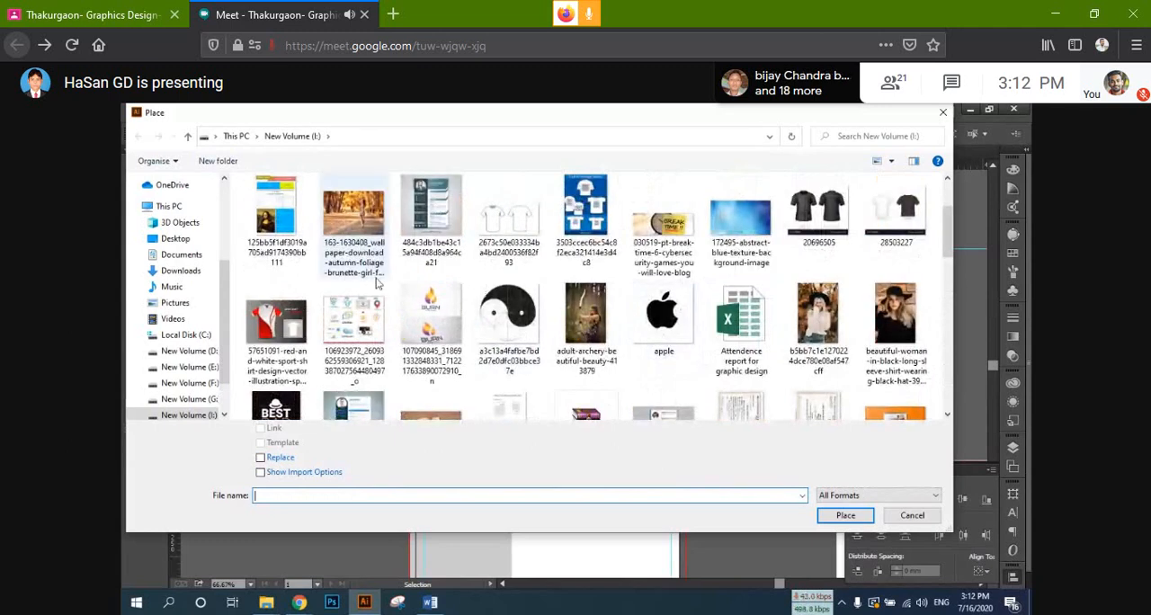
scroll(378, 282, "up", 1)
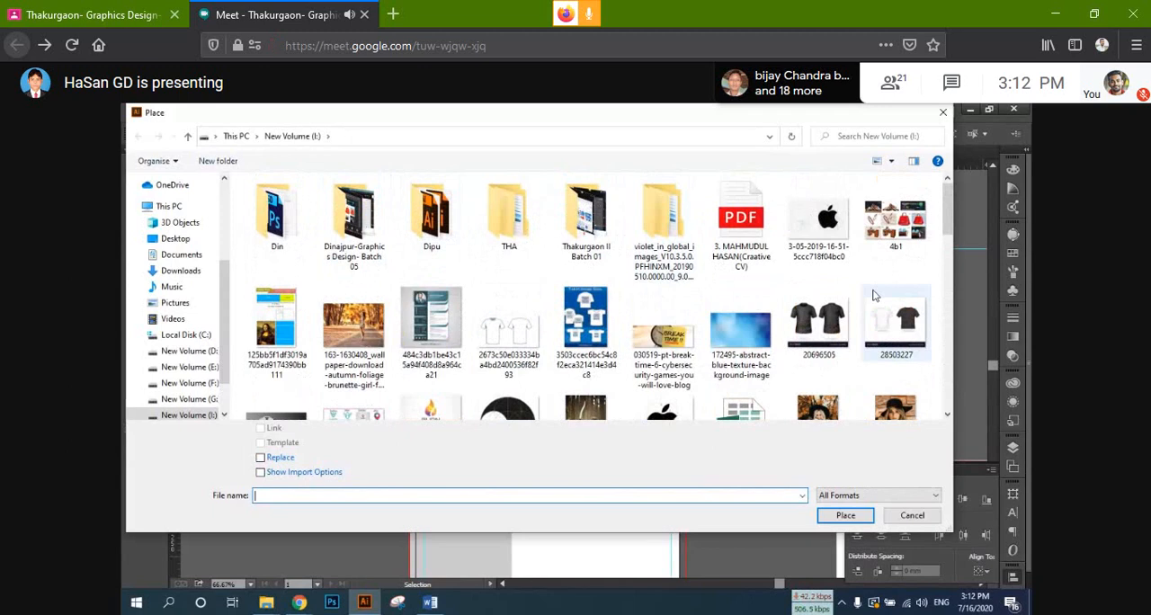
scroll(872, 294, "down", 1)
left_click(884, 347)
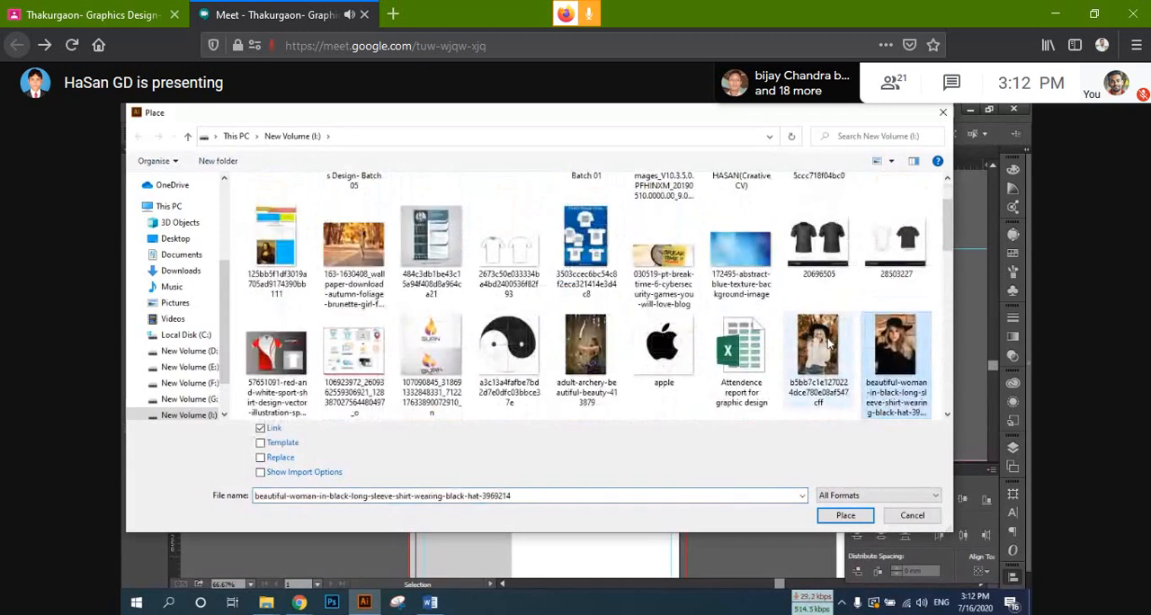
key("Return")
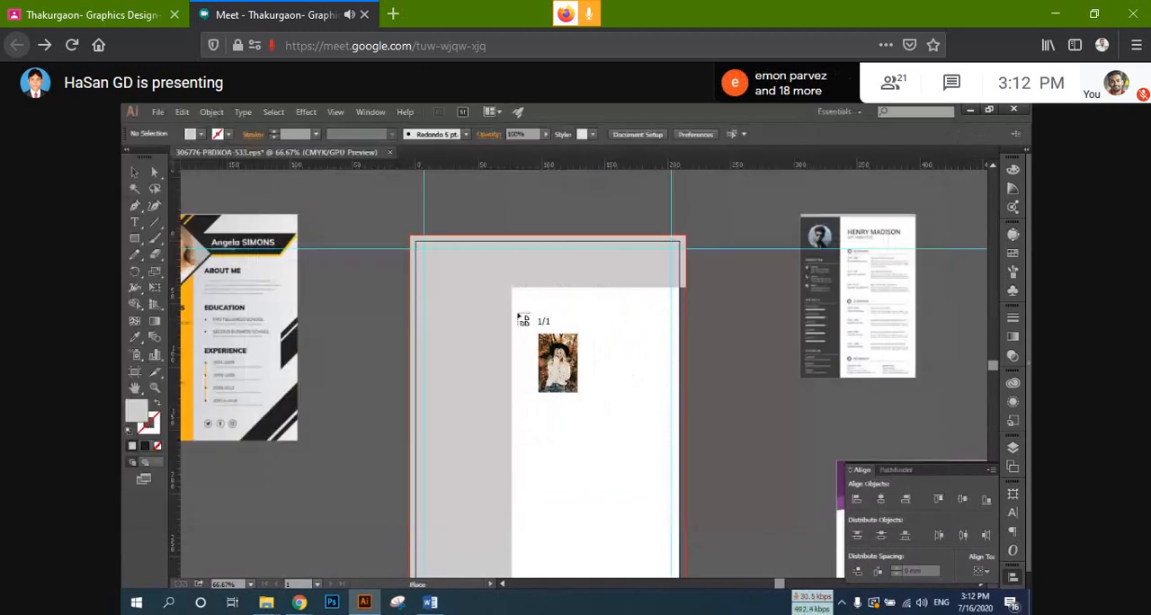
left_click(506, 309)
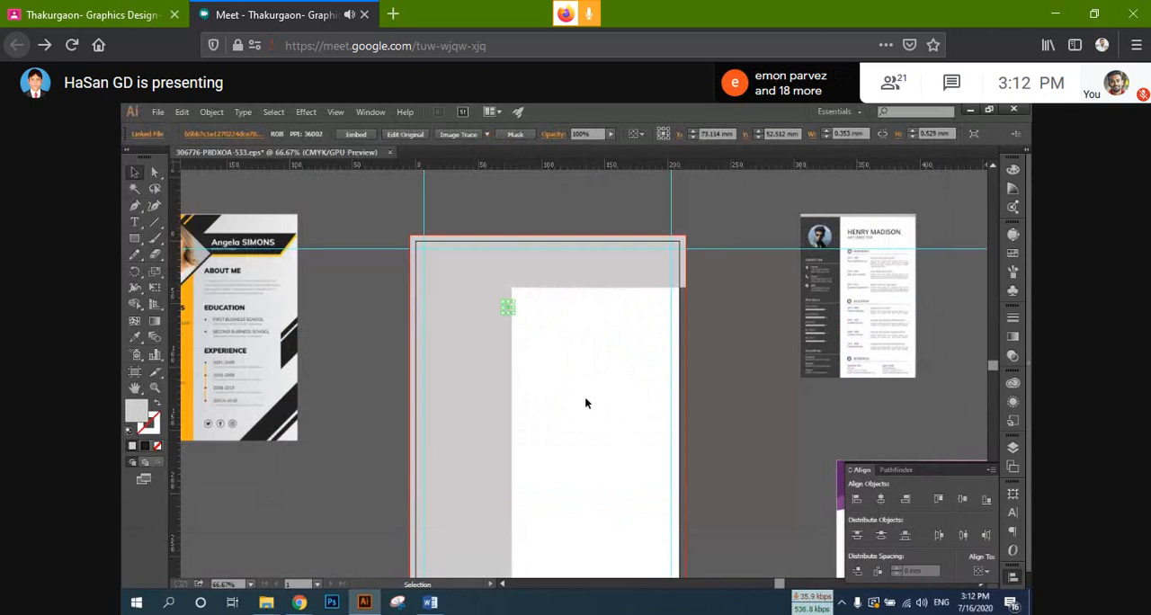
left_click(585, 403)
left_click_drag(715, 404, 528, 369)
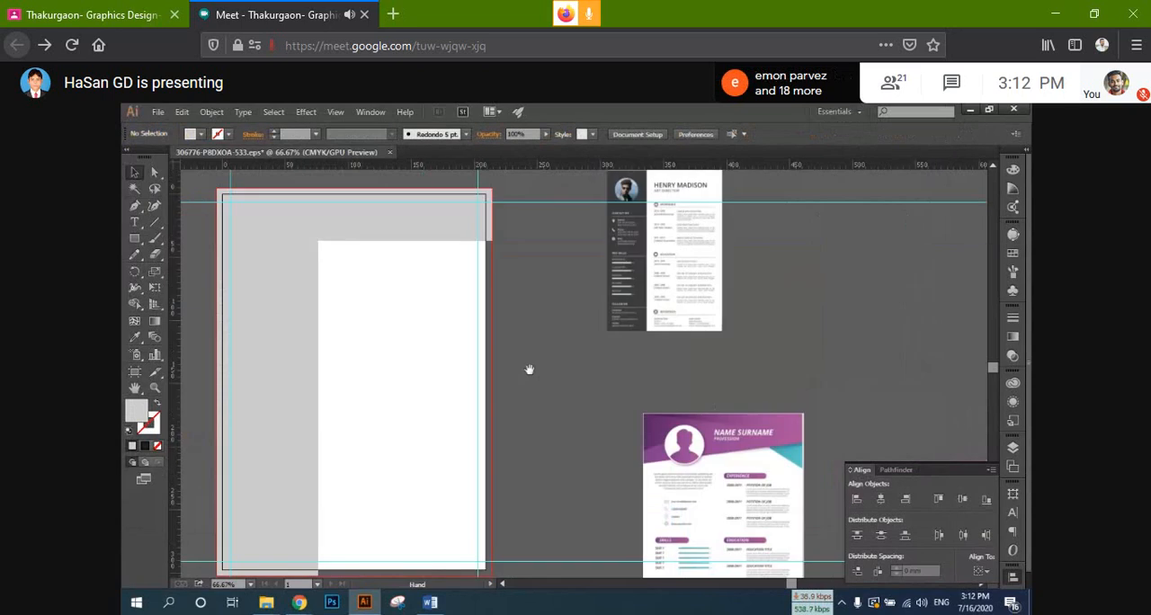
Step: Place the autumn portrait of the woman in a white sweater, scaled to about 114 × 171 mm, beyond the reference resumes
left_click(155, 114)
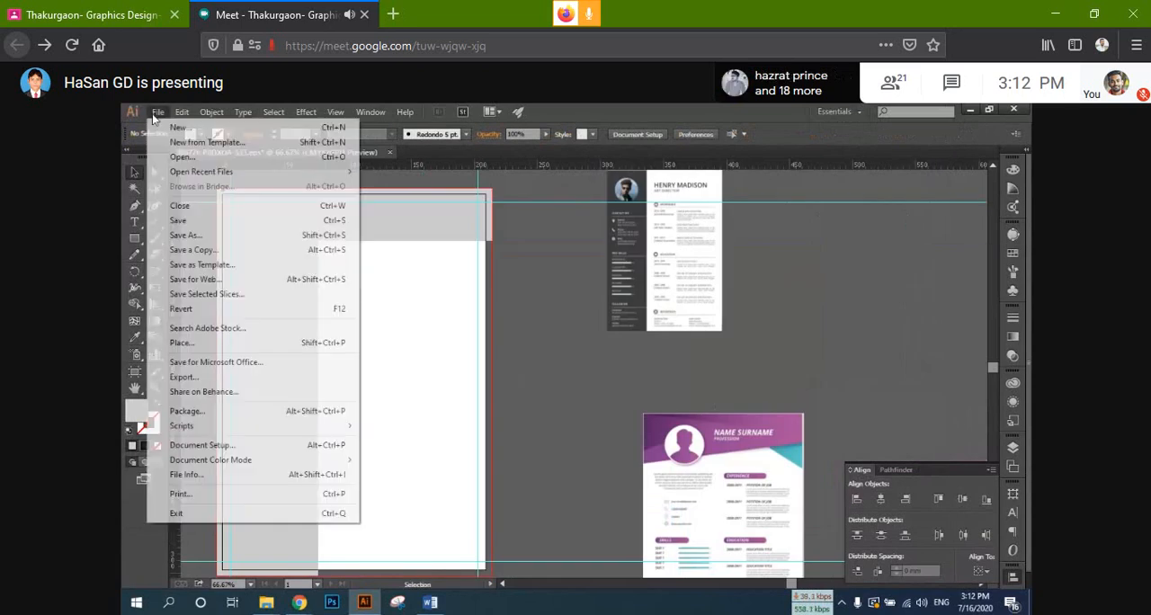
left_click(230, 342)
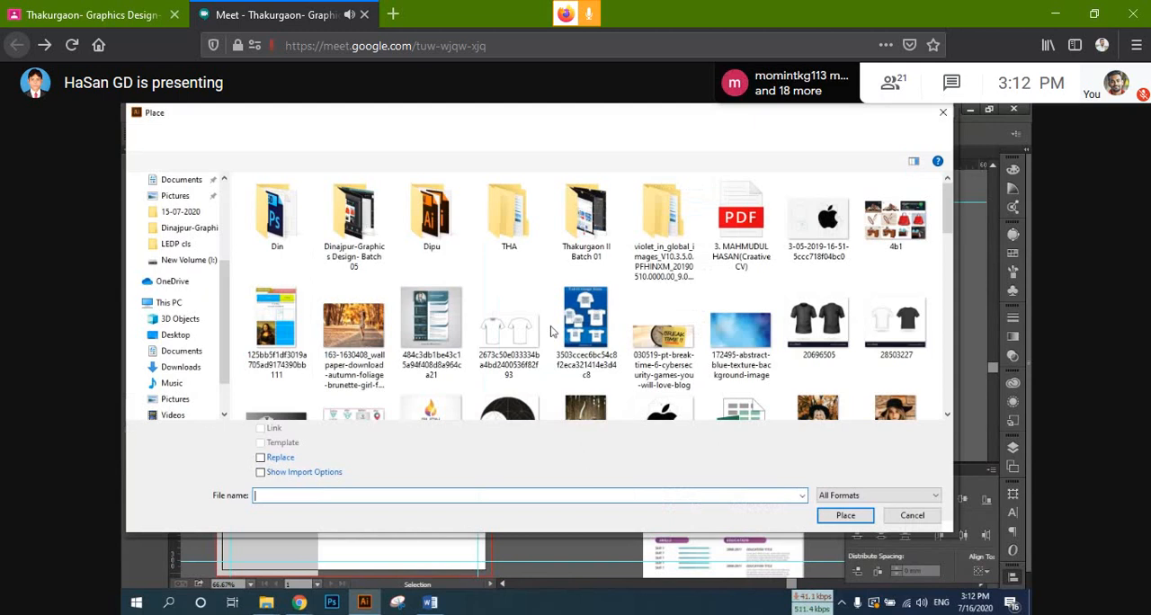
scroll(896, 301, "down", 1)
double_click(896, 305)
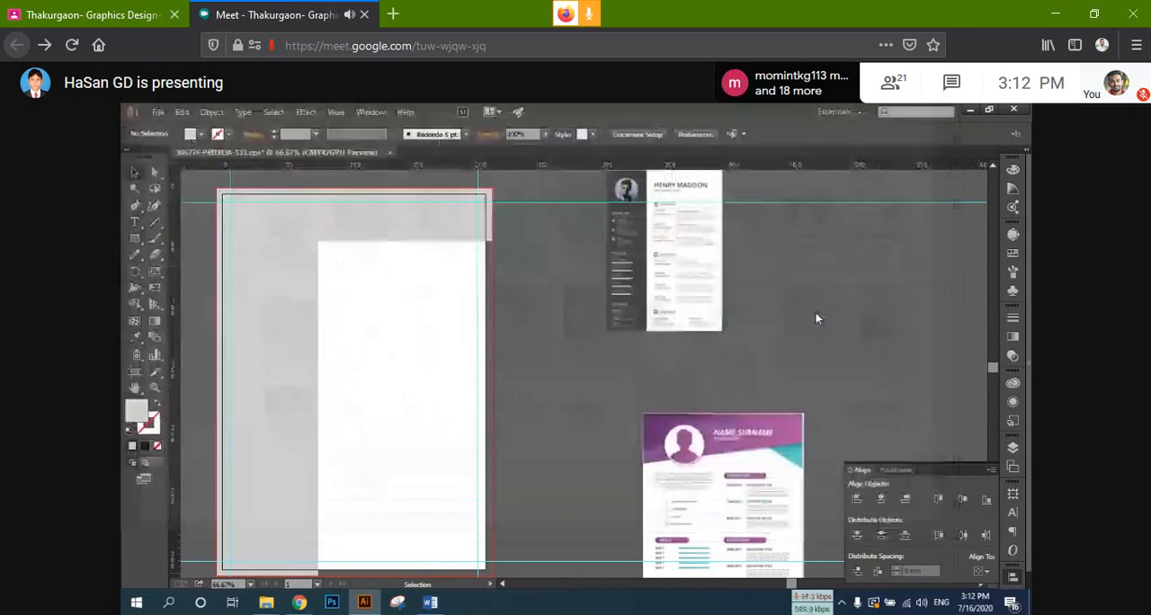
left_click(549, 322)
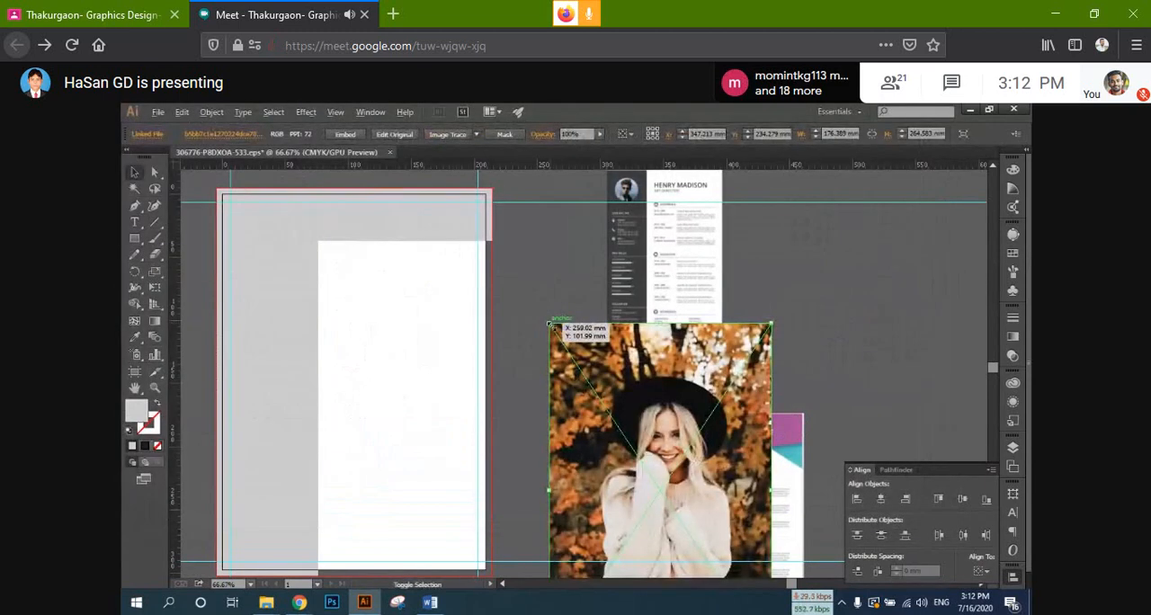
left_click_drag(549, 322, 588, 382)
left_click_drag(643, 438, 852, 270)
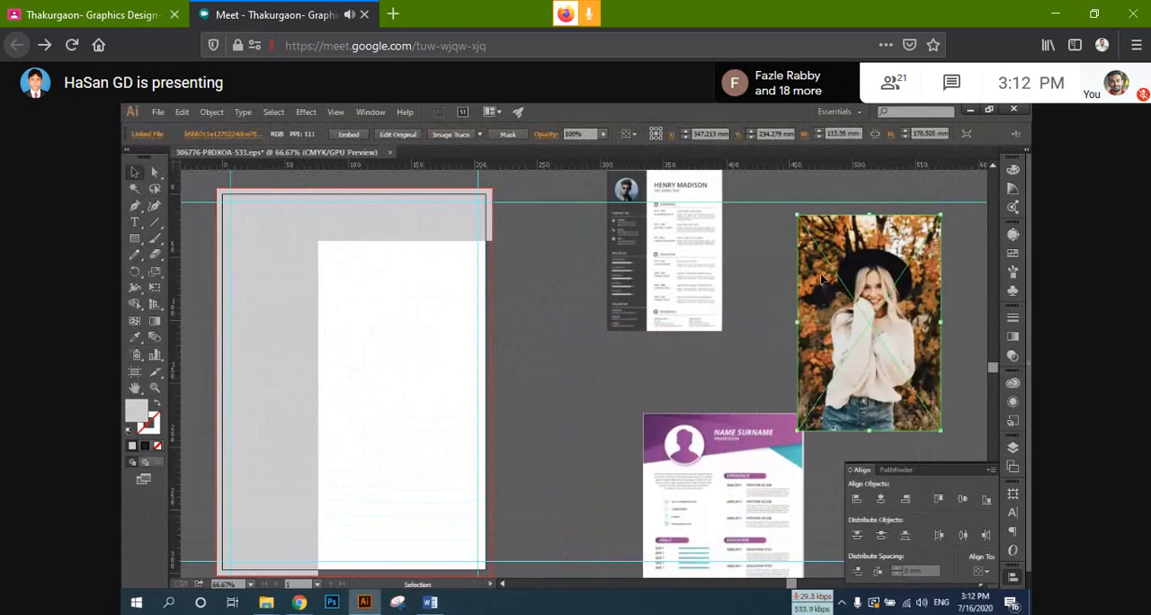
Step: Duplicate the placed portrait and set the copy beside the artboard's right edge
left_click(514, 333)
left_click_drag(556, 339, 664, 374)
left_click_drag(913, 333, 539, 325)
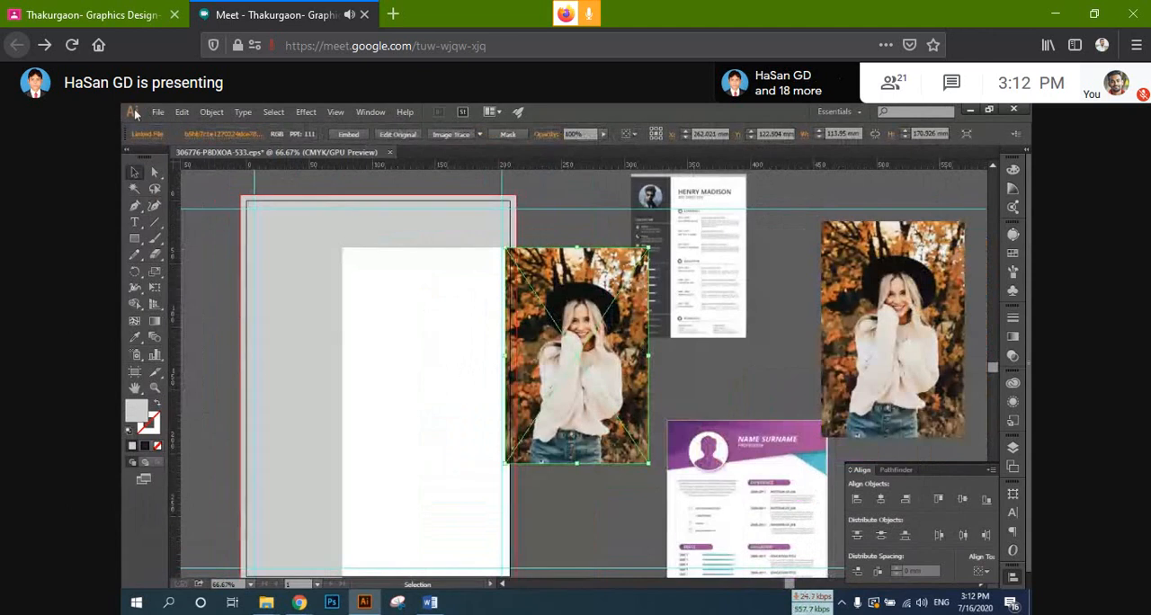
Step: Draw a rounded rectangle about 75 × 75 mm with corner radius about 15 mm over the woman's head on the duplicate portrait
left_click(136, 240)
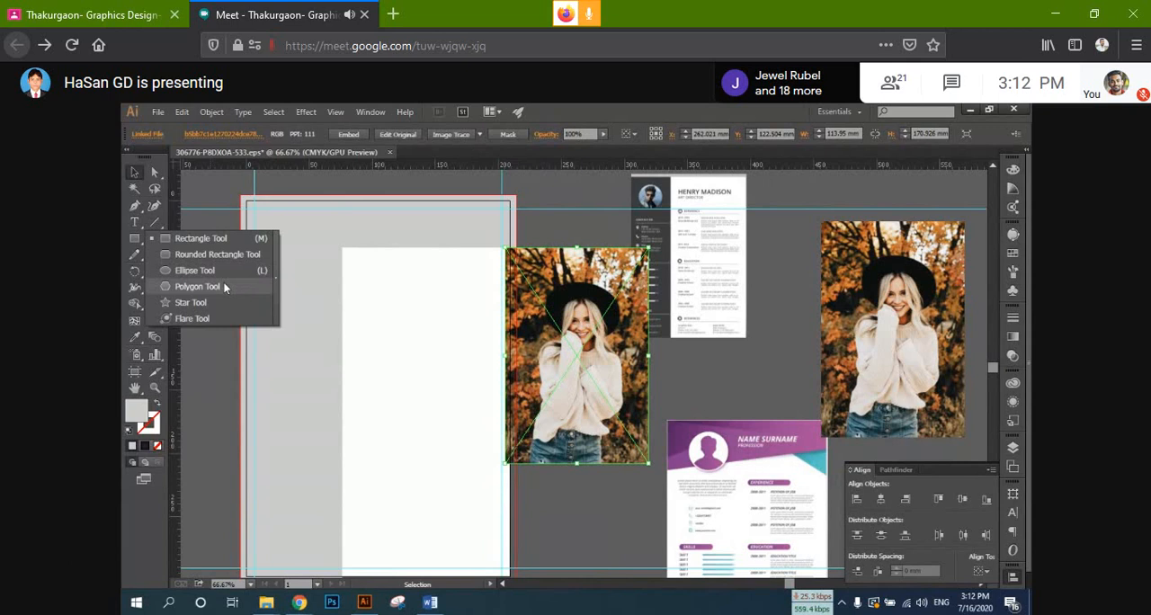
left_click(217, 256)
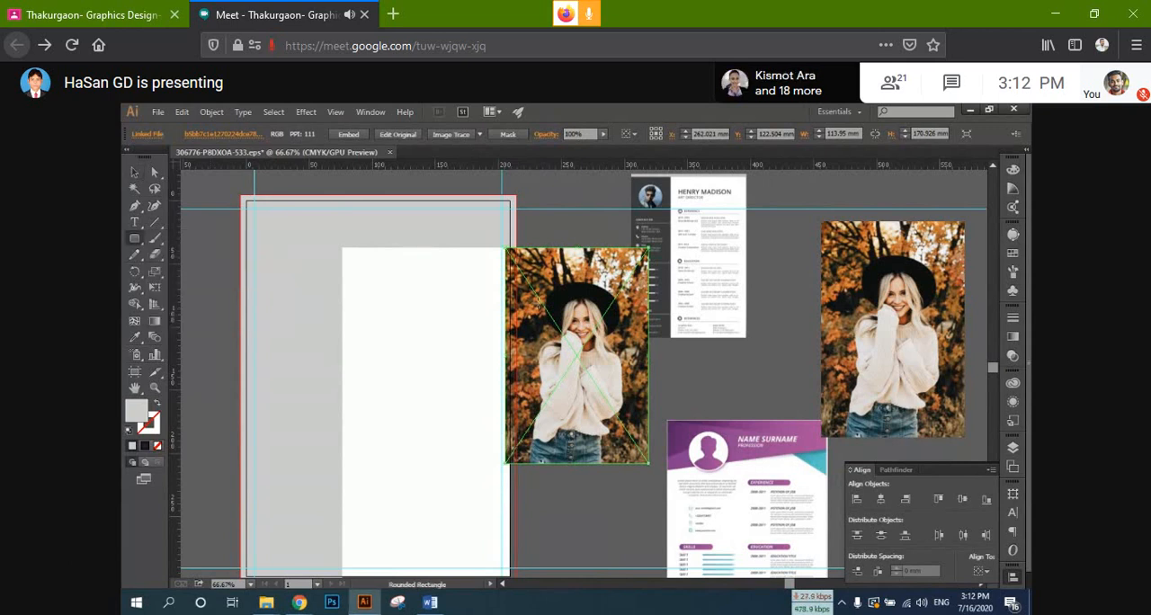
left_click_drag(534, 279, 627, 372)
key("Up")
key("Up")
key("Up")
key("Up")
key("Up")
key("Up")
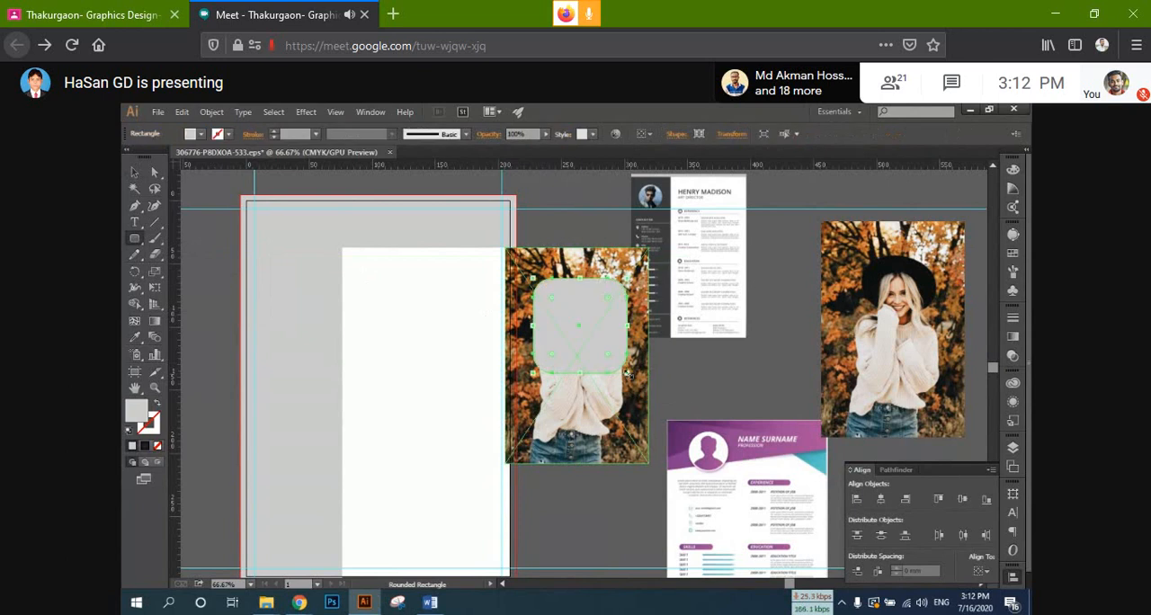
Step: Copy the rounded rectangle and use the original as a clipping mask for the duplicate portrait
left_click(135, 179)
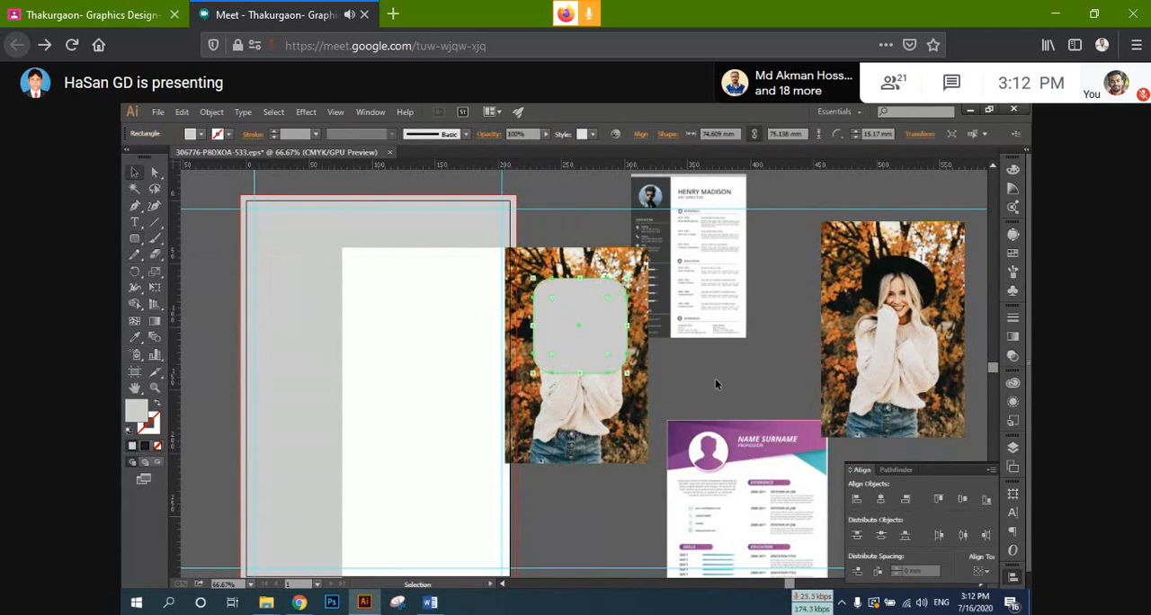
key("a")
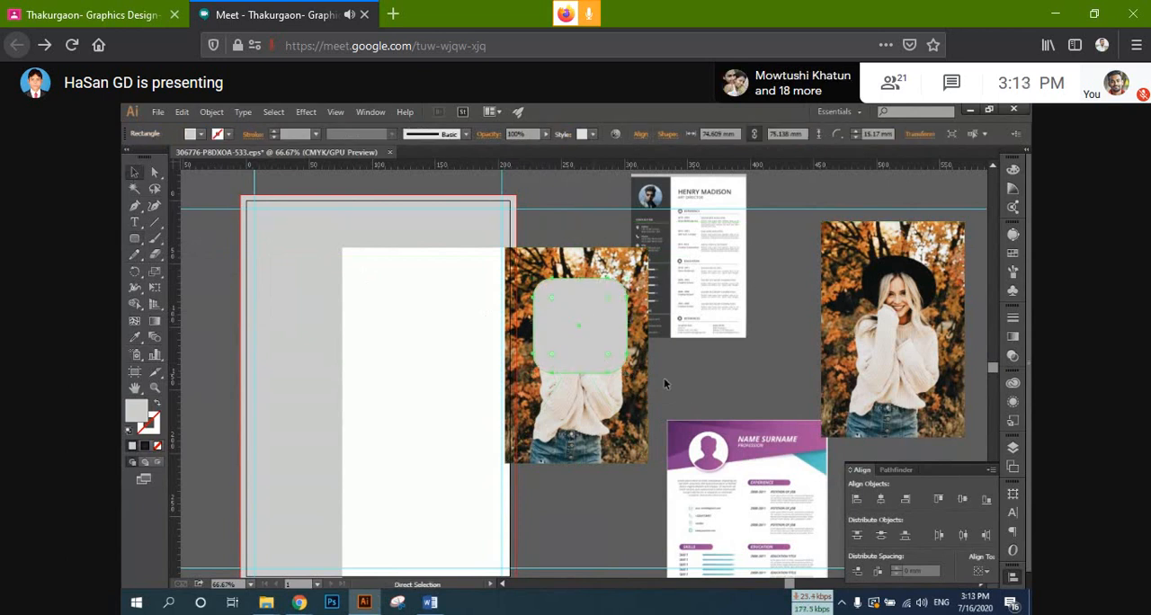
key("v")
left_click_drag(596, 346, 597, 353)
right_click(597, 355)
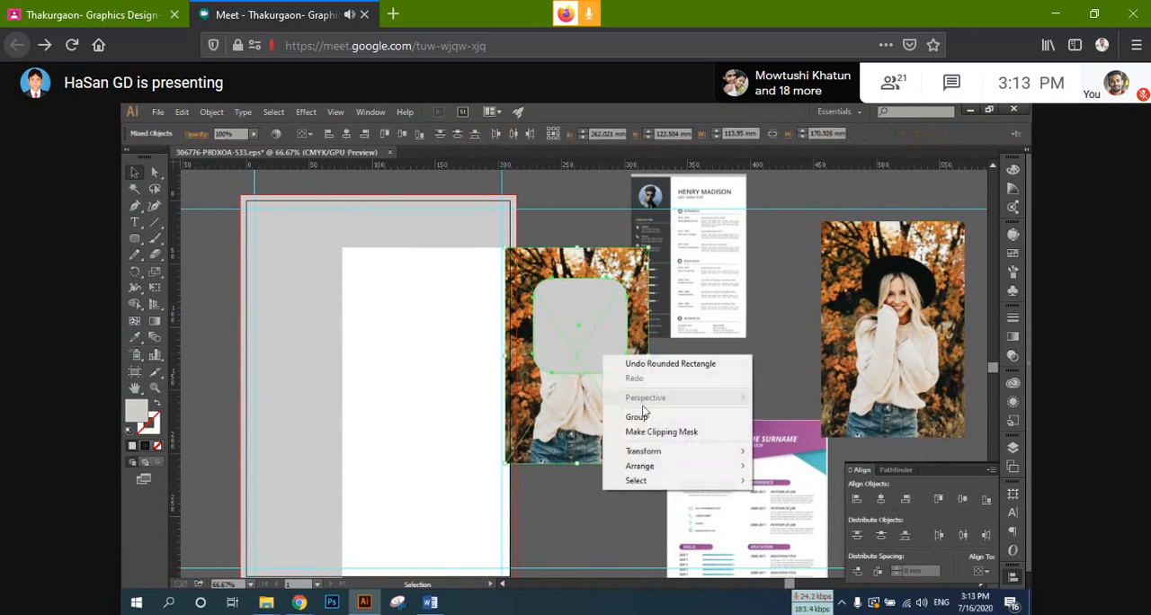
left_click(629, 429)
left_click(635, 402)
key("a")
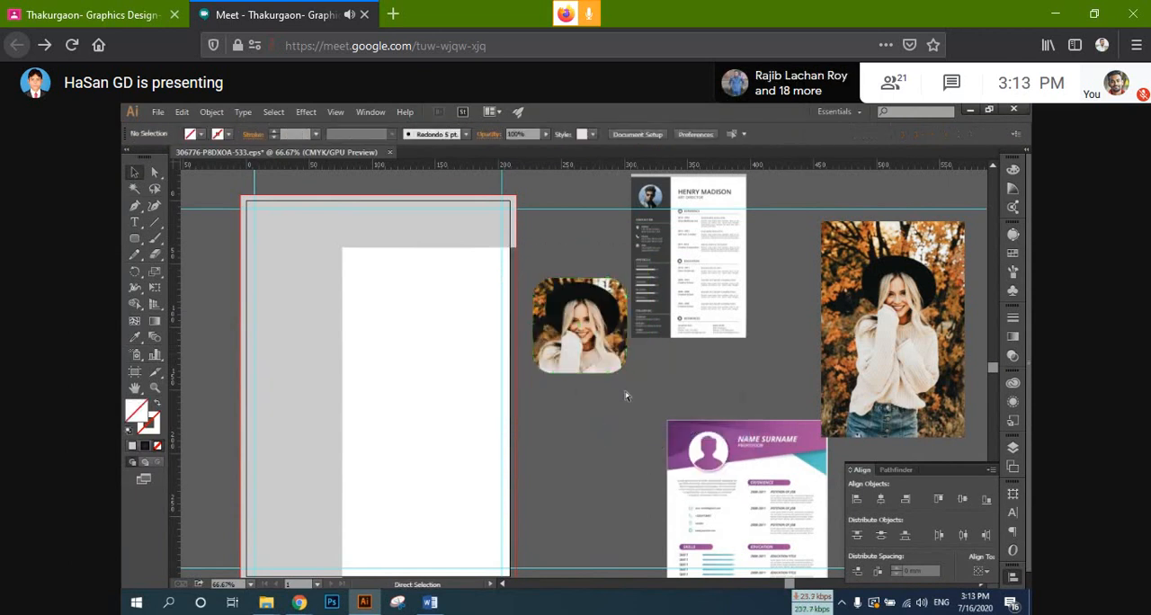
Step: Frame the clipped portrait with a pasted copy of the rounded rectangle, unfilled and with a 6 pt light grey stroke
key("ctrl+v")
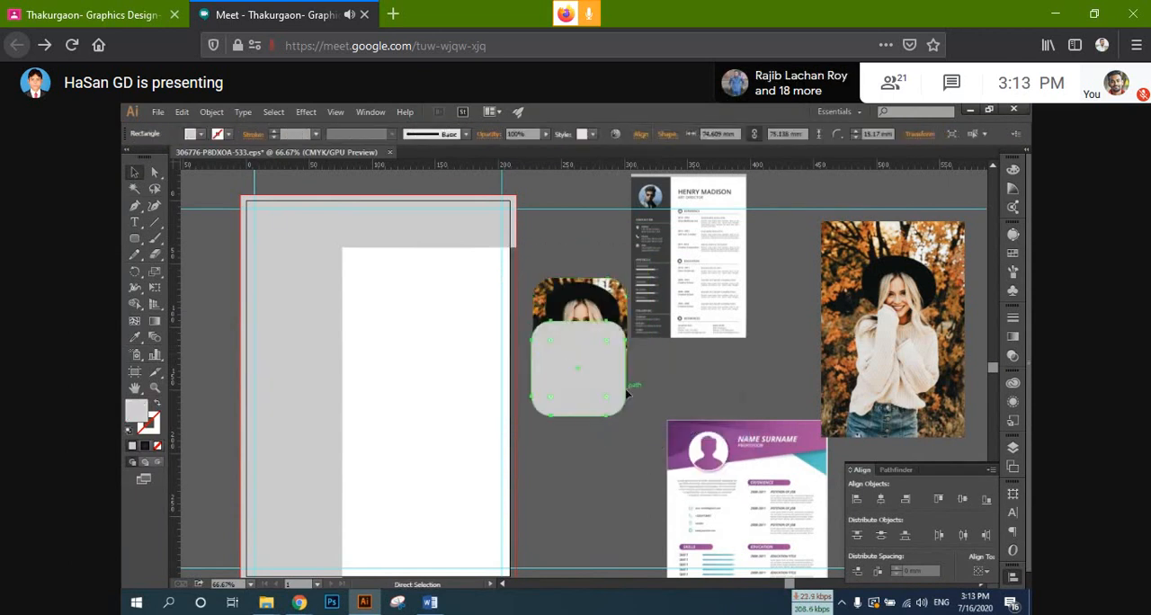
key("v")
left_click(157, 403)
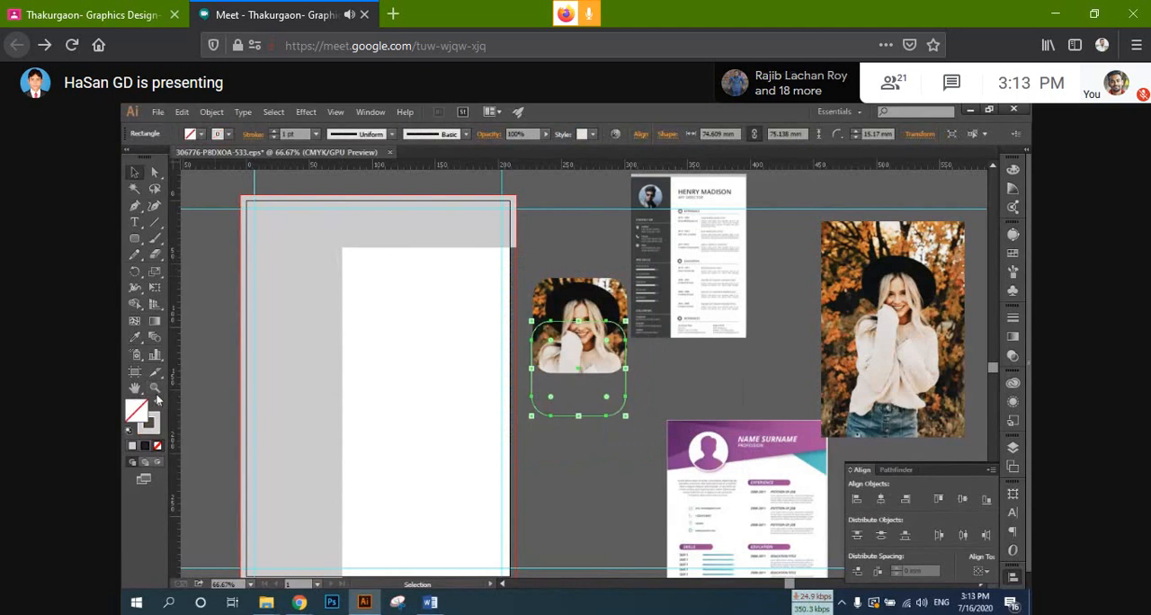
left_click(274, 131)
left_click(274, 131)
left_click(639, 369)
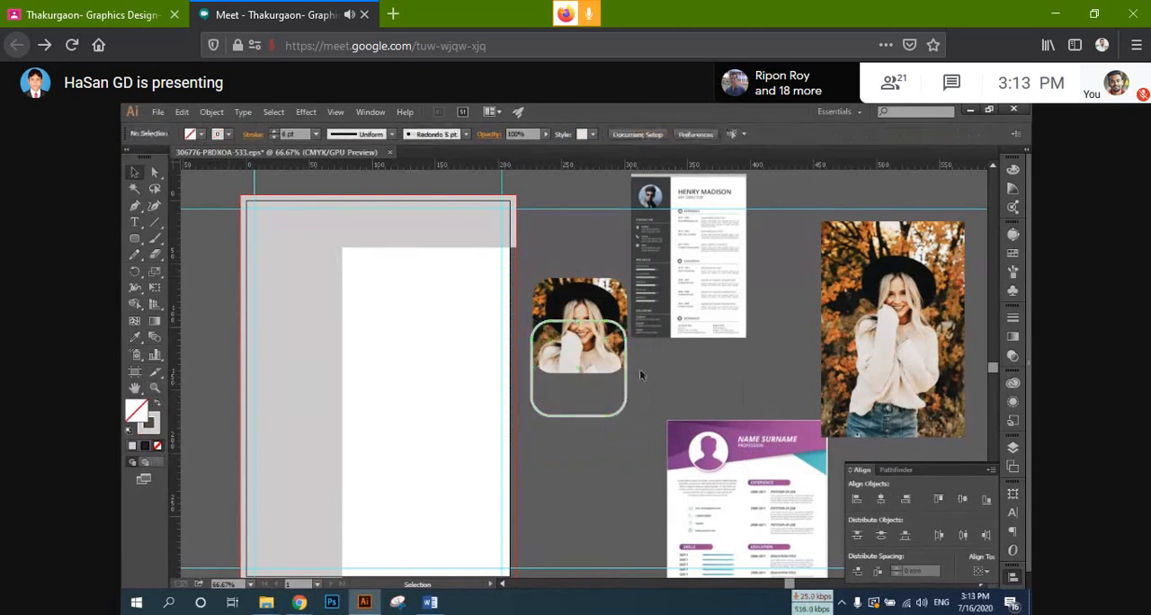
left_click_drag(598, 325, 601, 283)
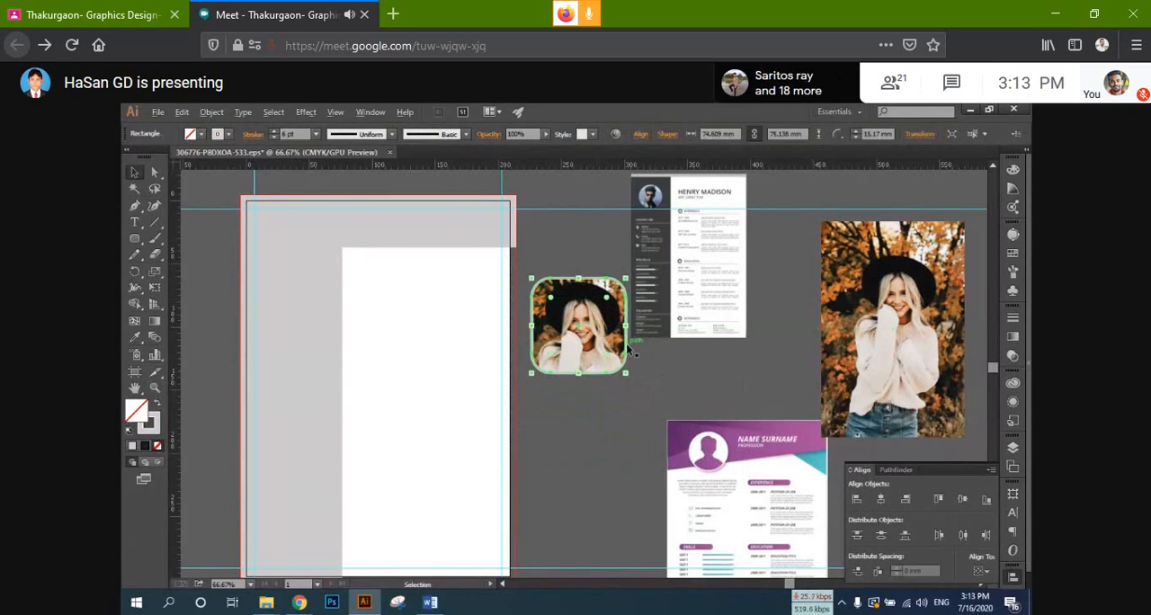
Step: Move the invisible circle off the framed portrait to the empty area below the dark-sidebar reference resume
scroll(627, 348, "up", 1)
left_click(688, 393)
left_click_drag(605, 422, 580, 370)
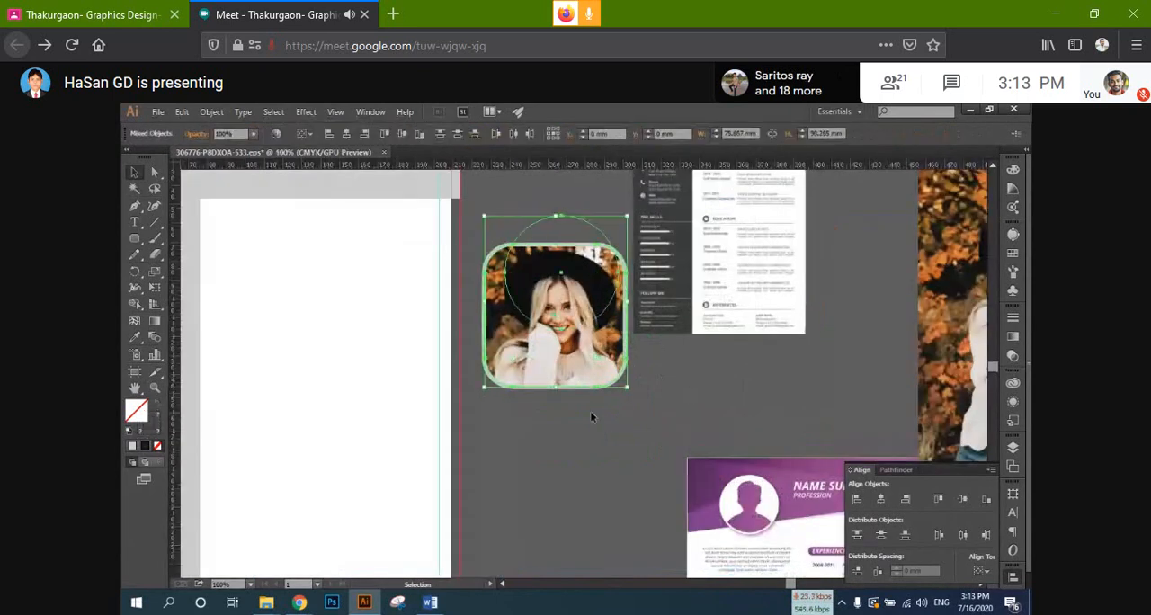
left_click(575, 203)
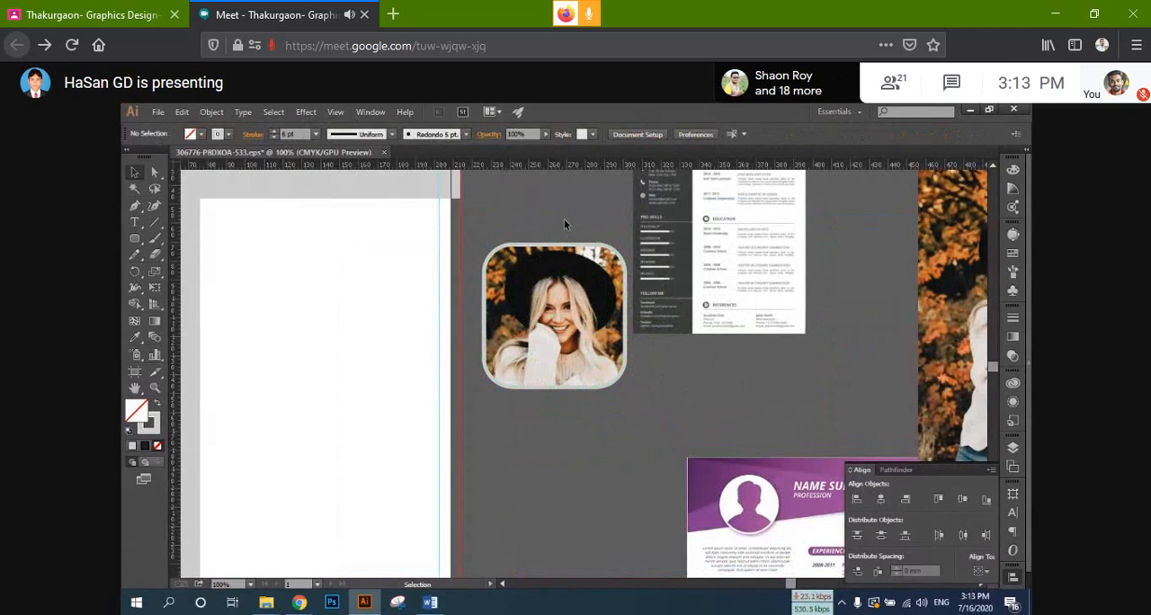
left_click(798, 346)
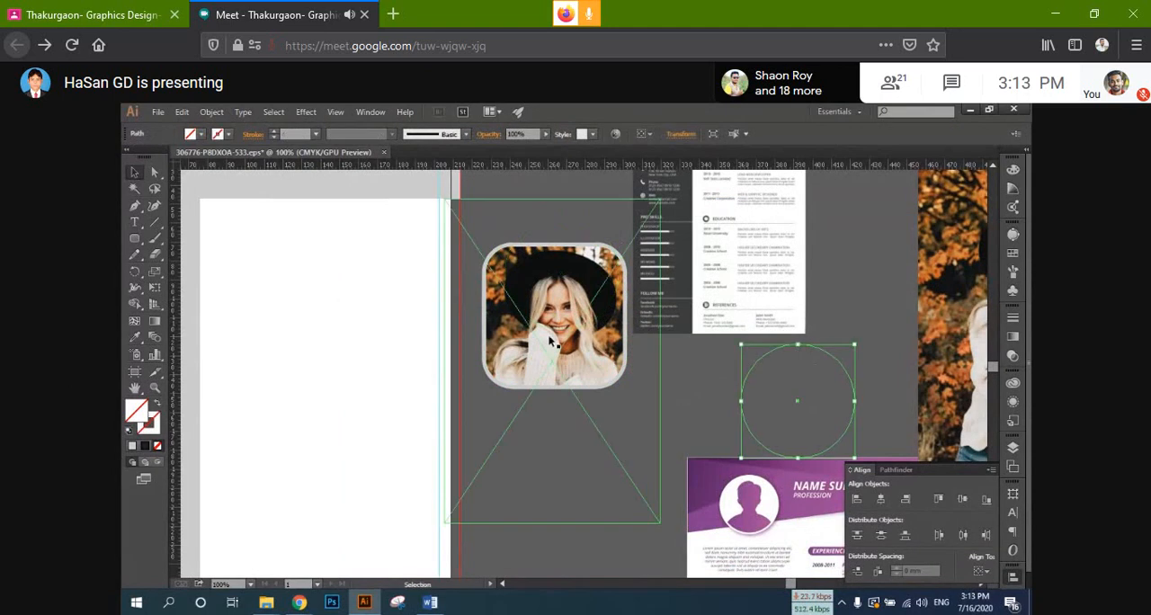
Step: Move the clipped portrait together with its frame onto the resume's upper-left corner, over the grey sidebar
left_click_drag(587, 411, 731, 412)
left_click_drag(728, 419, 691, 373)
scroll(676, 352, "down", 1)
left_click_drag(684, 326, 466, 270)
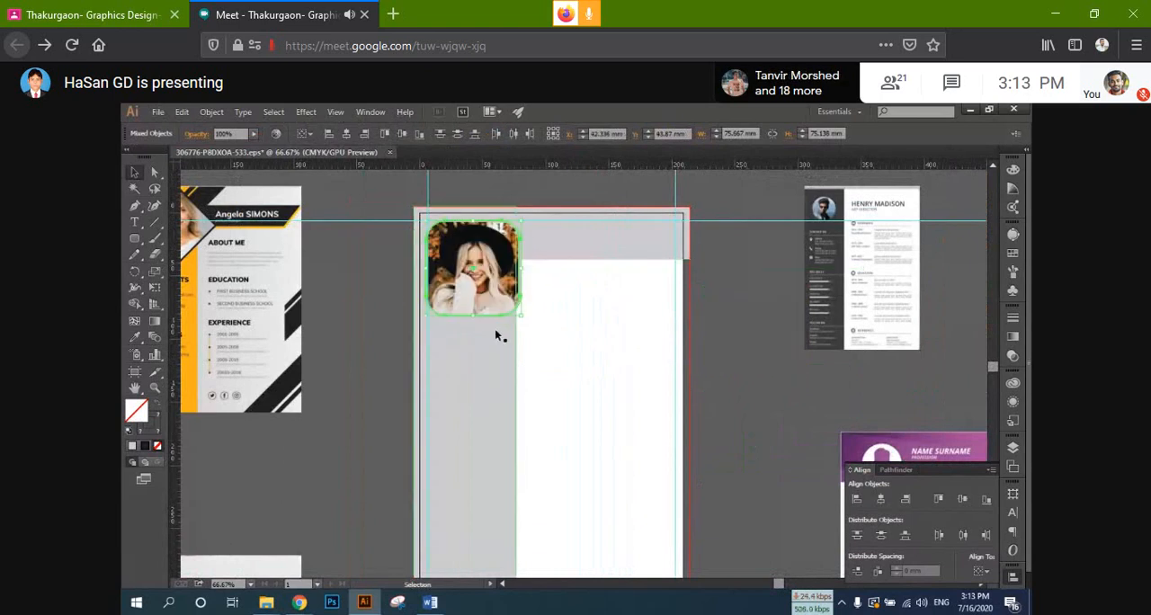
Step: Shift the framed portrait about 1 mm to the right so its frame lines up with the left vertical guide
scroll(498, 334, "up", 1)
scroll(533, 318, "up", 1)
left_click_drag(533, 318, 663, 473)
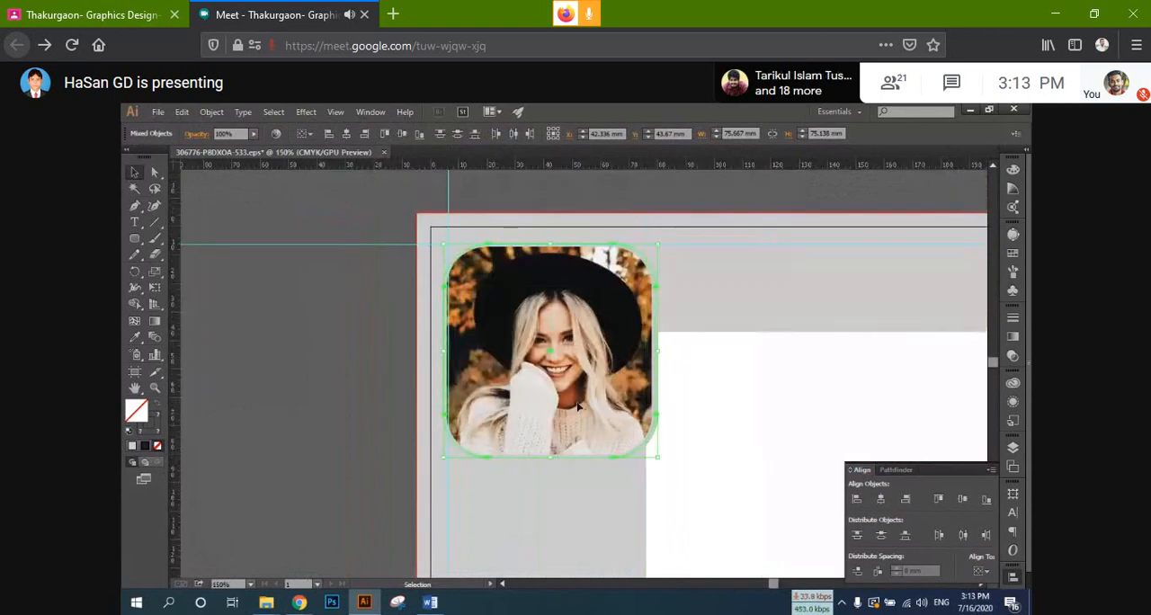
scroll(572, 402, "up", 2)
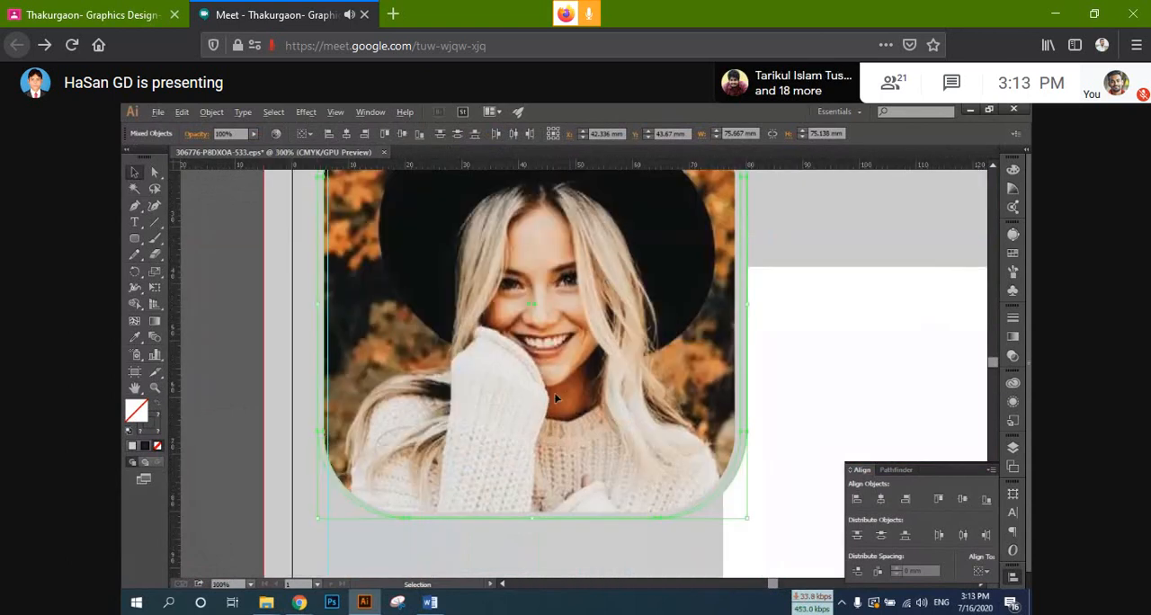
left_click_drag(556, 399, 569, 396)
scroll(570, 395, "down", 1)
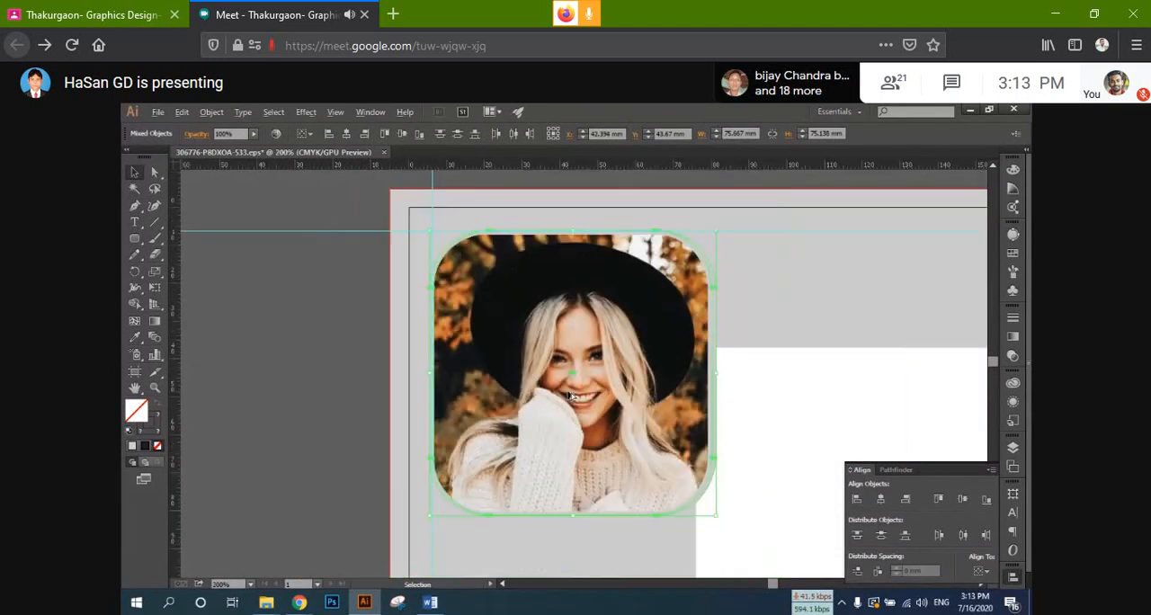
Step: Scale the framed portrait down proportionally to about 69 mm wide so its right side fits within the grey sidebar
scroll(570, 396, "down", 1)
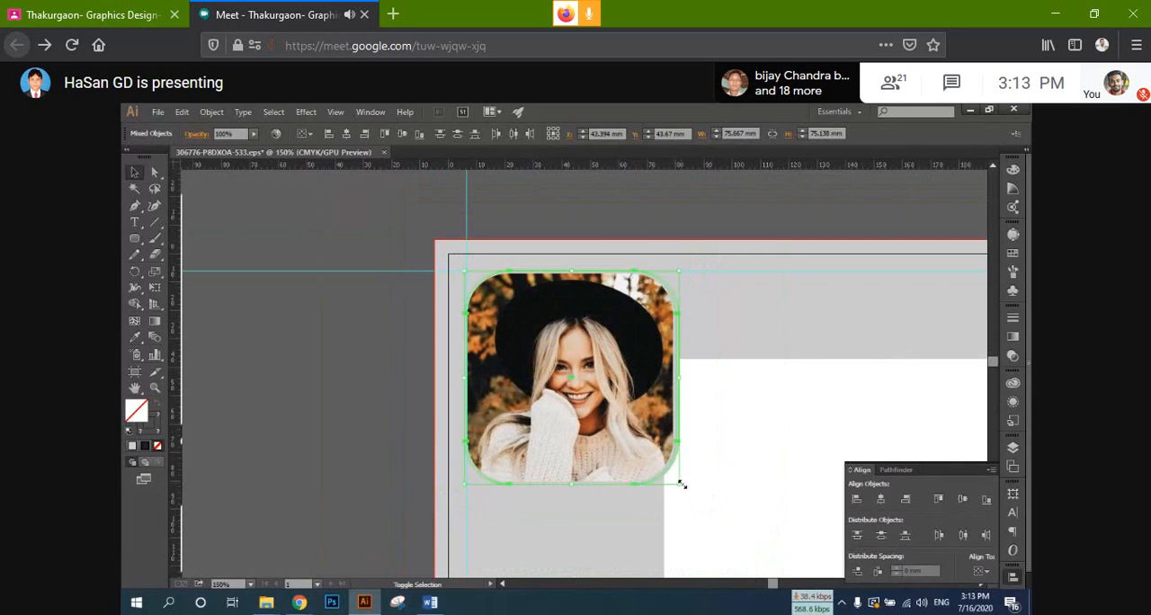
left_click_drag(680, 484, 564, 412)
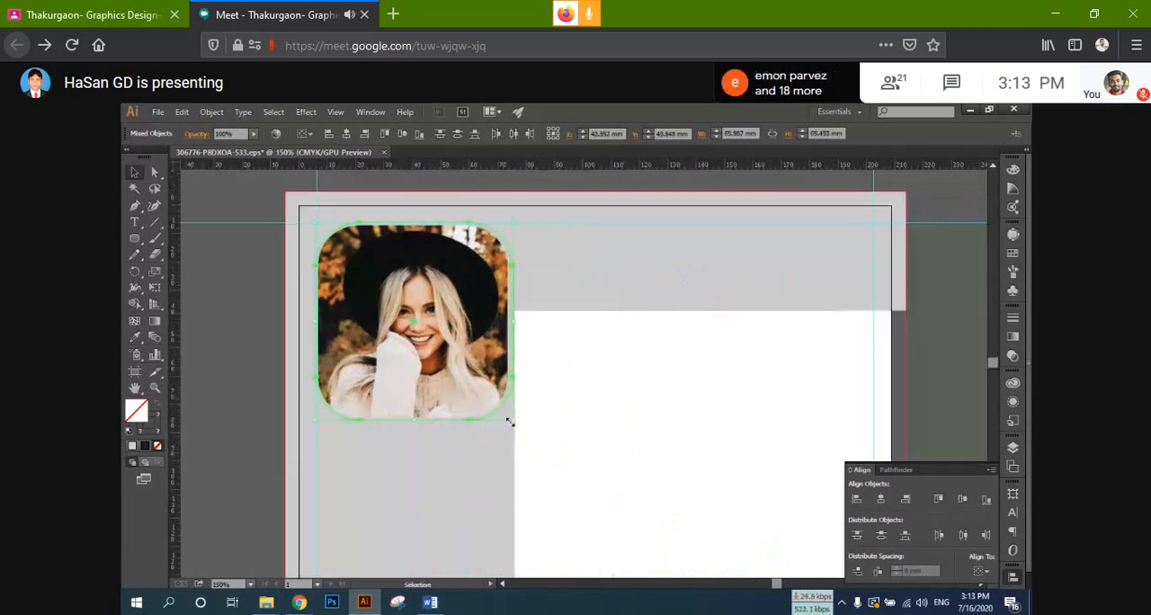
left_click(219, 298)
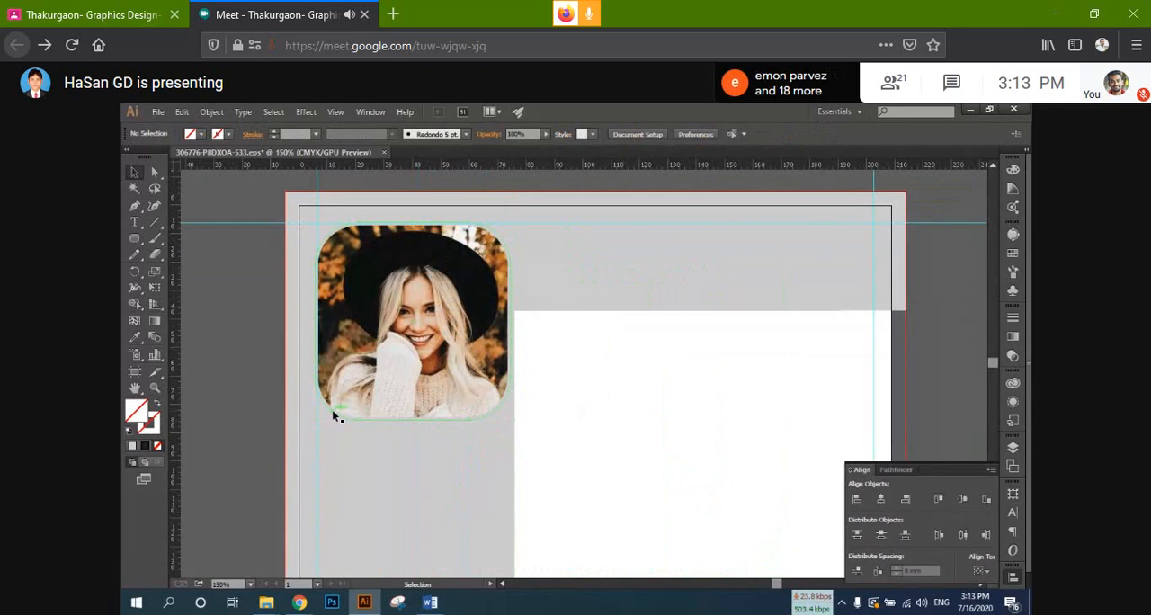
Step: Change the stroke colour of the portrait's rounded frame to blue 0000FF
left_click(333, 414)
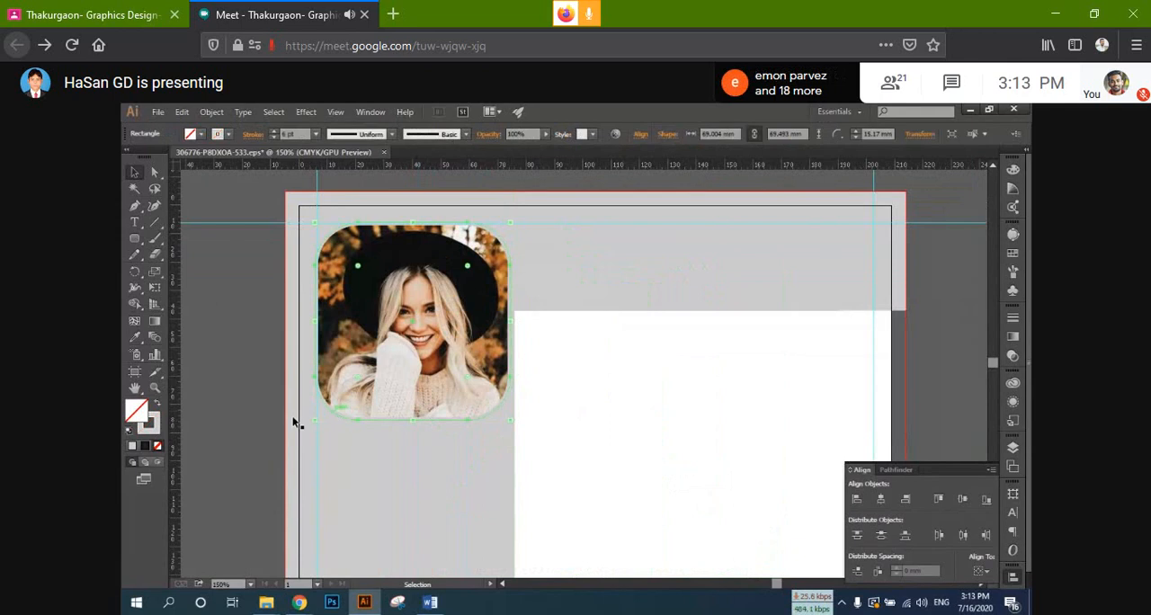
double_click(154, 428)
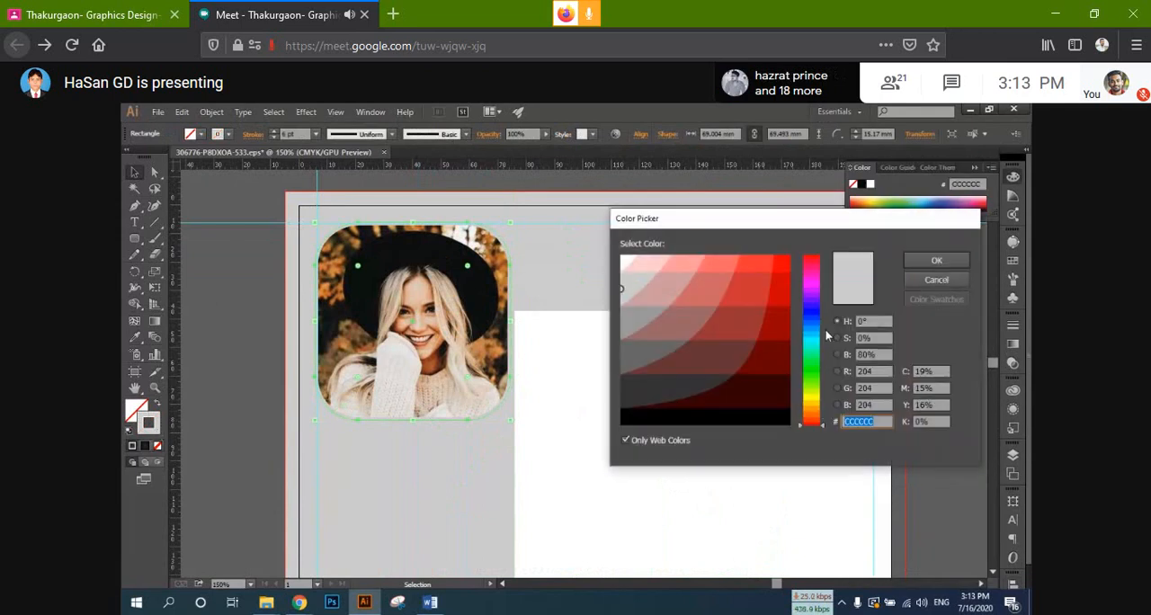
left_click(813, 312)
left_click(783, 267)
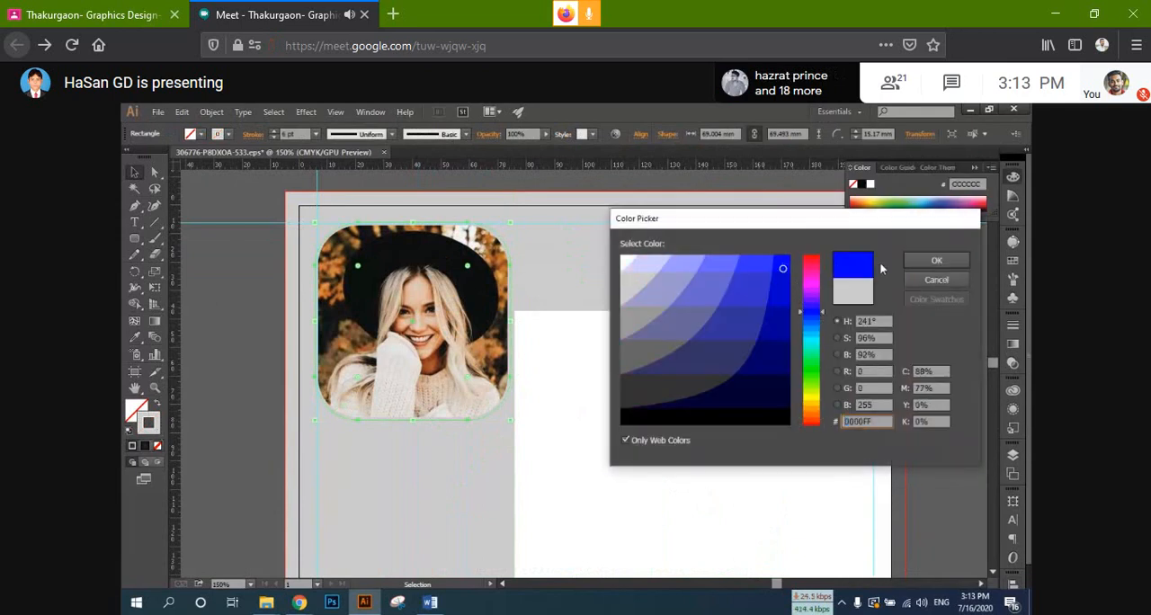
left_click(935, 260)
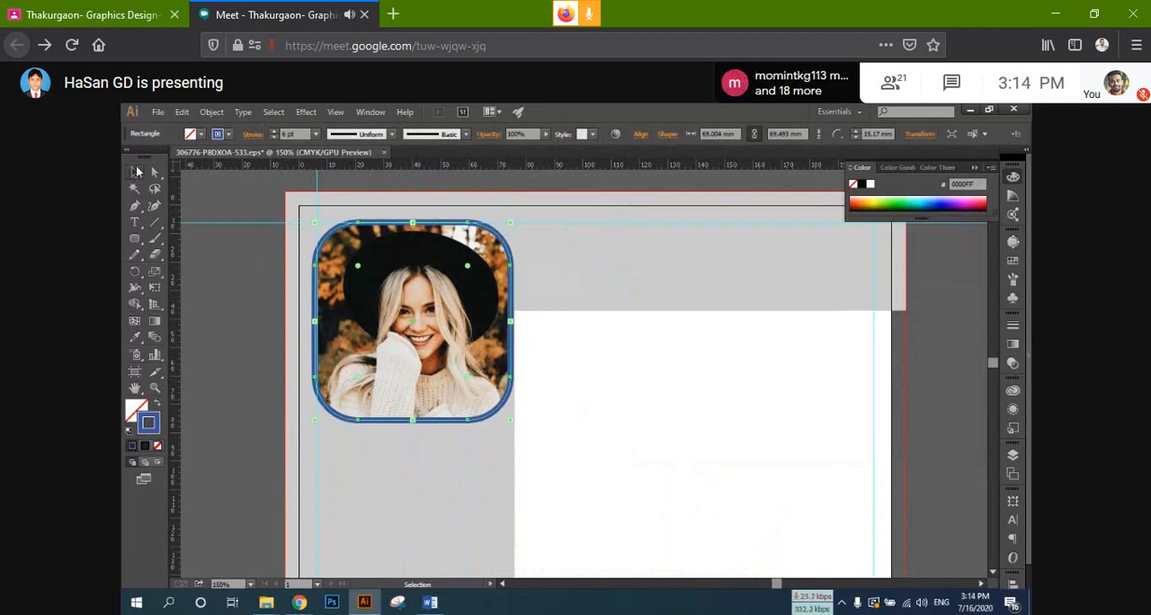
left_click(215, 205)
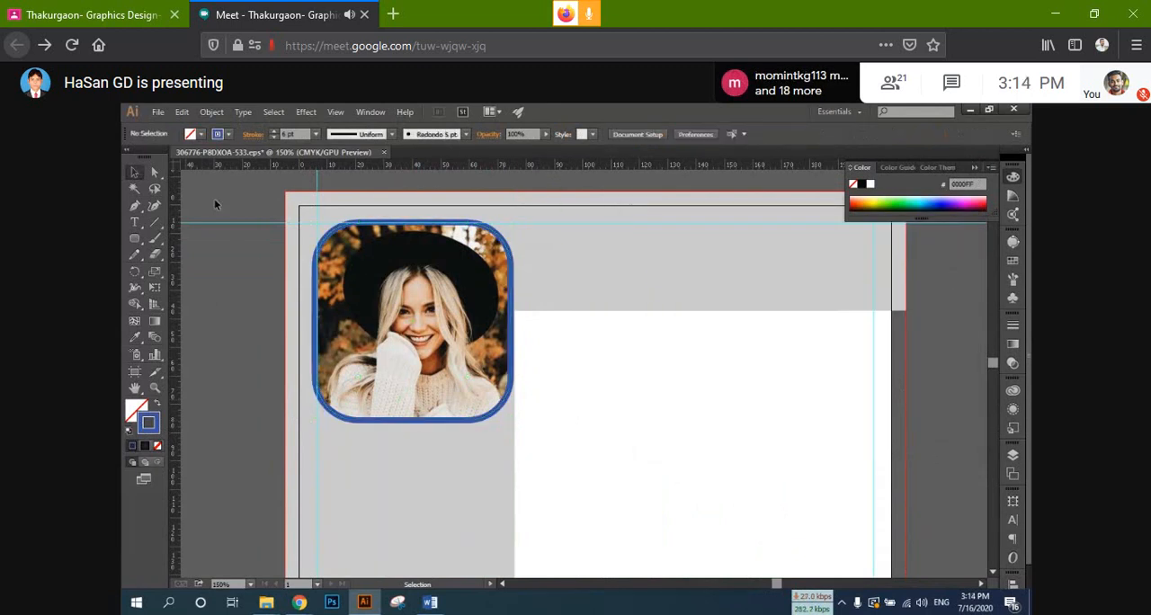
Step: Group the clipped portrait with its blue rounded frame
left_click(487, 353)
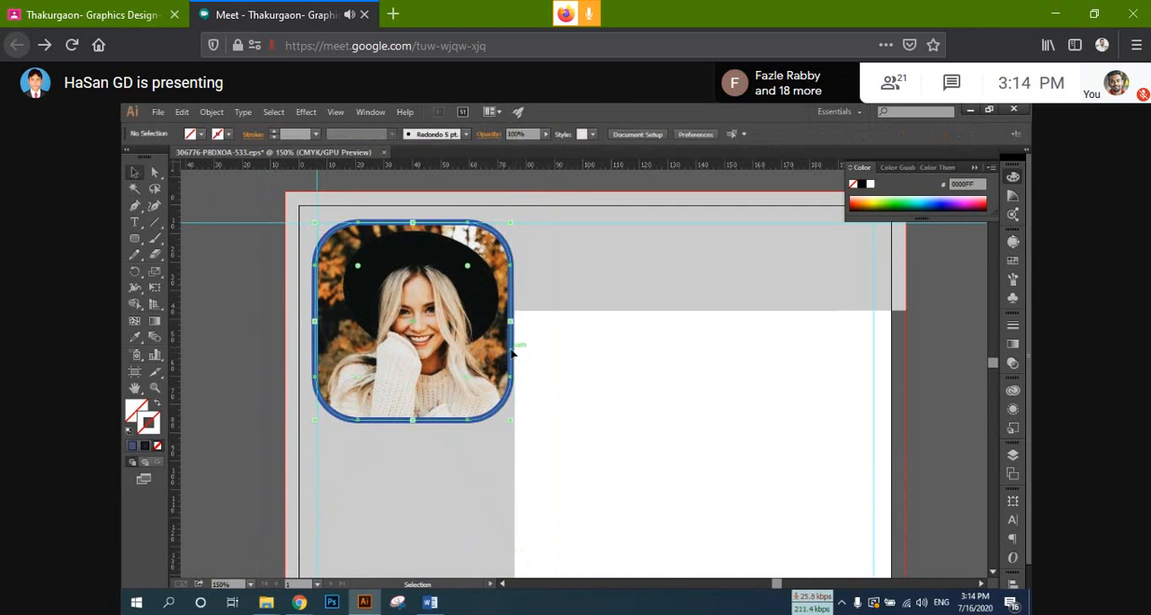
left_click(510, 355)
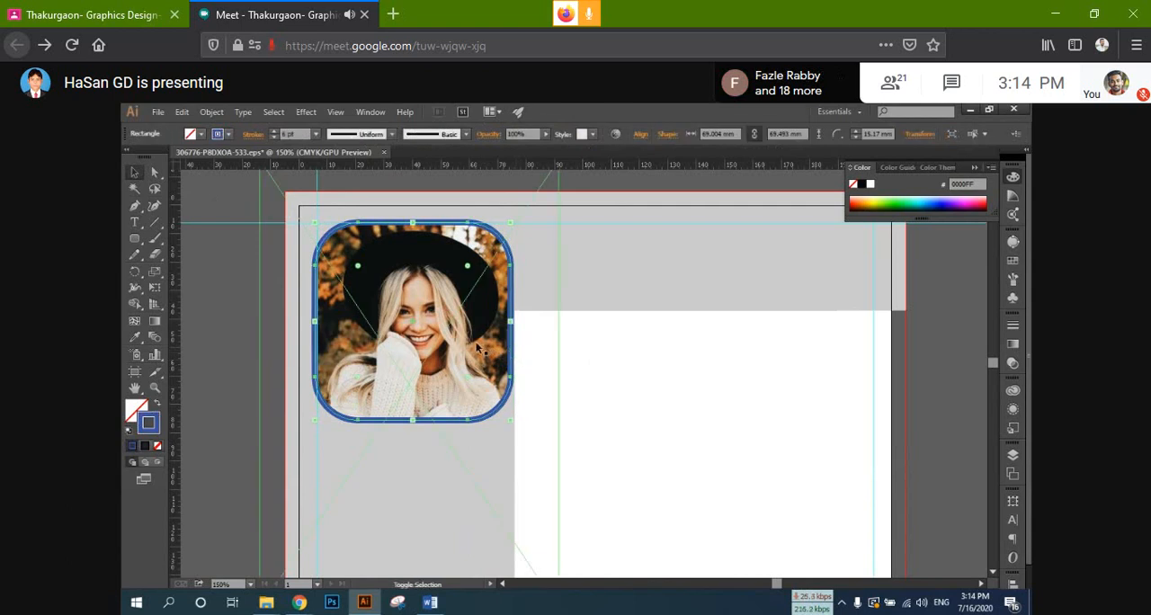
left_click(677, 375)
left_click(512, 348)
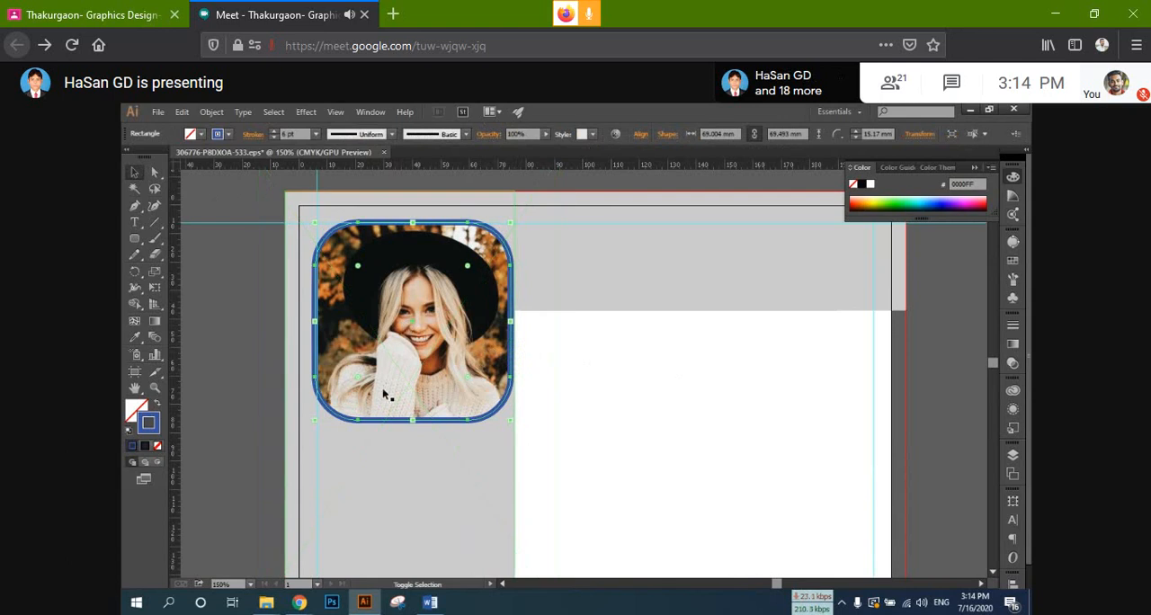
left_click(386, 362, "shift")
right_click(403, 358)
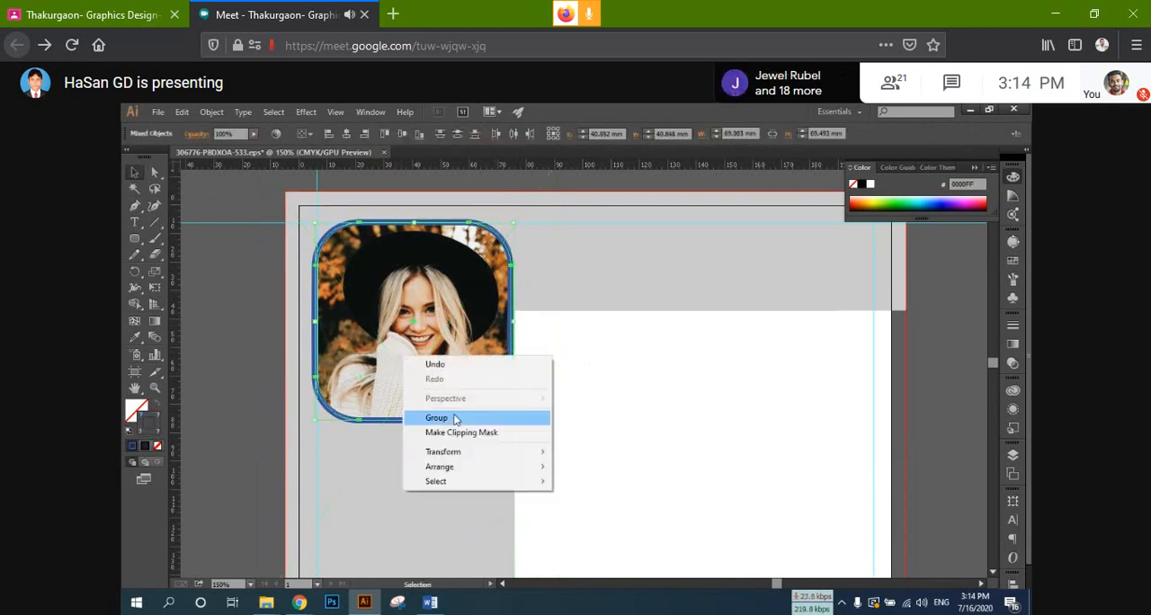
left_click(455, 418)
left_click(594, 385)
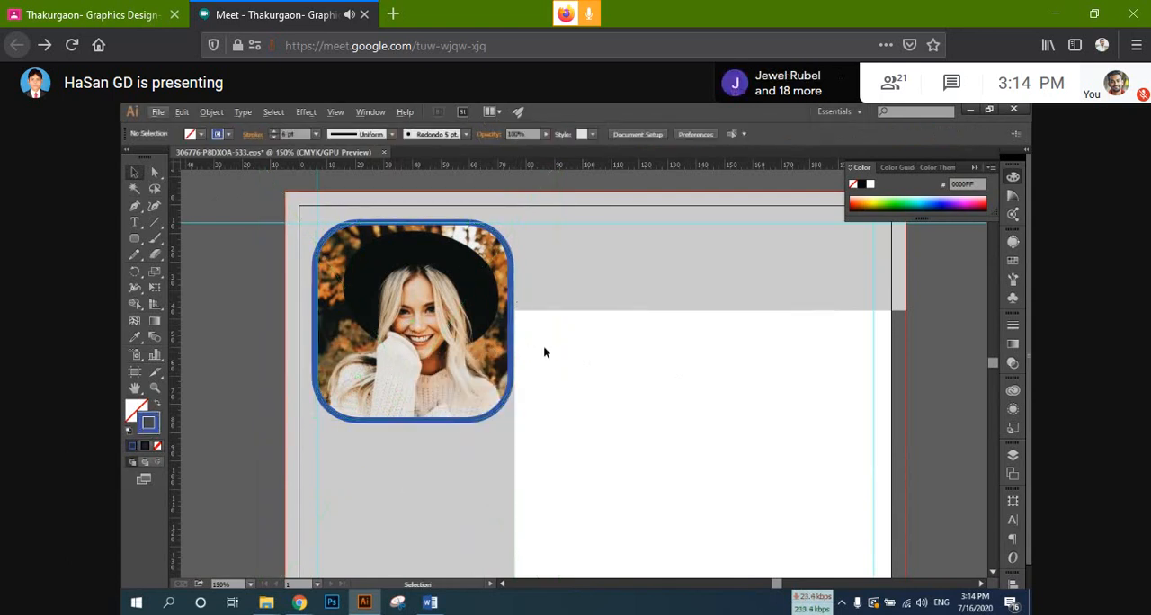
left_click(546, 293)
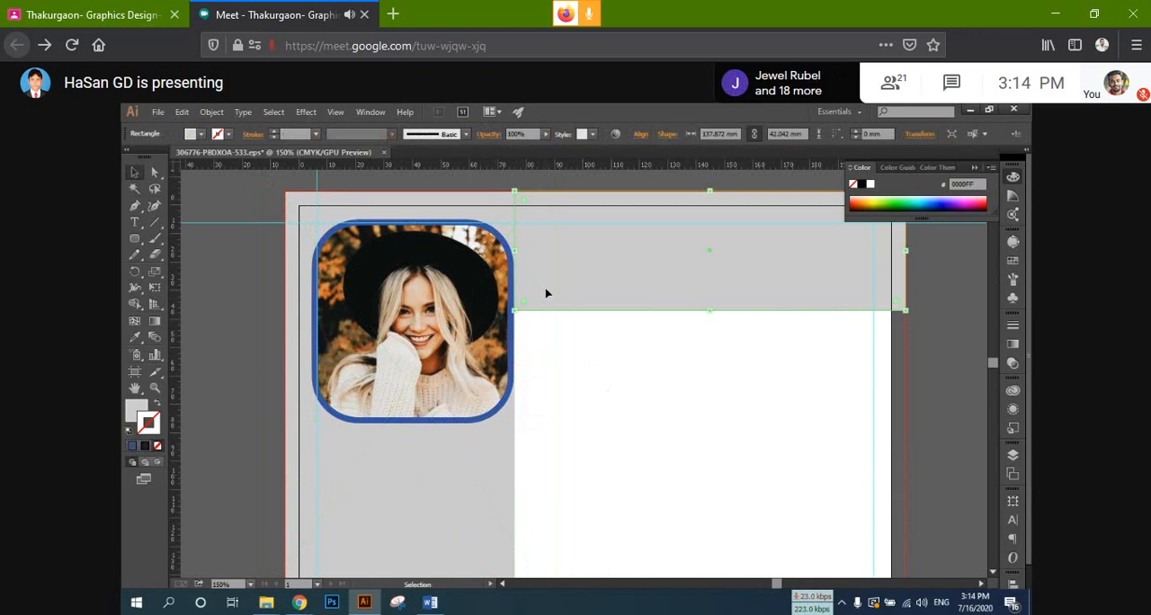
scroll(377, 383, "down", 2)
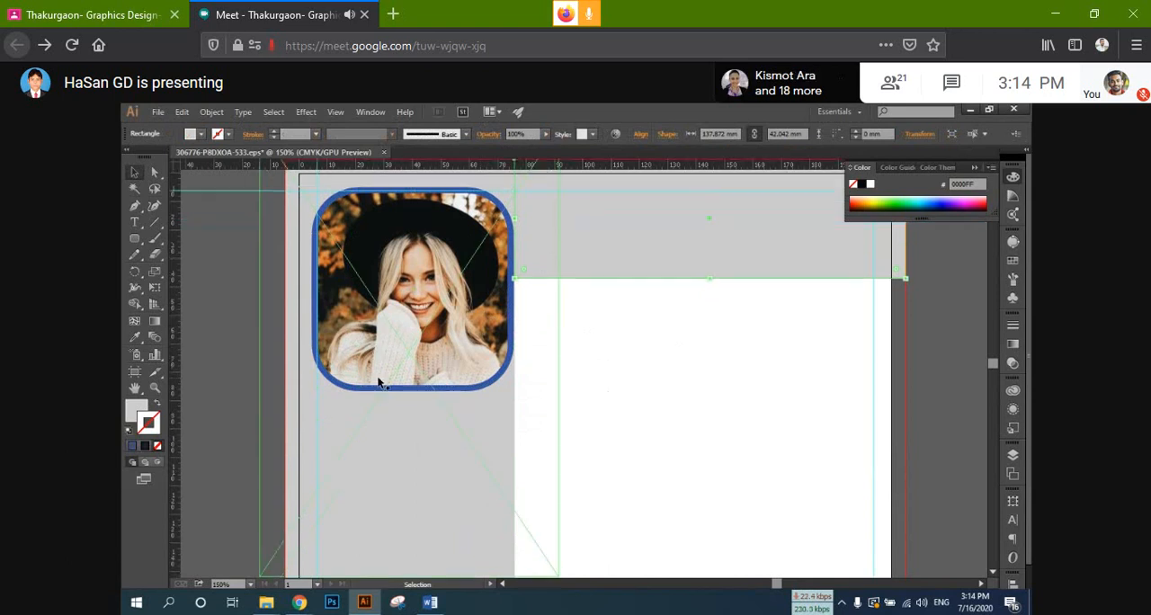
scroll(378, 382, "up", 3)
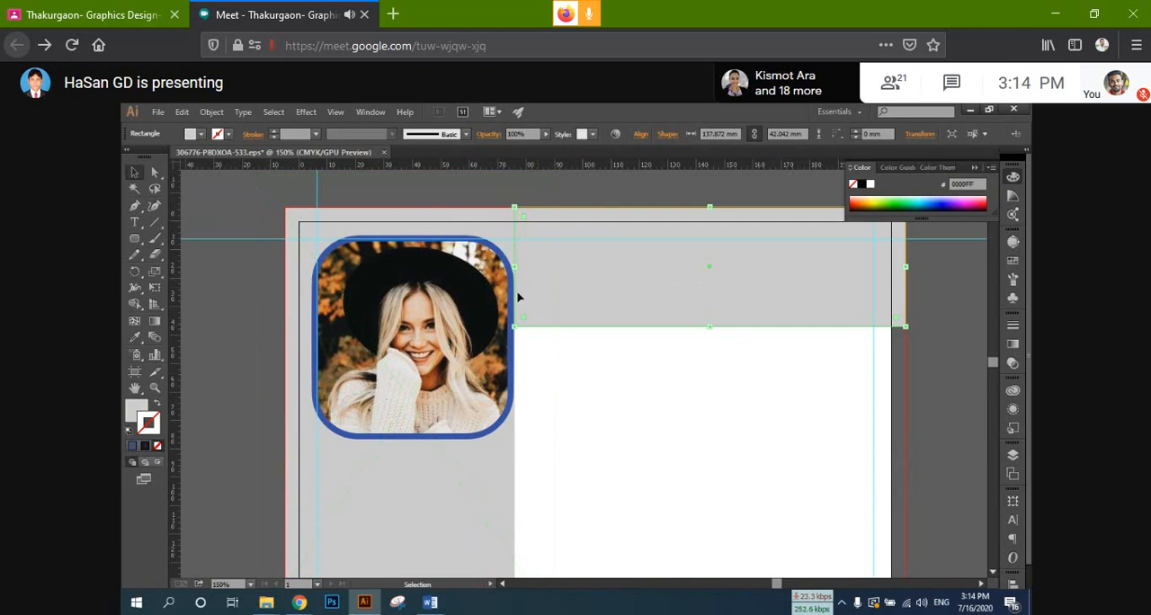
scroll(575, 382, "down", 4)
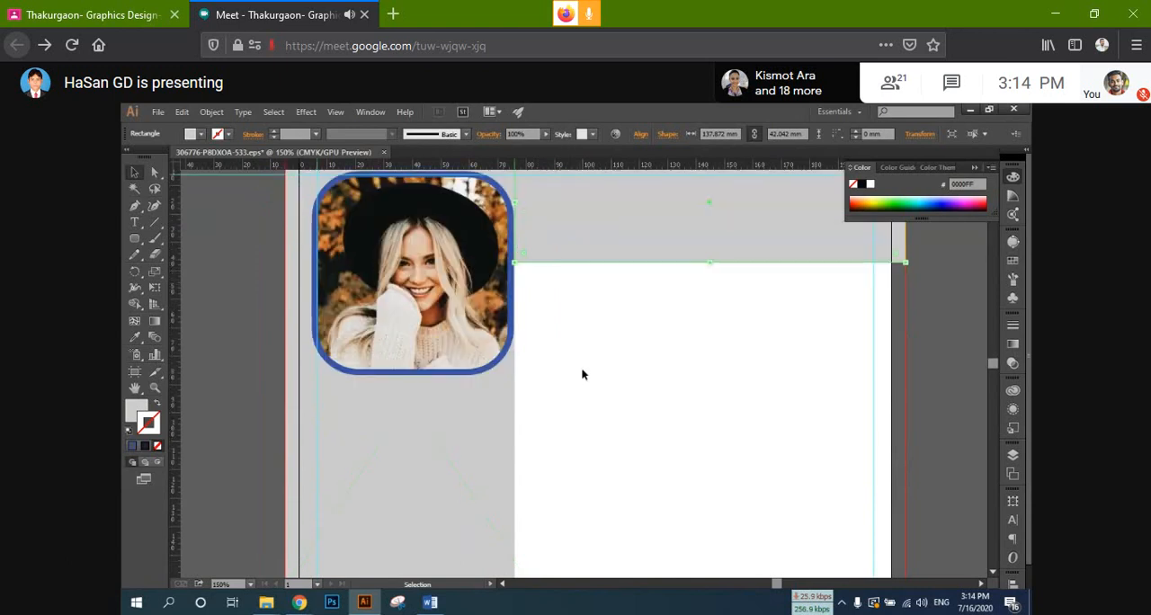
scroll(581, 367, "up", 3)
scroll(600, 326, "down", 1)
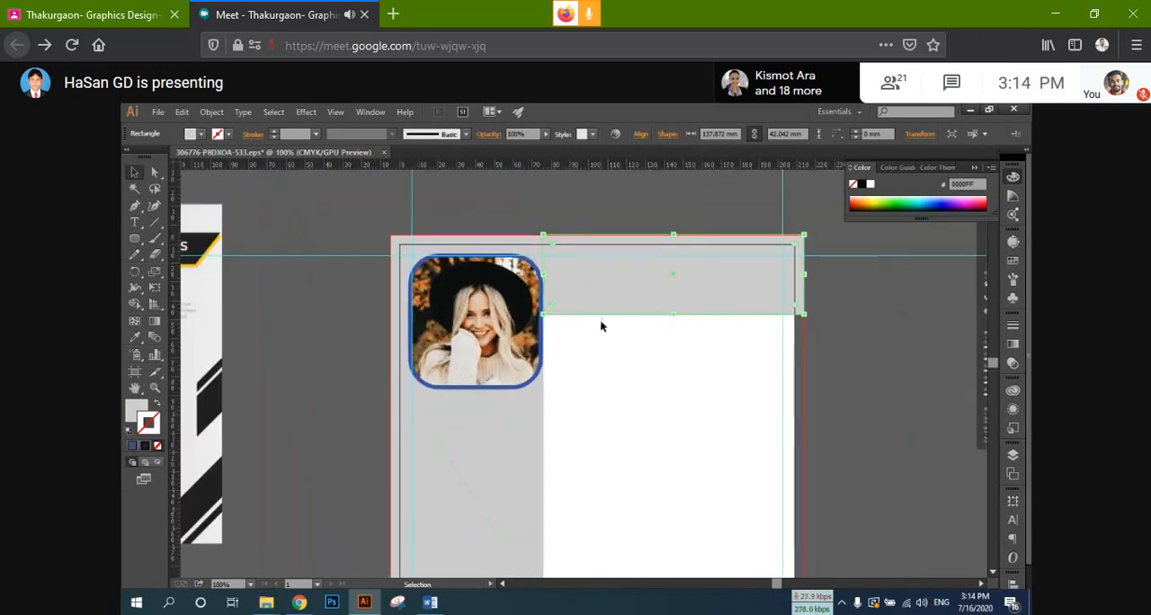
Step: Write the person's name from the reference resume in capitals as 40 pt Myriad Pro text, overlapping the artboard's left edge
left_click_drag(601, 326, 743, 306)
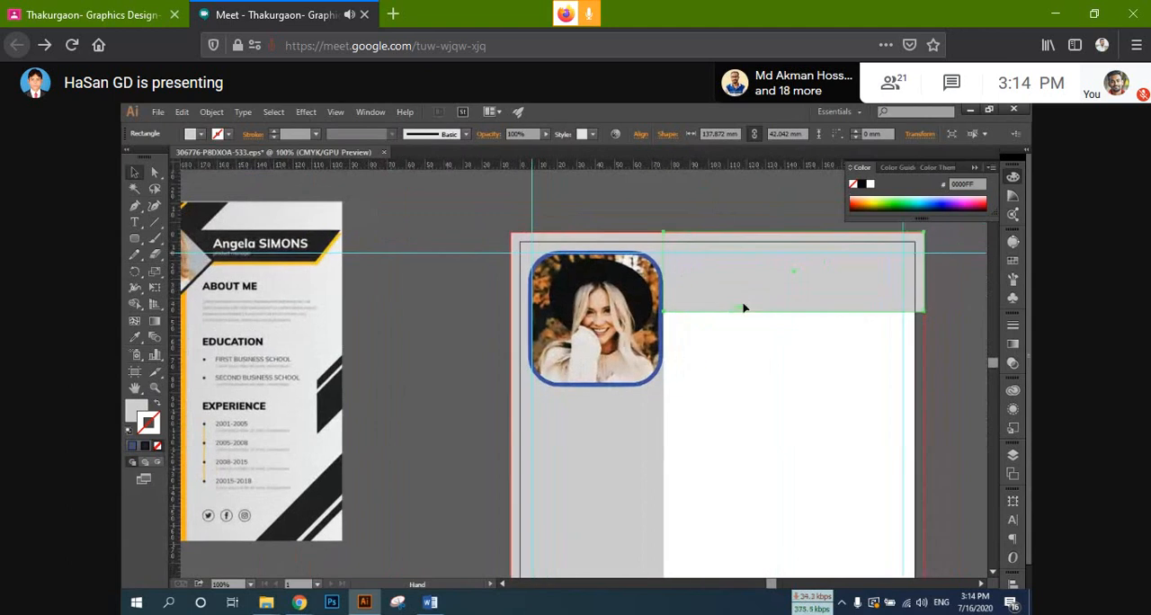
left_click(135, 223)
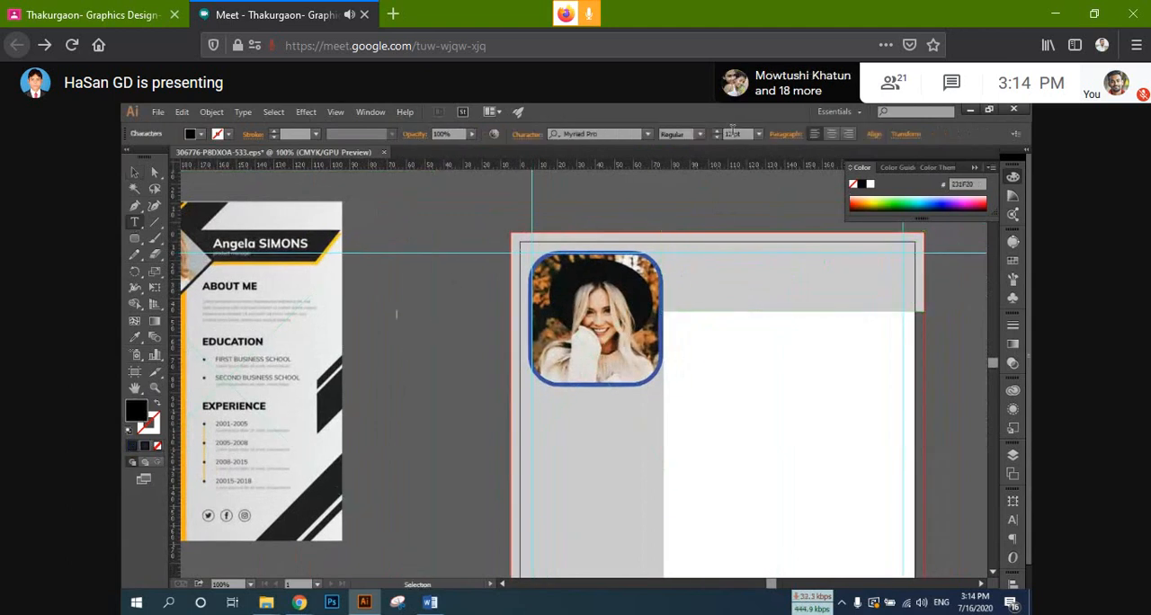
left_click_drag(733, 134, 691, 139)
type("40")
key("Return")
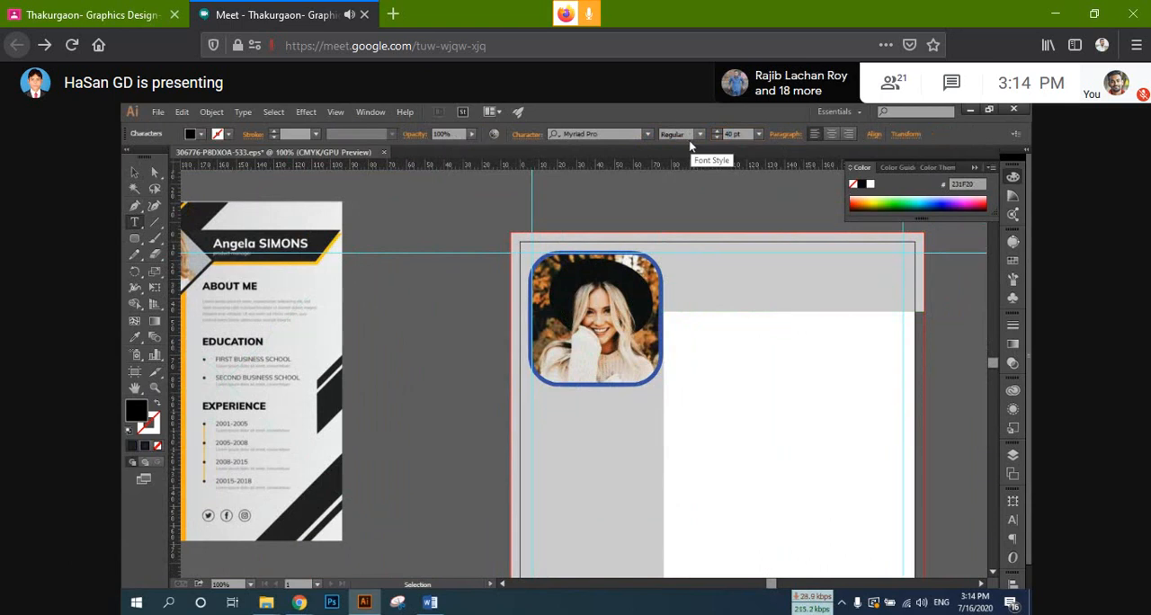
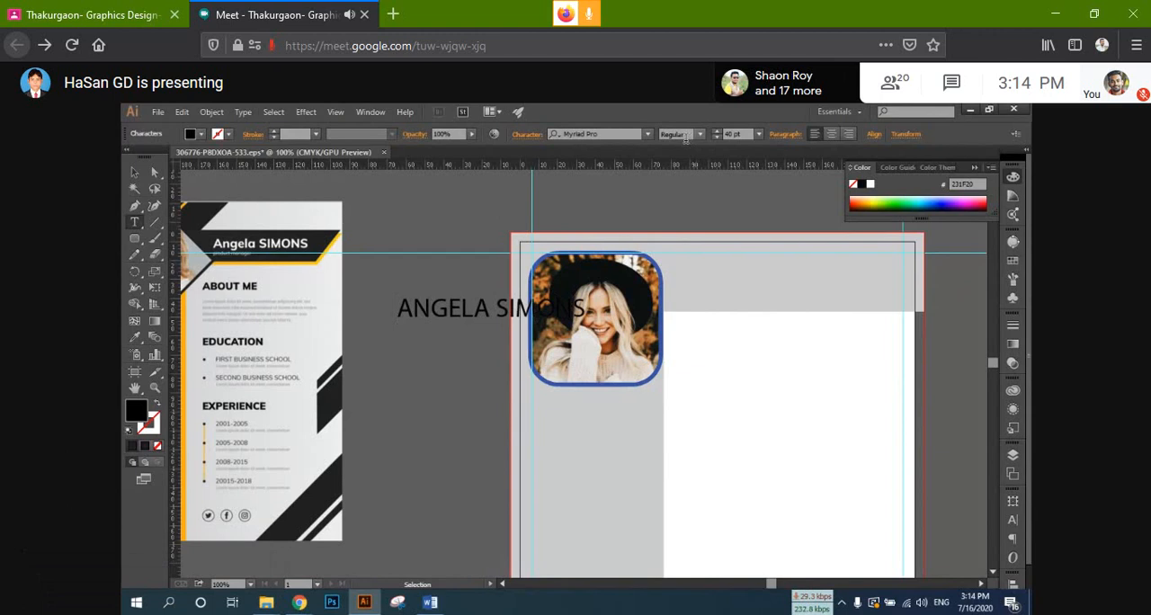
key("Escape")
left_click(454, 308)
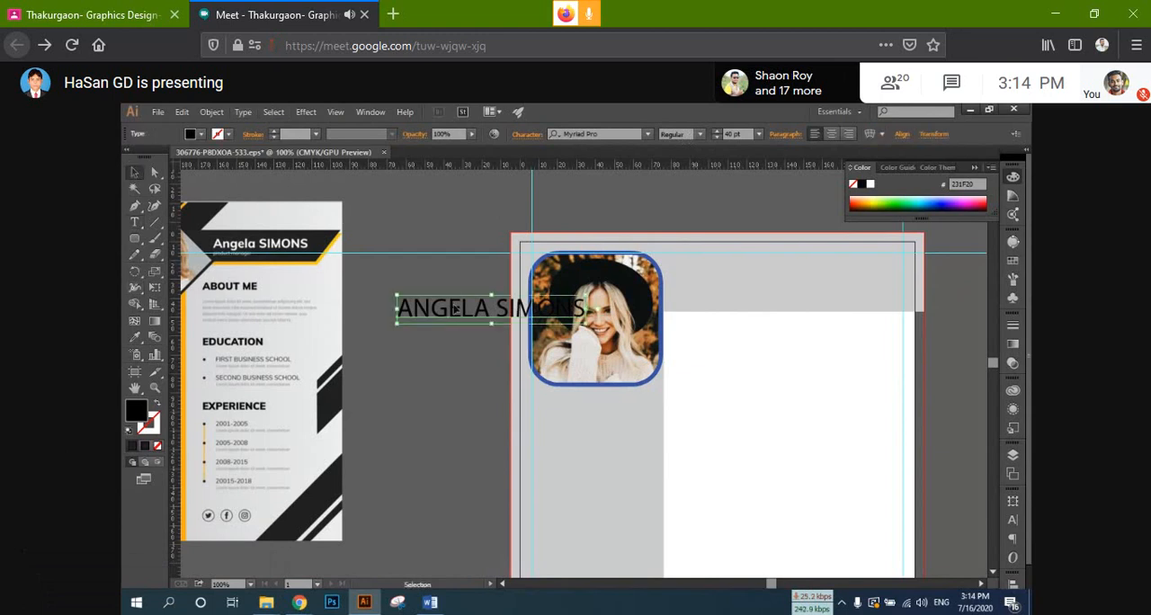
left_click_drag(454, 309, 431, 324)
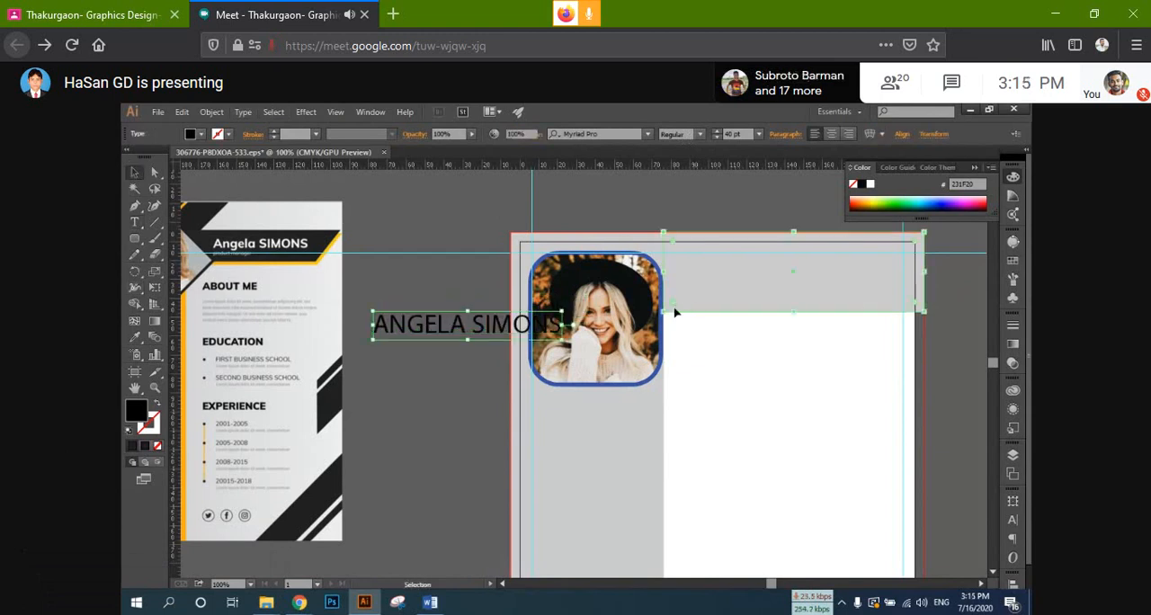
Step: Lock the grey header and sidebar rectangles
left_click(674, 311)
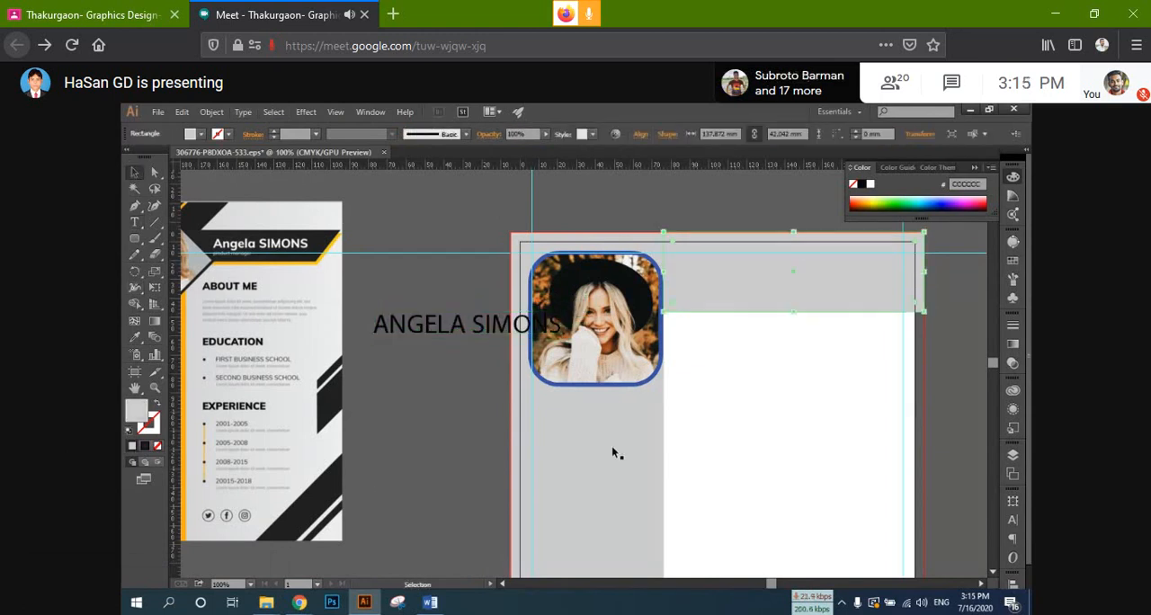
key("a")
left_click(582, 485)
key("ctrl+2")
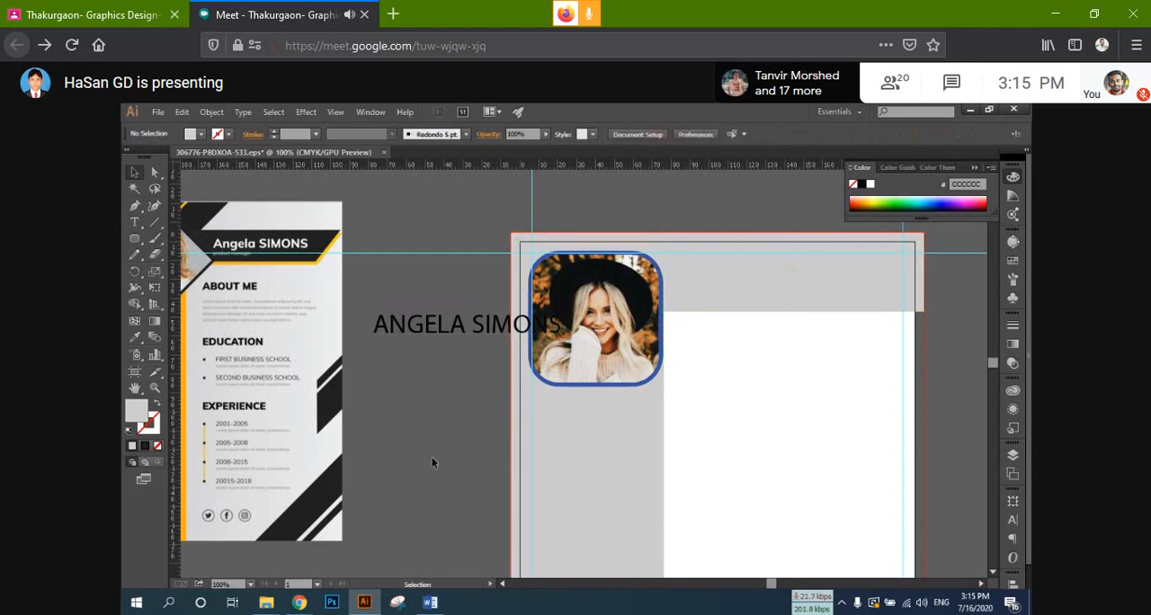
Step: Move the name text onto the grey header, to the right of the framed portrait
left_click_drag(463, 329, 777, 269)
key("c")
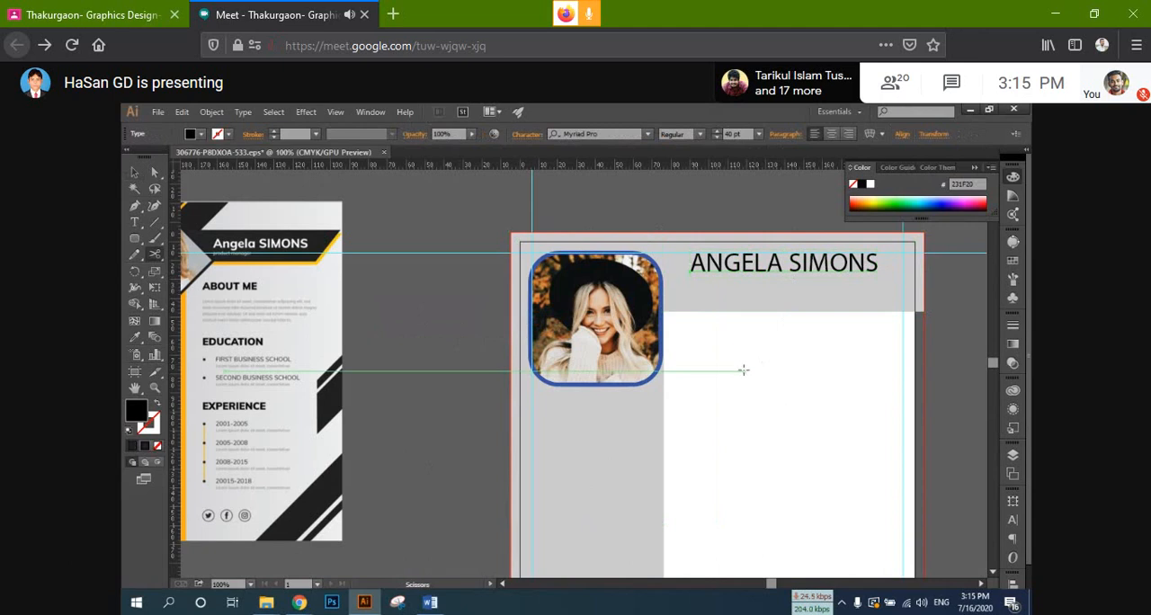
key("v")
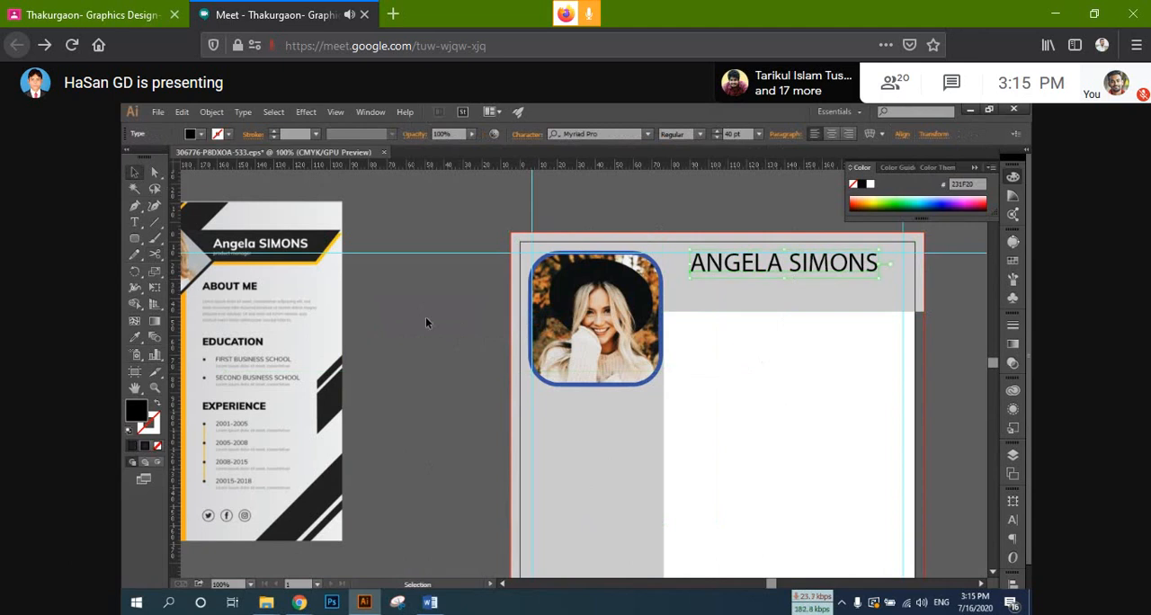
Step: Examine the name and job title heading on the reference resume up close, and return to the artboard's header
key("space")
left_click_drag(437, 312, 410, 316)
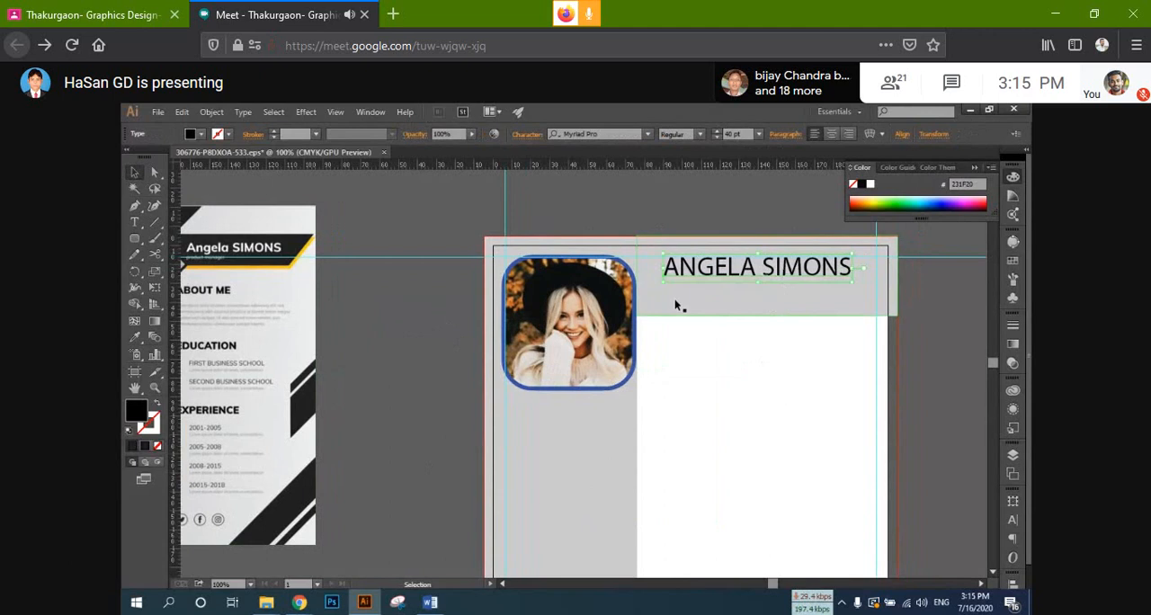
scroll(241, 271, "up", 3)
key("space")
left_click_drag(364, 302, 689, 317)
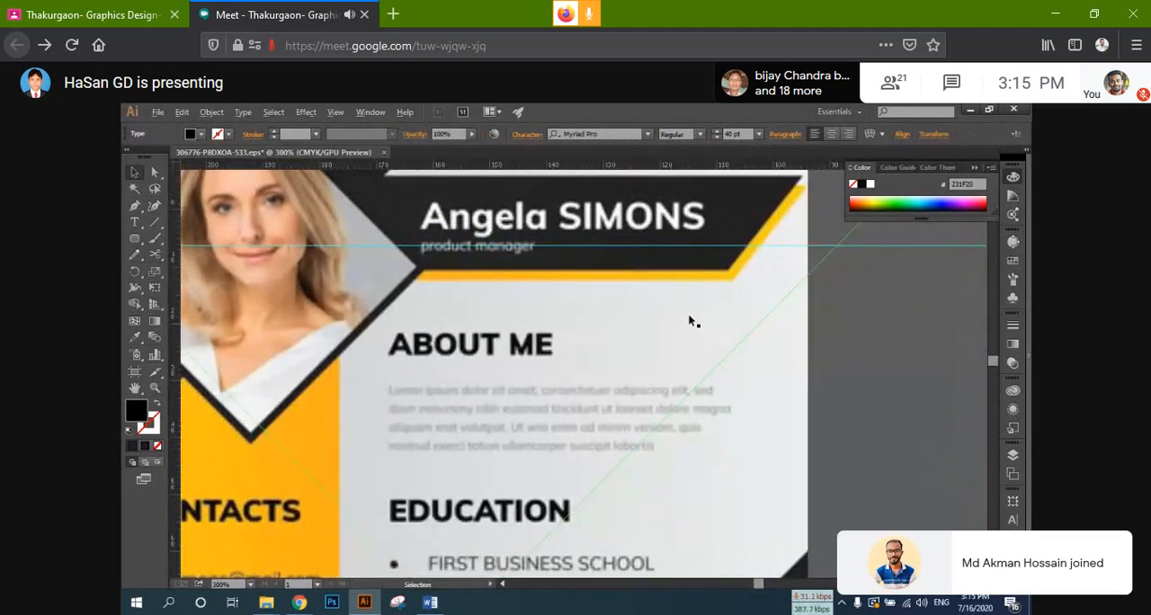
scroll(688, 317, "down", 2)
key("space")
left_click_drag(832, 277, 531, 308)
left_click_drag(934, 326, 758, 285)
Step: Add a second line reading CEO beneath the name in the header text
key("t")
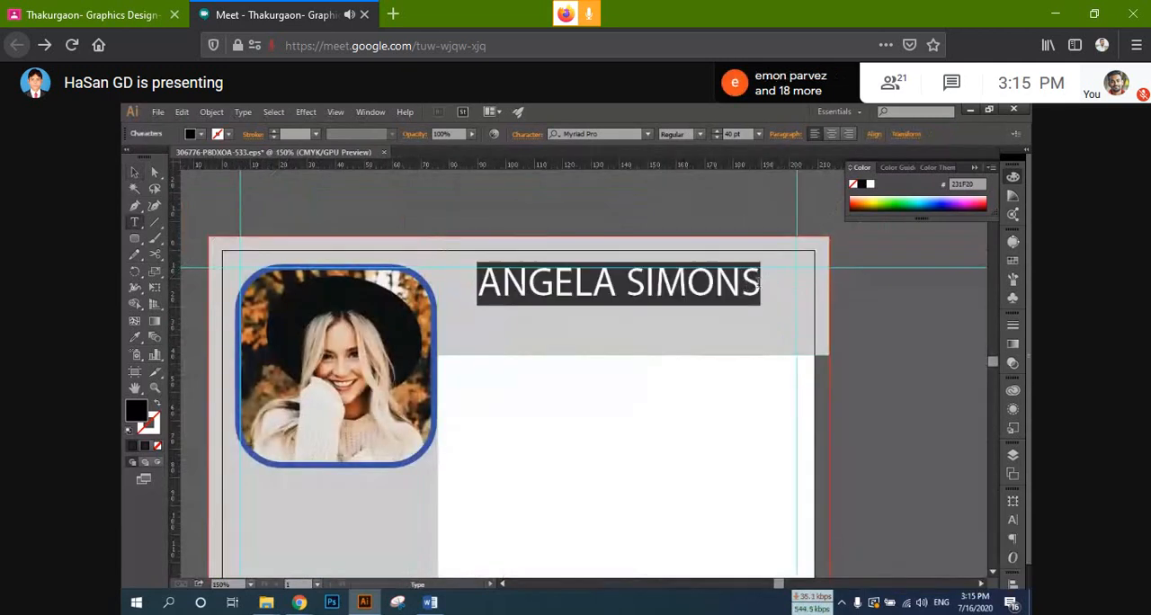
left_click(757, 282)
key("Return")
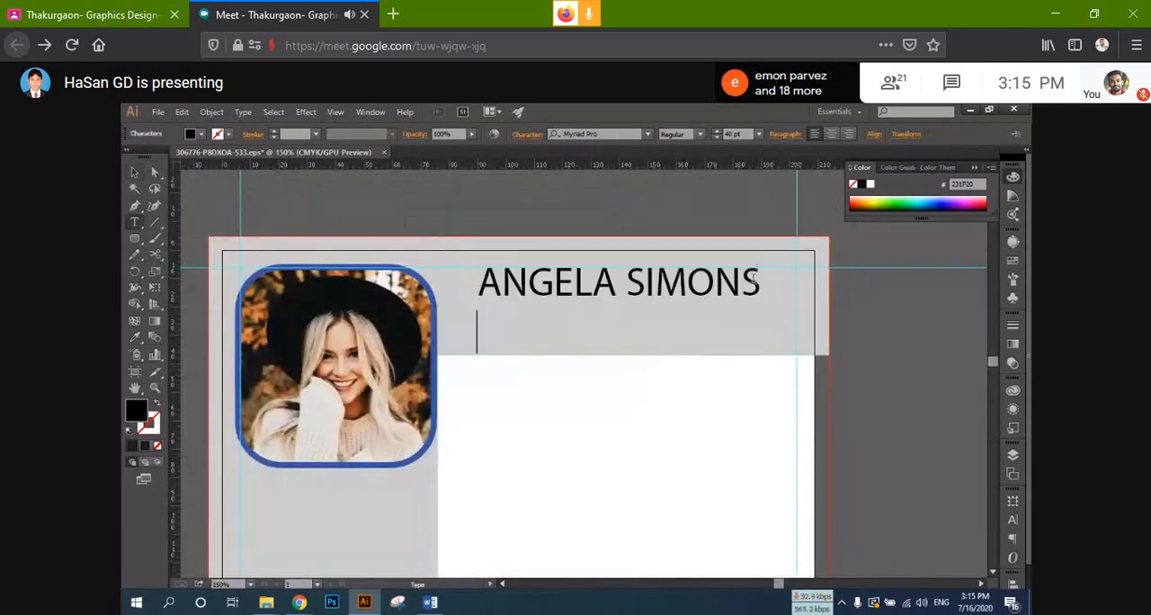
type("CE")
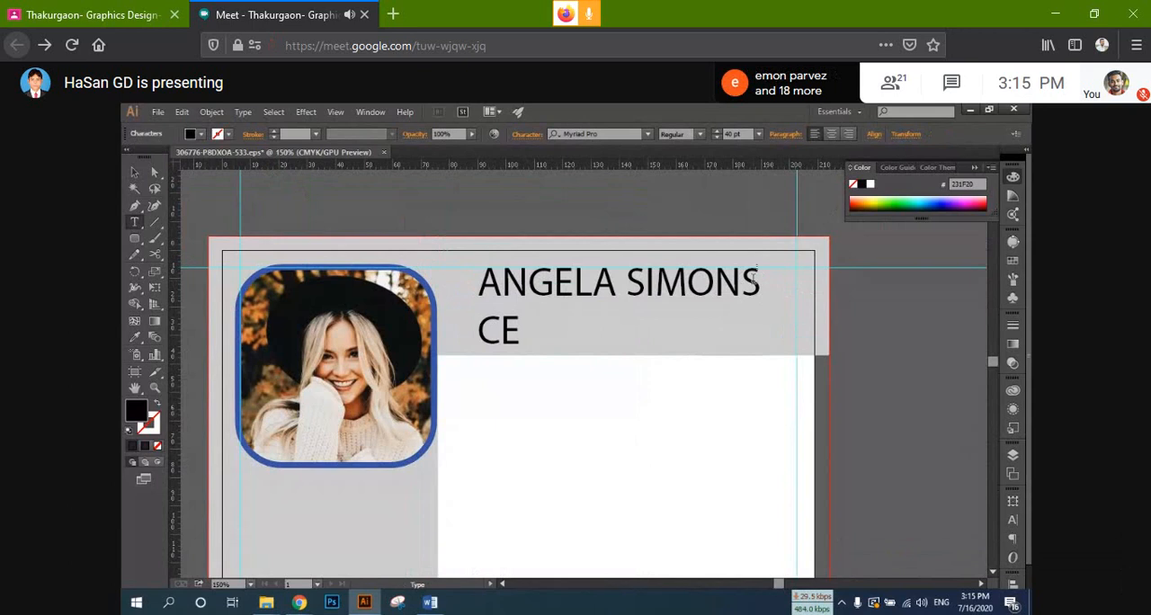
type("O")
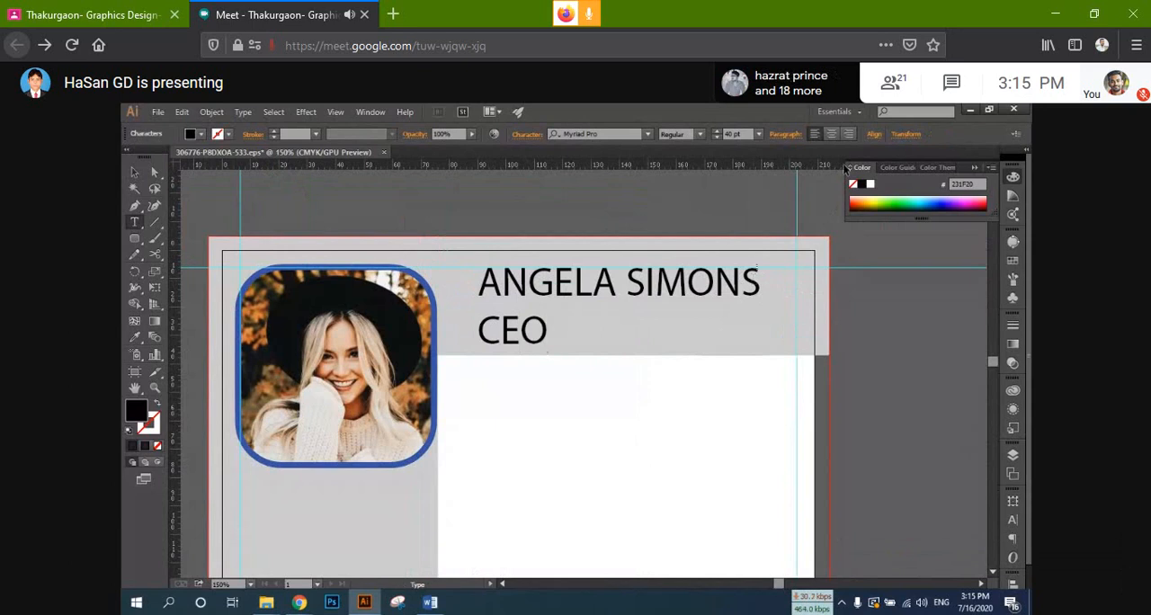
key("Escape")
left_click(135, 171)
Step: Set both lines of the header text in Perpetua Titling MT Bold
left_click(544, 283)
triple_click(518, 294)
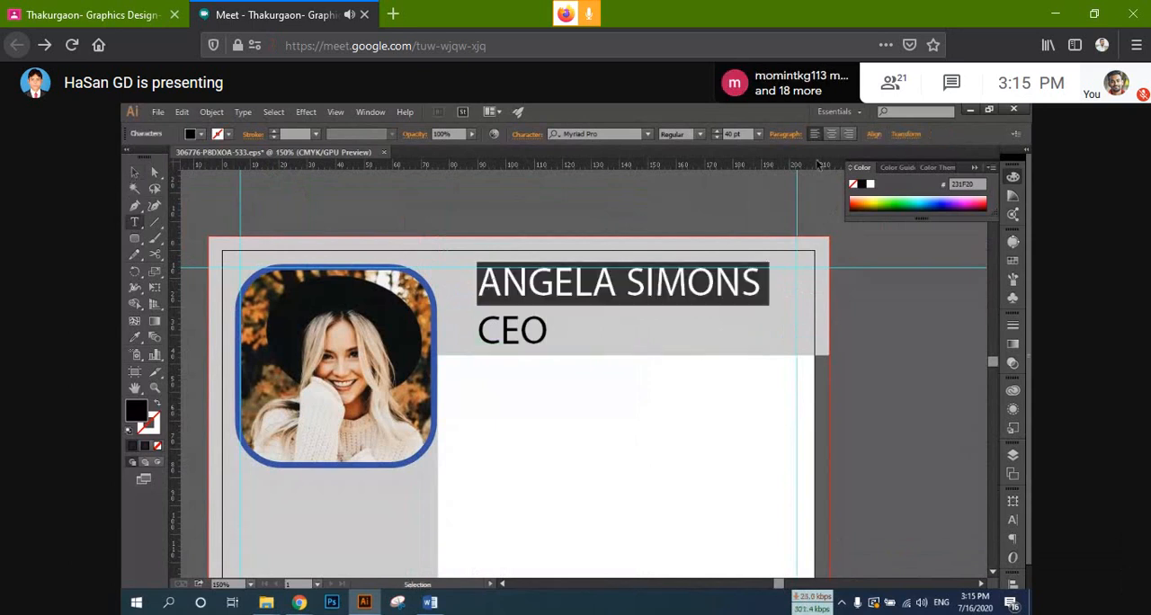
left_click(699, 135)
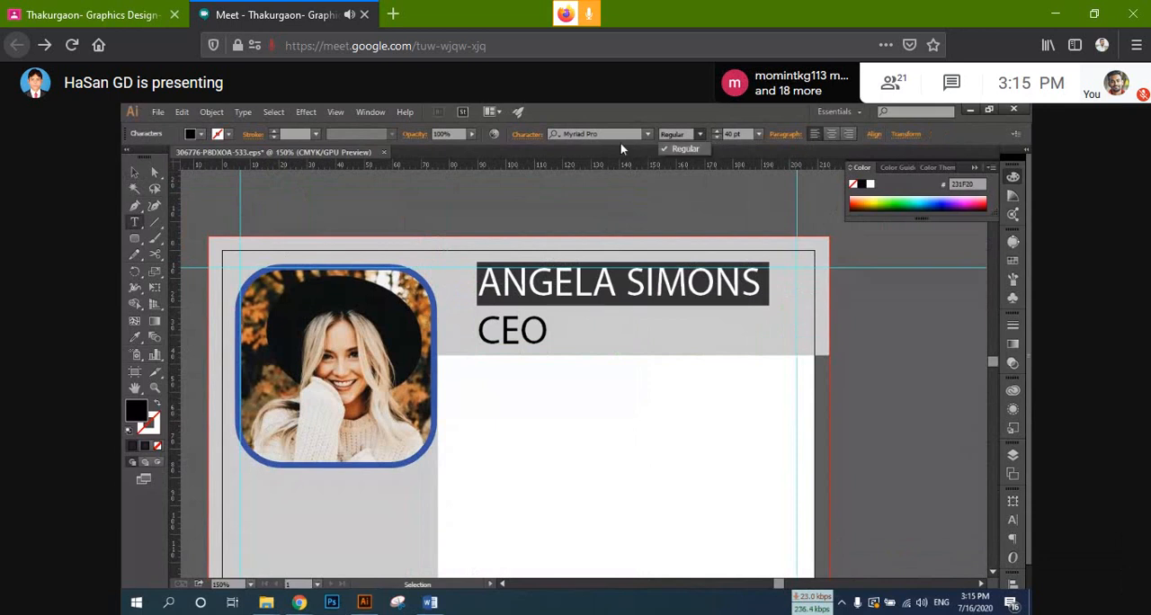
left_click_drag(544, 331, 475, 264)
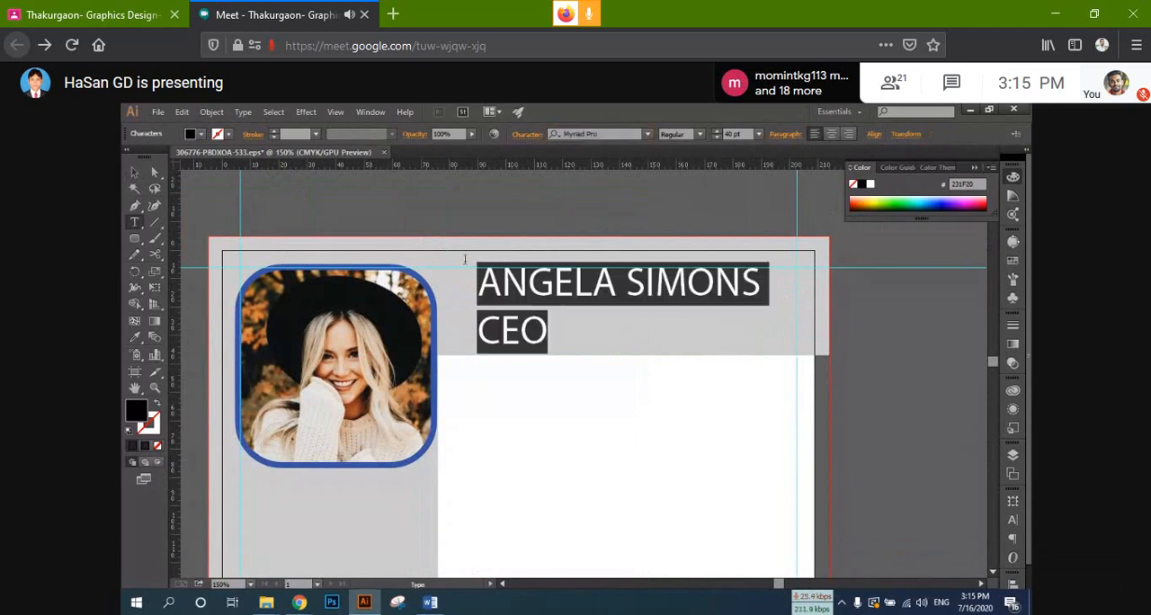
left_click(594, 134)
key("Down")
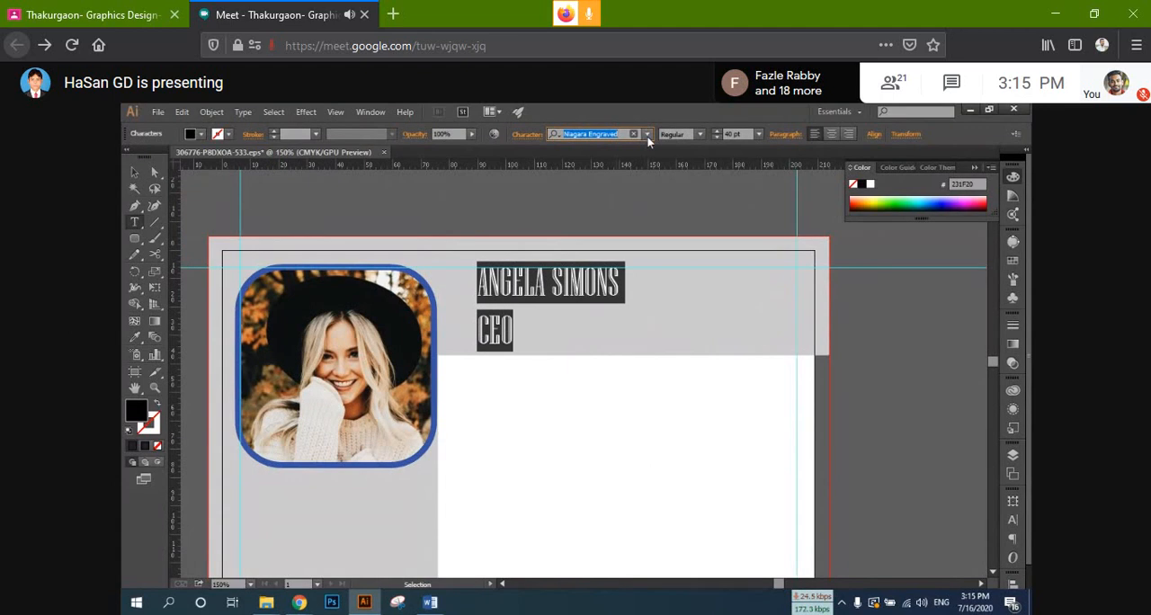
left_click(647, 134)
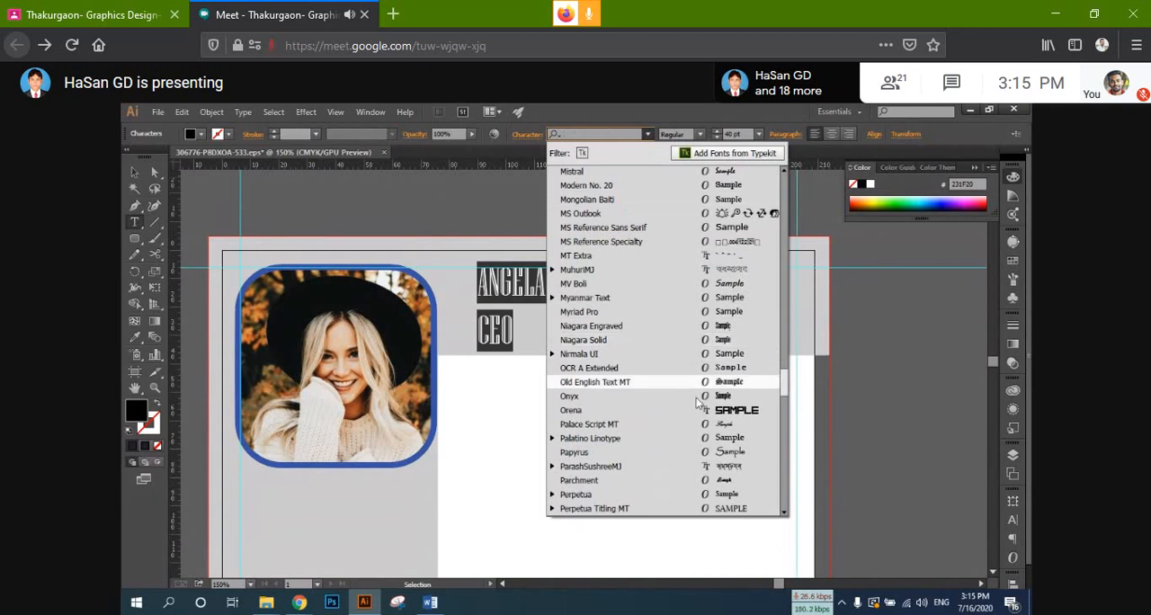
scroll(724, 422, "down", 2)
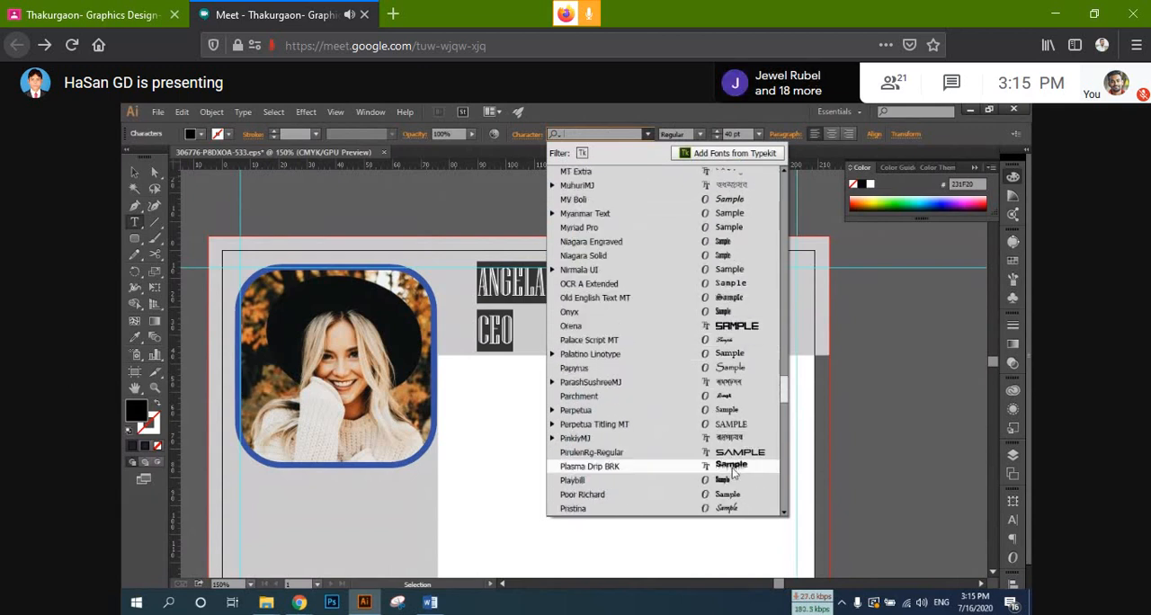
left_click(704, 422)
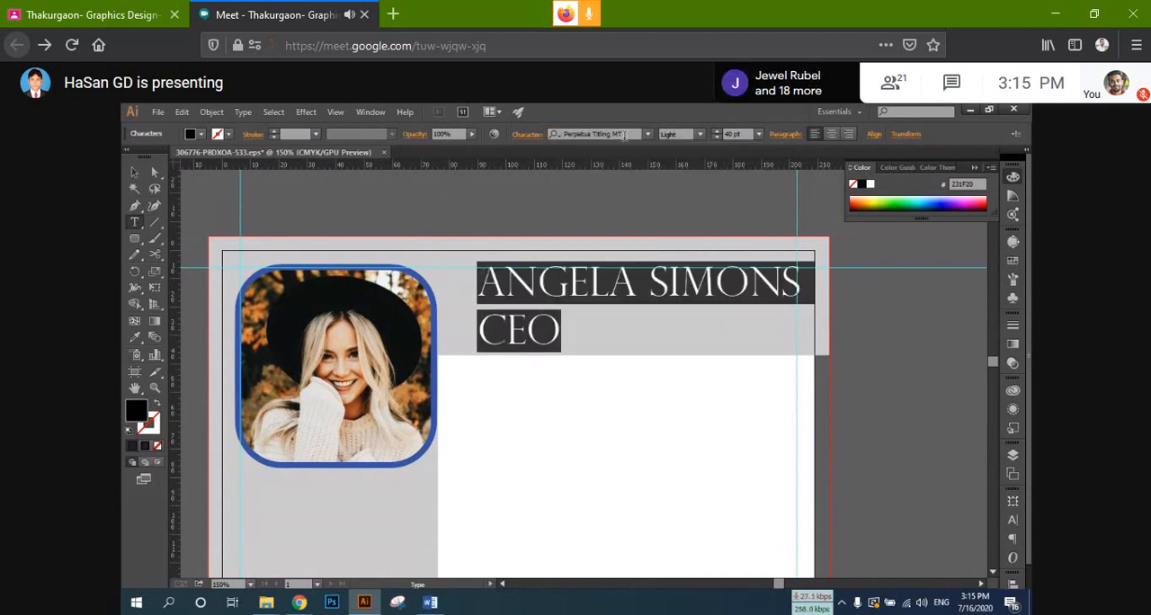
left_click(699, 134)
left_click(698, 162)
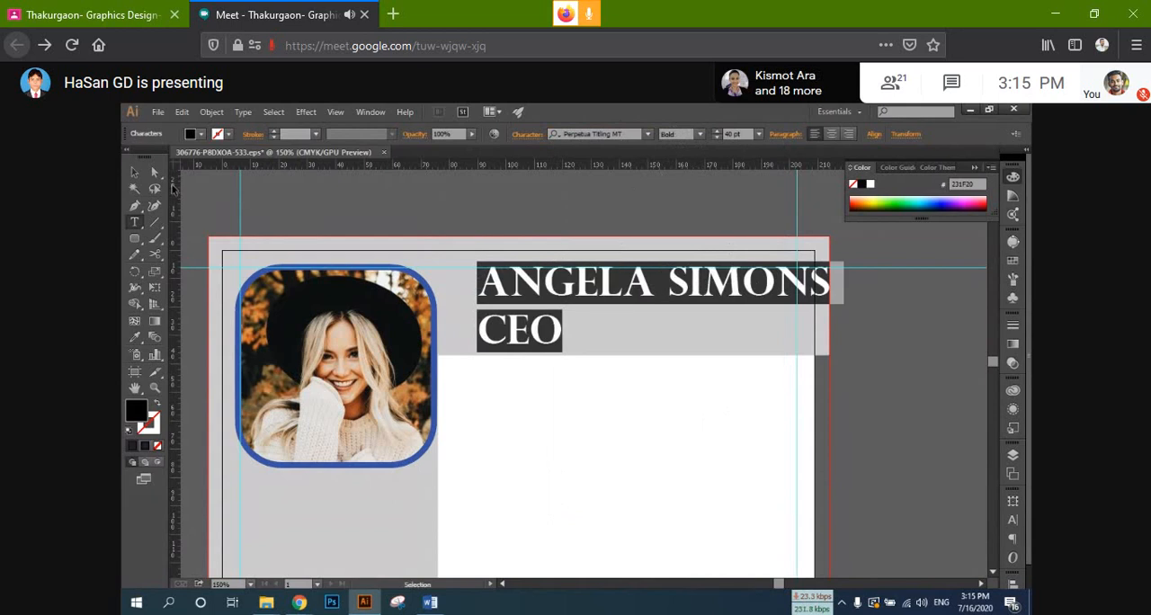
Step: Reduce the whole two-line header text to 32 pt
left_click(134, 172)
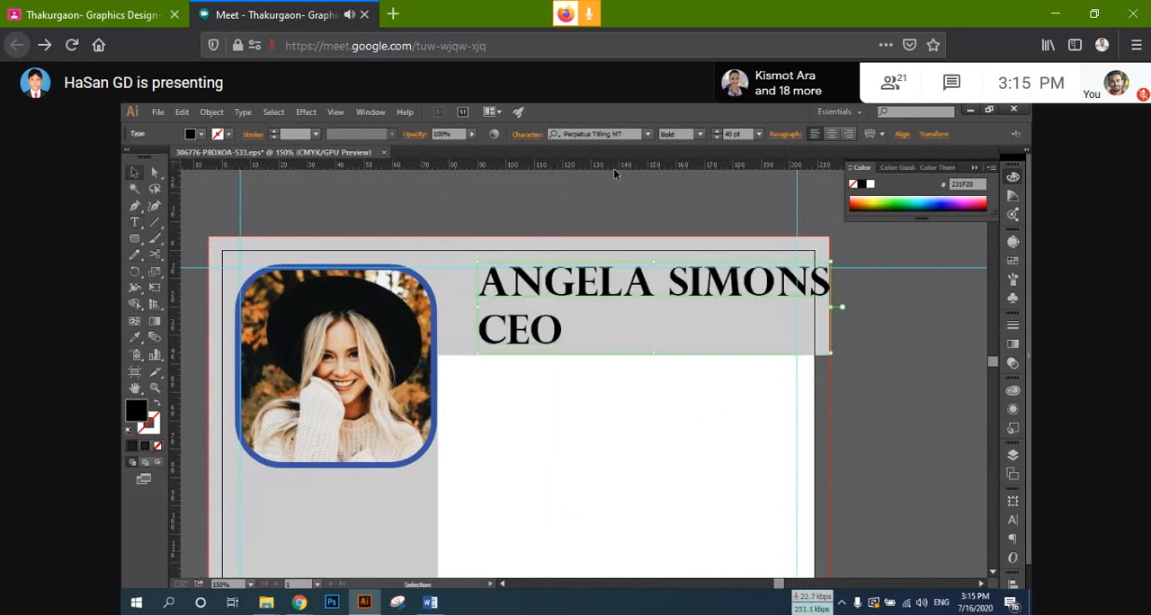
left_click(717, 138)
left_click(717, 138)
left_click(717, 138)
left_click(717, 137)
left_click(717, 137)
left_click(718, 137)
left_click(717, 137)
left_click(717, 138)
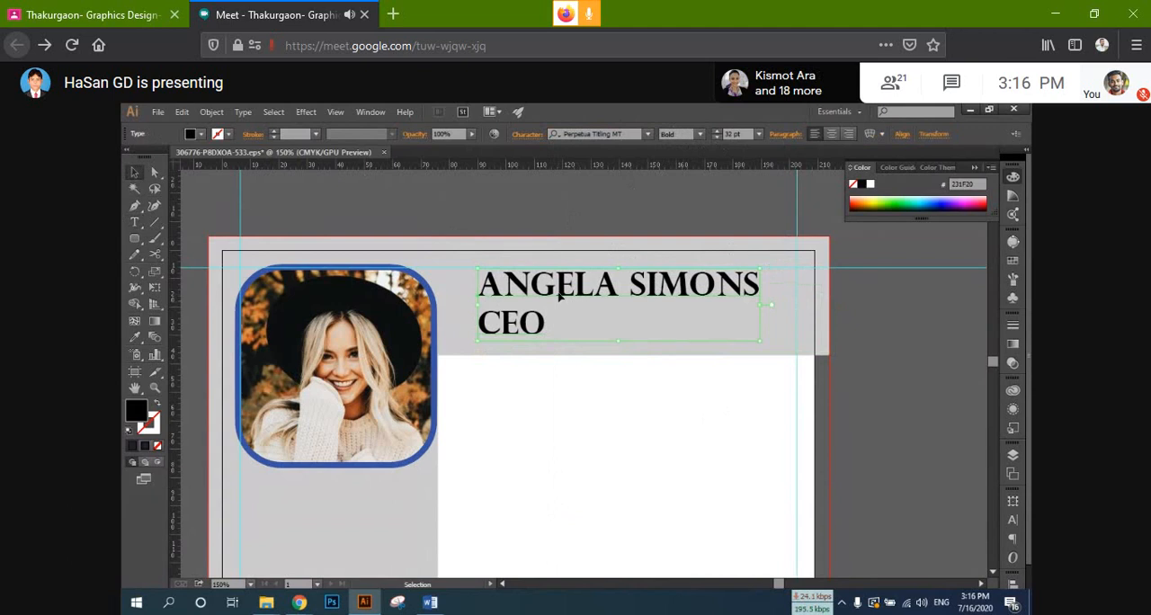
Step: Change the font of both header text lines to Arial Black
double_click(505, 326)
double_click(504, 325)
left_click_drag(549, 324, 453, 256)
left_click(621, 134)
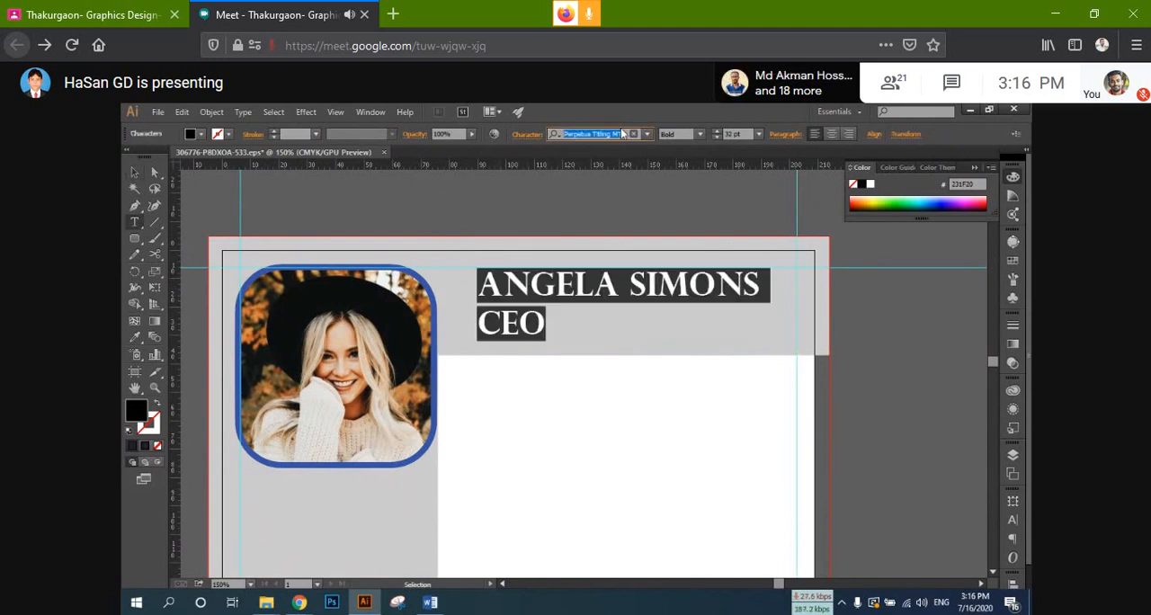
type("ari")
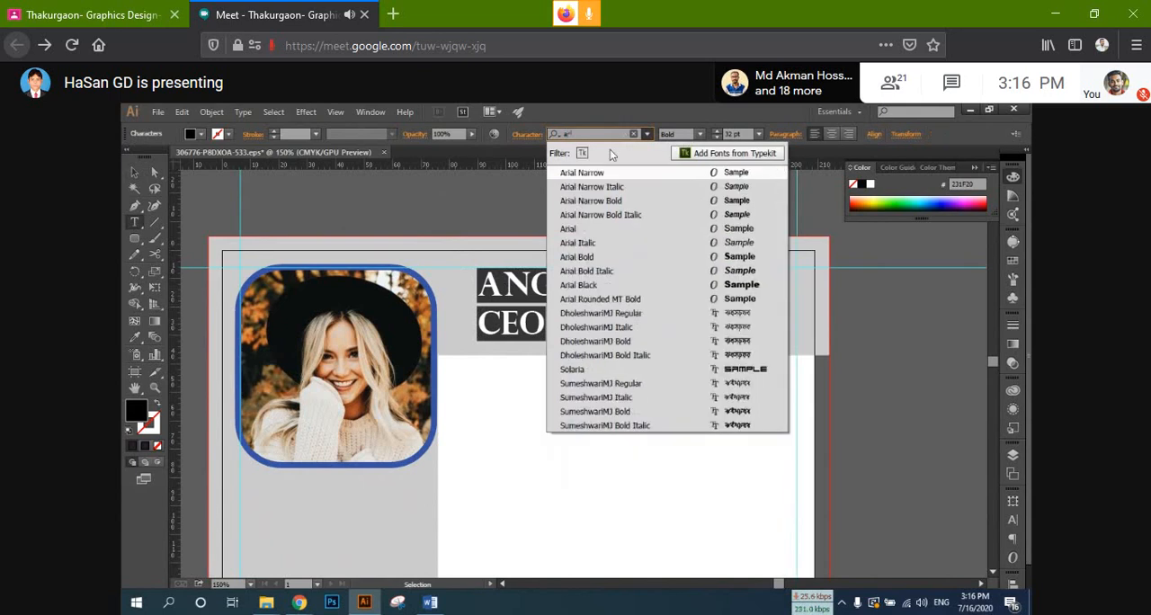
left_click(621, 285)
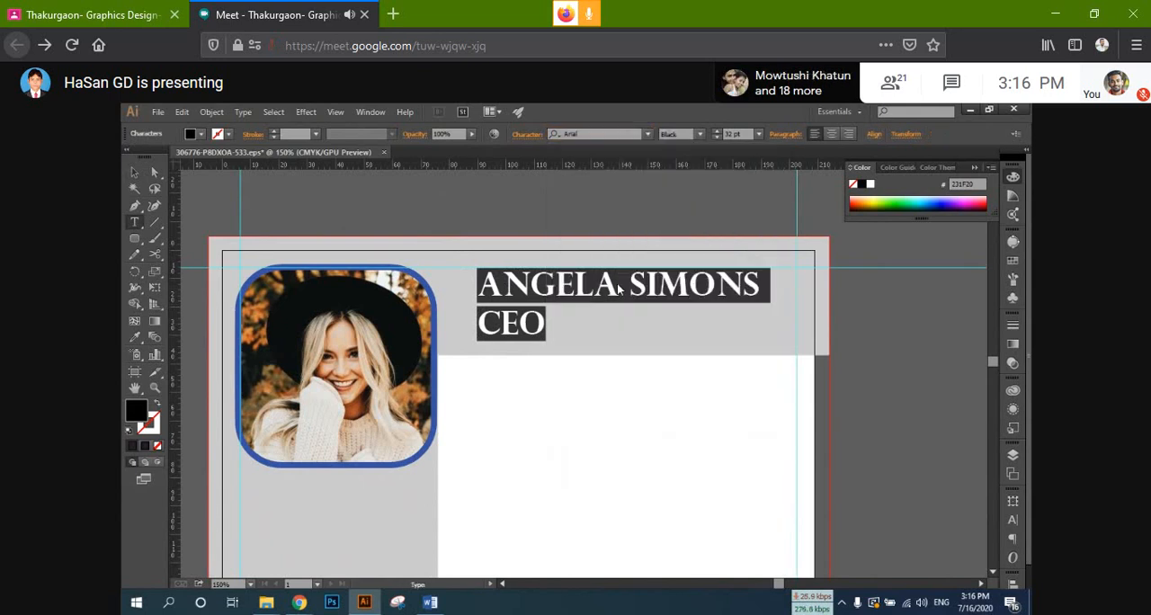
Step: Switch both lines of the header text to the Regular style of Arial
left_click(570, 320)
left_click_drag(570, 321, 455, 330)
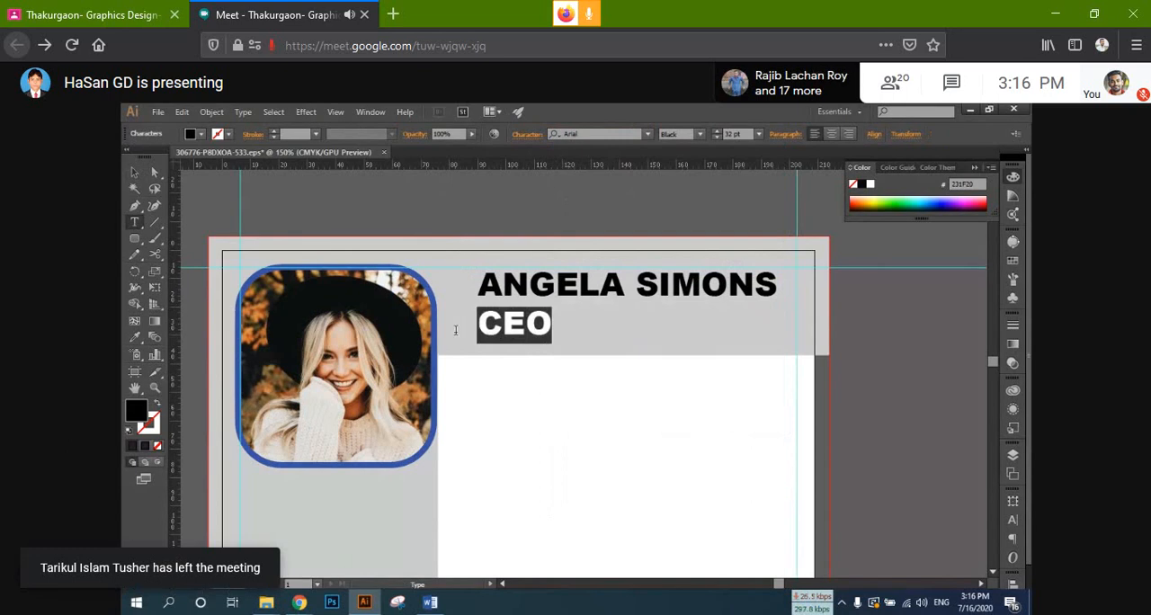
left_click_drag(576, 313, 471, 261)
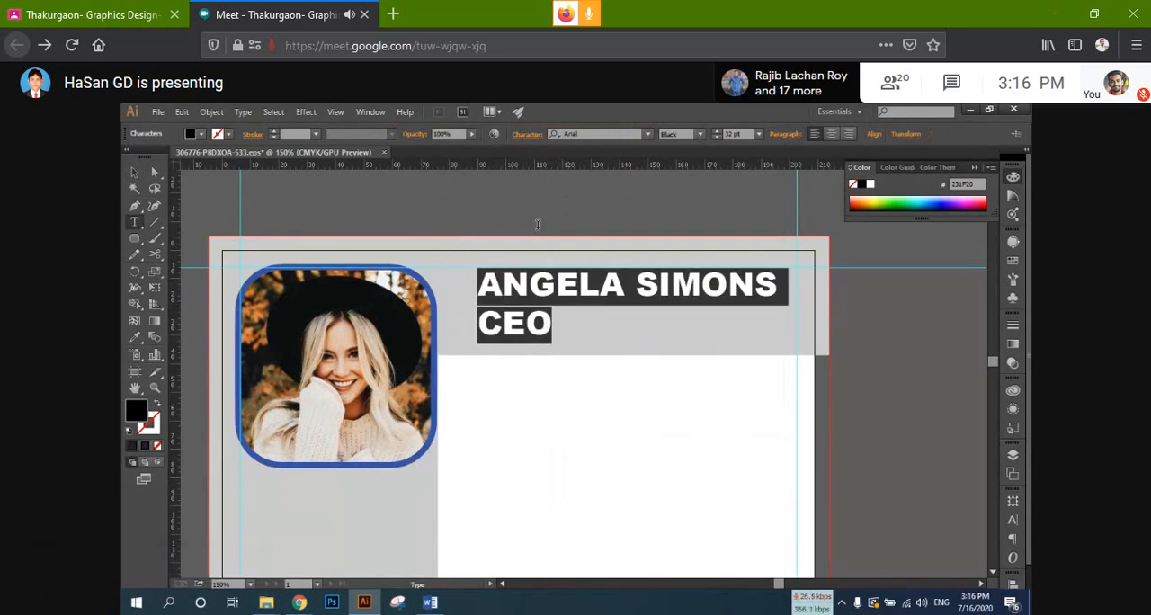
left_click(700, 134)
left_click(701, 208)
Step: Make only the name line Arial Bold, leaving the CEO line in Regular
left_click_drag(569, 325, 475, 324)
left_click_drag(742, 283, 417, 283)
left_click(699, 134)
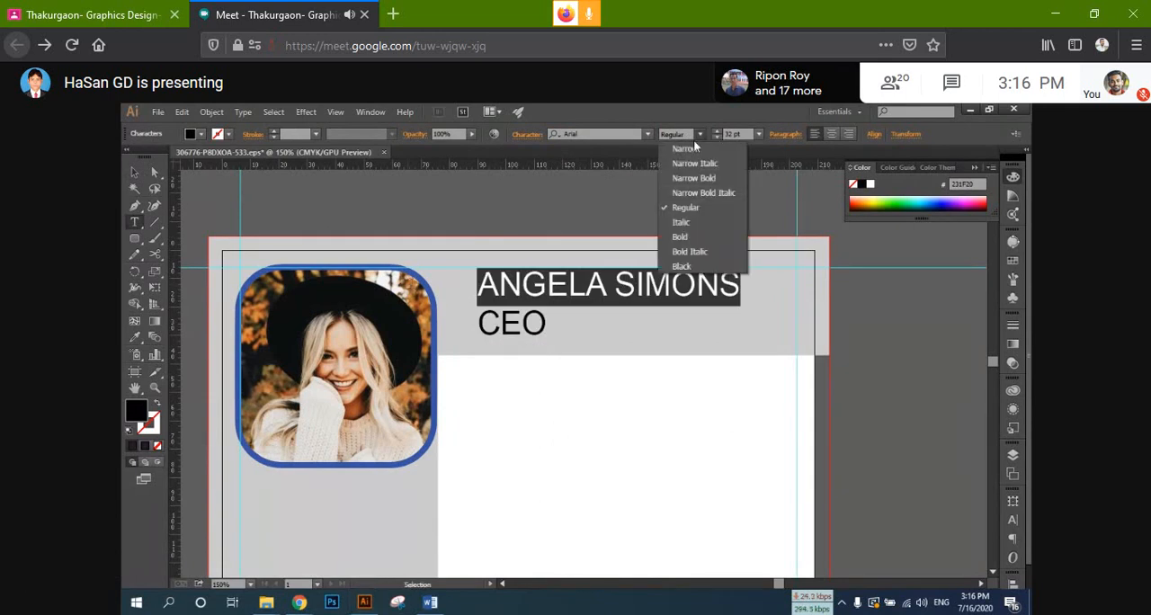
left_click(698, 235)
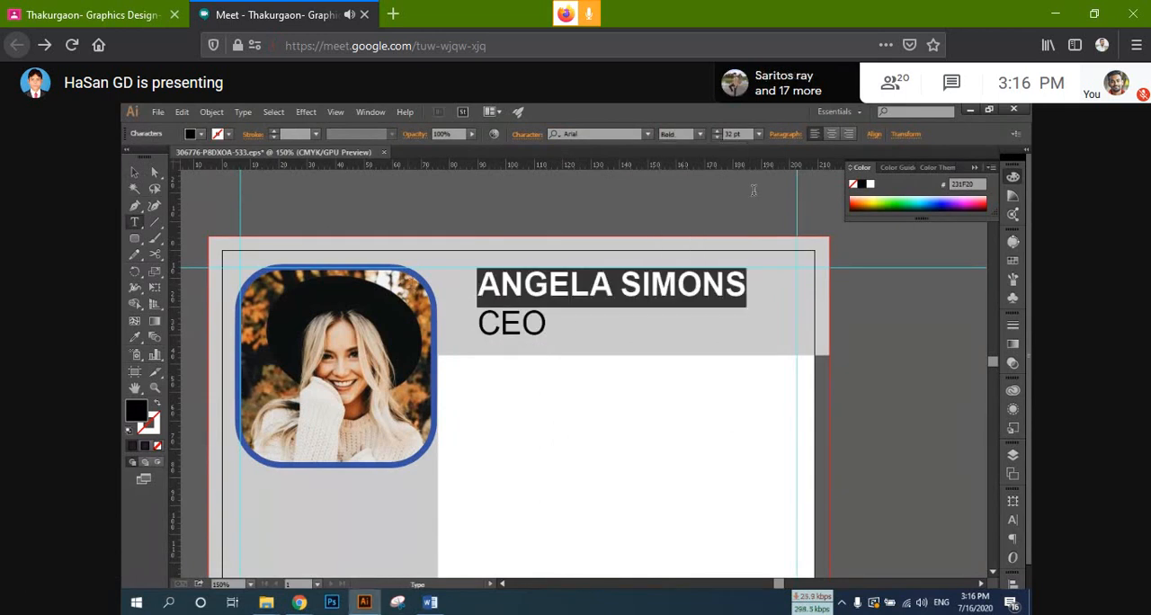
left_click(134, 172)
left_click(871, 363)
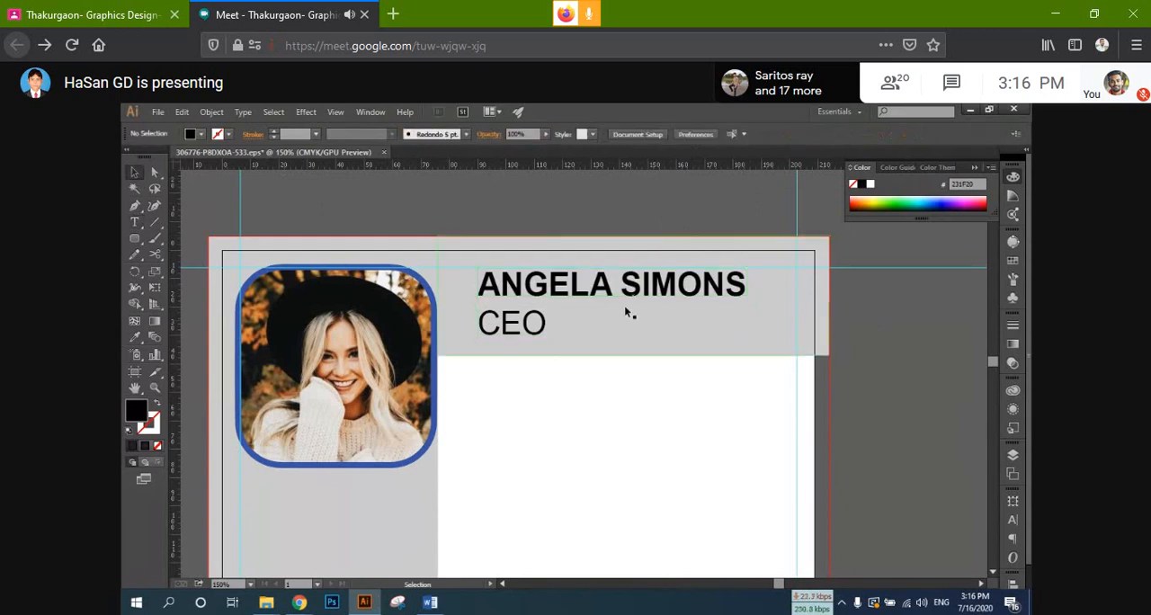
Step: Move the header text down and closer to the portrait, and place a vertical guide along its left edge
left_click_drag(592, 296, 566, 305)
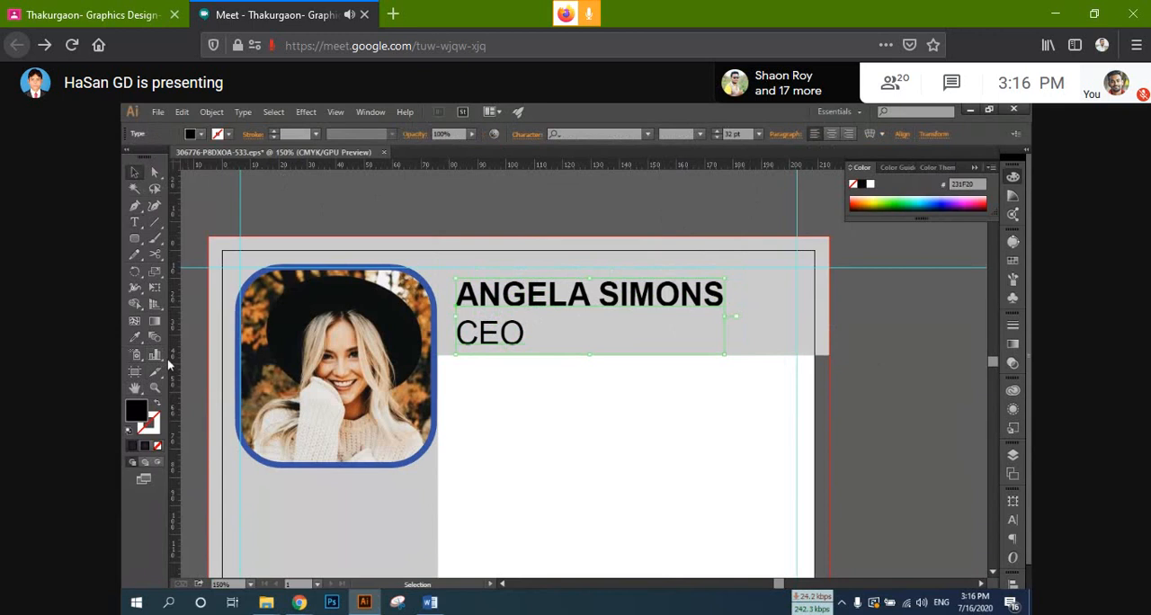
left_click_drag(216, 378, 454, 376)
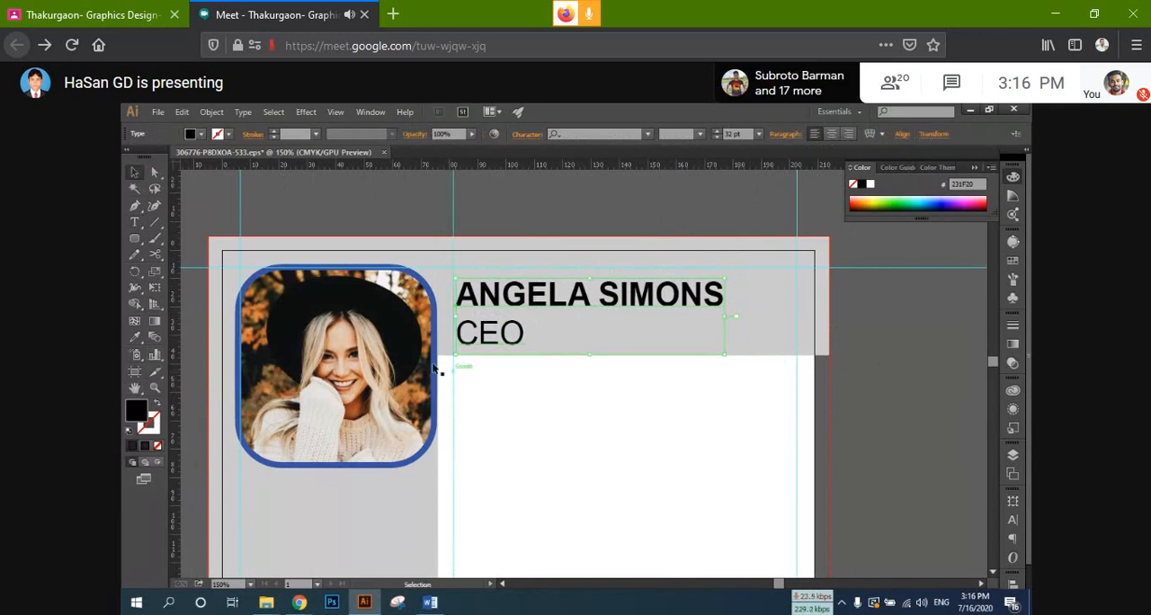
Step: Shift the framed portrait slightly right and down inside the guides, and scale it down to end at the grey sidebar's right edge
scroll(391, 411, "down", 1)
scroll(391, 411, "down", 1)
left_click(296, 299)
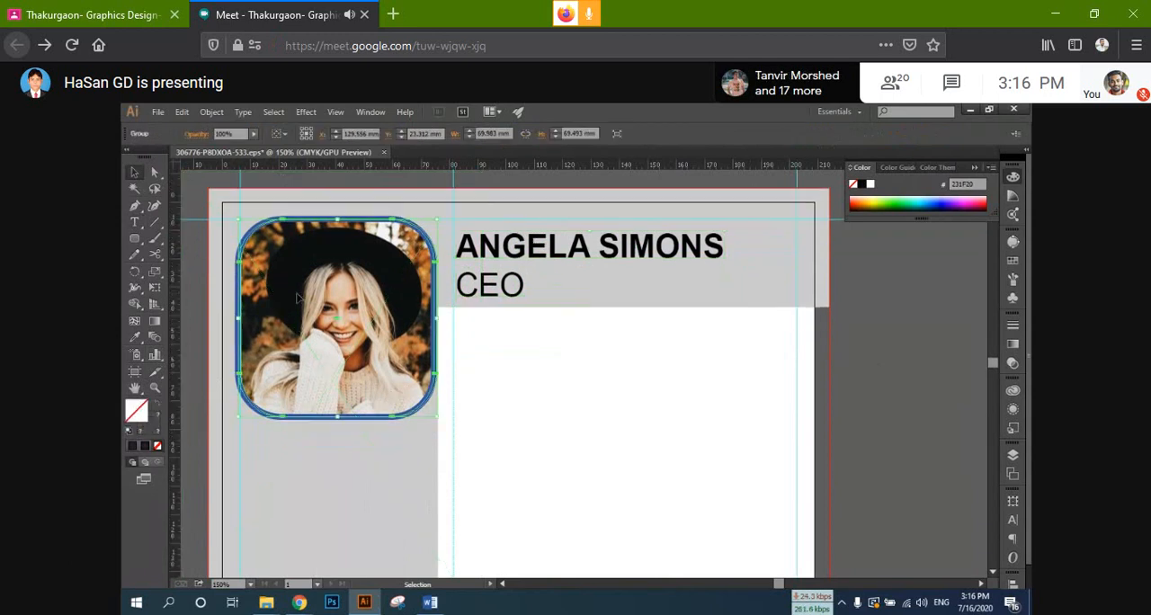
left_click_drag(297, 298, 302, 301)
key("Right")
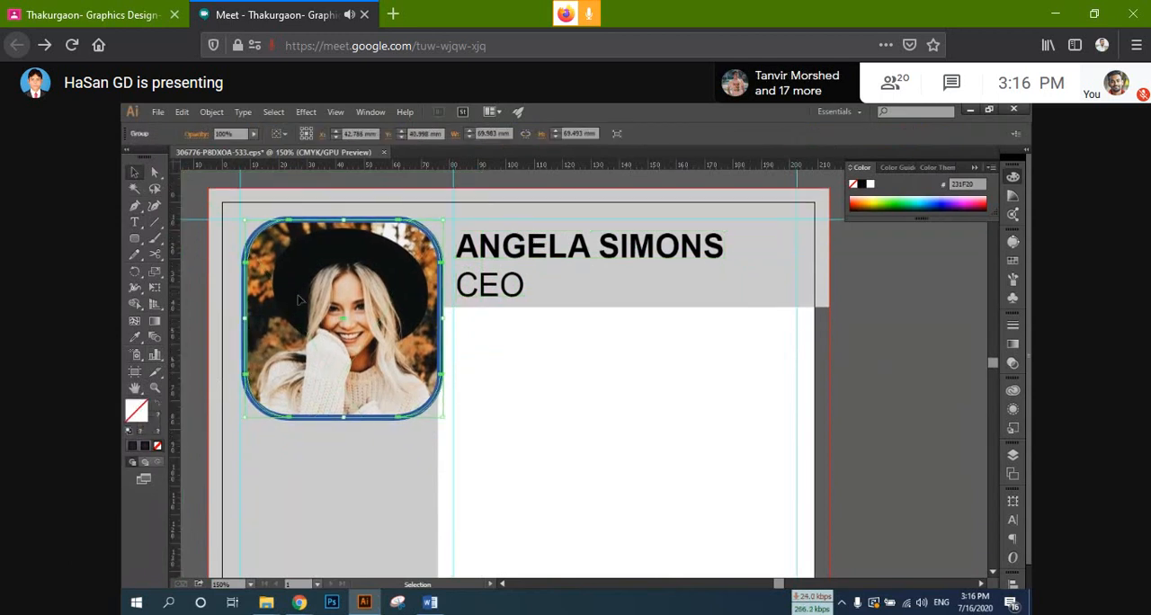
key("Down")
key("Down")
key("Down")
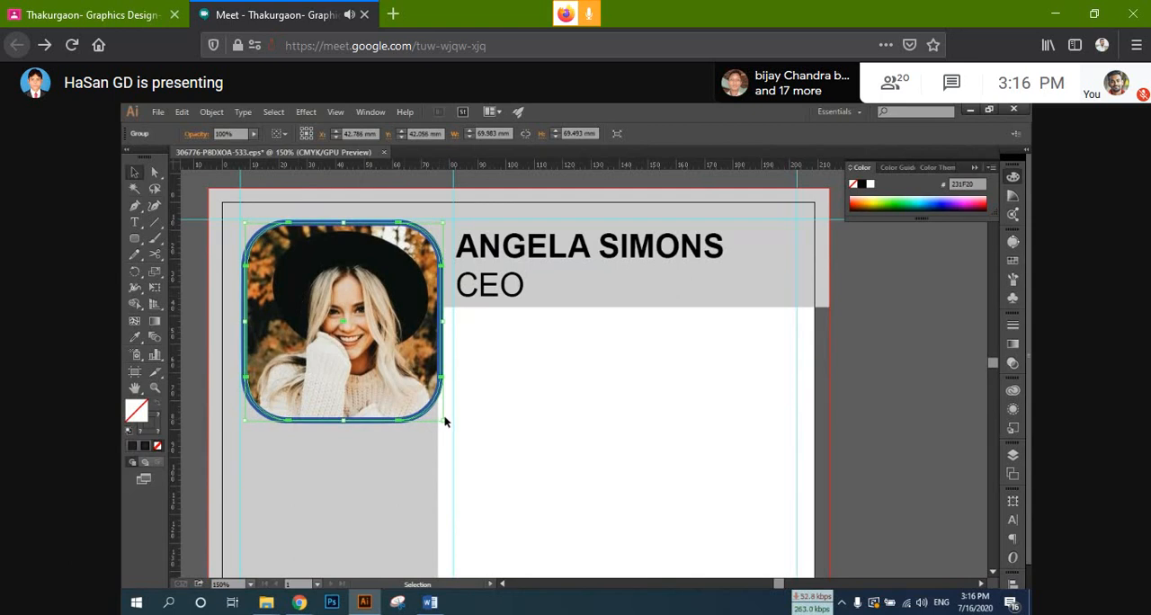
left_click_drag(445, 420, 439, 413)
left_click(521, 405)
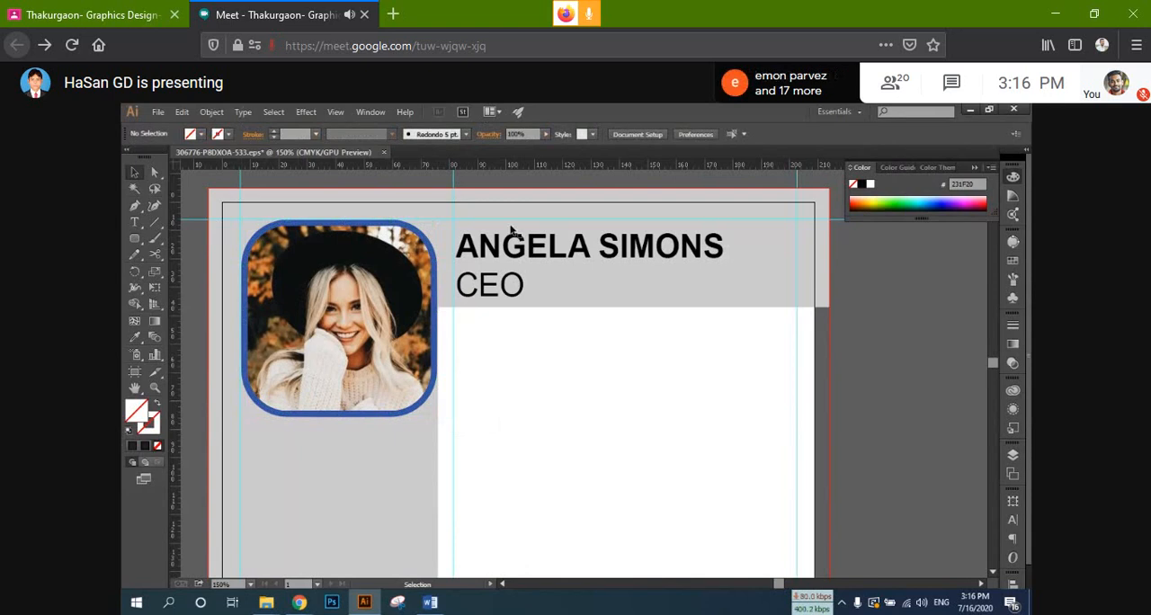
Step: Color the name line with the portrait frame's blue as its fill and no stroke, using the Eyedropper
triple_click(486, 241)
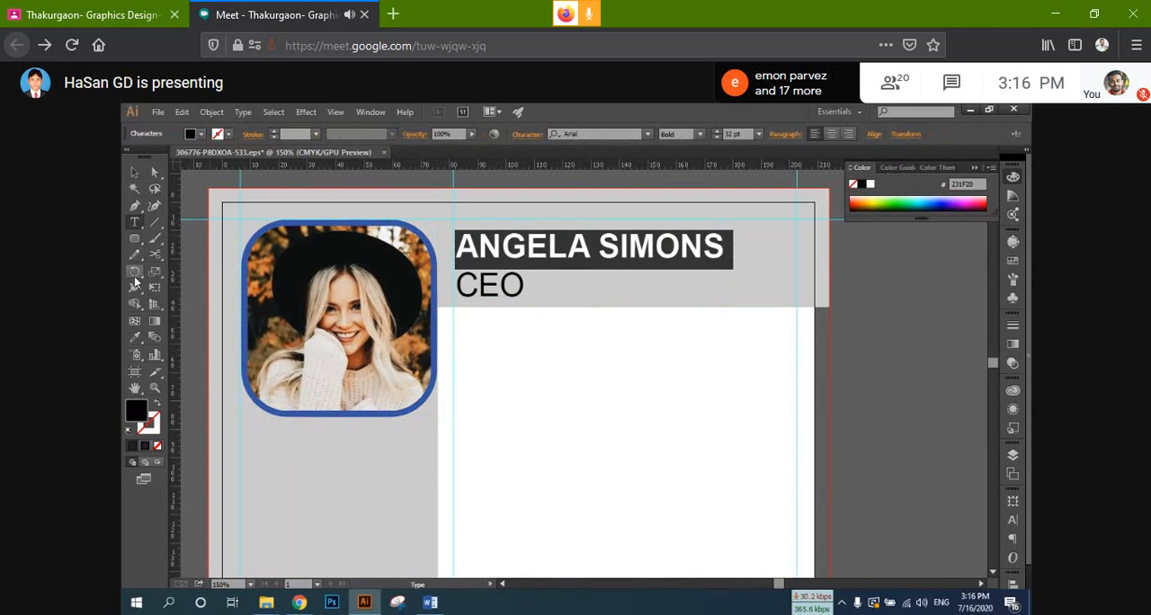
left_click(135, 337)
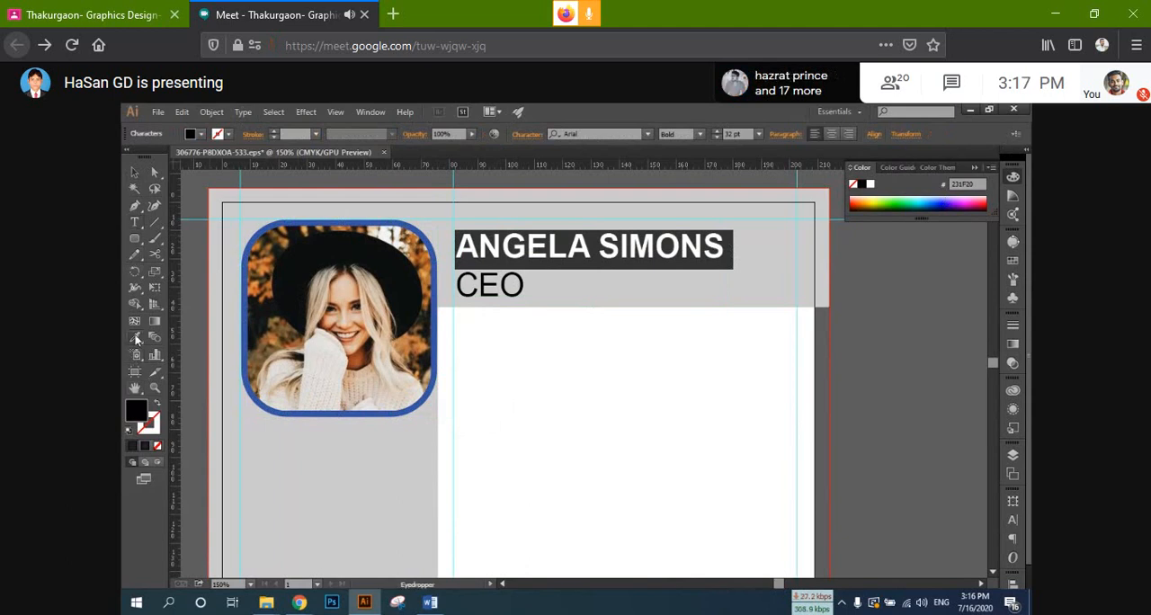
left_click(306, 219)
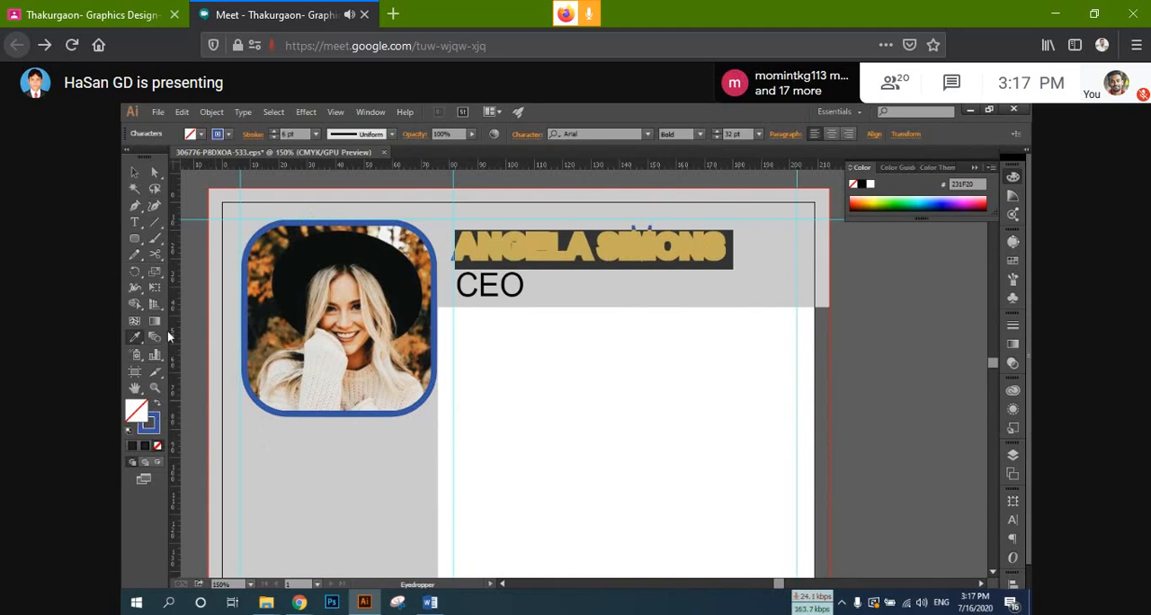
left_click(159, 406)
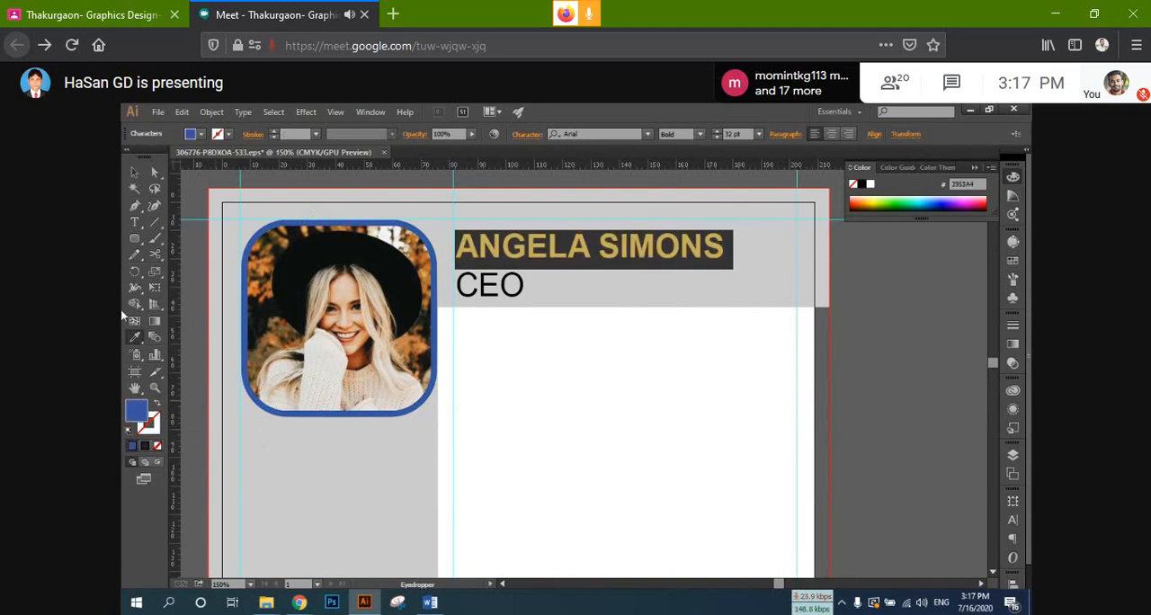
left_click(133, 172)
left_click(912, 272)
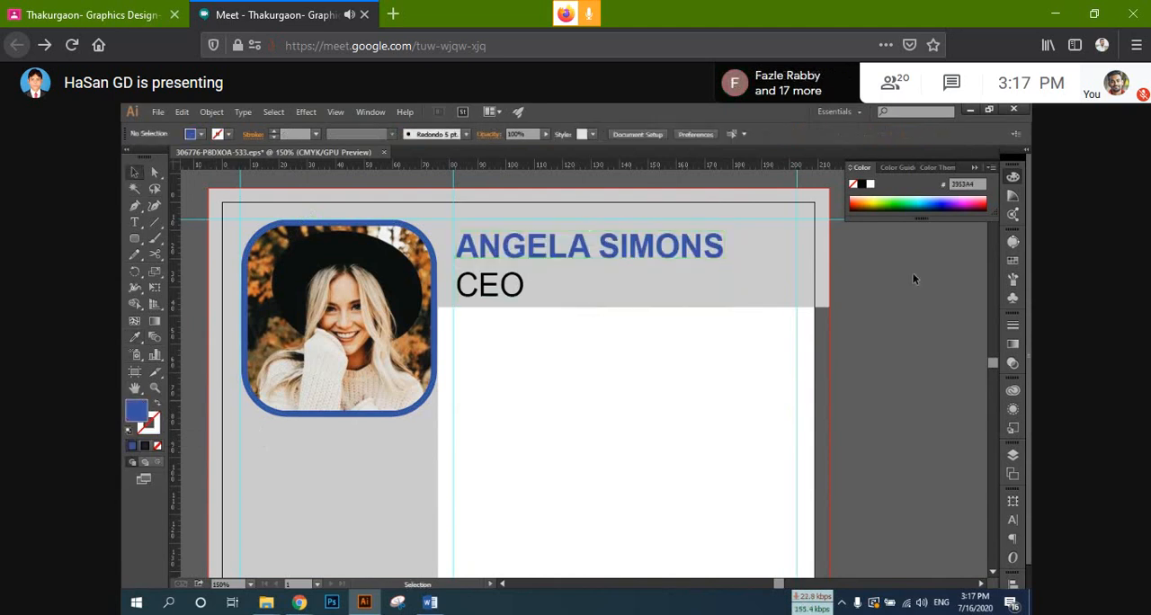
Step: Reduce the font size of the CEO line in the header to 25 pt
left_click(490, 286)
double_click(490, 290)
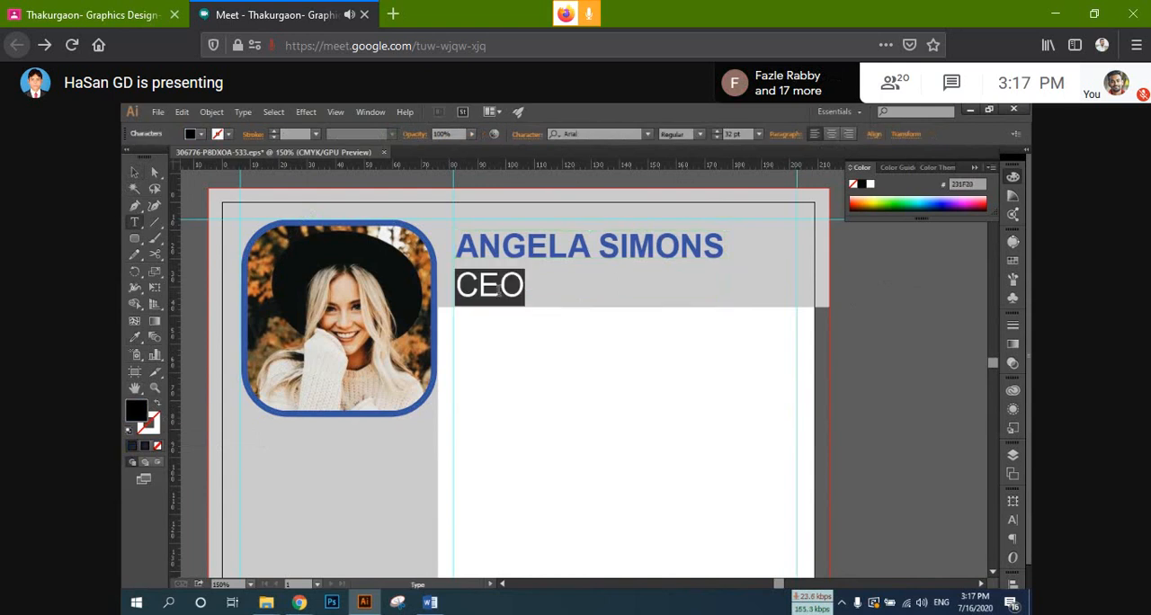
left_click(735, 134)
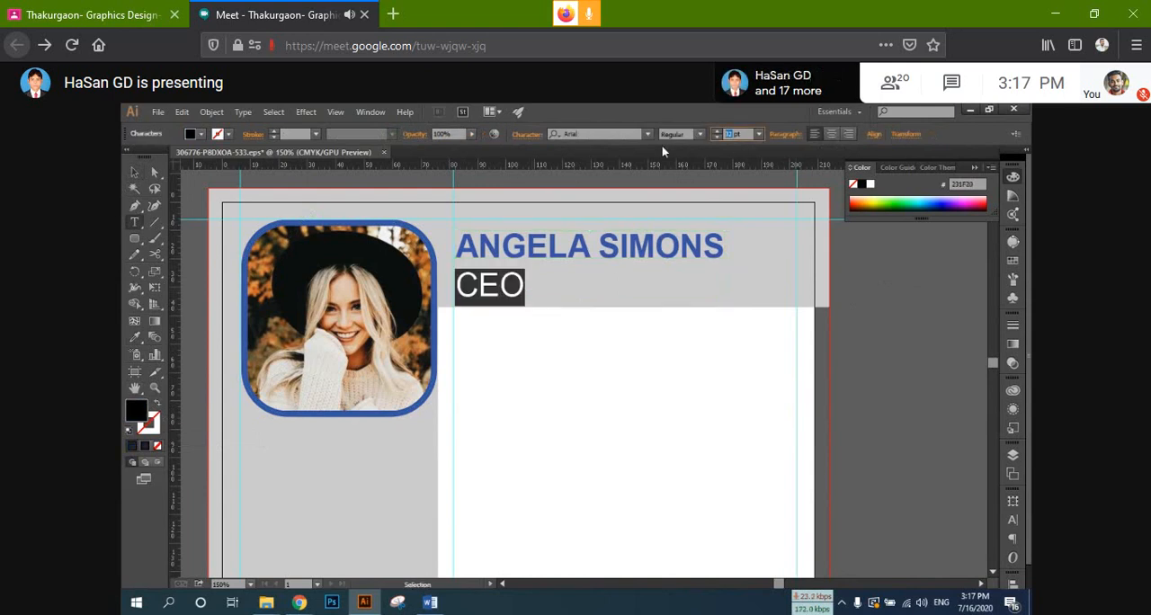
type("25")
key("Return")
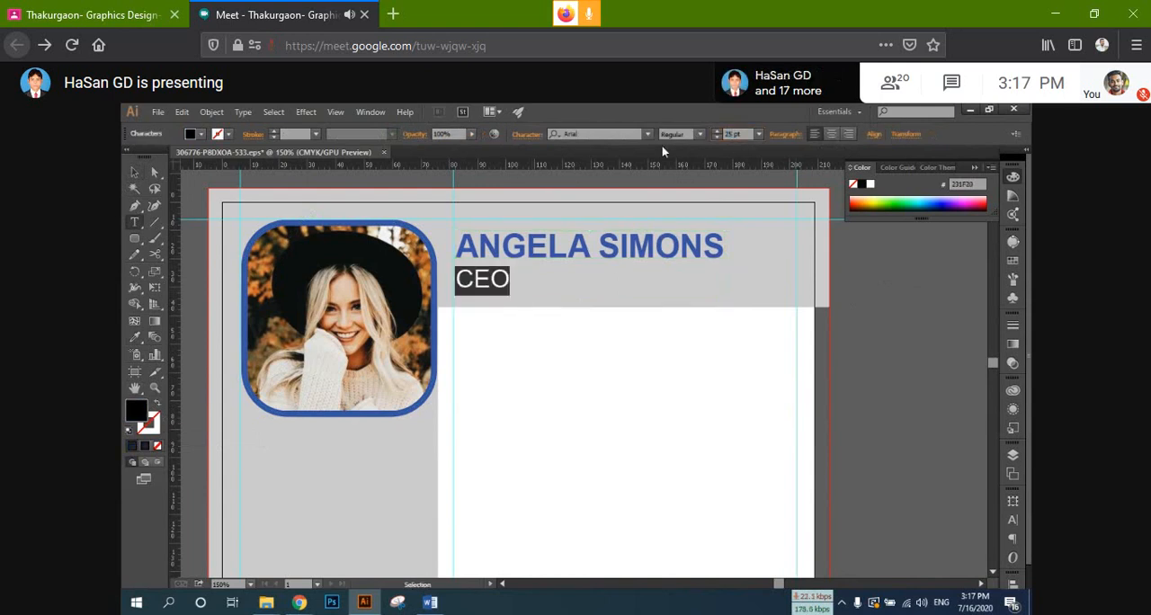
left_click(133, 172)
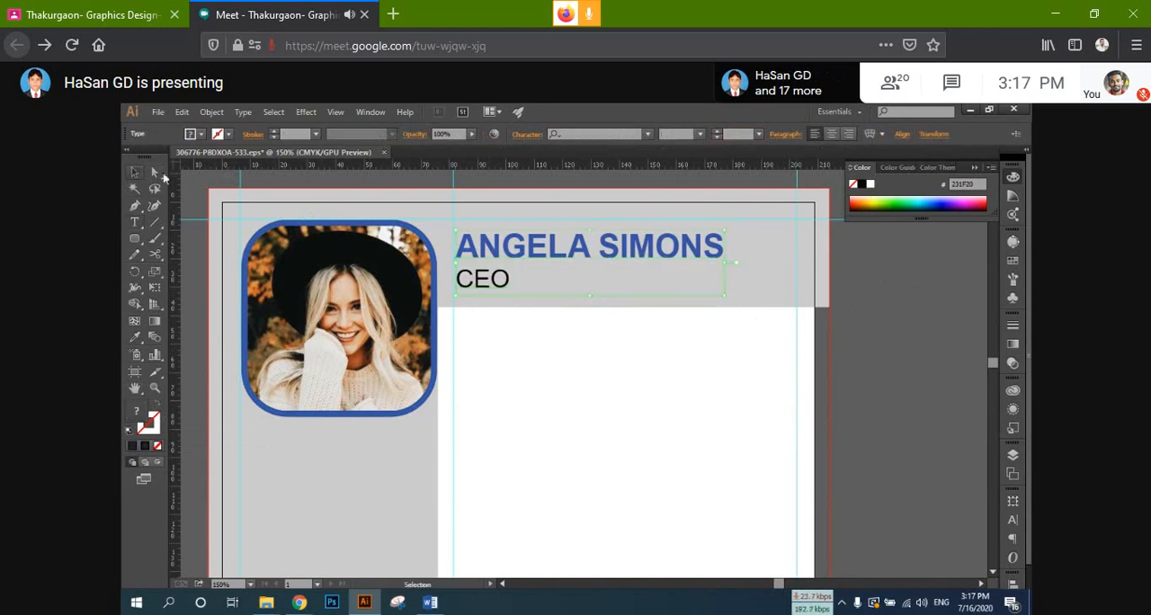
left_click(871, 286)
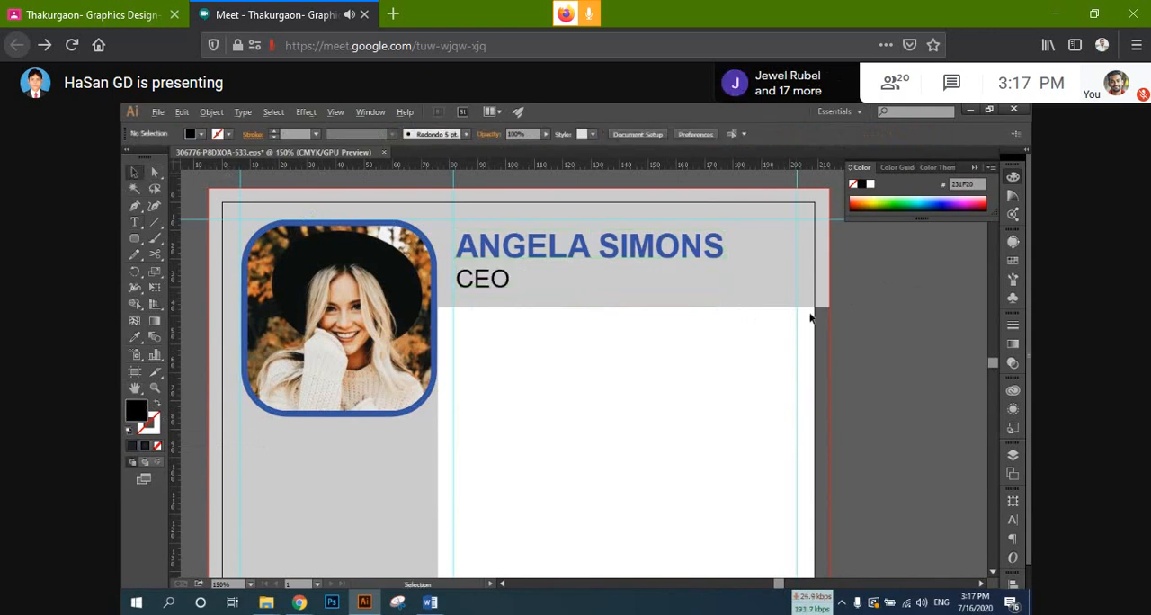
Step: Compare the resume's overall layout with the surrounding reference resumes
scroll(806, 322, "down", 1)
key("ctrl+minus")
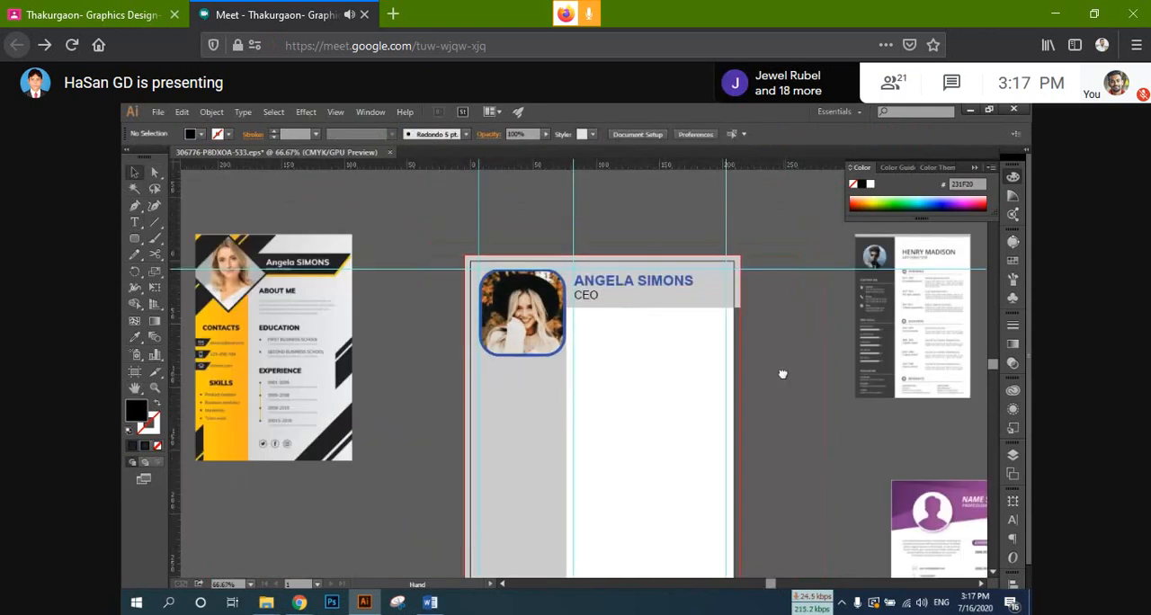
left_click_drag(782, 374, 773, 371)
left_click(514, 311)
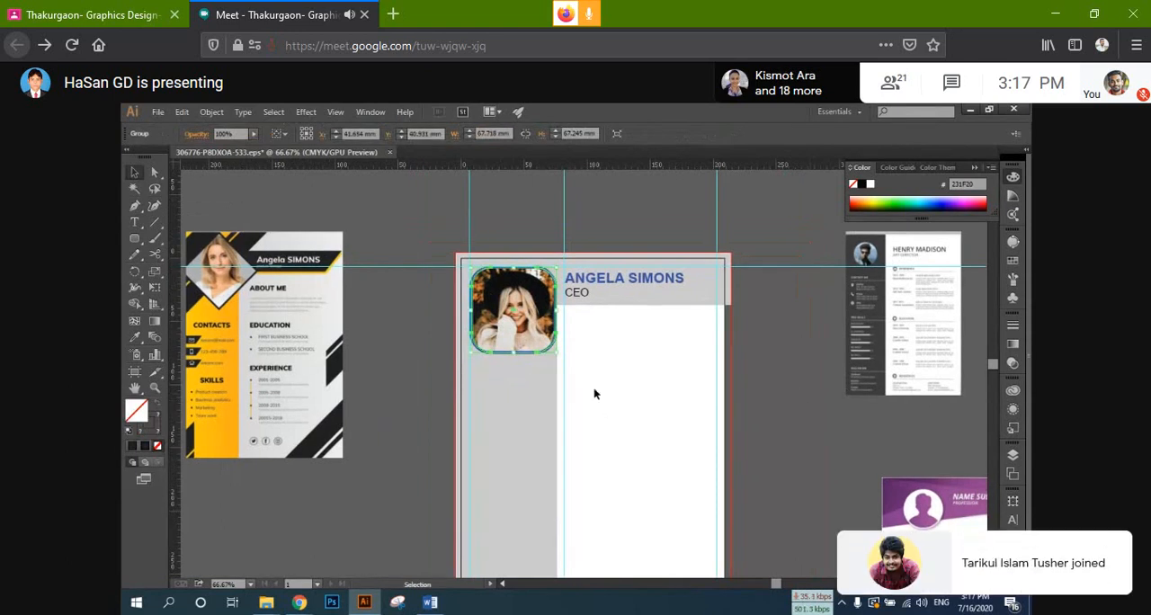
left_click_drag(603, 385, 629, 381)
left_click_drag(588, 330, 617, 329)
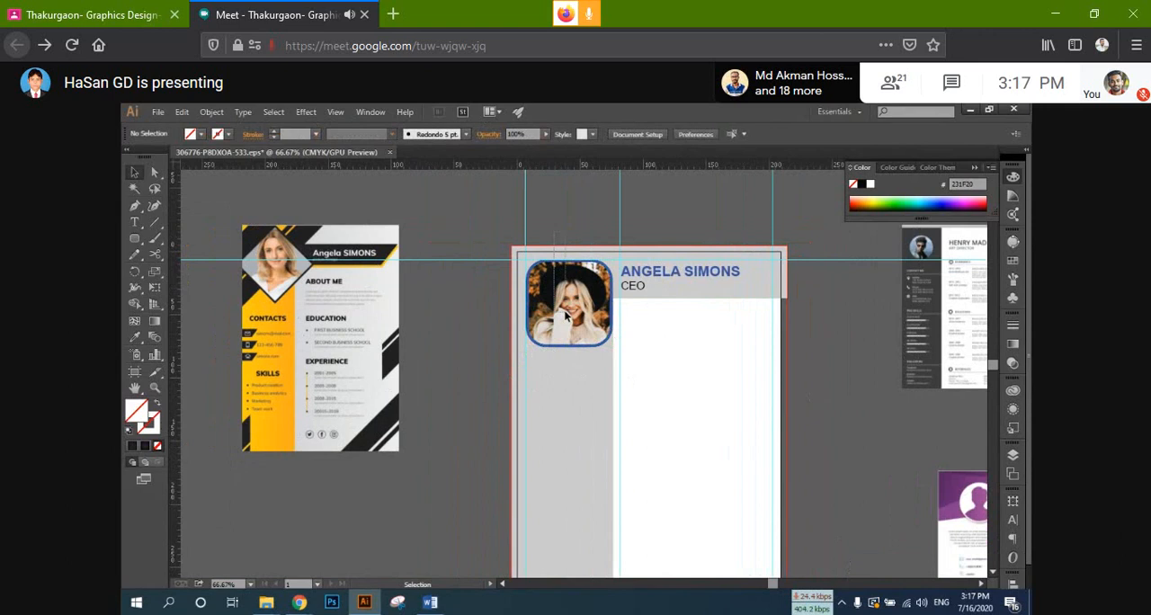
key("a")
key("ctrl+2")
key("ctrl+1")
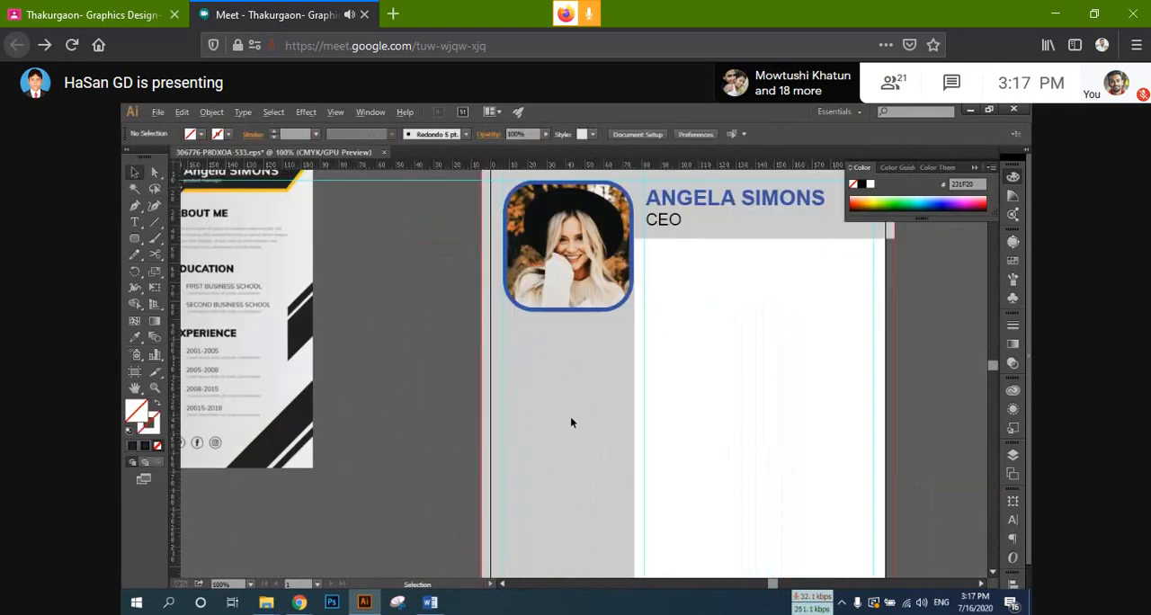
left_click_drag(570, 416, 620, 434)
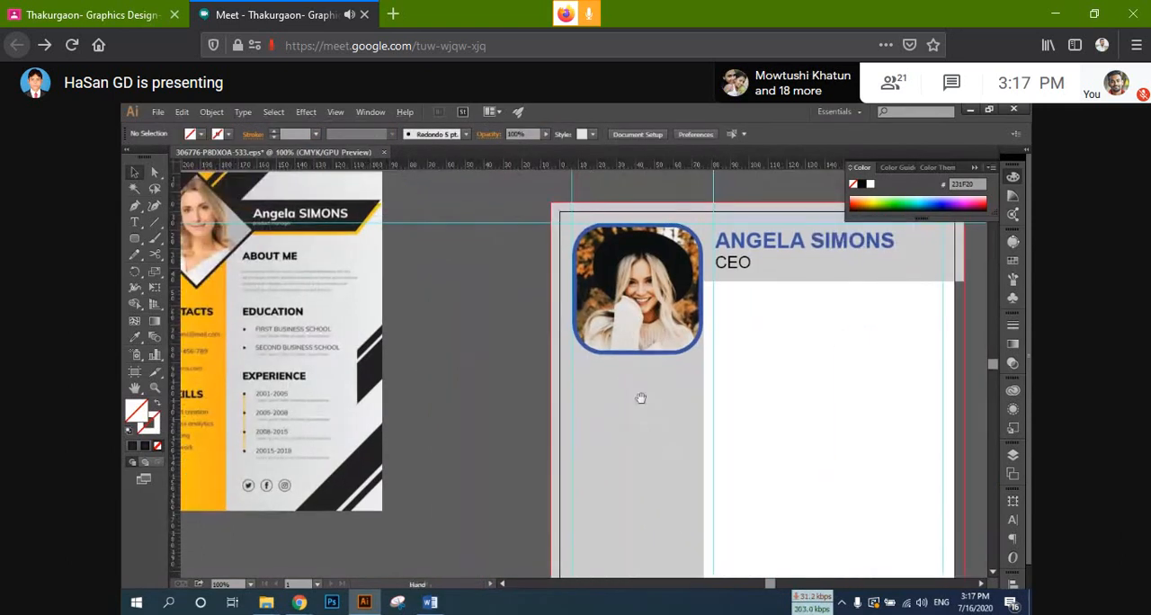
Step: Copy the CEO text as a separate text object and place it in the grey sidebar just below the portrait
left_click(734, 270)
double_click(759, 262)
double_click(760, 262)
key("ctrl+c")
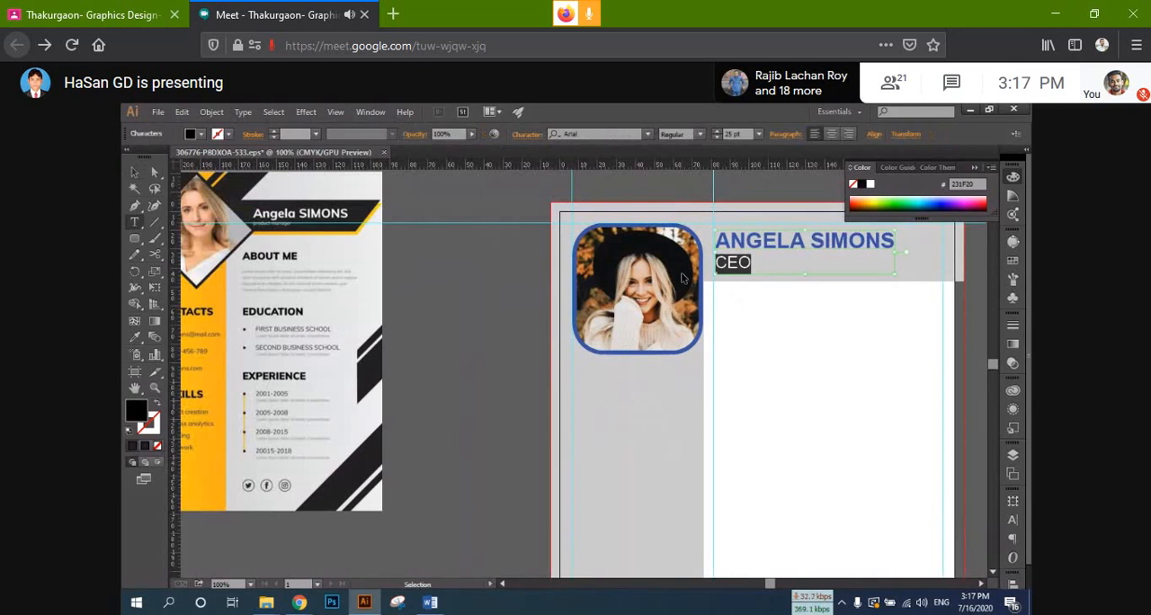
key("Escape")
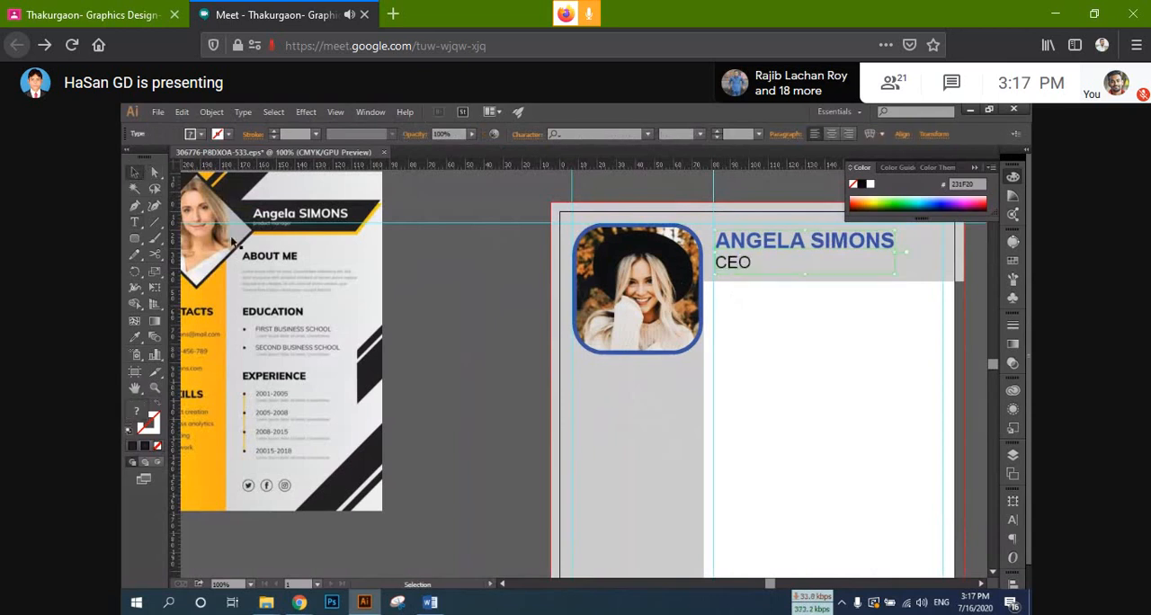
left_click(474, 372)
key("ctrl+v")
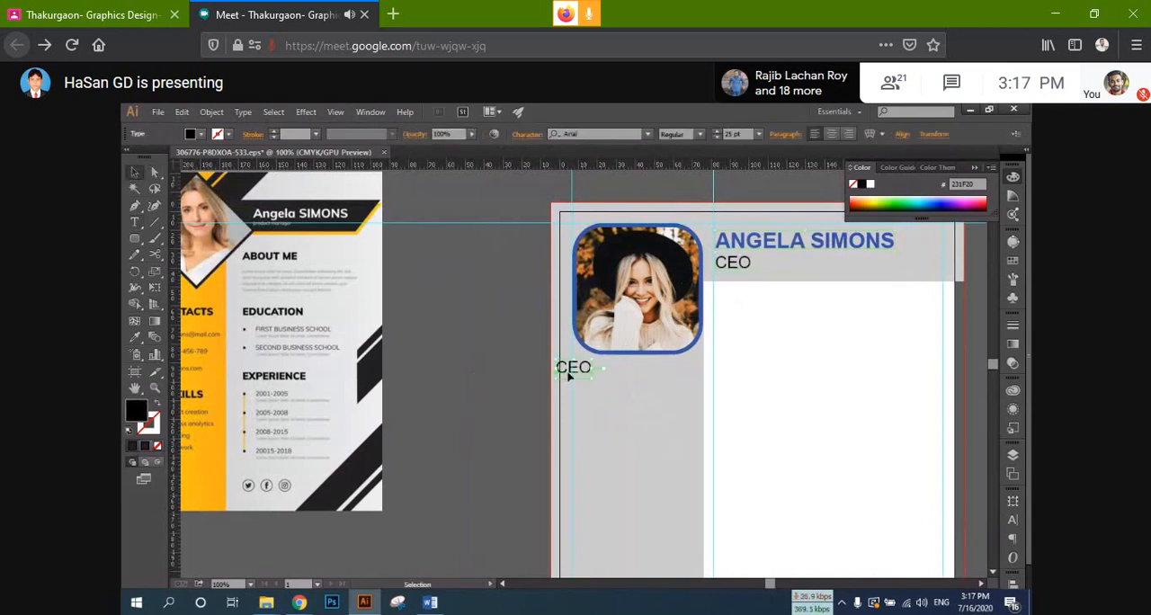
left_click_drag(587, 373, 707, 377)
Step: Change the copied sidebar text to CONTACTS and align its left edge with the vertical guide at the portrait's left edge
double_click(674, 376)
key("ctrl+a")
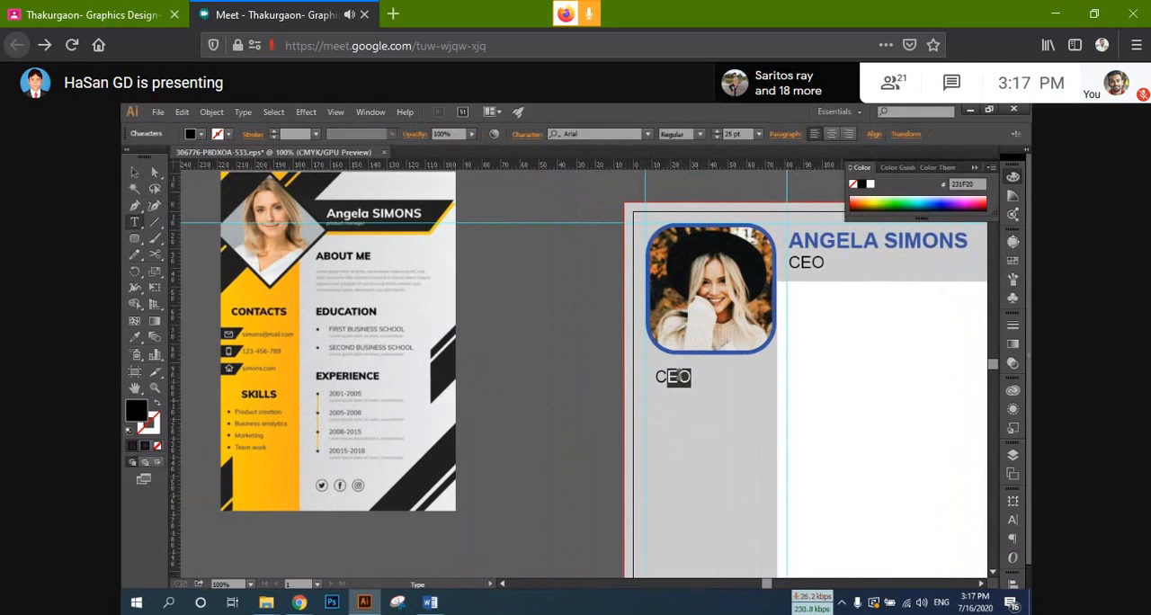
type("ON")
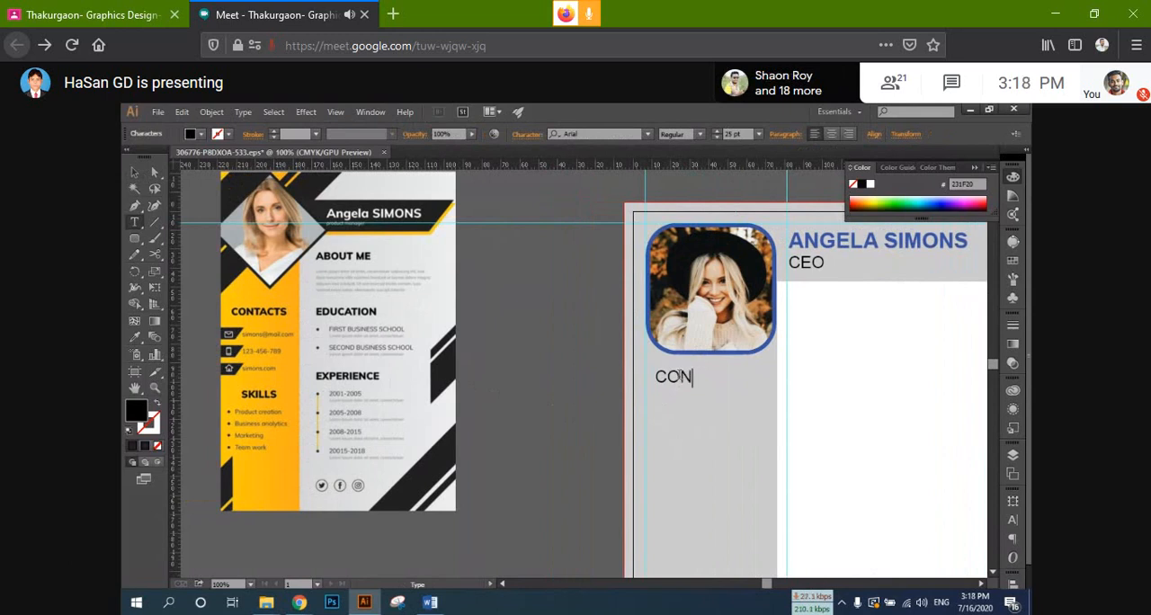
type("T")
type("ACT")
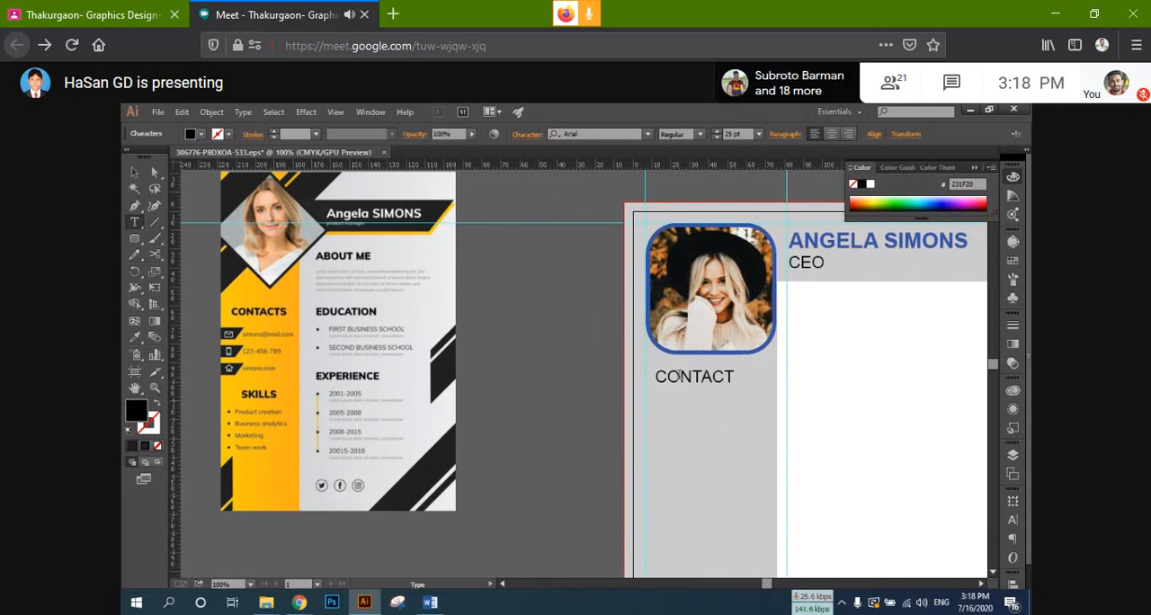
type("S")
left_click(134, 172)
scroll(713, 387, "down", 1)
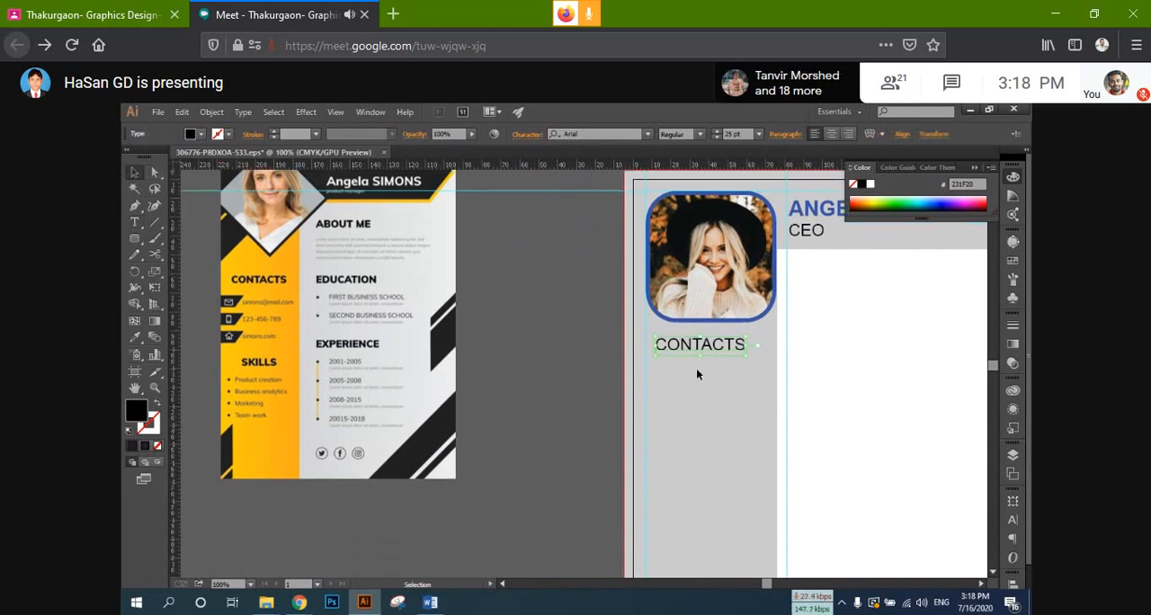
left_click_drag(702, 354, 676, 352)
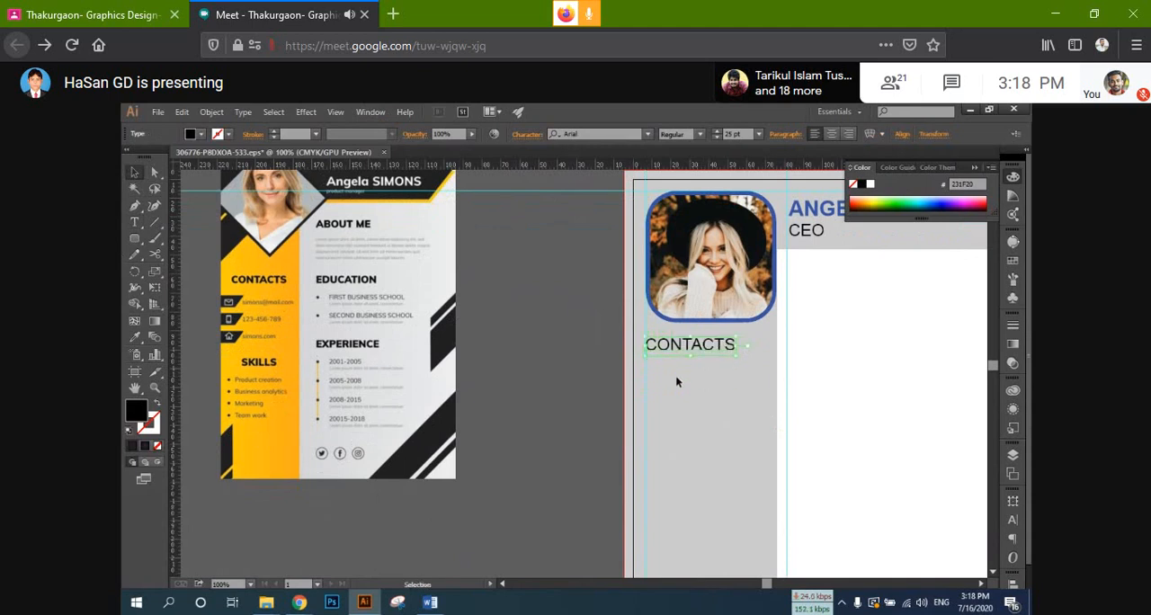
Step: Duplicate the CONTACTS heading straight down in the grey sidebar and change the copy's text to SKILLS
scroll(681, 362, "down", 1)
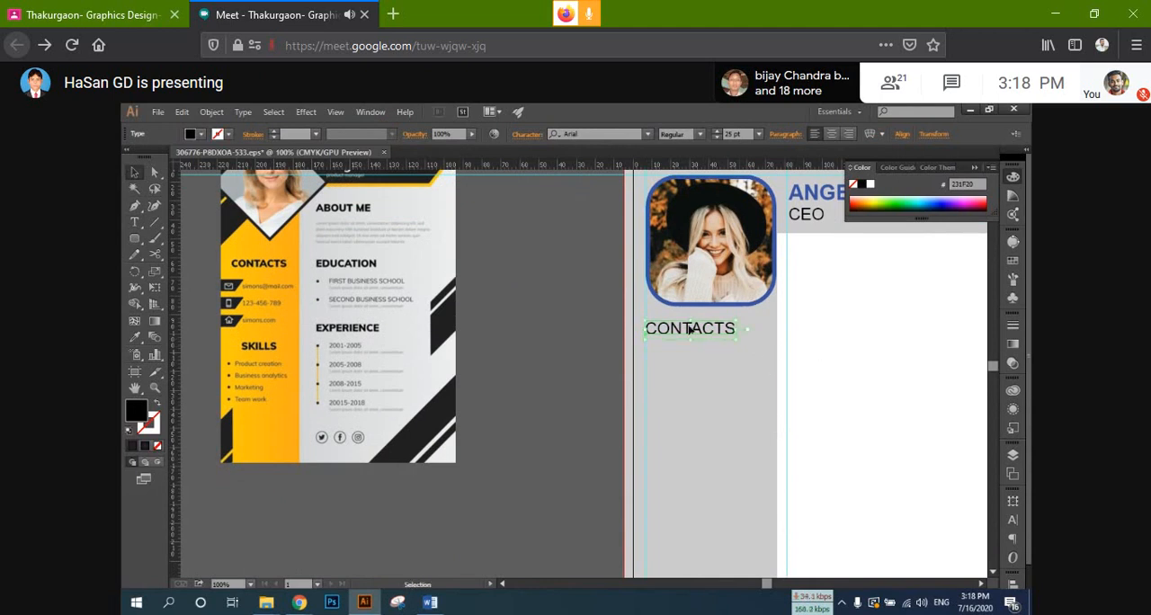
scroll(692, 328, "down", 1)
left_click_drag(692, 320, 690, 500)
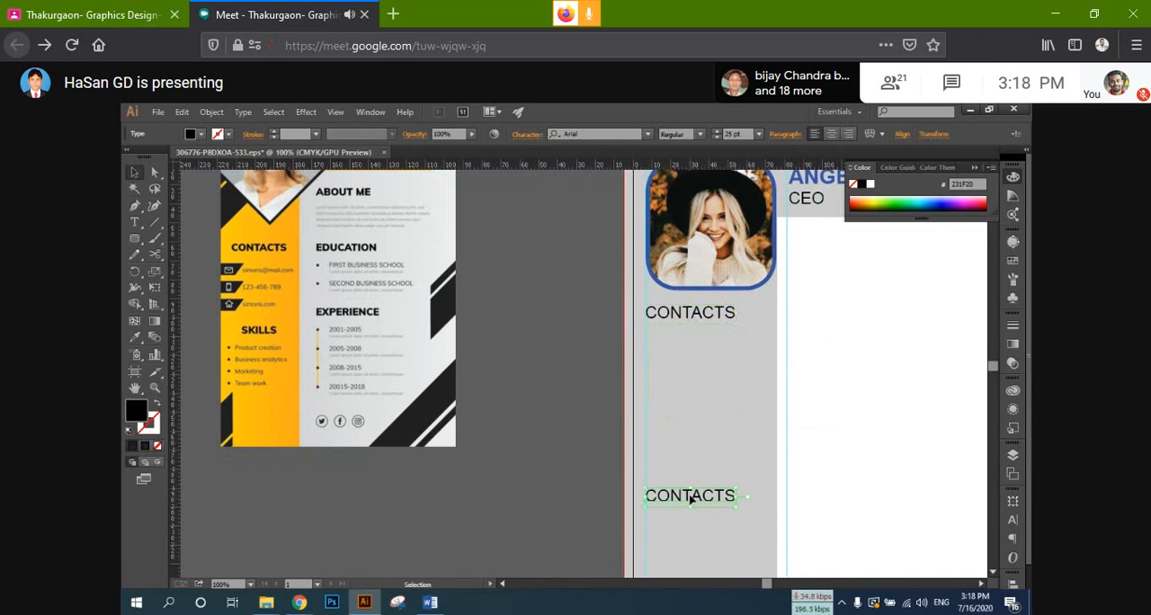
scroll(690, 494, "down", 6)
double_click(683, 398)
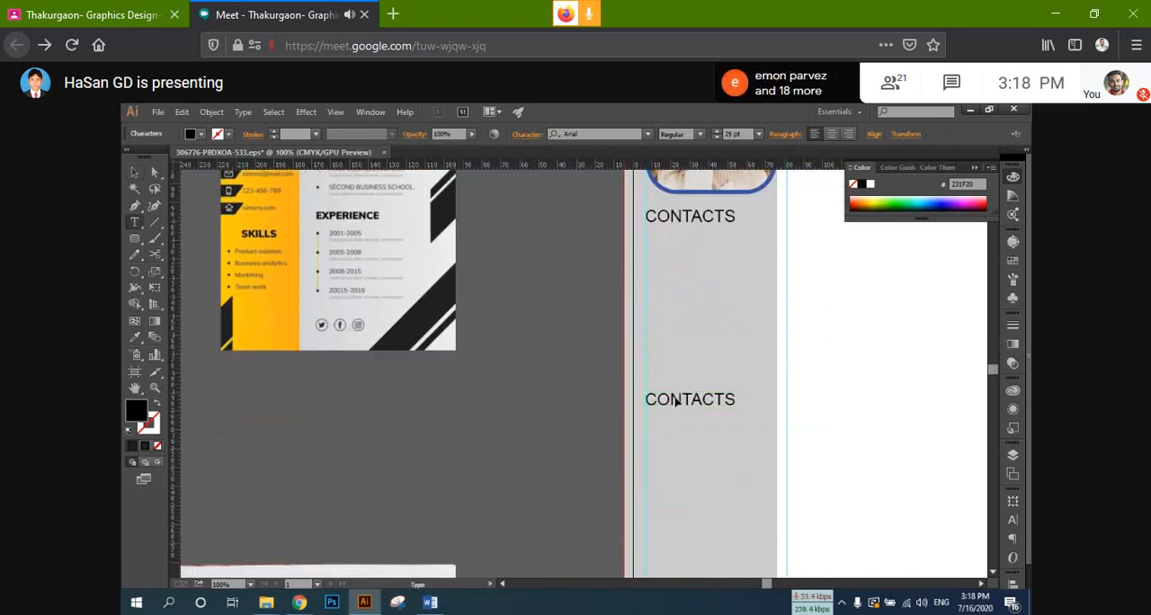
double_click(676, 401)
type("SKIL")
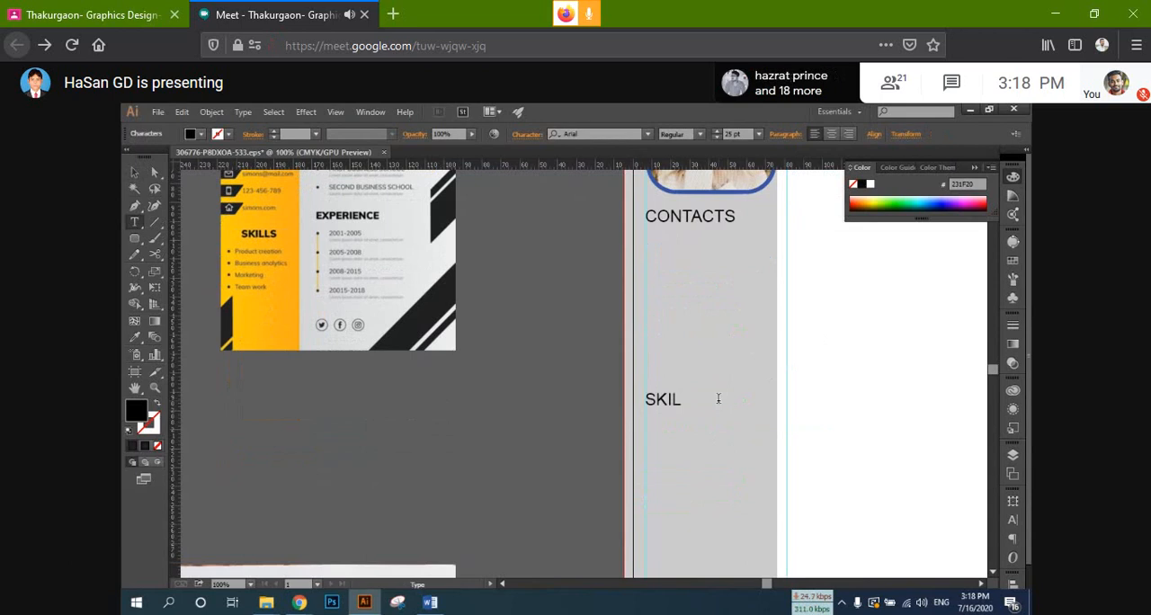
type("LS")
key("Escape")
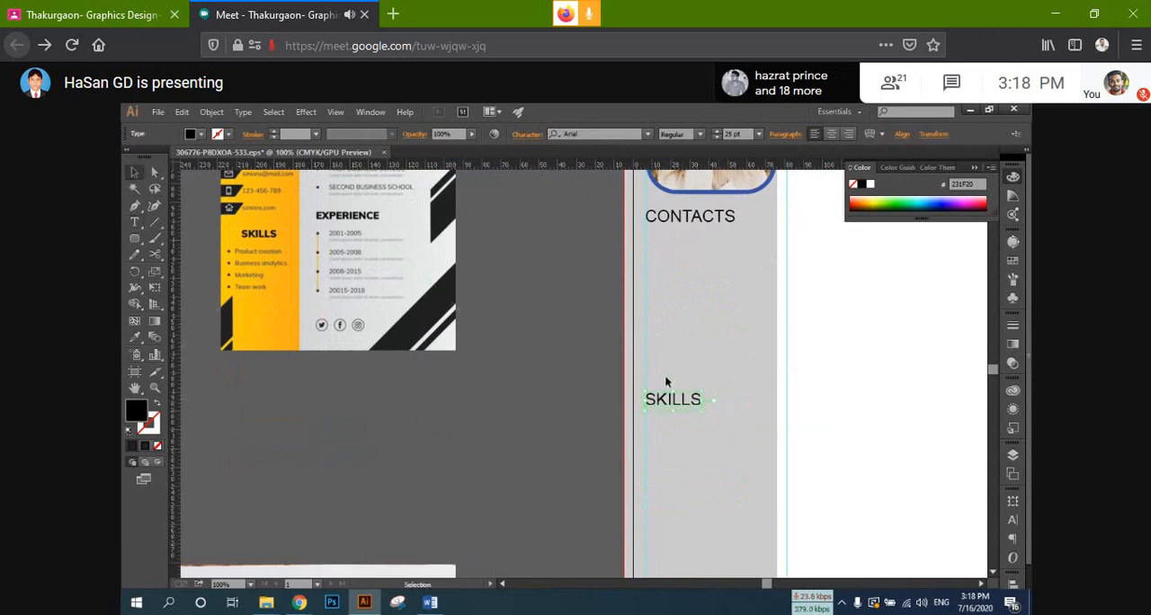
Step: Duplicate the SKILLS heading into the white main column just below the header, at the vertical guide, and change the copy to ABOUT ME
scroll(665, 375, "down", 1)
scroll(615, 437, "down", 1)
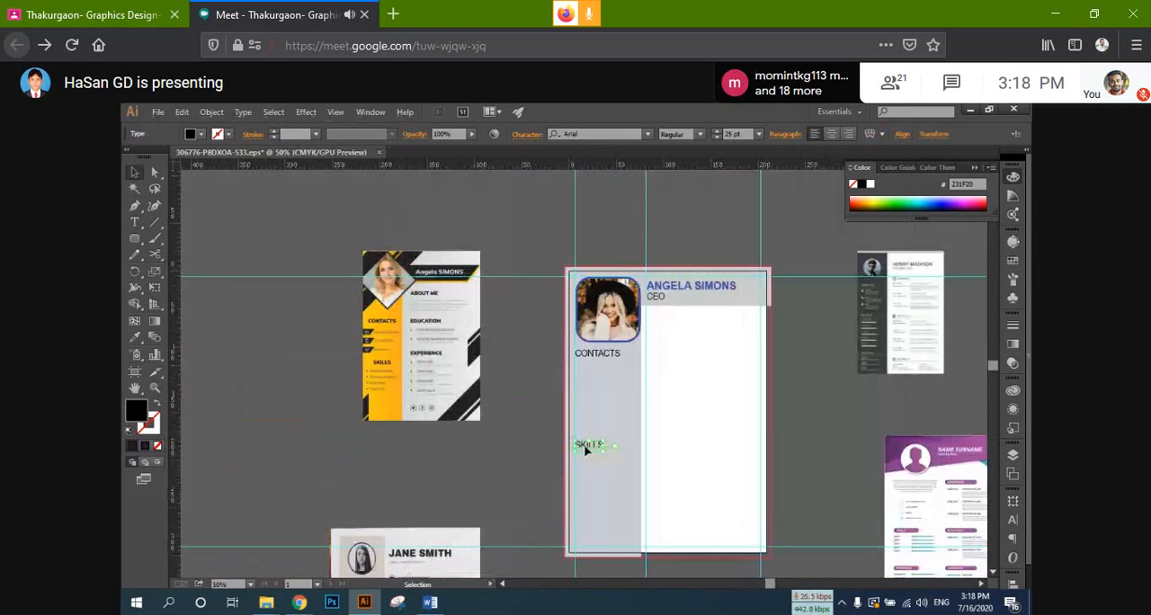
left_click_drag(586, 452, 659, 319)
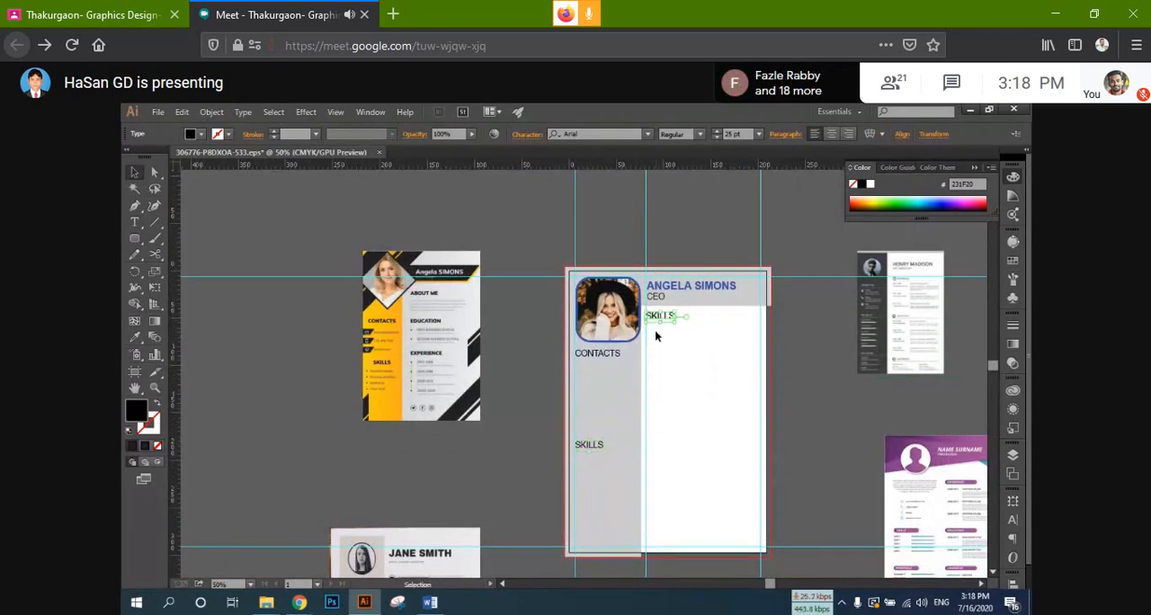
scroll(660, 317, "up", 1)
scroll(369, 270, "up", 1)
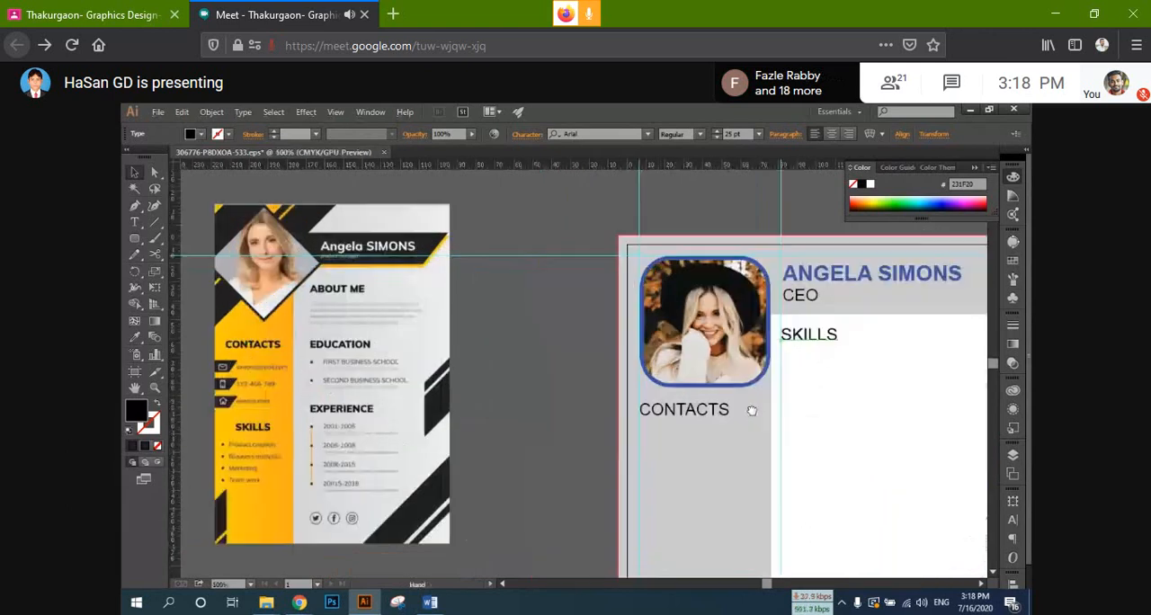
double_click(805, 338)
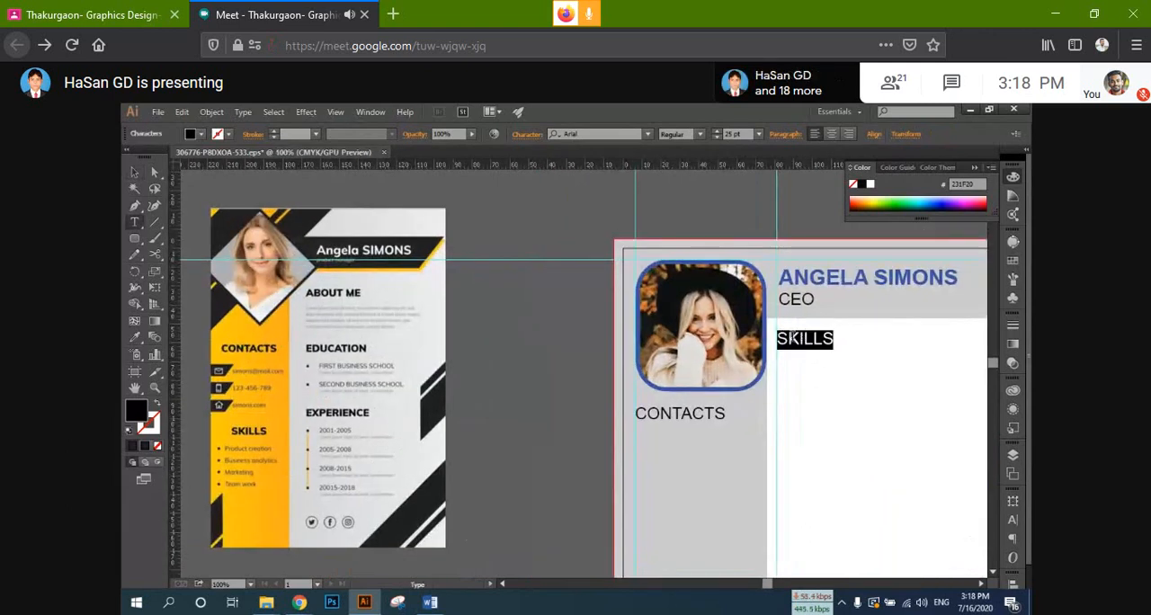
type("A")
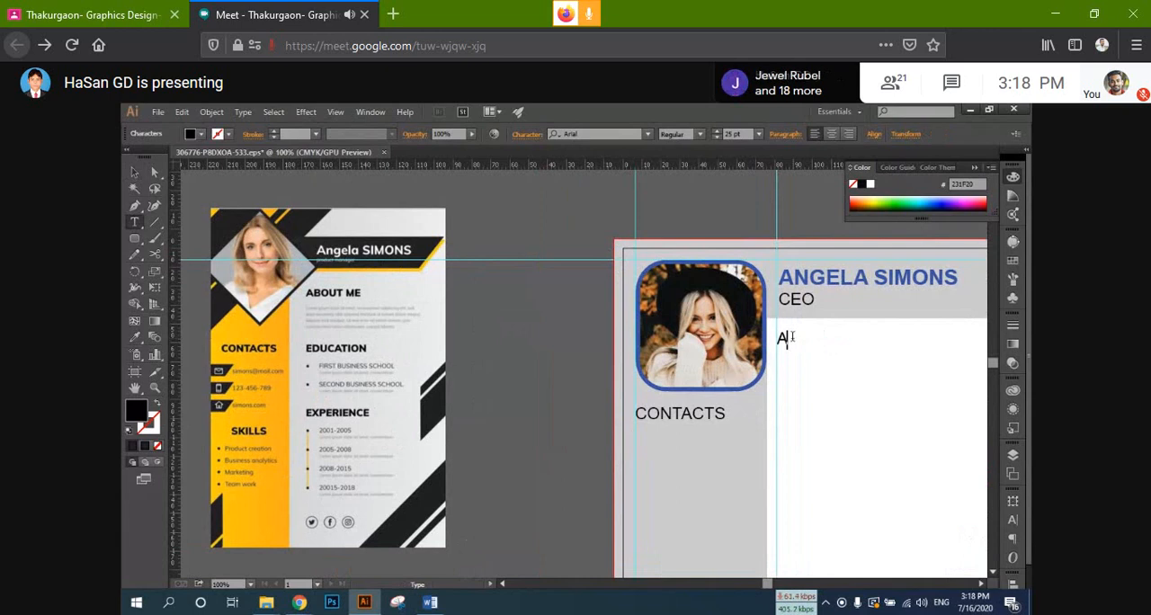
type("BOUT")
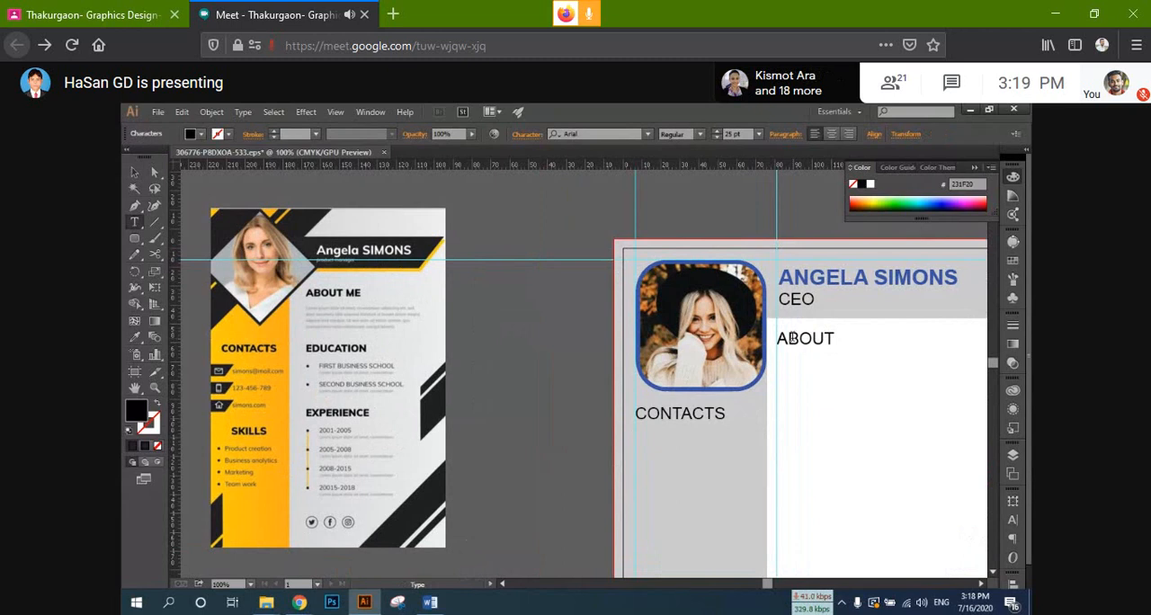
type(" ME")
left_click(134, 171)
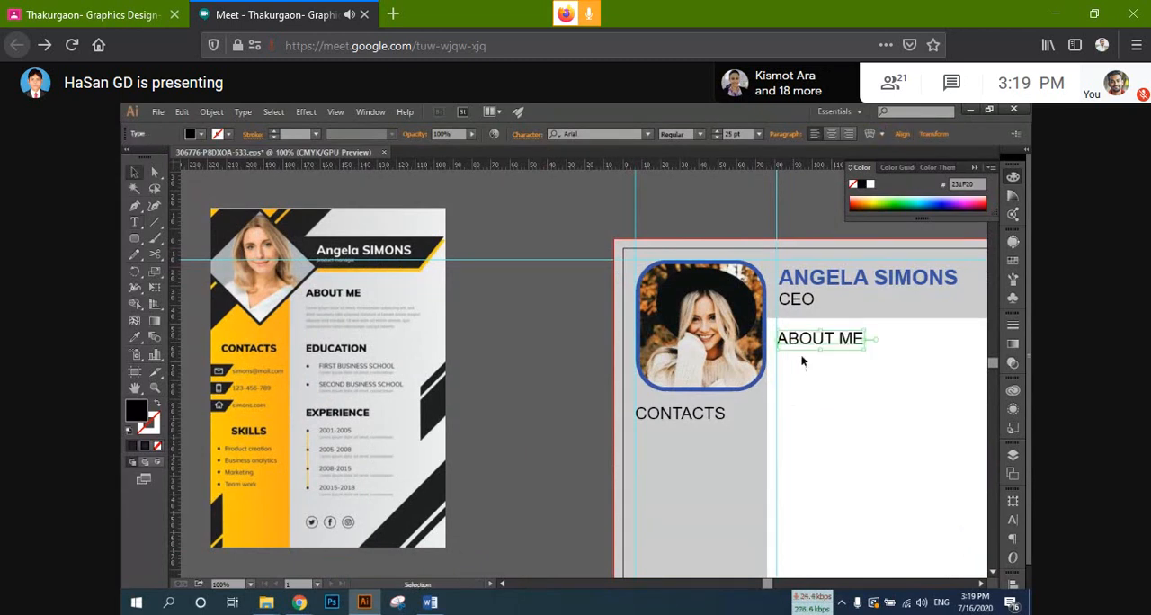
Step: Duplicate the ABOUT ME heading straight down in the main column and change the copy's text to EDUCATION
left_click_drag(806, 347, 808, 439)
triple_click(808, 433)
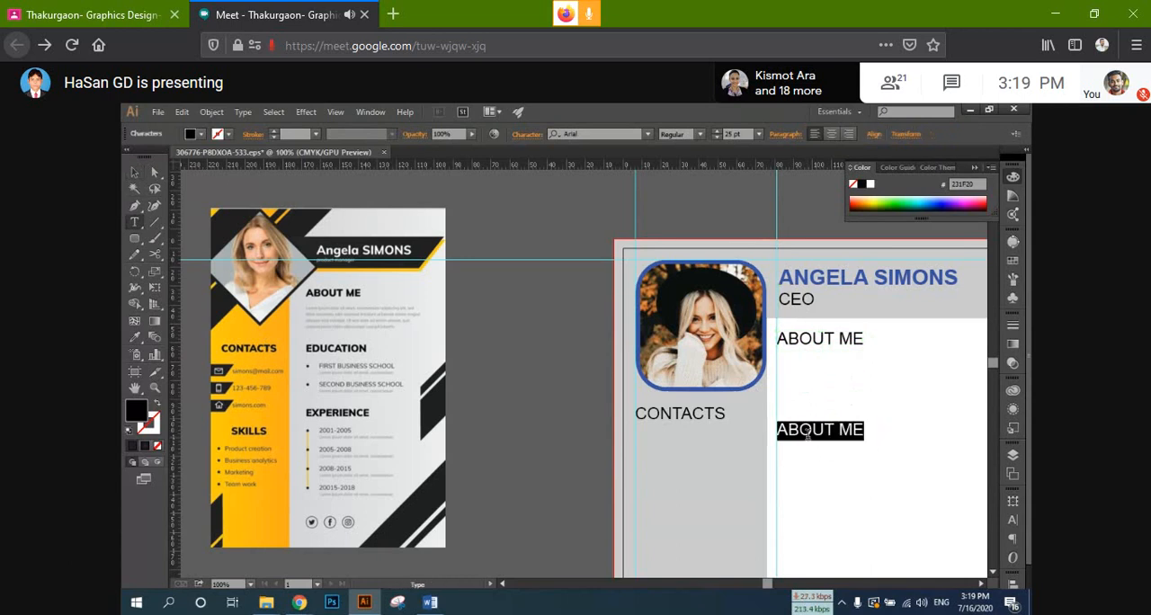
type("E")
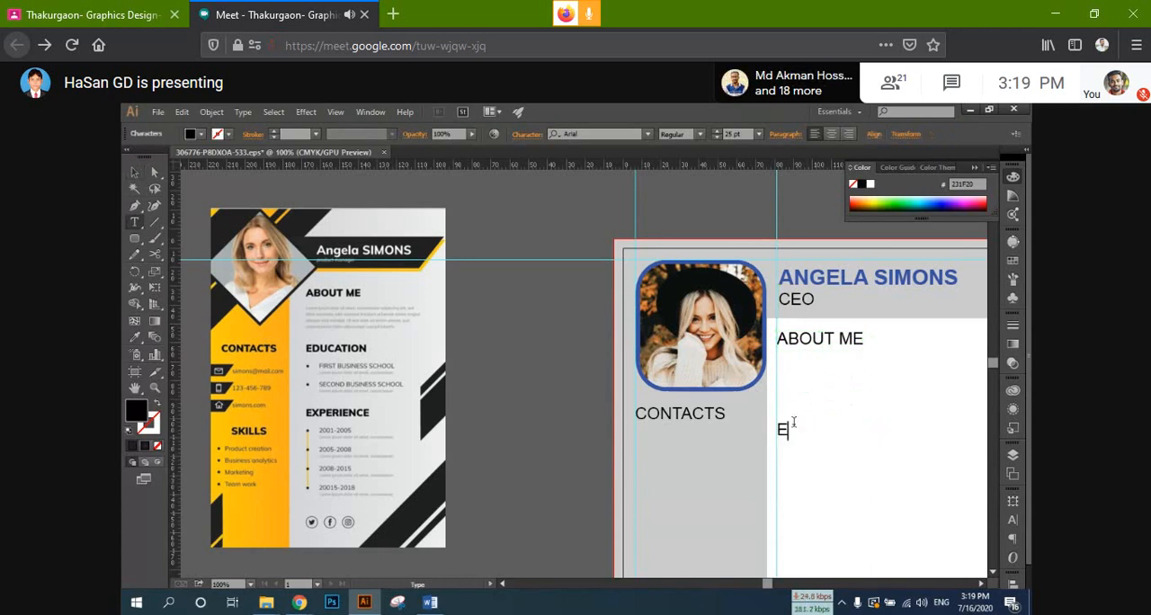
type("DUV")
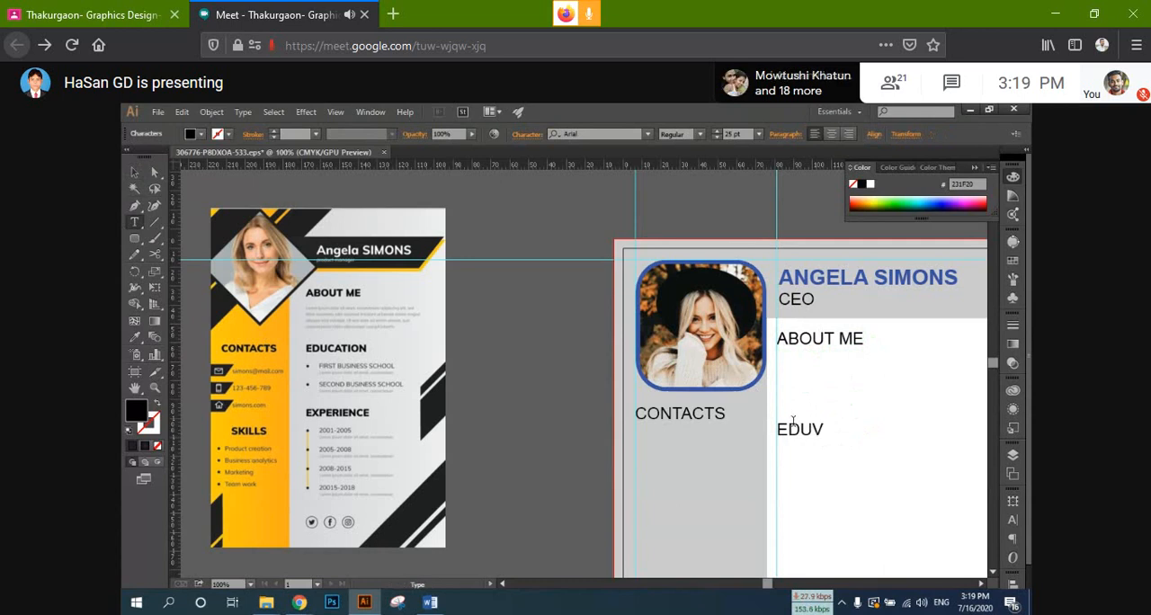
key("BackSpace")
type("CATION")
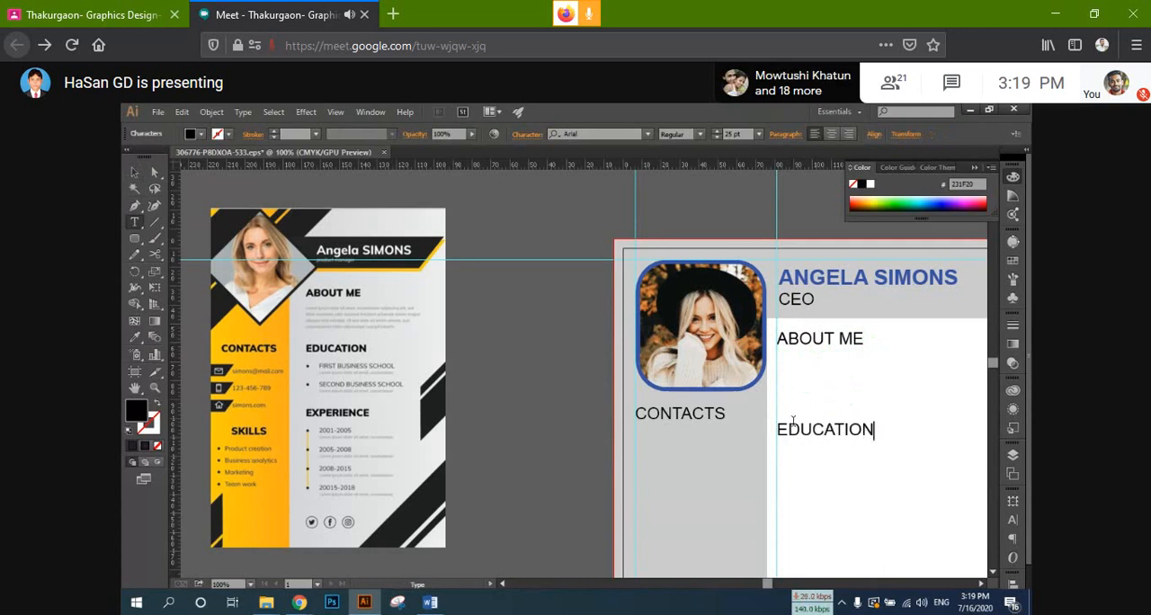
left_click(133, 173)
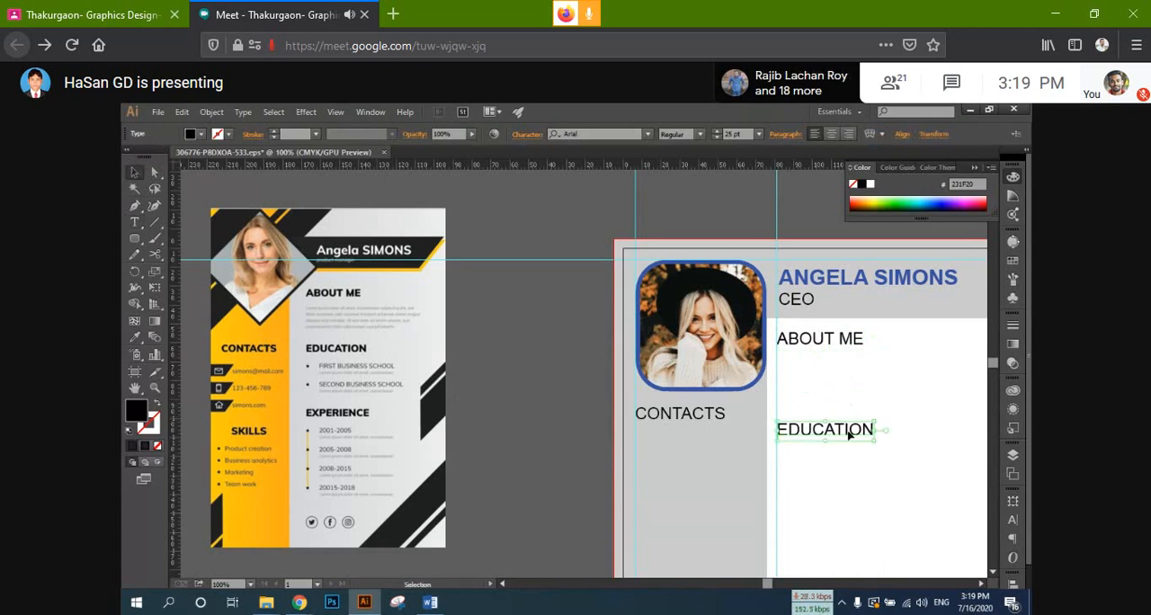
Step: Duplicate the EDUCATION heading straight down in the main column and change the copy's text to EXPERIENCE
left_click_drag(826, 438, 830, 502)
double_click(829, 498)
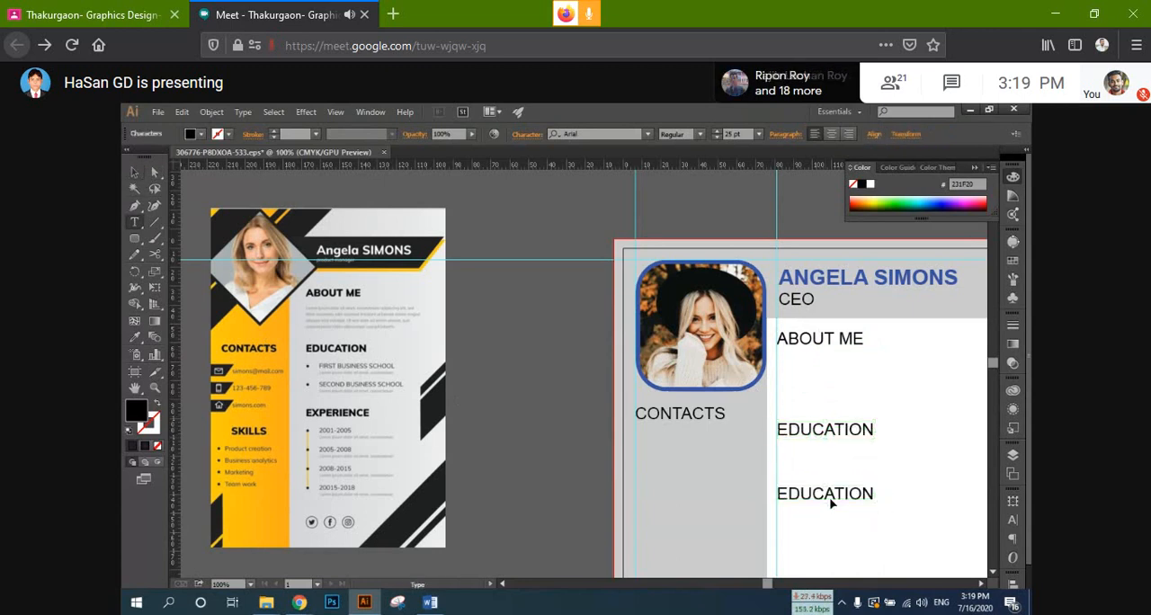
double_click(829, 494)
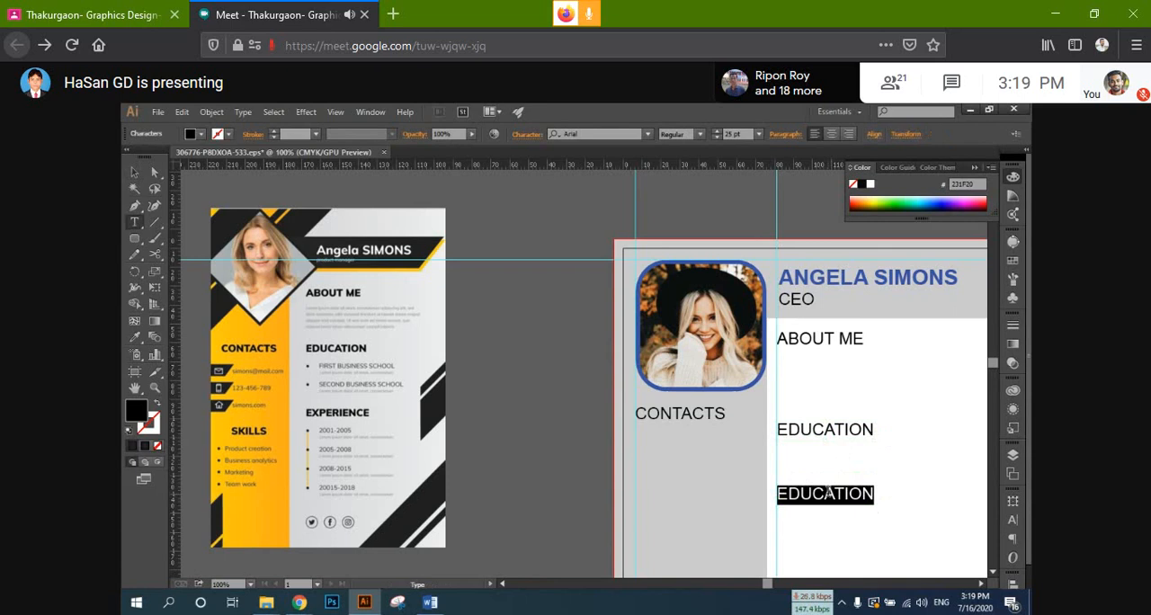
type("EX")
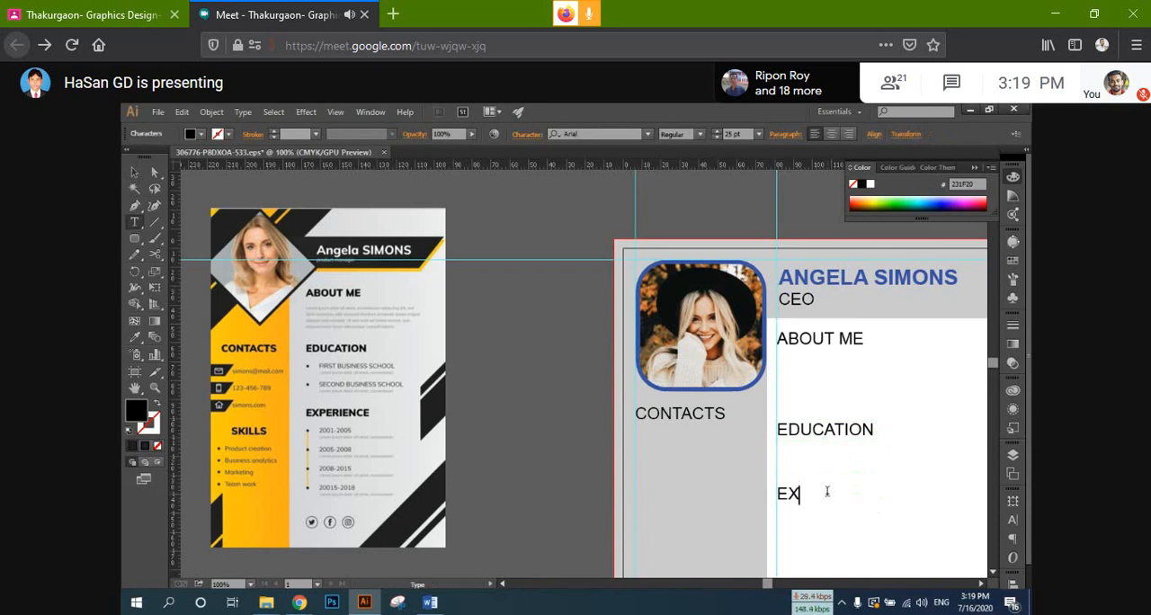
type("P")
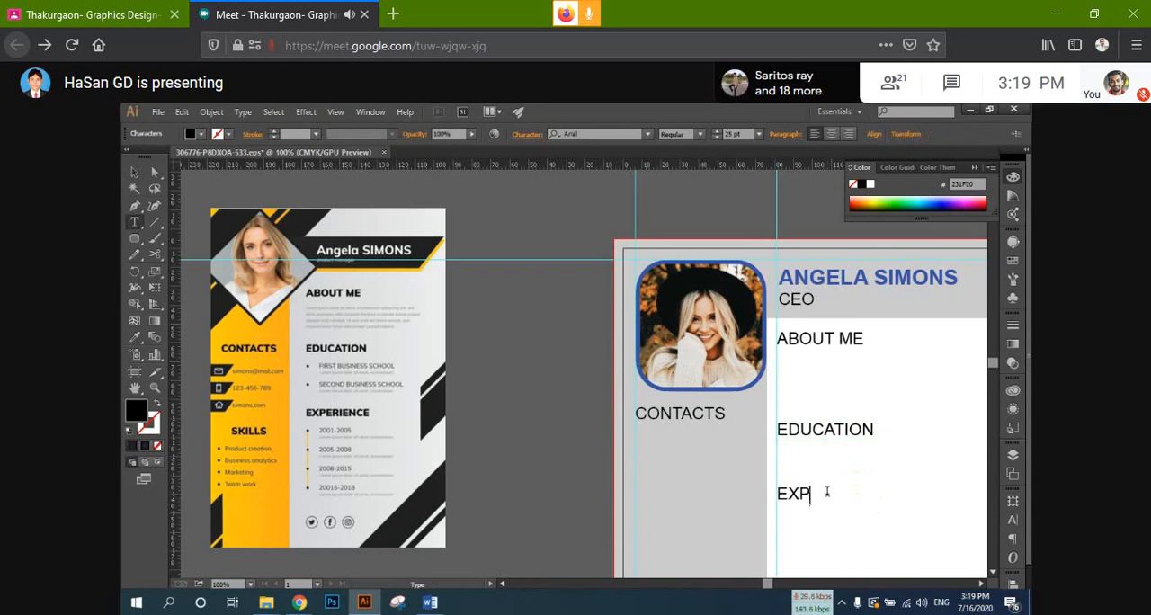
type("ERI")
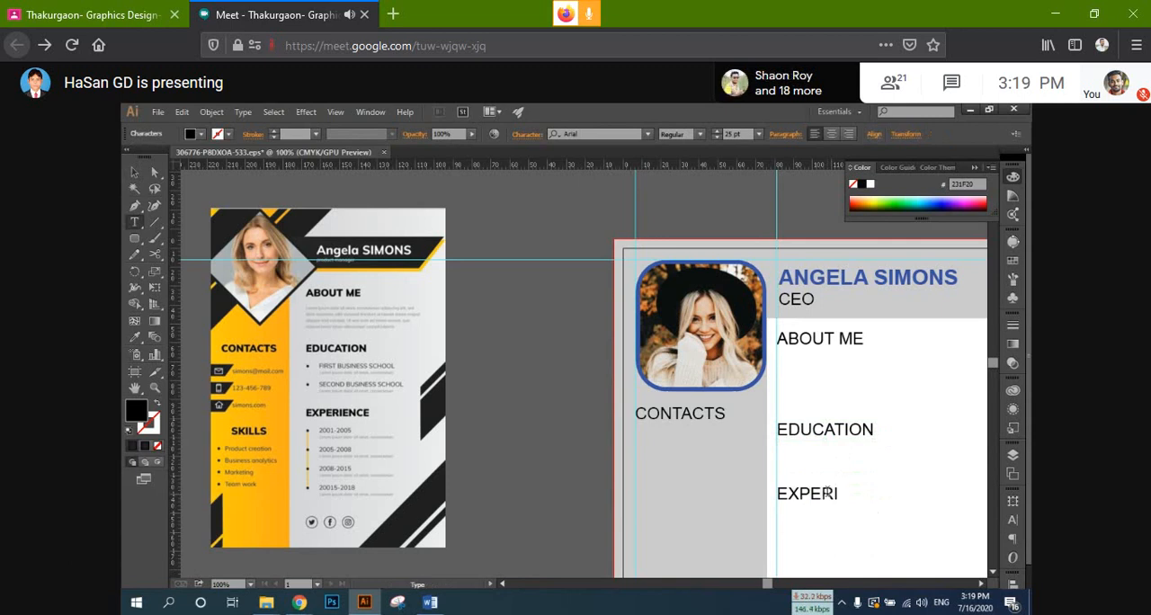
type("ENCE")
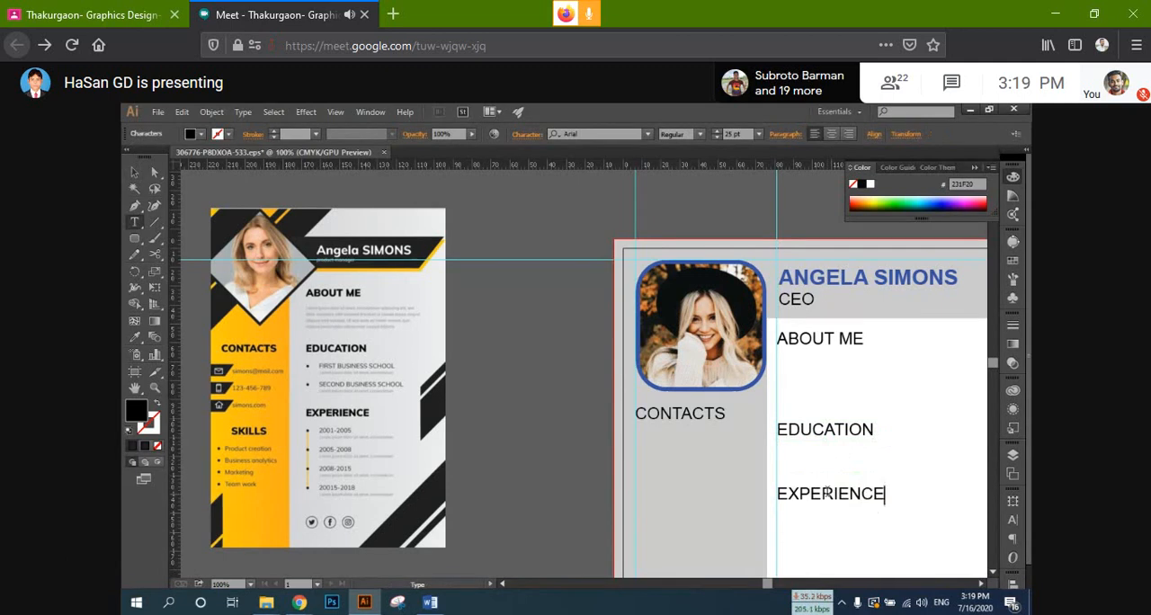
scroll(827, 492, "up", 1)
left_click(136, 174)
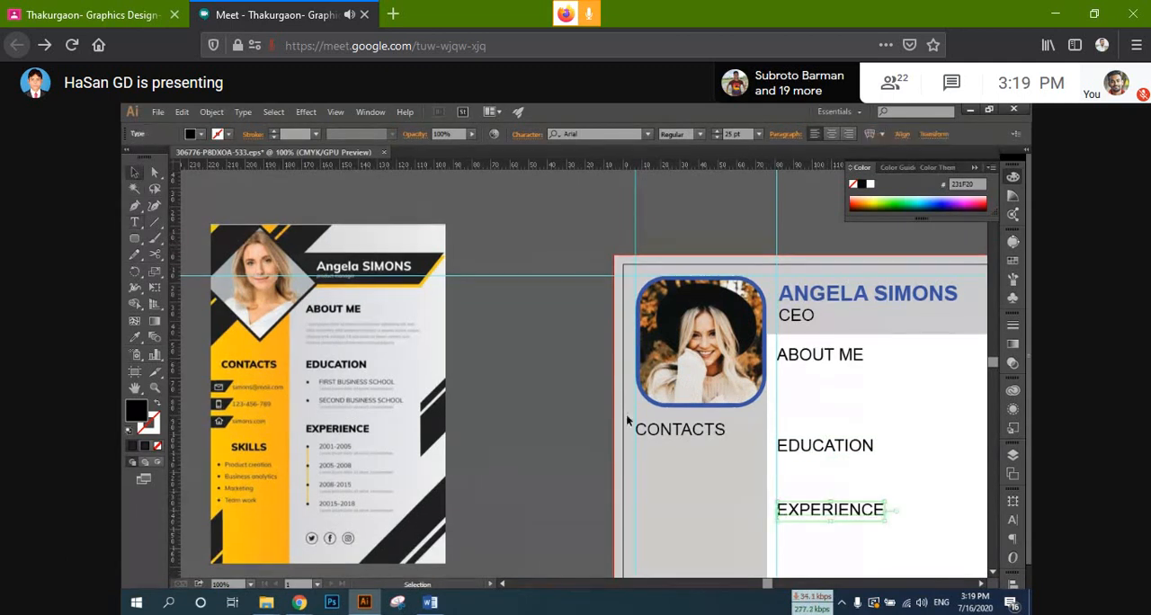
Step: Duplicate the EXPERIENCE heading straight down in the main column, level with the SKILLS heading in the sidebar
scroll(629, 415, "down", 3)
scroll(692, 441, "down", 1)
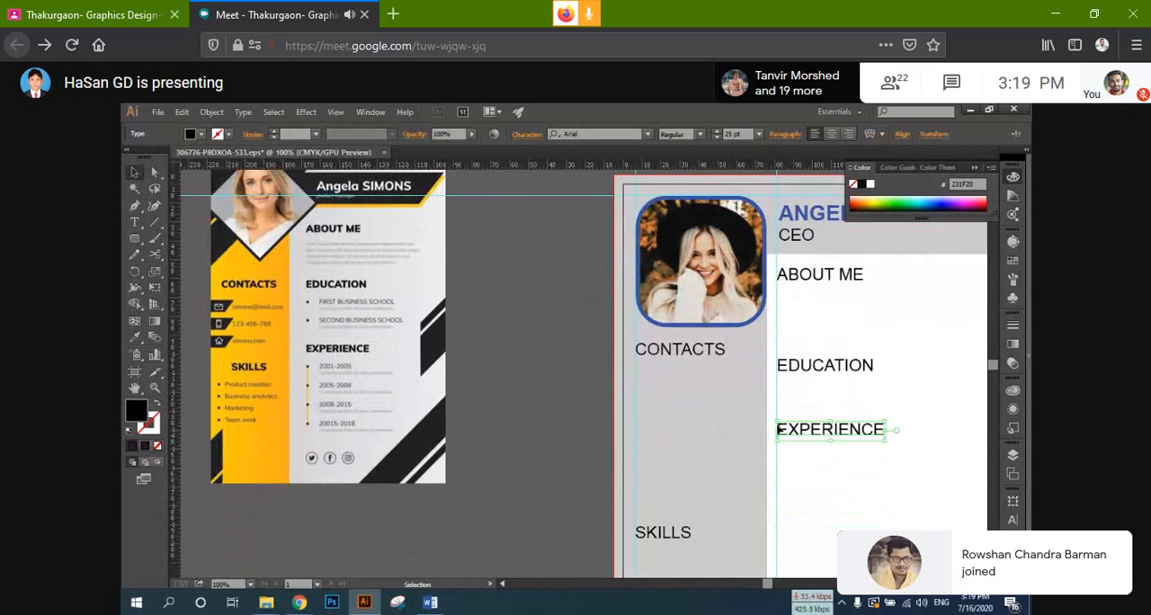
left_click_drag(778, 428, 547, 365)
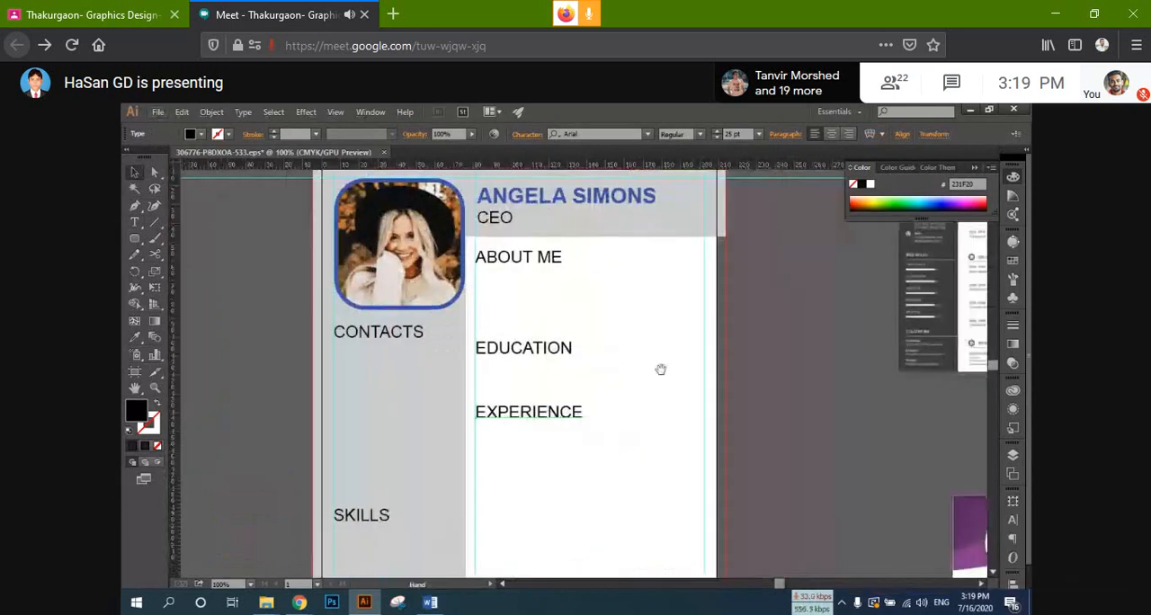
left_click_drag(660, 369, 678, 336)
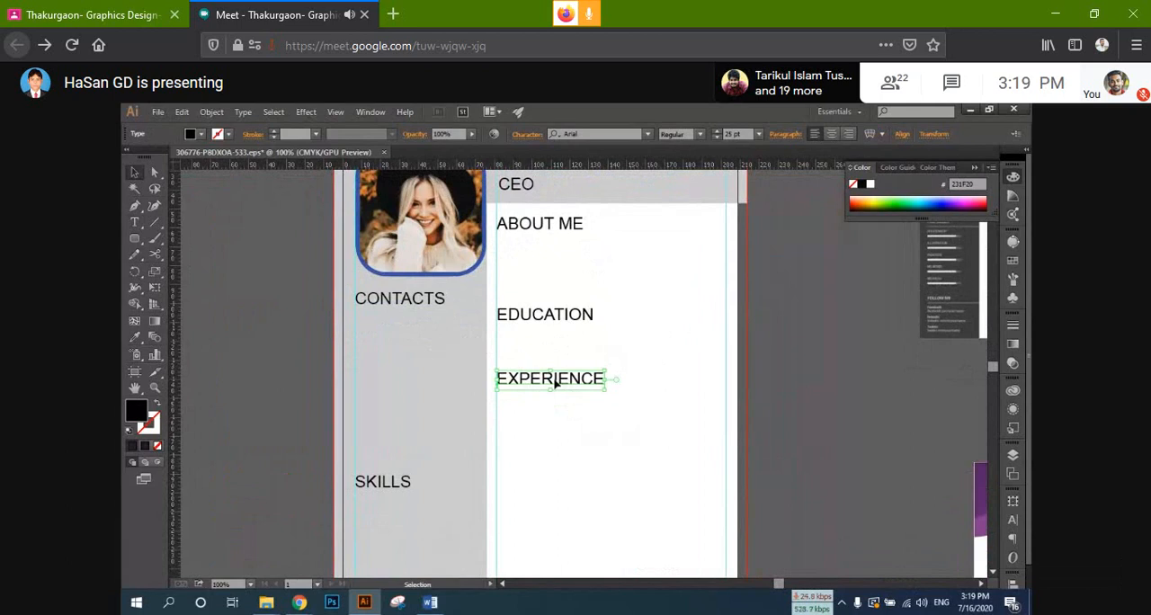
left_click_drag(555, 382, 550, 483)
key("space")
left_click_drag(613, 443, 508, 459)
Step: Change the text of the lower EXPERIENCE copy to REFERENCES
double_click(455, 477)
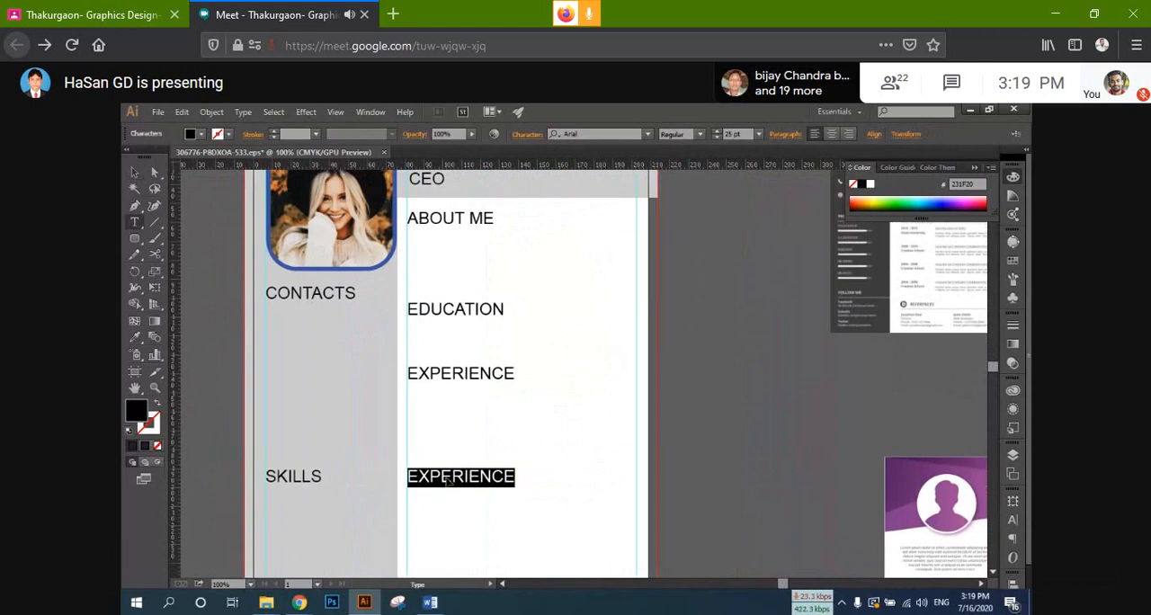
type("RE")
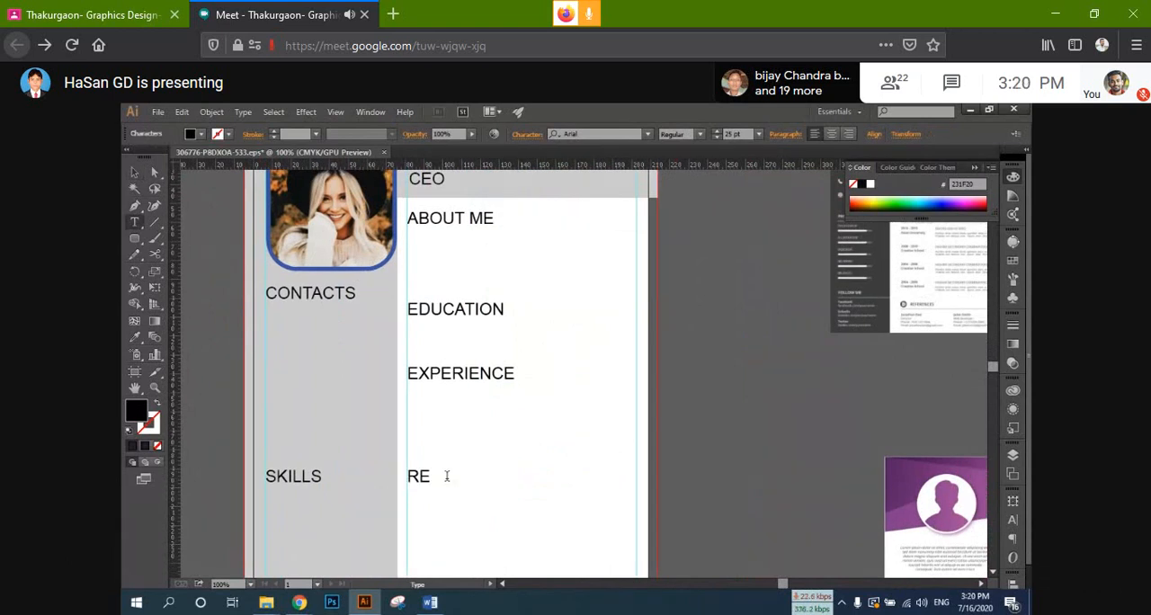
type("FE")
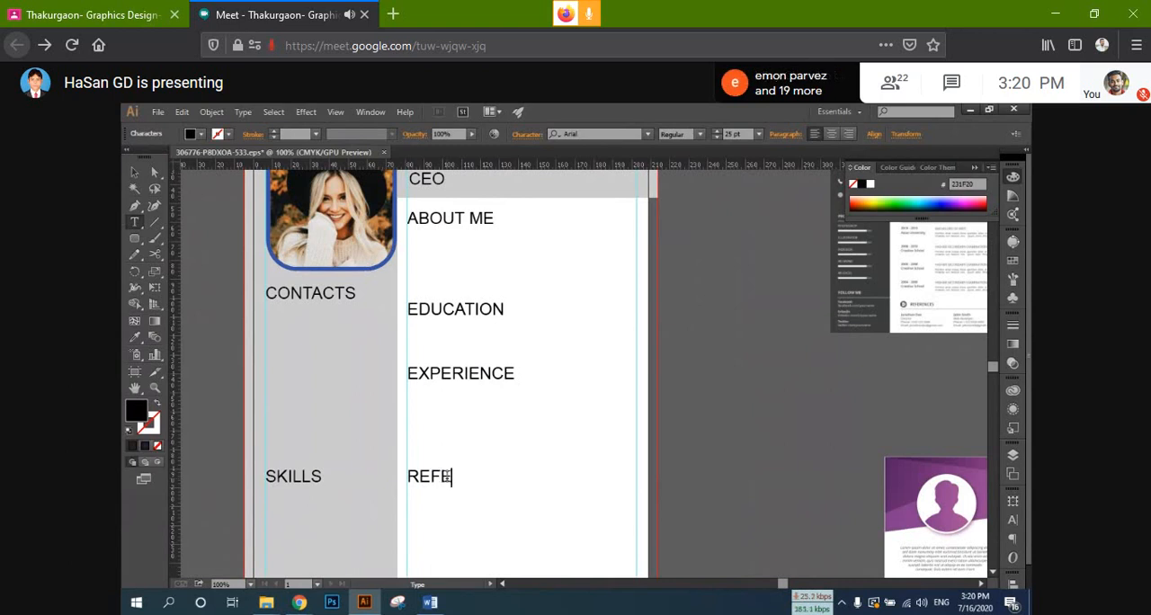
type("REC")
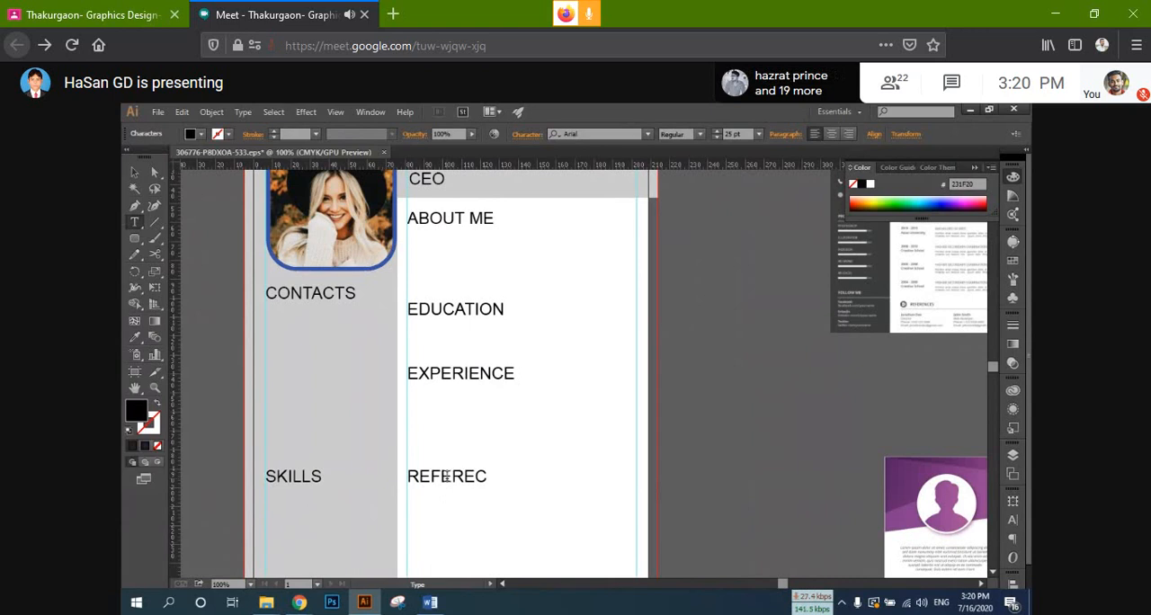
type("ES")
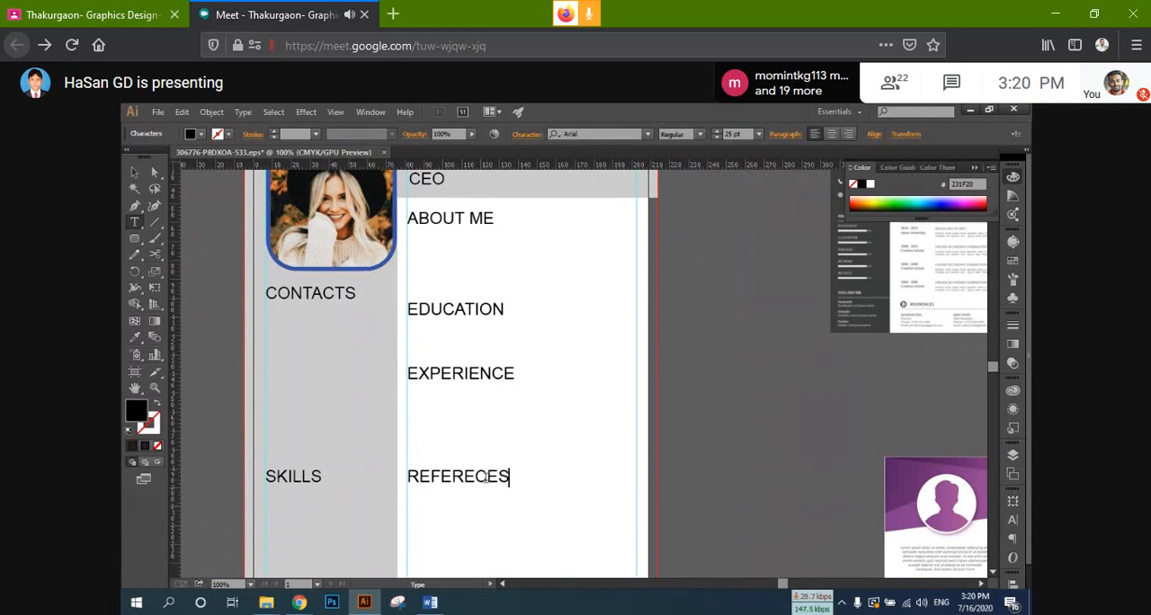
left_click_drag(487, 478, 474, 478)
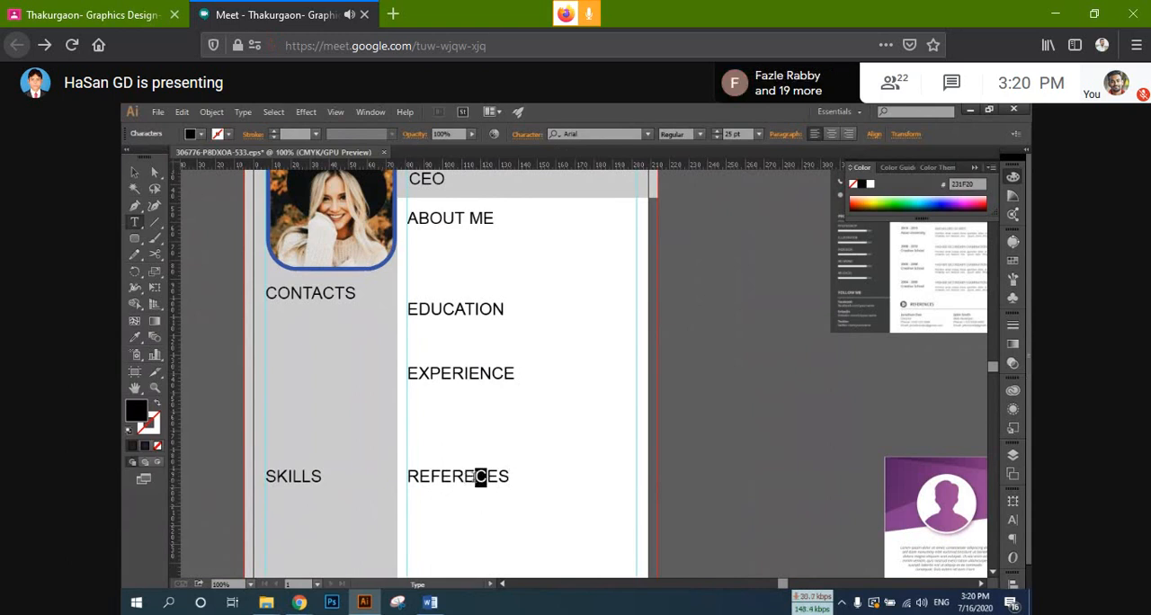
left_click(475, 477)
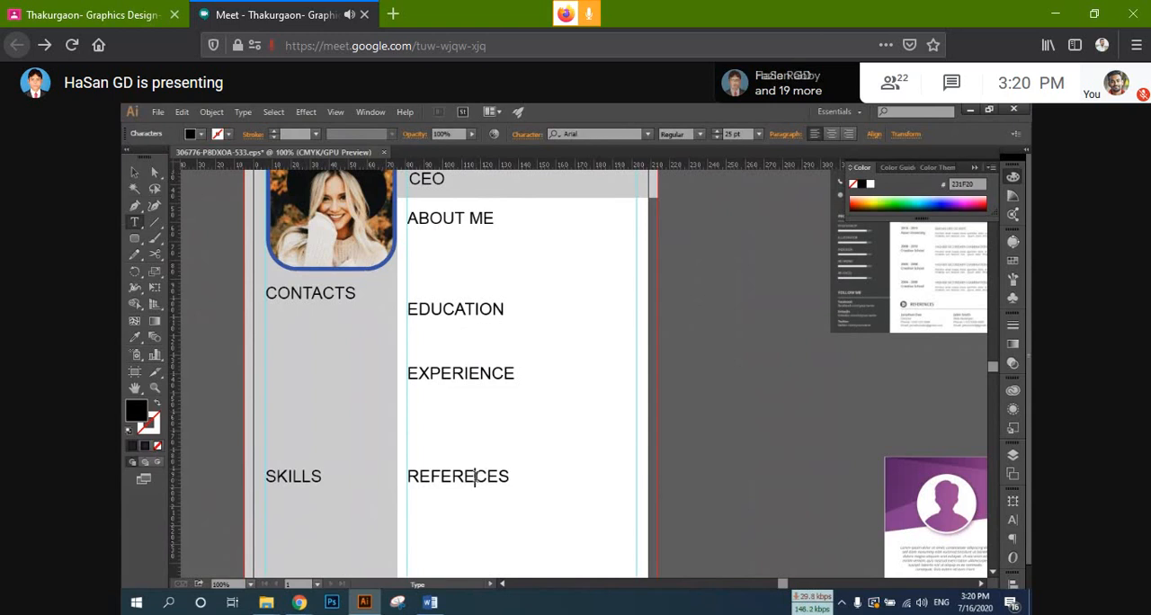
type("N")
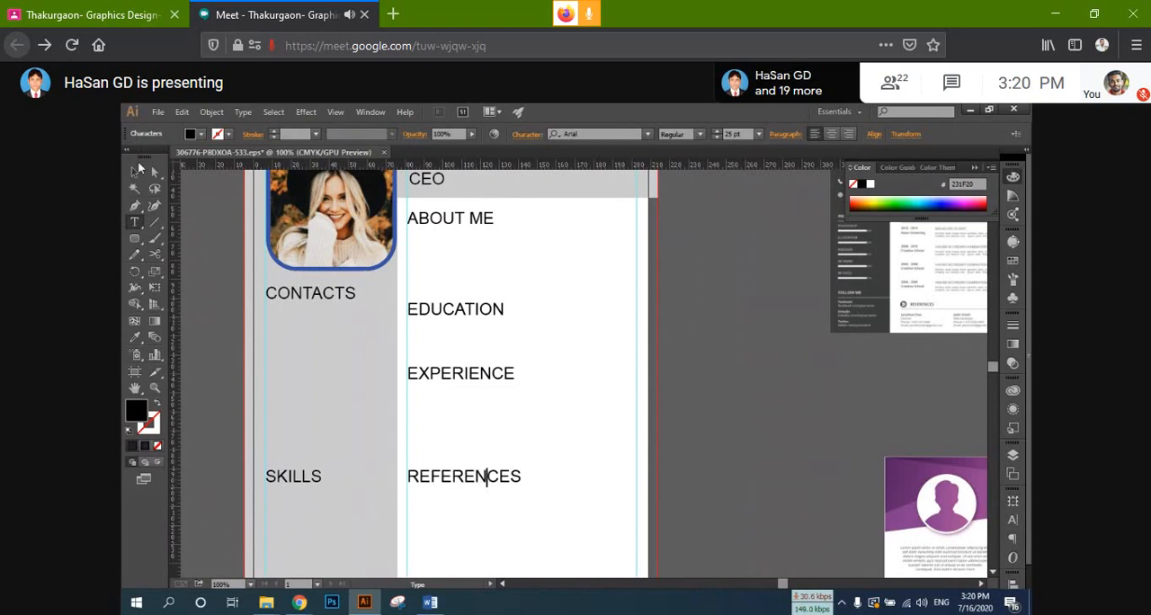
left_click(134, 171)
Step: Duplicate the REFERENCES heading straight down in the main column along the vertical guide
scroll(416, 359, "down", 3)
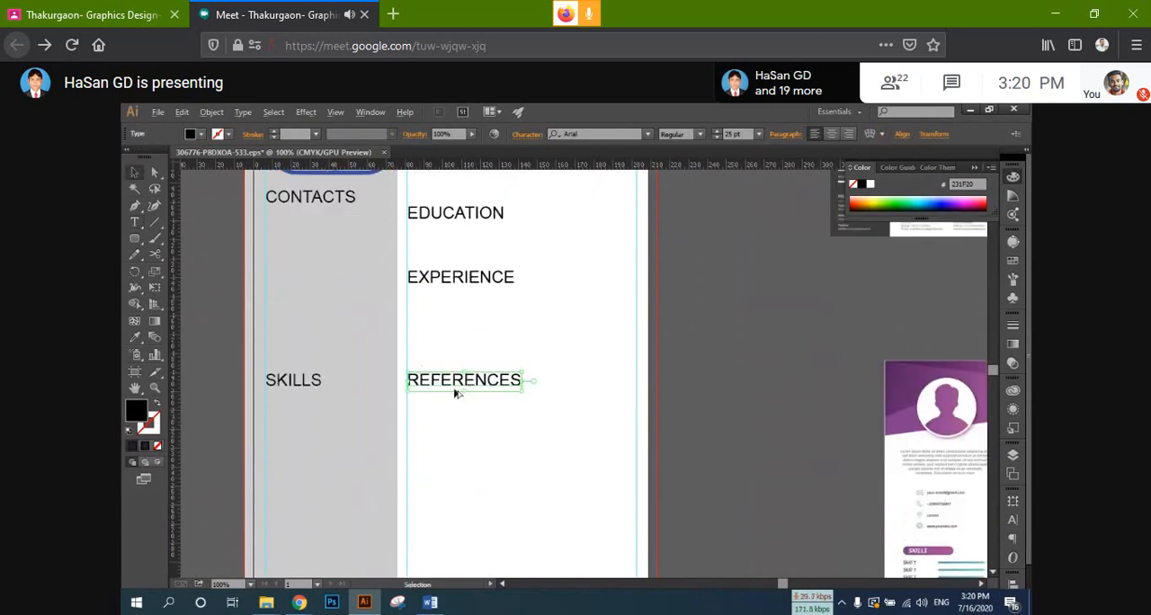
left_click_drag(455, 390, 455, 478)
key("shift")
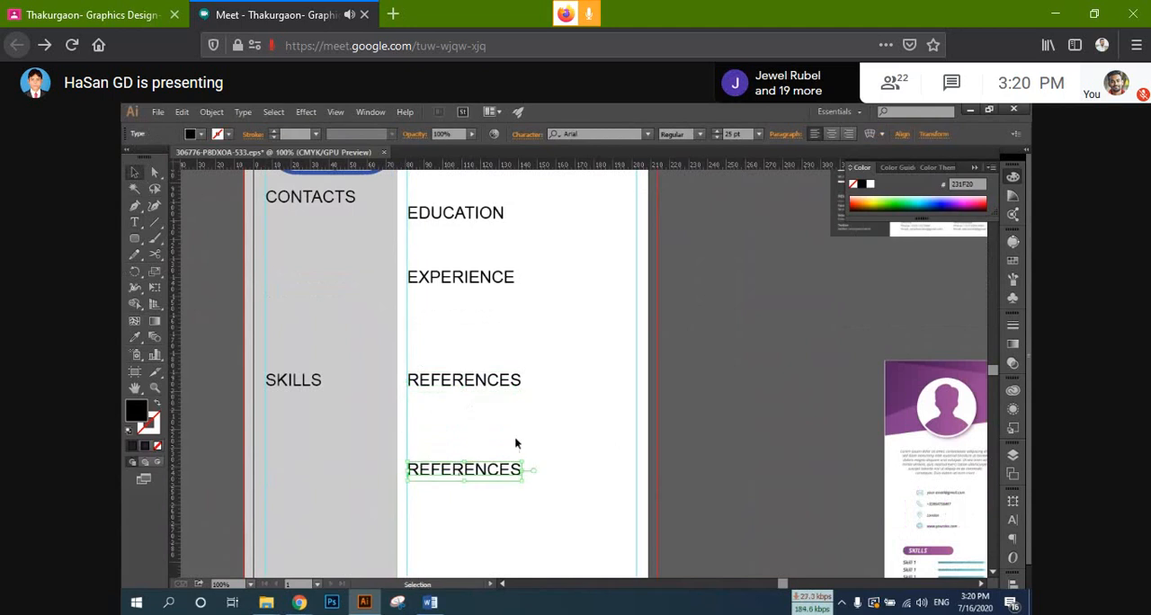
scroll(514, 436, "up", 2)
scroll(452, 469, "up", 2)
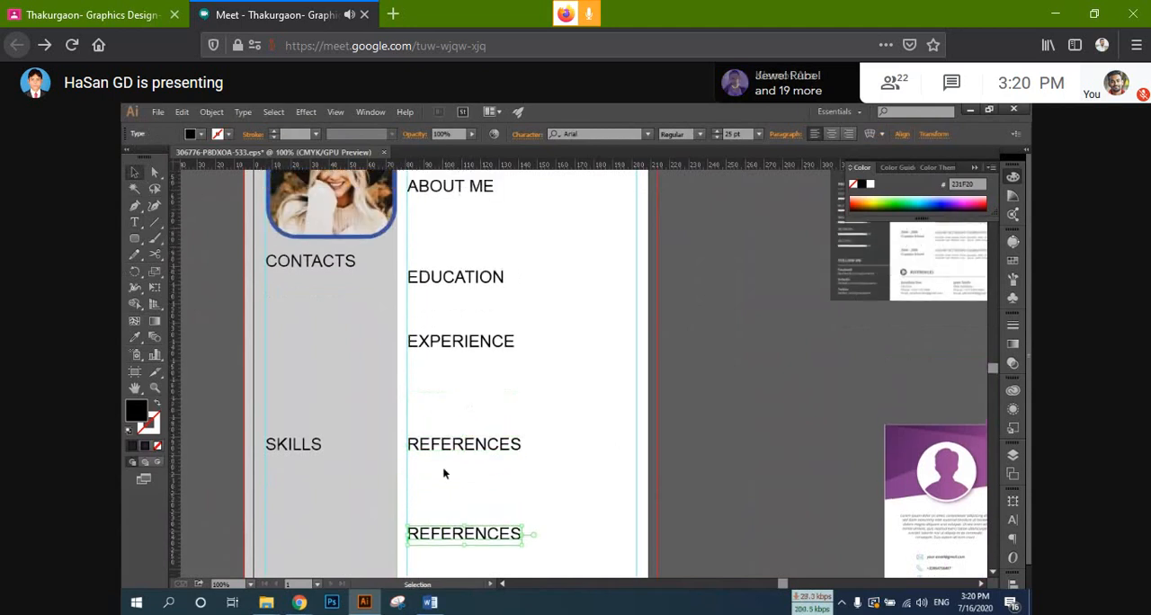
scroll(454, 475, "up", 2)
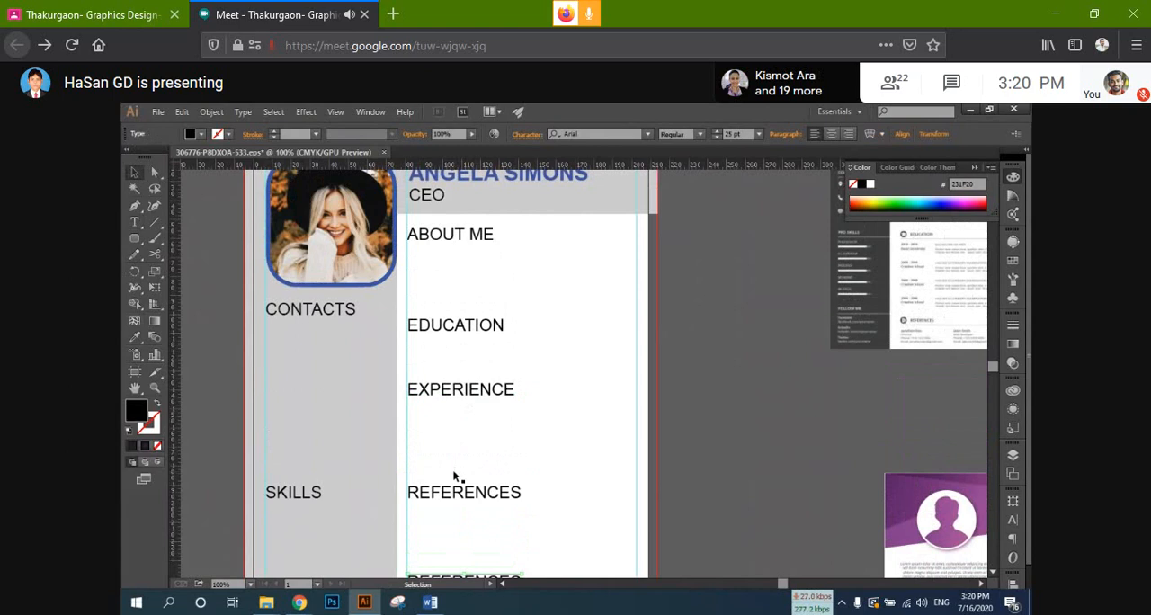
scroll(449, 468, "up", 2)
scroll(432, 522, "down", 5)
Step: Change the text of the lower REFERENCES copy to FOLLOW ME
double_click(429, 536)
double_click(432, 532)
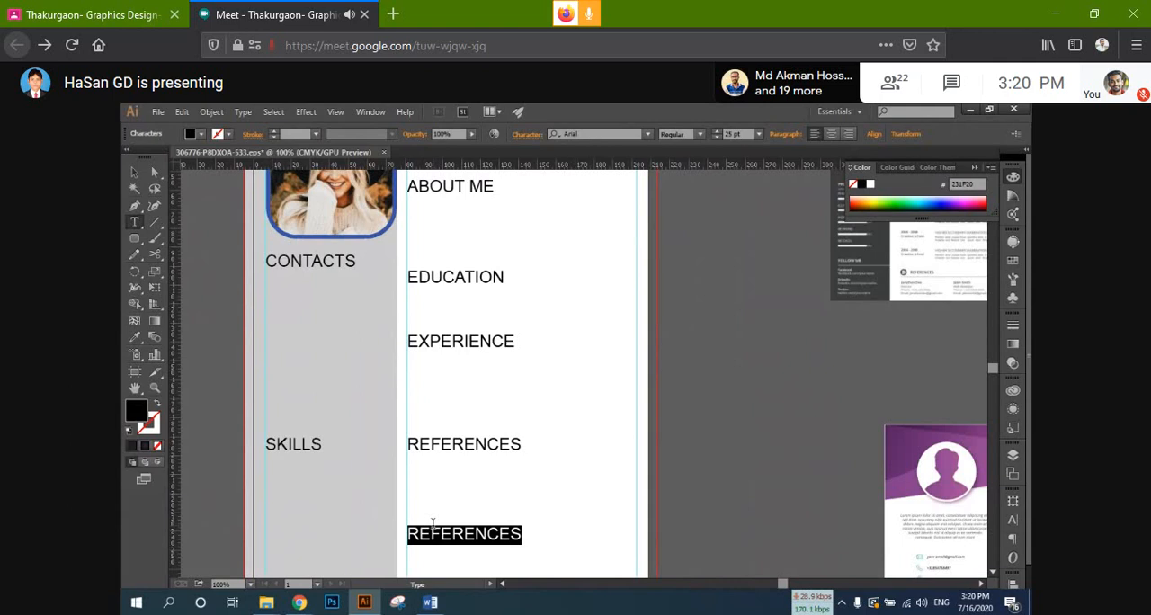
type("FOLL")
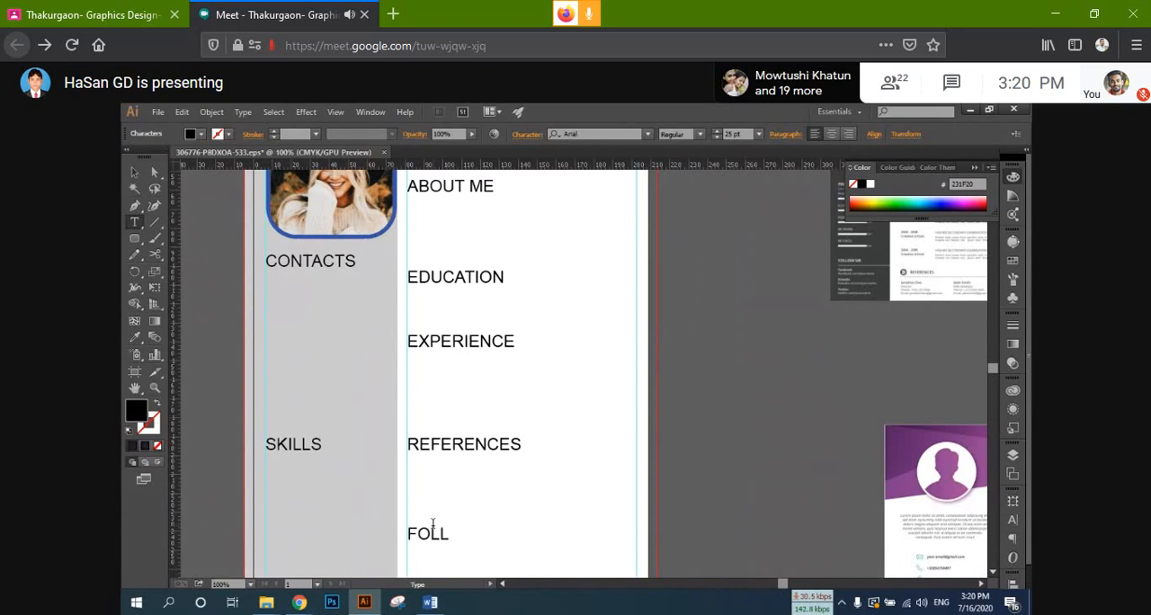
type("O")
type("W")
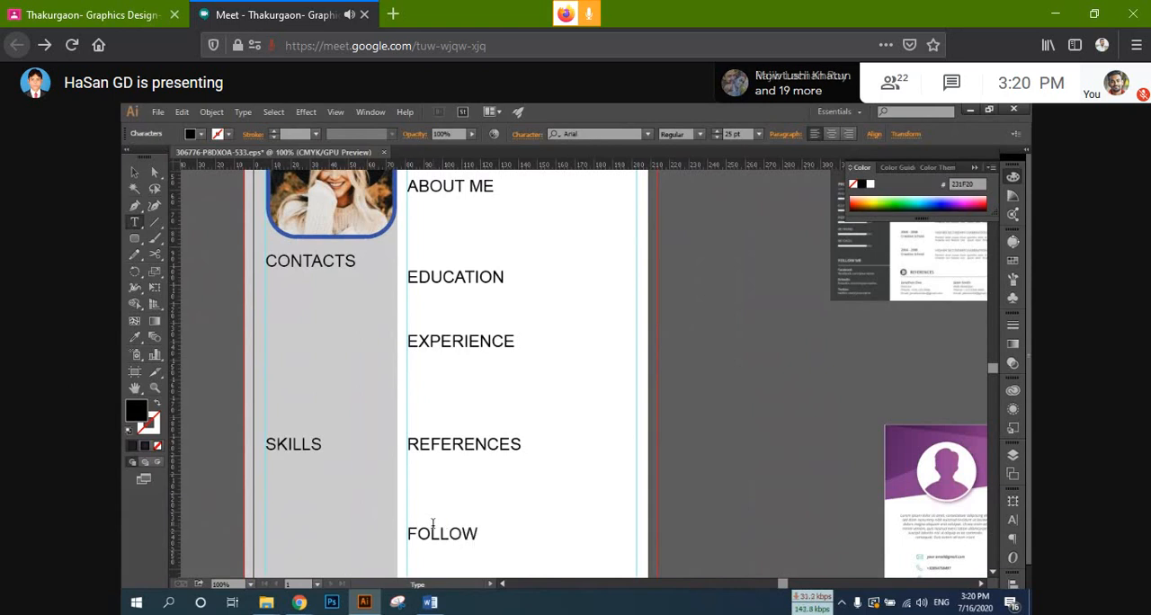
type(" ME")
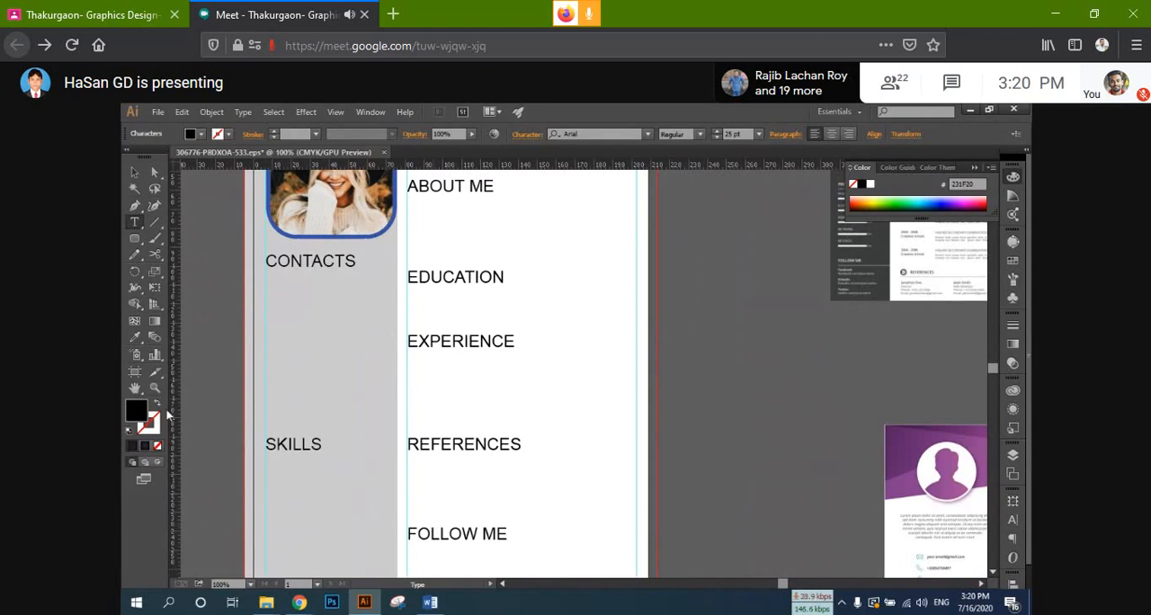
left_click(135, 175)
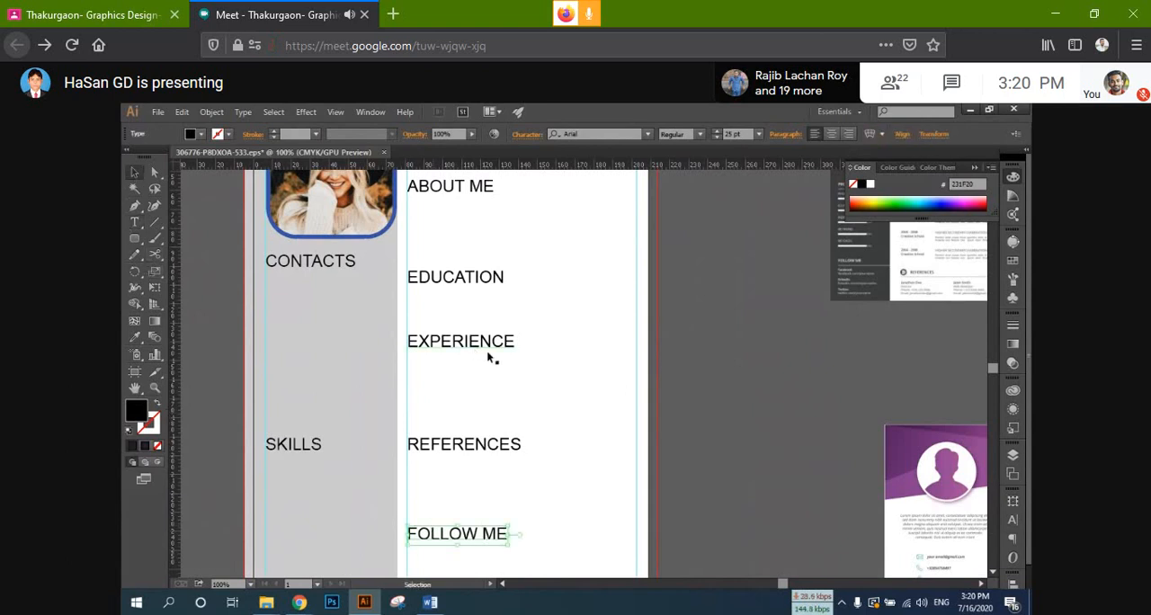
Step: Set the font size of all main-column section headings plus CONTACTS and SKILLS in the sidebar to 18 pt
scroll(487, 350, "down", 2)
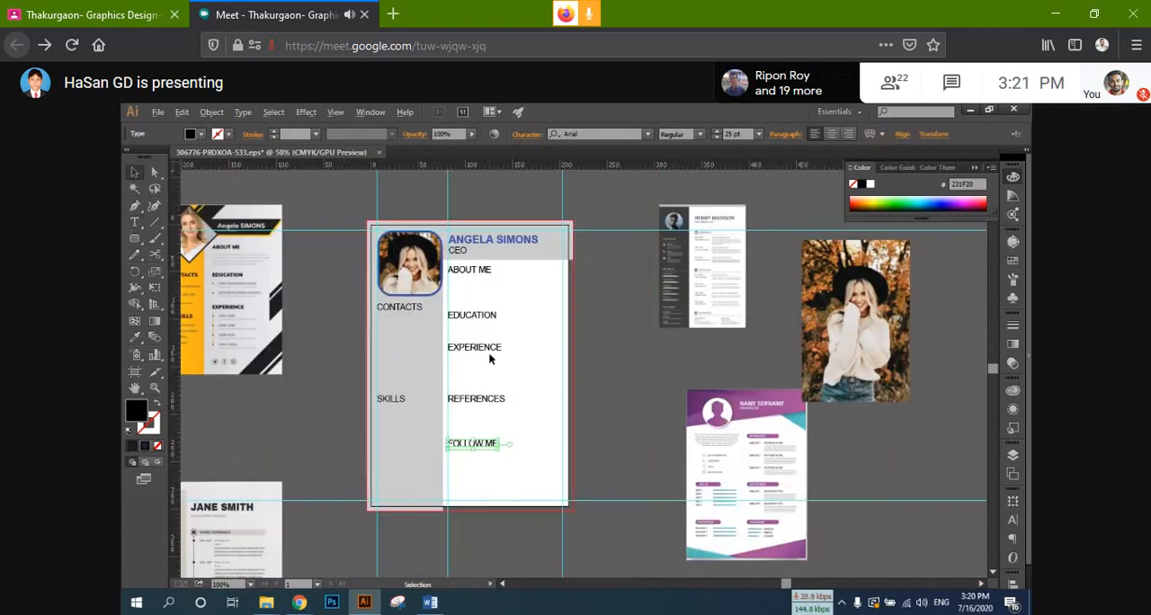
scroll(488, 352, "down", 1)
left_click(543, 429)
left_click_drag(541, 443, 558, 311)
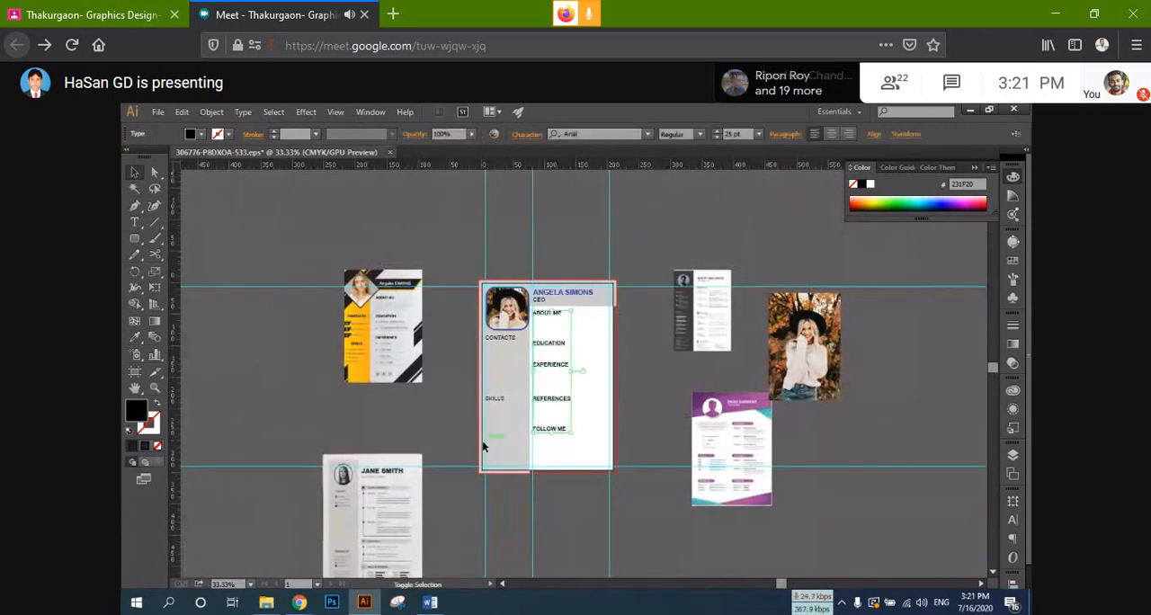
left_click_drag(481, 441, 512, 335)
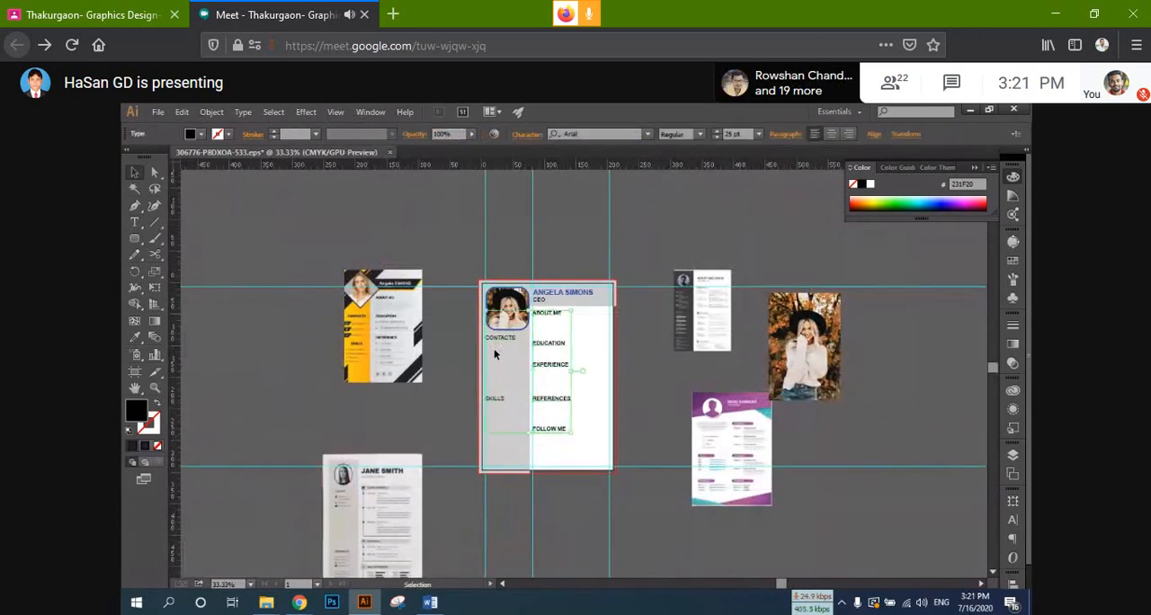
left_click(732, 134)
type("18")
key("Return")
left_click(657, 379)
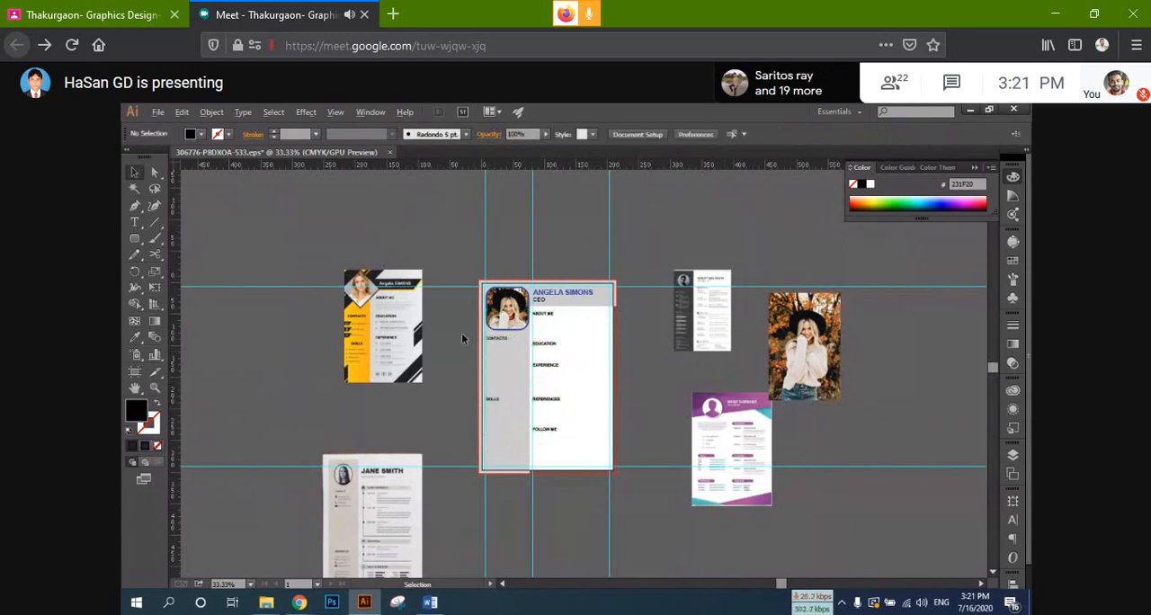
Step: Move the CONTACTS heading slightly straight up in the sidebar, closer to the portrait frame
scroll(462, 338, "up", 3)
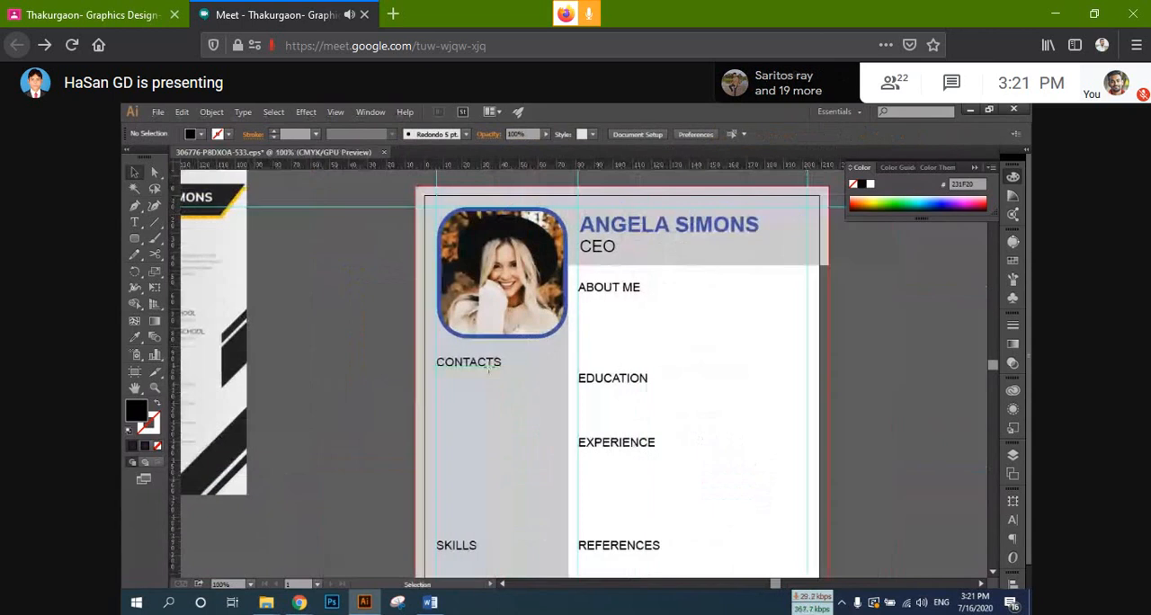
left_click(460, 376)
left_click(489, 369)
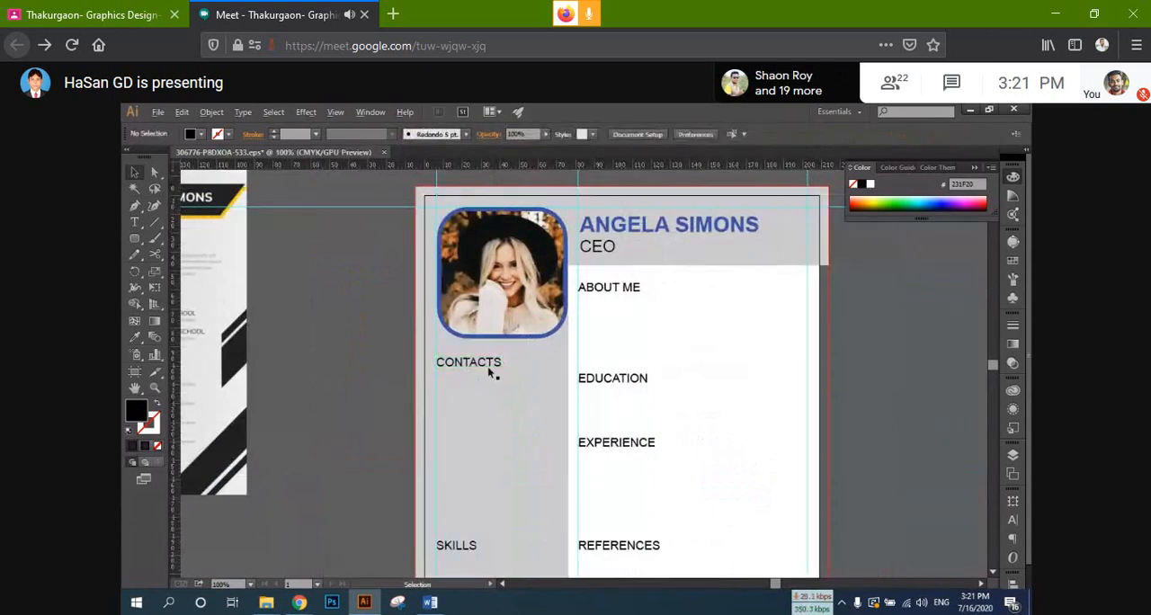
scroll(490, 371, "up", 2)
left_click_drag(449, 353, 448, 335)
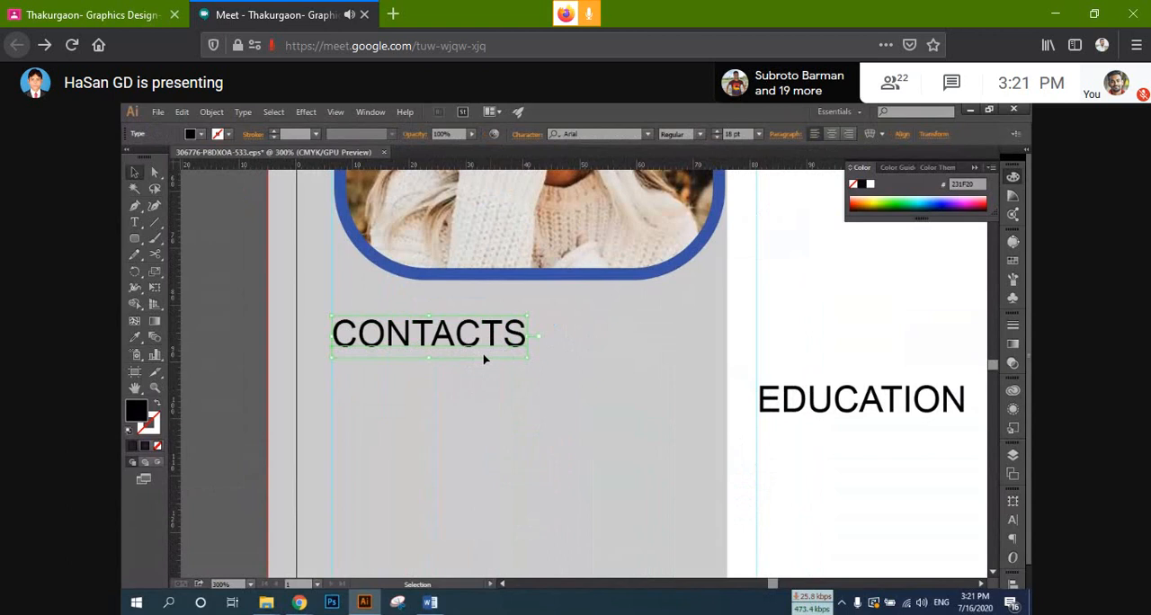
Step: Draw a thin horizontal black rectangle just below CONTACTS, from the vertical guide to the grey sidebar's inner edge
left_click(157, 321)
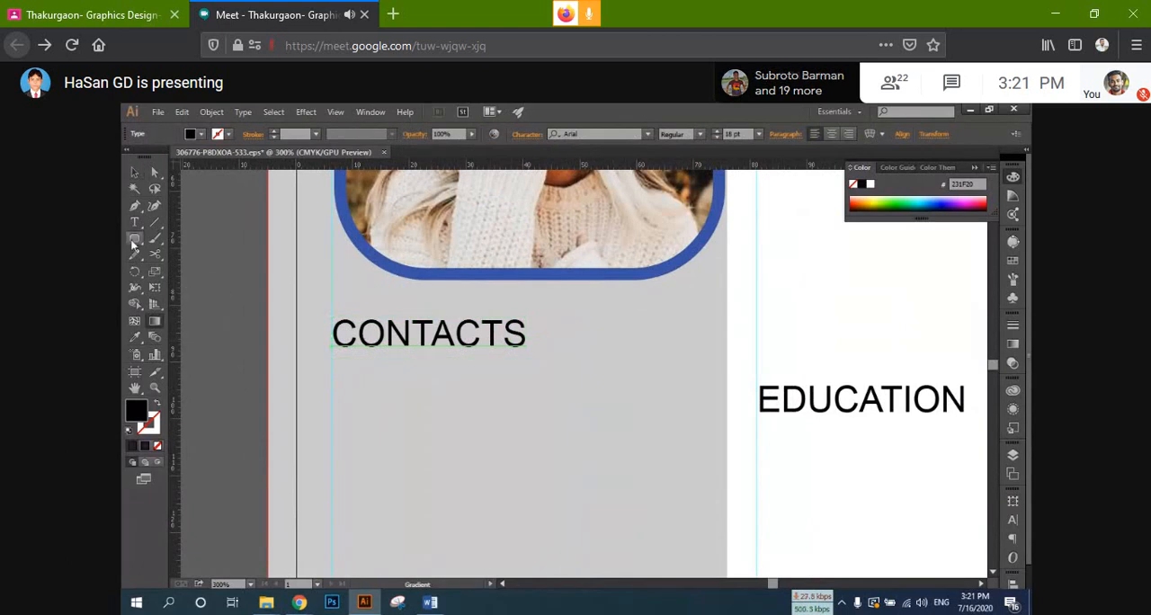
left_click_drag(134, 238, 171, 236)
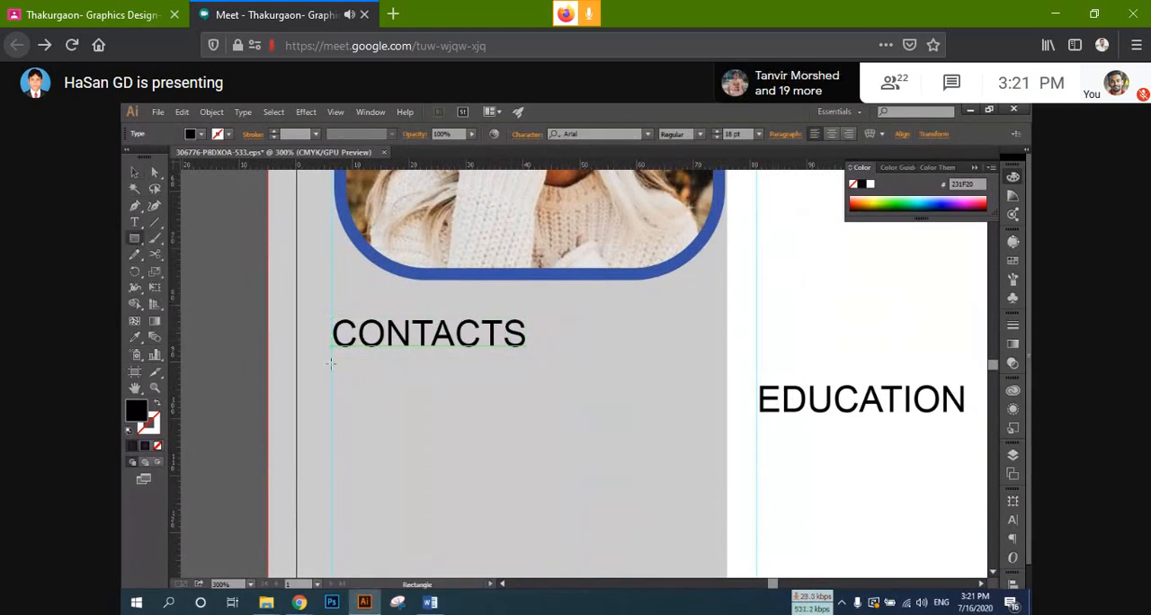
left_click_drag(331, 363, 727, 392)
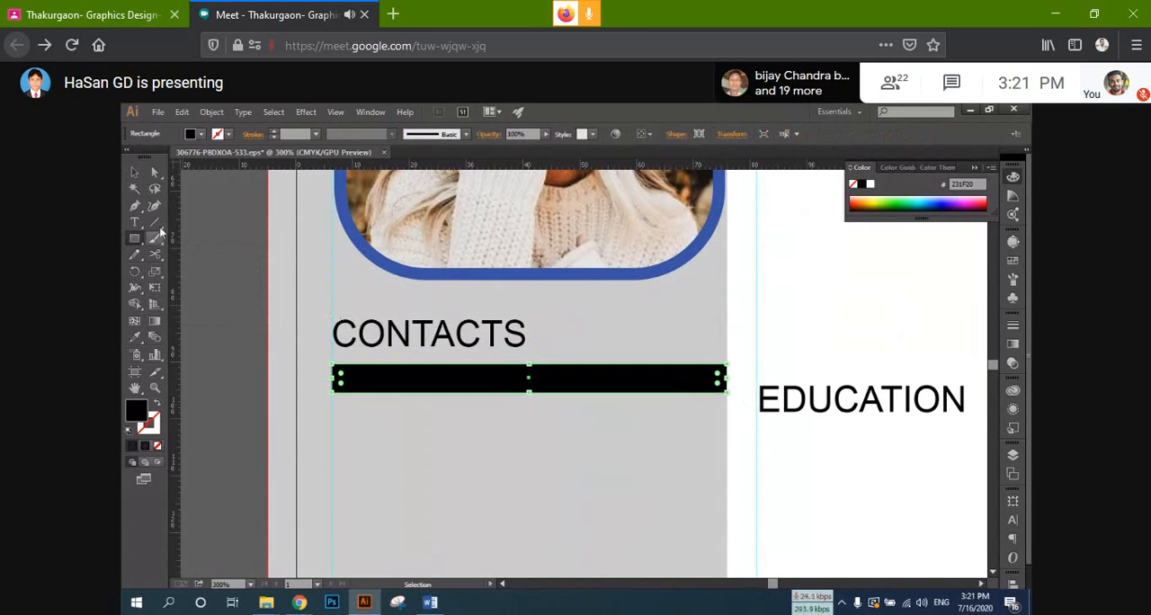
Step: Draw a tall narrow rectangle on the empty pasteboard beside the grey sidebar
left_click(199, 136)
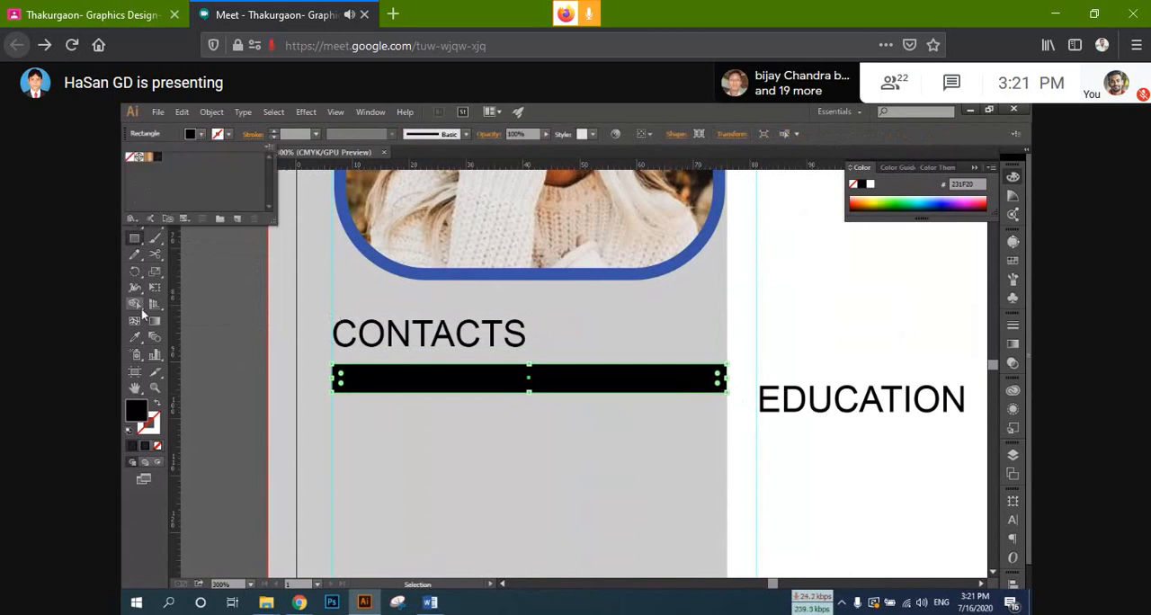
left_click(525, 108)
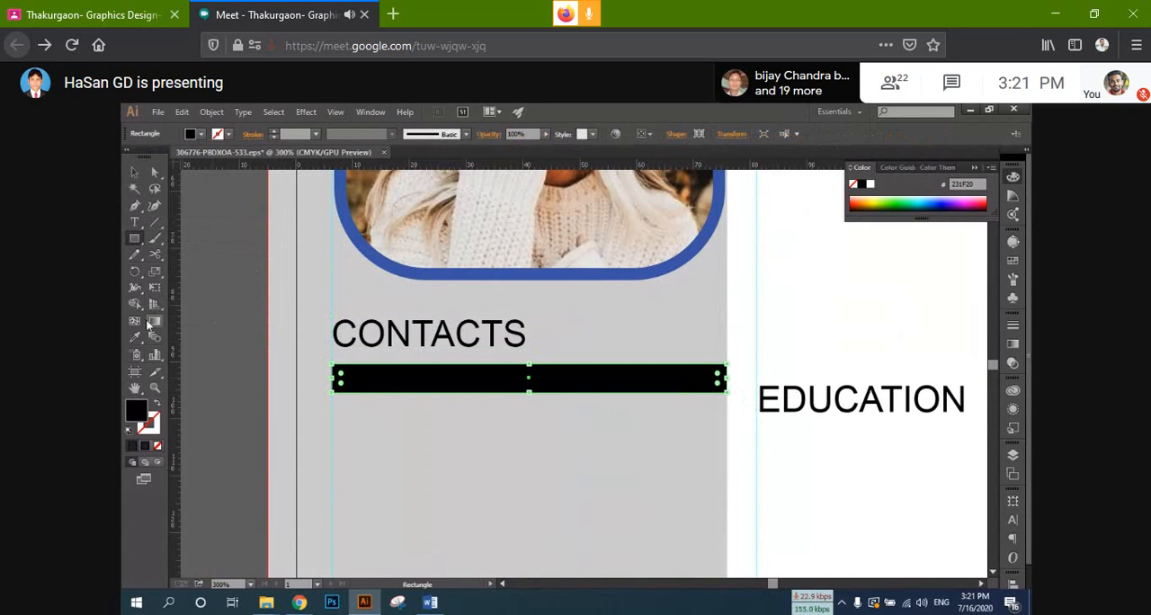
left_click(135, 239)
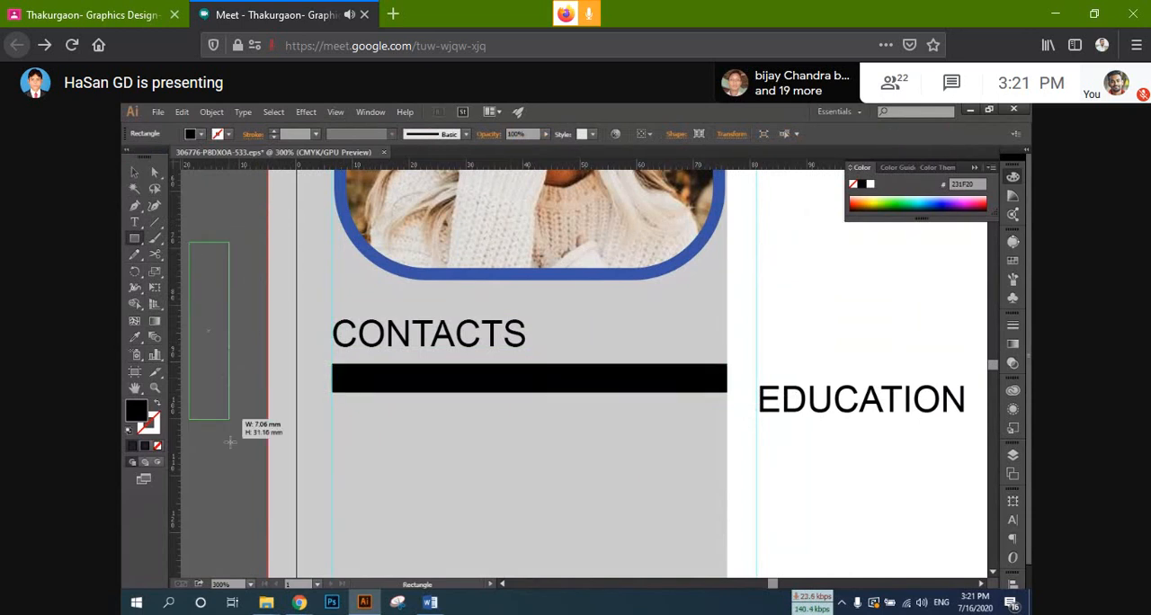
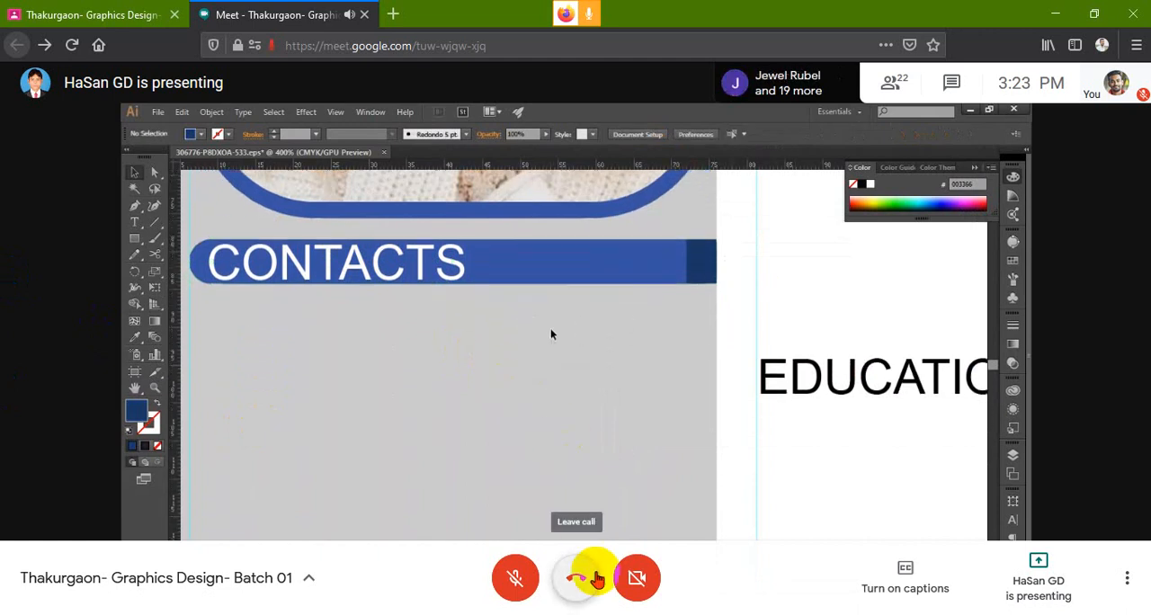
Step: Leave the video meeting and rejoin it with the camera turned off
left_click(596, 578)
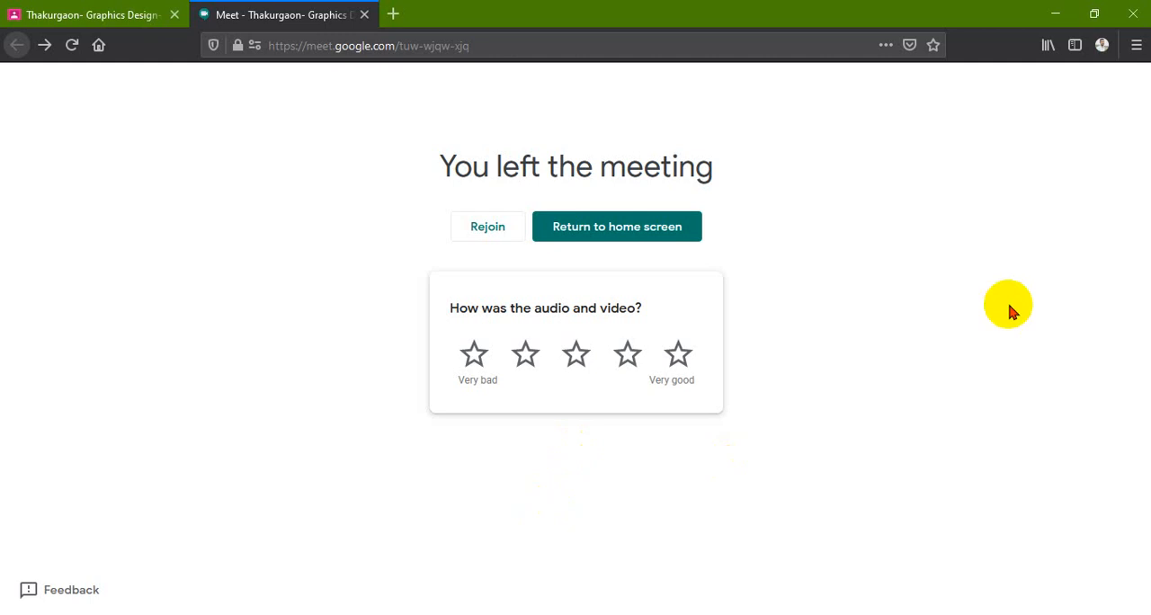
left_click(491, 228)
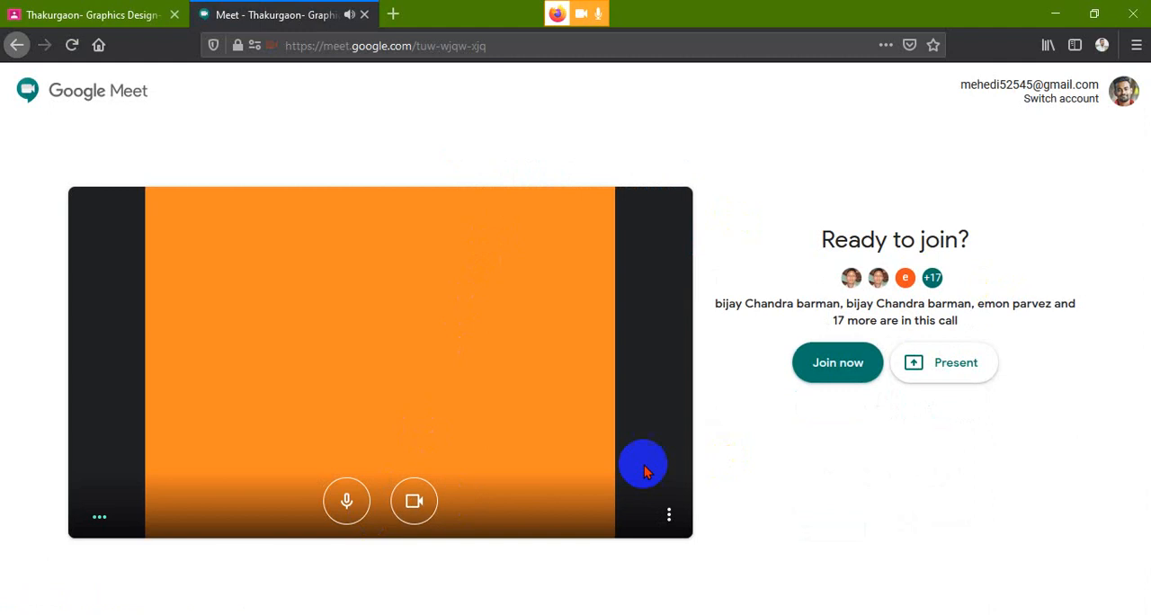
left_click(825, 385)
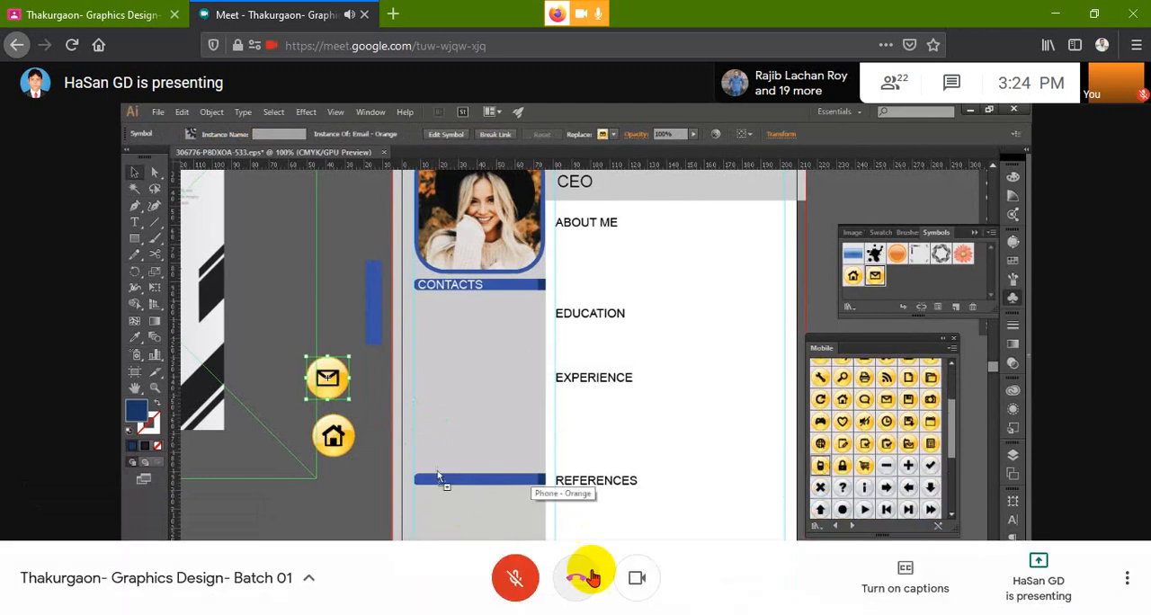
left_click(647, 584)
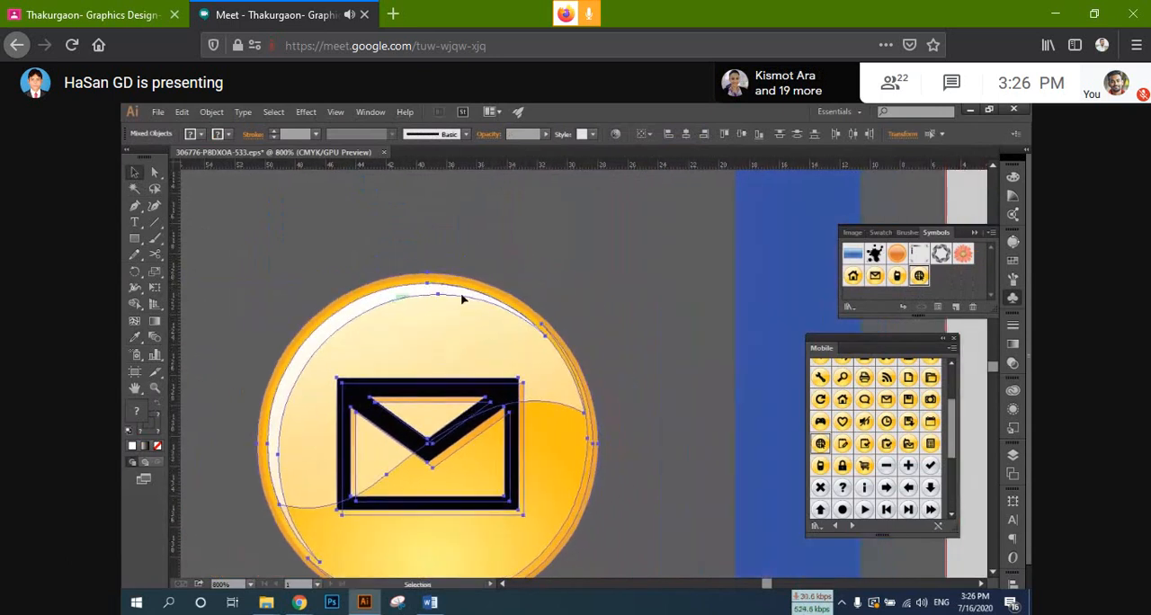
Step: Recolour the envelope icon's outer circle with the blue sampled from the tall vertical bar, using the Eyedropper
left_click(137, 338)
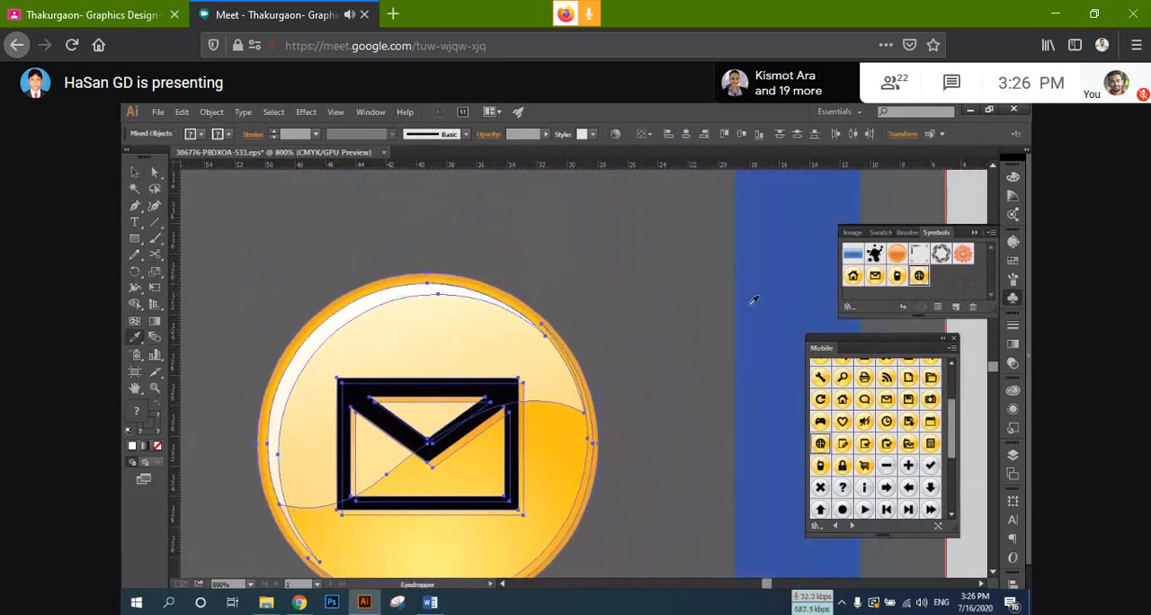
left_click(154, 171)
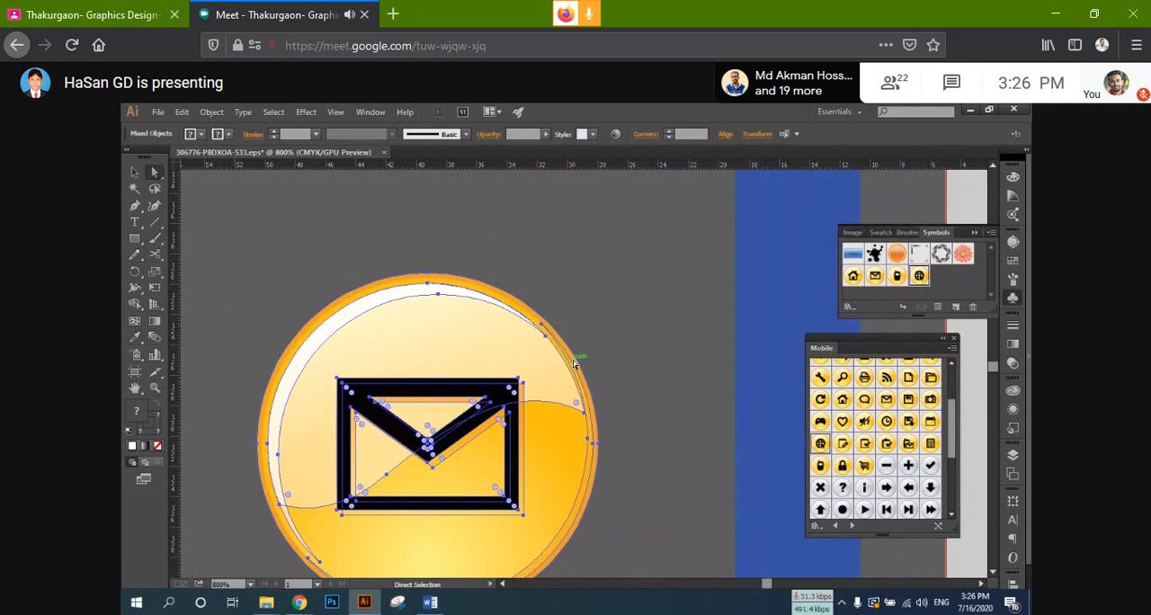
left_click(573, 361)
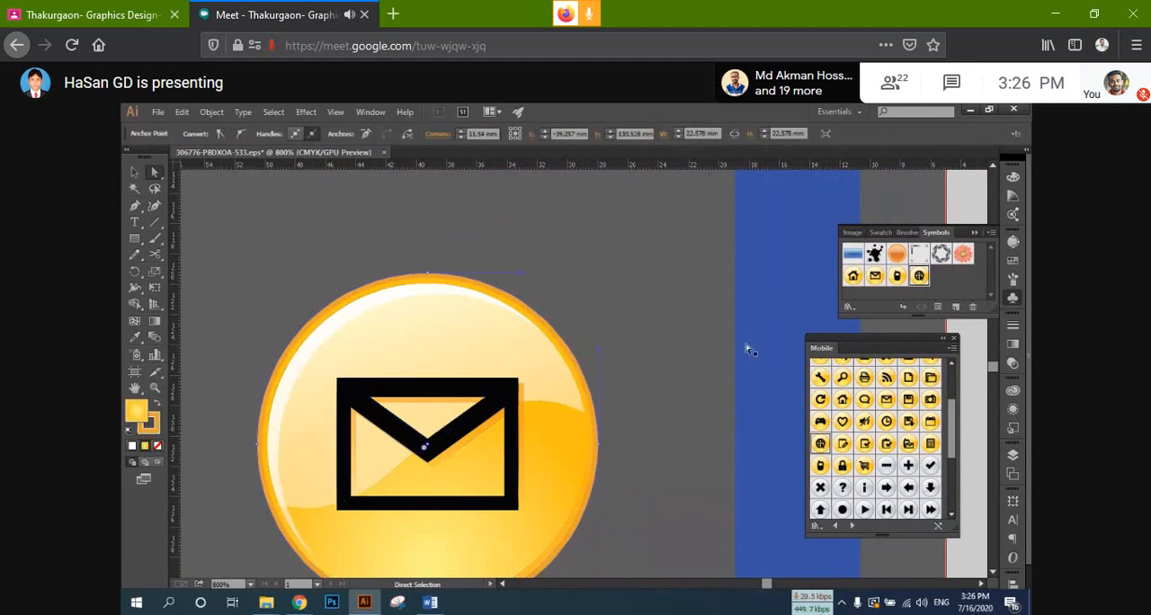
key("i")
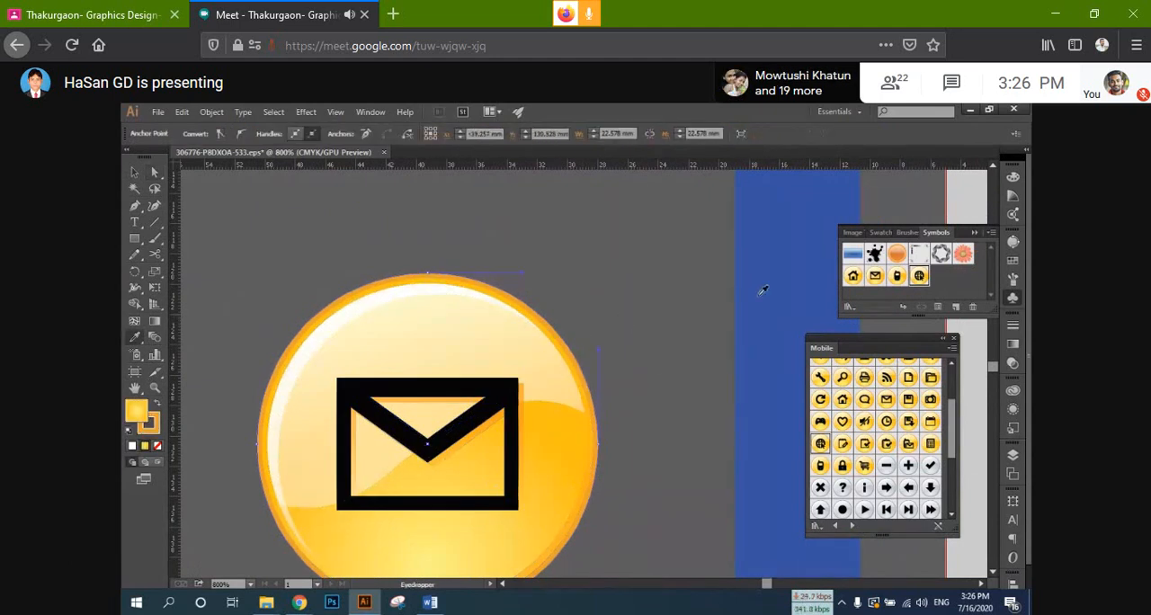
left_click(763, 290)
Step: Fill the black envelope shape in the mail icon with white
scroll(437, 373, "down", 5)
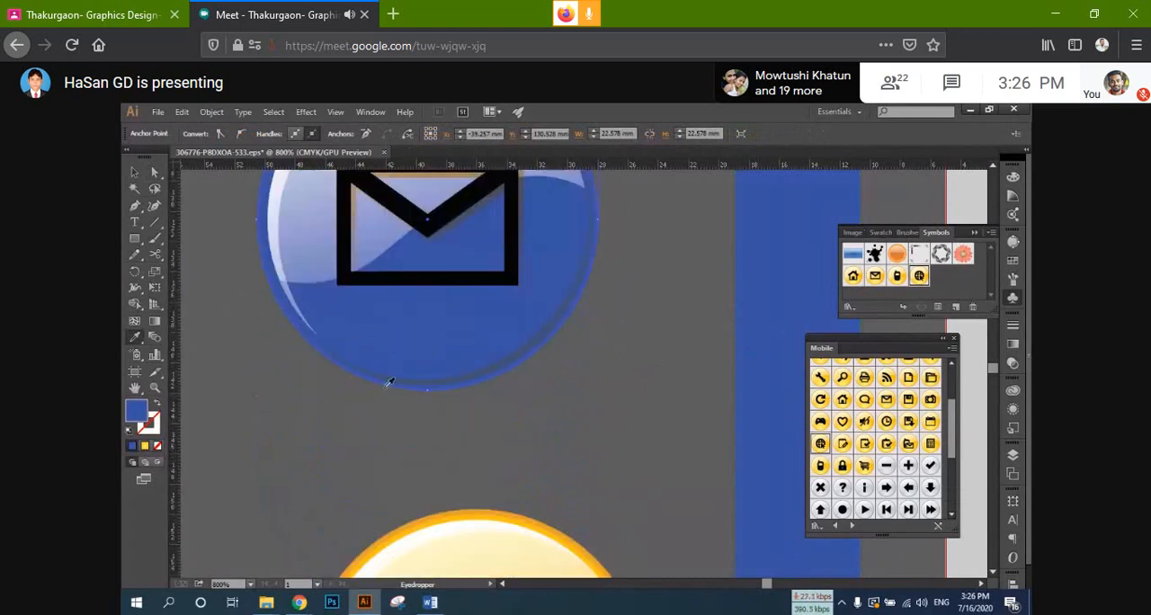
scroll(256, 303, "up", 2)
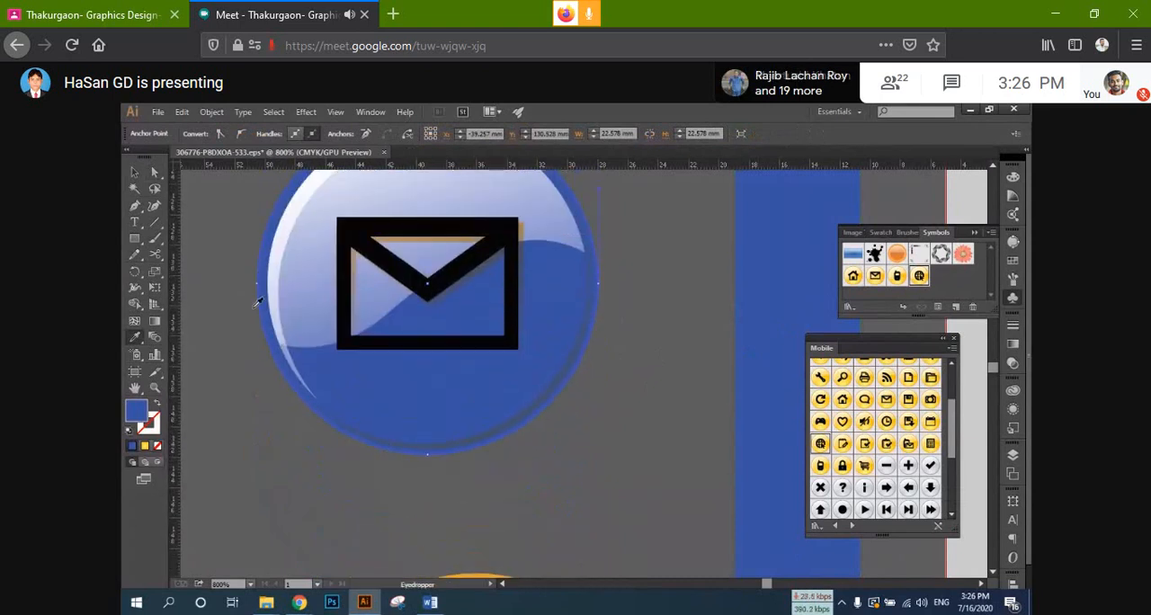
key("a")
left_click(514, 263)
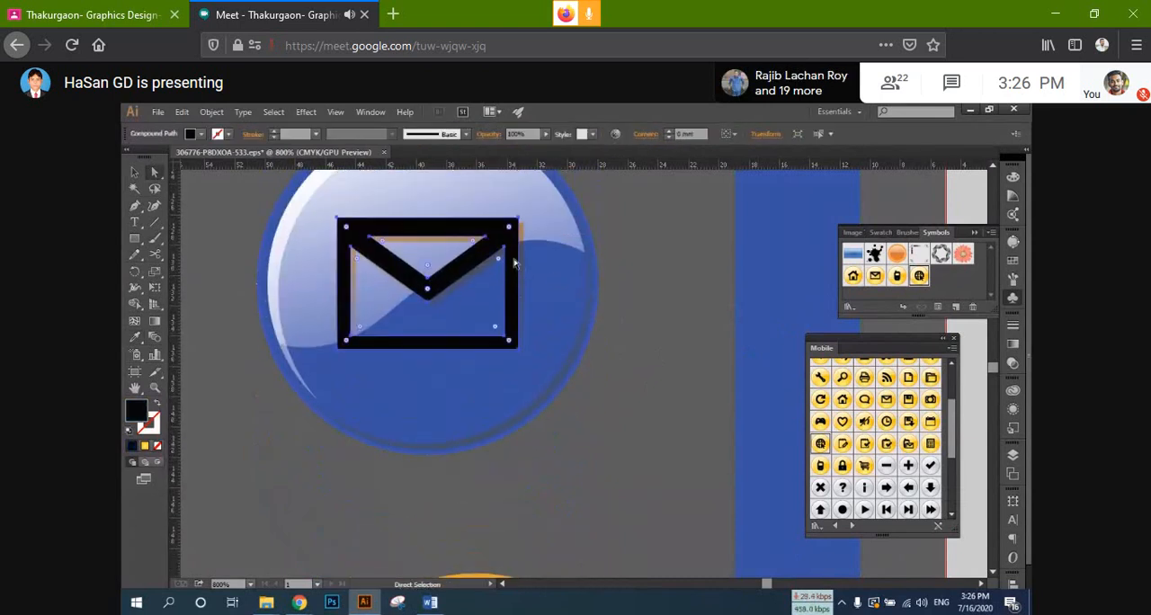
double_click(136, 410)
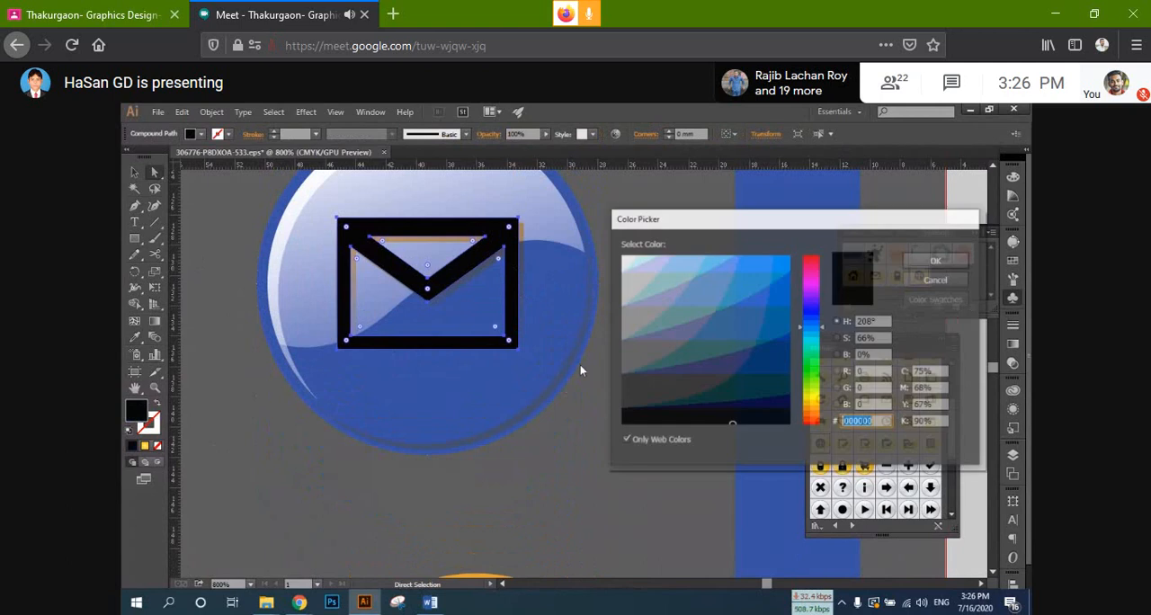
left_click(622, 258)
left_click(929, 261)
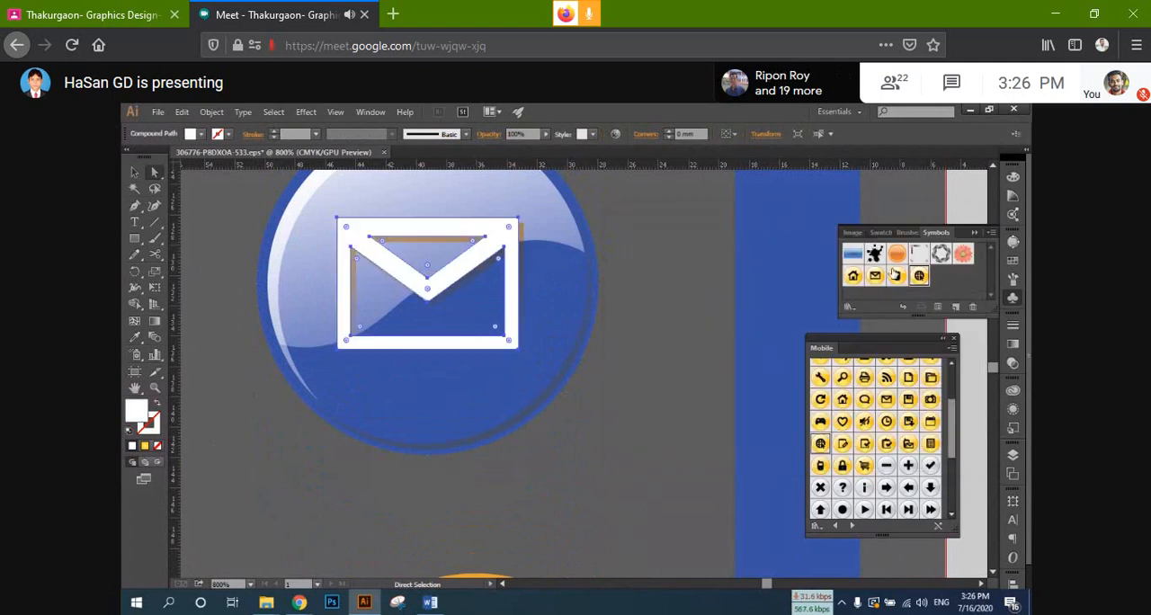
Step: Recolour the home icon's outer circle with the blue sampled from the tall vertical bar
scroll(393, 368, "down", 5)
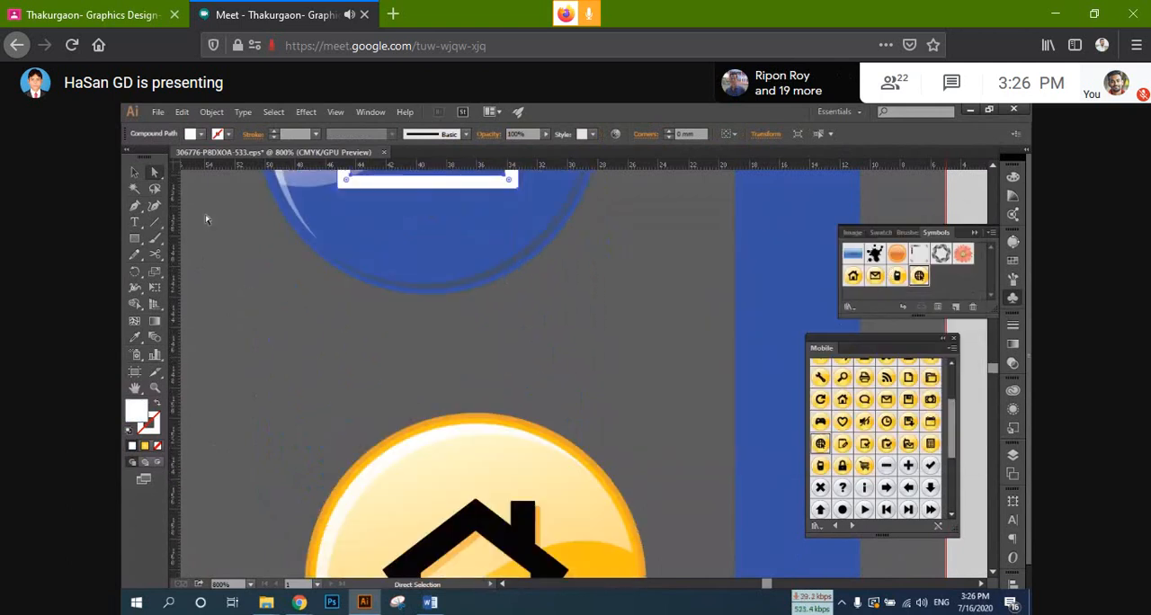
left_click(569, 441)
scroll(568, 441, "down", 3)
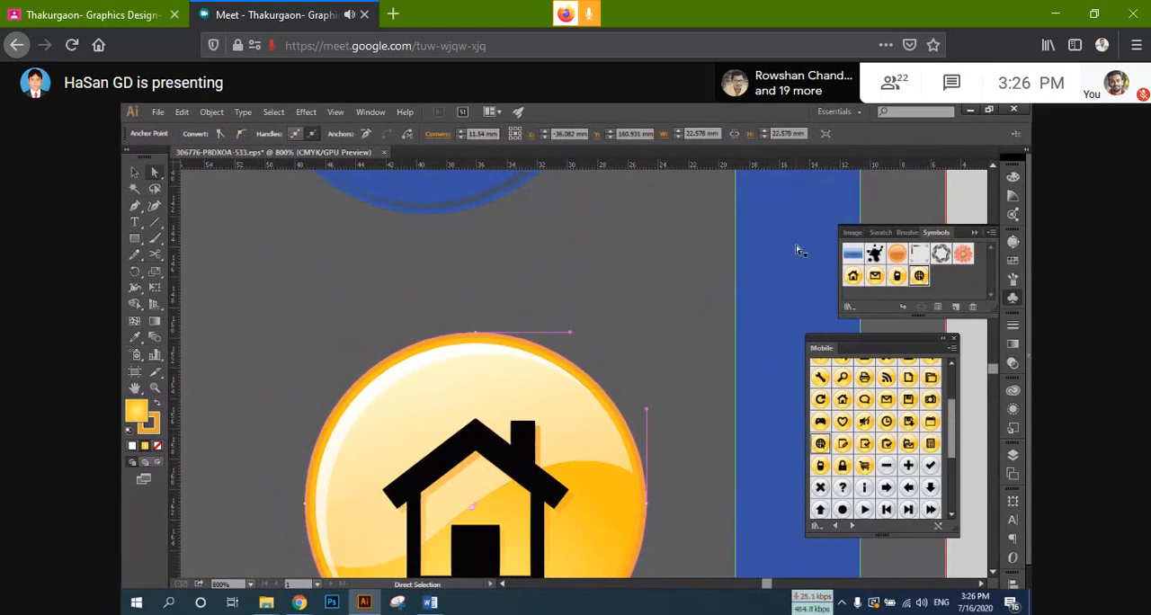
key("i")
left_click(800, 265)
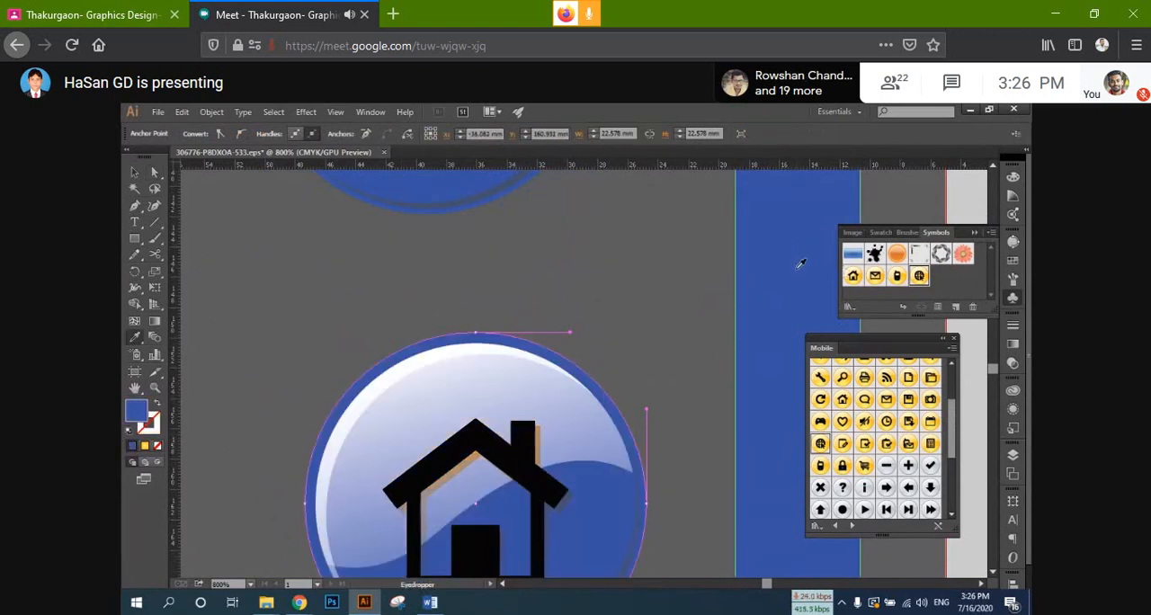
Step: Fill the black house shape in the home icon with white, FFFFFF
key("a")
scroll(553, 386, "down", 2)
left_click(517, 411)
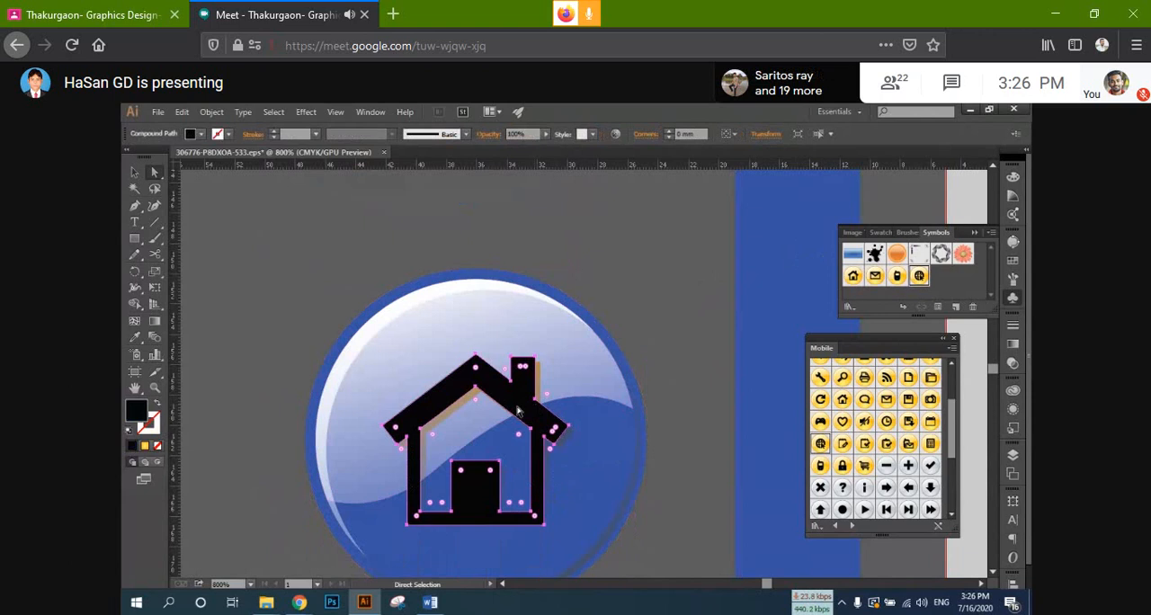
double_click(137, 411)
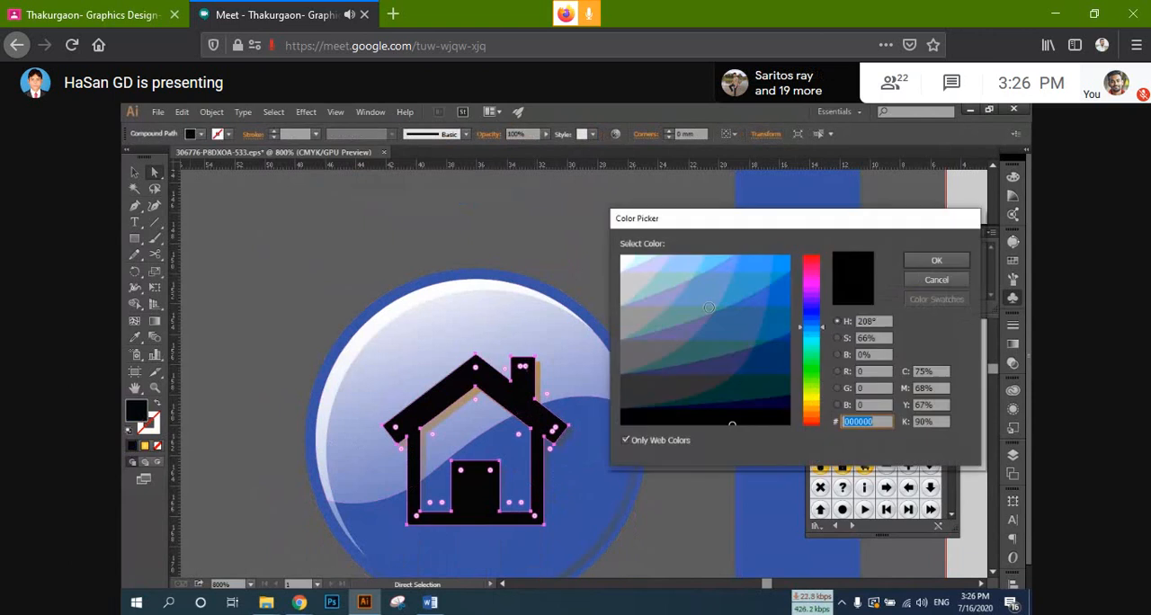
type("ffffff")
left_click(936, 260)
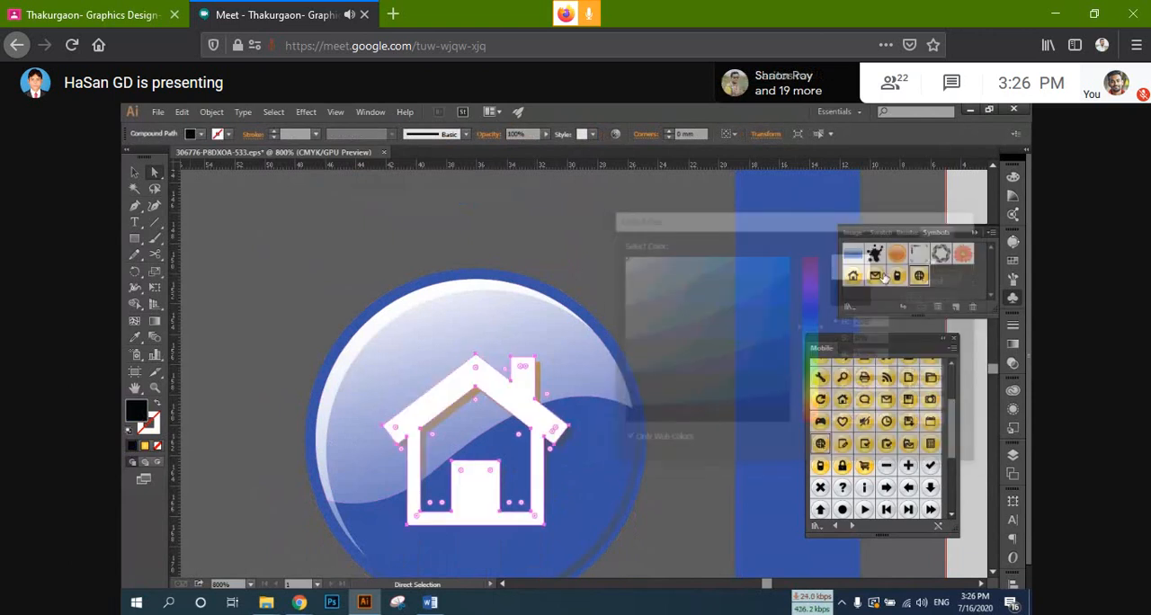
Step: Recolour the web icon's outer circle with the blue sampled from the tall vertical bar
scroll(603, 405, "down", 10)
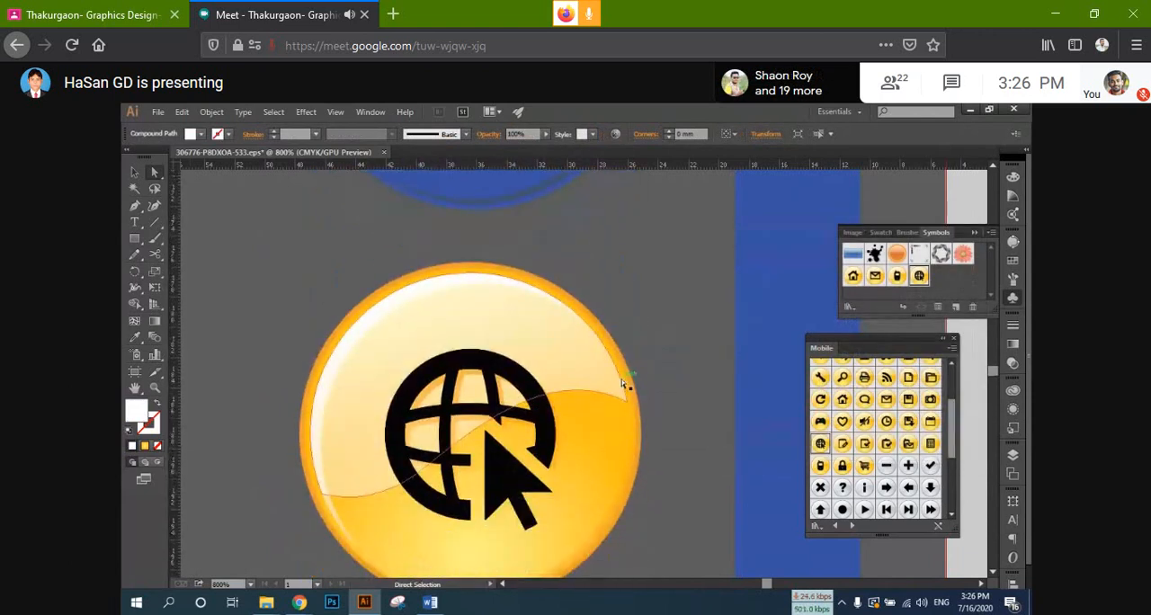
left_click(632, 372)
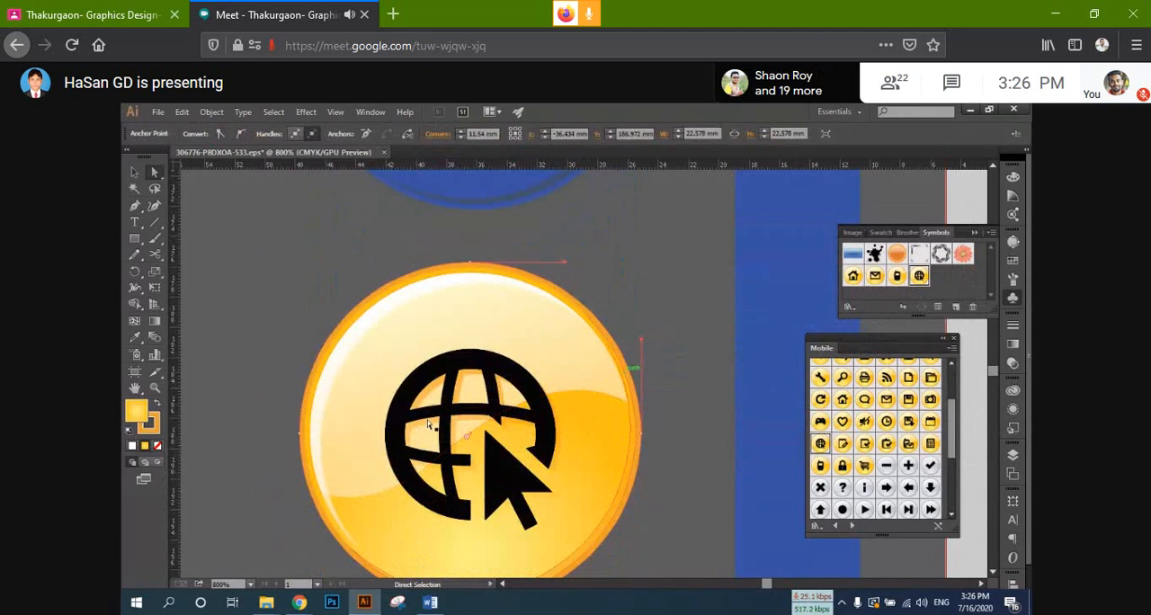
key("i")
left_click(778, 355)
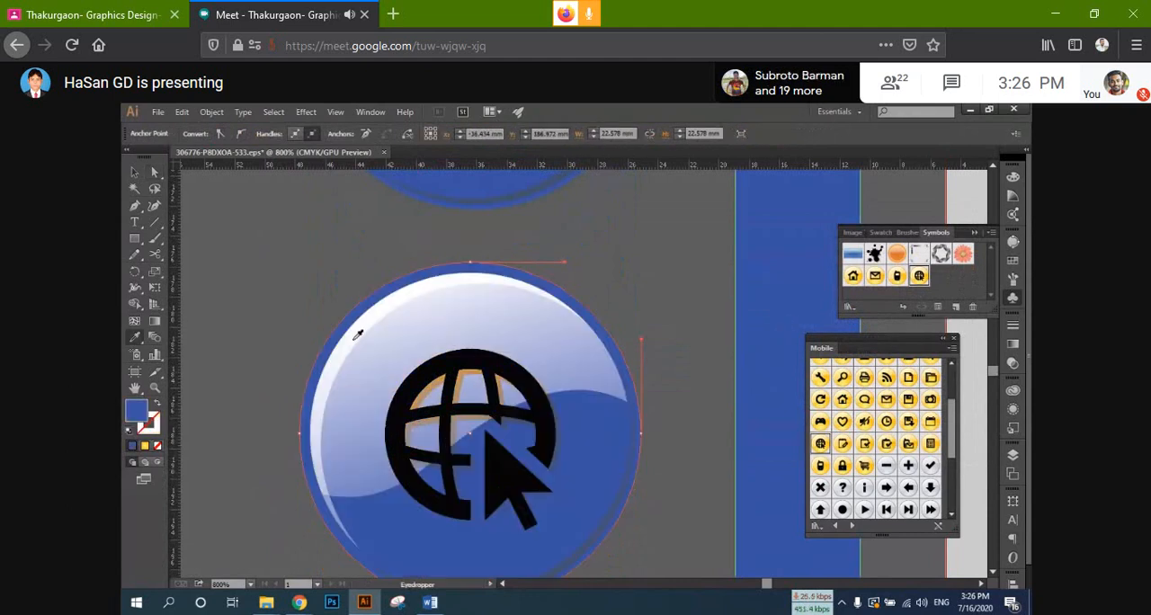
Step: Fill the black globe and the cursor arrow in the web icon with white, FFFFFF
scroll(357, 333, "down", 2)
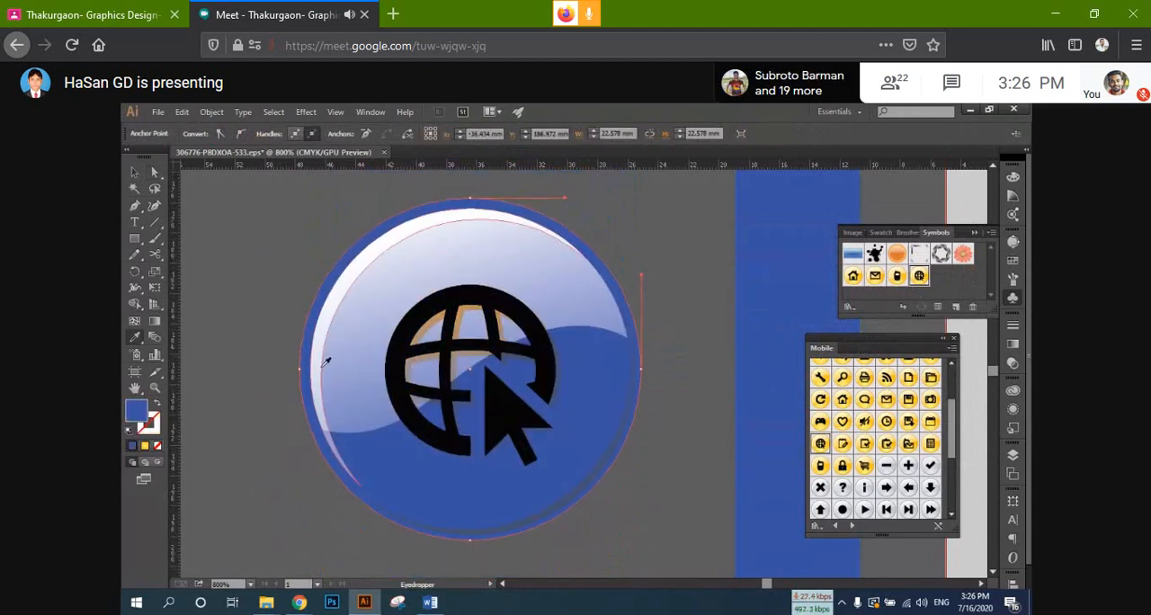
key("a")
left_click(395, 331)
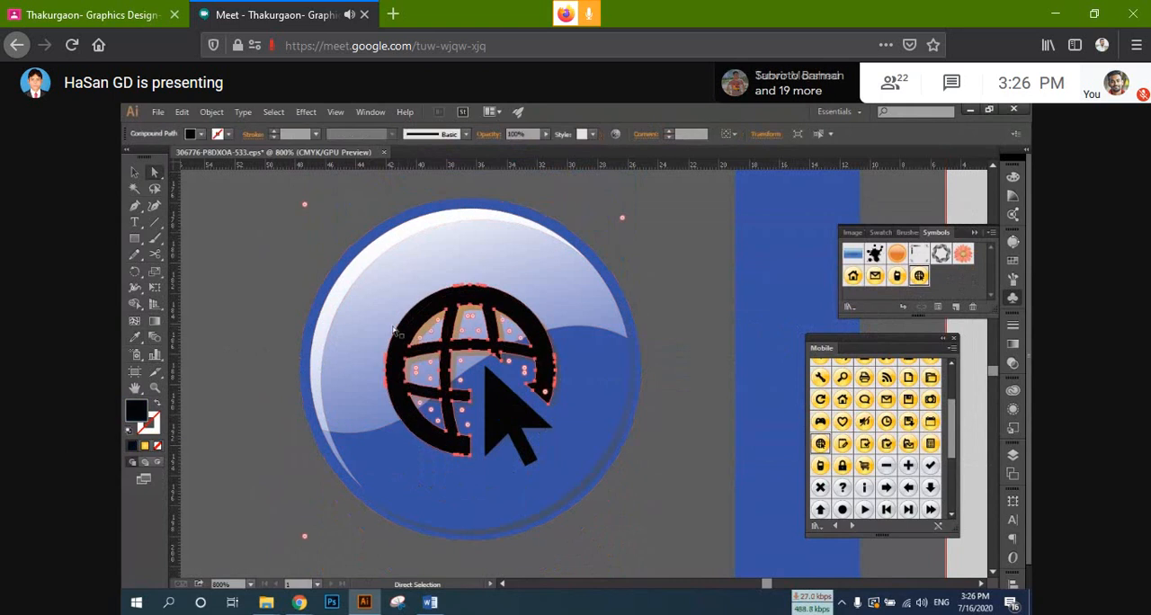
double_click(137, 411)
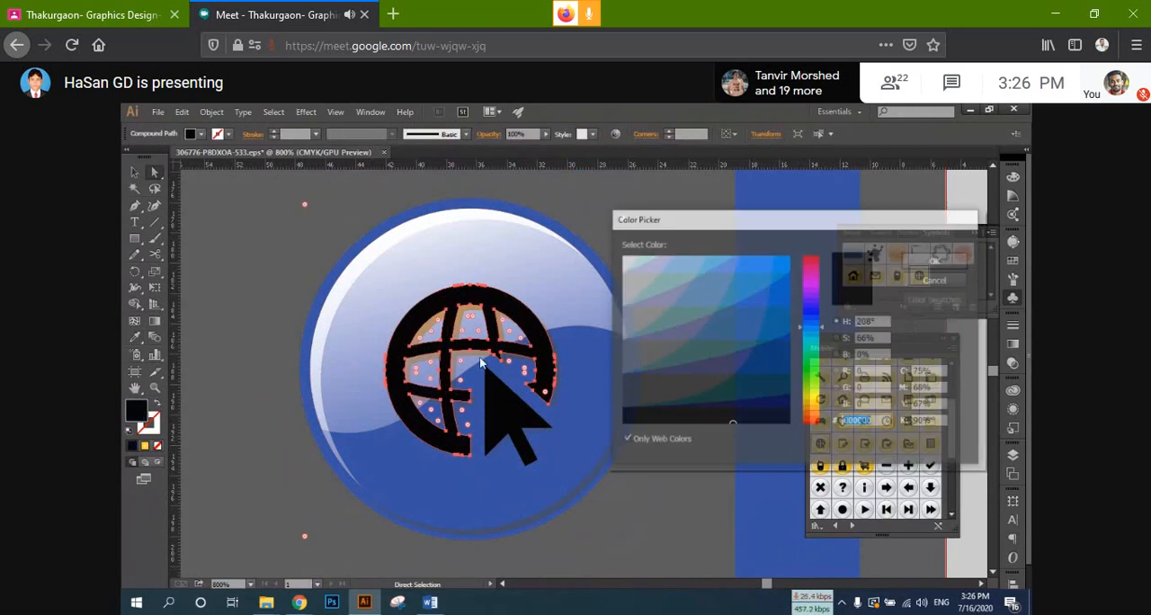
left_click(620, 256)
left_click(936, 260)
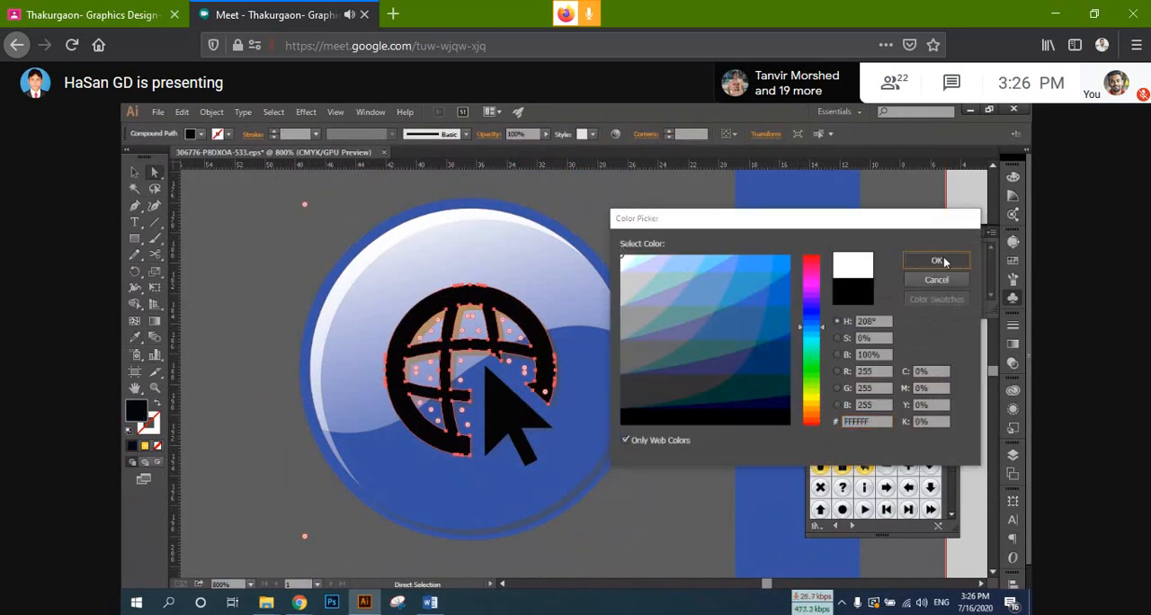
scroll(504, 377, "down", 1)
left_click(508, 356)
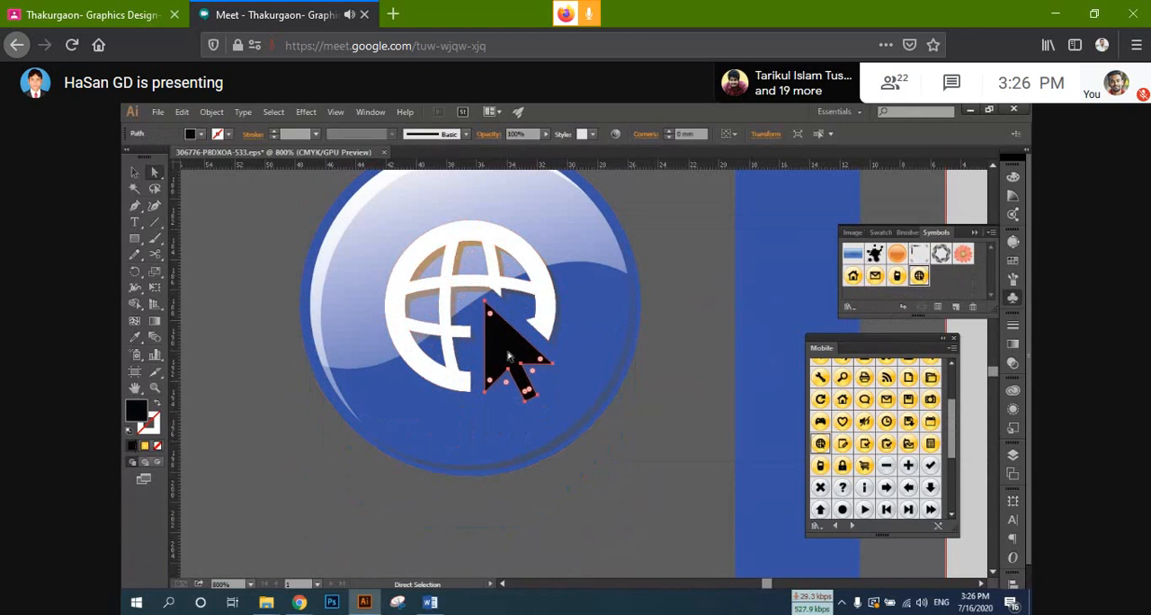
double_click(136, 411)
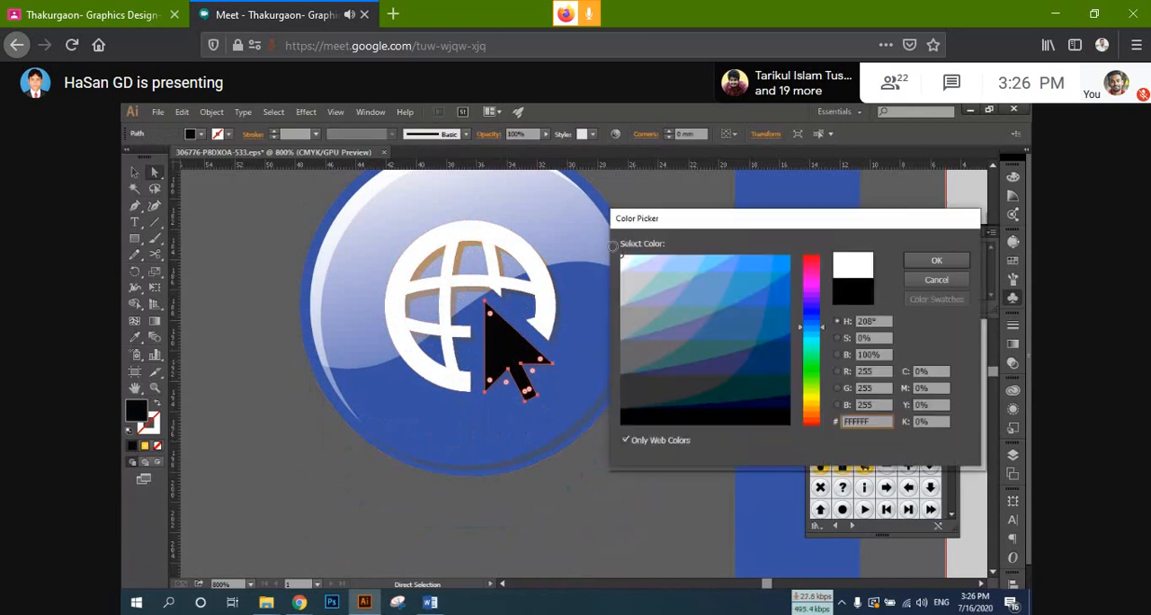
left_click(935, 260)
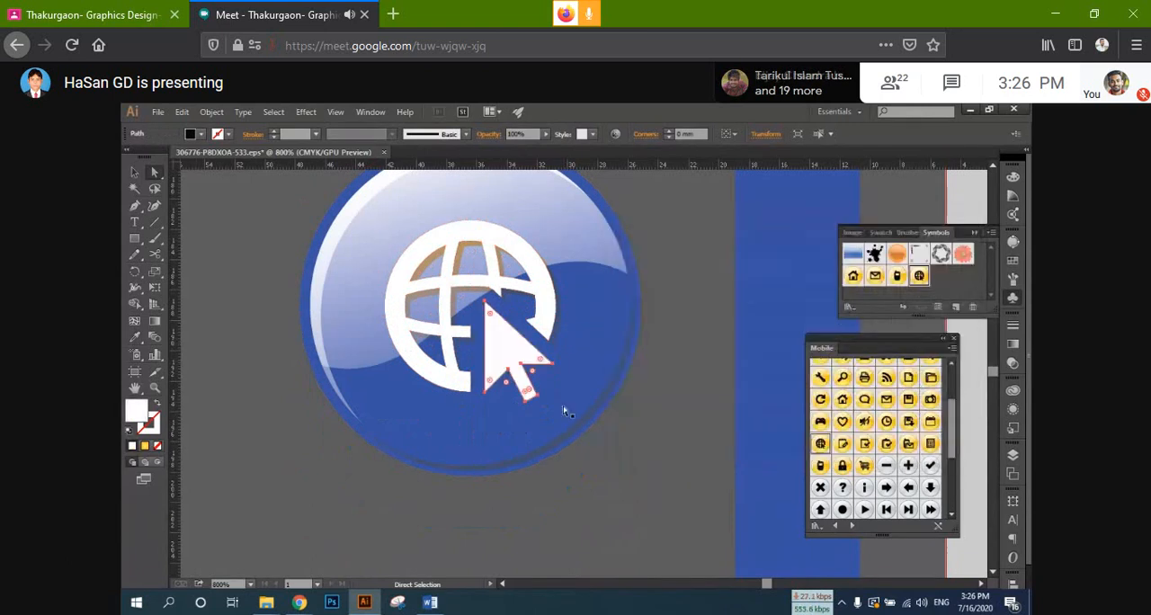
Step: Group all the parts of the phone icon beside the tall blue bar
scroll(504, 431, "down", 3)
scroll(456, 354, "down", 4)
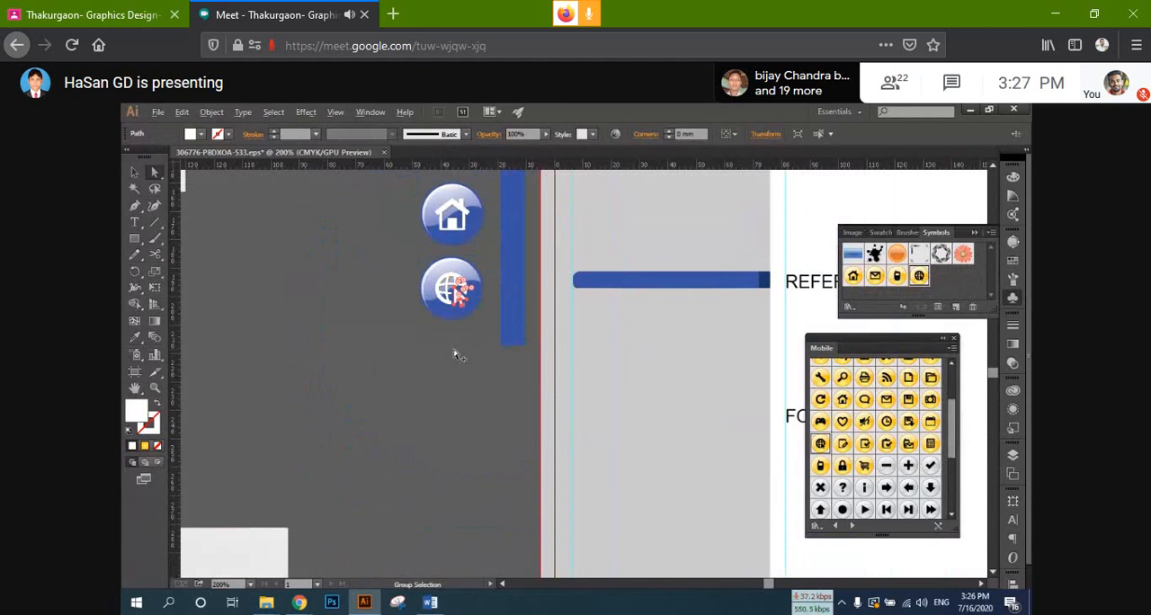
scroll(456, 354, "down", 4)
left_click(134, 172)
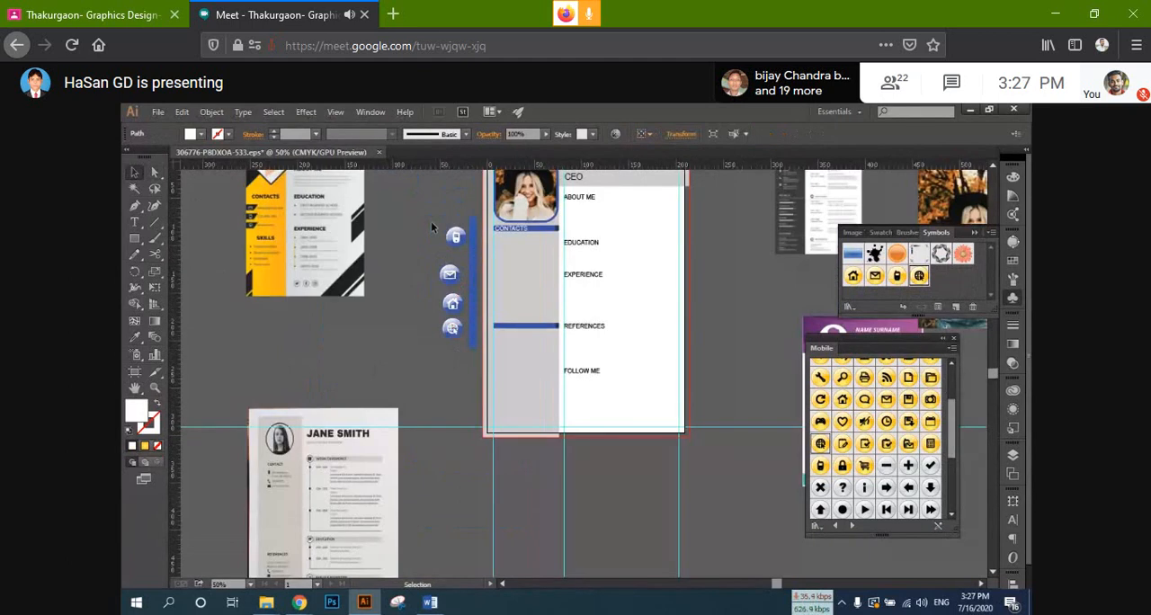
scroll(430, 221, "up", 2)
left_click(490, 272)
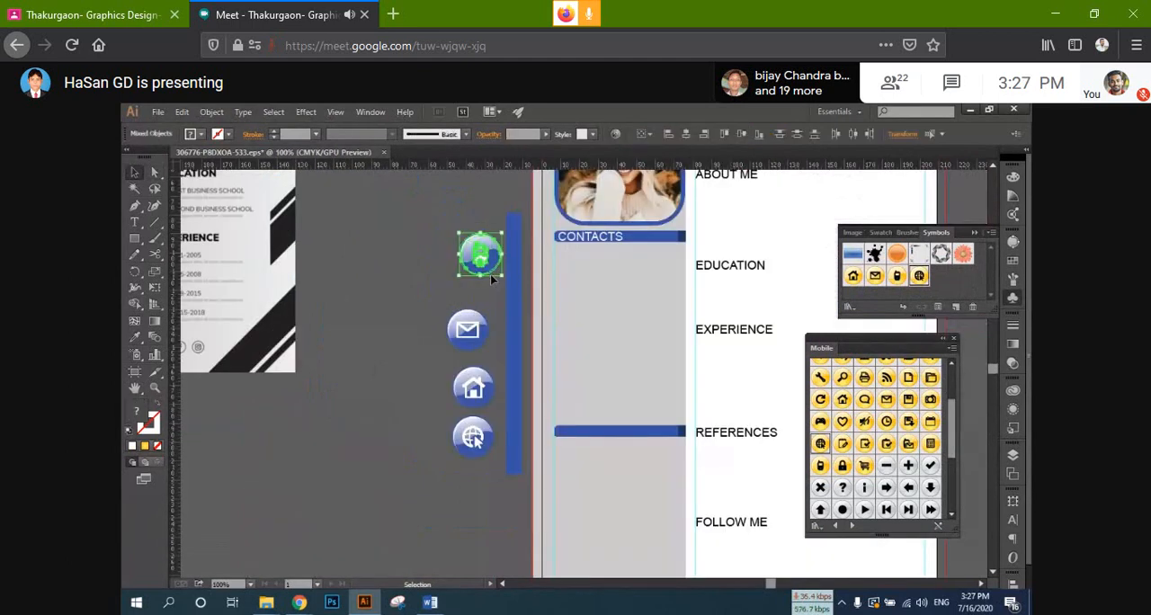
key("ctrl+g")
Step: Group the parts of the mail, home and web icons, making one group per icon
left_click_drag(429, 302, 487, 343)
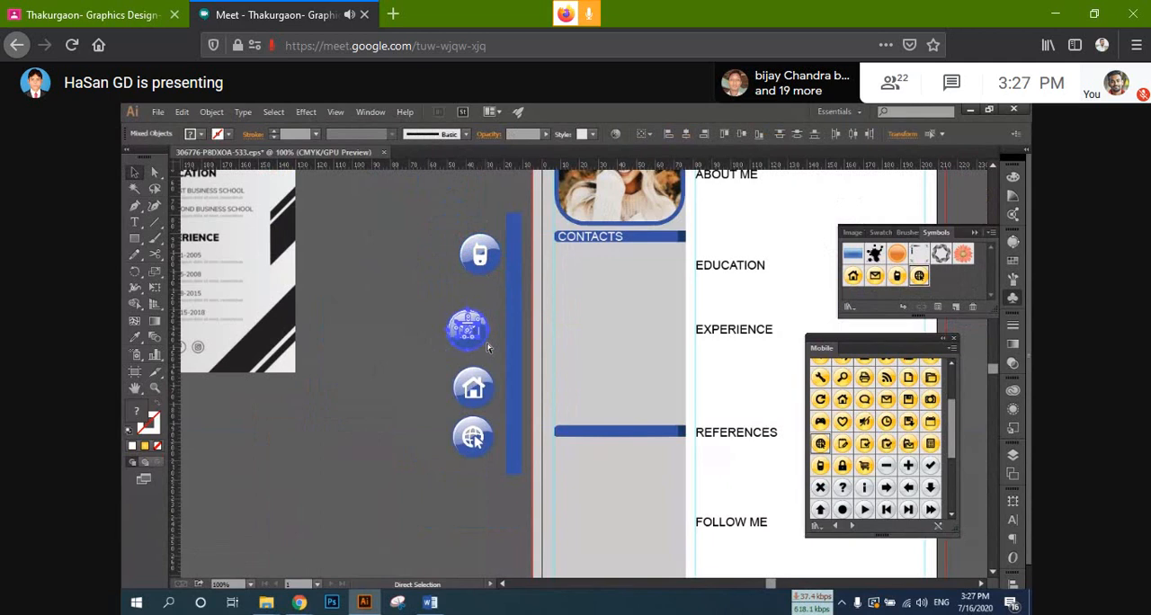
left_click_drag(426, 363, 495, 403)
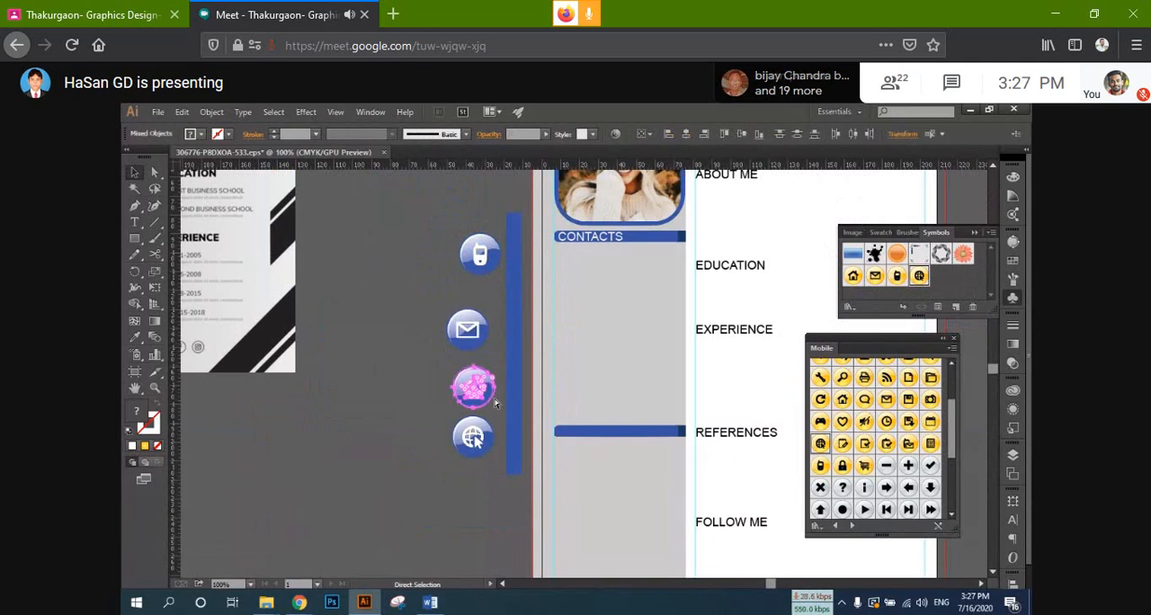
key("ctrl+v")
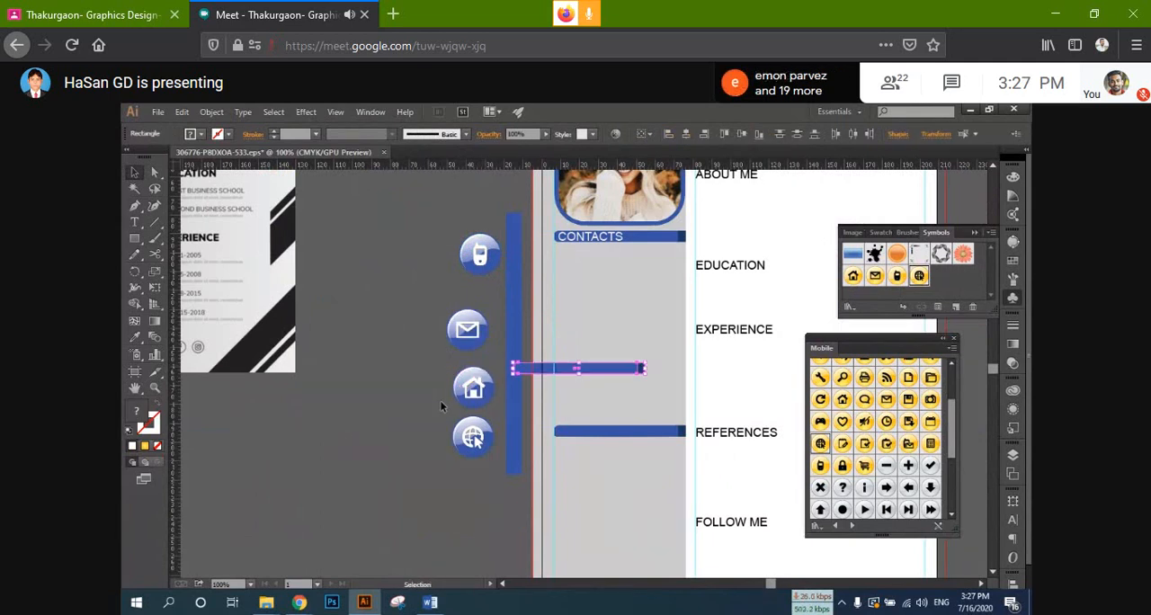
key("Delete")
left_click_drag(490, 386, 498, 402)
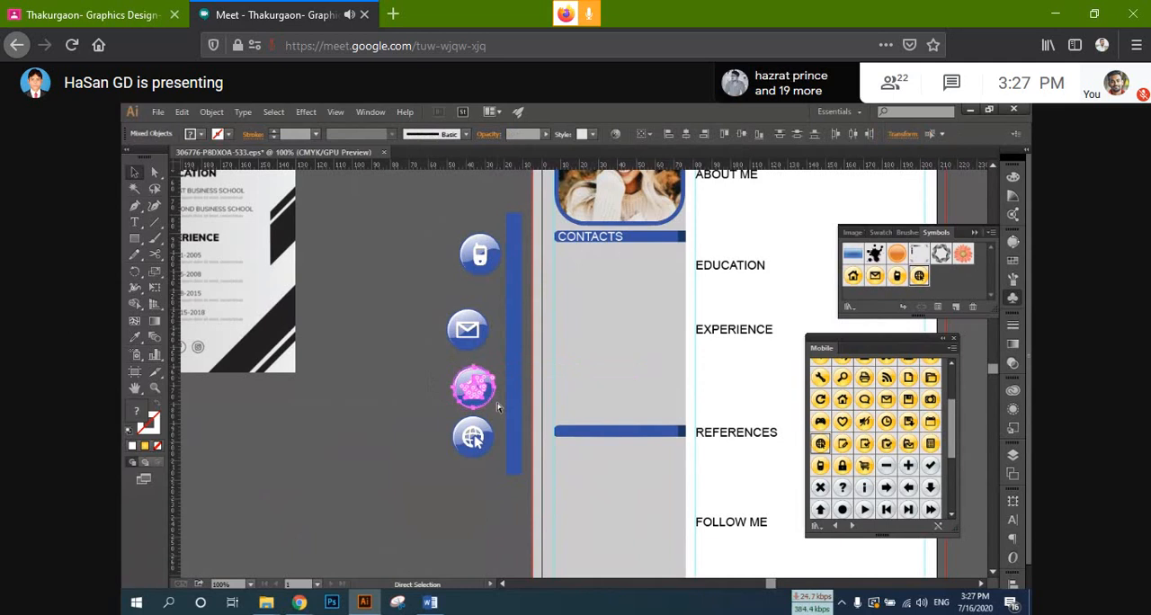
key("v")
left_click(476, 441)
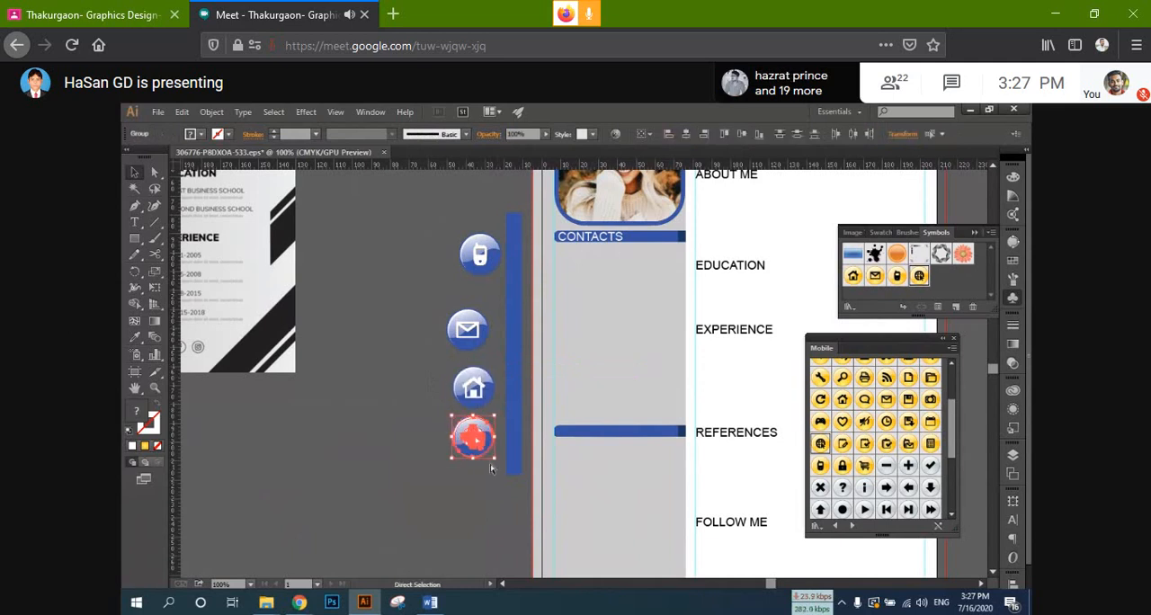
key("a")
key("v")
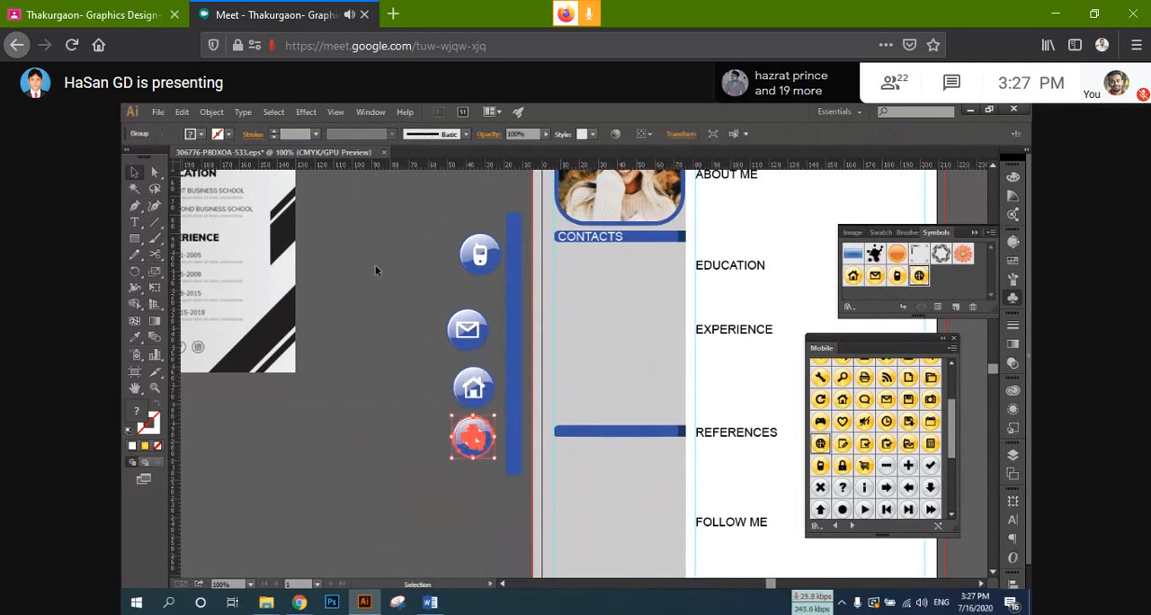
Step: Scale the four contact icons down together and move them onto the grey sidebar below the CONTACTS bar
left_click_drag(495, 465, 463, 359)
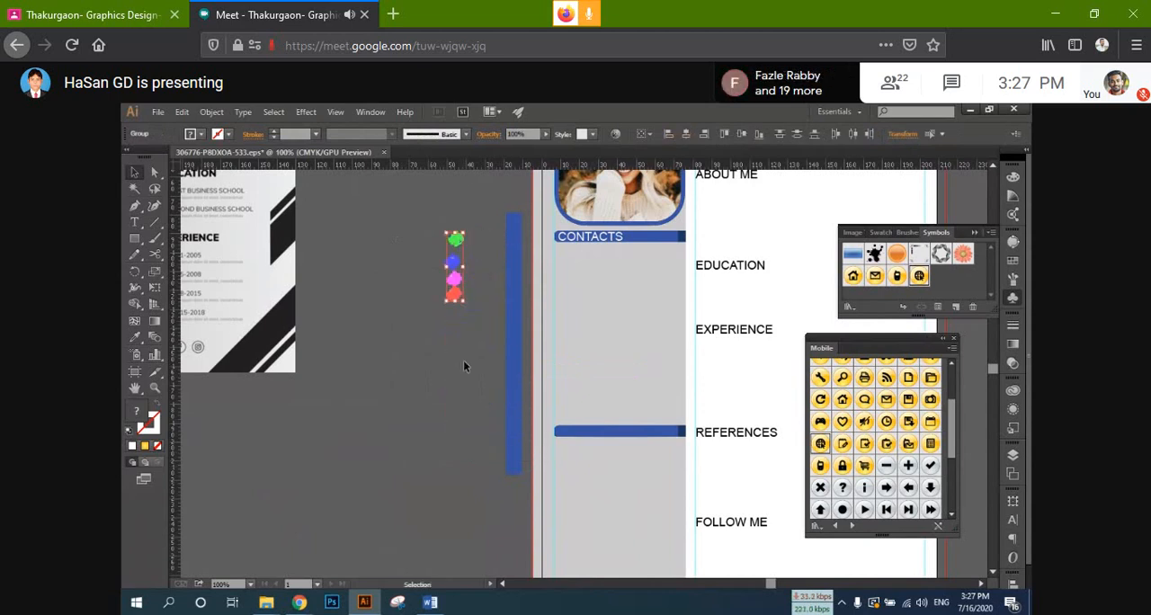
scroll(481, 245, "up", 3)
left_click_drag(421, 267, 644, 292)
Step: Align the four contact icons to their left edges and distribute them evenly by their vertical centres
left_click(1012, 577)
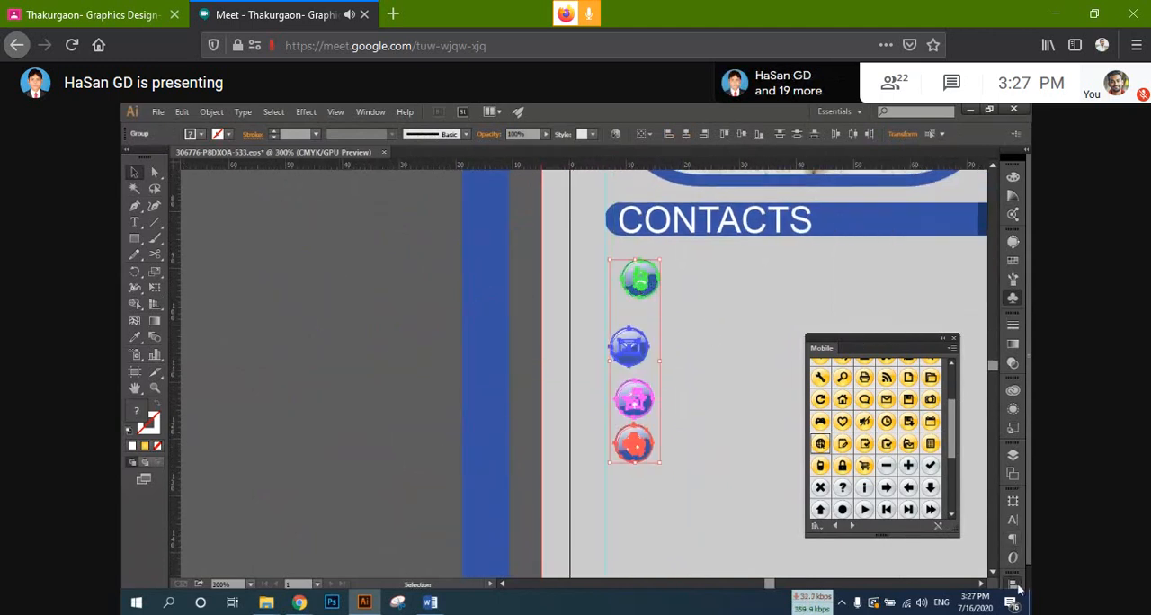
left_click(856, 499)
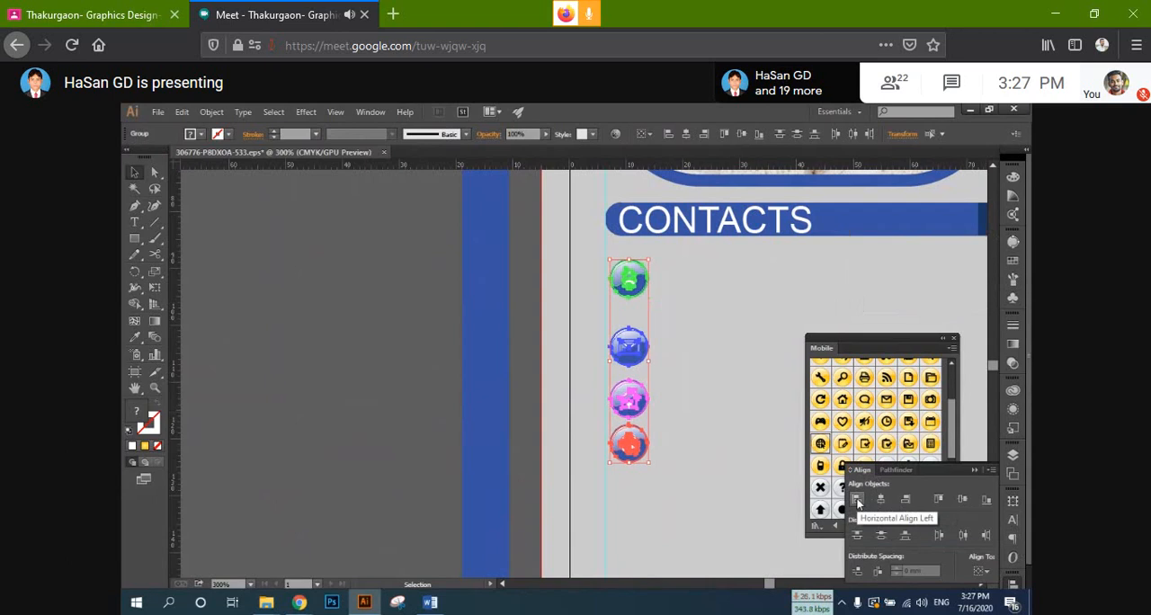
left_click(881, 537)
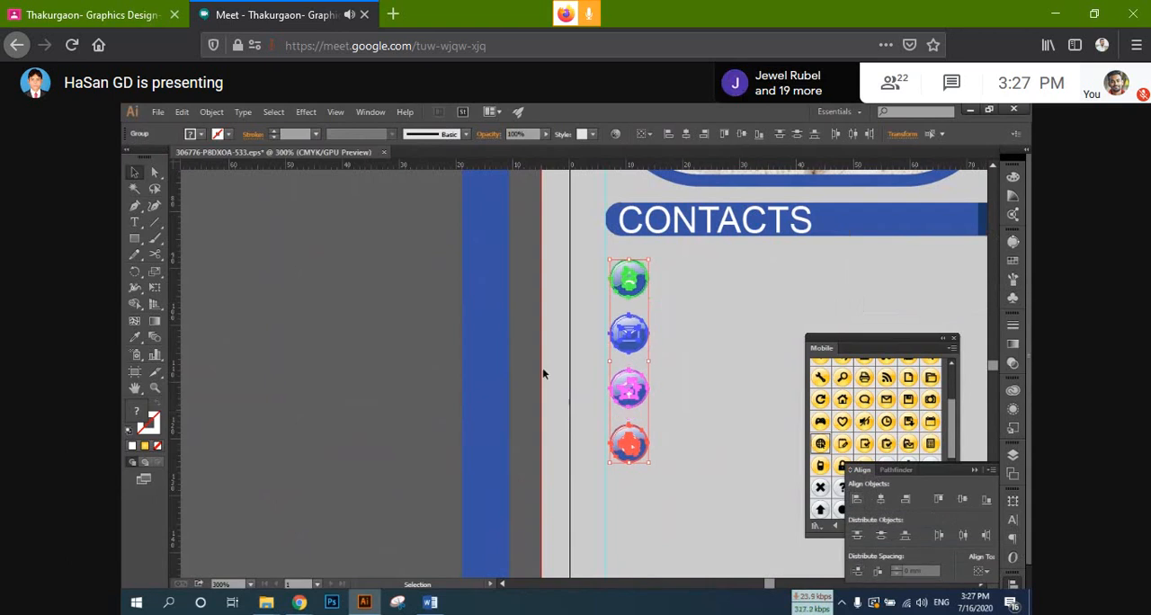
Step: Snap the icon column's left edge to the sidebar guide and add a vertical guide at its right edge, at about 13 mm
left_click_drag(545, 351, 385, 308)
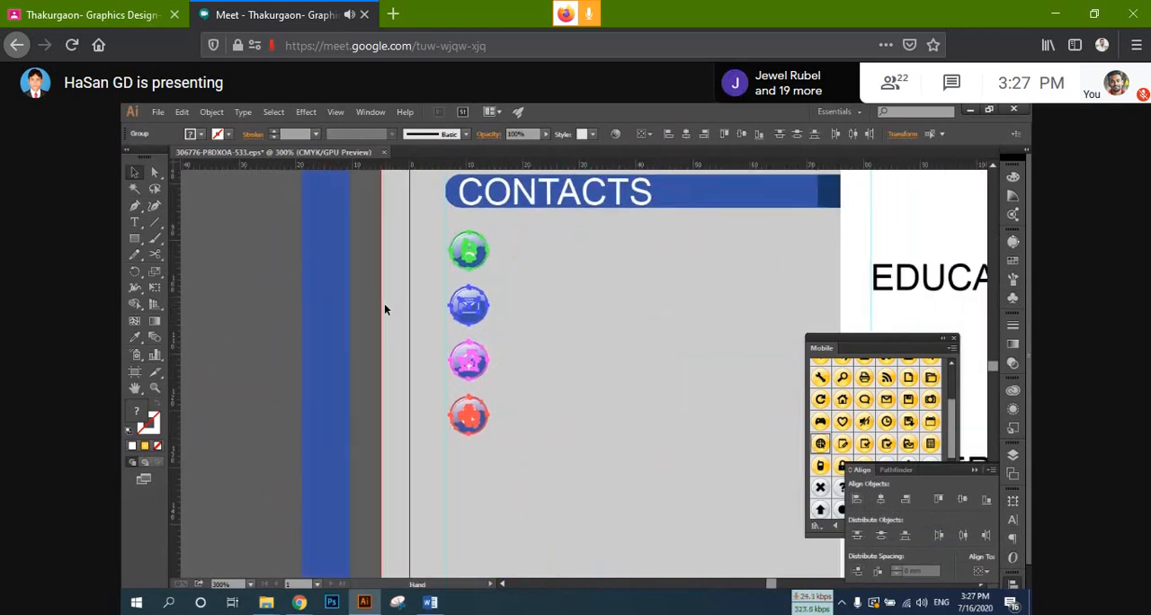
scroll(483, 316, "up", 1)
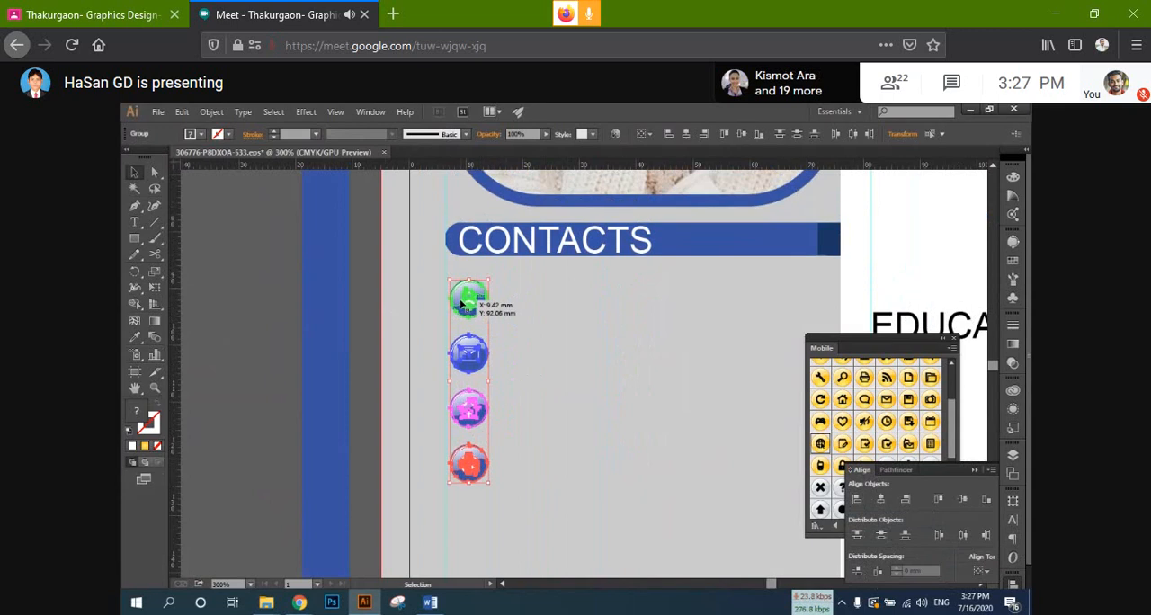
scroll(461, 306, "down", 4)
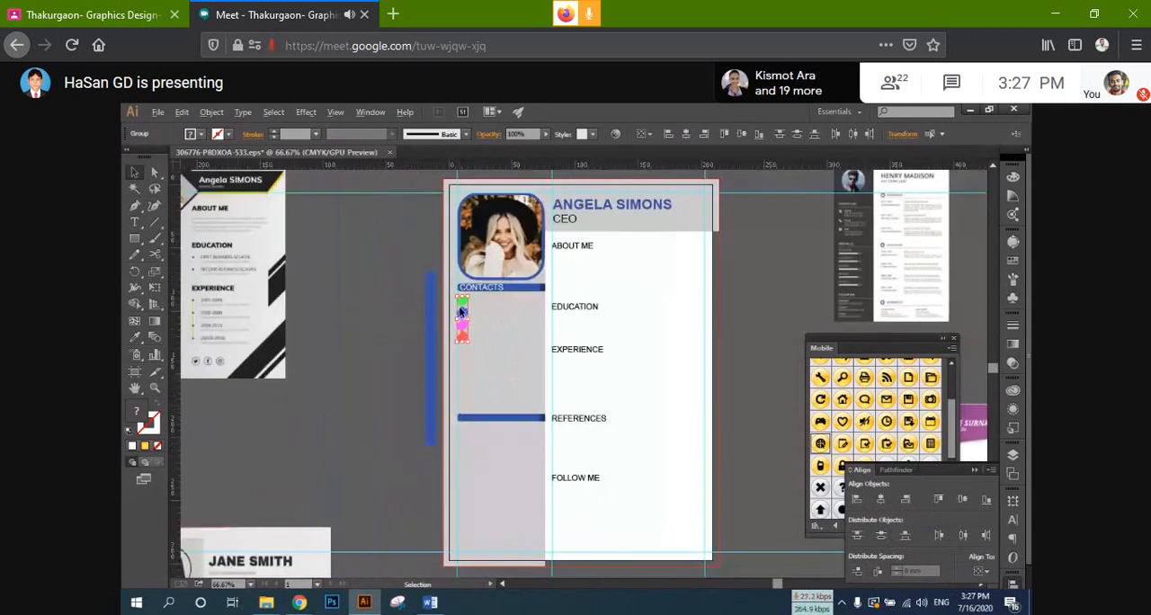
scroll(462, 311, "up", 7)
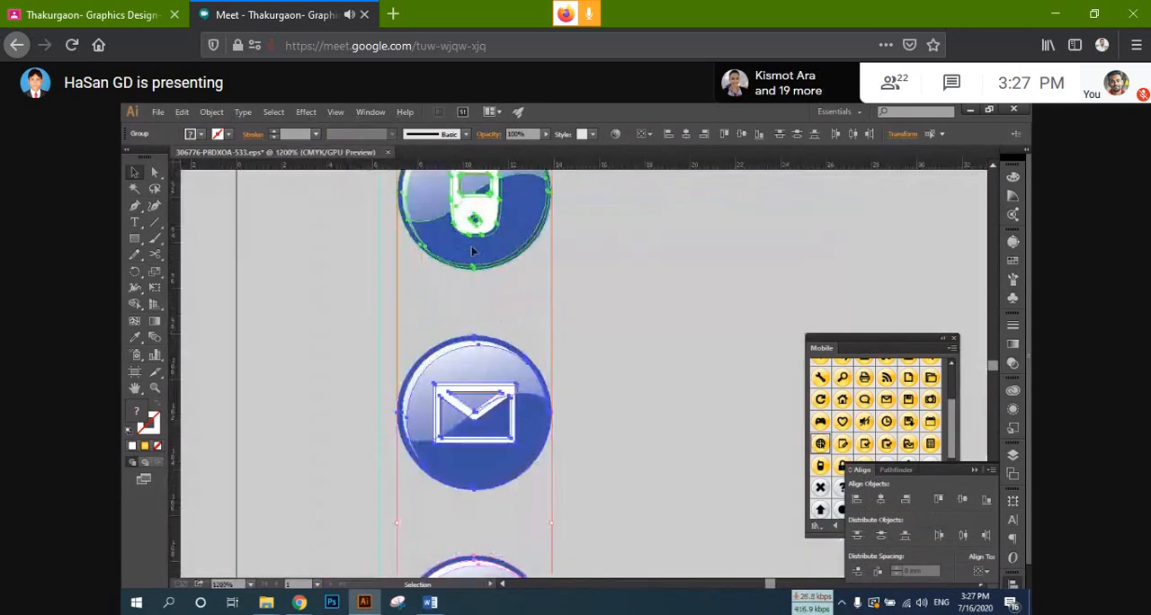
left_click_drag(471, 246, 457, 244)
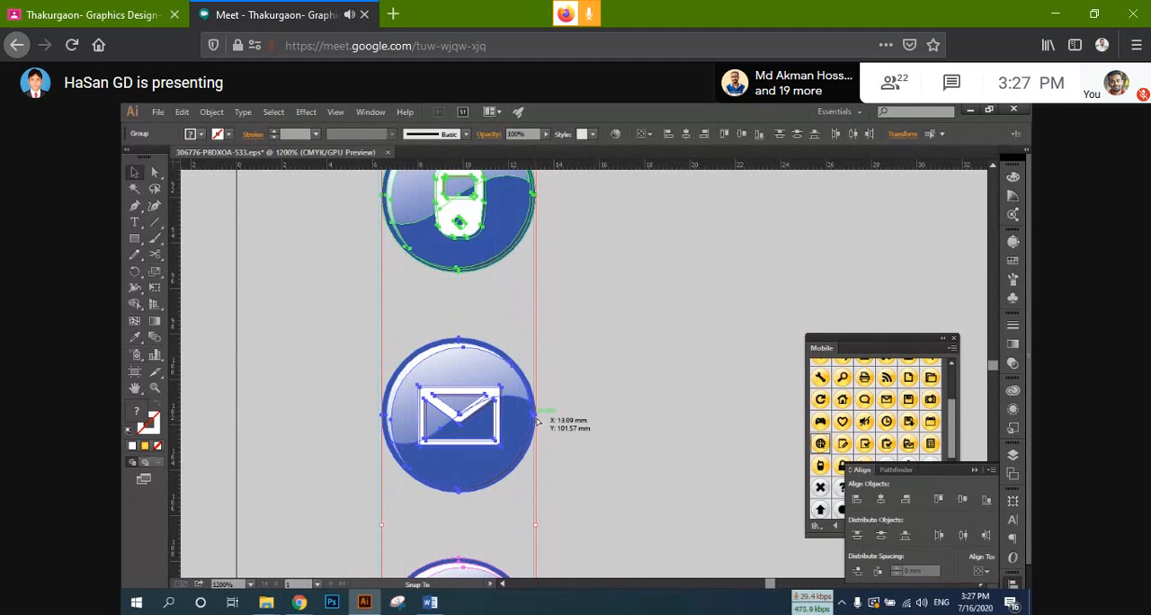
scroll(550, 415, "down", 1)
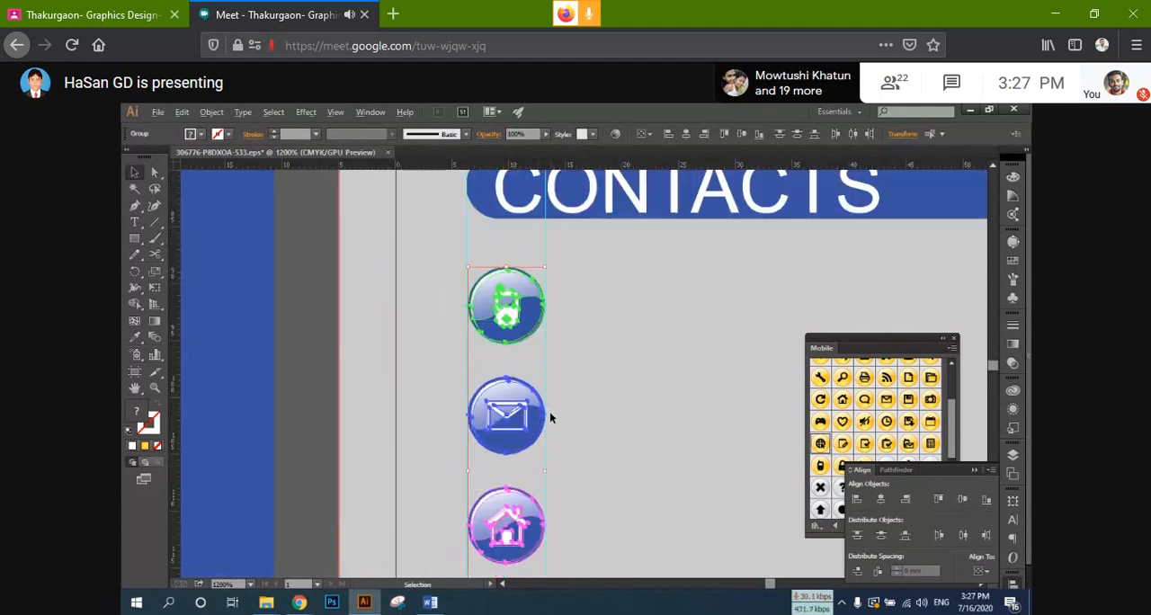
scroll(365, 320, "down", 5)
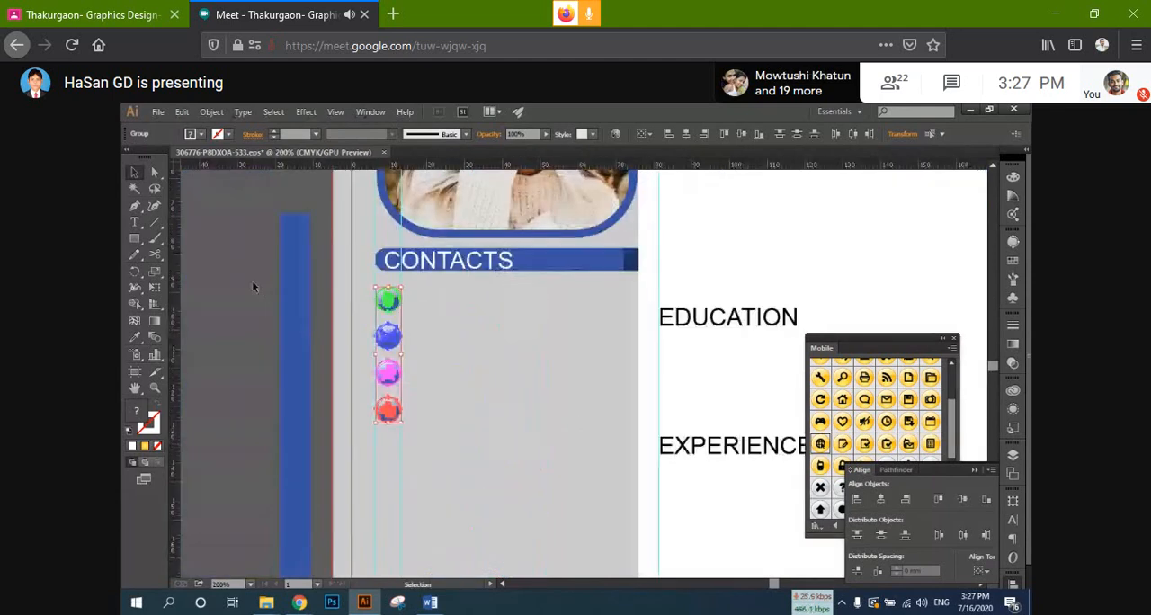
left_click(346, 286)
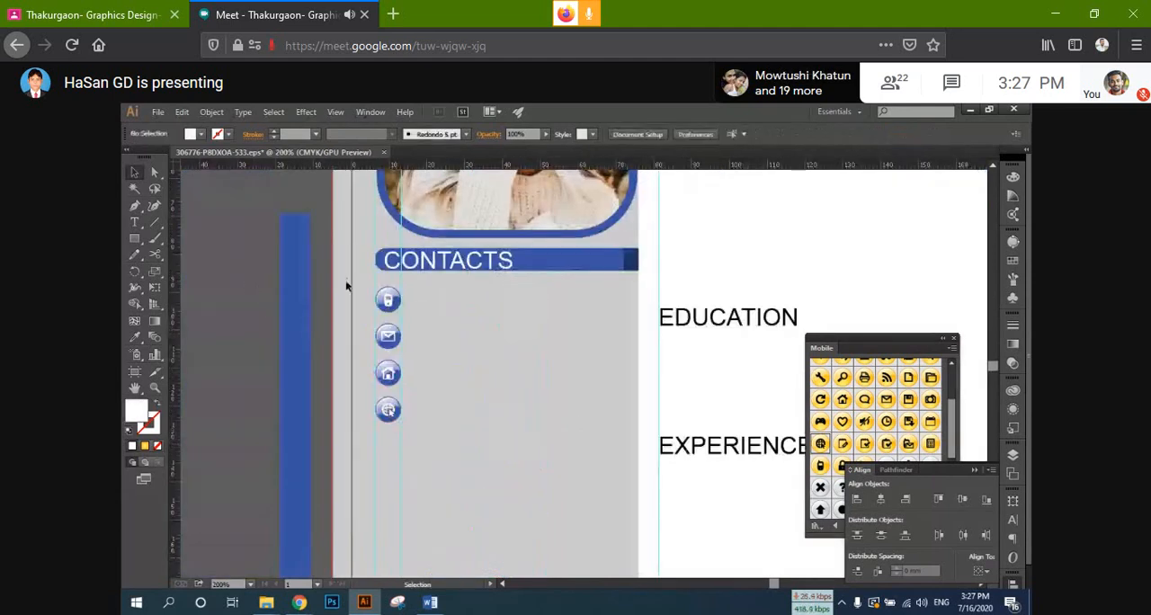
Step: Set the CONTACTS heading on the blue bar to Arial Bold
left_click(453, 262)
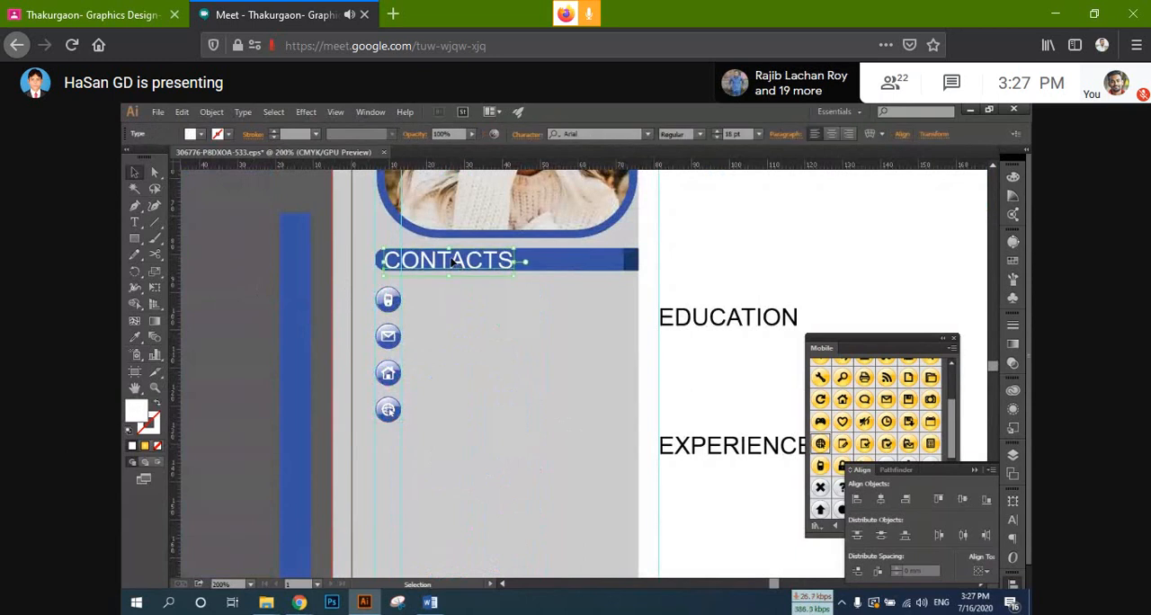
left_click(697, 135)
left_click(702, 237)
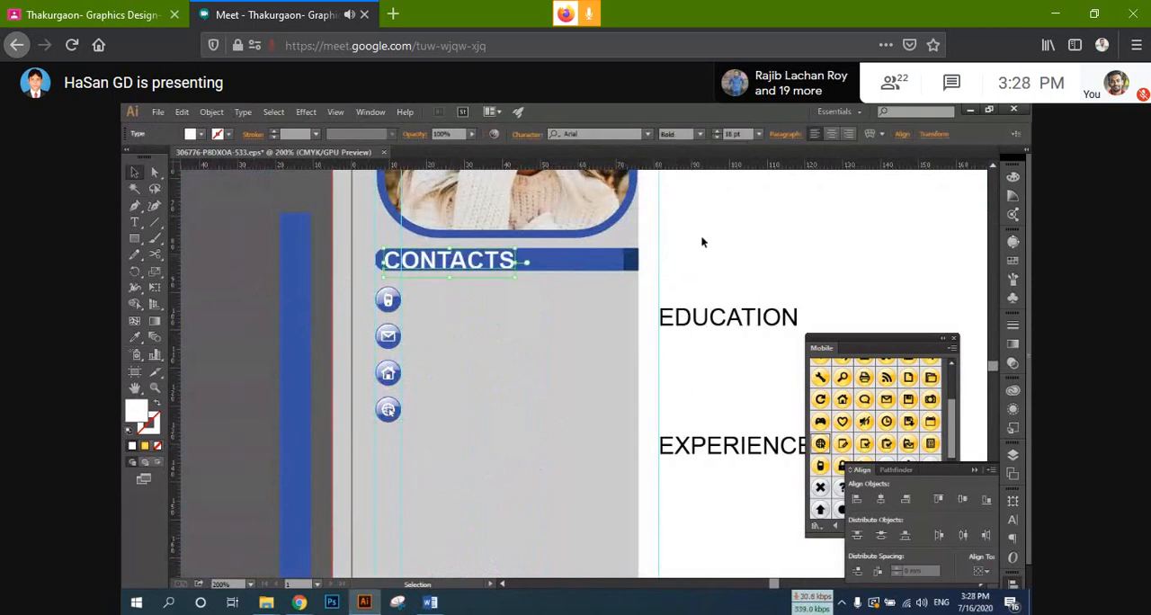
left_click(551, 299)
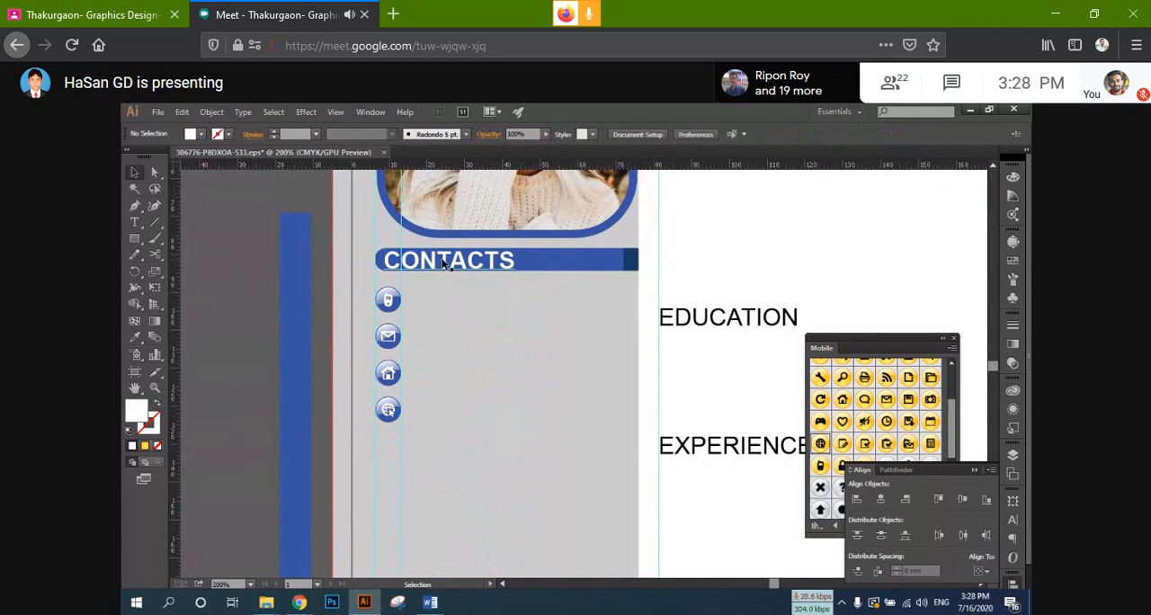
Step: Duplicate the CONTACTS heading beside the phone icon and fill the copy with black, 231F20
left_click_drag(419, 259, 465, 304)
key("alt+shift")
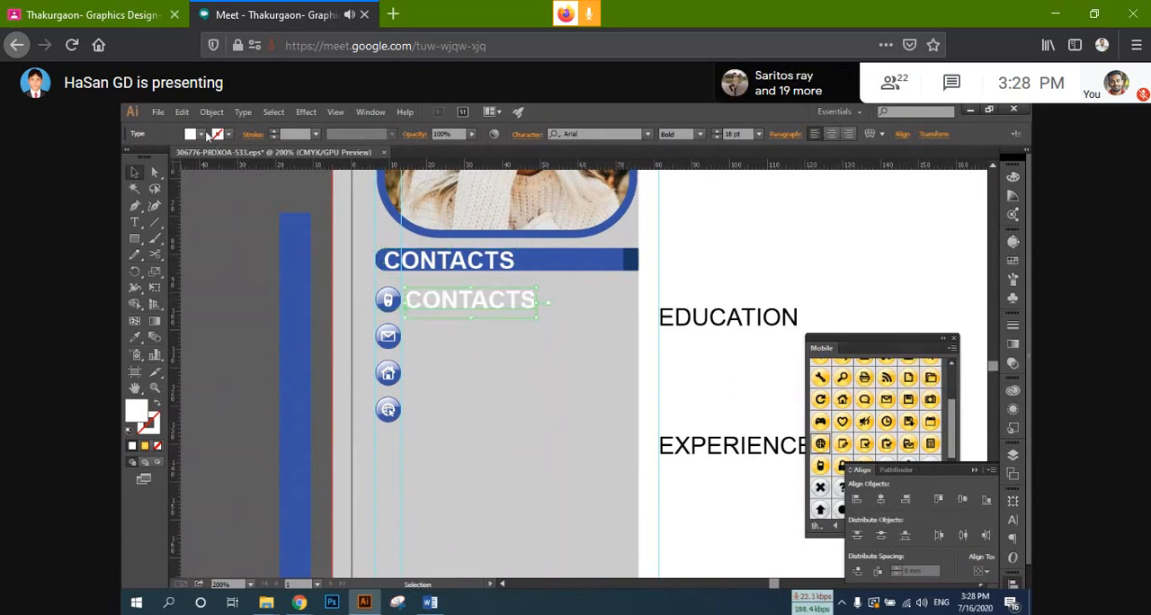
left_click(202, 134)
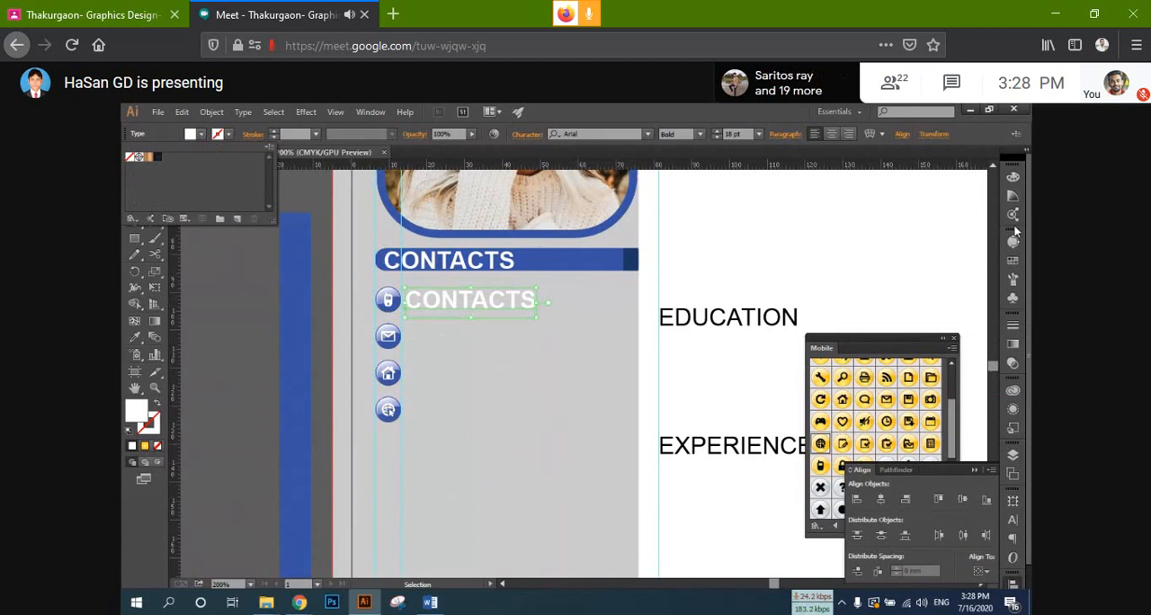
left_click(1012, 176)
left_click(861, 185)
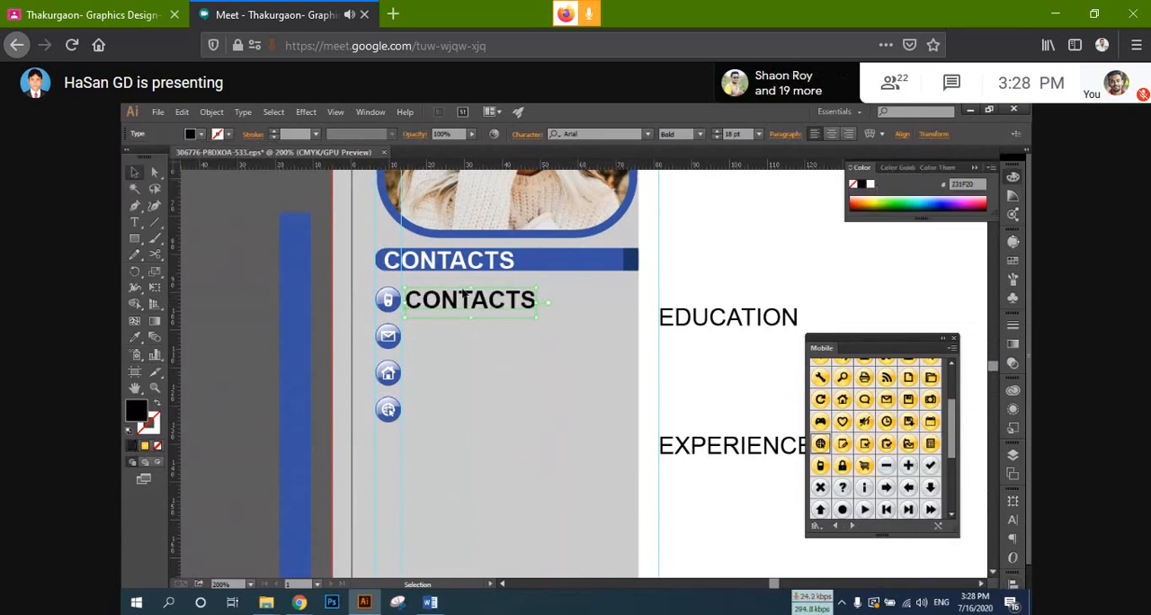
Step: Set the copied text beside the phone icon to Arial Regular at 14 pt
left_click(699, 134)
left_click(699, 210)
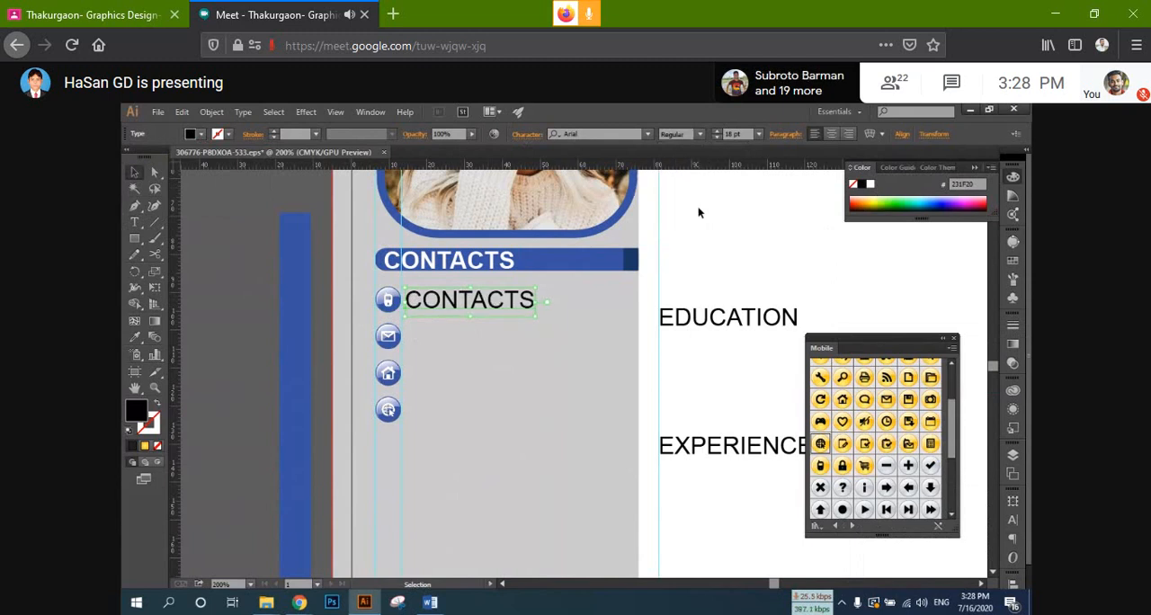
double_click(726, 134)
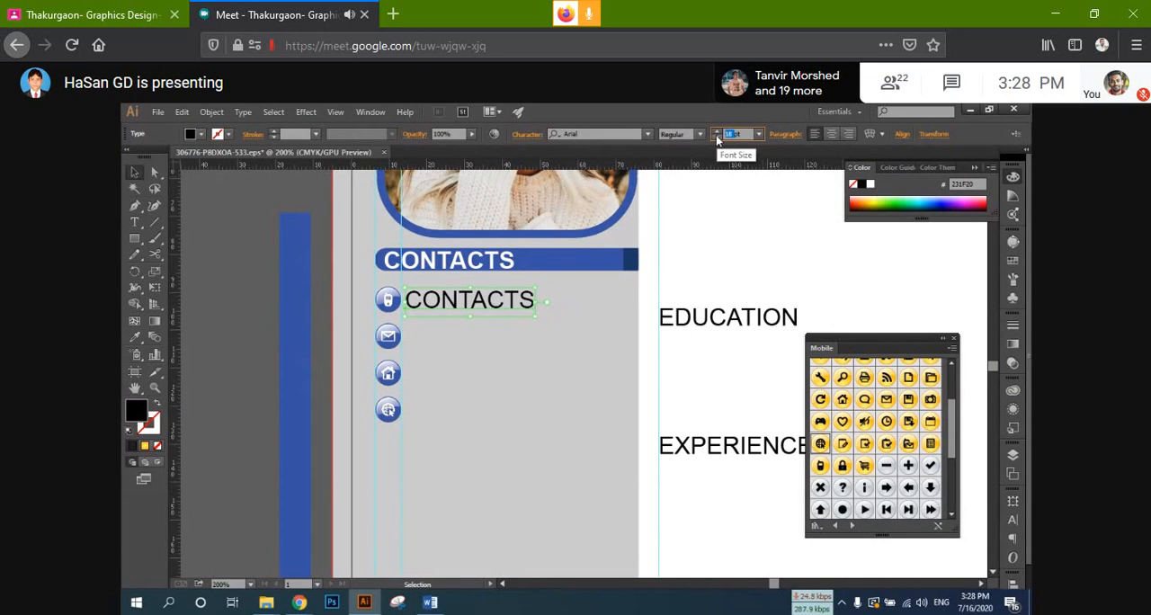
left_click(716, 138)
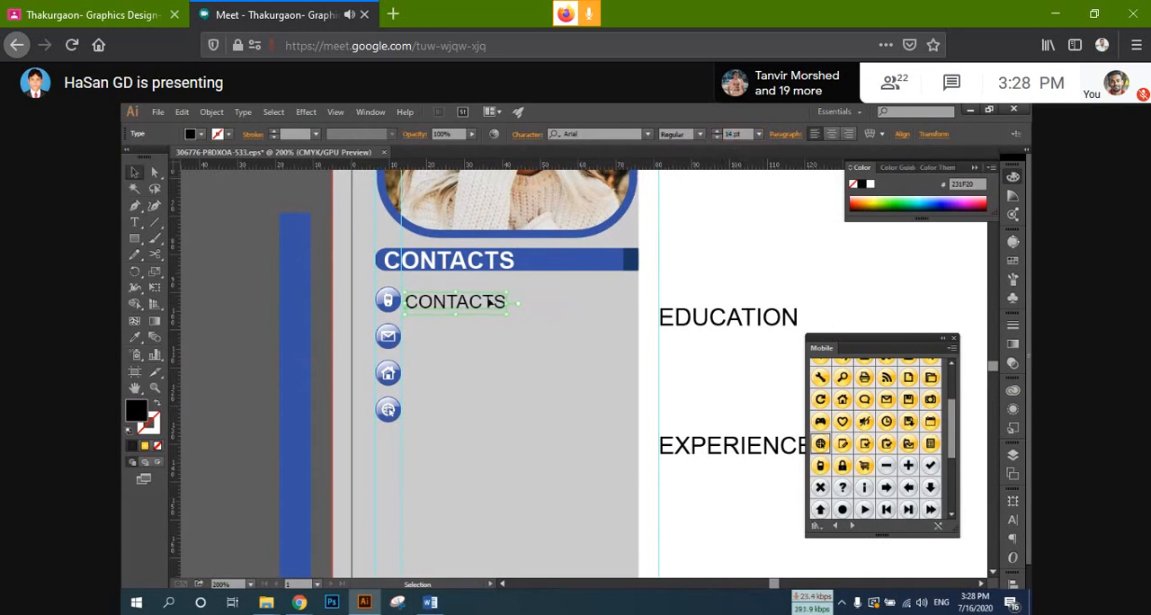
Step: Add a vertical guide at about 15 mm and align the left edge of the text beside the phone icon to it
scroll(451, 317, "up", 1)
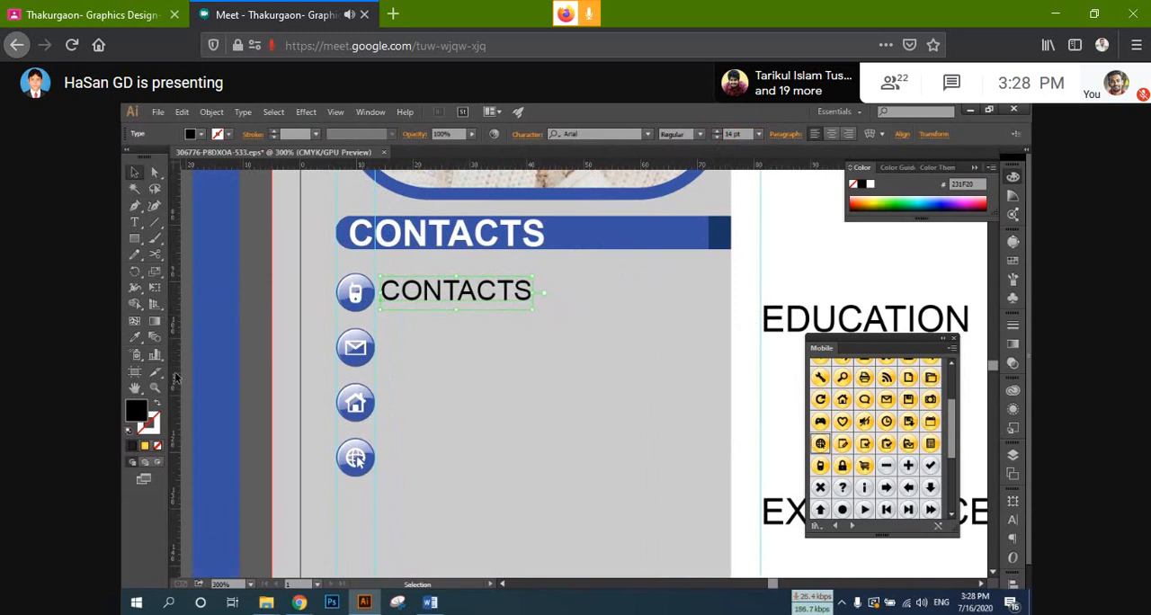
left_click_drag(176, 378, 389, 359)
left_click_drag(415, 300, 385, 270)
scroll(395, 308, "up", 2)
scroll(426, 279, "down", 1)
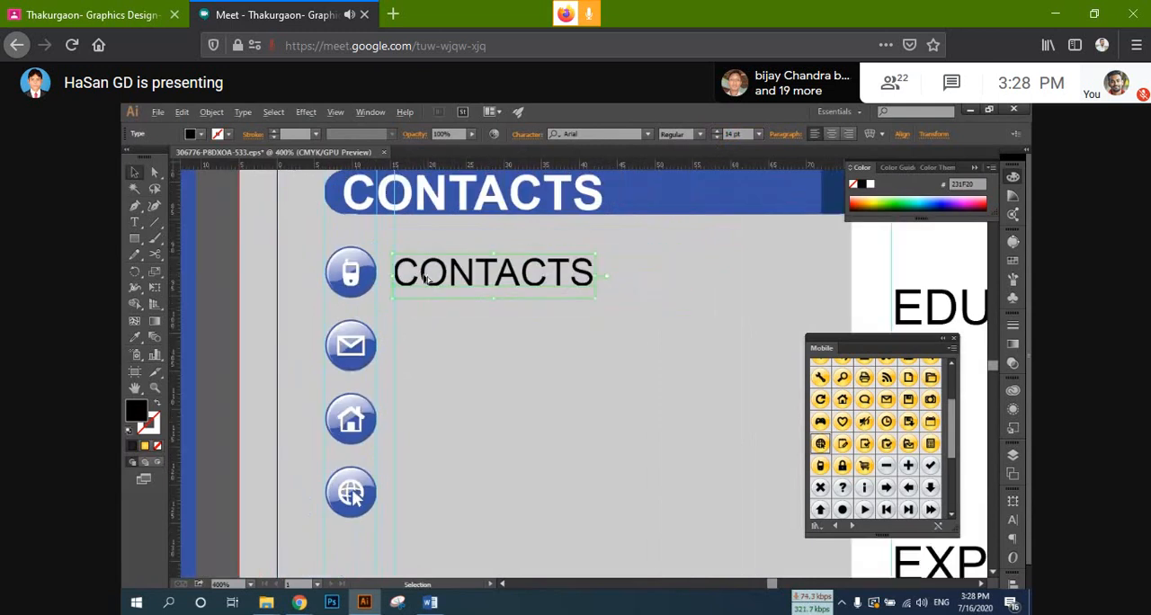
Step: Replace the copied text beside the phone icon with the contact's phone number
double_click(441, 275)
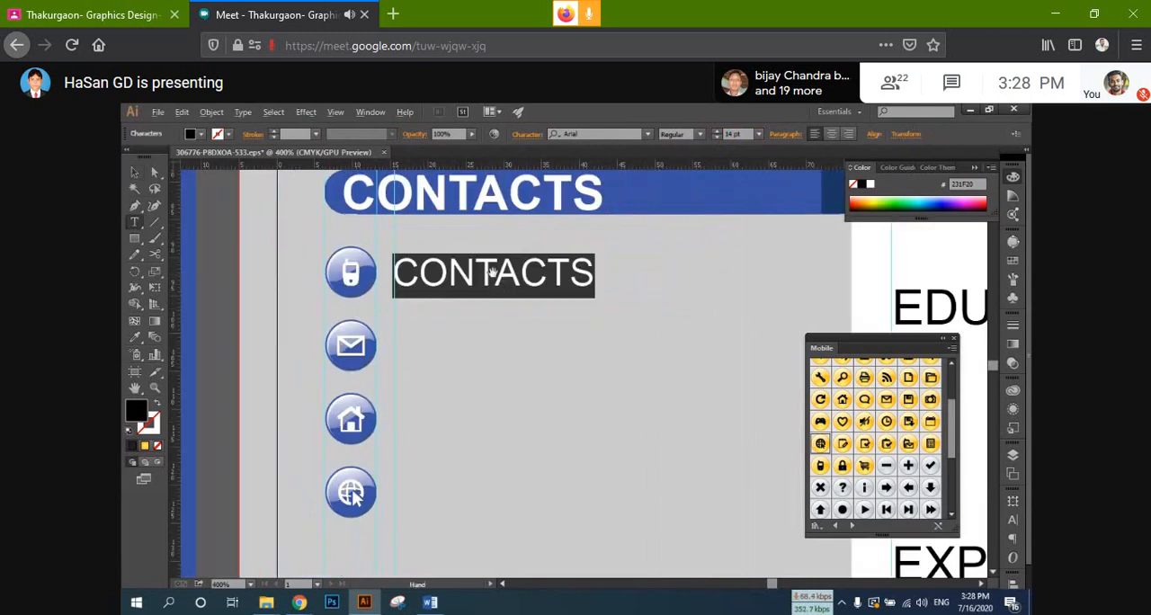
scroll(492, 272, "down", 1)
scroll(491, 273, "up", 1)
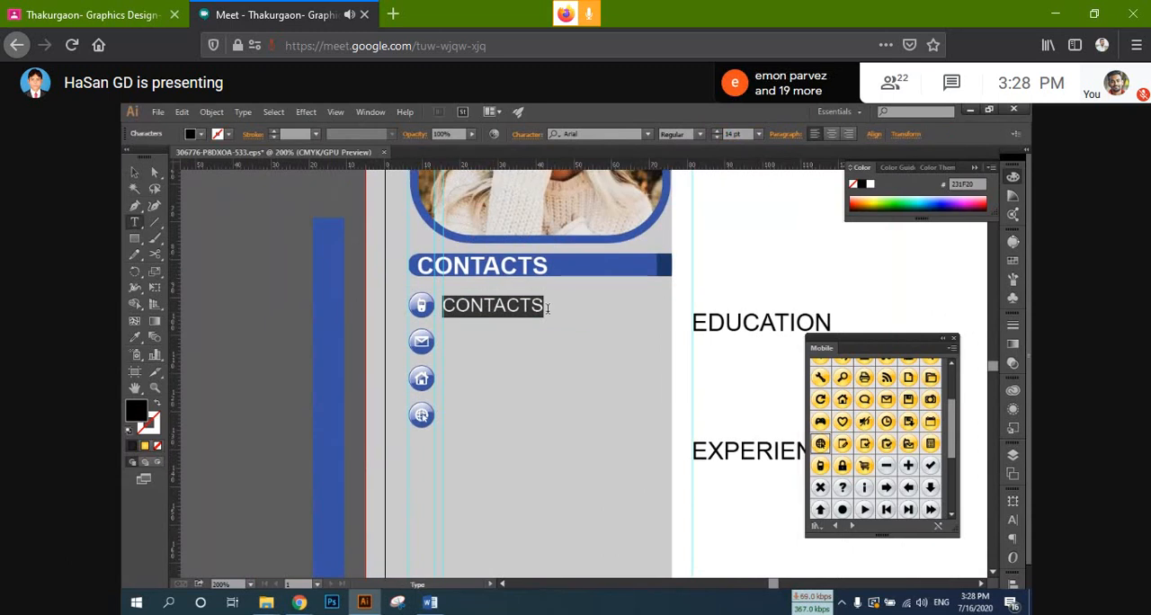
scroll(547, 308, "up", 1)
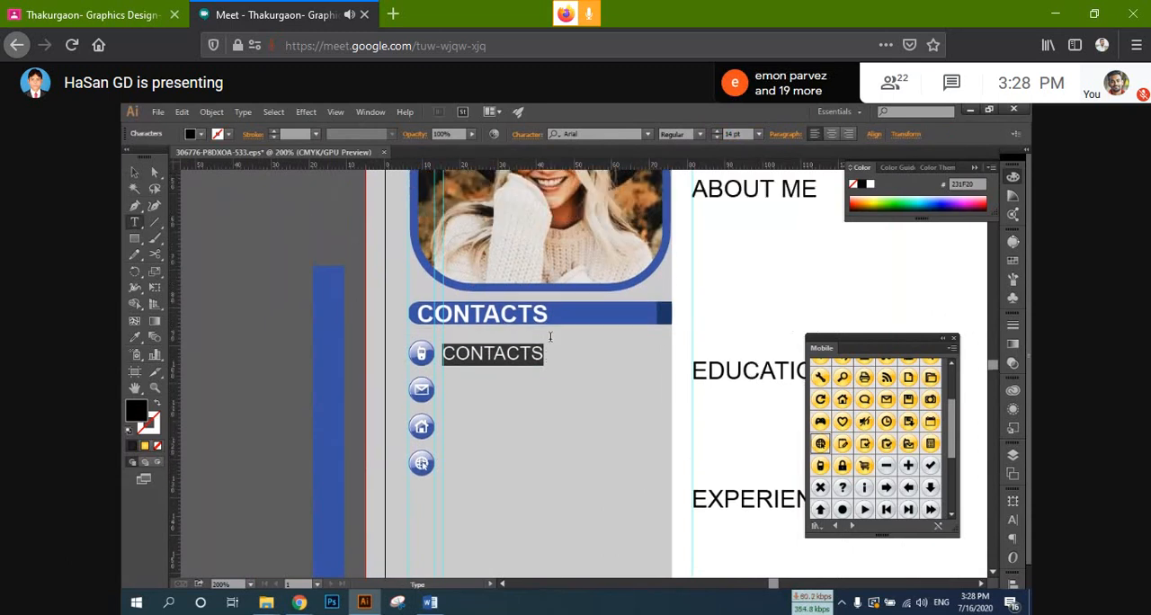
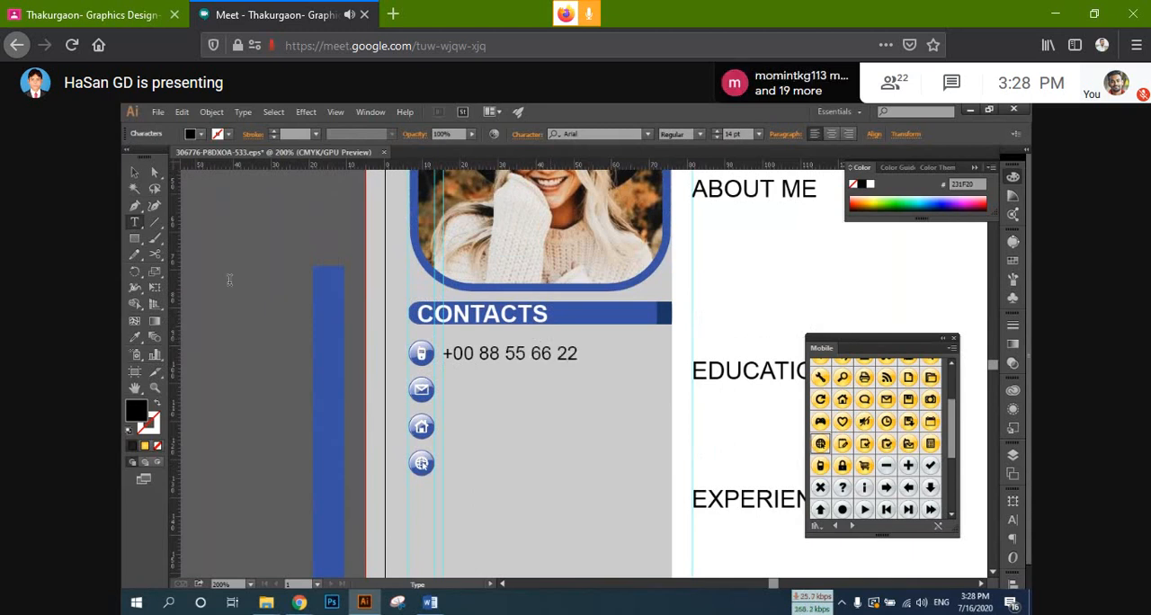
left_click(134, 172)
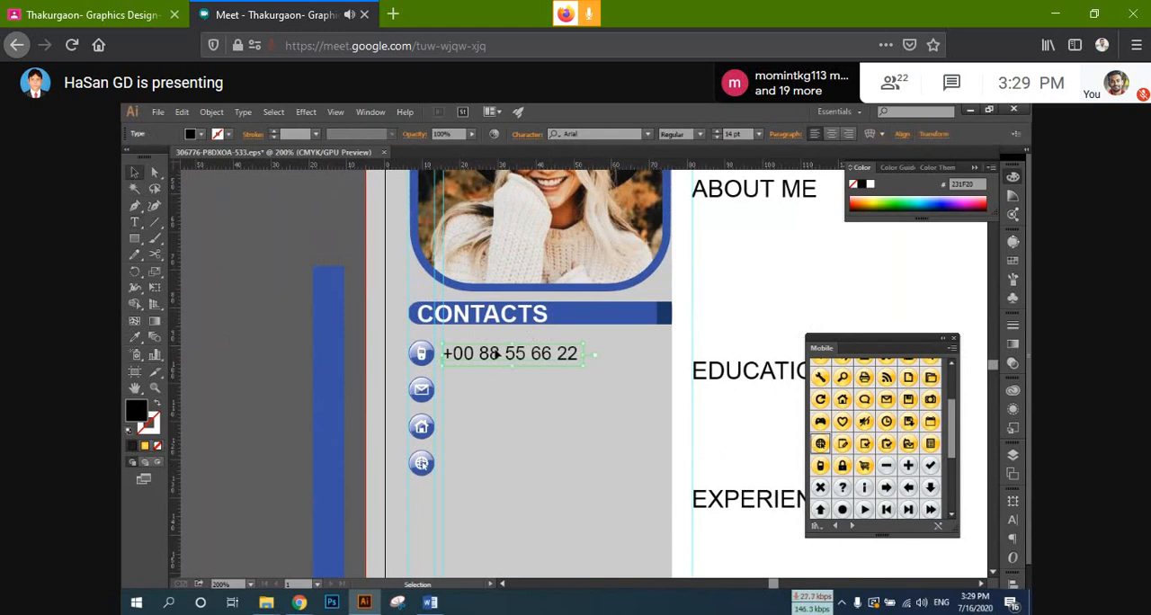
Step: Duplicate the phone number text downward three times, placing copies beside the envelope, house and globe icons
left_click_drag(495, 356, 493, 395)
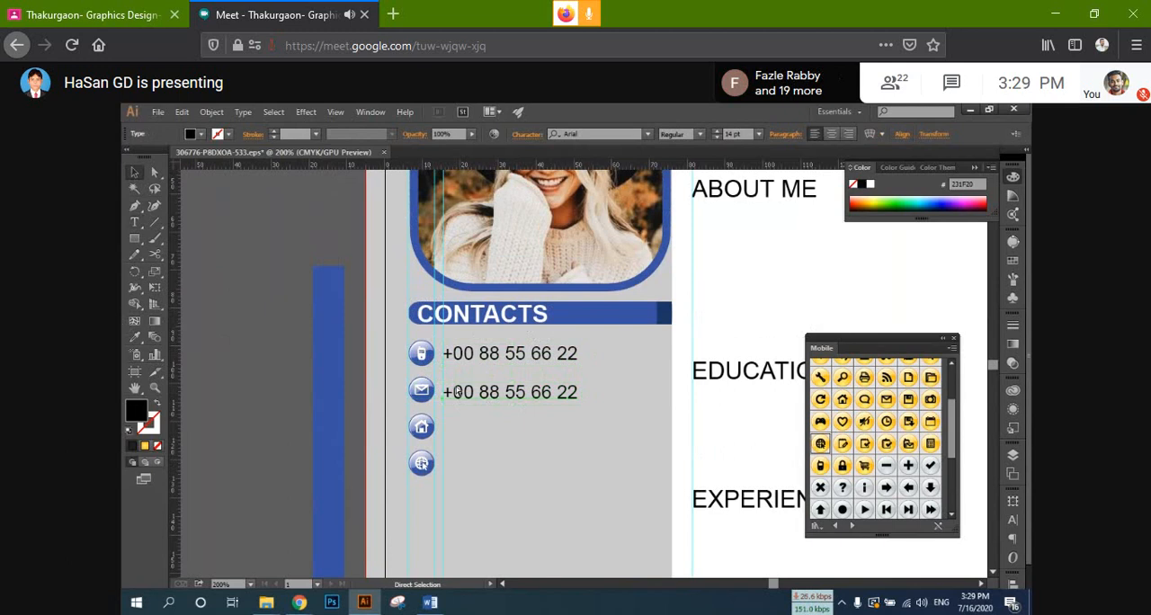
key("ctrl+d")
key("ctrl+d")
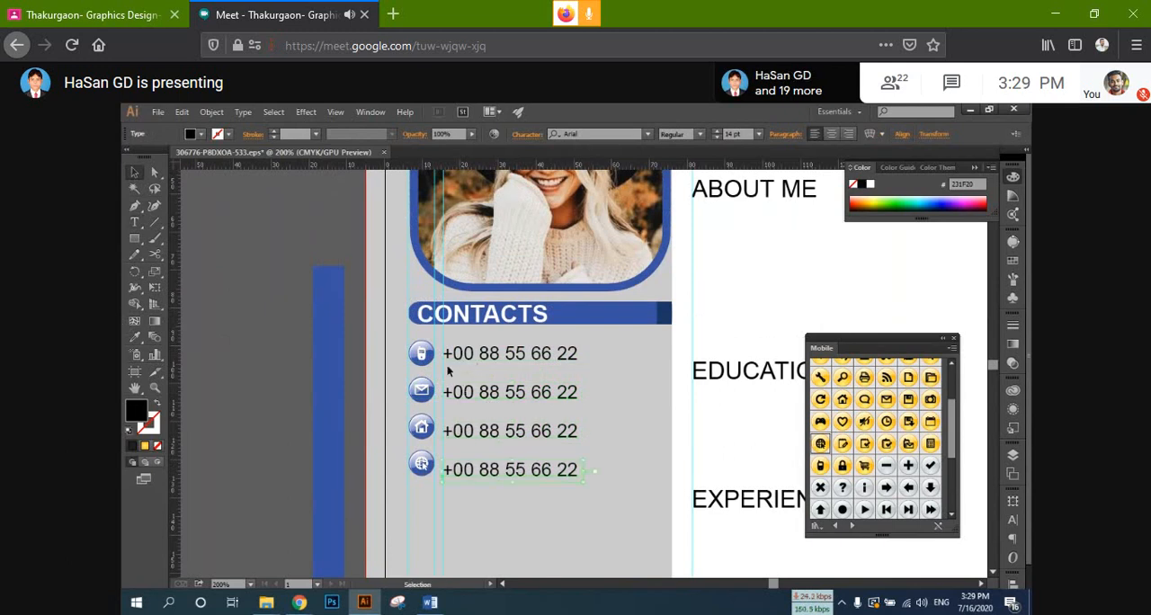
left_click_drag(418, 352, 353, 298)
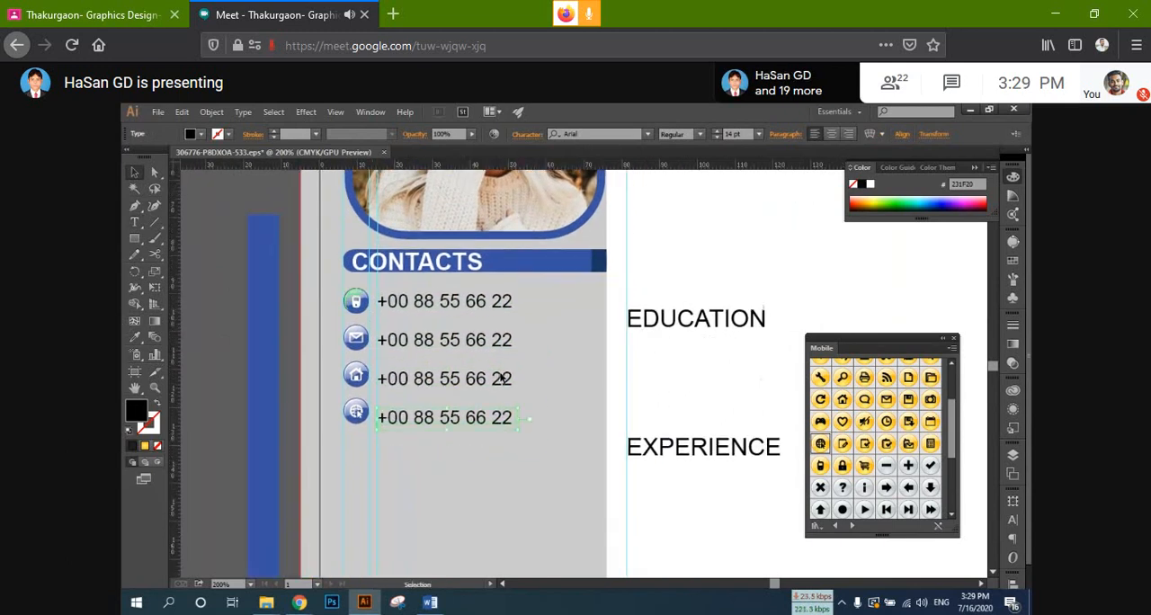
scroll(501, 381, "up", 2)
scroll(502, 376, "down", 2)
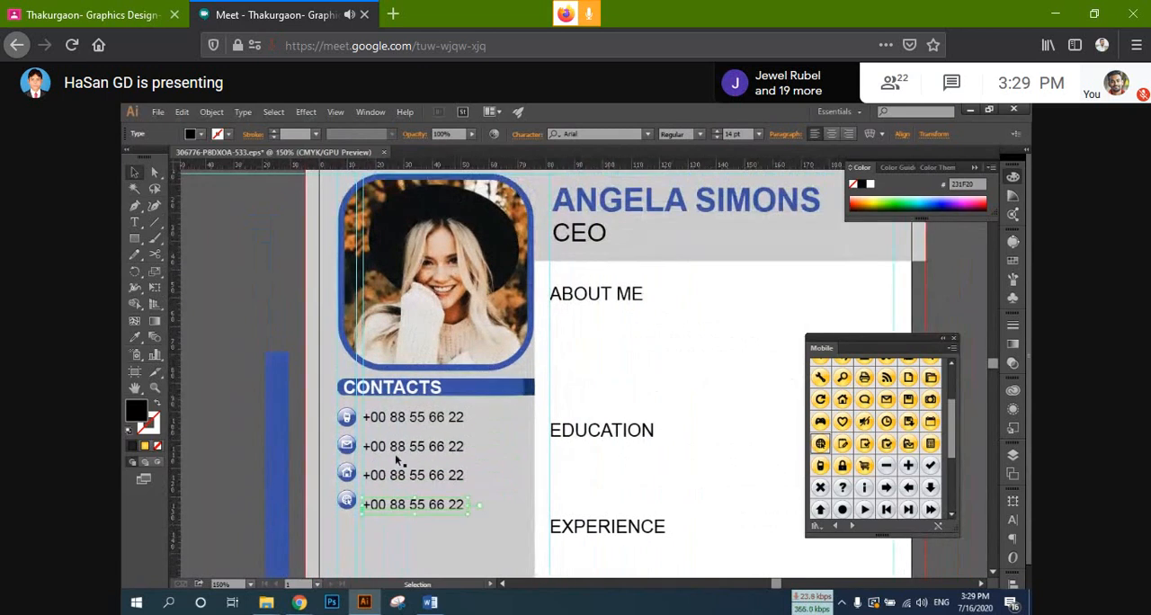
Step: Replace the copied text beside the envelope icon with the start of the contact's e-mail address, up to the @ sign
key("t")
triple_click(397, 447)
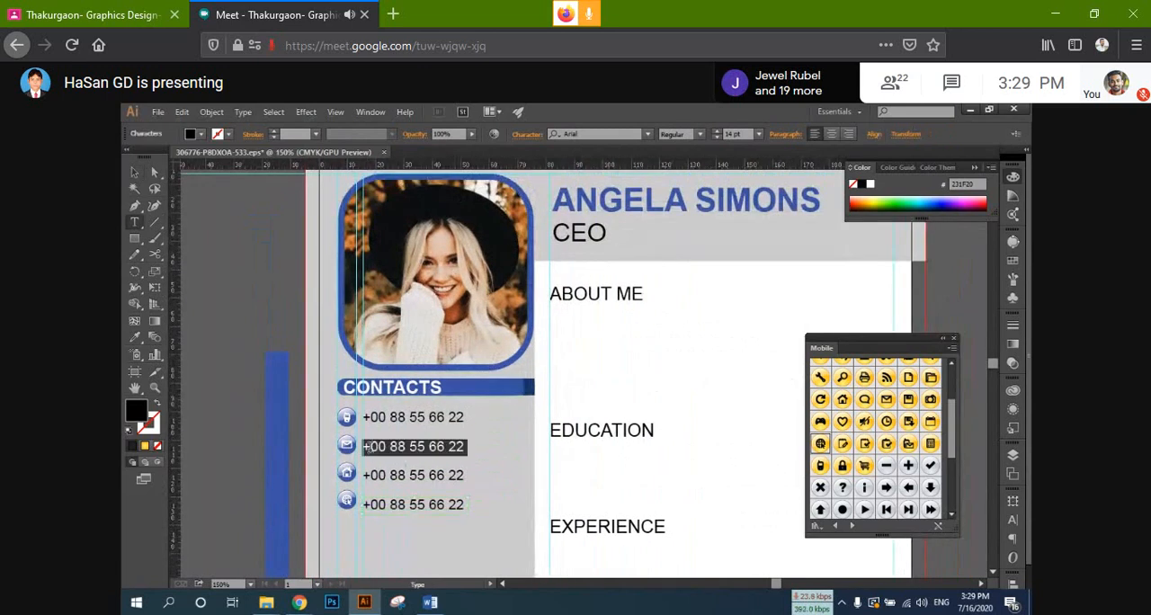
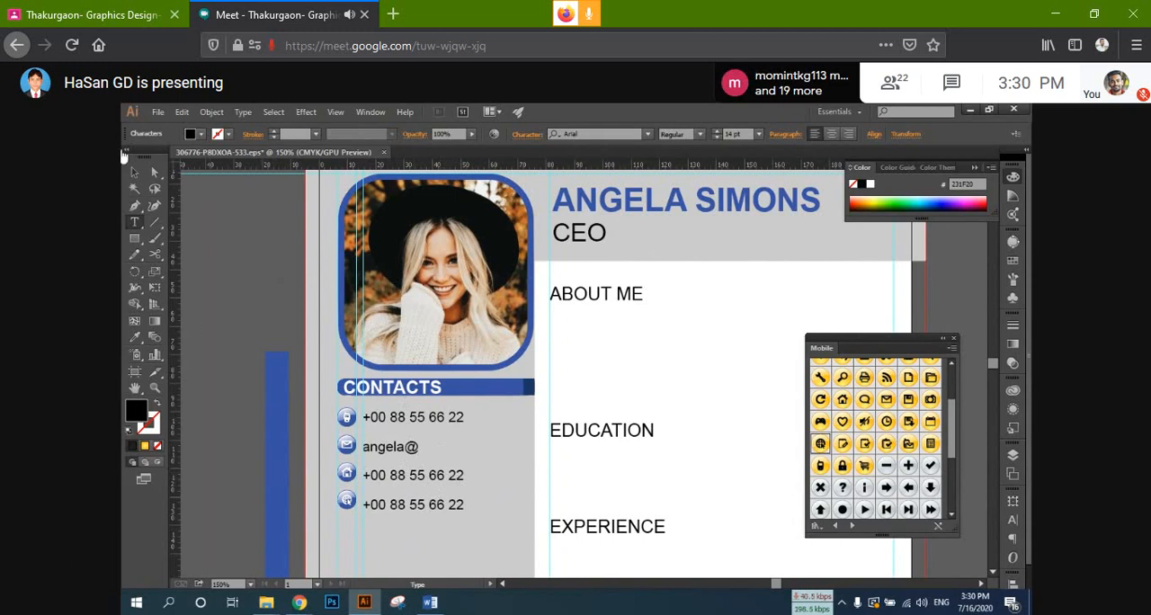
left_click(135, 223)
scroll(212, 306, "down", 1)
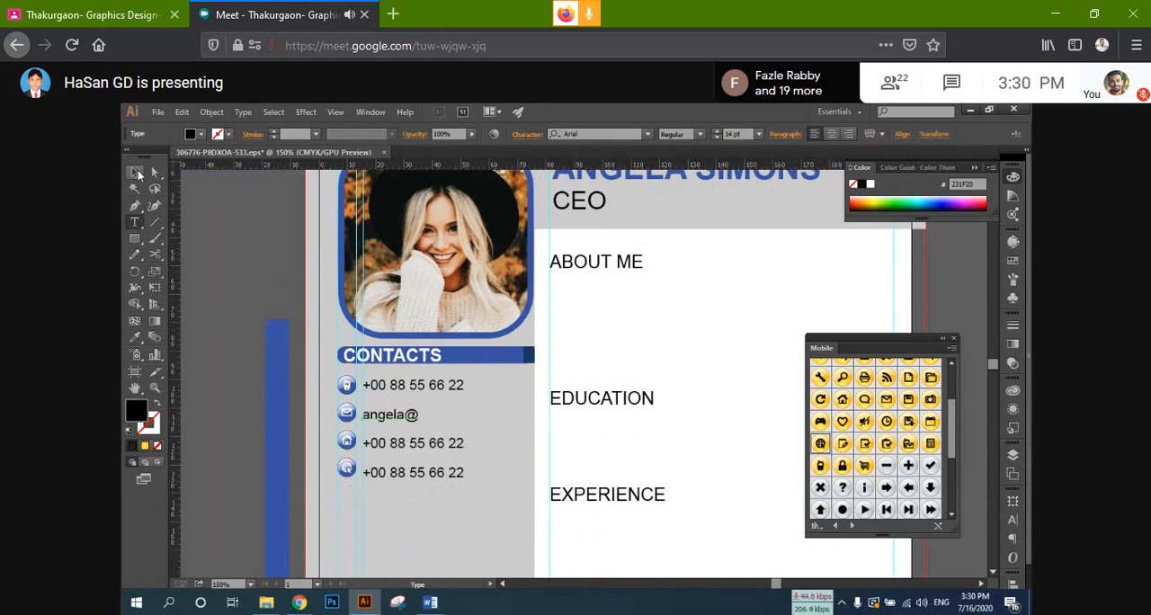
left_click(135, 174)
left_click(135, 225)
left_click_drag(205, 346, 316, 496)
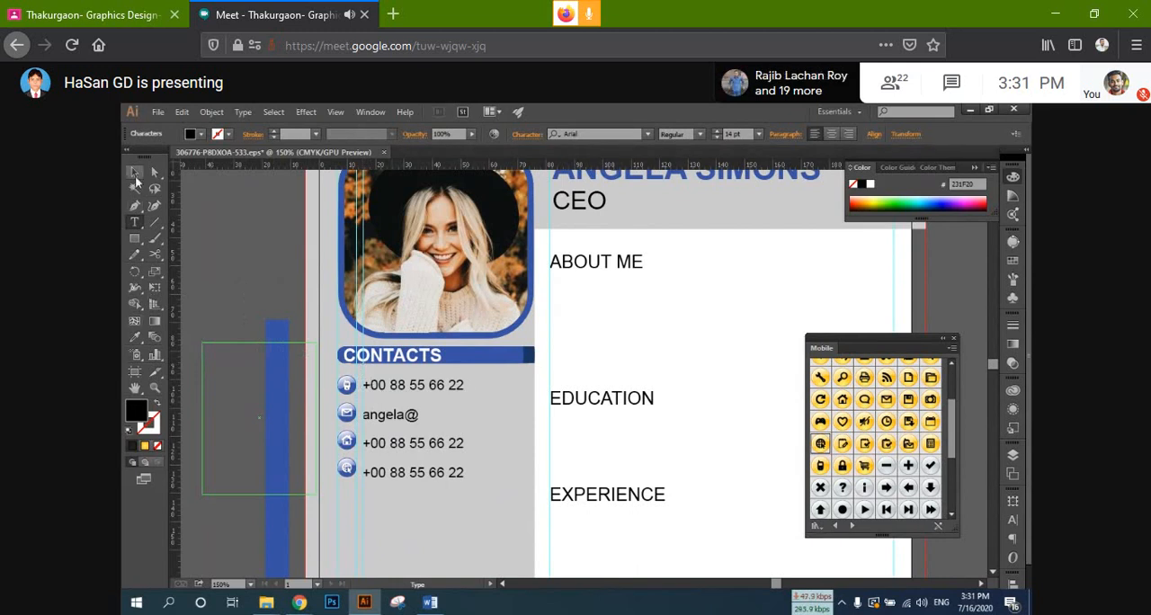
key("Escape")
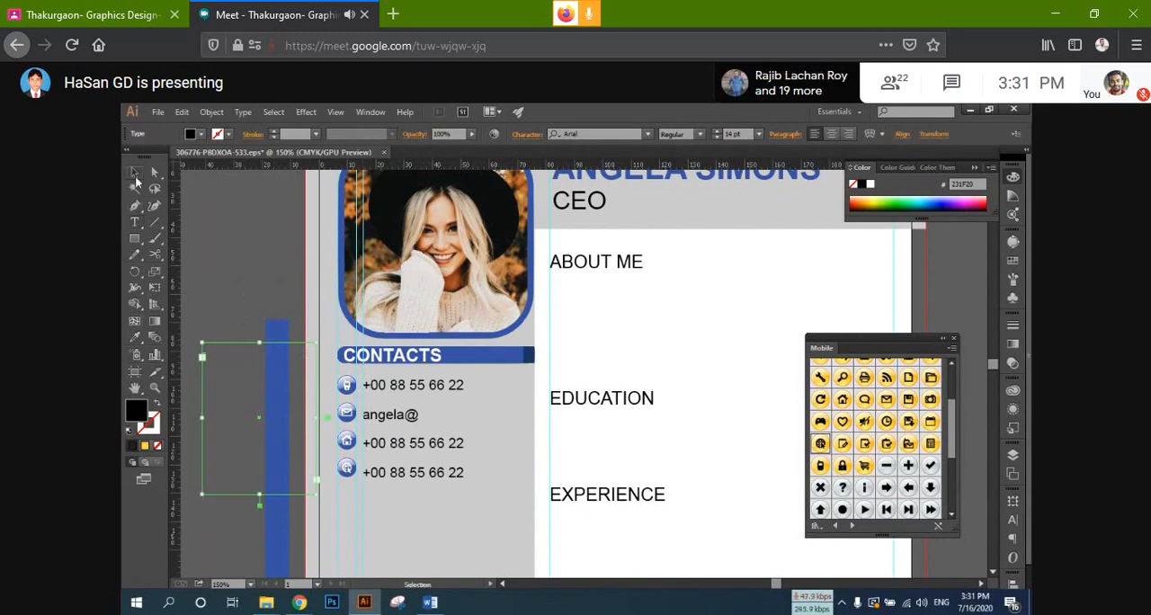
Step: Delete the text objects beside the envelope, house and globe icons, leaving only the phone number
key("t")
triple_click(378, 386)
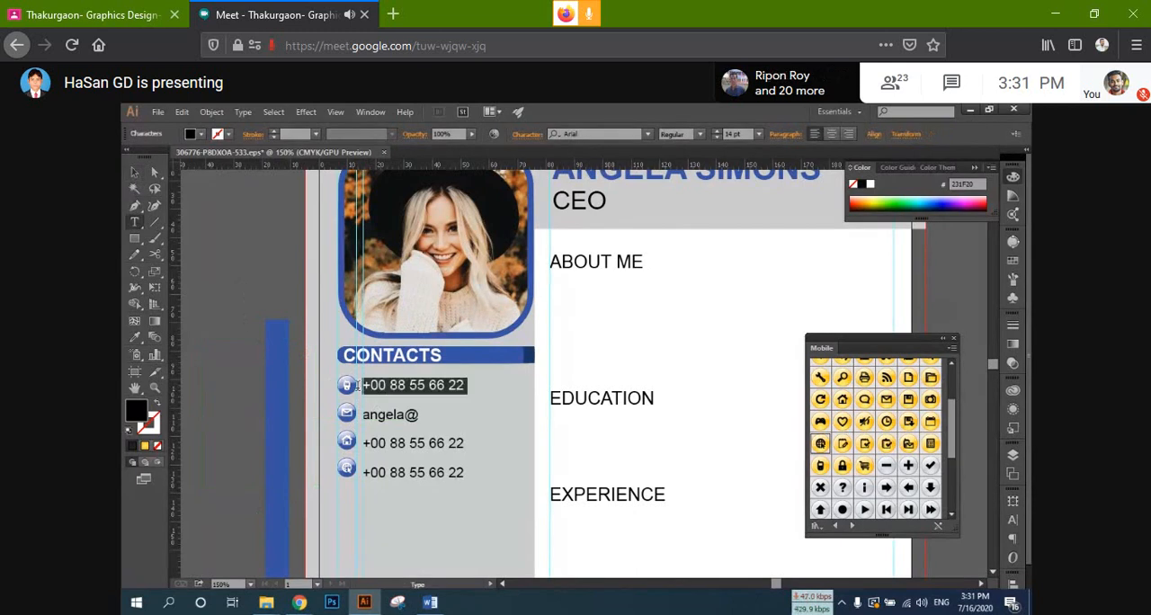
triple_click(406, 413)
key("ctrl+c")
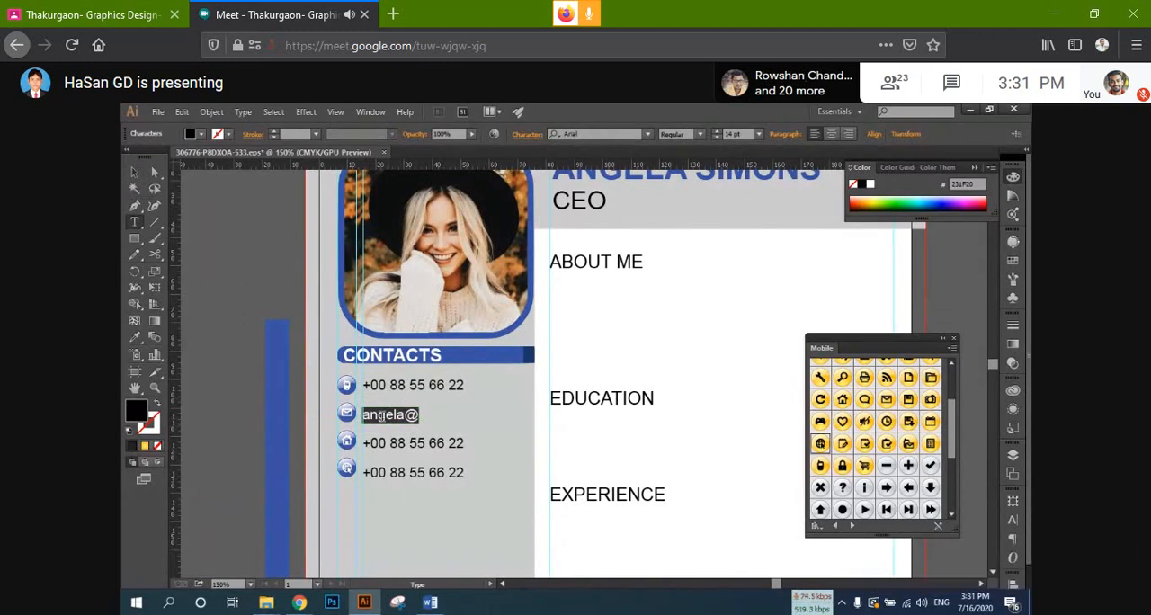
key("ctrl")
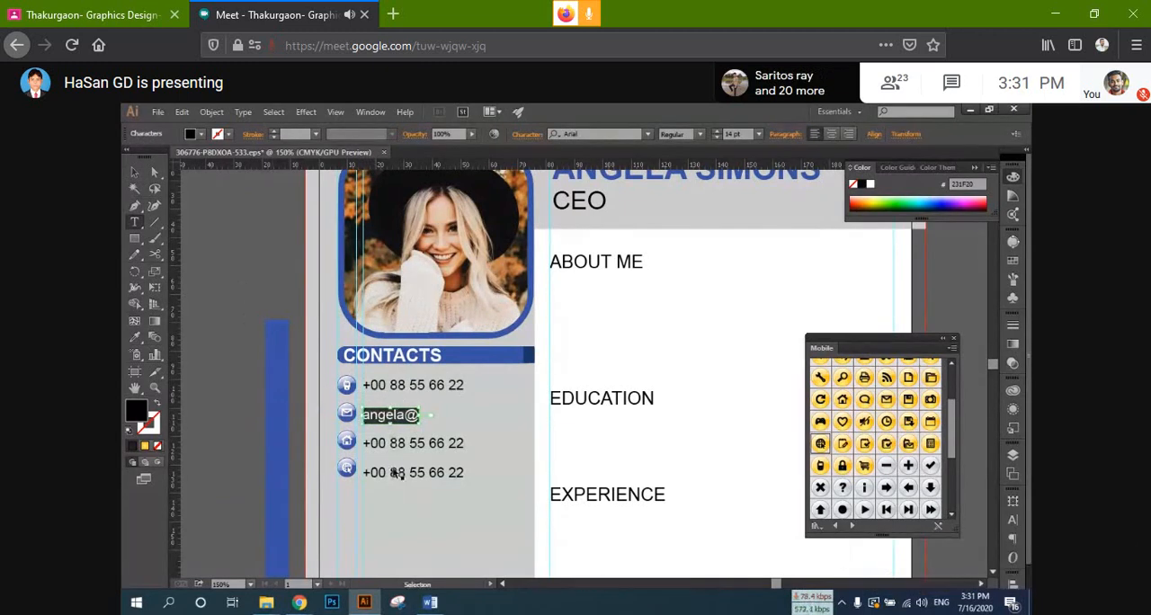
key("BackSpace")
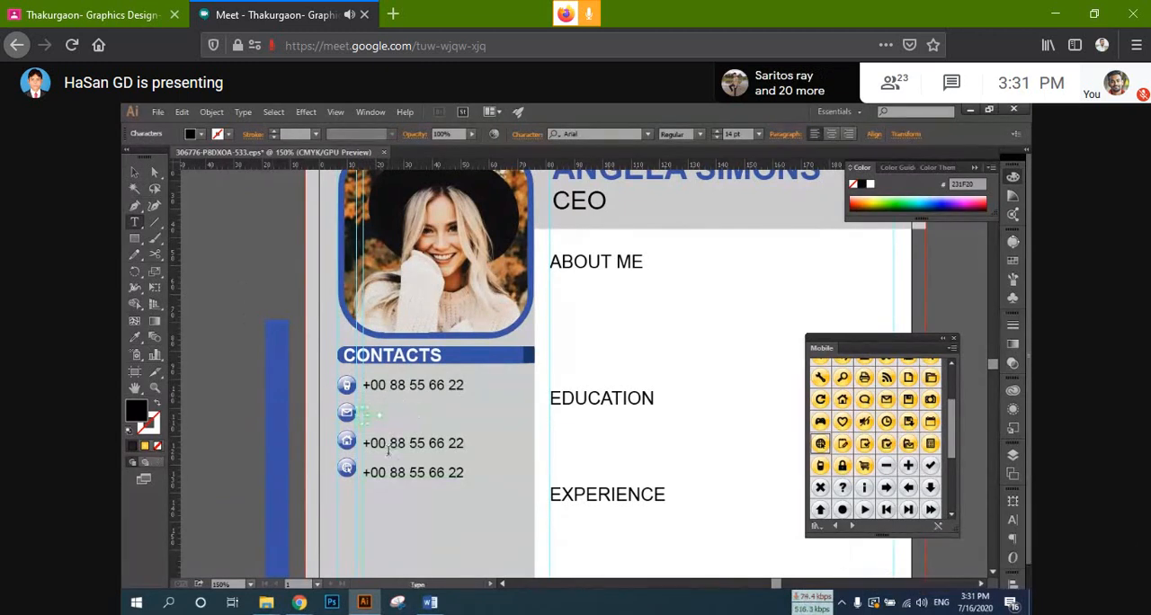
left_click(133, 172)
left_click(417, 452)
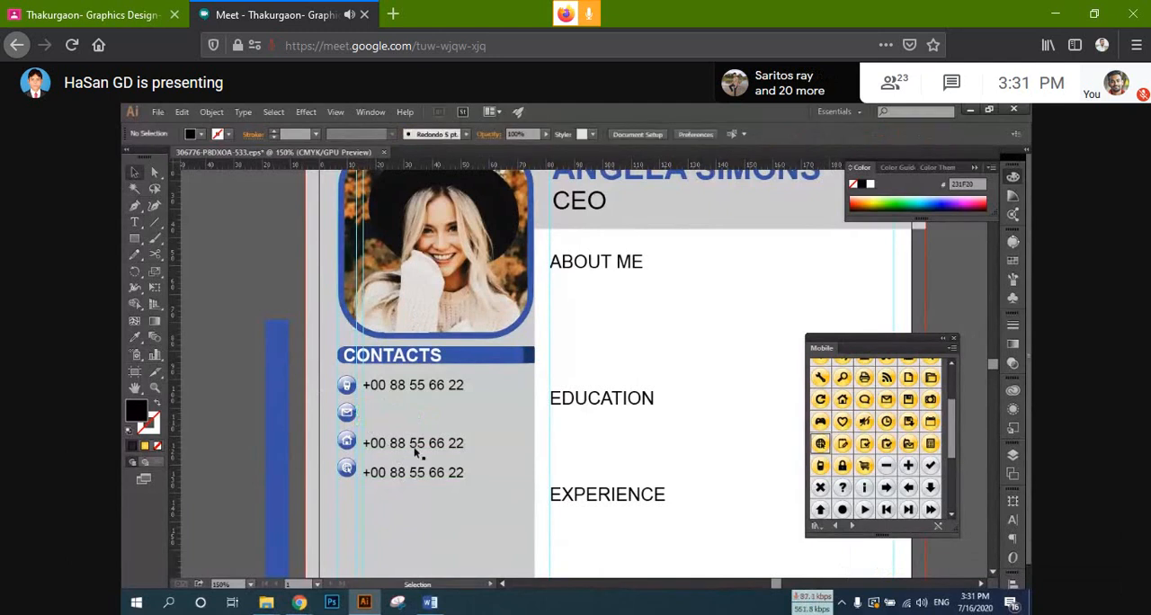
left_click(419, 472)
key("Delete")
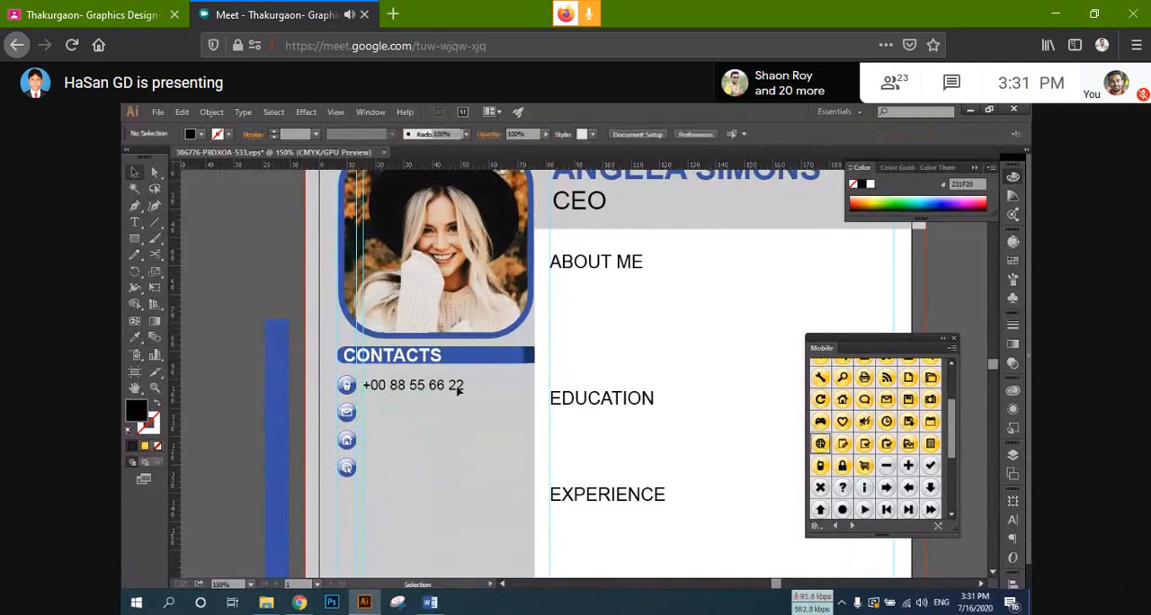
Step: Add three lines under the phone number in the same text object, each holding the contact's e-mail prefix up to the @ sign
key("t")
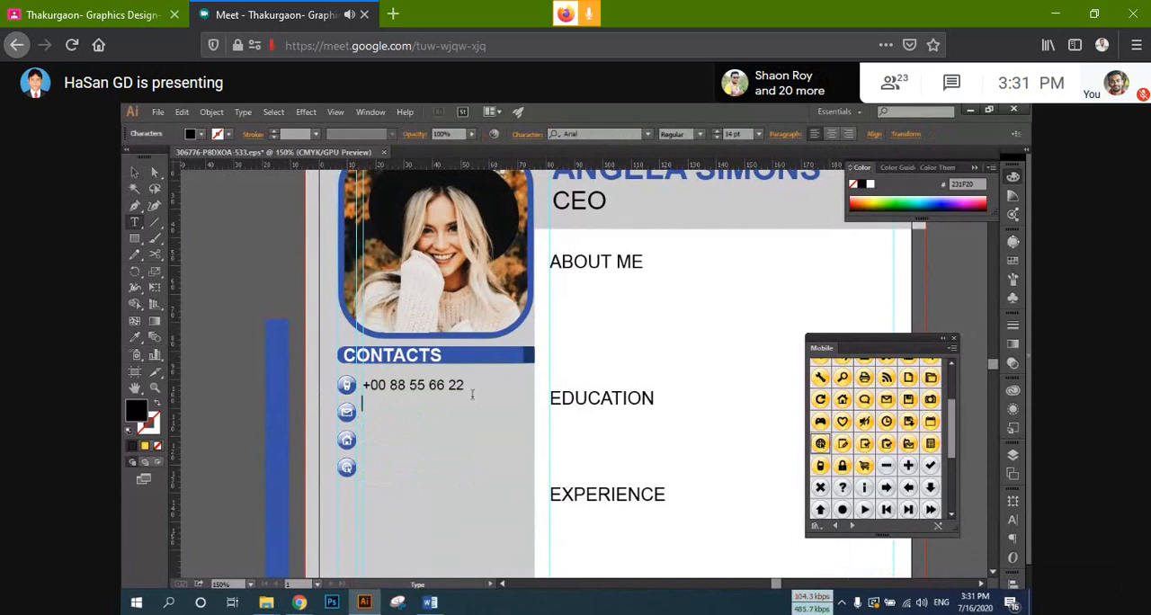
left_click(472, 395)
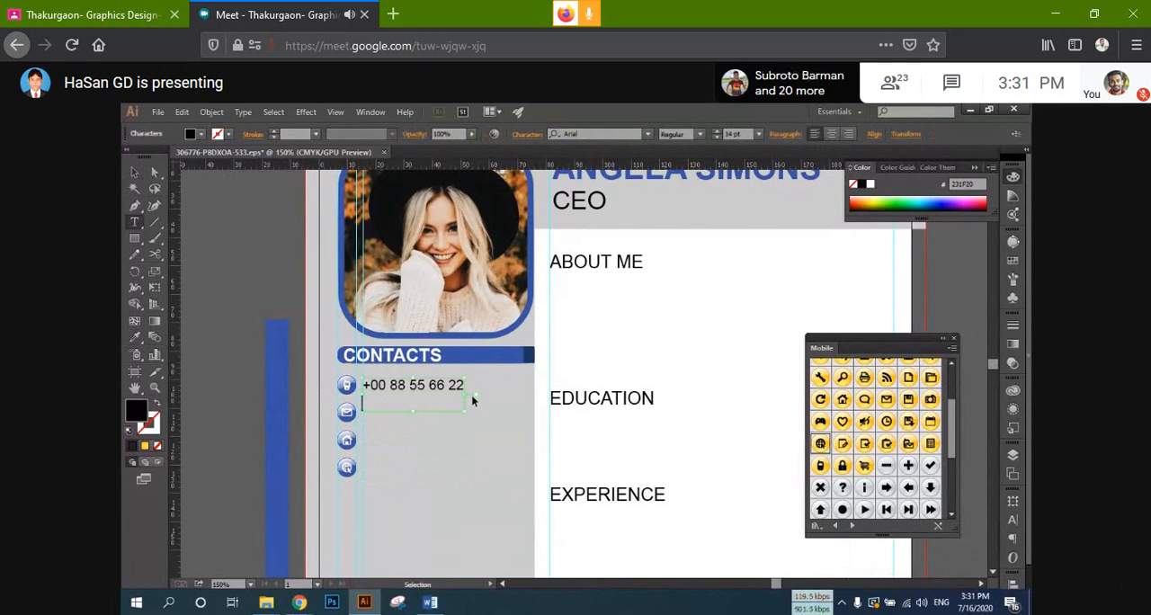
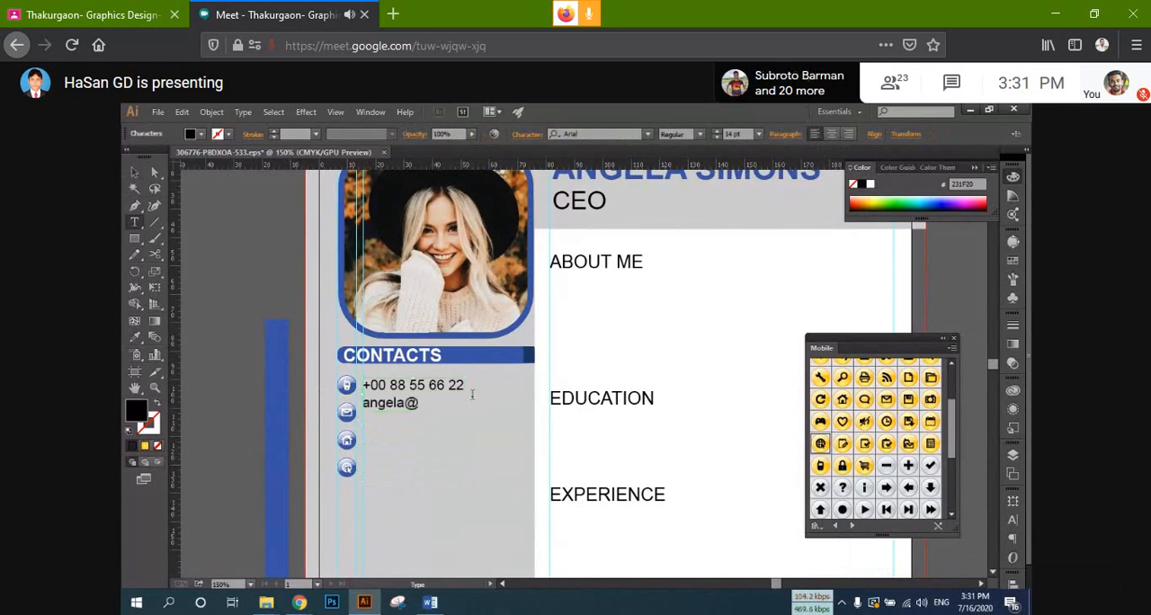
key("ctrl+v")
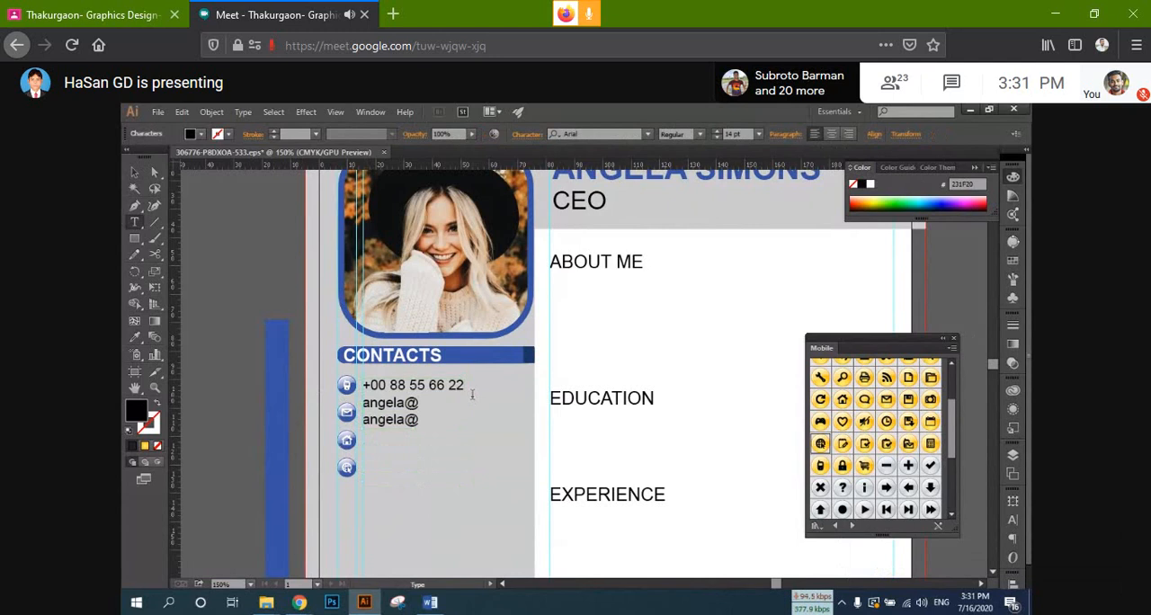
key("ctrl+v")
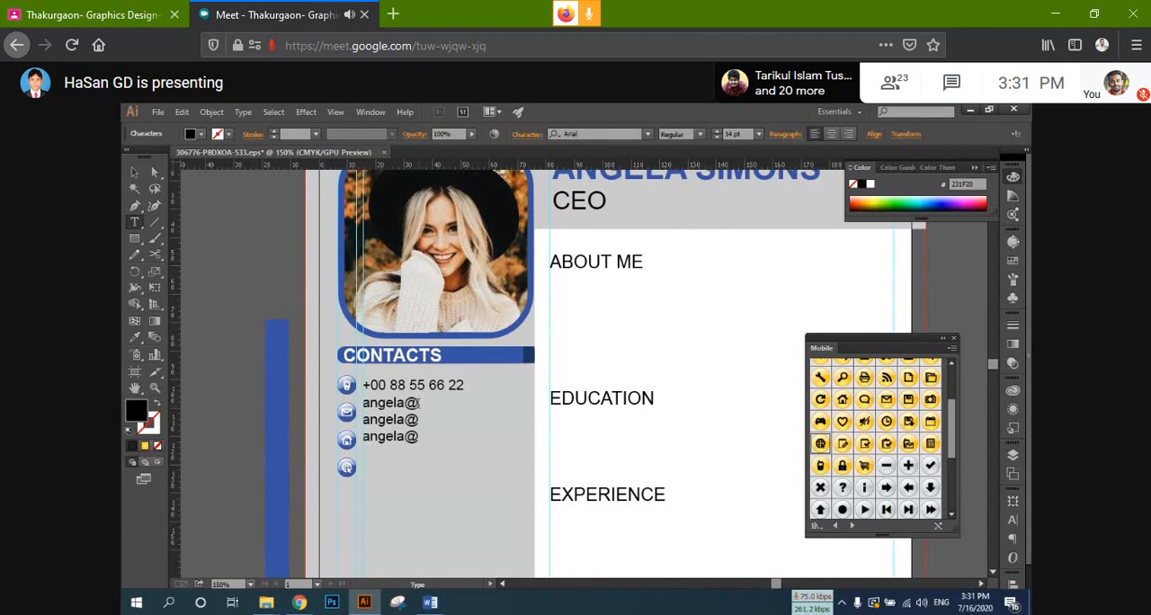
Step: Complete the e-mail address on the second line of the contacts text with the domain gmail.com
type("gmail.com")
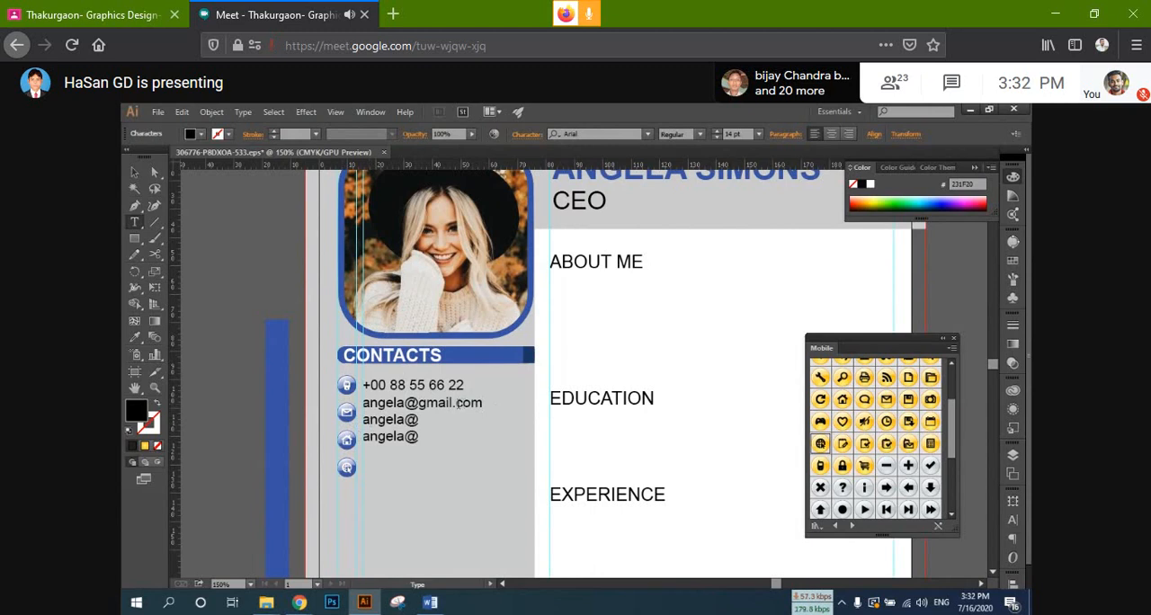
Step: Replace the third line of the contacts text with Bangladesh
scroll(455, 434, "up", 1)
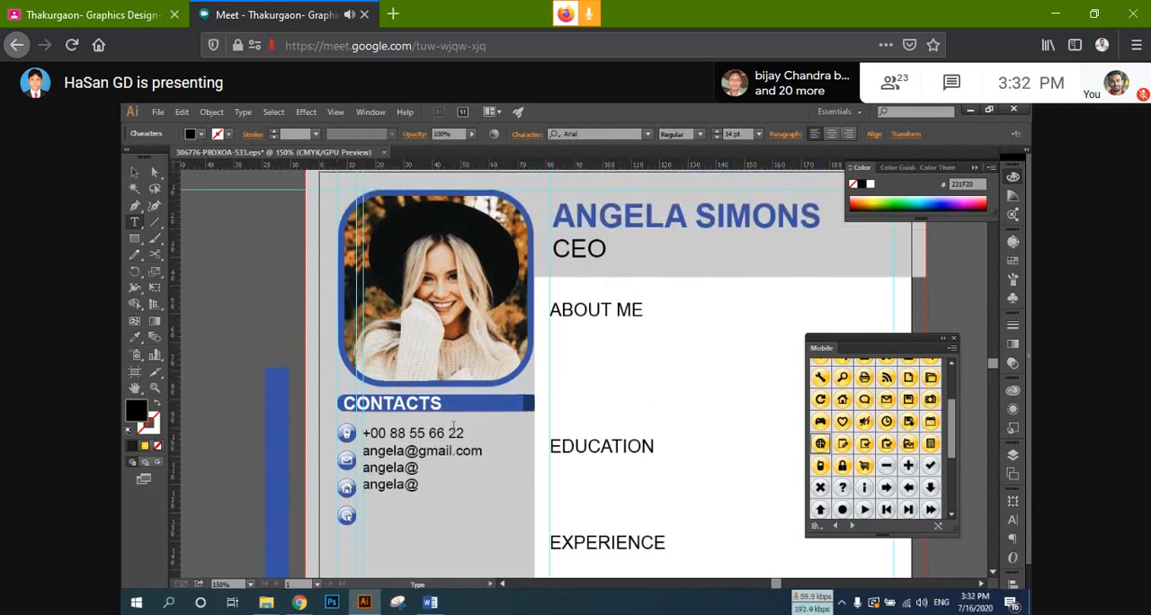
scroll(429, 441, "up", 1)
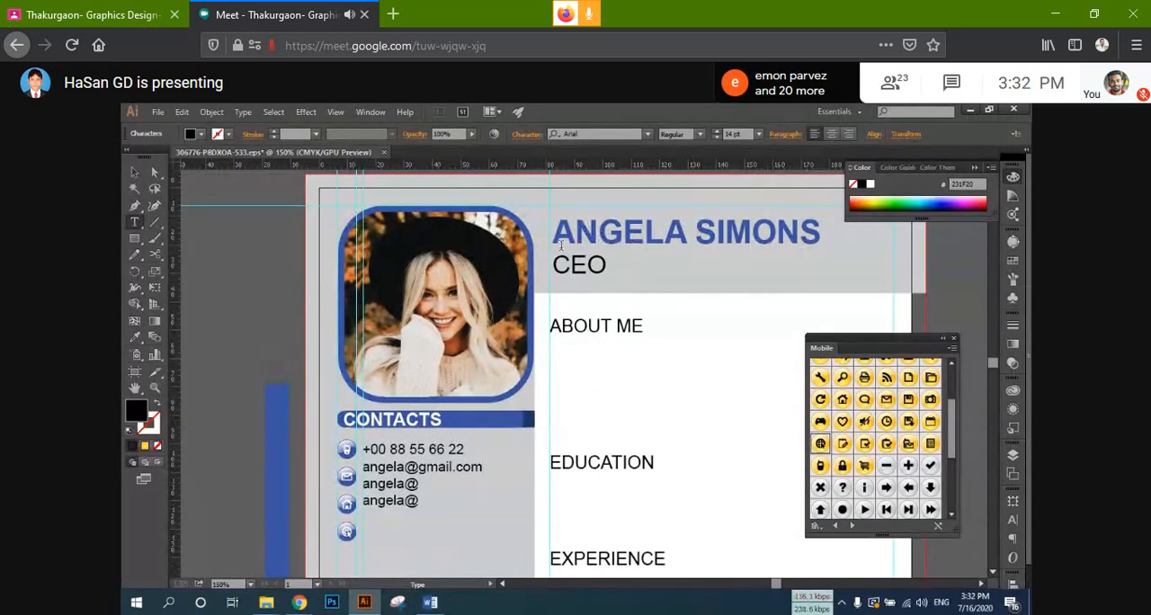
scroll(418, 479, "down", 2)
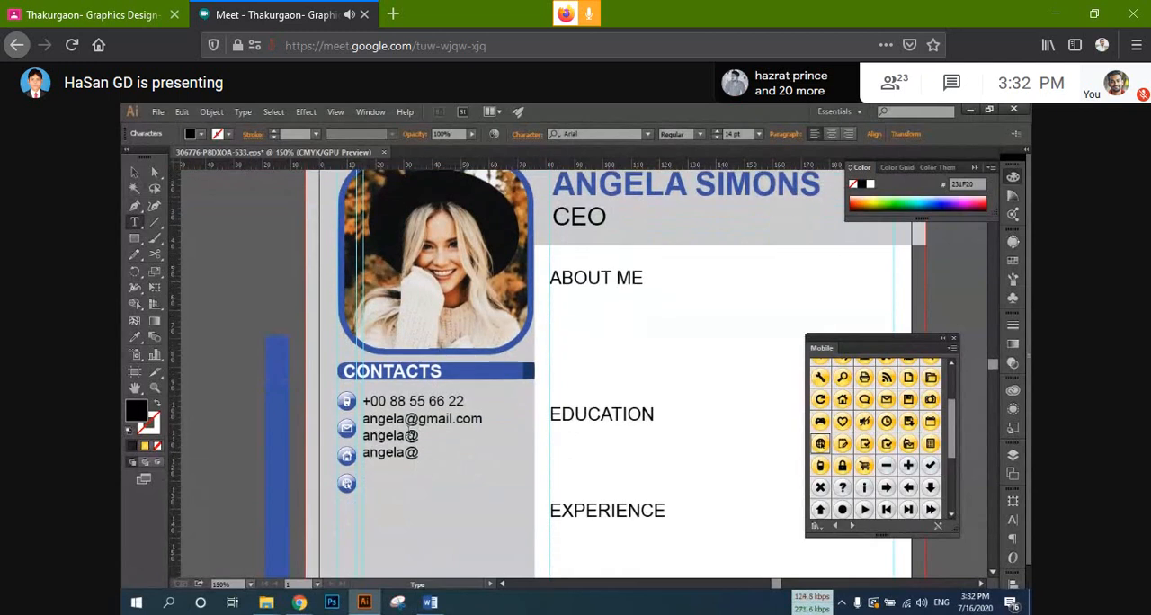
left_click_drag(419, 435, 361, 437)
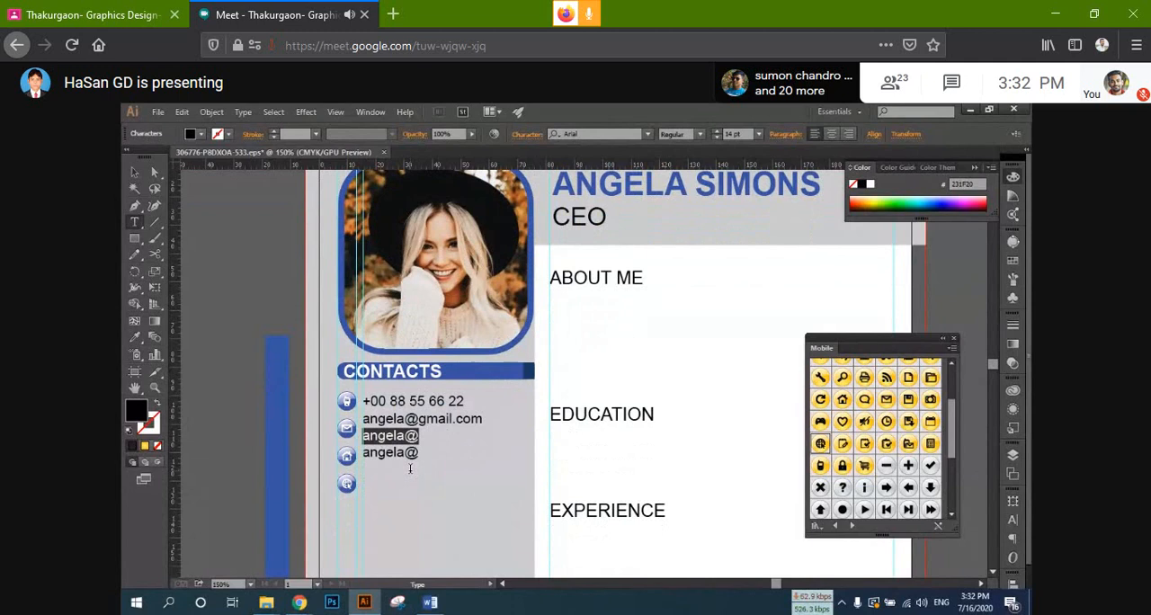
type("Bangla")
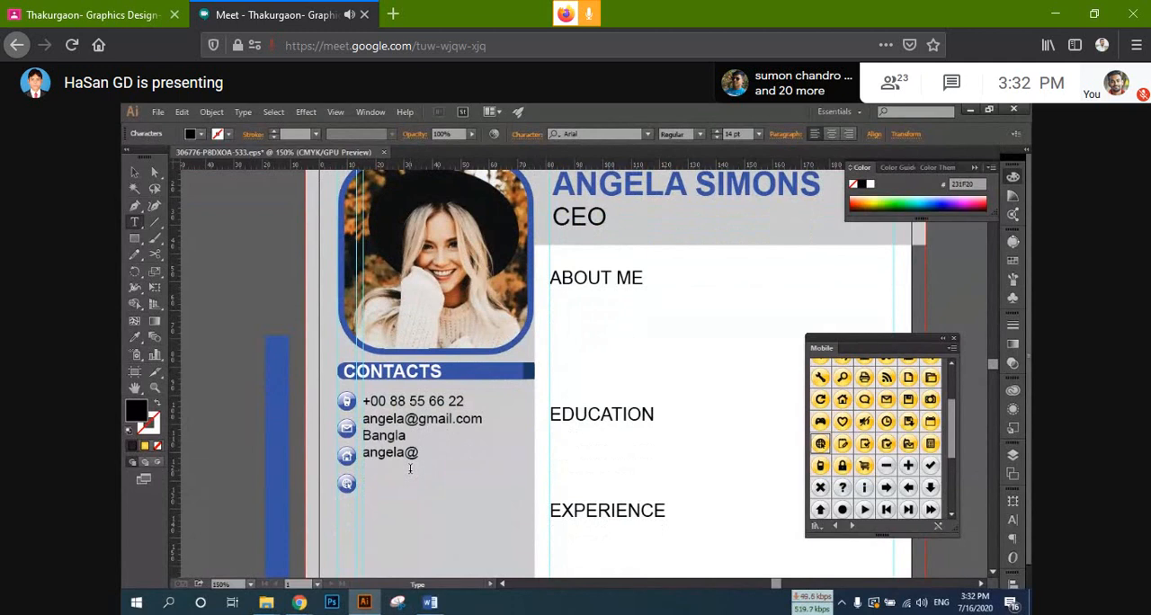
type("desh")
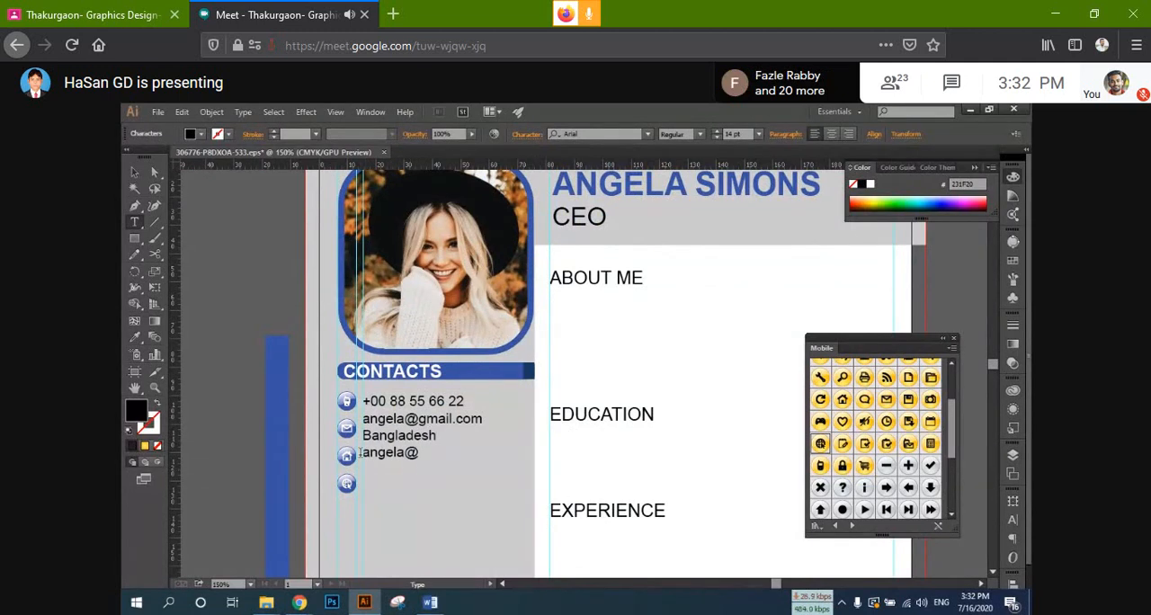
left_click_drag(362, 452, 438, 452)
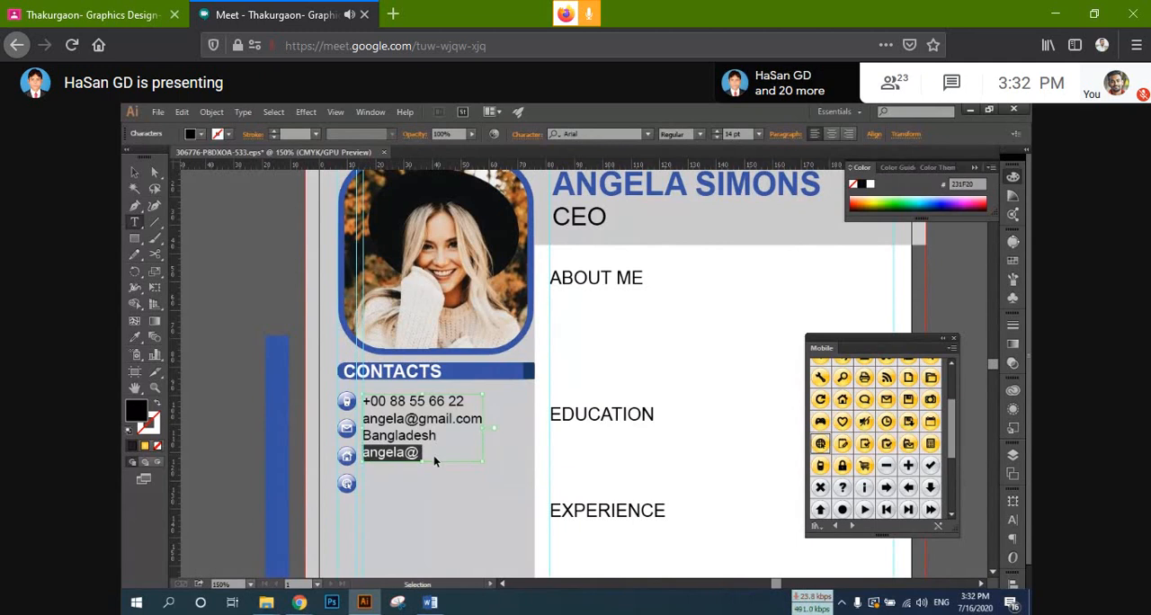
left_click(415, 454)
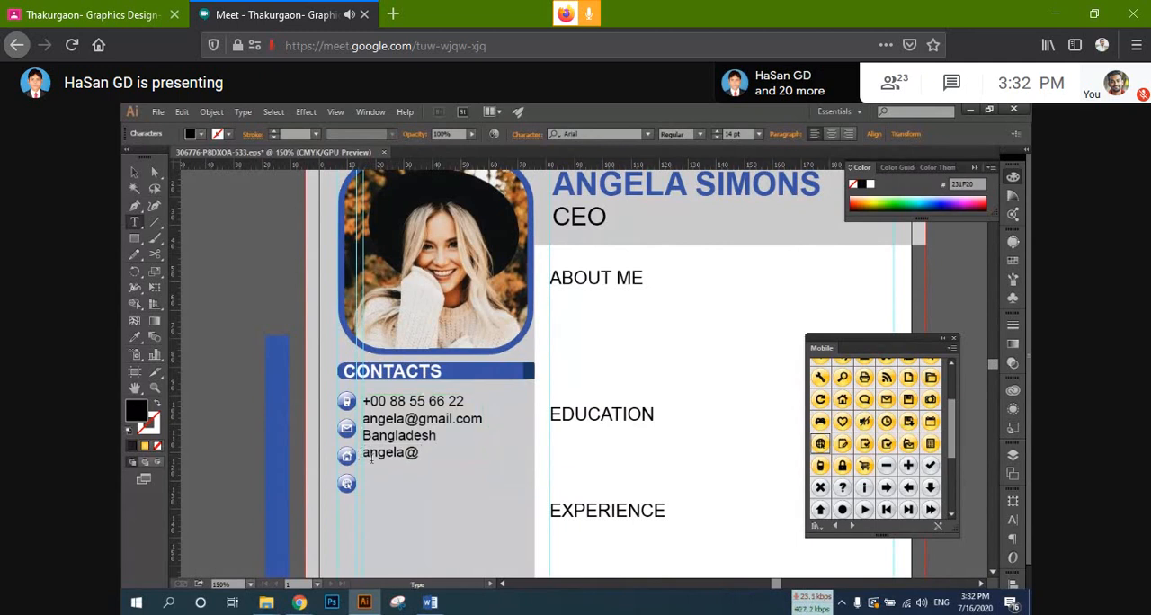
type("www")
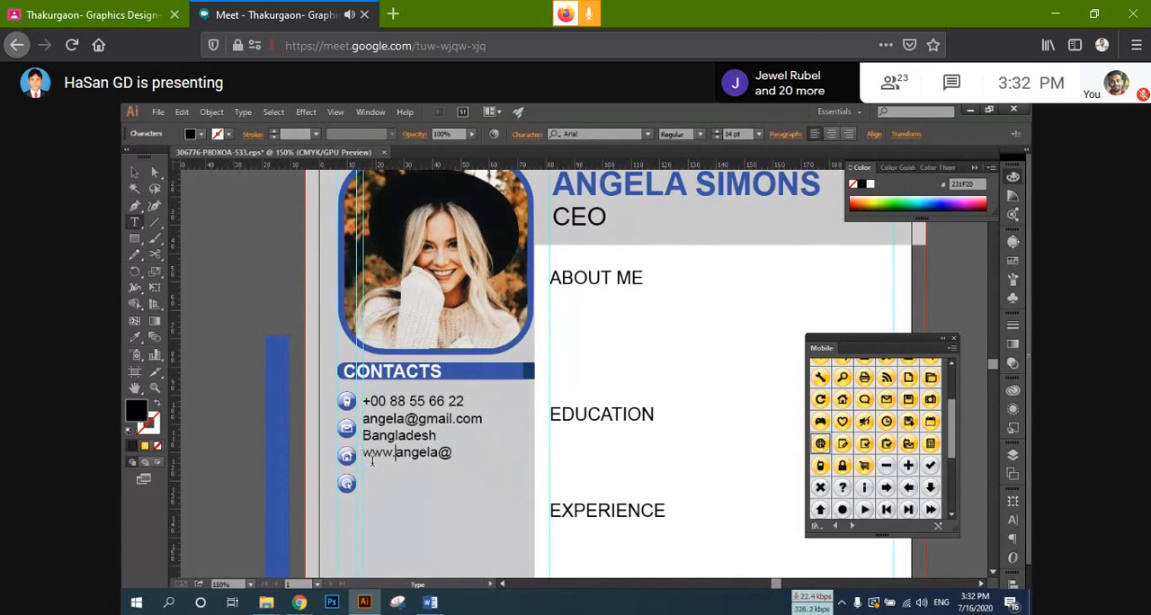
type(".")
left_click_drag(438, 452, 453, 452)
type(".com")
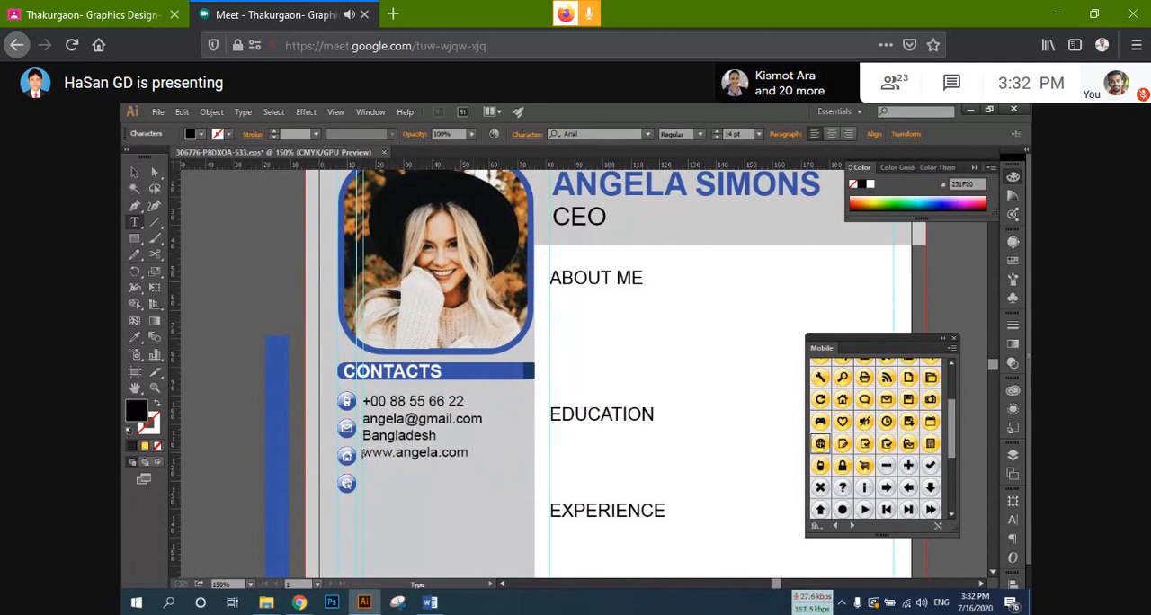
left_click(134, 171)
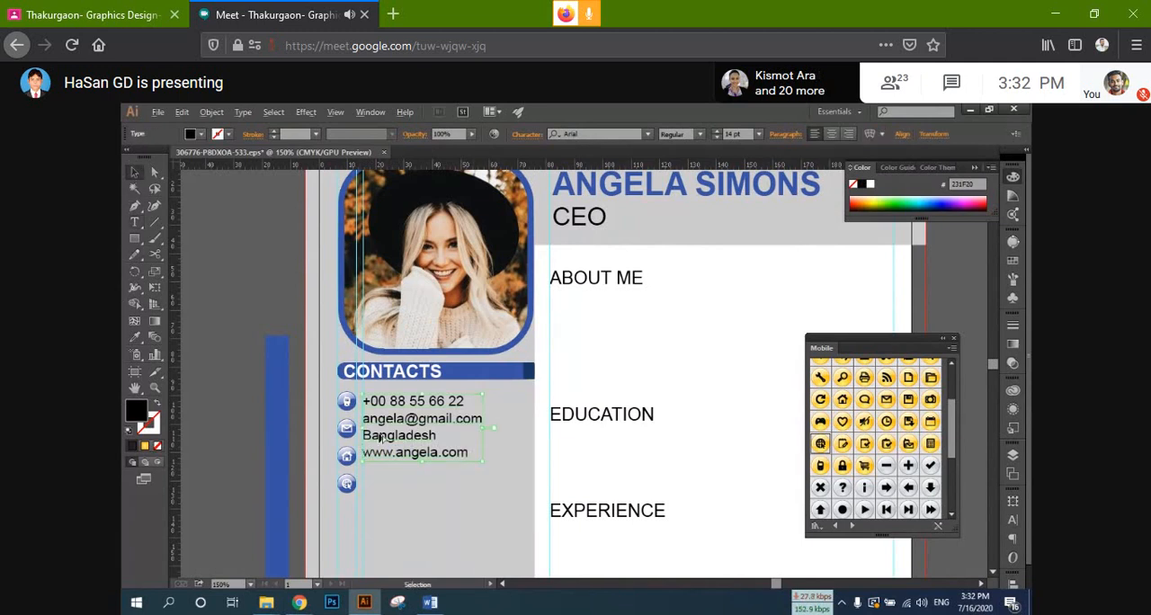
Step: Increase the line spacing of the contacts text and nudge it up so each line aligns with its icon
key("alt+Down")
key("alt+Down")
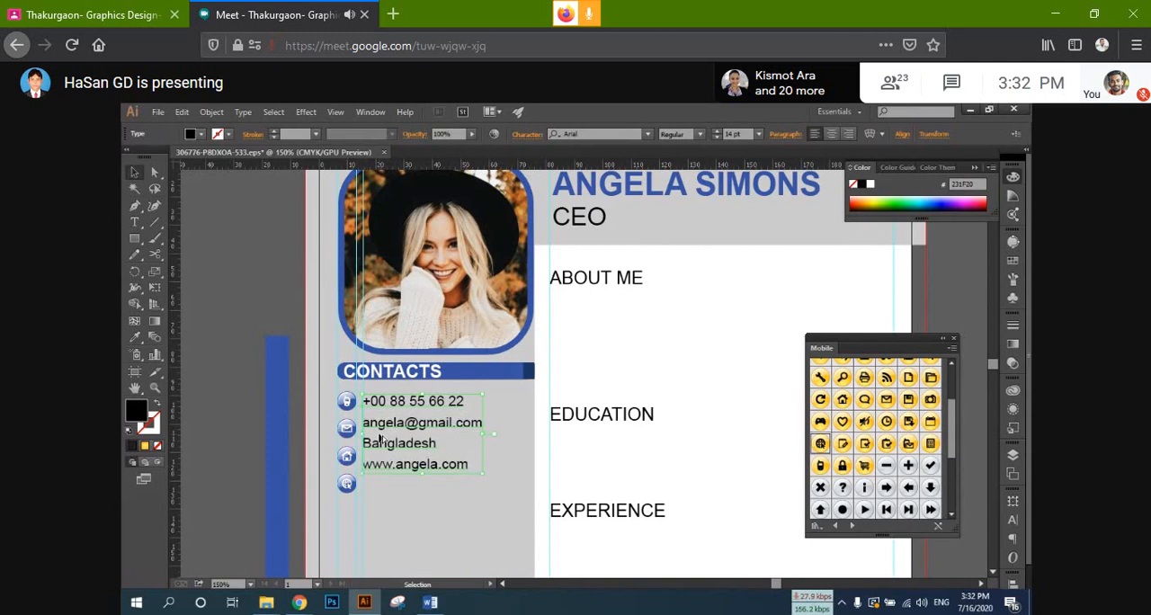
key("alt+Down")
key("alt+Down")
key("alt+Down")
key("alt+Down")
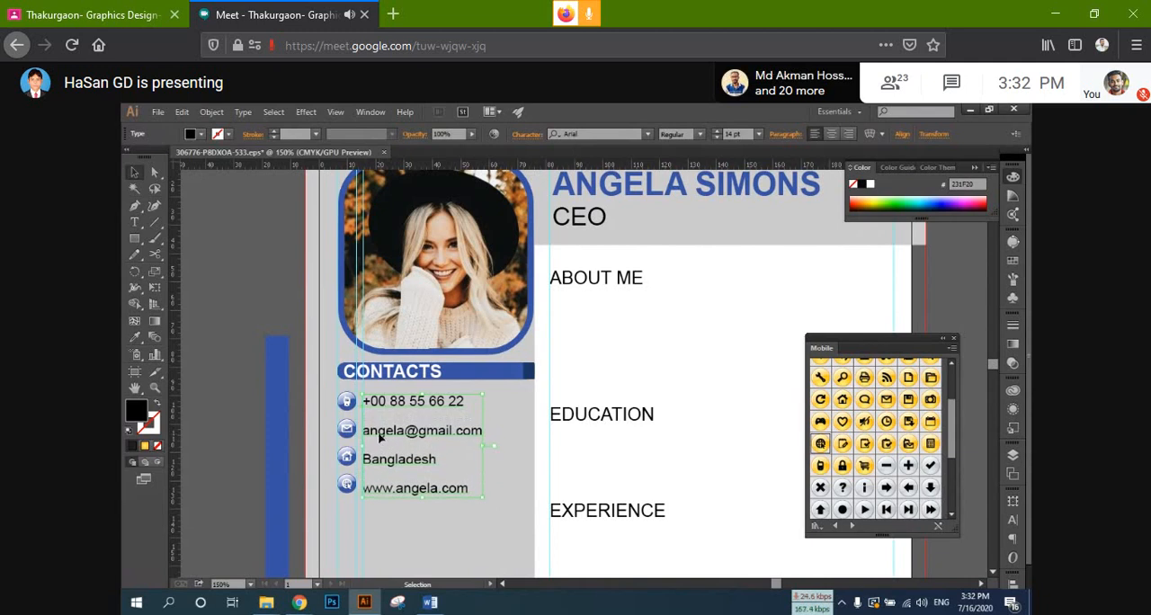
scroll(391, 452, "up", 2)
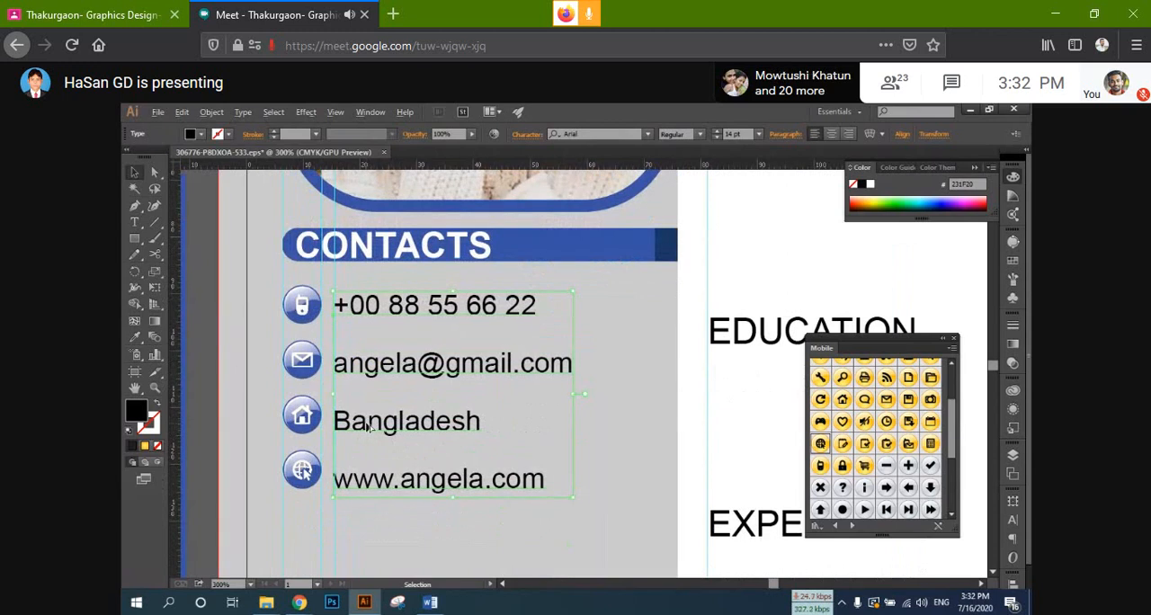
key("alt+Up")
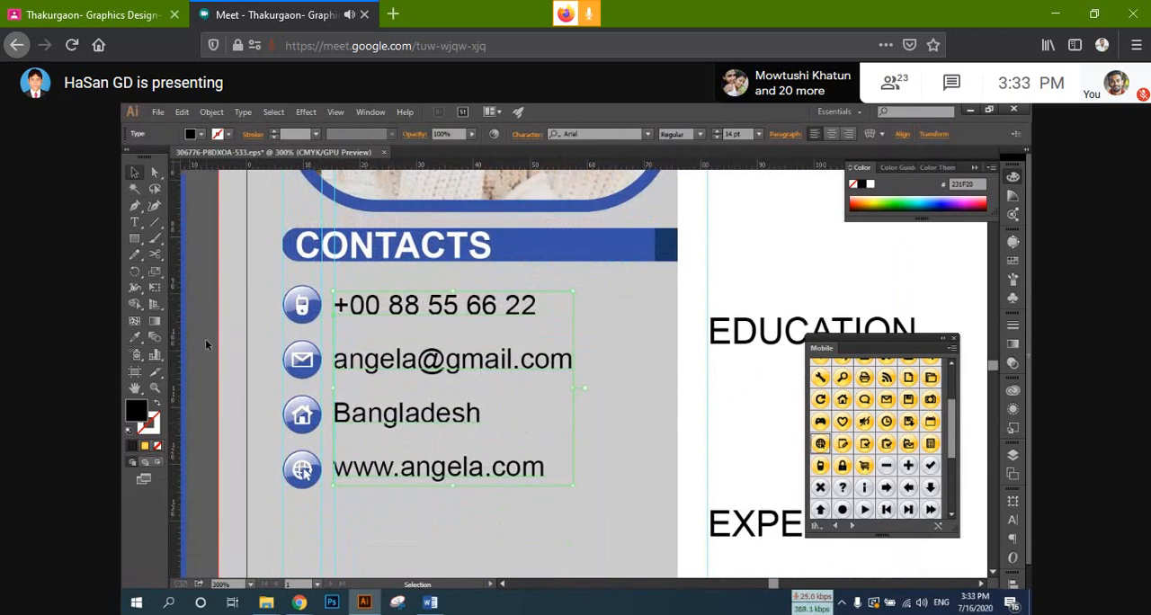
key("alt+Up")
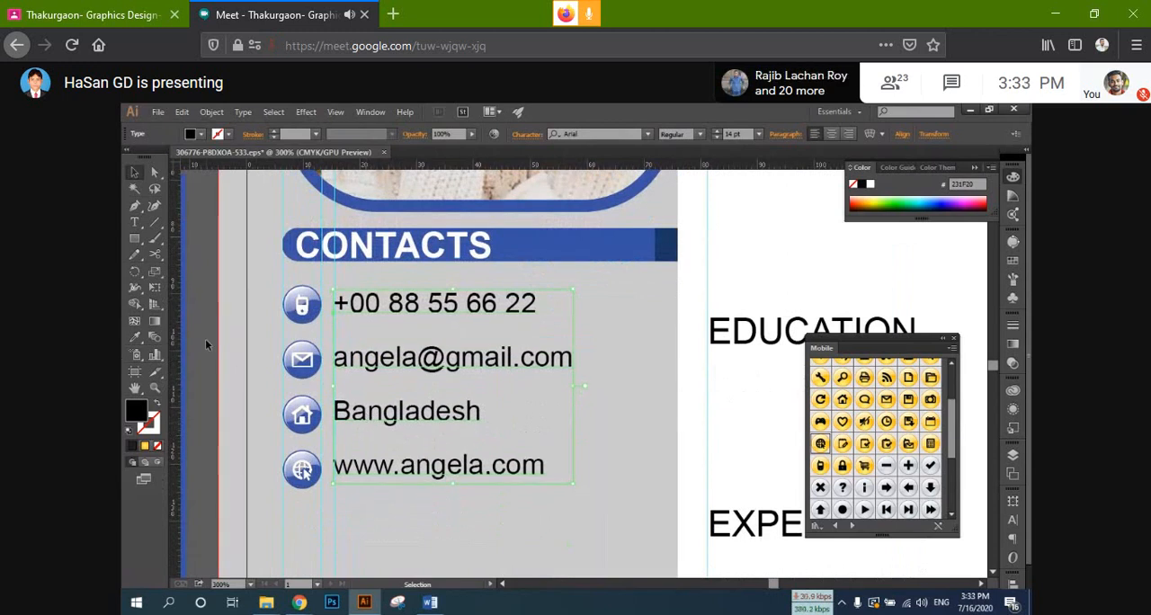
left_click(204, 351)
scroll(237, 297, "down", 2)
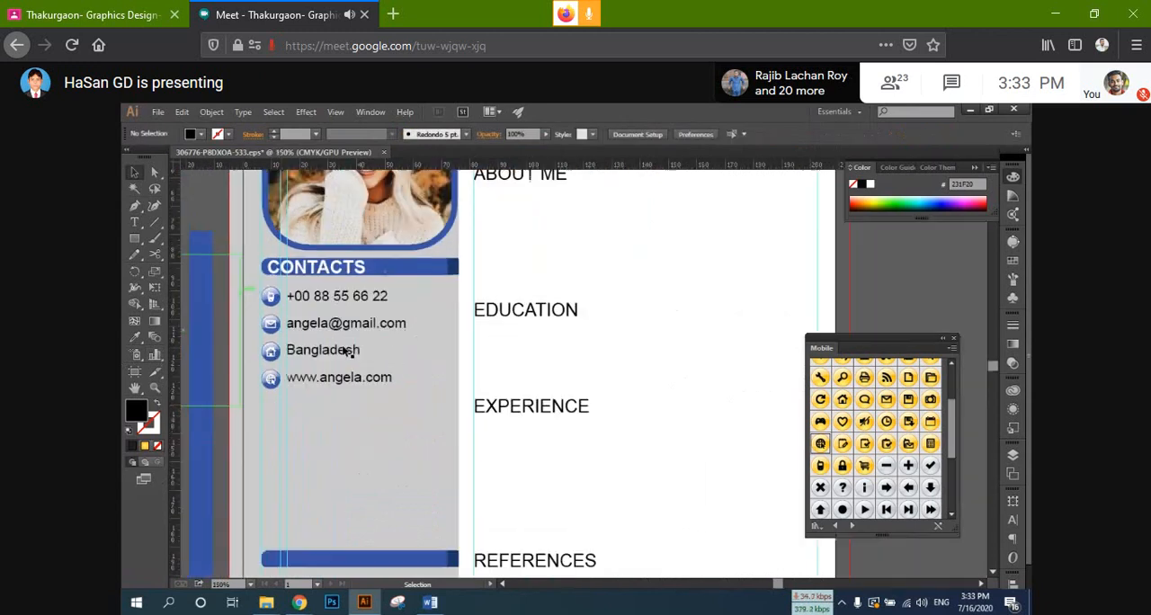
Step: Delete the lower blue bar and its dark end piece that cover the SKILLS heading in the sidebar
left_click_drag(414, 350, 486, 315)
scroll(421, 408, "down", 2)
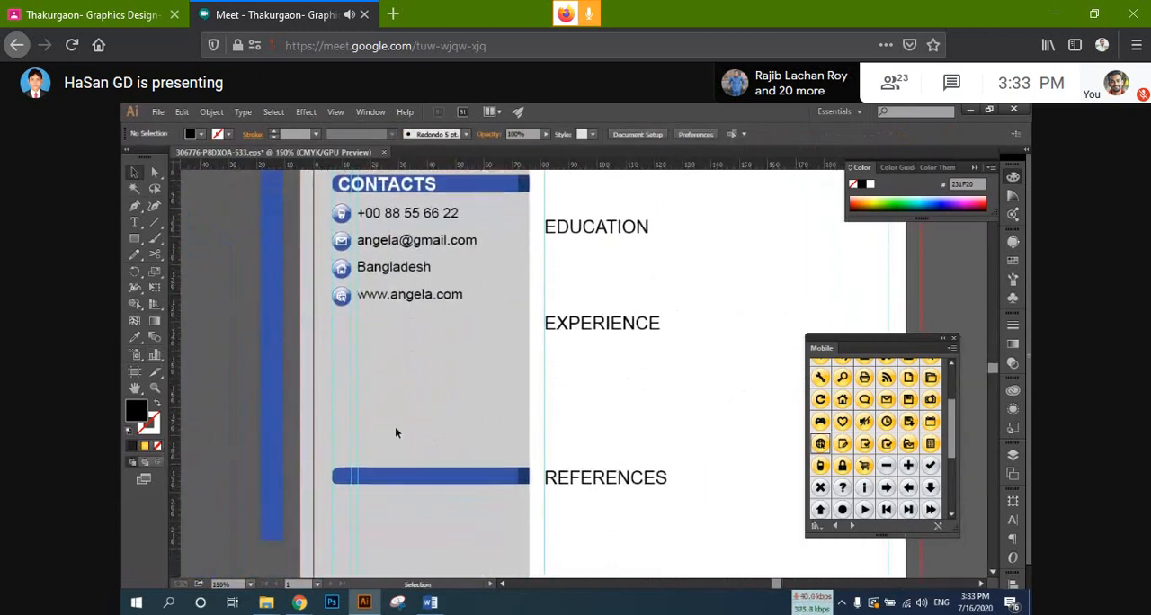
left_click(384, 474)
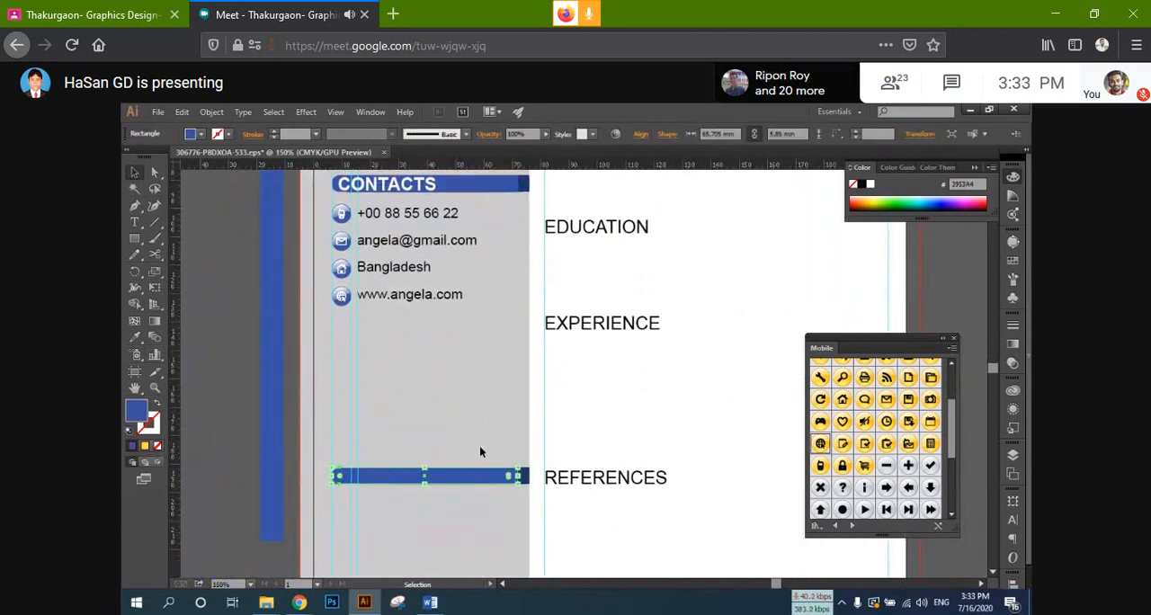
left_click_drag(506, 476, 506, 343)
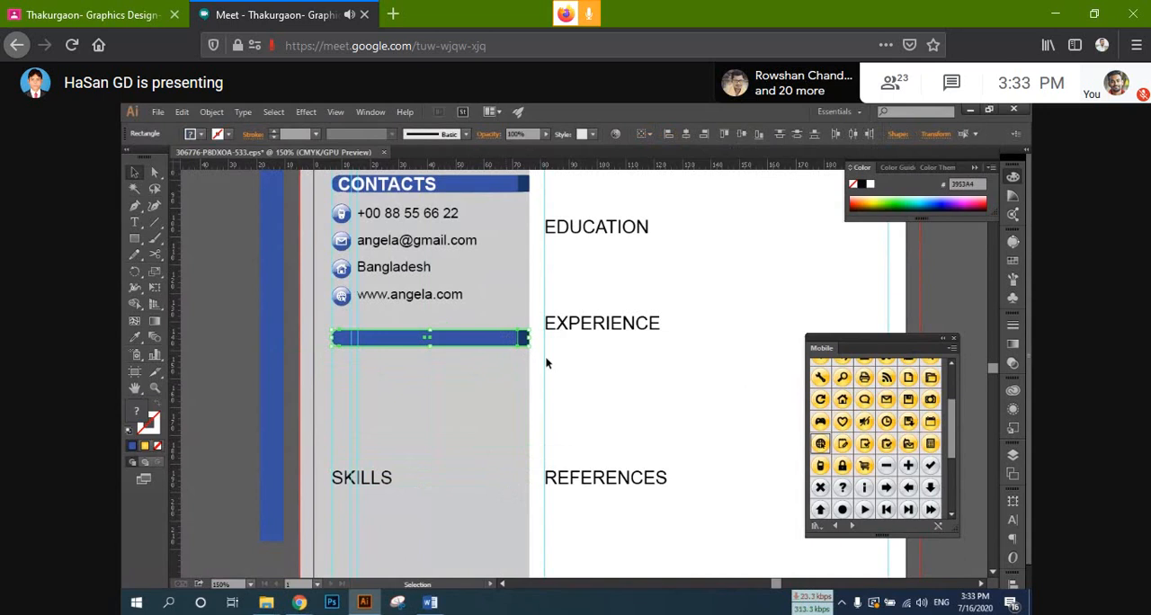
key("Delete")
Step: Stretch the blue CONTACTS rectangle rightward to about 68.3 mm wide, leaving a narrow dark strip at its end
left_click(508, 185)
scroll(514, 219, "up", 3)
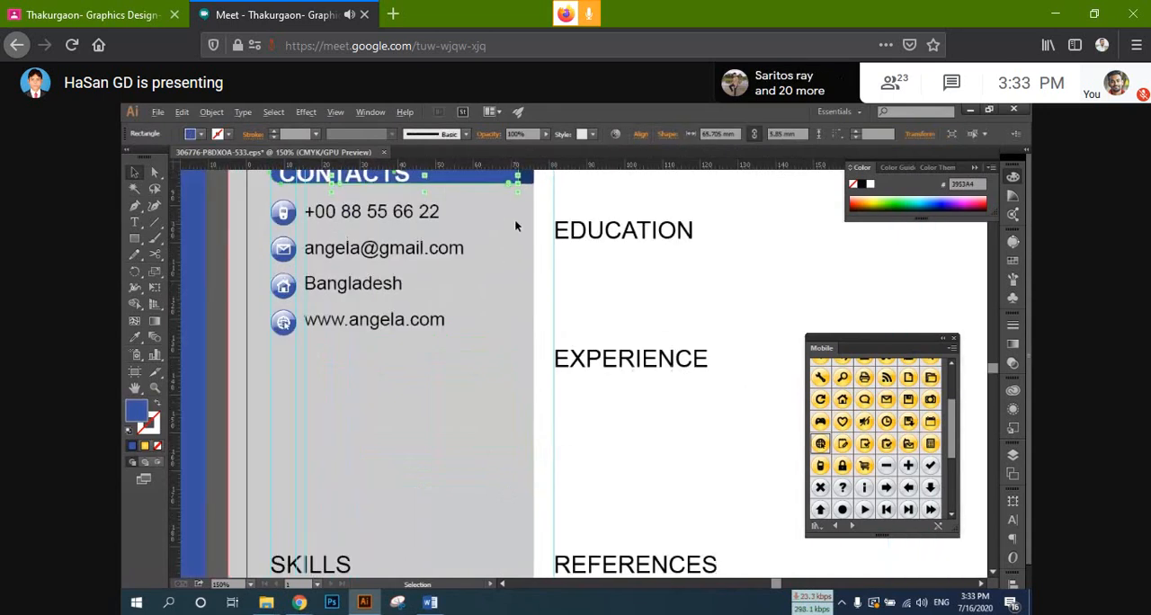
left_click_drag(520, 309, 517, 550)
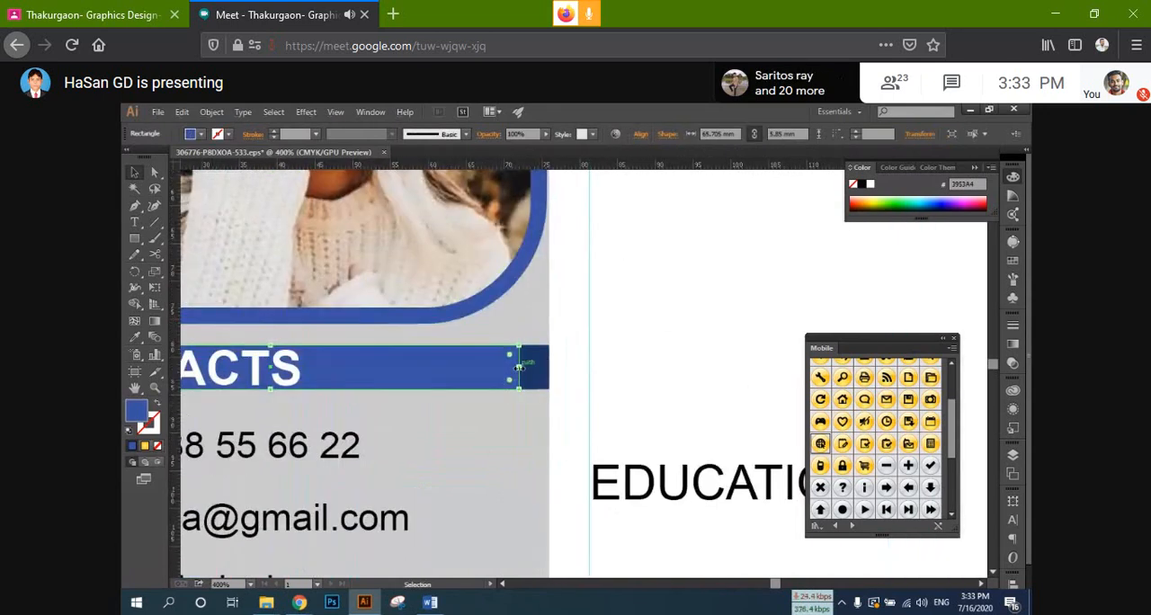
left_click_drag(518, 367, 540, 371)
left_click(566, 376)
Step: Duplicate the CONTACTS bar together with its dark end strip straight down below the website line
left_click_drag(504, 325, 512, 405)
key("ctrl+minus")
key("ctrl+minus")
key("ctrl+minus")
key("ctrl+minus")
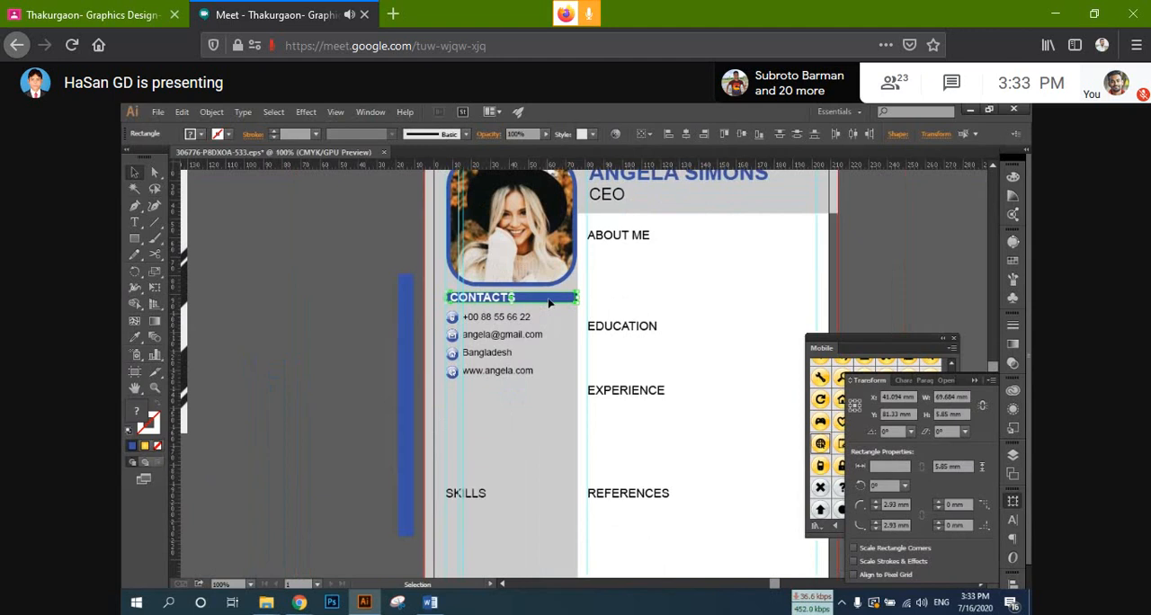
left_click_drag(550, 303, 545, 419)
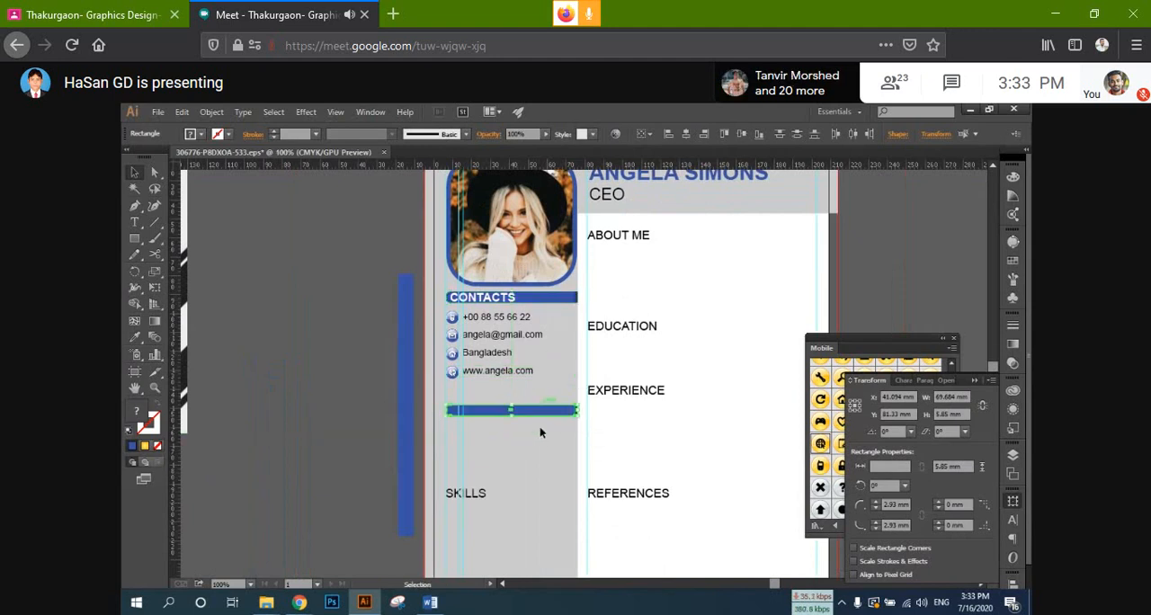
scroll(459, 436, "up", 2)
scroll(458, 431, "down", 1)
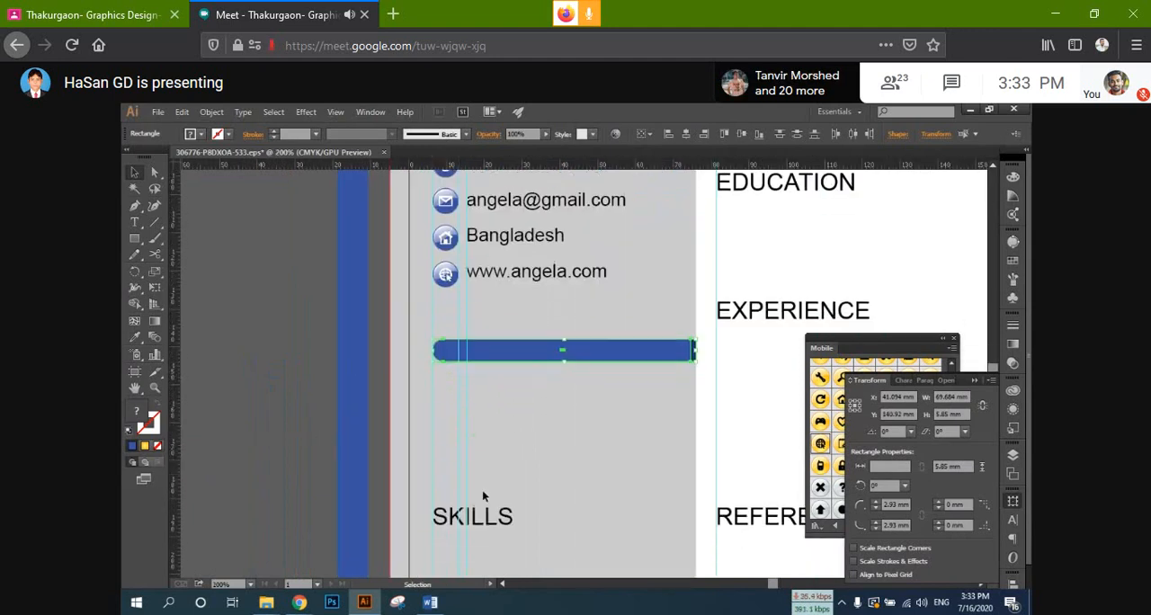
Step: Move the SKILLS heading onto the duplicated bar and bring it to the front
left_click_drag(492, 527, 531, 365)
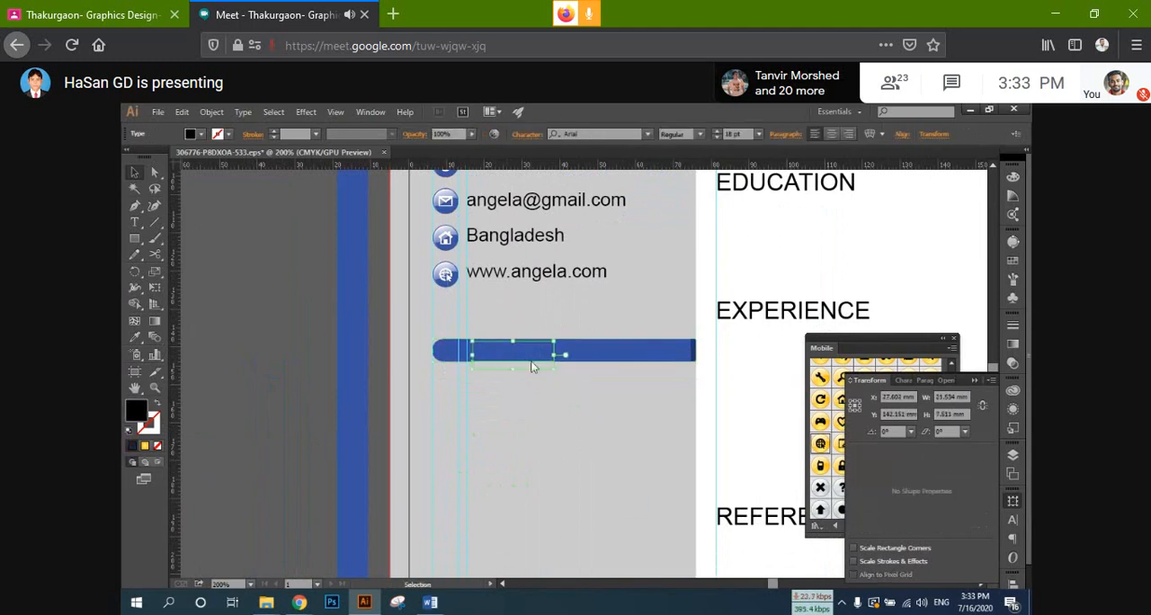
right_click(531, 364)
mouse_move(608, 496)
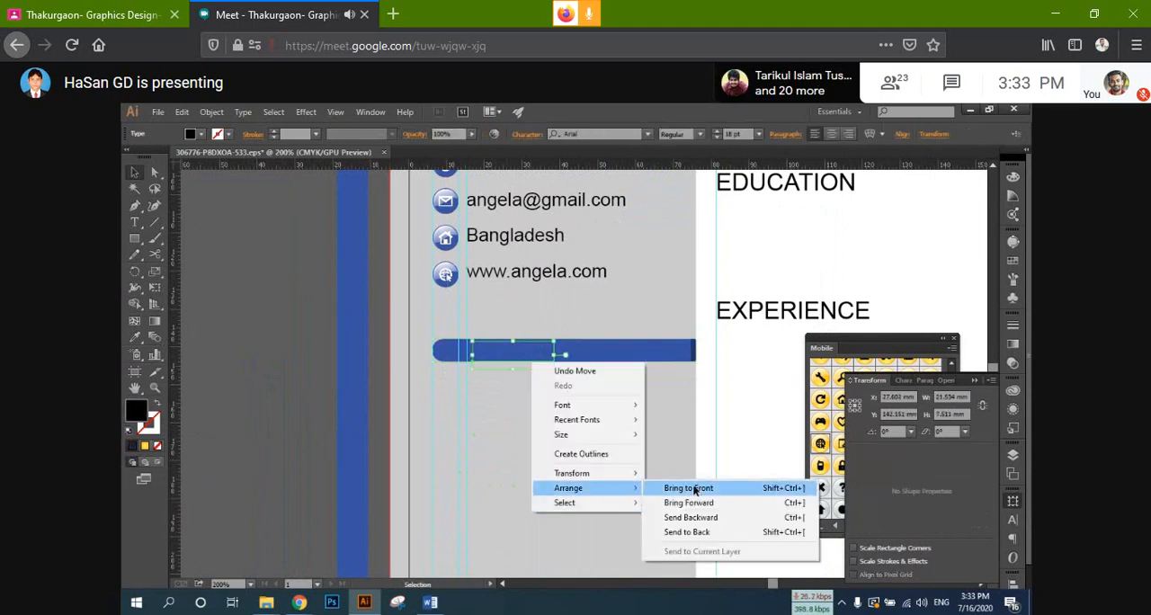
left_click(693, 488)
scroll(395, 388, "up", 3)
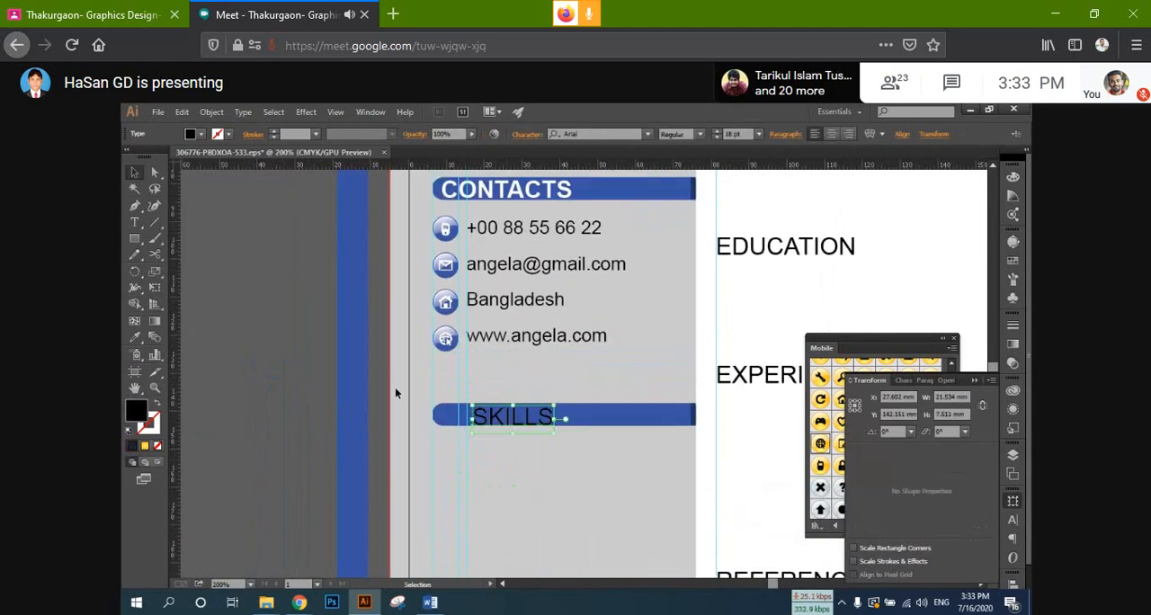
Step: Copy the CONTACTS heading's bold white text style onto the SKILLS heading with the Eyedropper
left_click(136, 339)
left_click(518, 253)
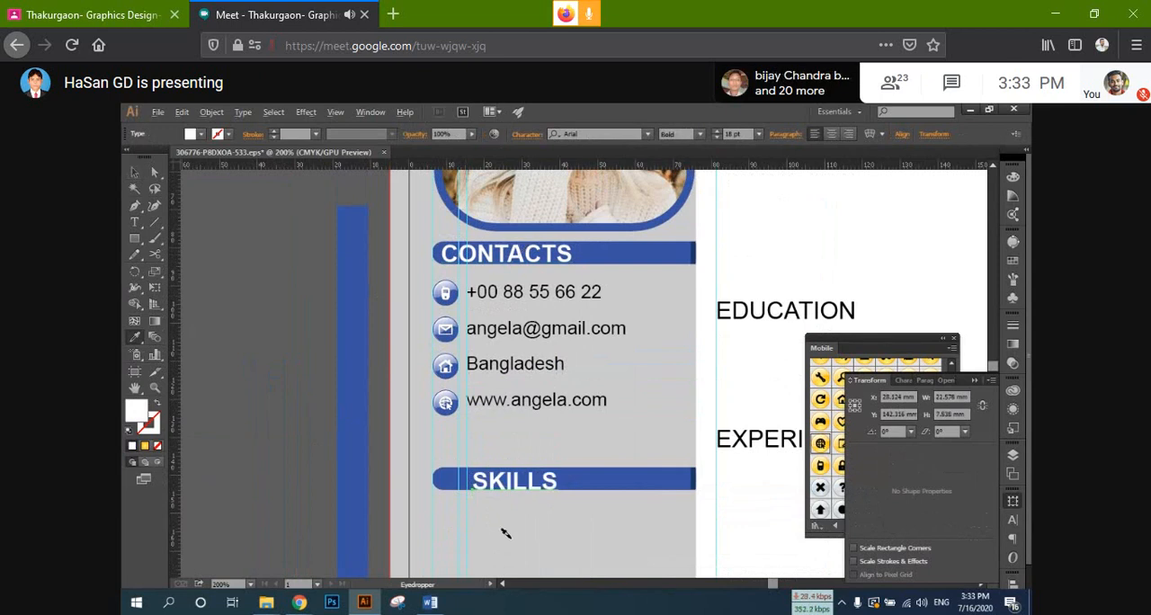
key("alt")
scroll(515, 519, "down", 2)
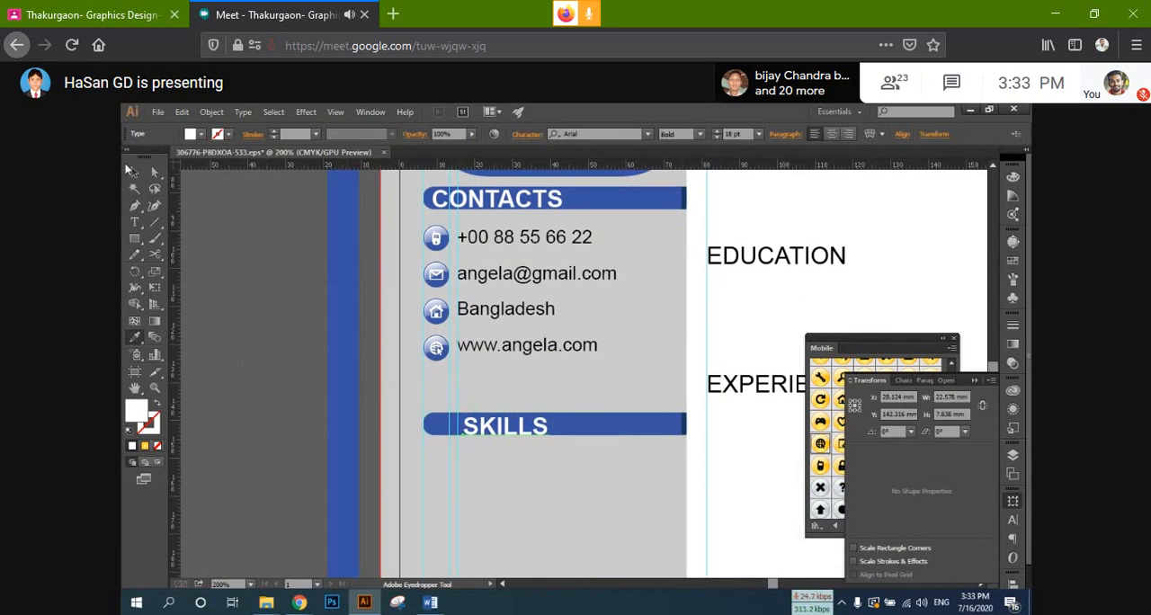
Step: Shift the SKILLS heading to the rounded left end of its bar and nudge it up slightly
left_click(134, 172)
left_click(497, 431)
left_click_drag(497, 431, 465, 426)
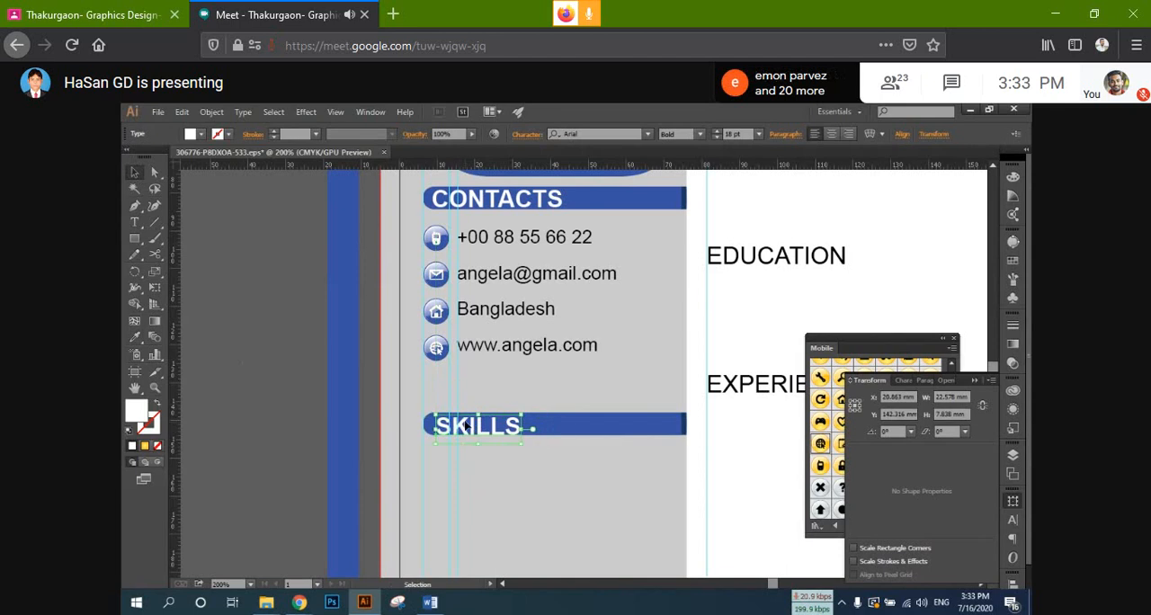
key("Up")
key("Up")
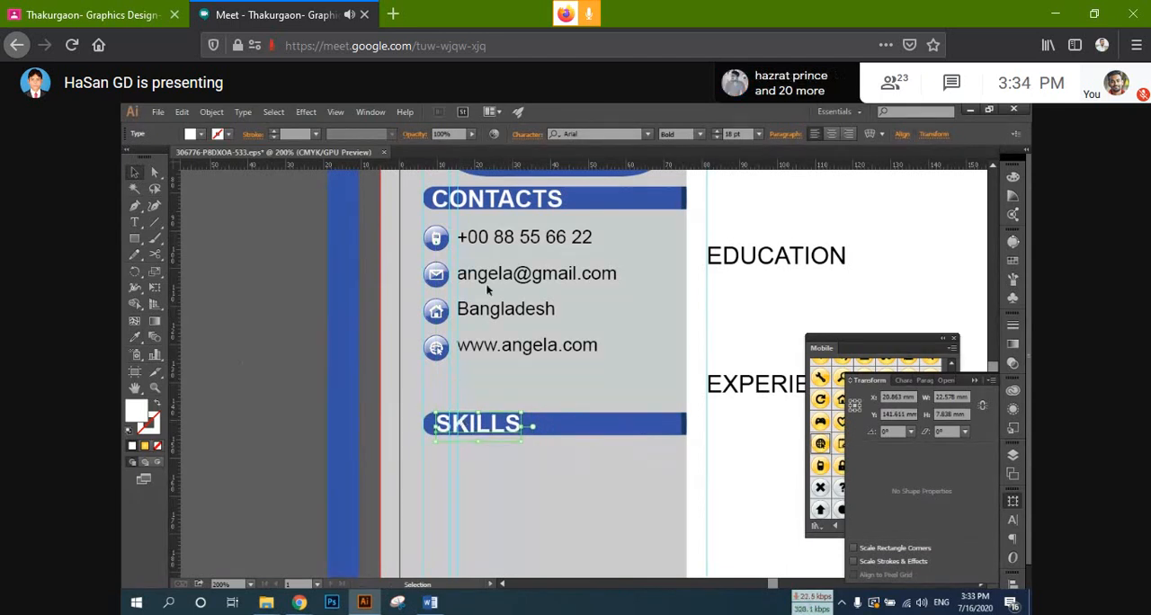
left_click(529, 469)
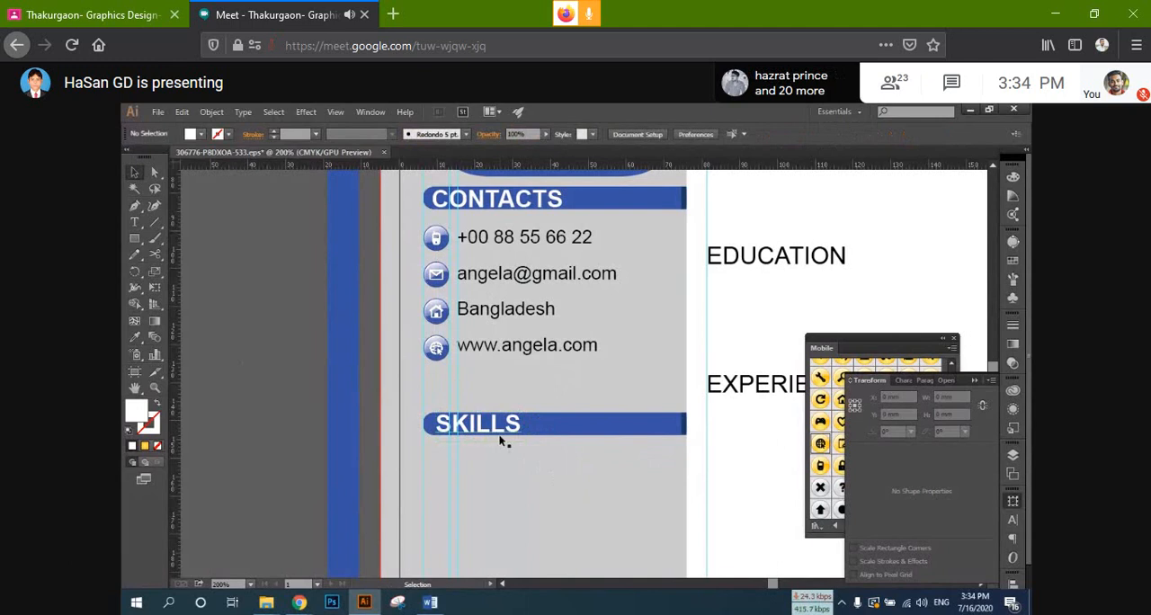
Step: Inspect the SKILLS heading's placement within its bar up close and in relation to the contacts section
scroll(502, 435, "up", 3)
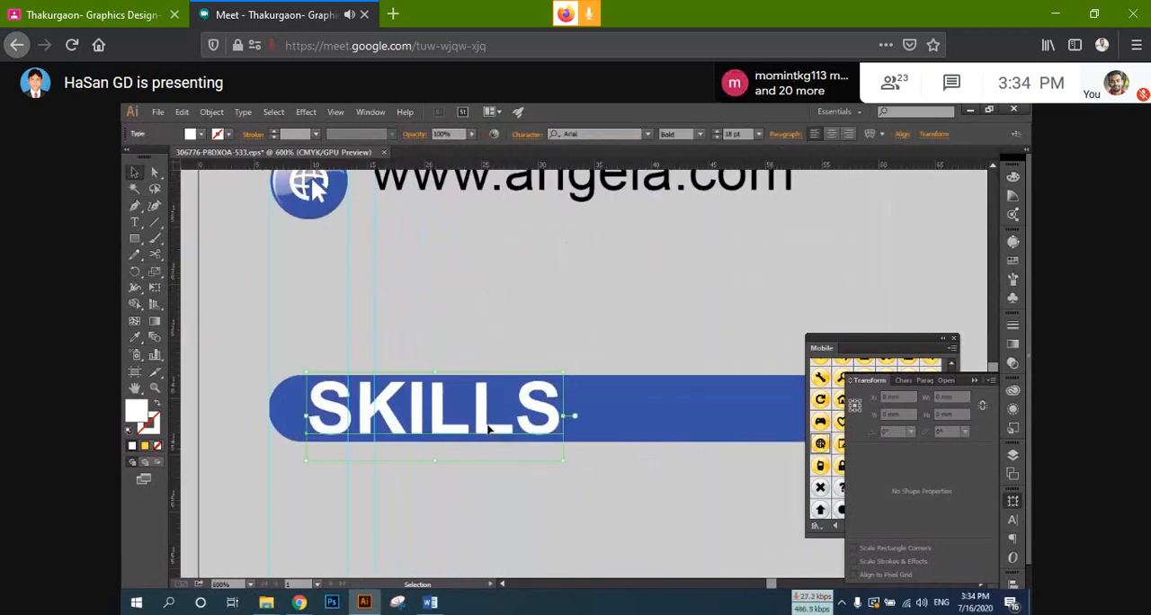
left_click(488, 430)
left_click(564, 506)
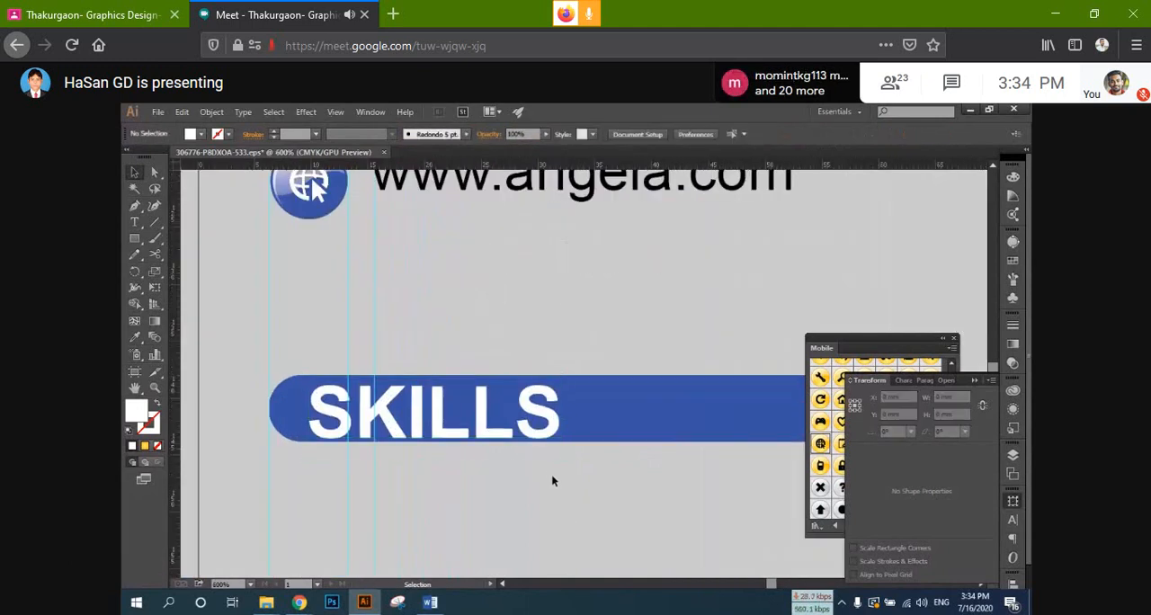
scroll(548, 475, "down", 4)
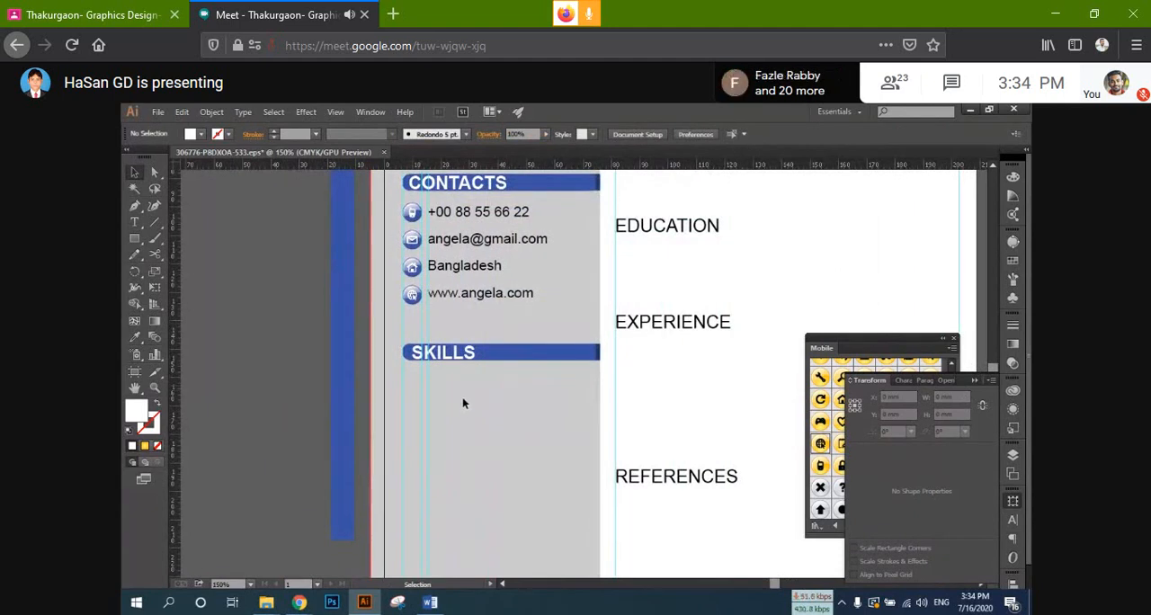
scroll(447, 406, "up", 3)
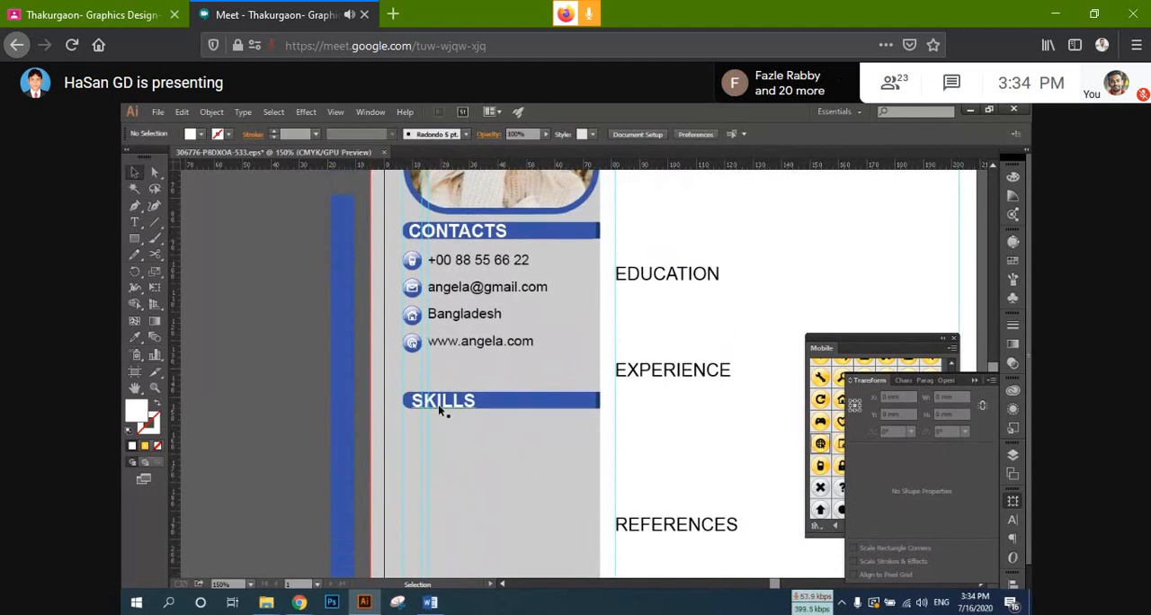
scroll(439, 404, "down", 2)
left_click(542, 370)
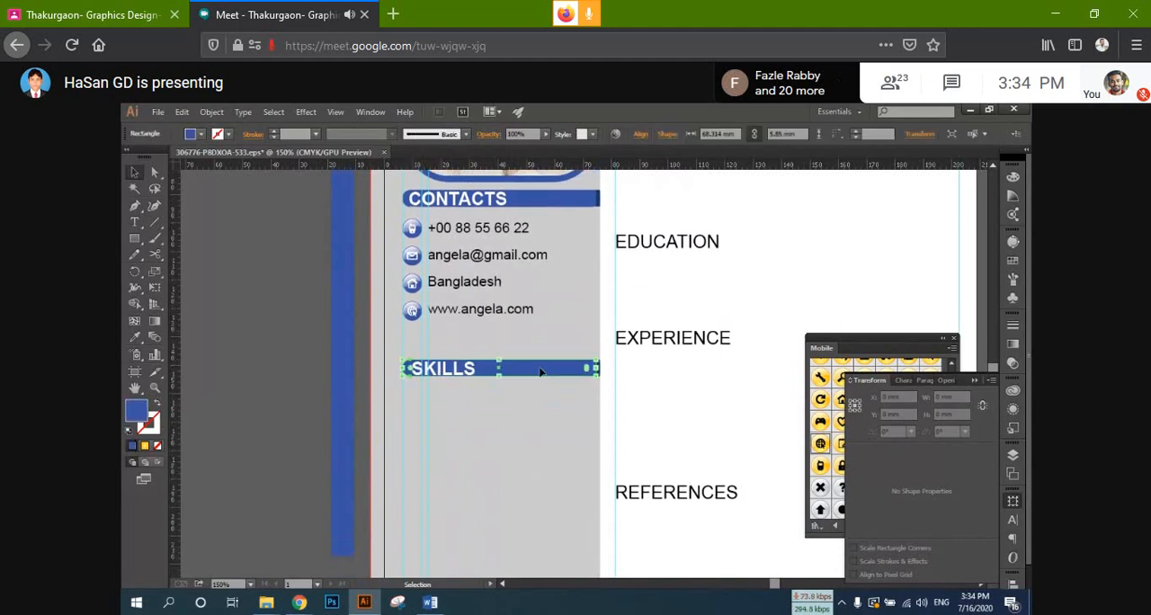
left_click(522, 435)
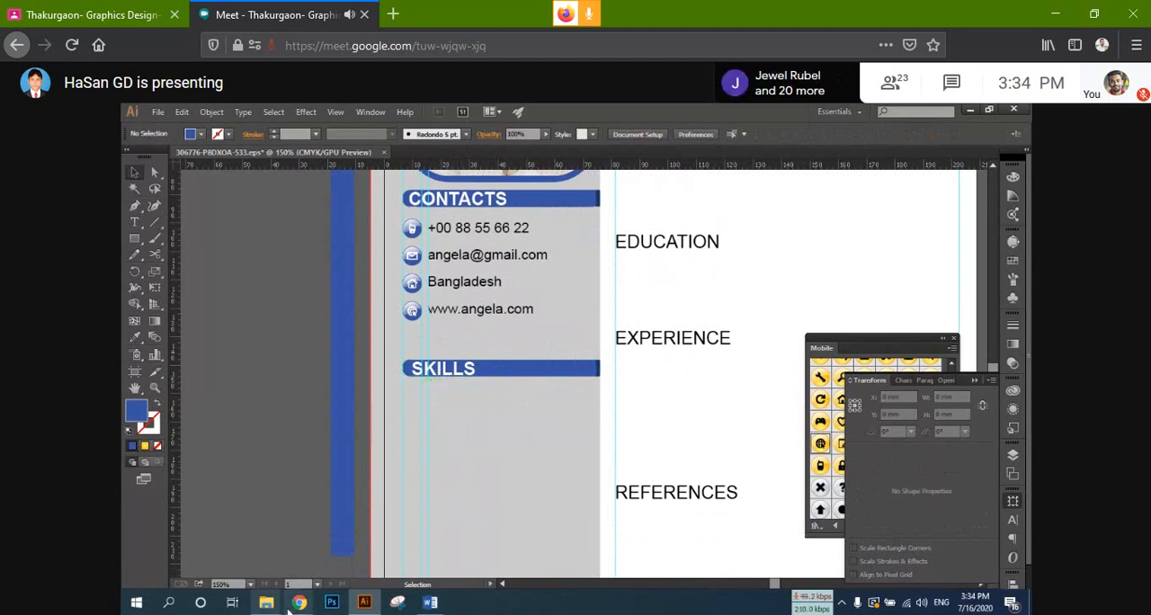
Step: Switch to the Freepik page in Chrome and return to the start of the resume search results
mouse_move(290, 608)
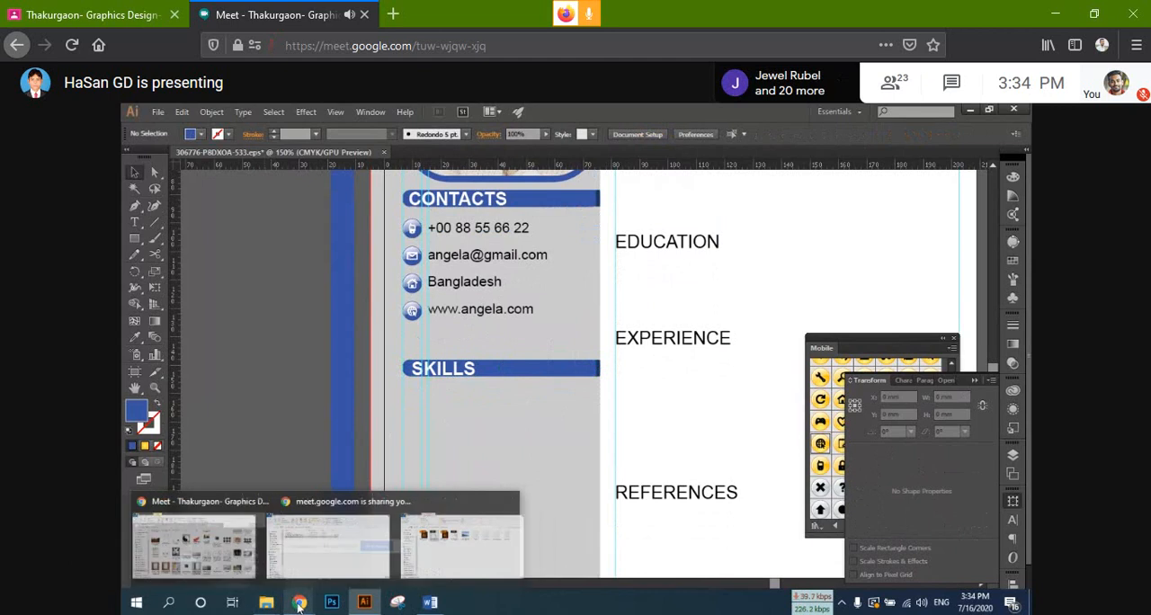
left_click(247, 550)
left_click(818, 111)
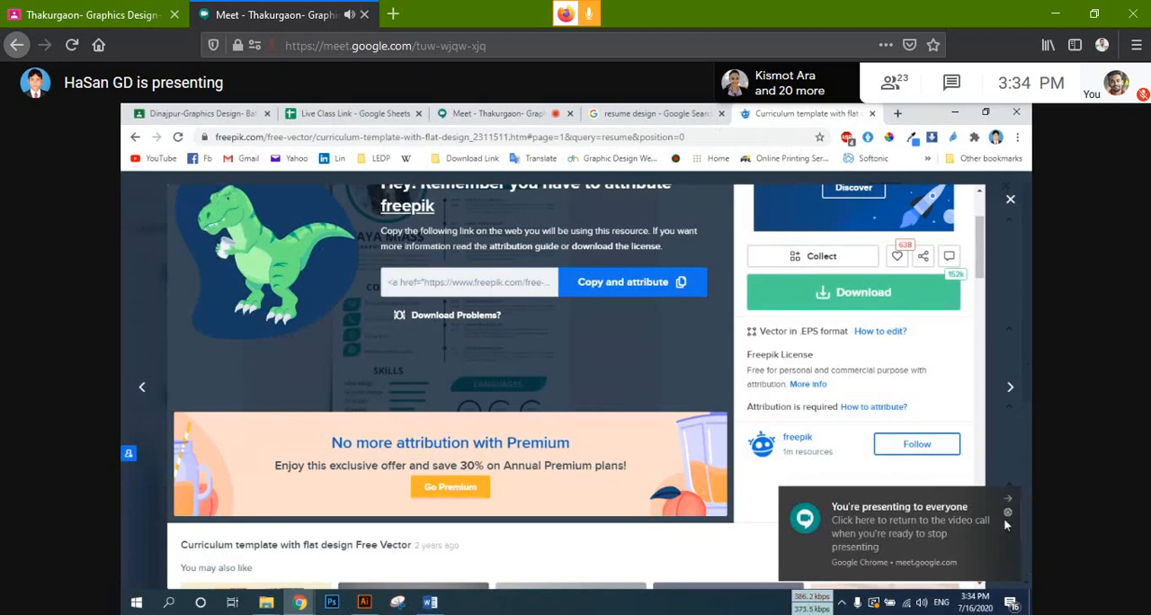
left_click(1010, 498)
scroll(997, 484, "up", 2)
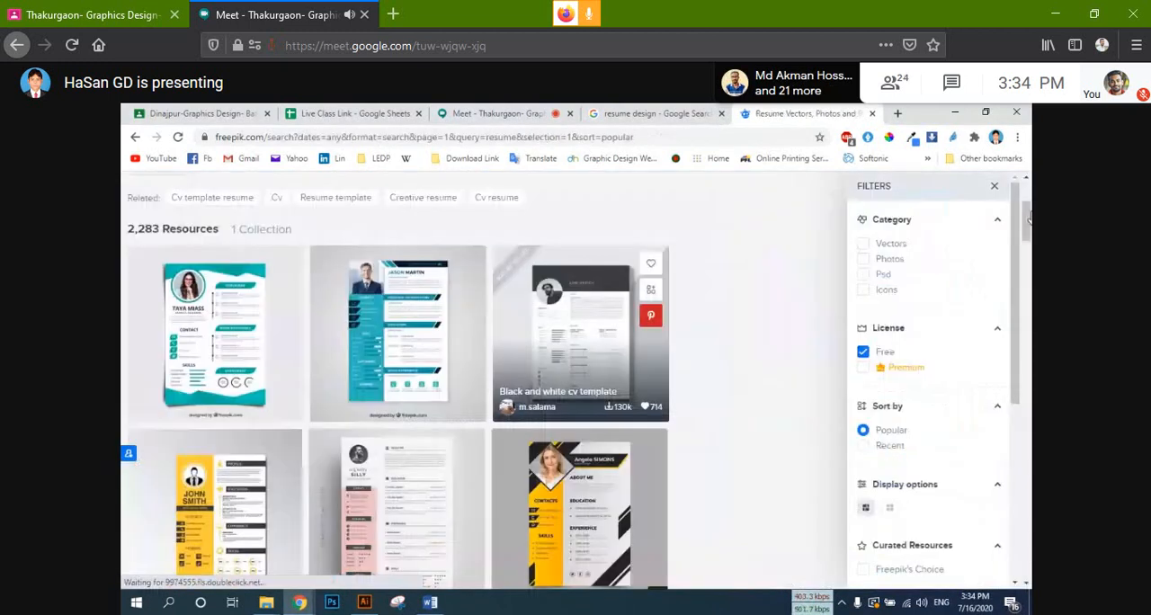
left_click_drag(1029, 219, 1030, 196)
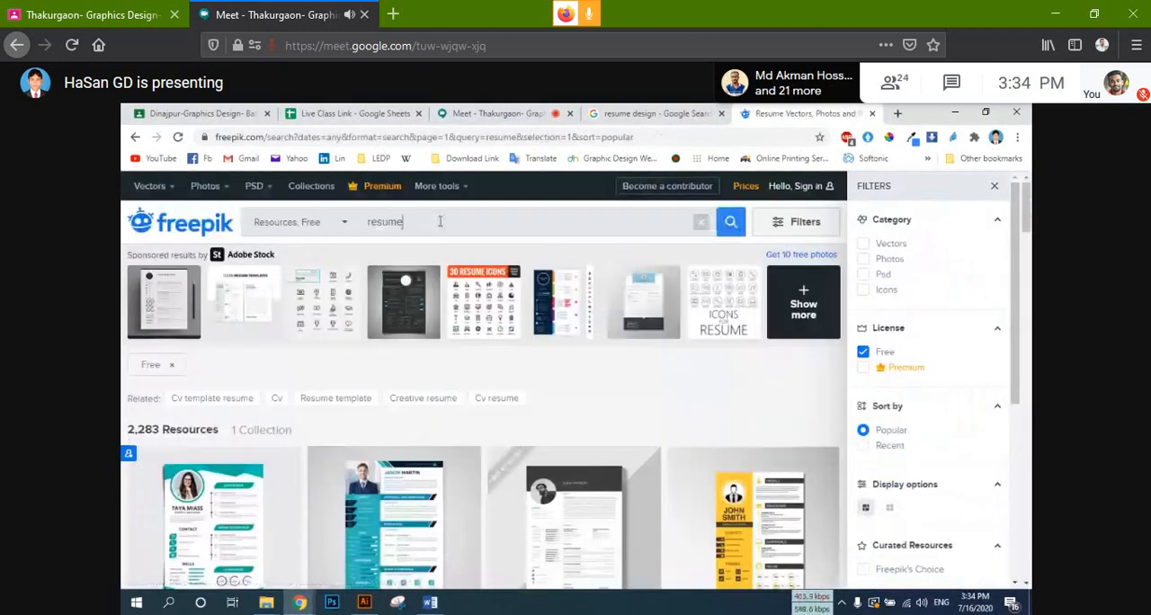
Step: Search Freepik for "adobe icon" in place of the resume query
left_click_drag(439, 221, 262, 231)
type("a")
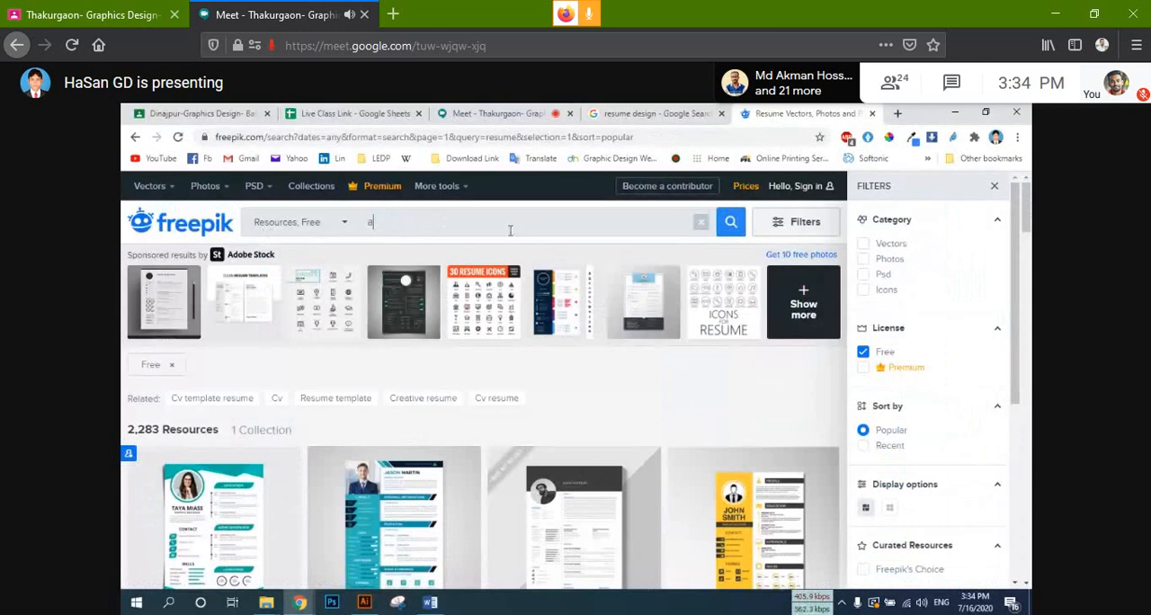
type("dobe icon")
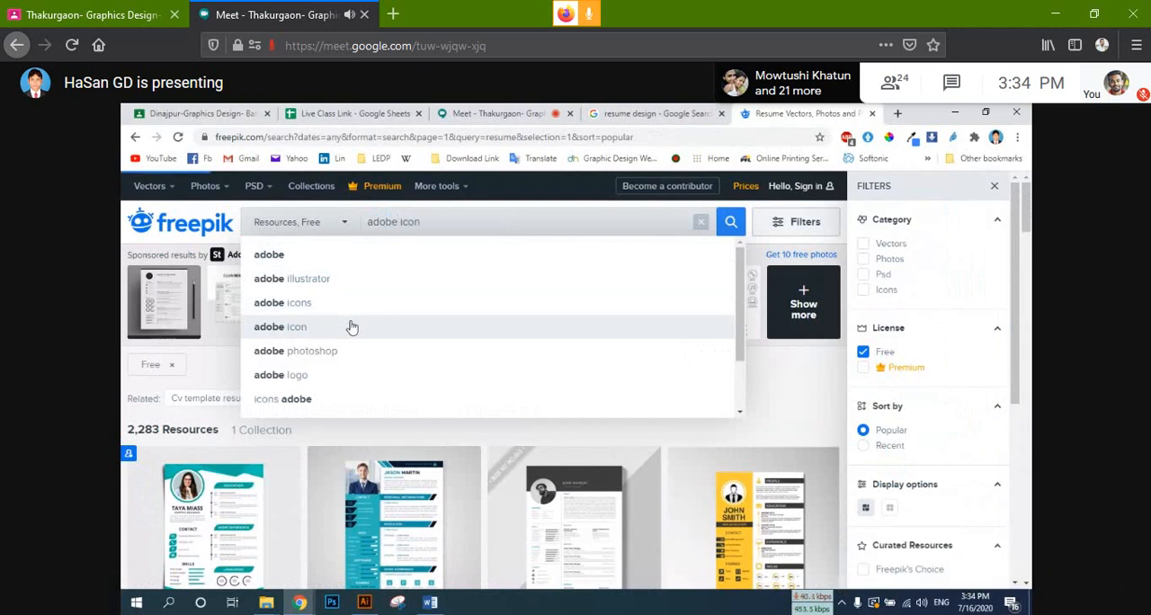
left_click(352, 326)
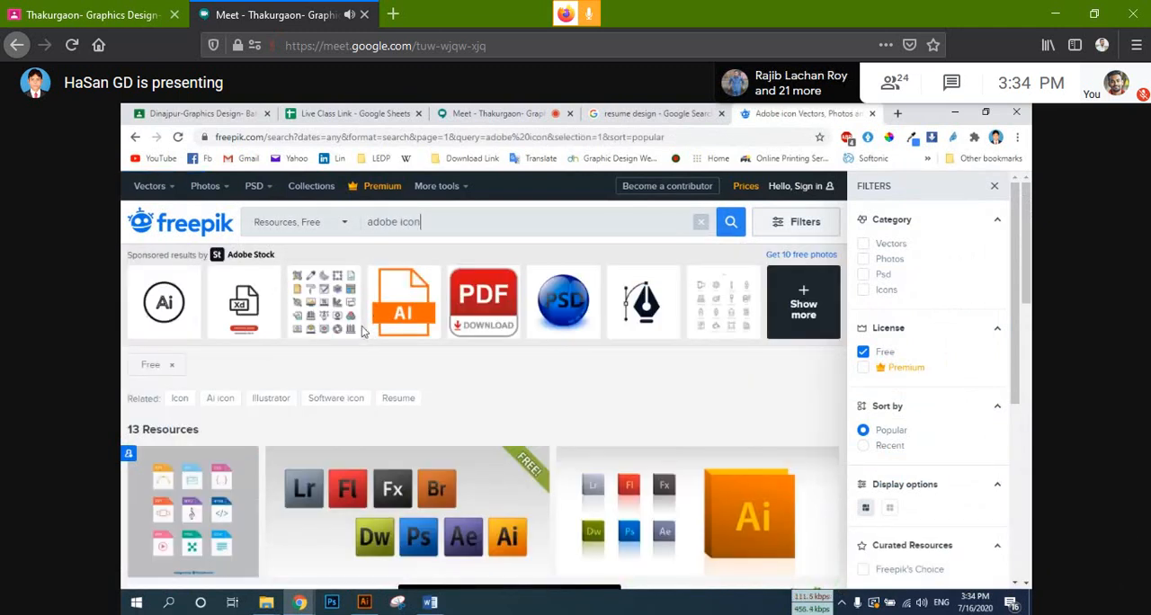
Step: Look through the free Freepik results for a suitable set of Adobe software icons
scroll(367, 337, "down", 3)
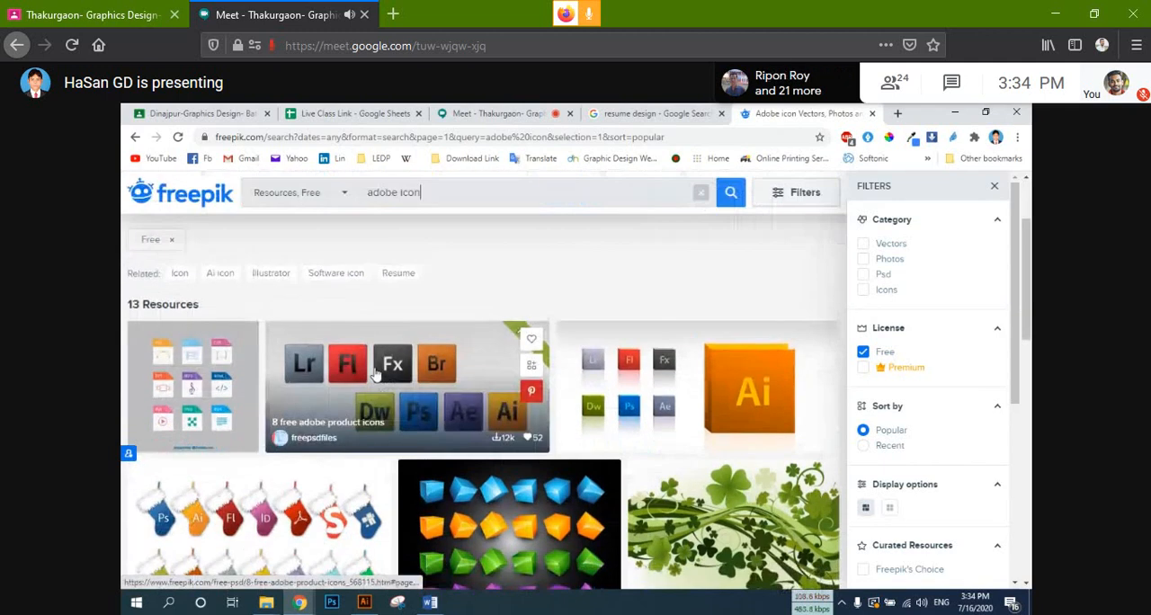
scroll(301, 369, "up", 3)
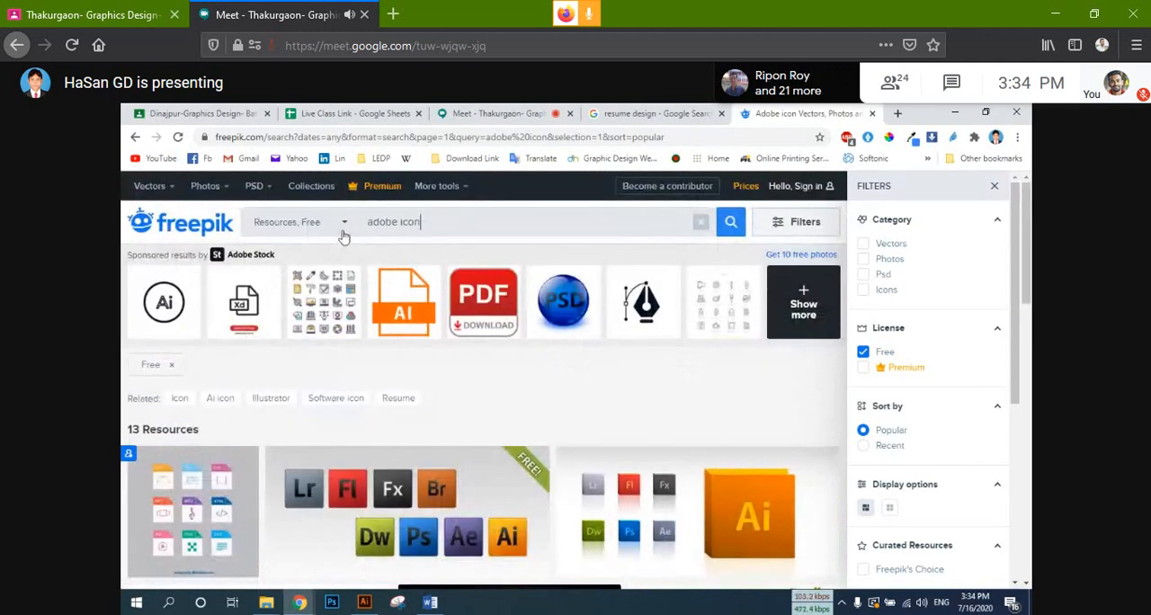
scroll(604, 411, "down", 6)
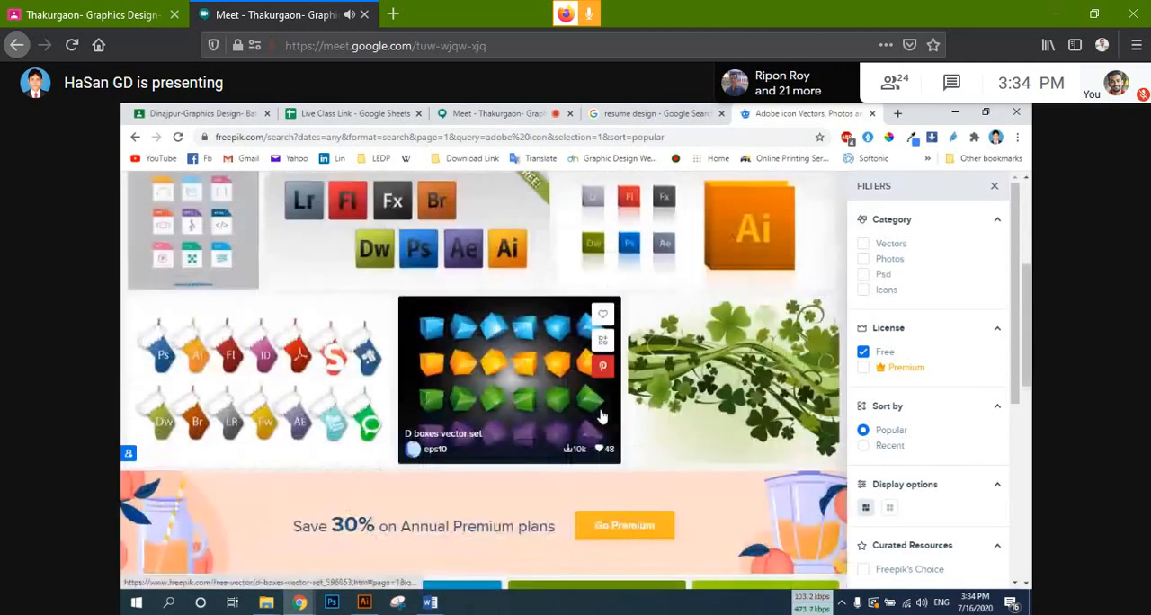
scroll(542, 439, "down", 3)
scroll(548, 445, "up", 6)
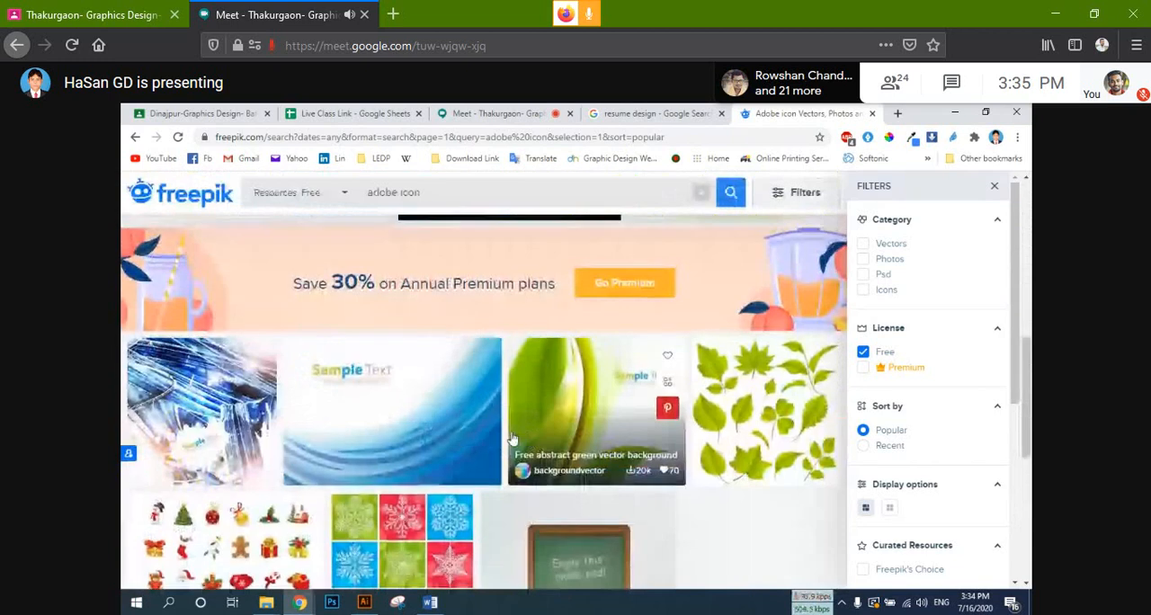
scroll(568, 464, "up", 3)
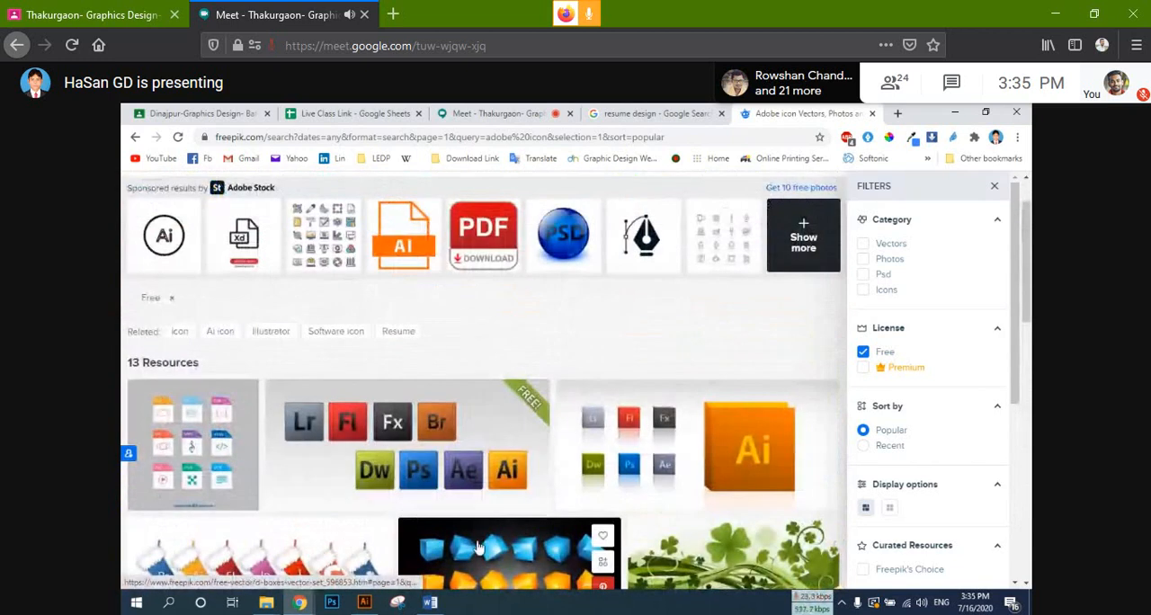
scroll(372, 485, "up", 1)
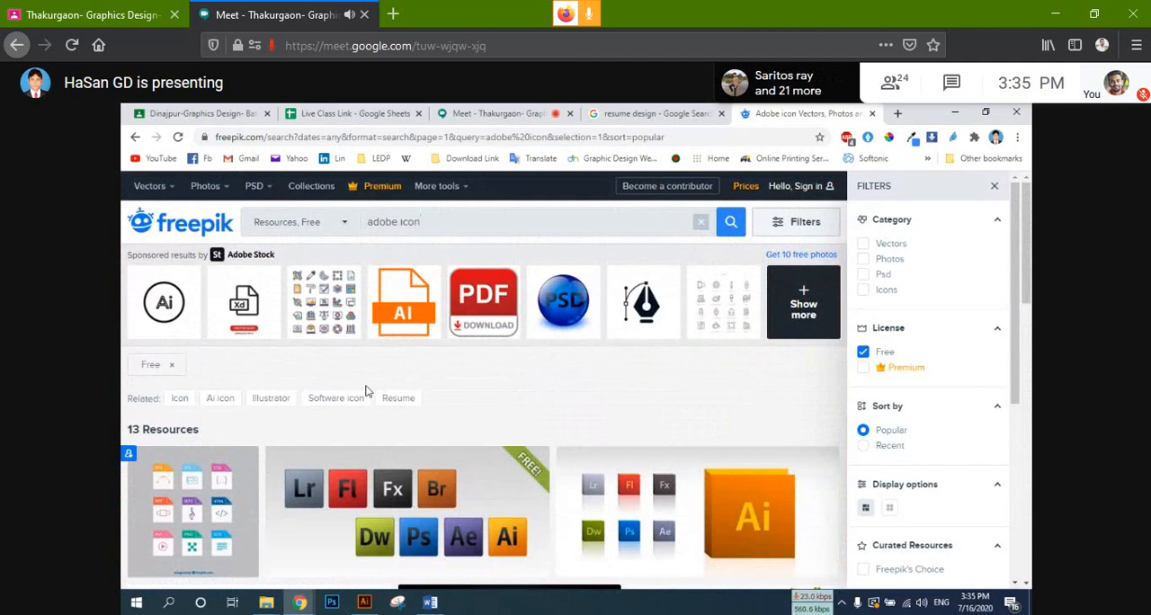
scroll(432, 458, "down", 2)
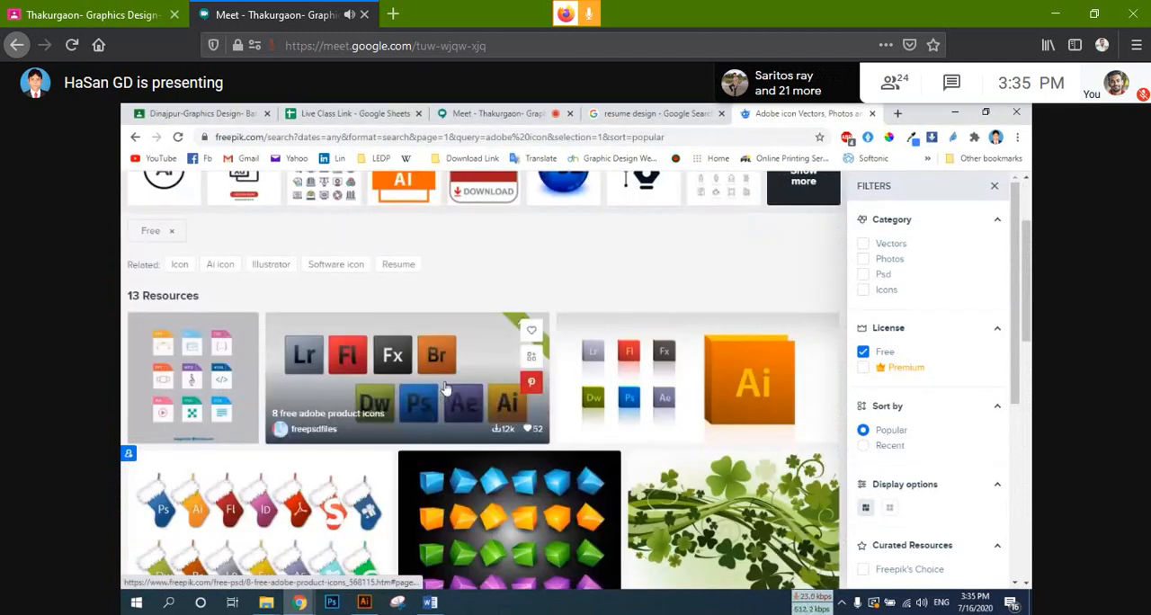
Step: Open the "8 free adobe product icons" resource and check its preview and related items
left_click(443, 387)
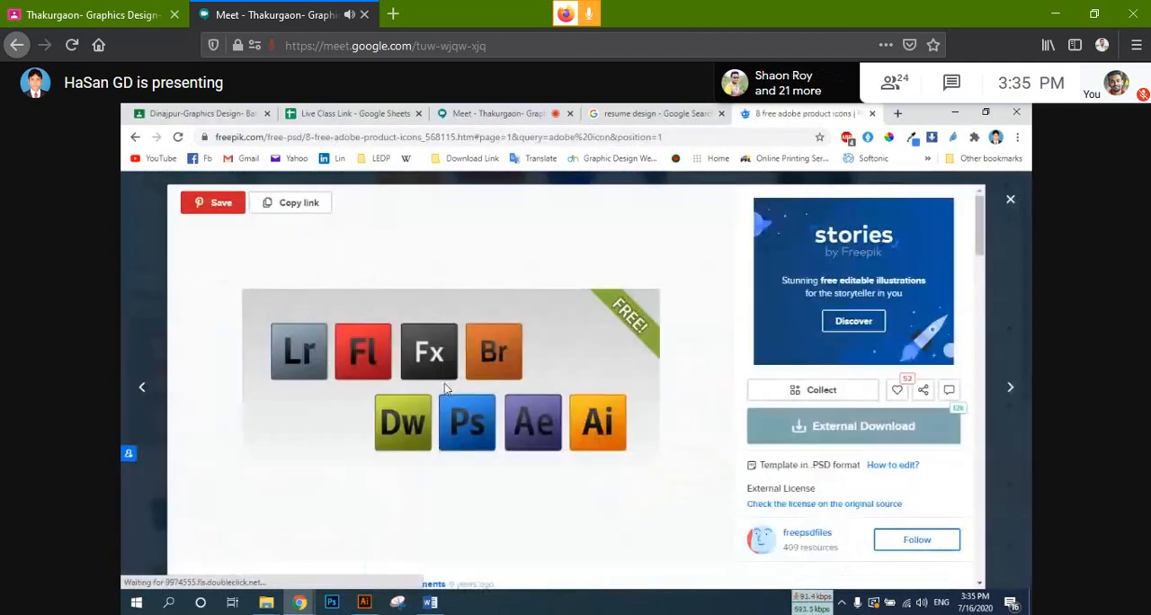
scroll(444, 389, "down", 4)
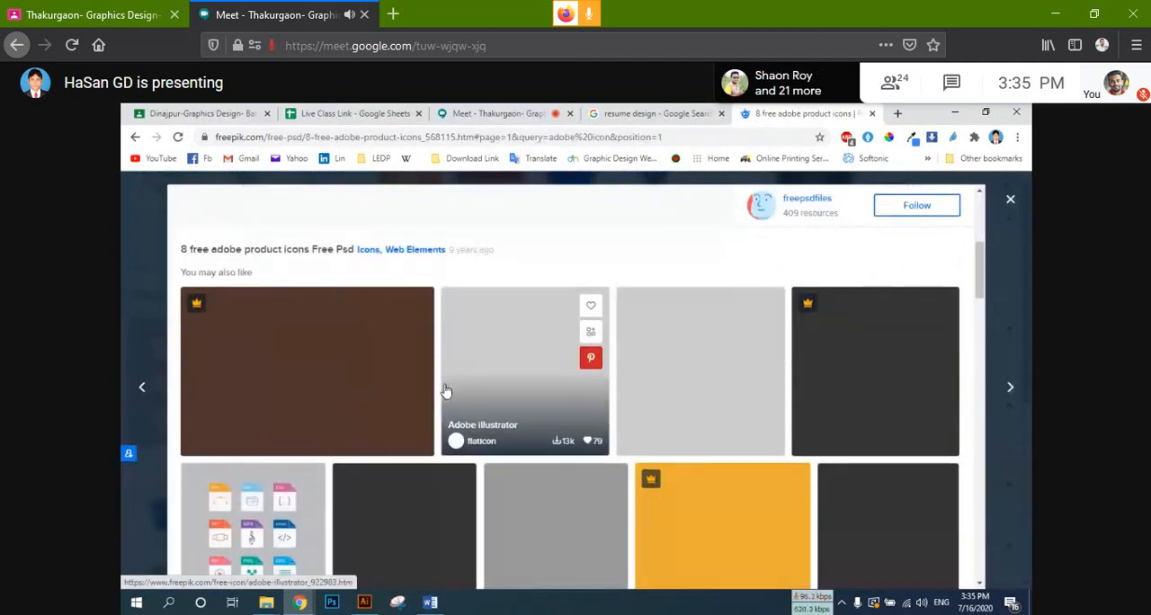
scroll(445, 391, "up", 2)
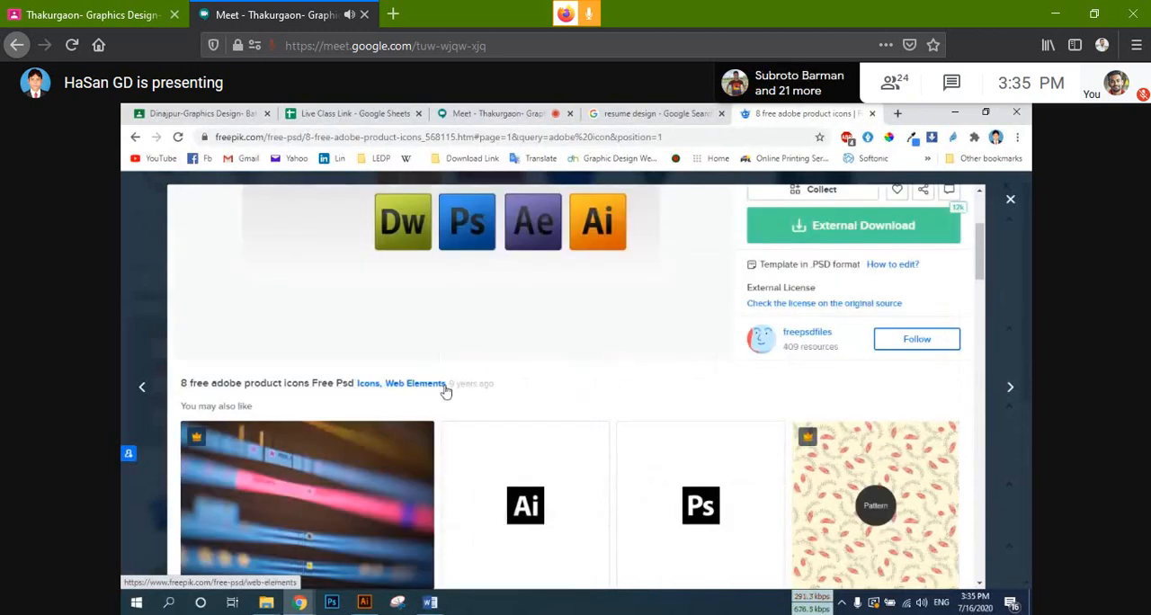
scroll(445, 391, "up", 3)
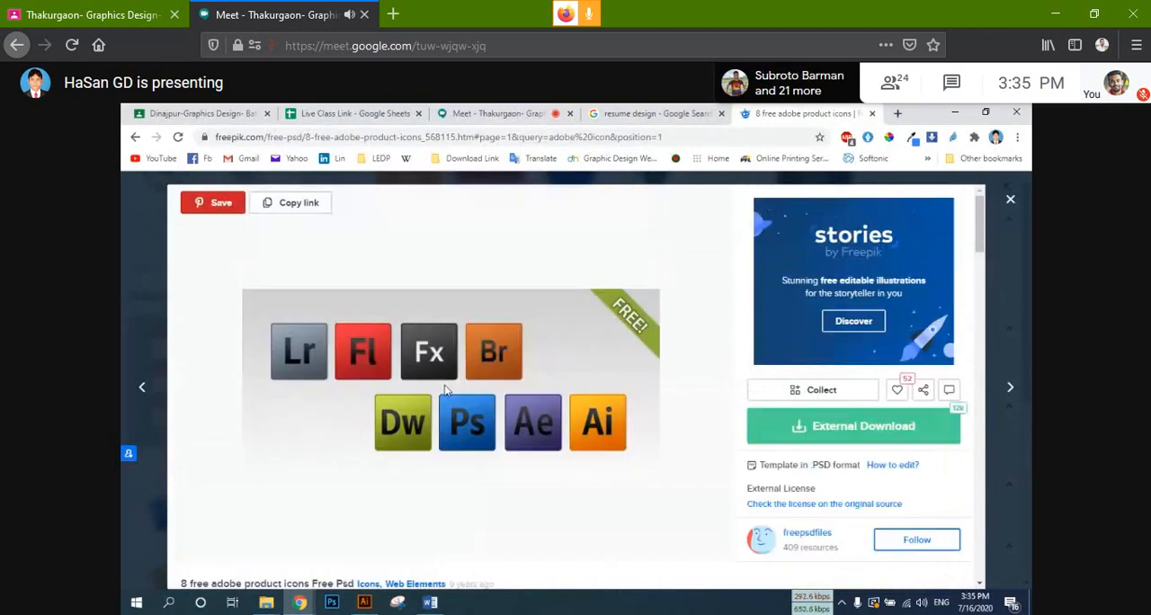
Step: Follow the resource's external download to its freepsdfiles.net page and look over that page
left_click(903, 425)
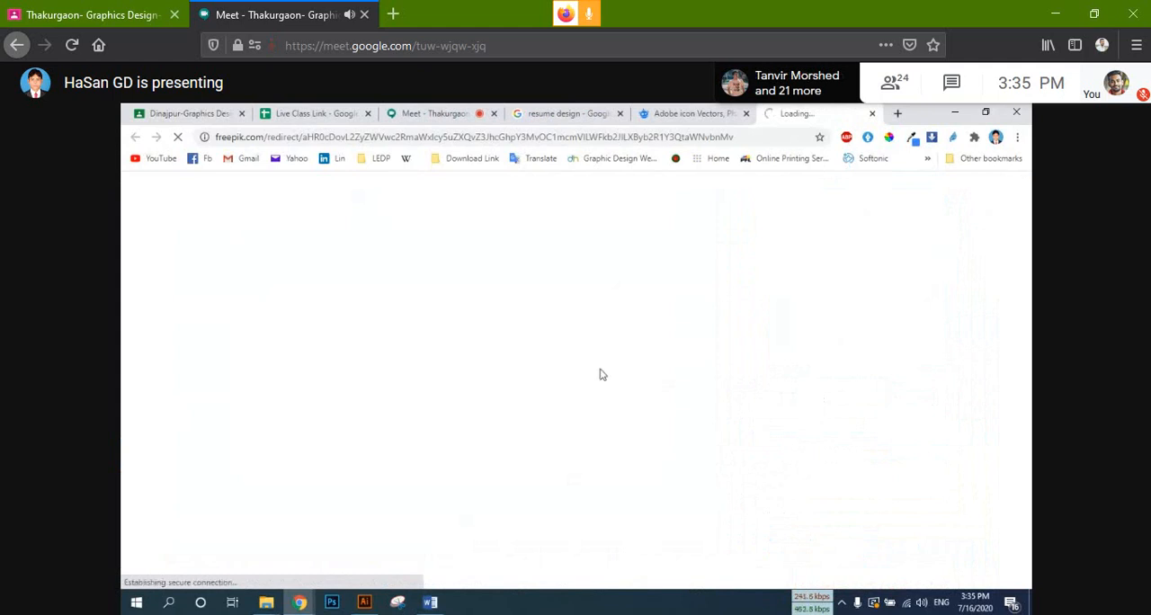
left_click(684, 113)
left_click(818, 112)
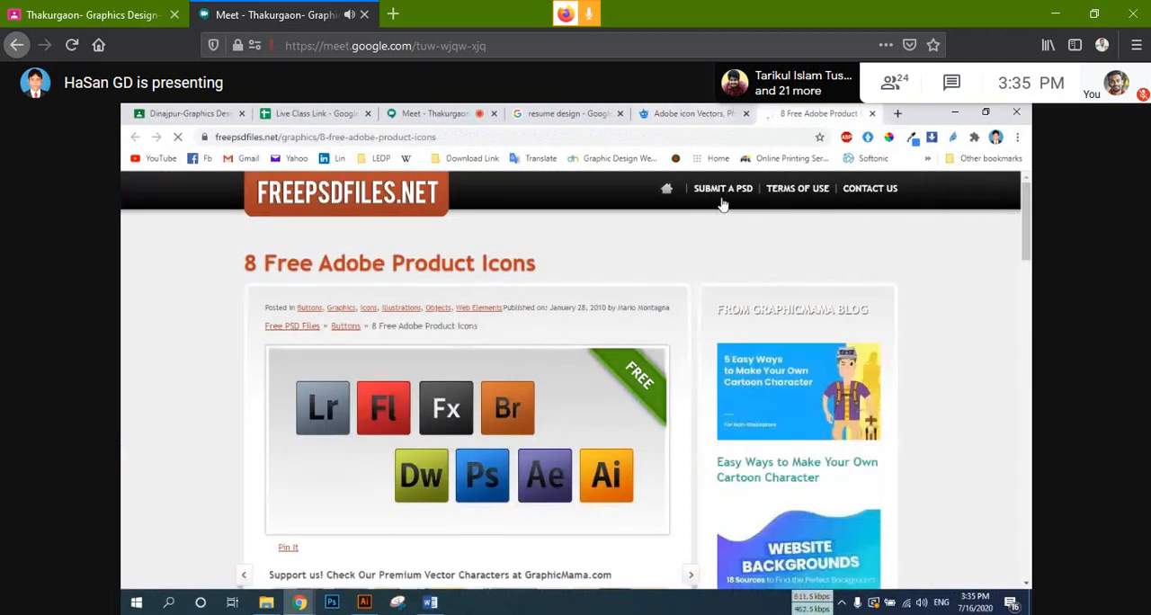
scroll(721, 205, "down", 3)
Step: Search Google for "adobe icon vector" in a new browser tab
key("ctrl+t")
left_click(544, 137)
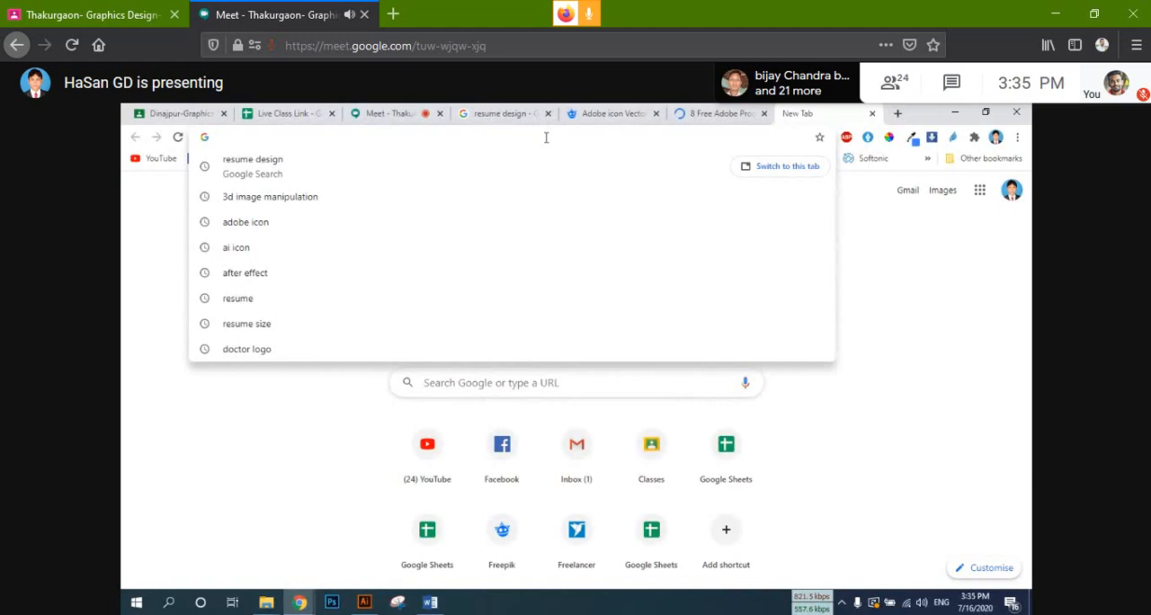
key("Down")
key("Down")
key("Down")
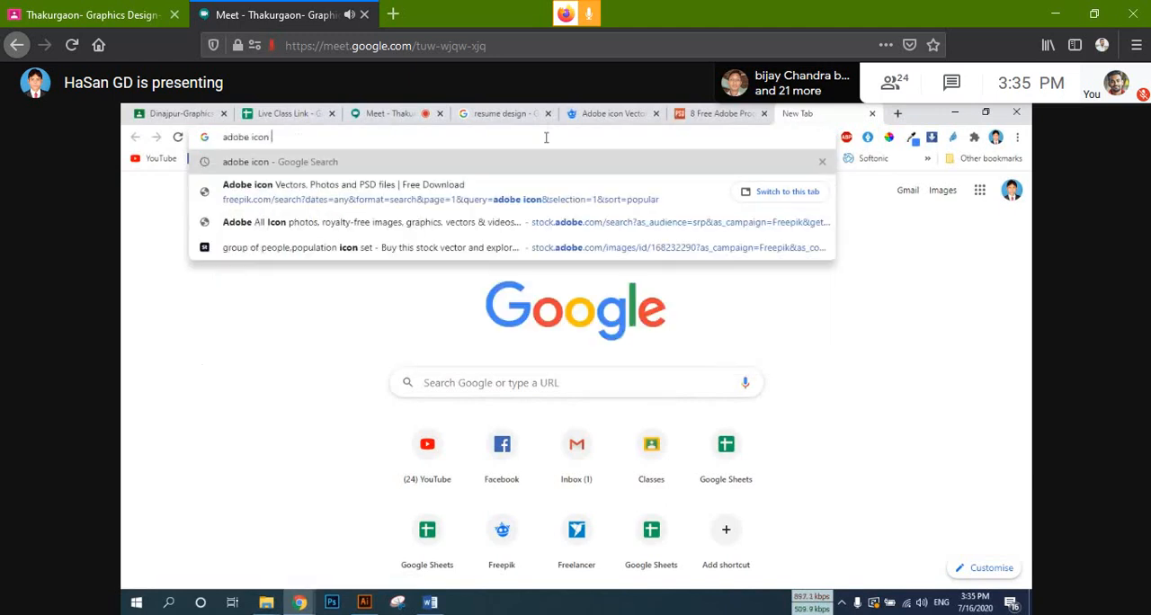
type("v")
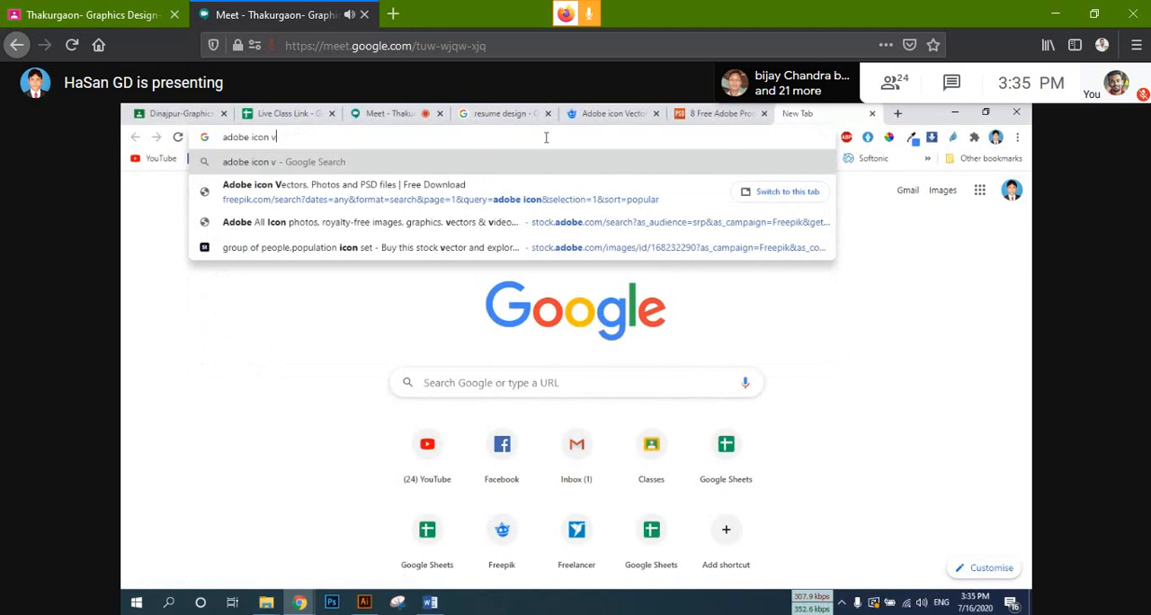
type("e")
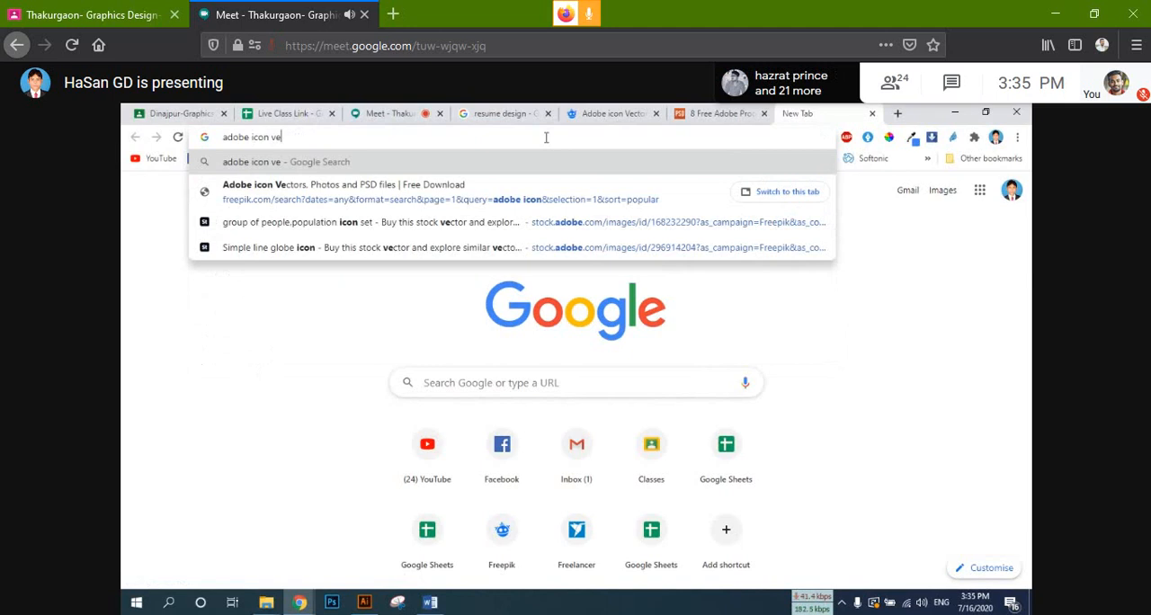
type("ctor")
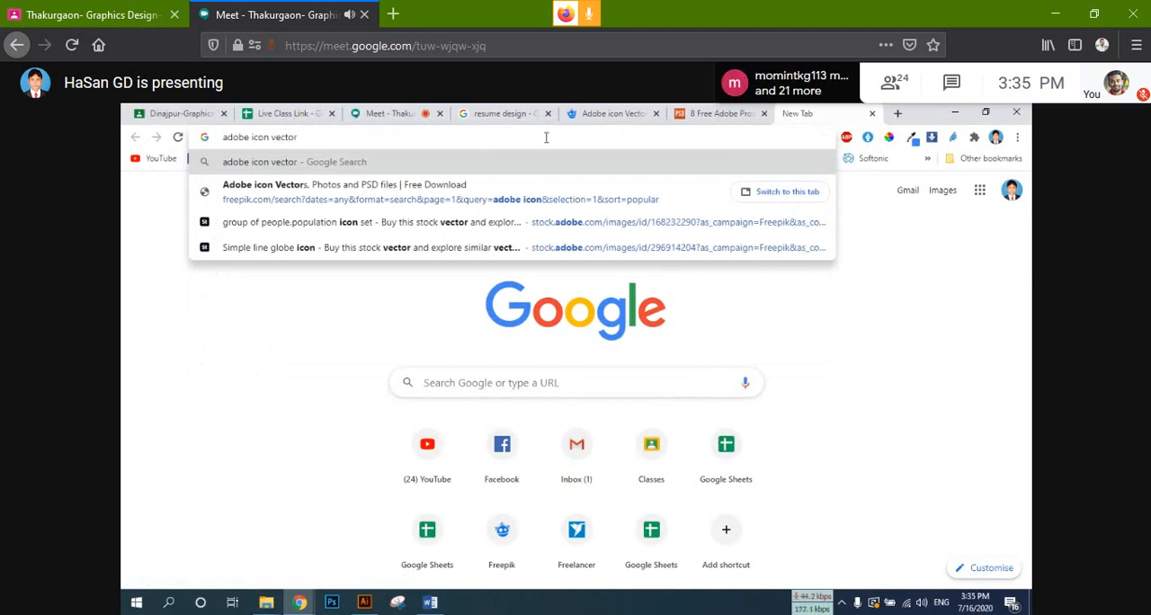
key("Return")
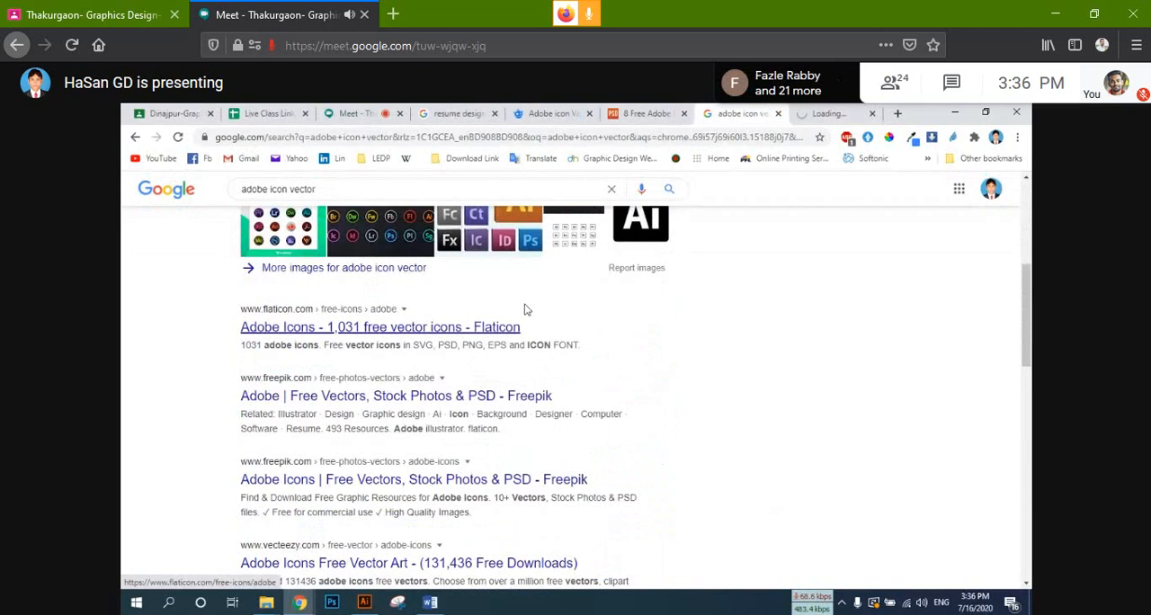
Step: View the Flaticon page of Adobe icons, dismiss the discount pop-up and look through the available icons
left_click(827, 114)
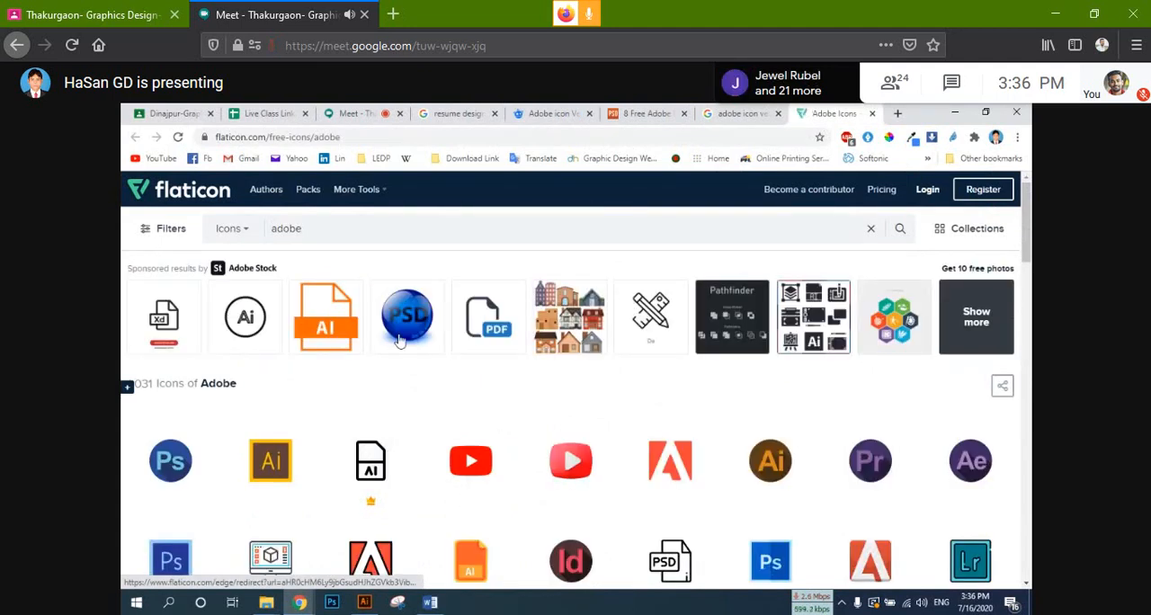
scroll(400, 338, "down", 3)
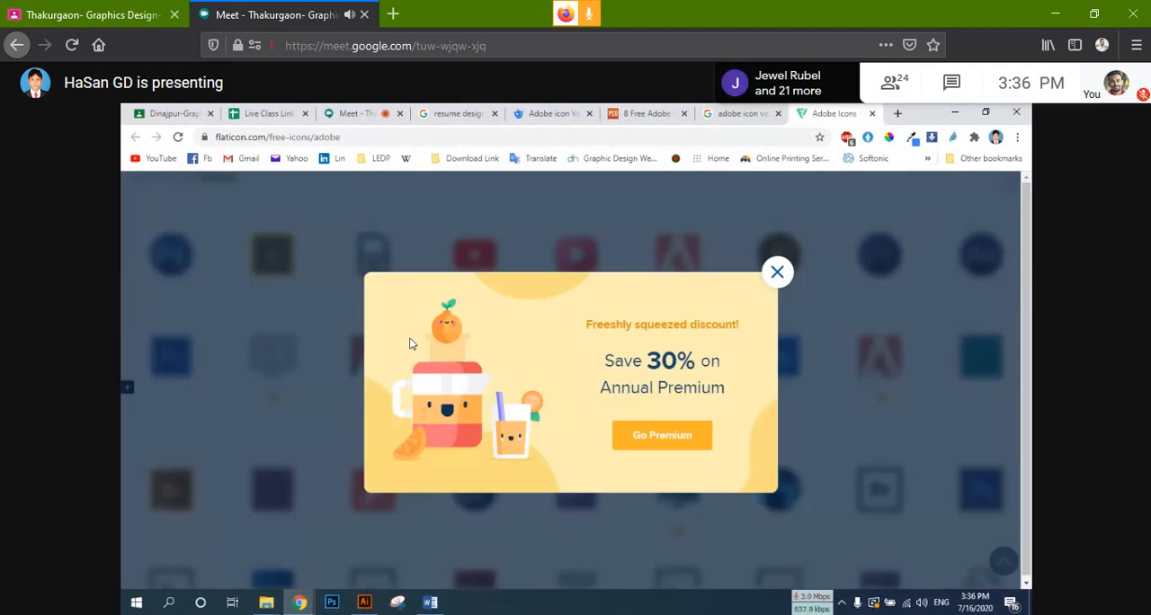
left_click(777, 272)
scroll(674, 310, "down", 3)
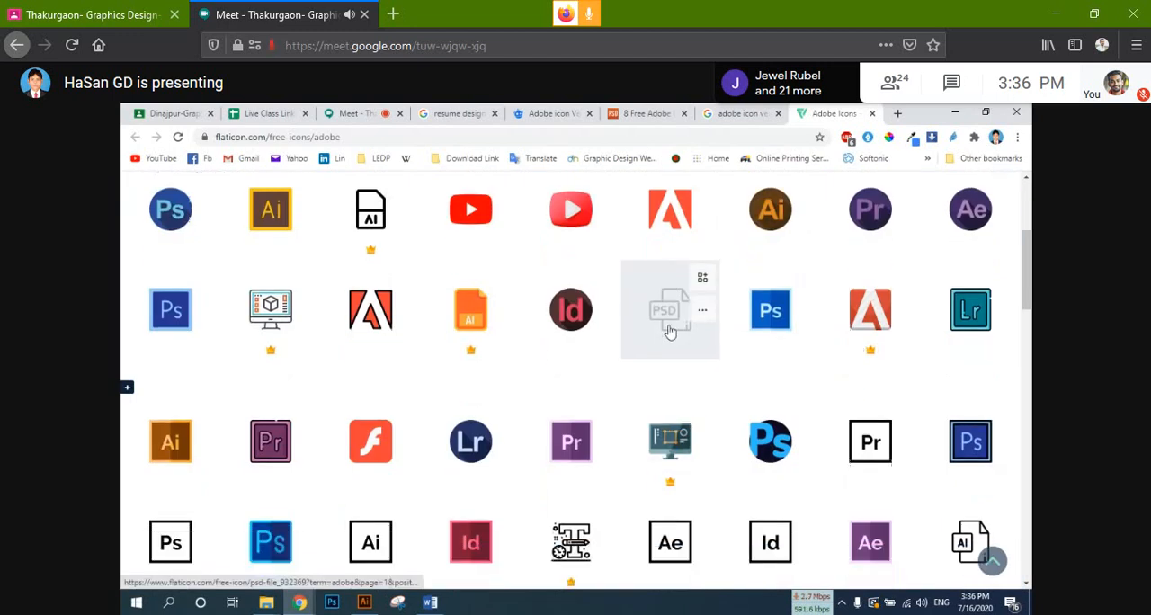
scroll(665, 331, "up", 3)
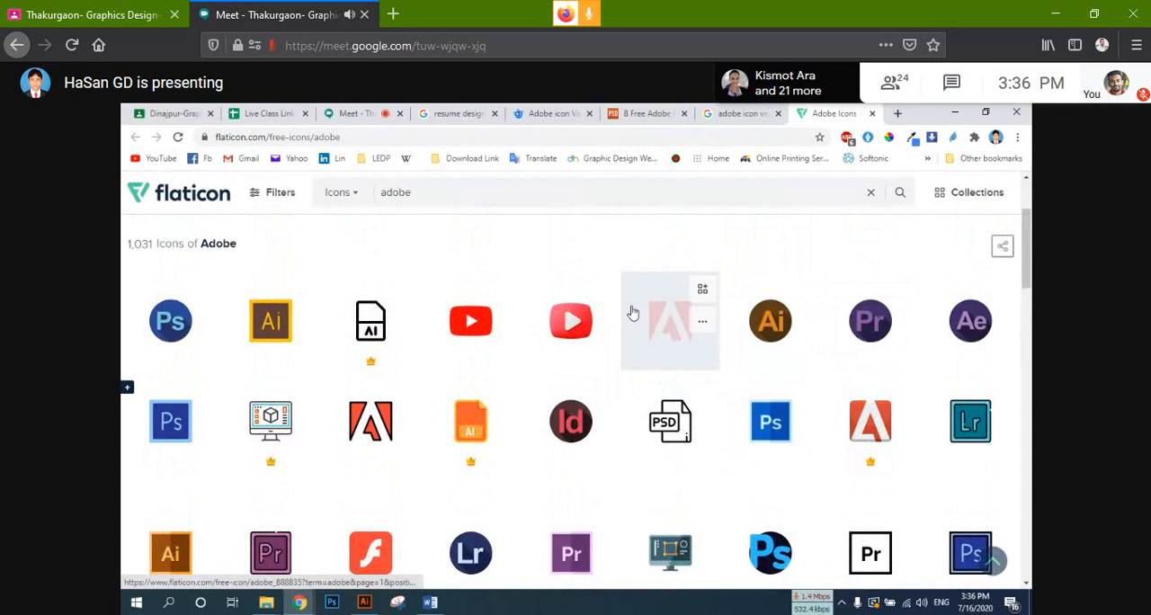
Step: Download the round brown Illustrator icon as a free PNG and save it as adobe on New Volume (I:)
left_click(763, 321)
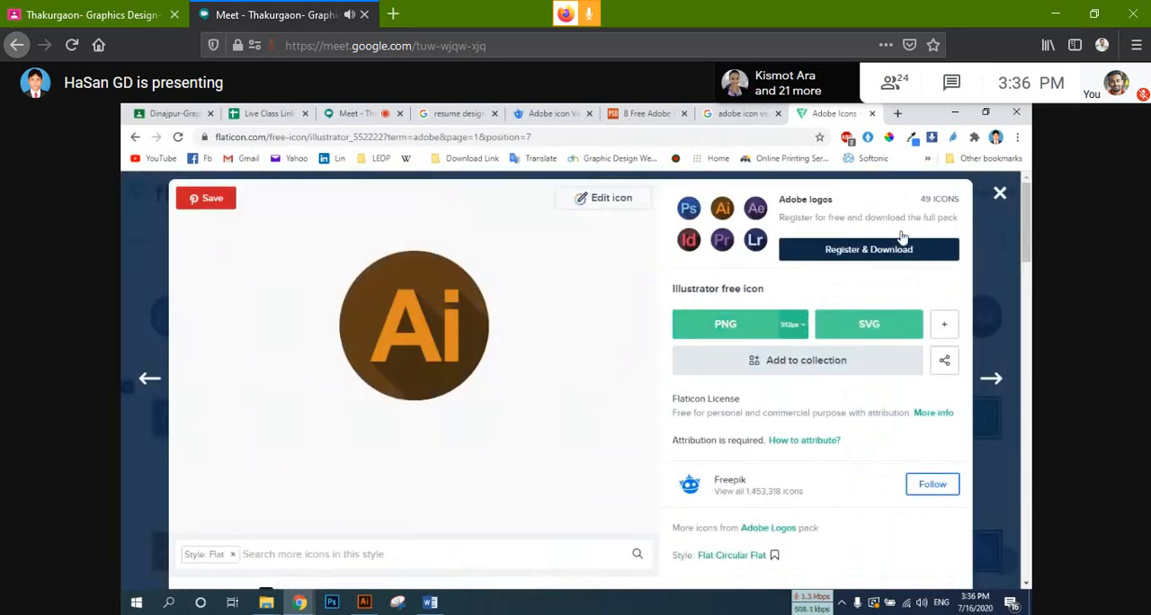
left_click(744, 334)
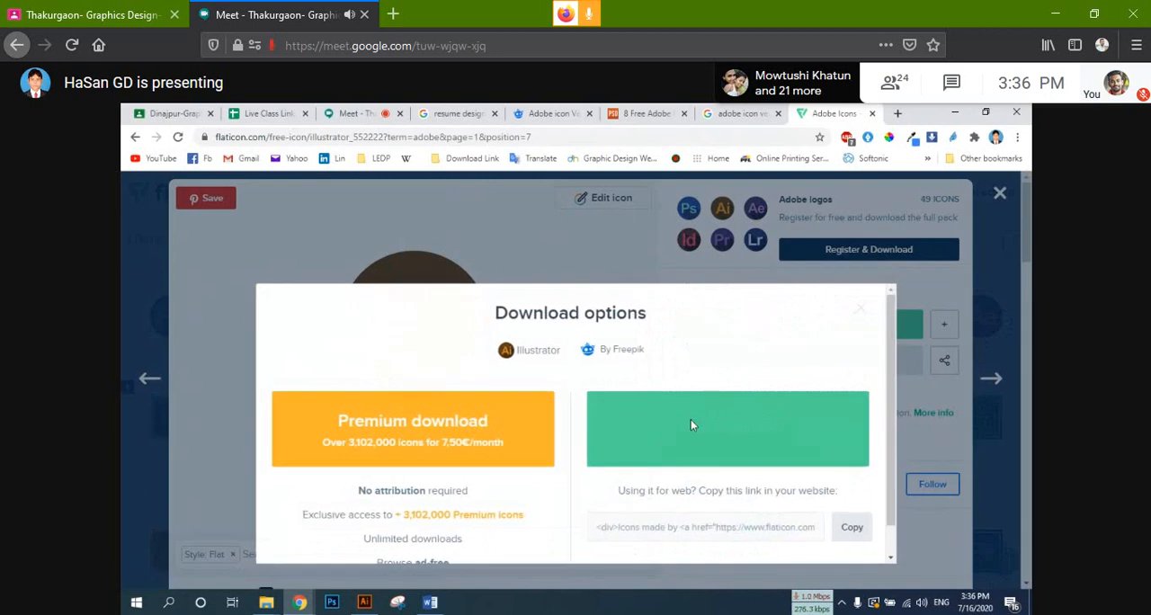
left_click(690, 419)
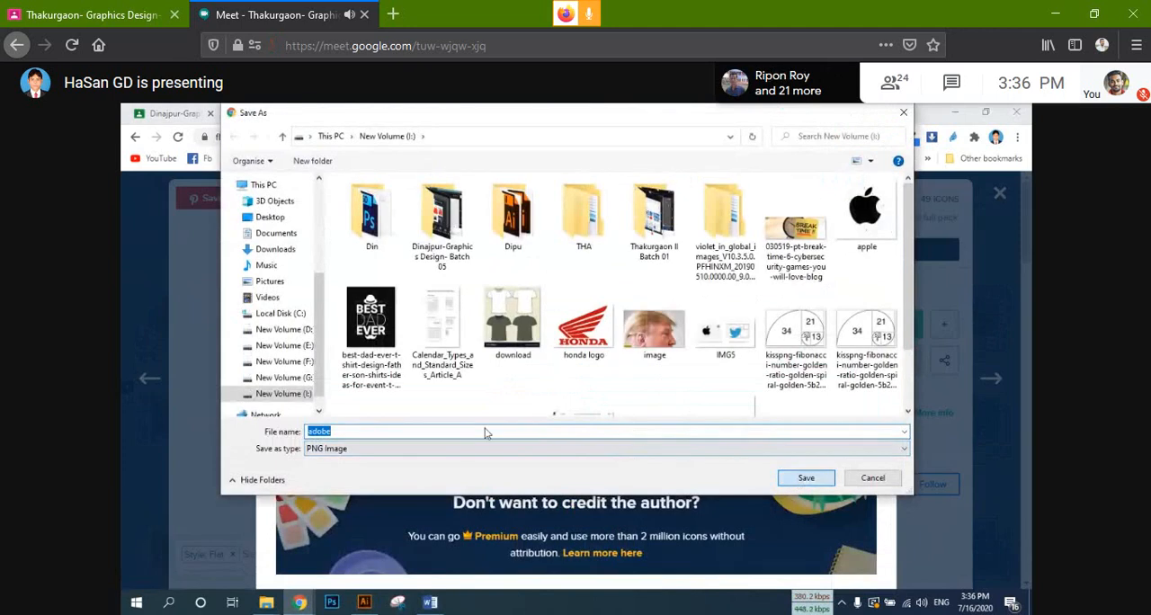
key("Return")
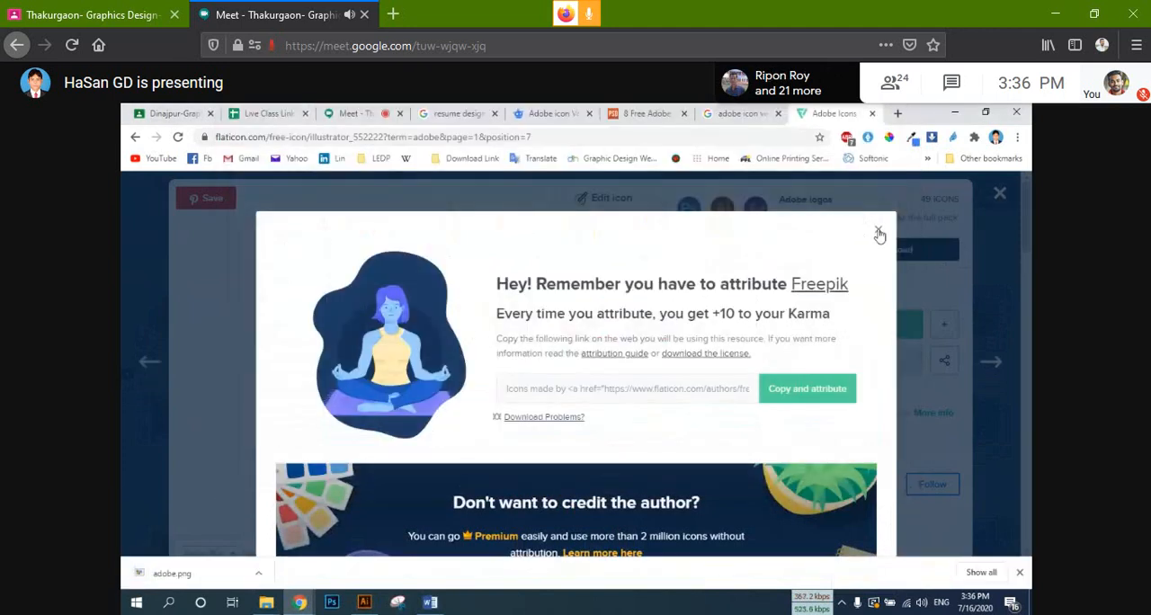
left_click(877, 230)
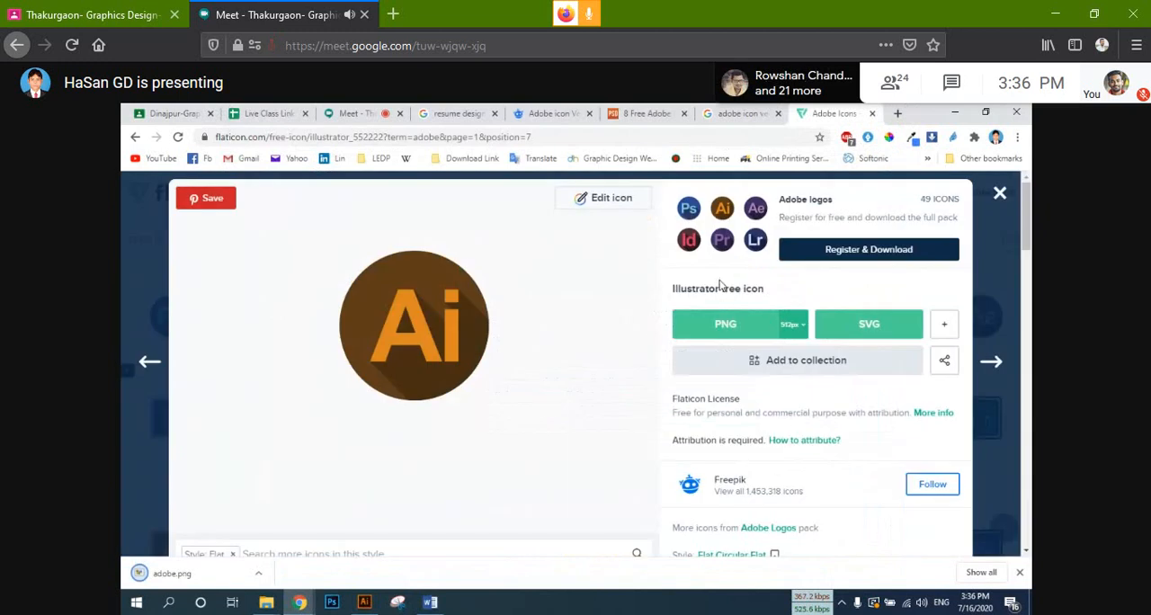
right_click(746, 216)
left_click(803, 221)
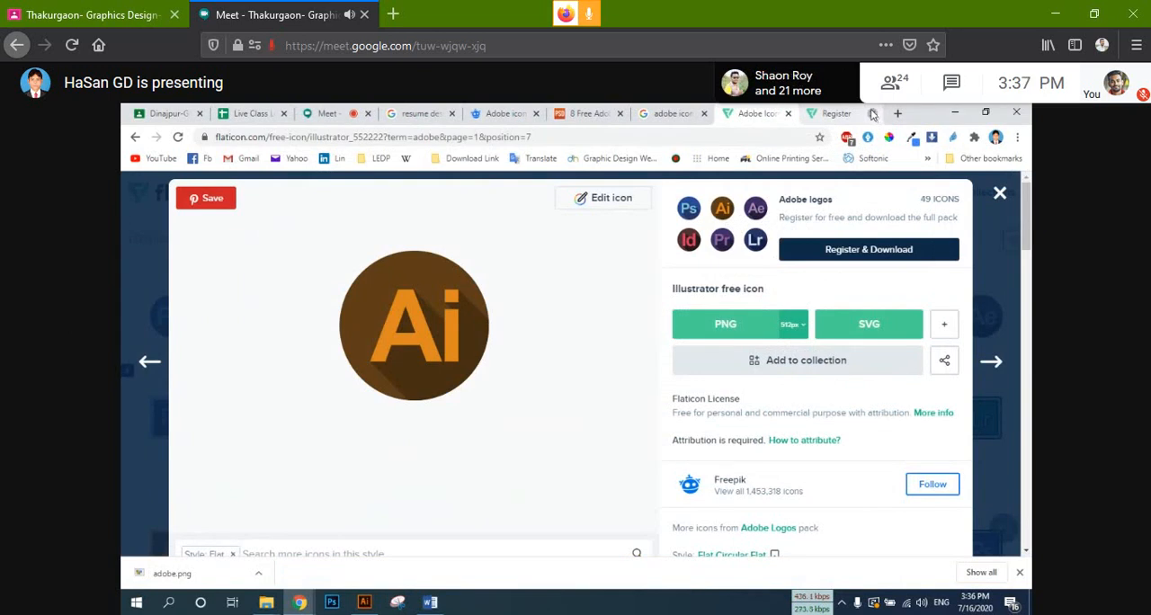
left_click(841, 113)
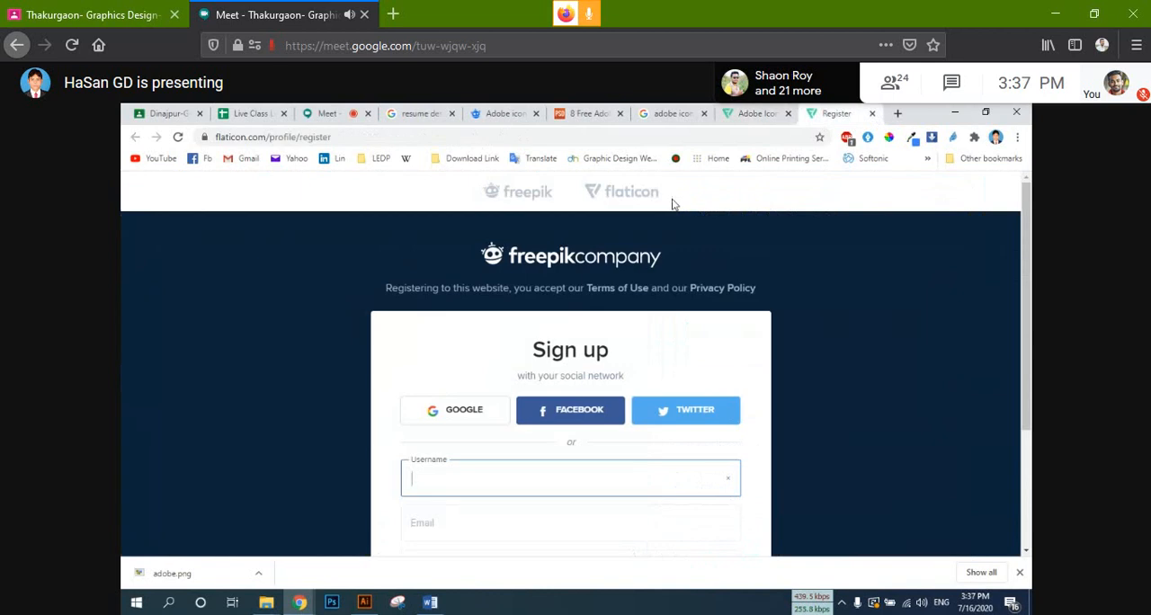
left_click(871, 113)
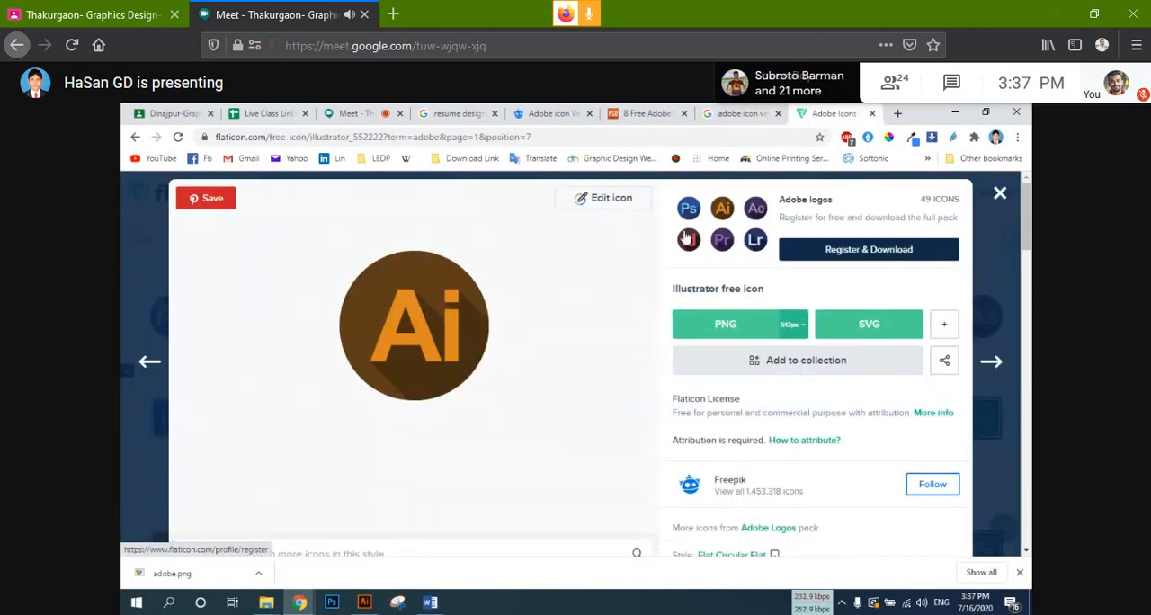
Step: Close the Illustrator icon's page and reopen Flaticon's Adobe icons list from the Google results in a new tab
left_click(871, 113)
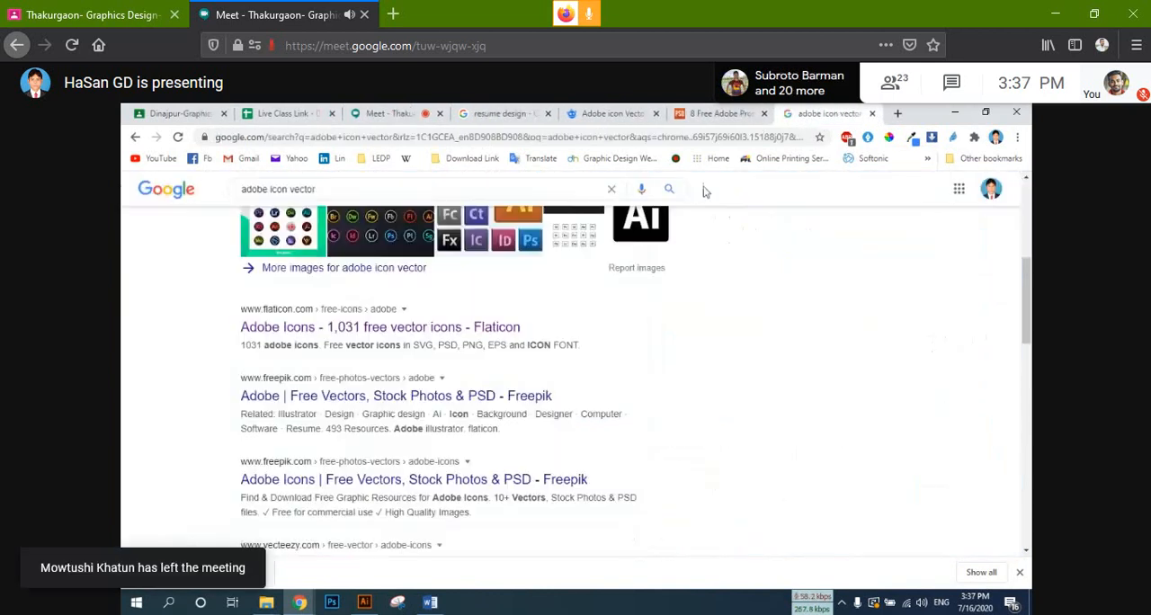
right_click(457, 328)
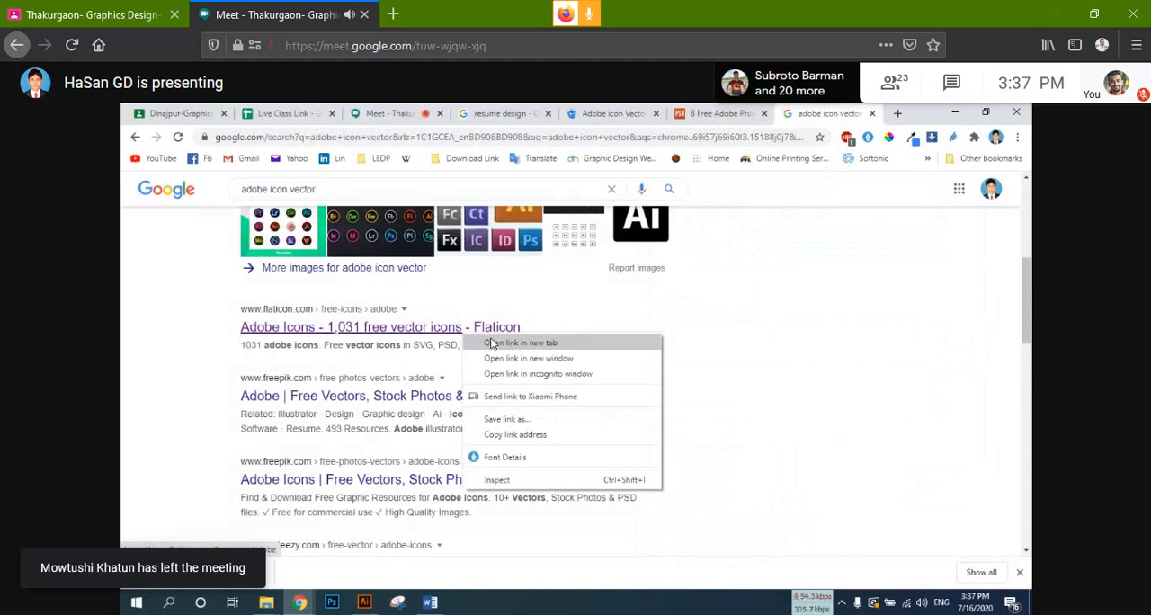
left_click(503, 342)
left_click(834, 113)
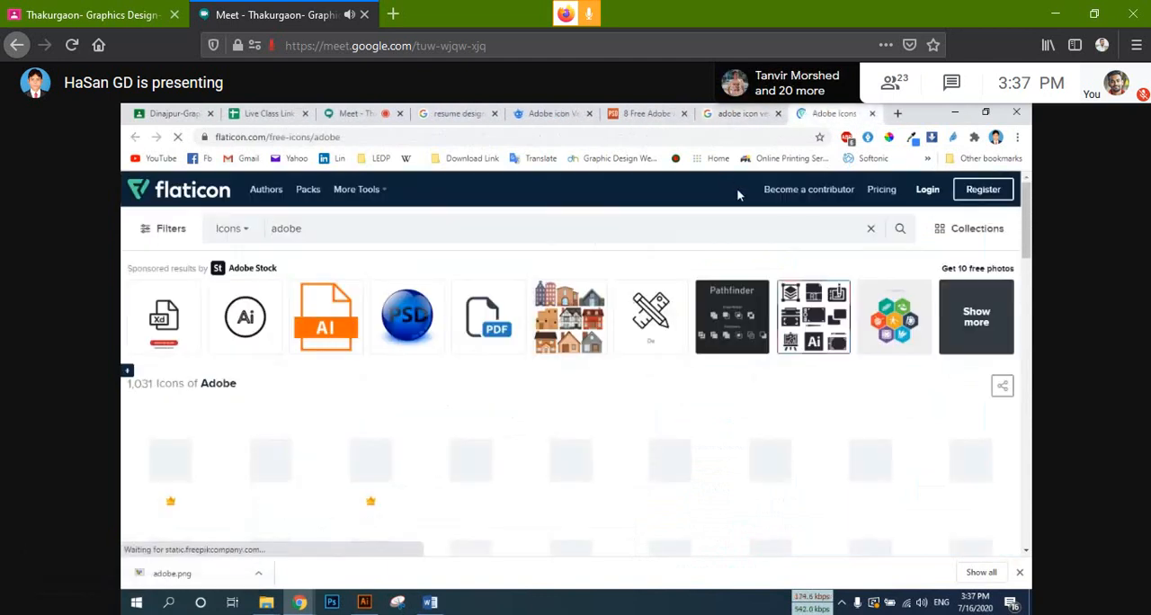
scroll(867, 449, "down", 1)
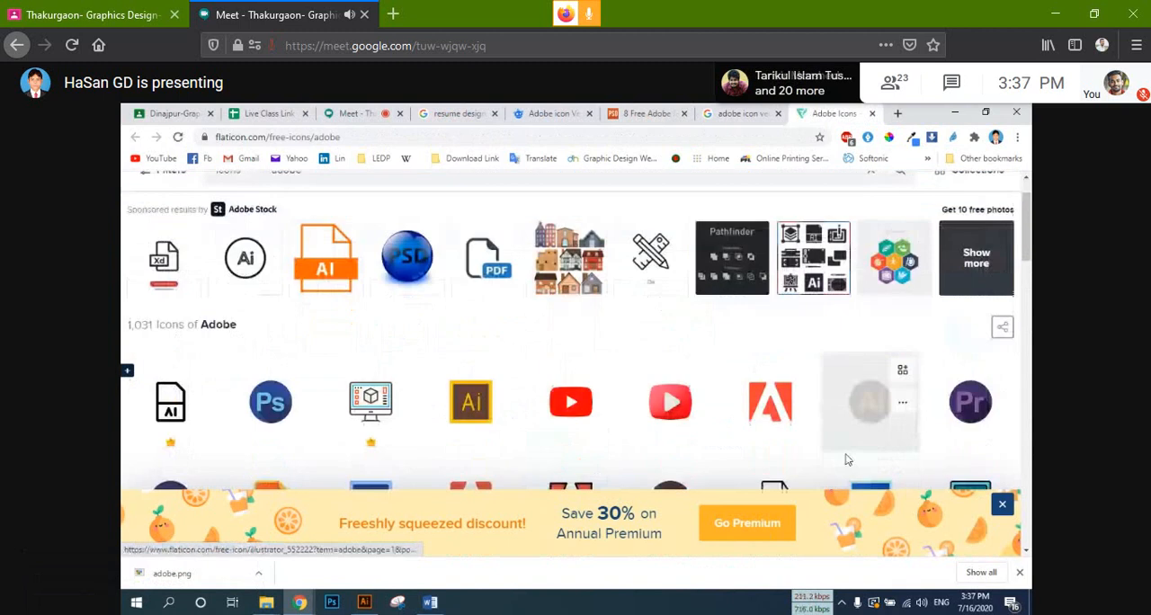
Step: View the round brown Illustrator icon's page and return to the Adobe icons list
left_click(865, 396)
scroll(733, 394, "down", 4)
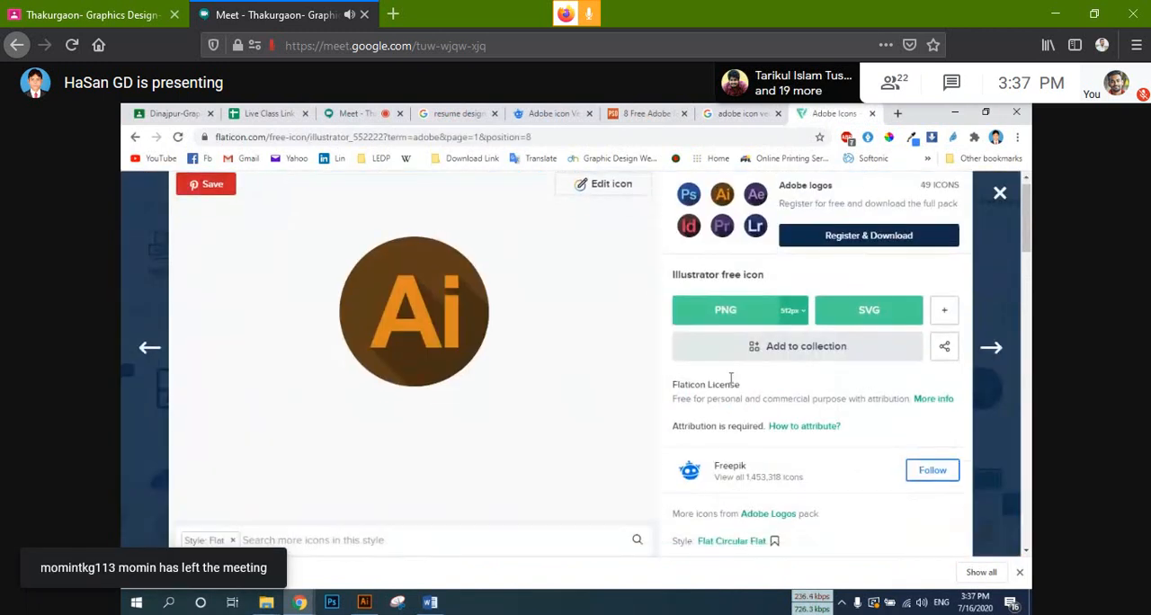
scroll(403, 456, "up", 4)
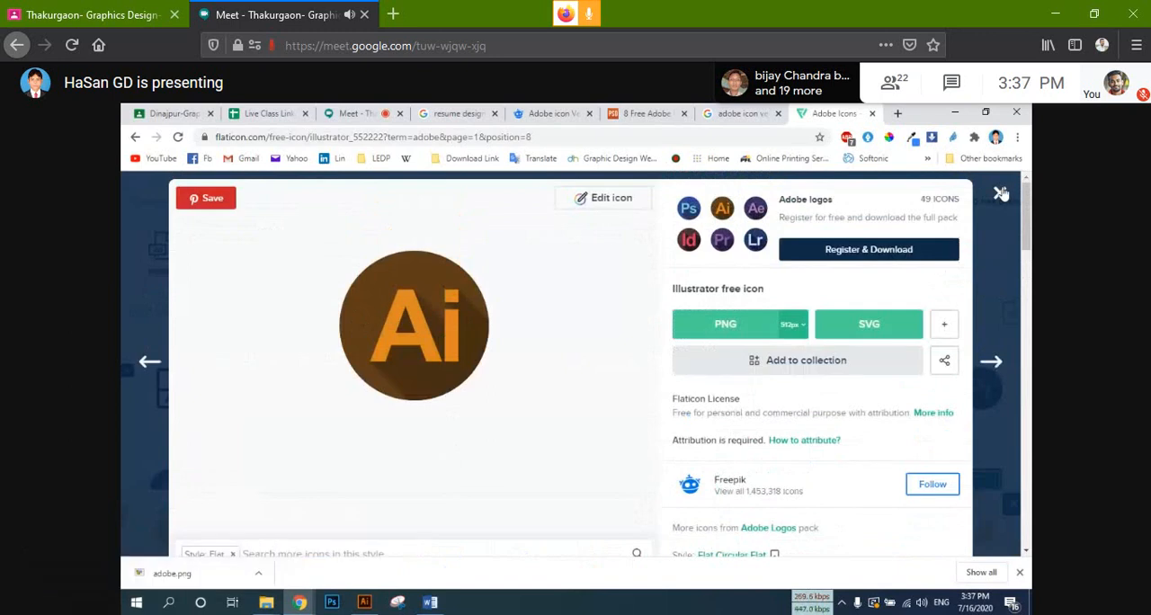
left_click(1001, 195)
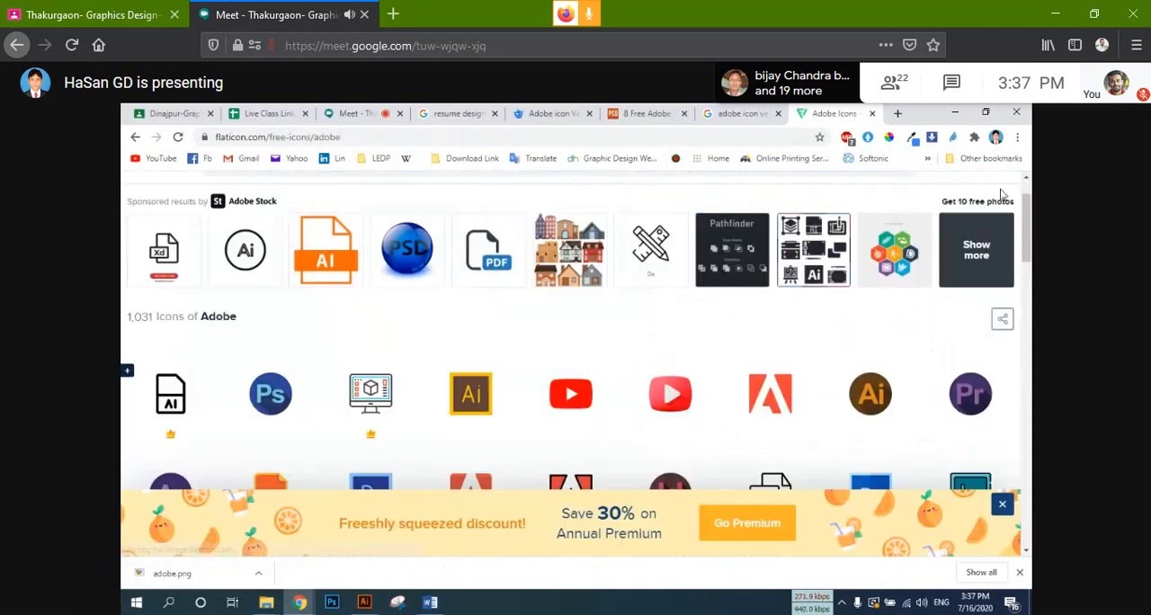
left_click(135, 138)
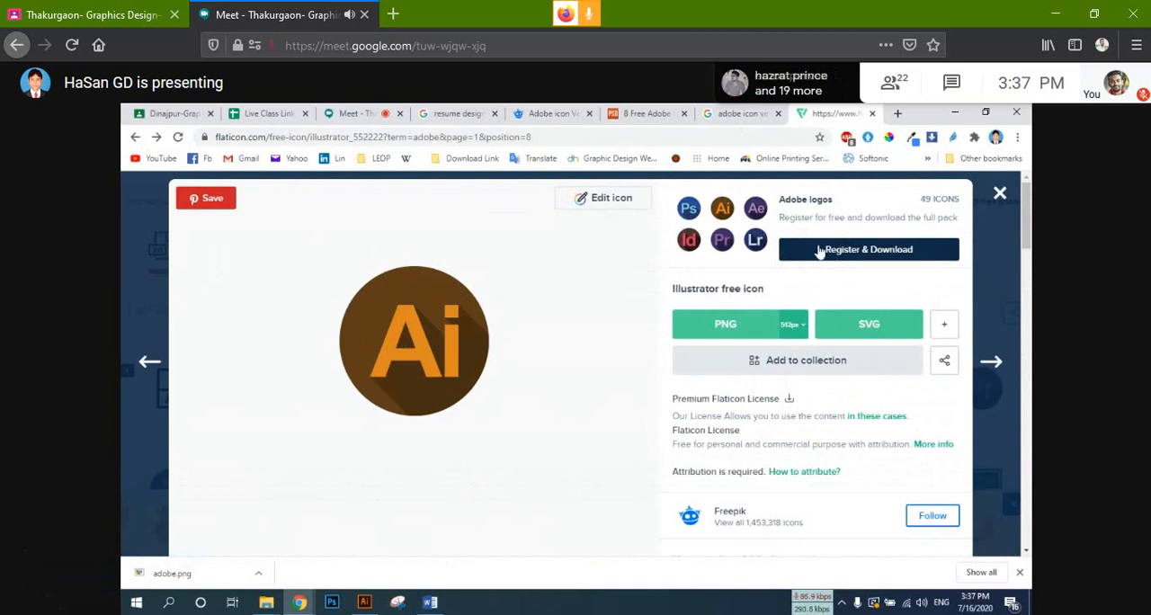
left_click(999, 195)
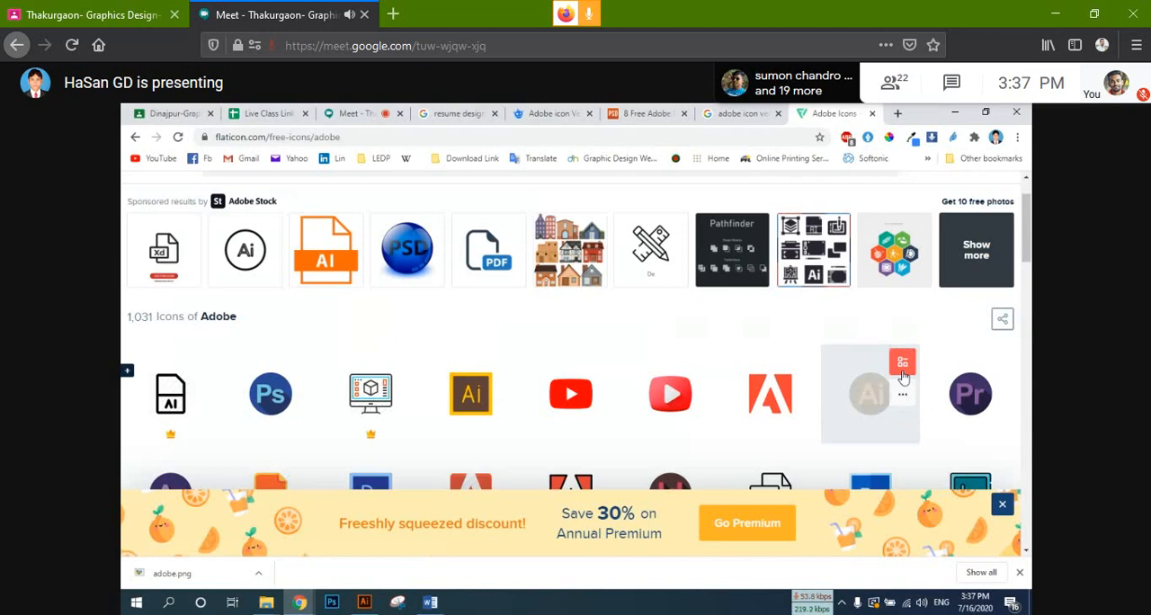
Step: Add the round Illustrator, Photoshop, After Effects, InDesign and Lightroom icons to the icon collection
scroll(944, 370, "down", 1)
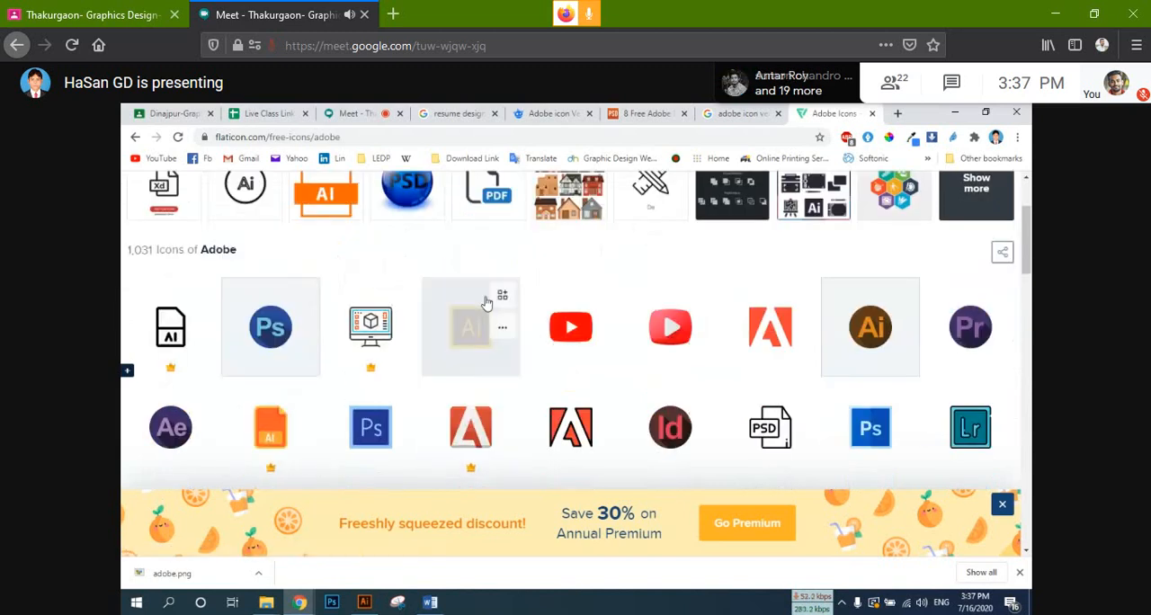
scroll(385, 397, "down", 2)
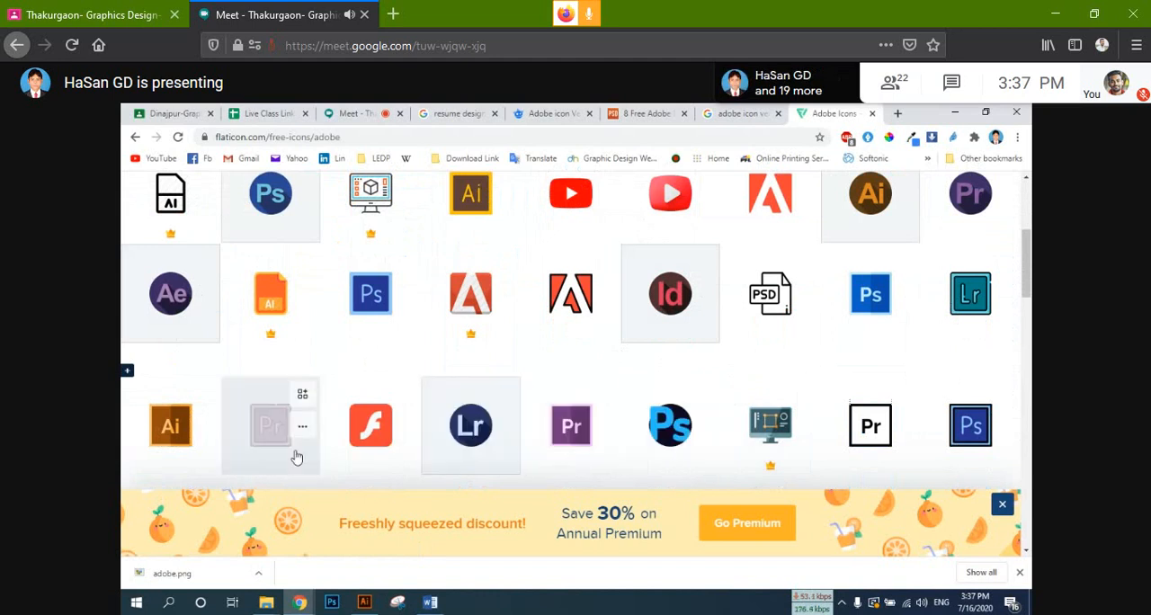
scroll(297, 458, "down", 2)
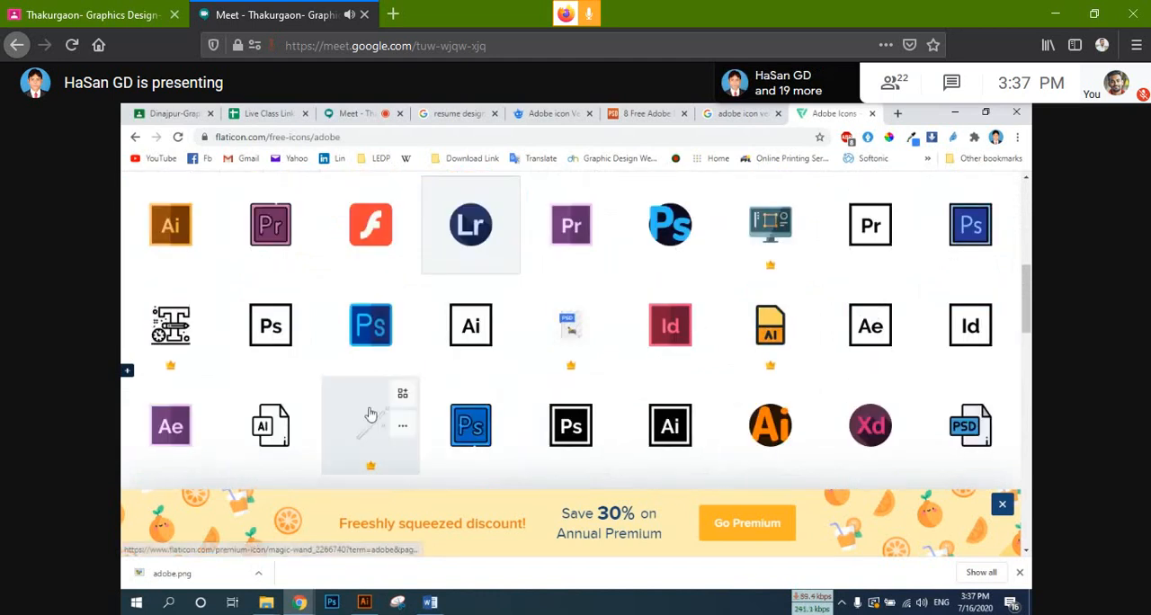
Step: Look through the remaining Adobe icons in the list and dismiss the discount banner
scroll(370, 413, "up", 4)
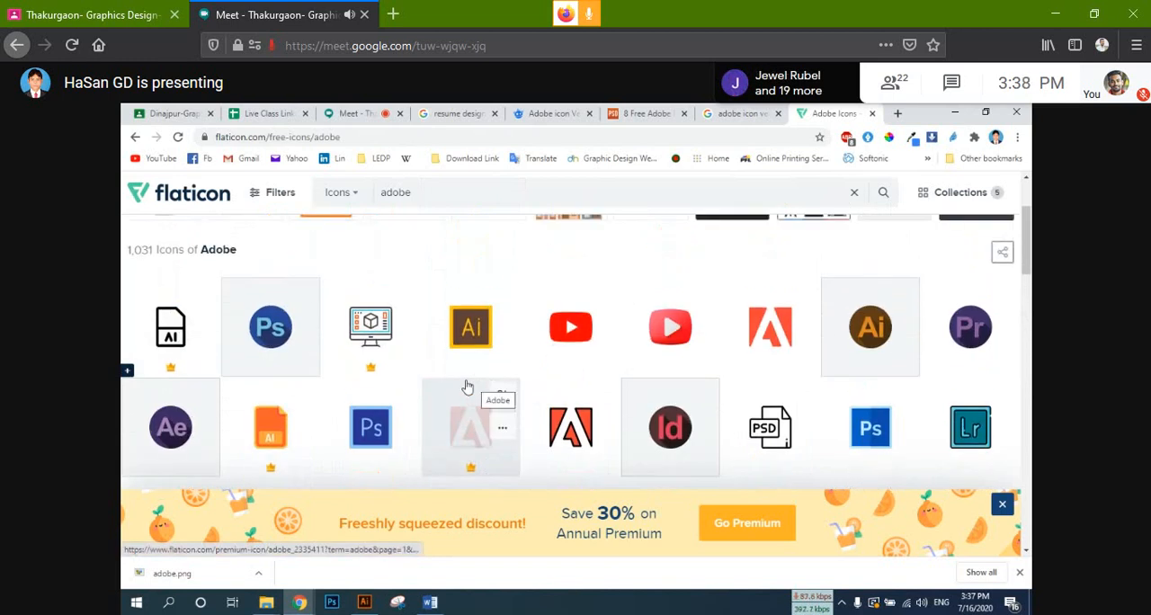
scroll(398, 370, "up", 2)
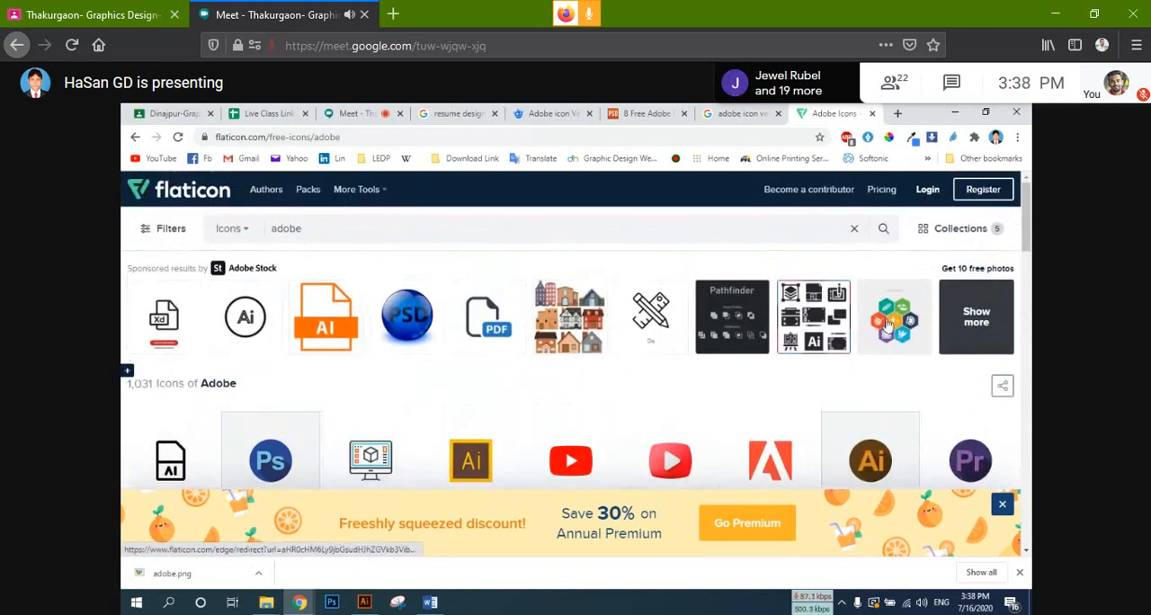
scroll(755, 347, "down", 3)
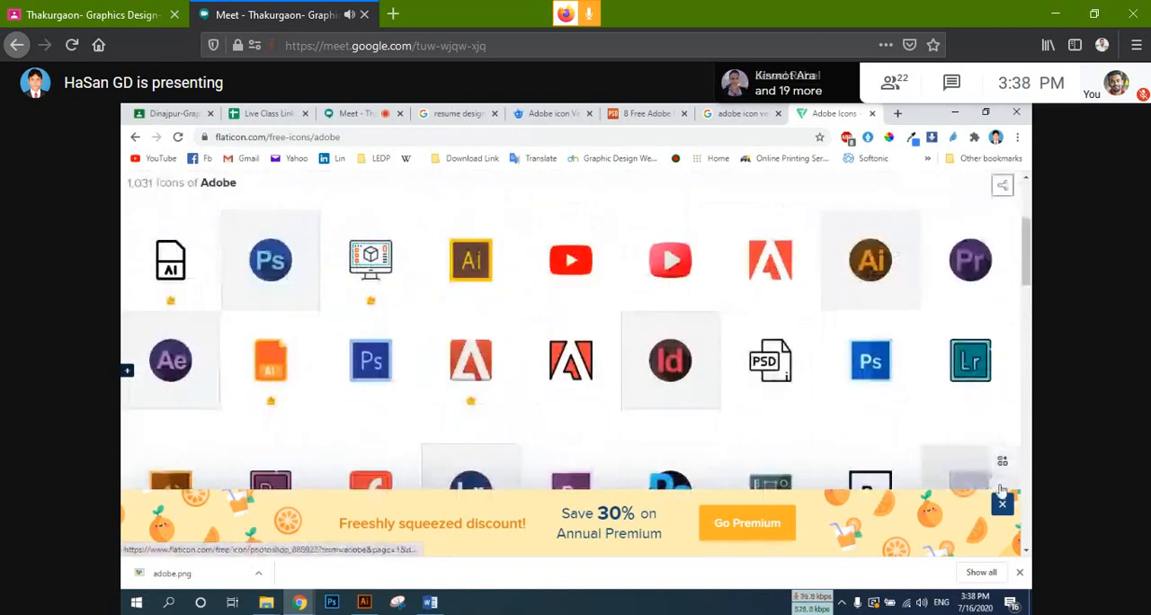
left_click(1001, 503)
scroll(649, 388, "down", 2)
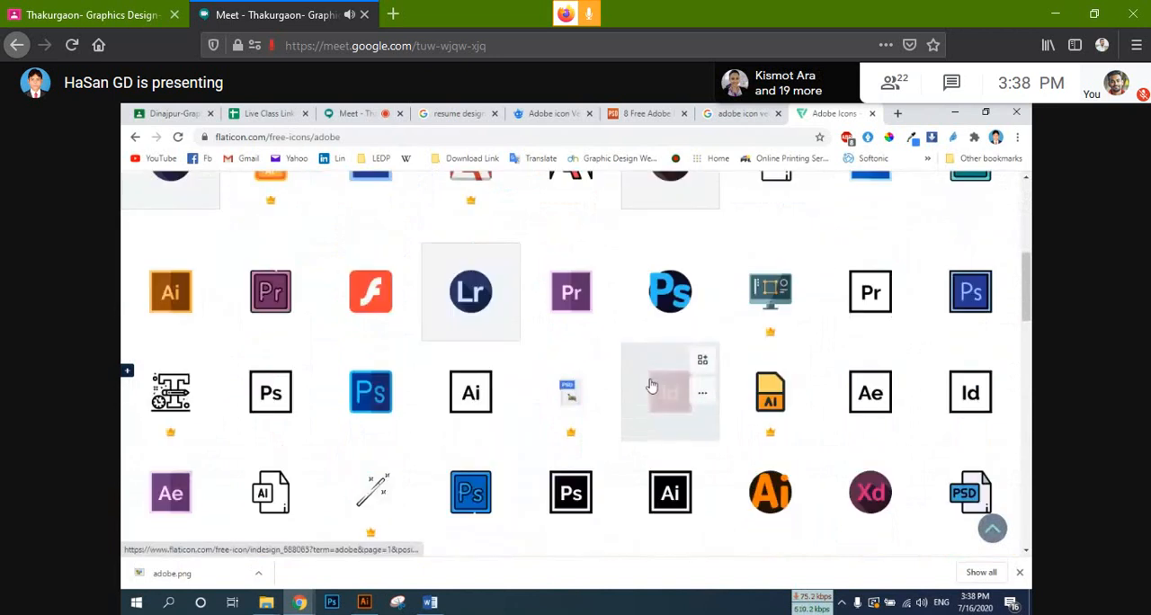
scroll(647, 387, "down", 5)
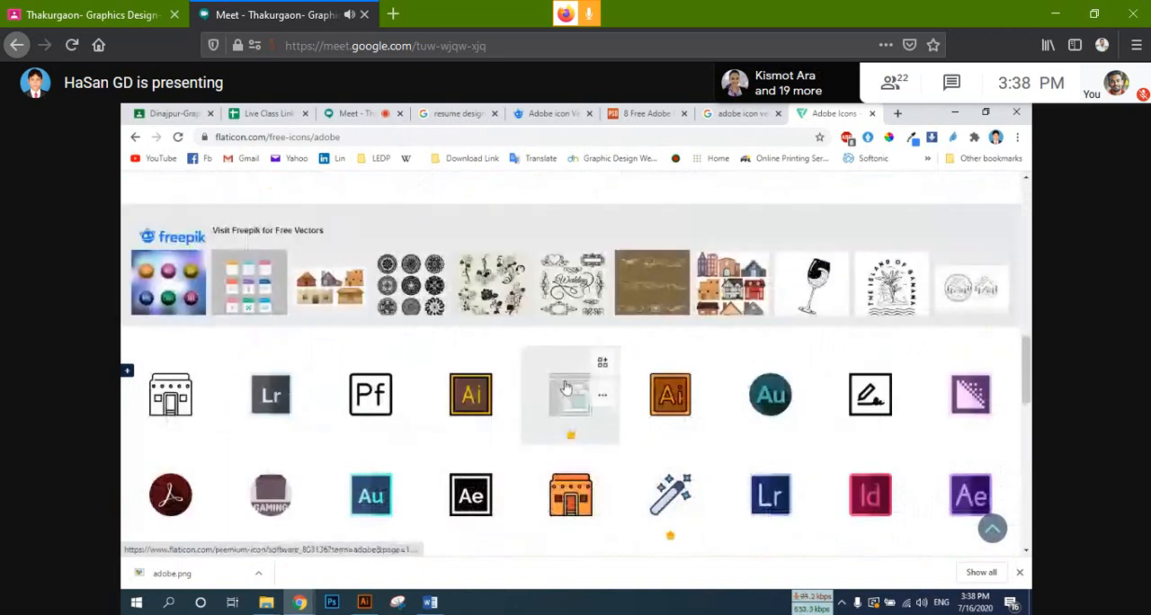
scroll(566, 387, "up", 7)
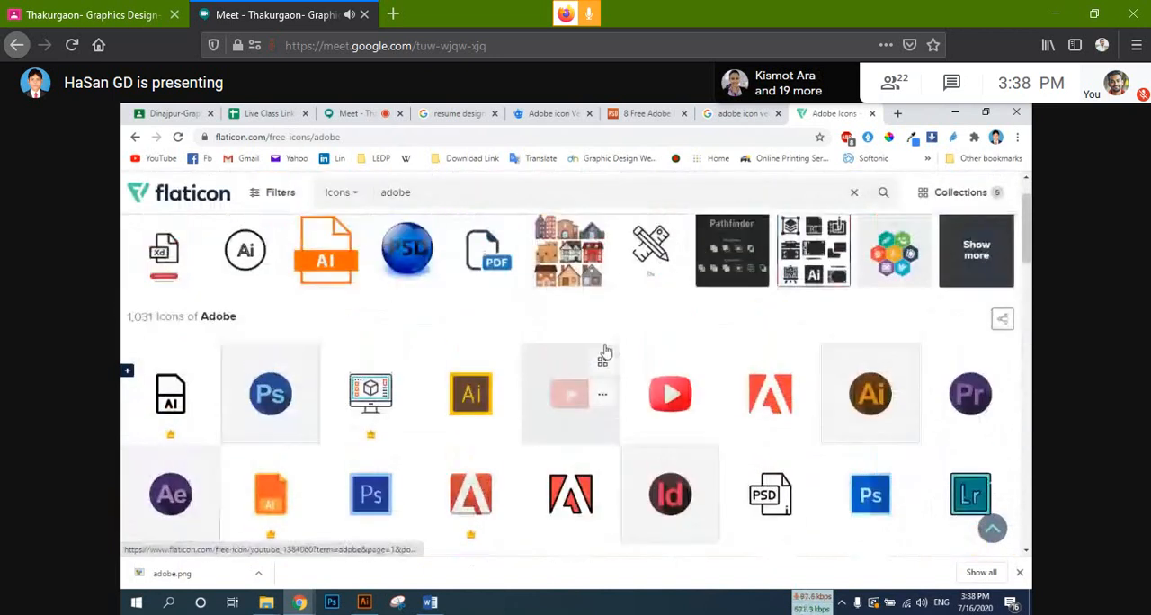
scroll(769, 301, "up", 2)
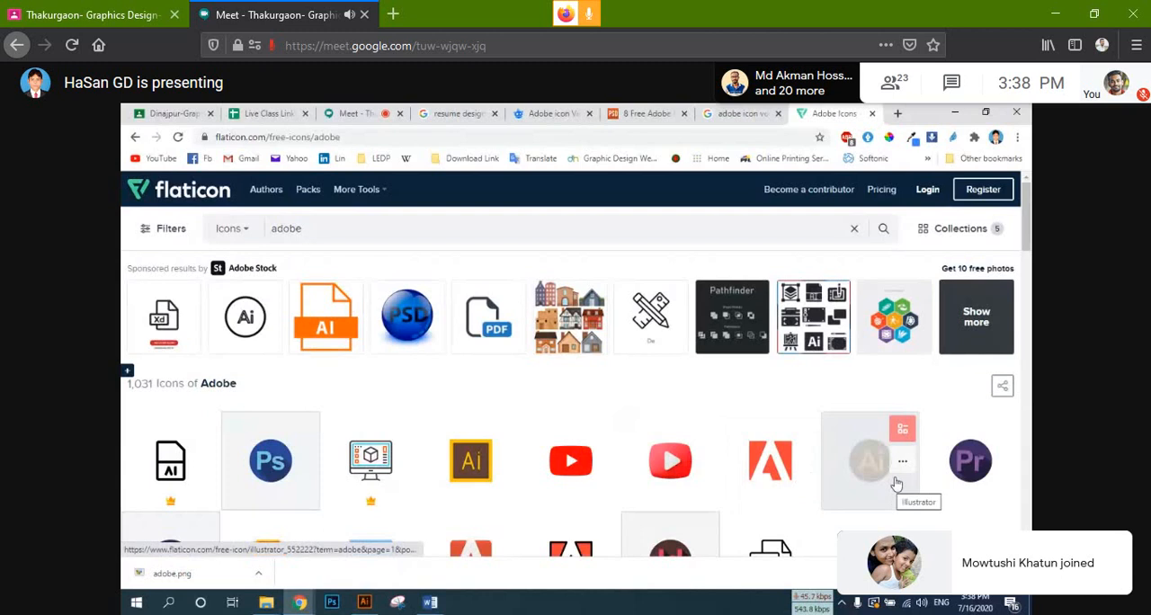
Step: Download the icon collection as free 512 px PNGs and save it as my-icons-collection on New Volume (I:)
left_click(960, 228)
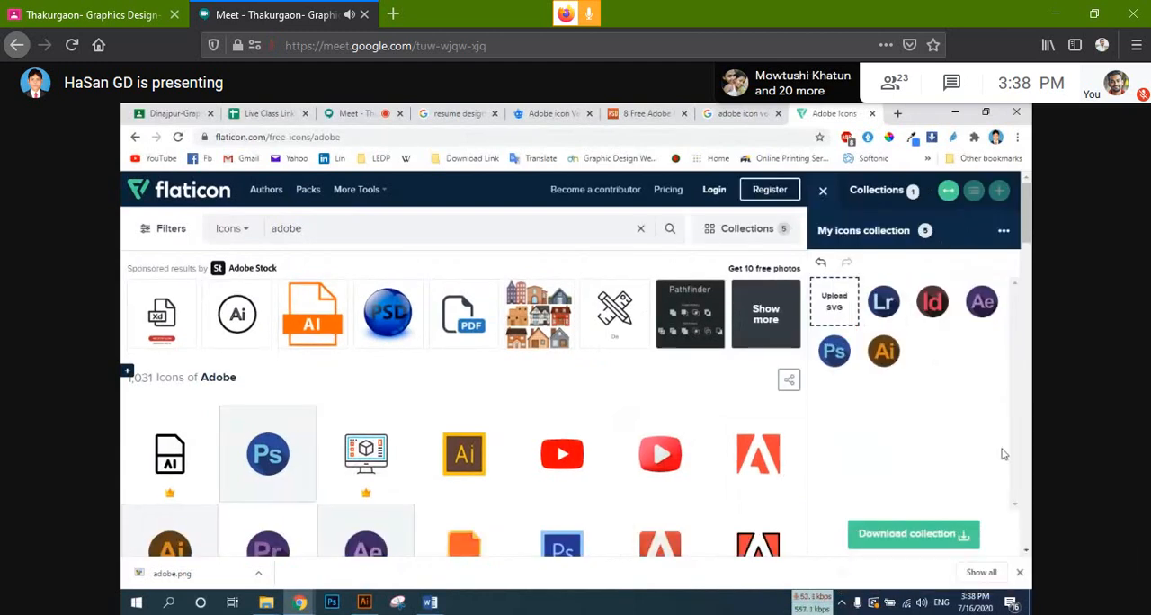
scroll(923, 458, "down", 3)
left_click(917, 533)
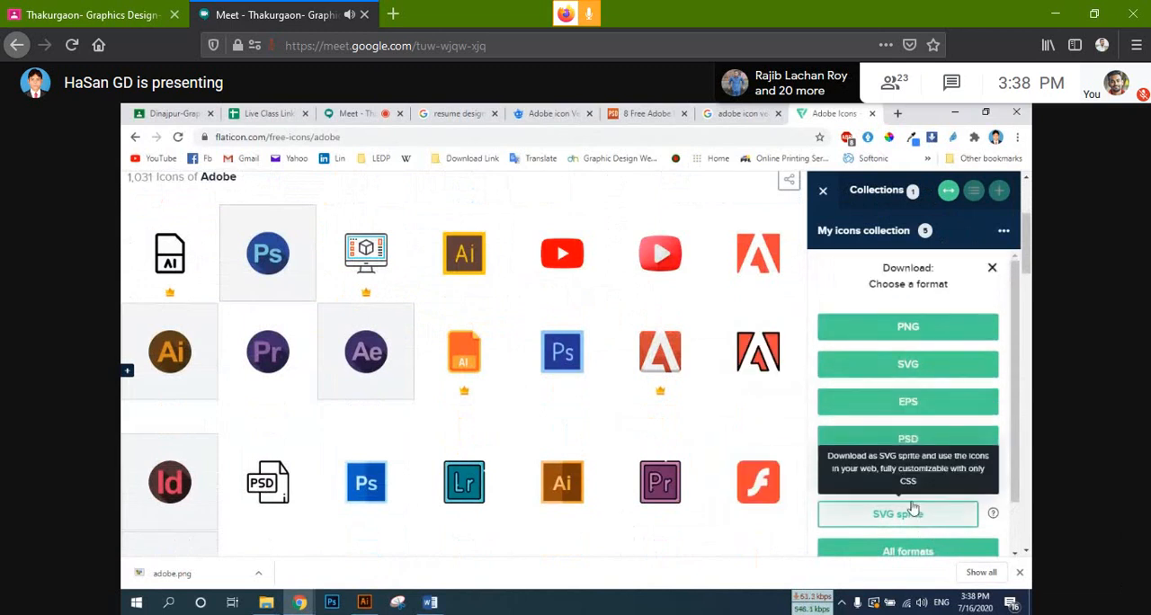
left_click(933, 331)
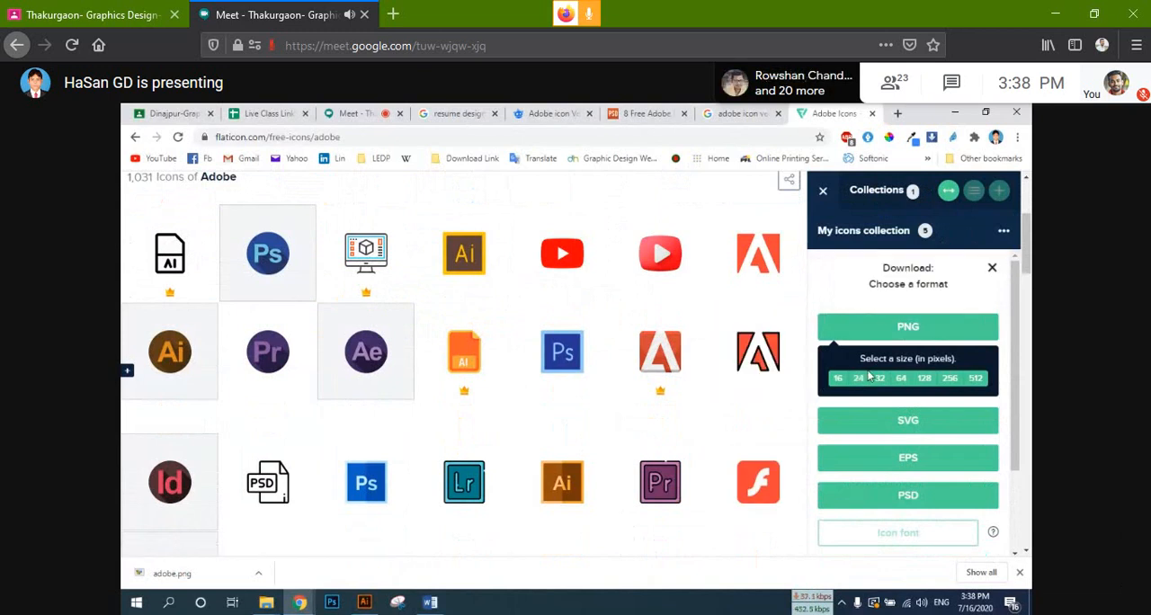
left_click(974, 380)
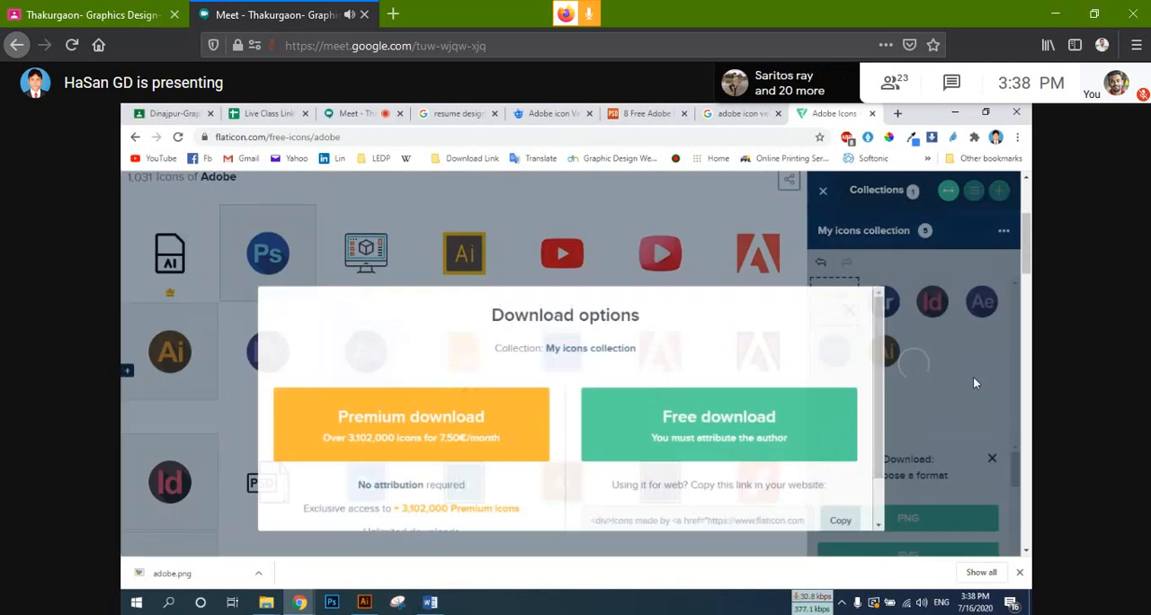
left_click(716, 416)
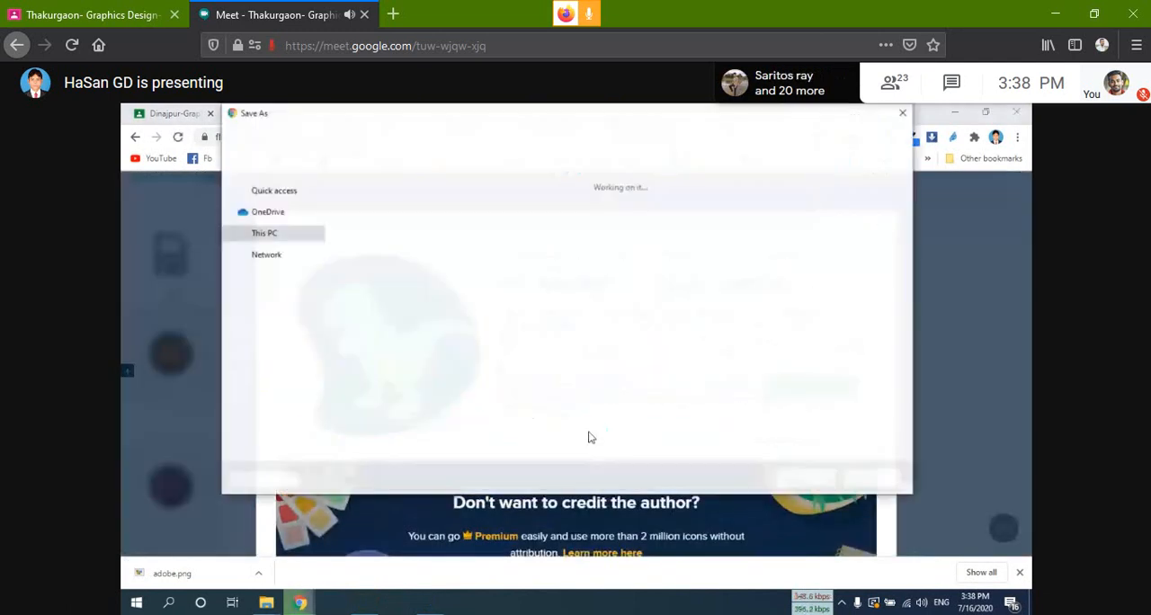
left_click(806, 480)
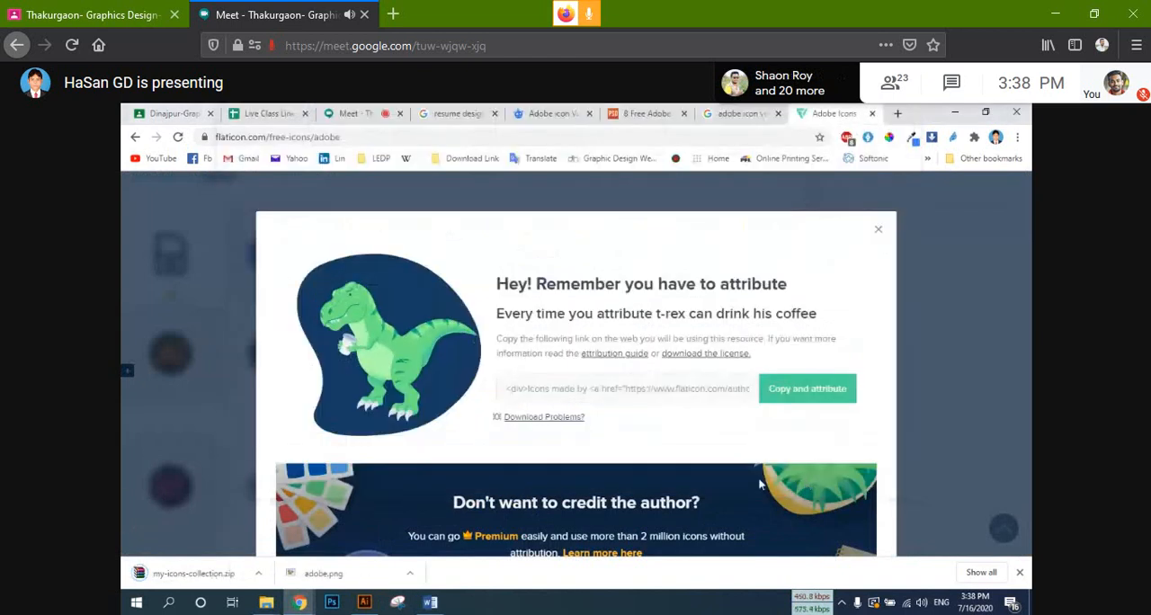
Step: Show the downloaded my-icons-collection archive in its folder, open its png folder and display the files as large thumbnails
left_click(259, 574)
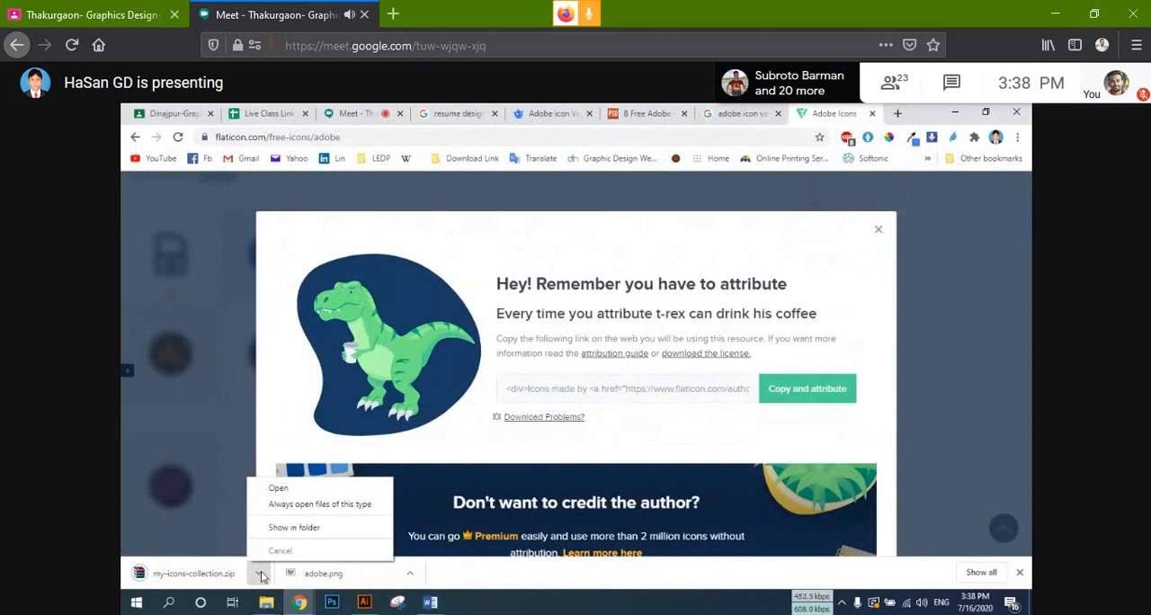
left_click(296, 526)
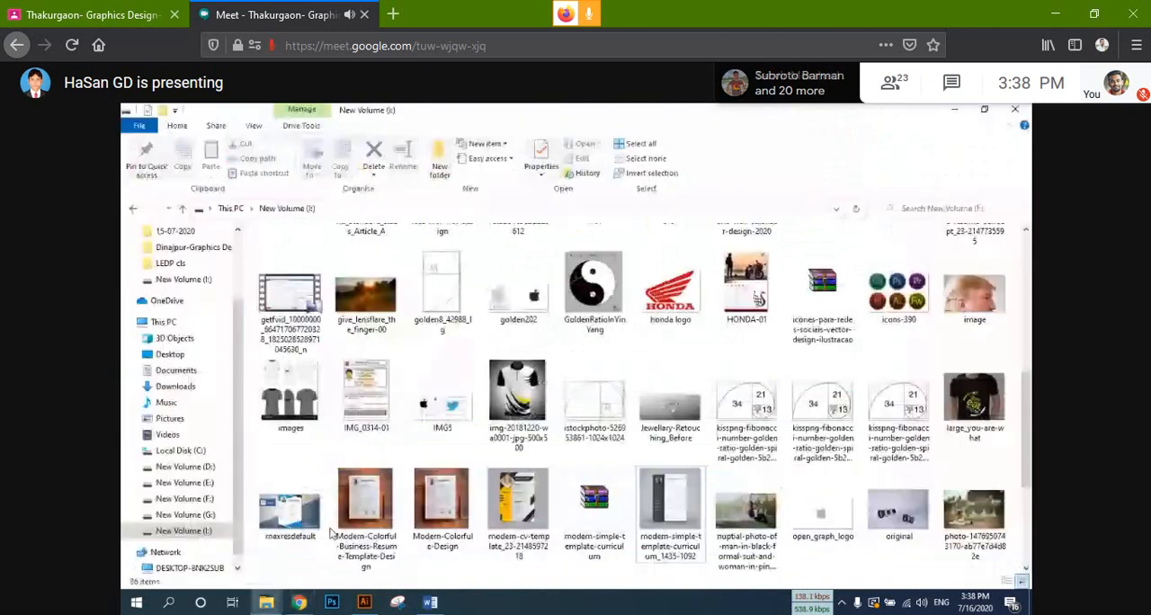
scroll(331, 533, "down", 3)
right_click(698, 513)
double_click(670, 501)
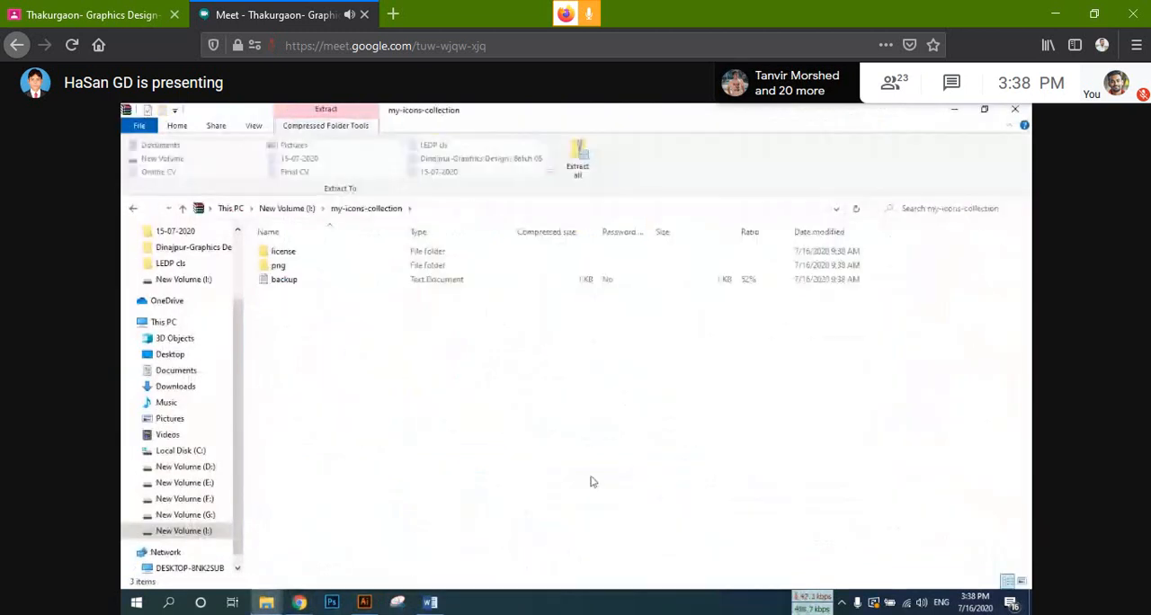
left_click(284, 267)
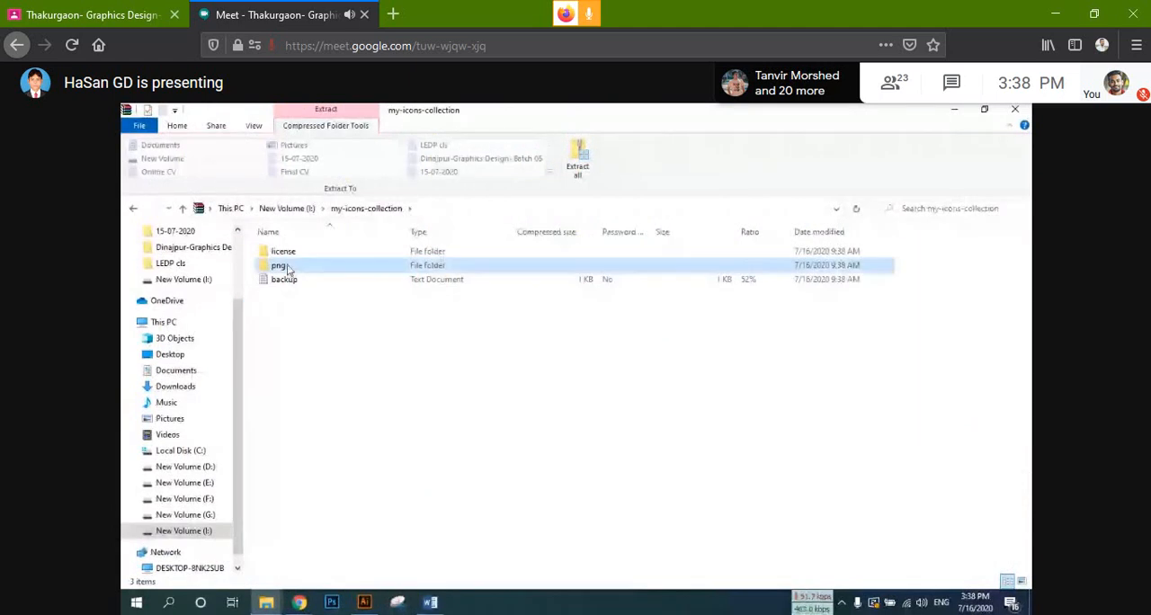
double_click(284, 266)
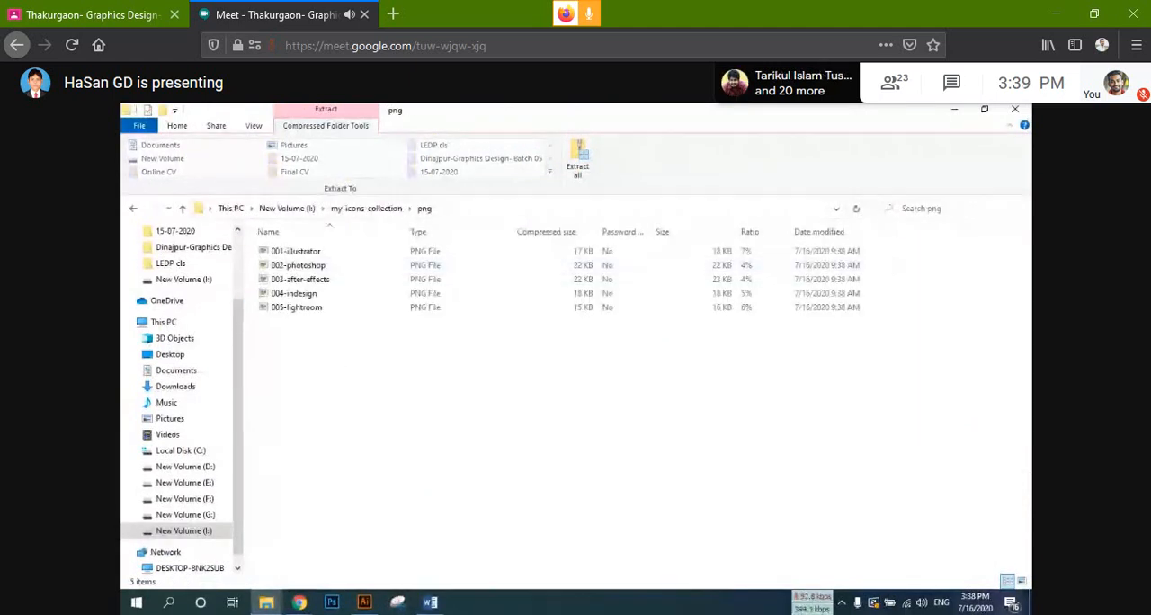
left_click(1022, 583)
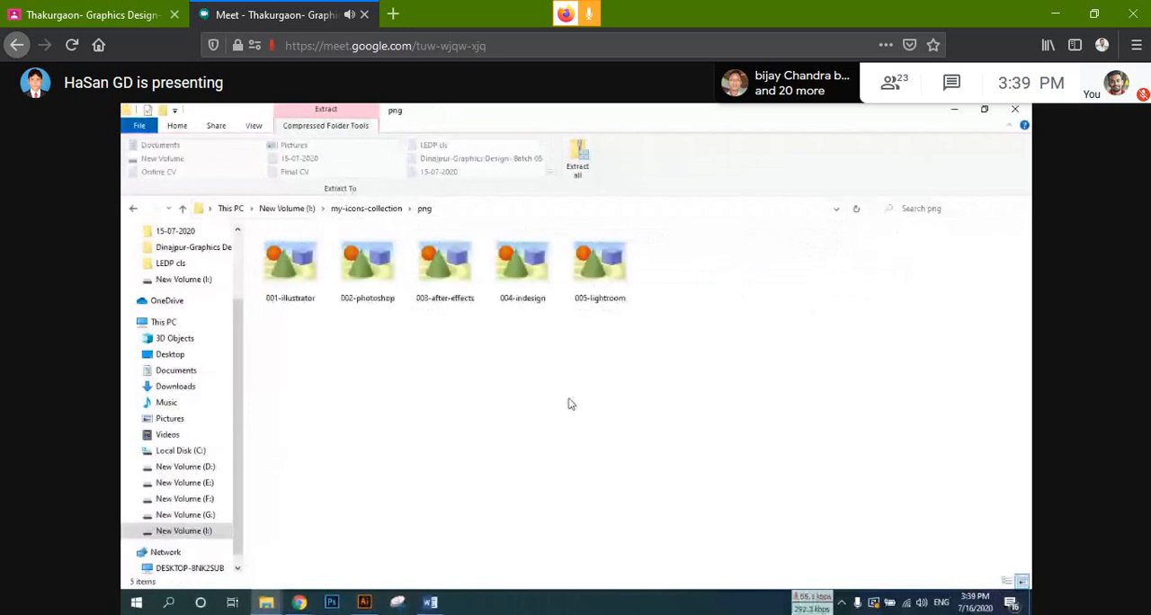
Step: Select all five icon PNGs in the png folder and bring them into the Illustrator resume for the SKILLS section
left_click_drag(531, 338, 281, 262)
left_click_drag(531, 262, 600, 261)
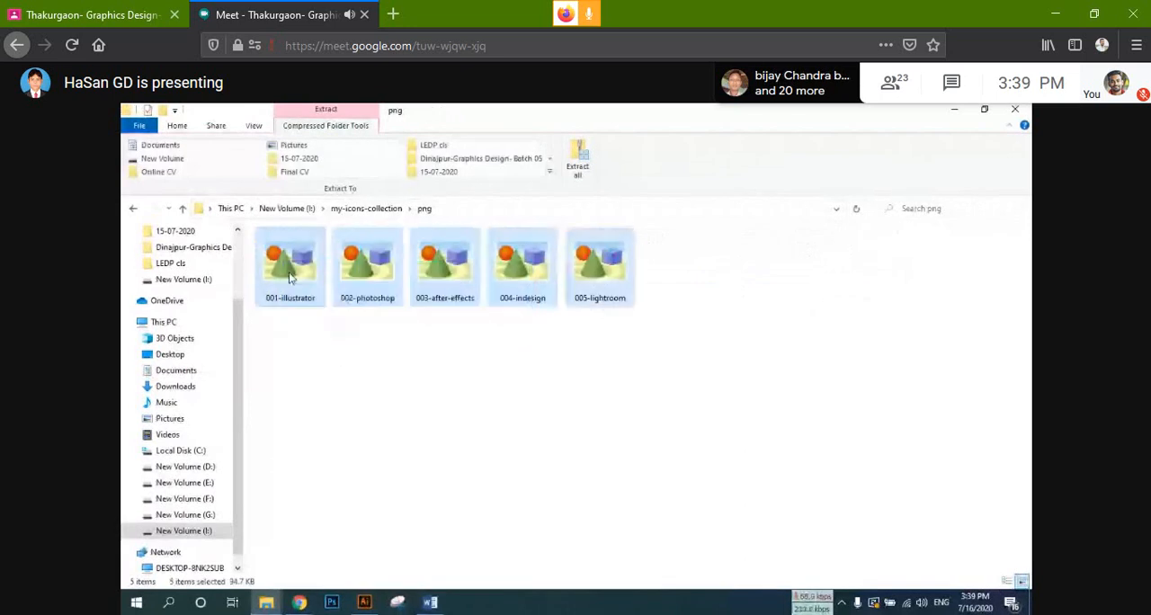
left_click_drag(288, 272, 269, 466)
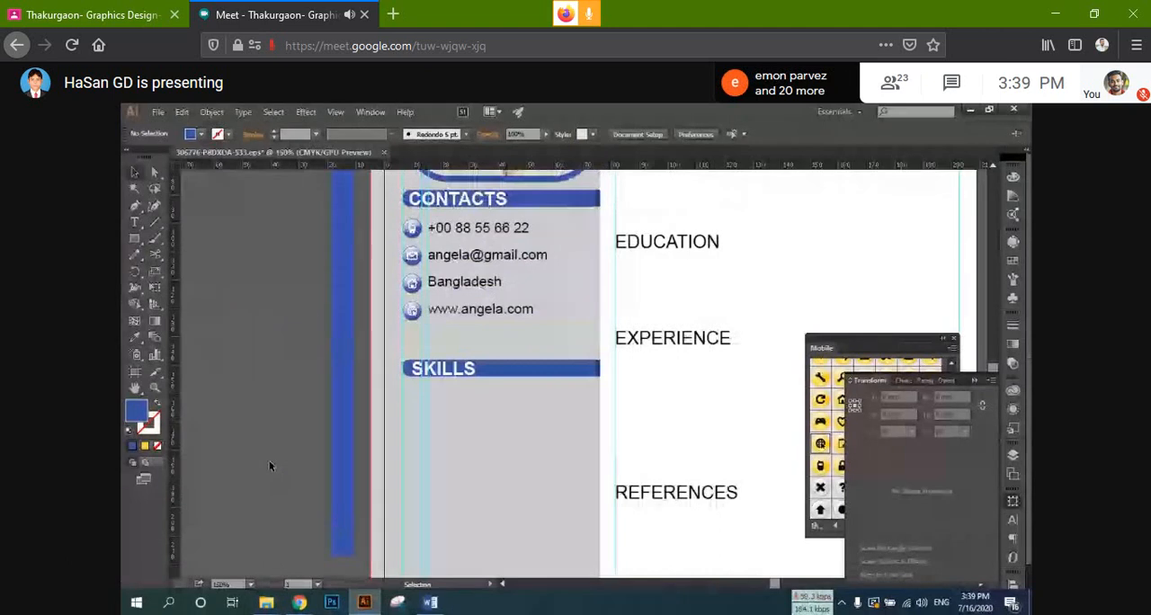
mouse_move(266, 601)
left_click(483, 543)
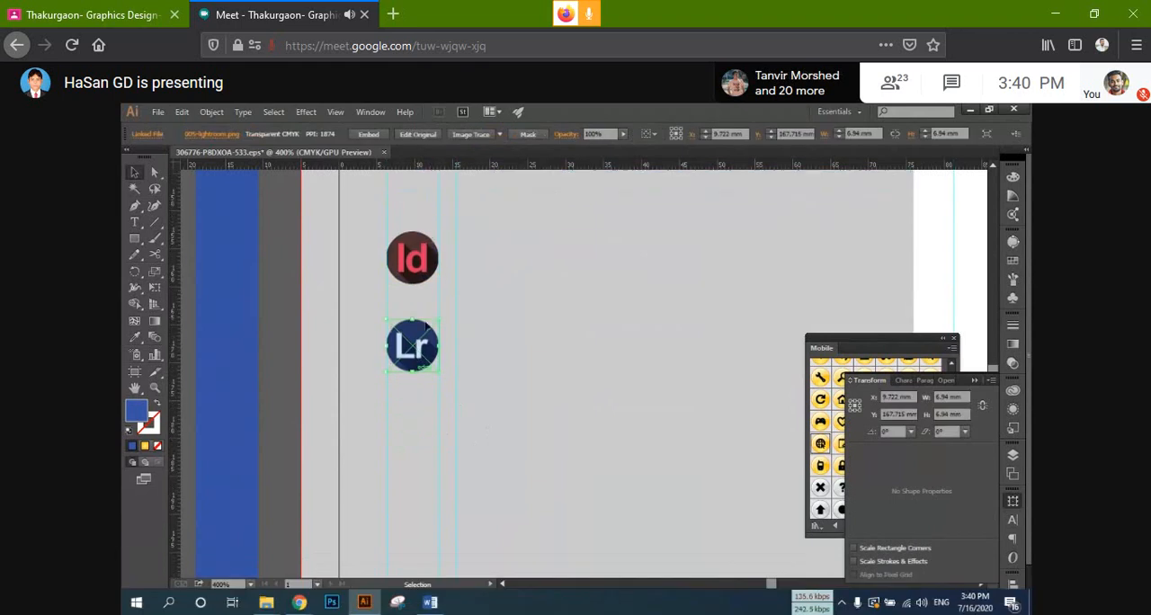
key("XF86AudioLowerVolume")
key("XF86AudioLowerVolume")
key("XF86AudioLowerVolume")
key("XF86AudioLowerVolume")
key("XF86AudioLowerVolume")
key("XF86AudioLowerVolume")
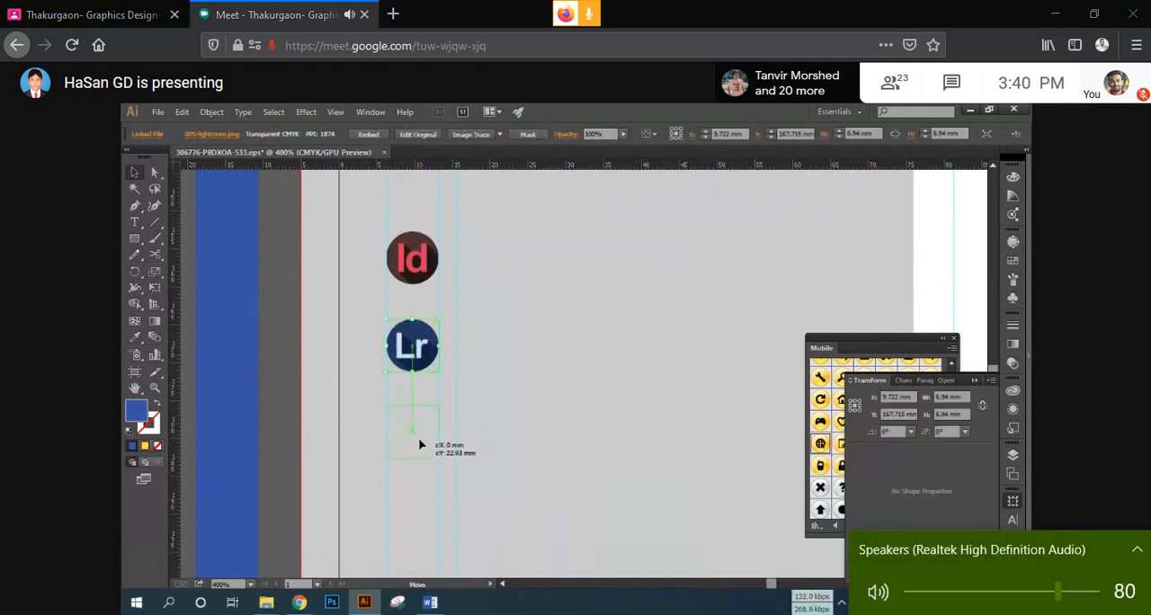
key("XF86AudioLowerVolume")
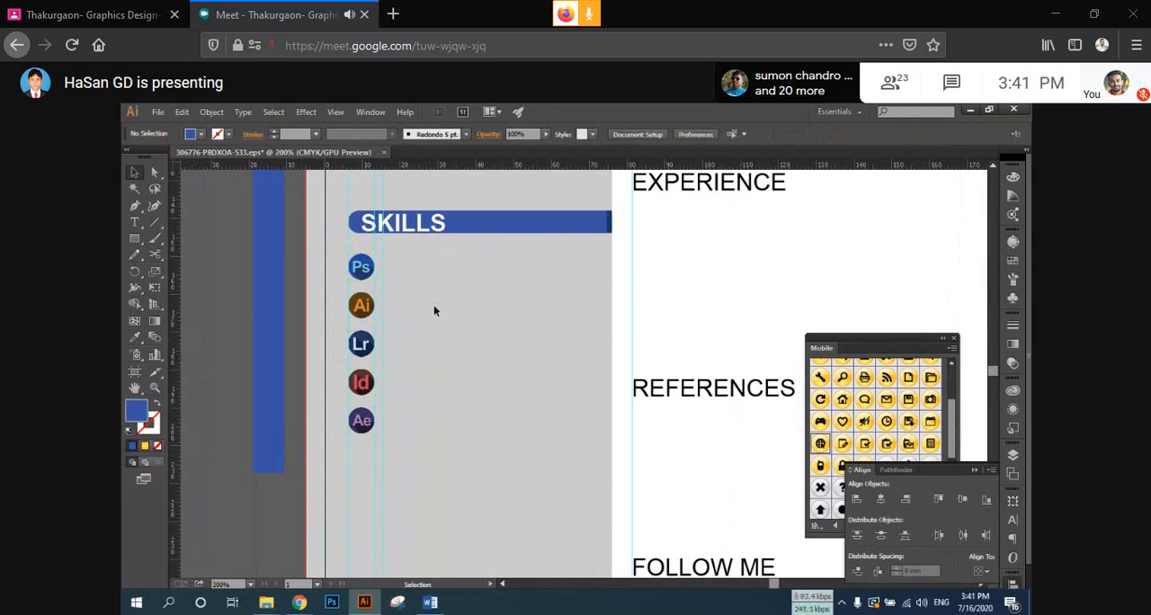
Step: Duplicate the blue SKILLS bar below its heading and shorten the copy to start at the guide beside the Ps icon
left_click(563, 234)
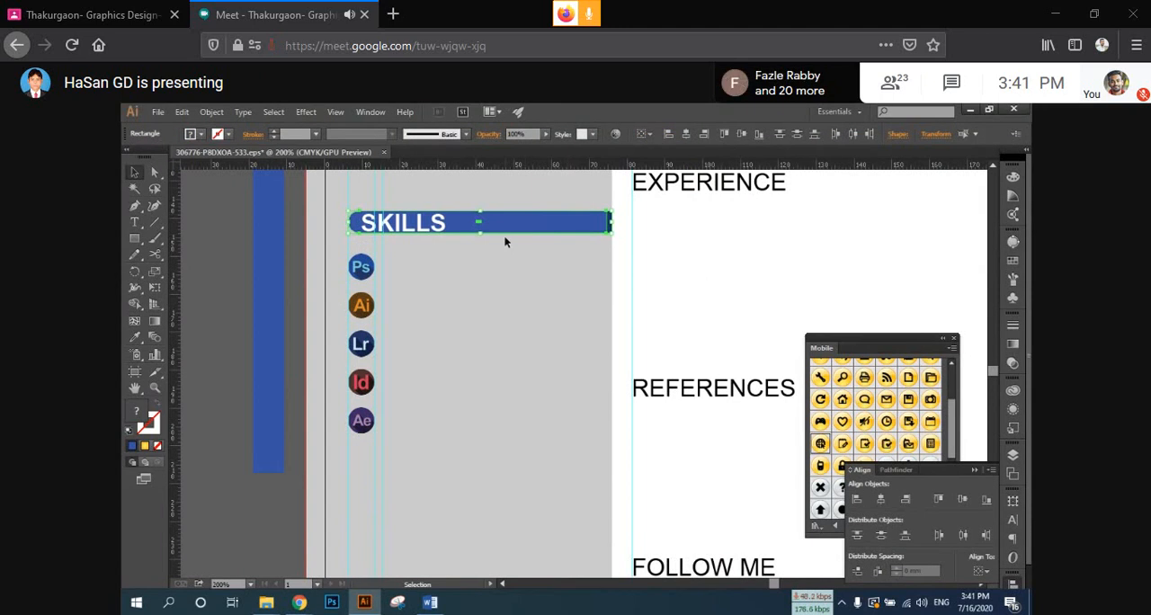
left_click_drag(569, 231, 612, 267)
key("alt+shift")
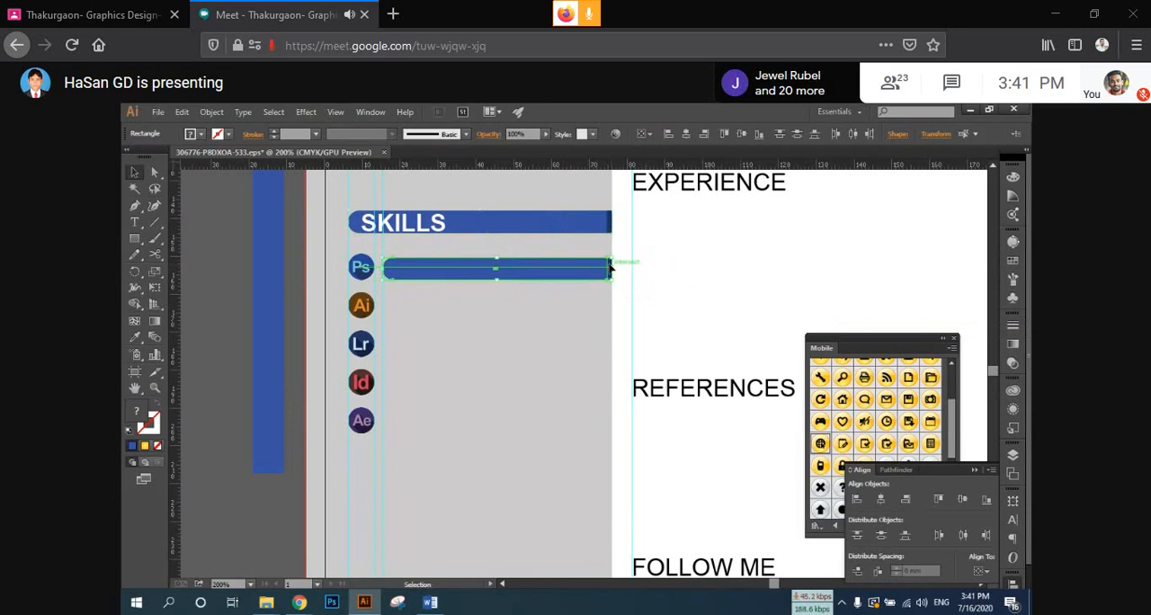
Step: Shorten the light-blue part of the Ps skill bar to about 41 mm, exposing the dark-blue part beneath it
left_click(565, 289)
scroll(564, 288, "up", 1)
left_click_drag(559, 295, 583, 333)
left_click(583, 311)
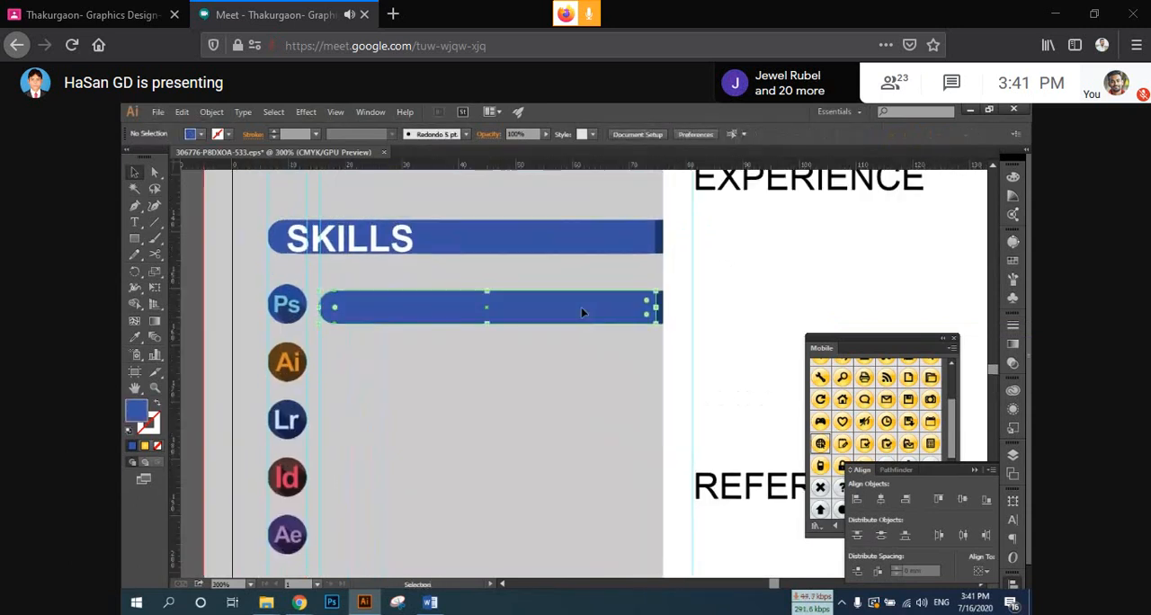
left_click_drag(656, 306, 553, 308)
left_click(528, 365)
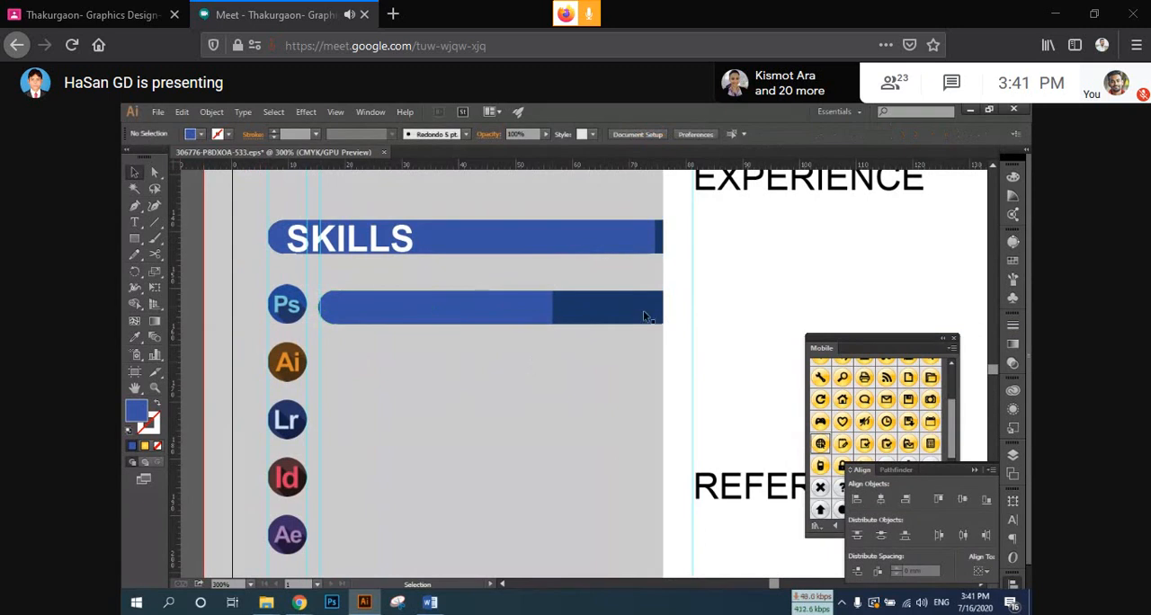
Step: Copy the two-tone Ps bar down beside the Ai icon and repeat the copy for the Lr, Id and Ae icons
left_click_drag(499, 379, 546, 343)
scroll(567, 293, "down", 1)
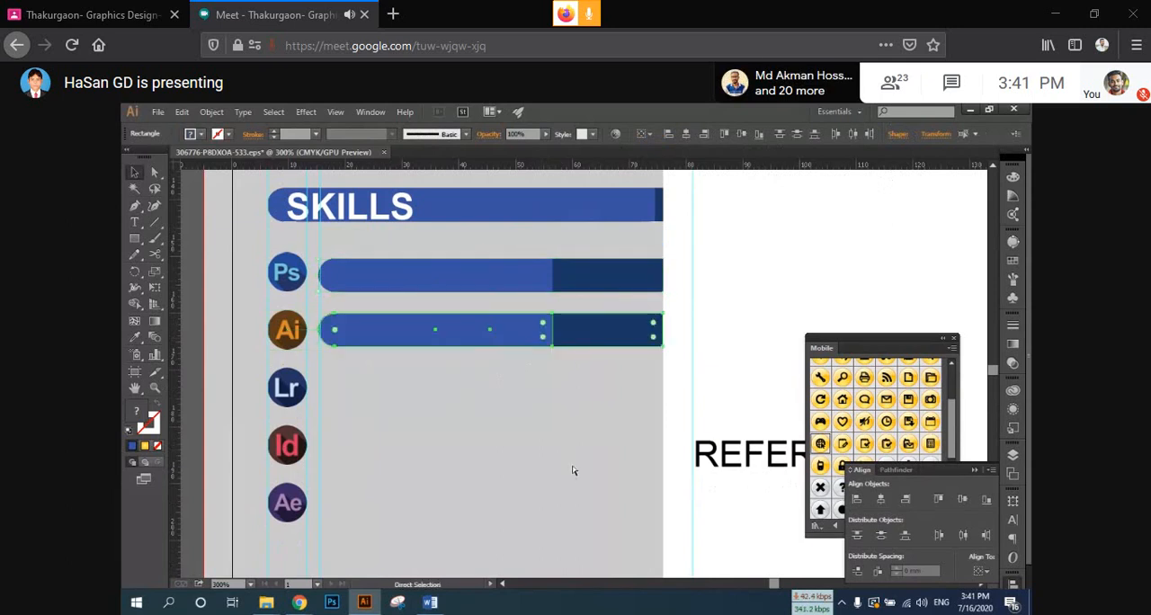
key("ctrl+d")
key("ctrl+d")
key("ctrl+d")
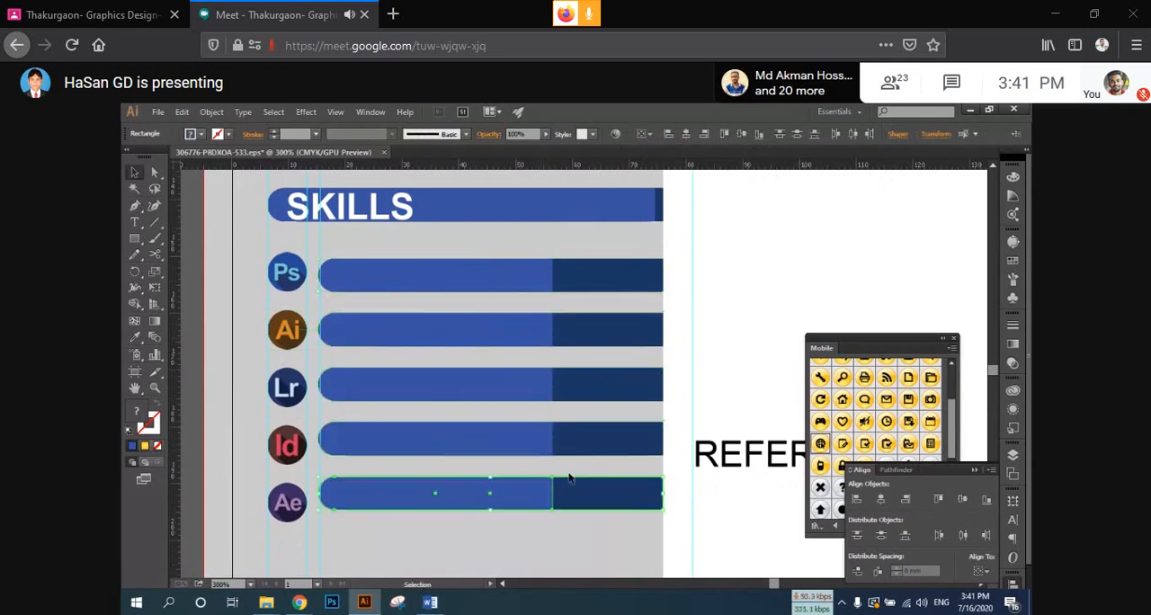
scroll(549, 462, "down", 1)
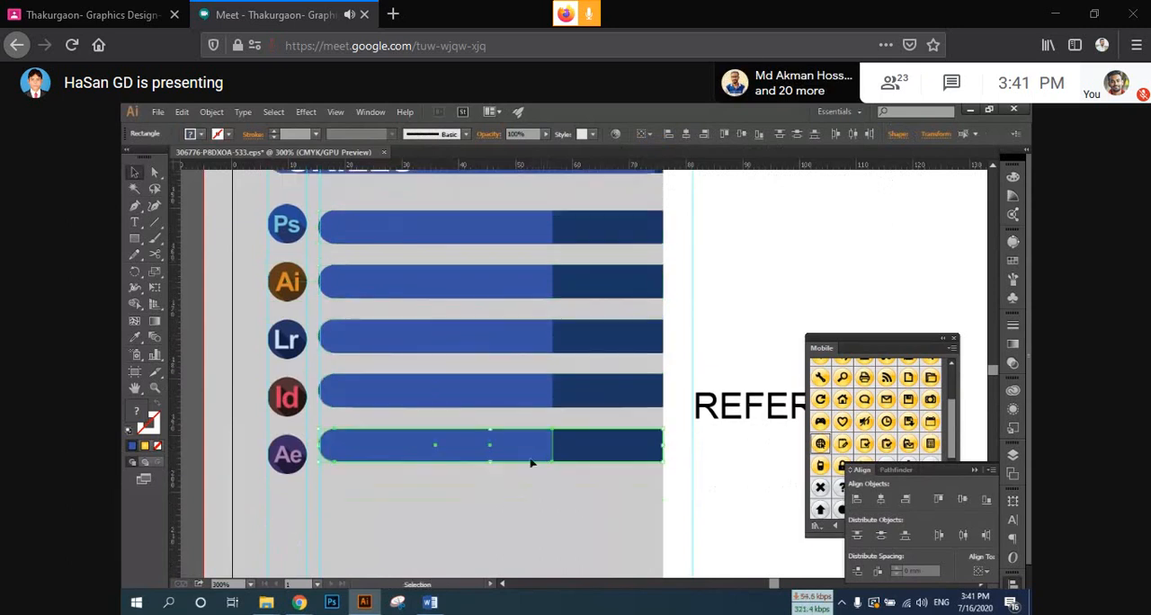
Step: Delete the four copied bars beside the Ai, Lr, Id and Ae icons
left_click(490, 497)
left_click_drag(466, 492, 527, 223)
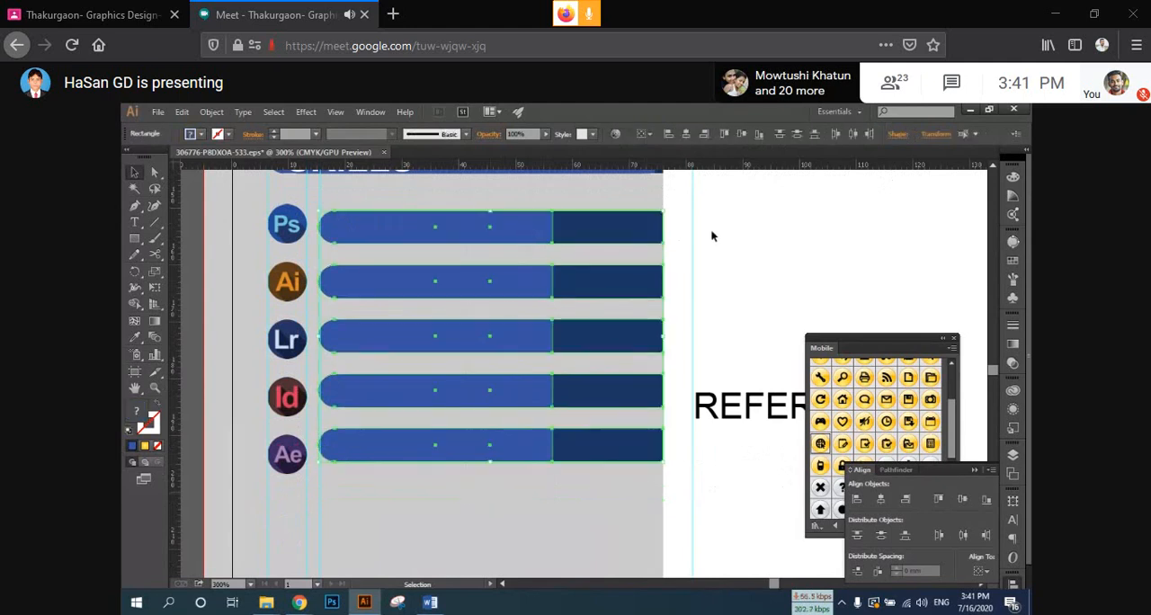
left_click(711, 236)
left_click(509, 242)
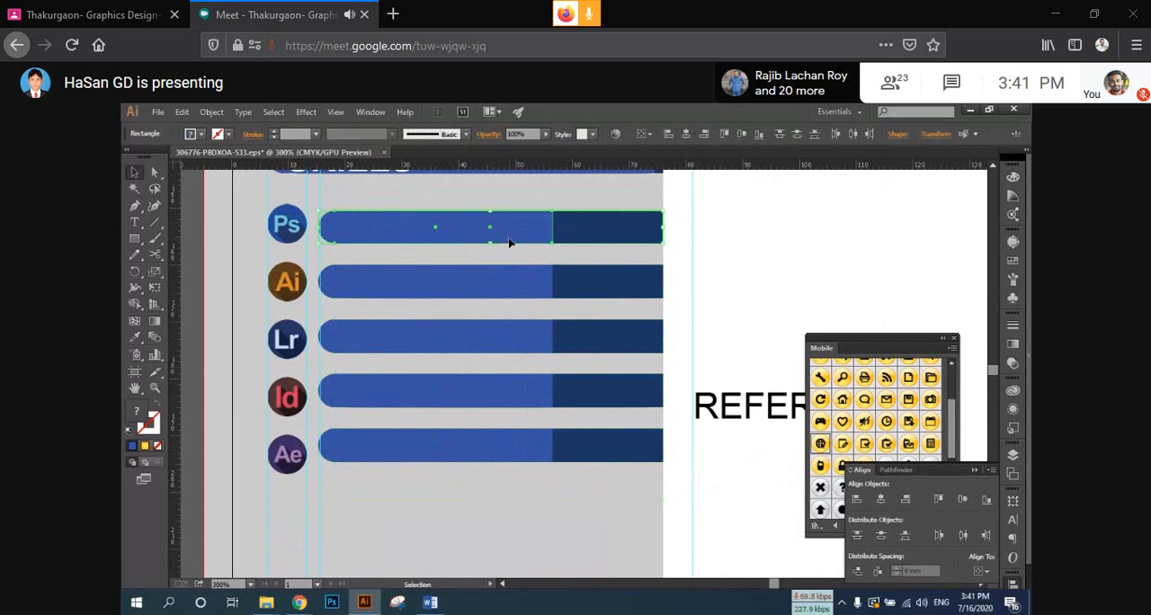
key("a")
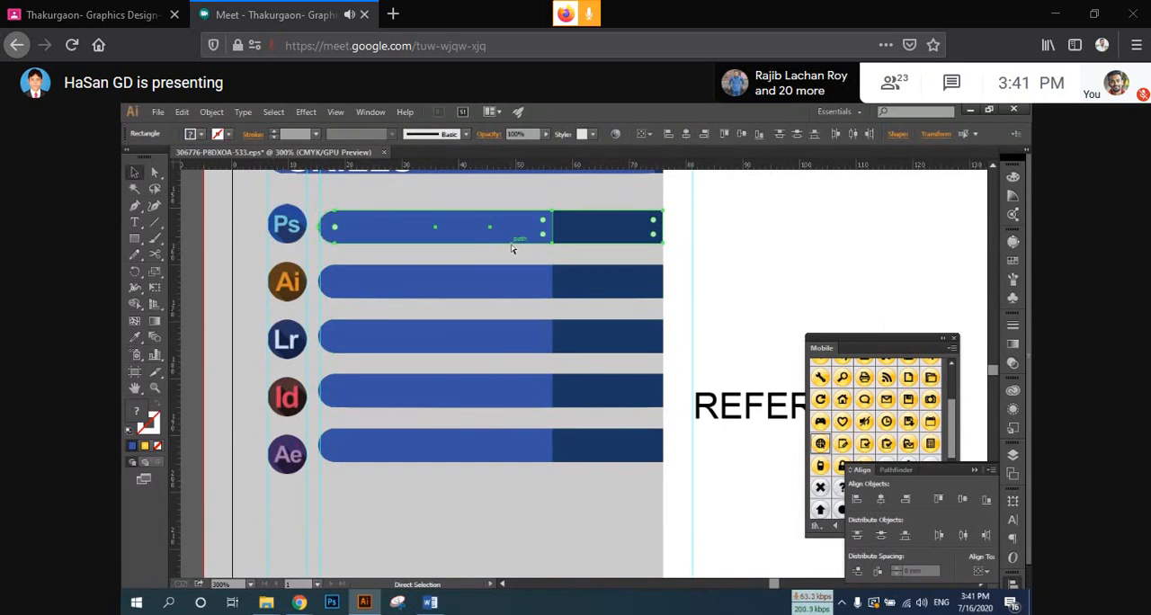
key("v")
left_click_drag(503, 493, 584, 286)
key("Delete")
Step: Copy the Ps bar once more beside the Ai icon and duplicate it three more times down to the Ae icon
left_click_drag(462, 310, 508, 286)
key("a")
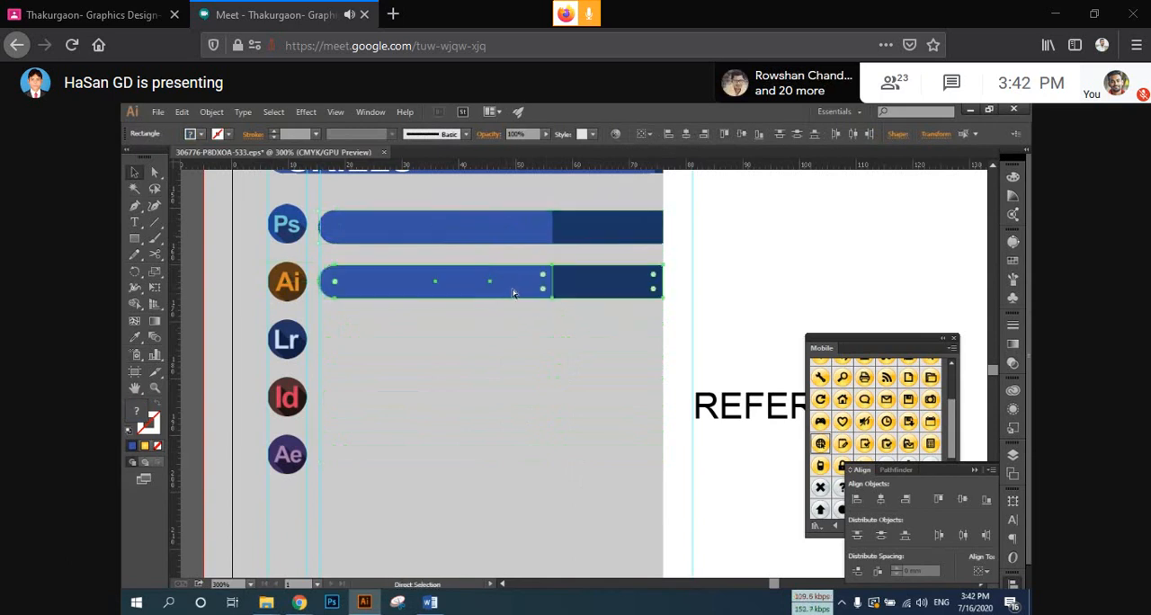
key("ctrl+d")
key("ctrl+d")
key("ctrl+d")
key("v")
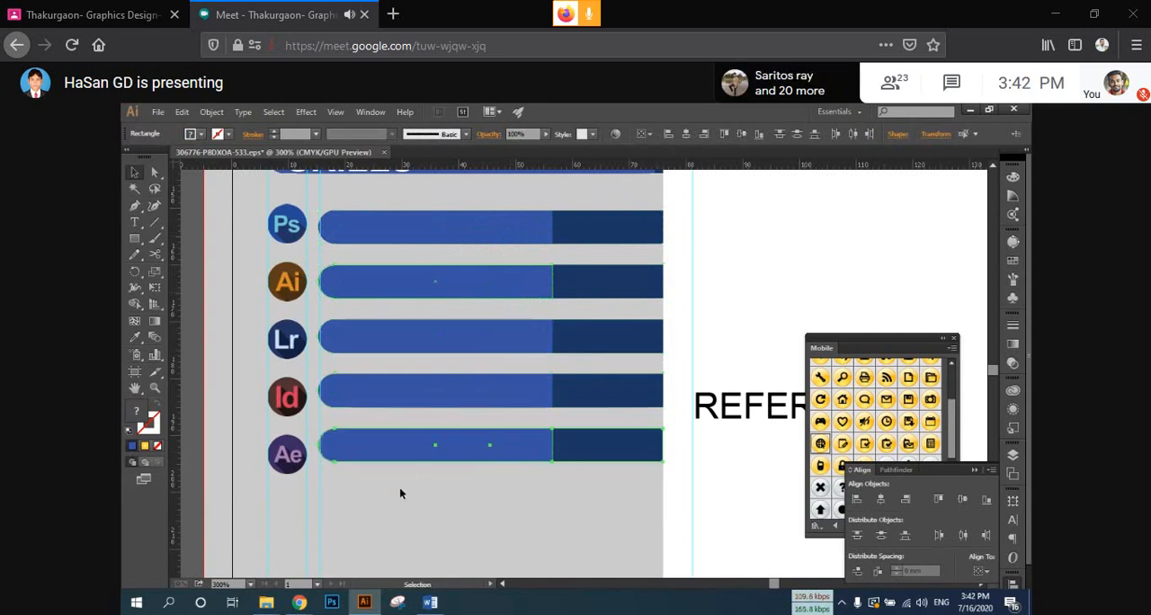
Step: Try to distribute the ungrouped skill bars with even vertical spacing, undo it, and remove the four copies below the Ps bar
left_click_drag(399, 486, 444, 189)
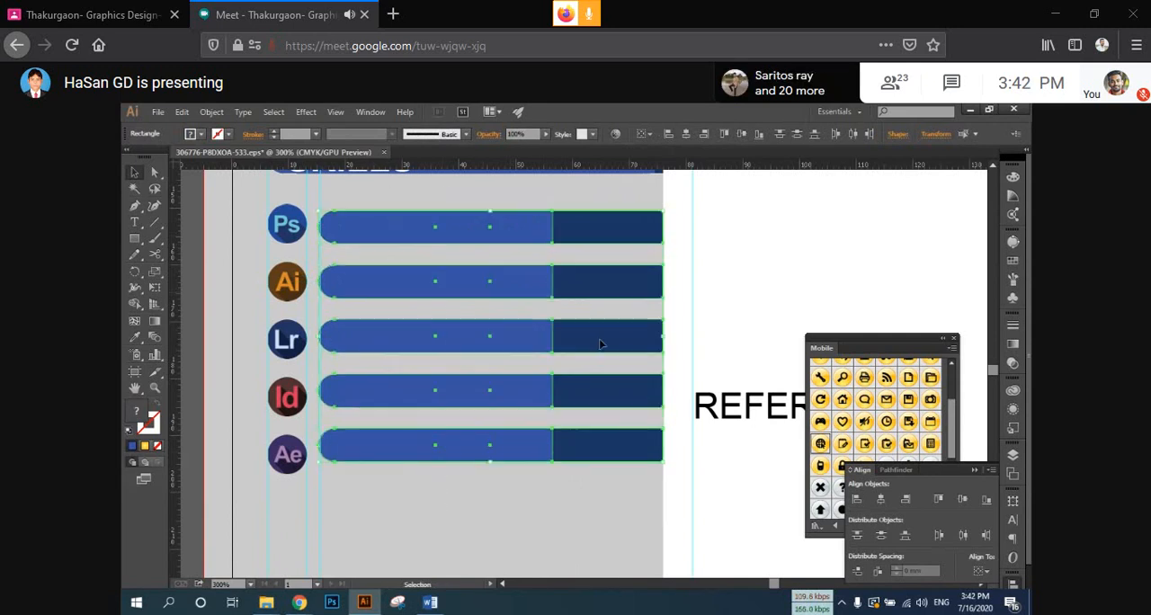
left_click(856, 571)
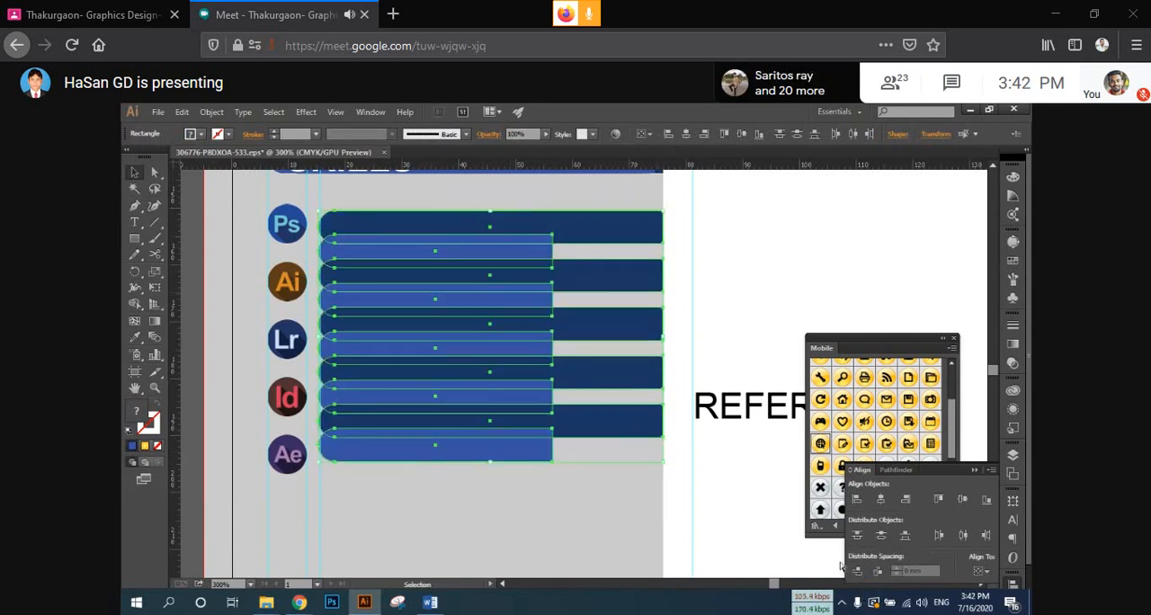
key("ctrl+z")
left_click(753, 440)
left_click_drag(481, 459, 590, 260)
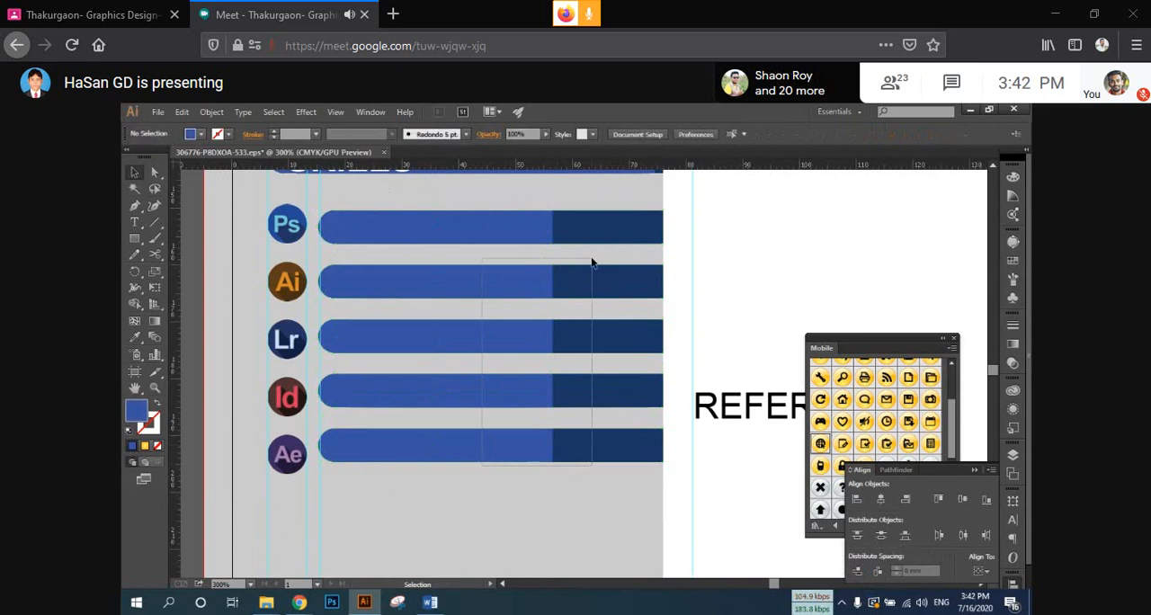
key("Delete")
Step: Group the light and dark parts of the Ps bar and copy the group down beside the Ai icon
left_click_drag(435, 289, 509, 222)
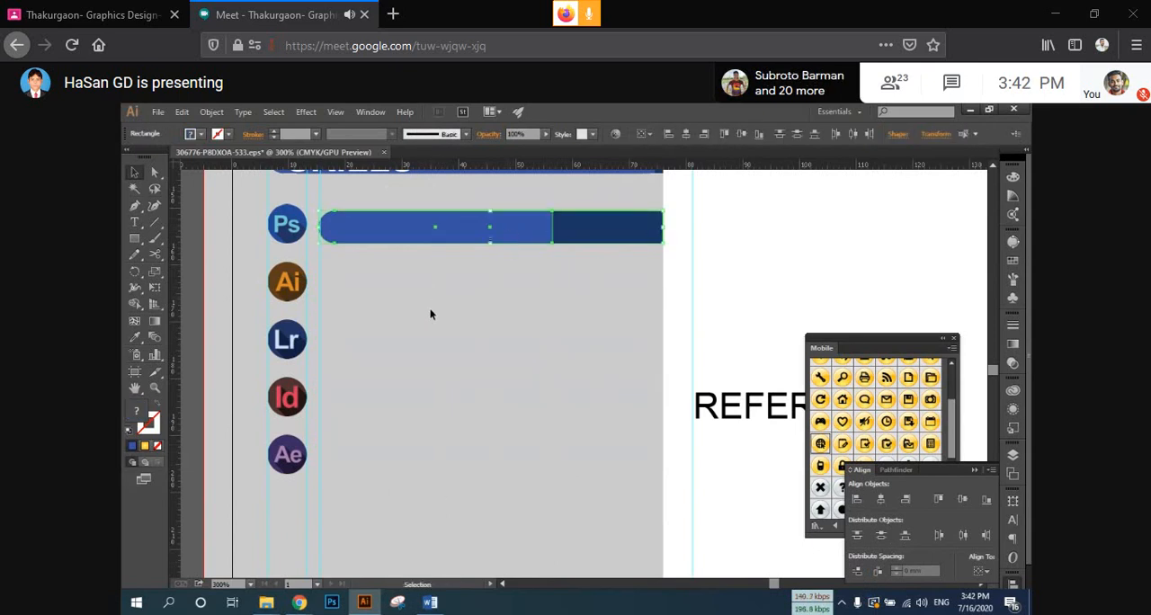
left_click(395, 311)
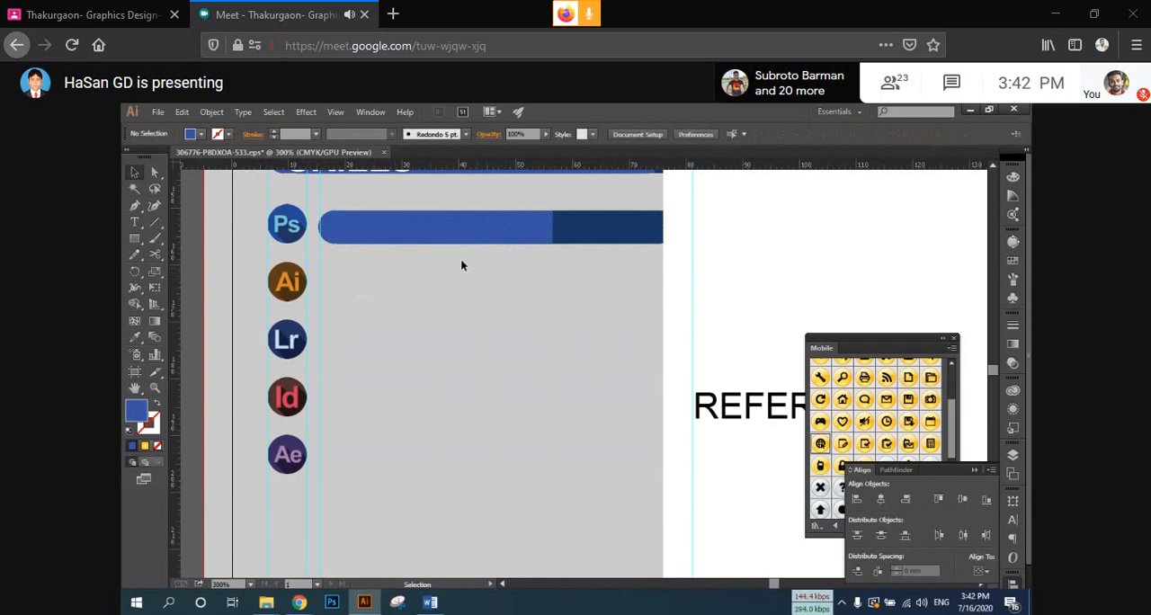
scroll(369, 253, "up", 2)
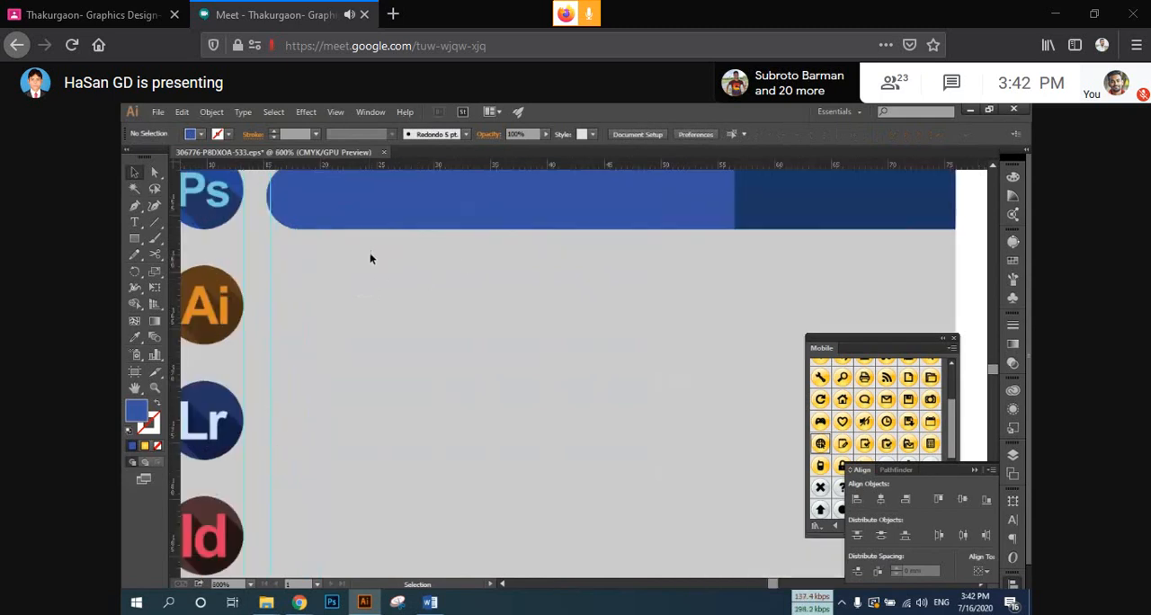
left_click_drag(369, 254, 353, 317)
key("a")
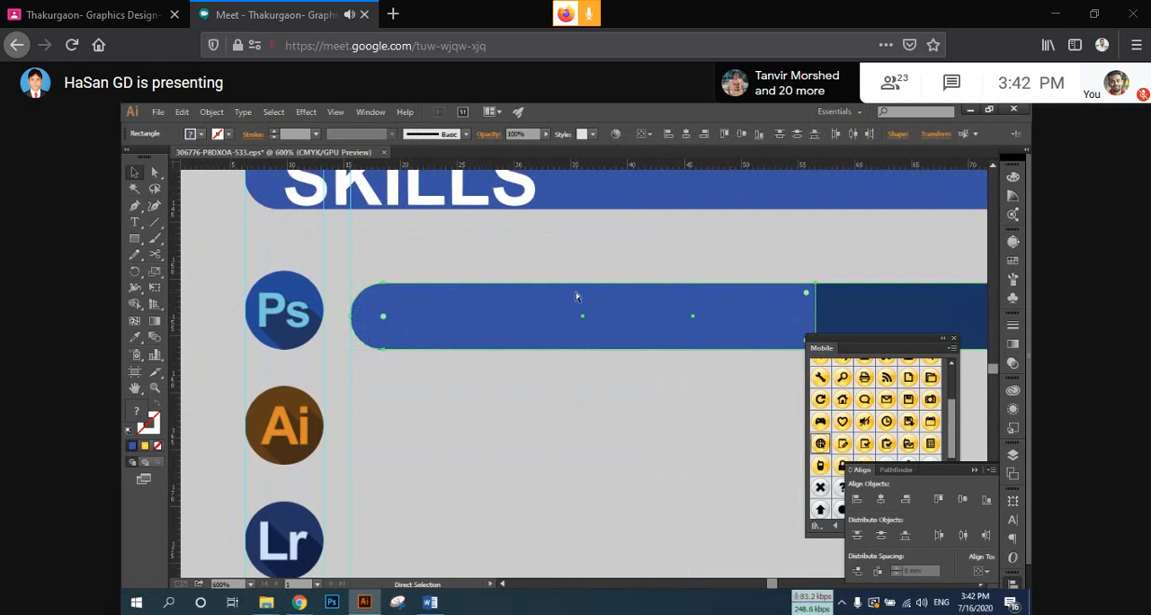
key("v")
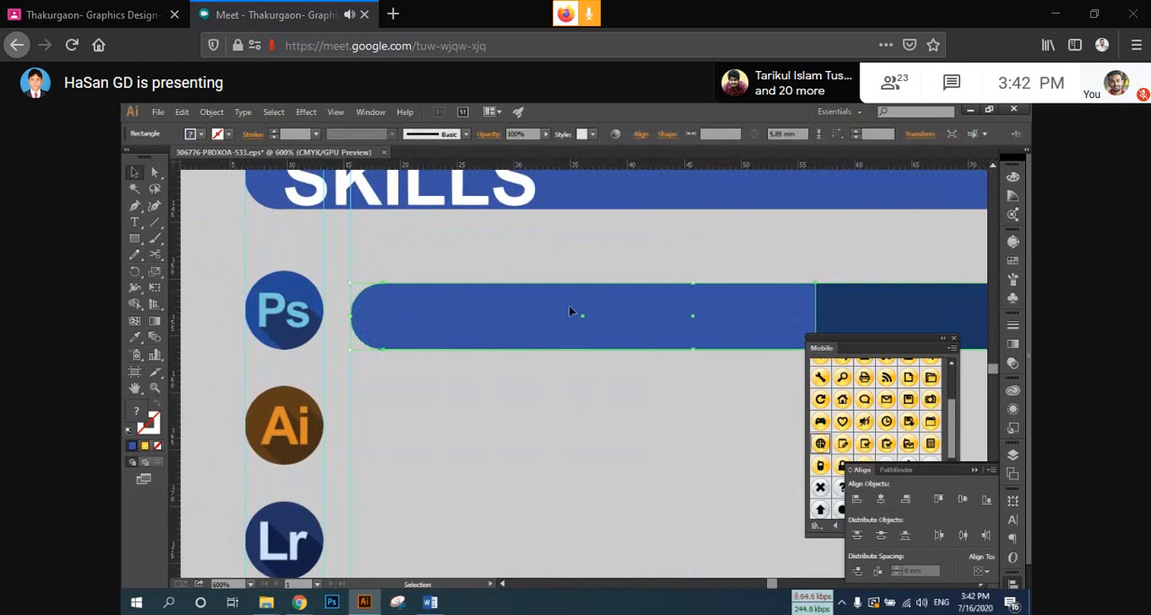
scroll(569, 307, "down", 1)
left_click_drag(529, 300, 529, 410)
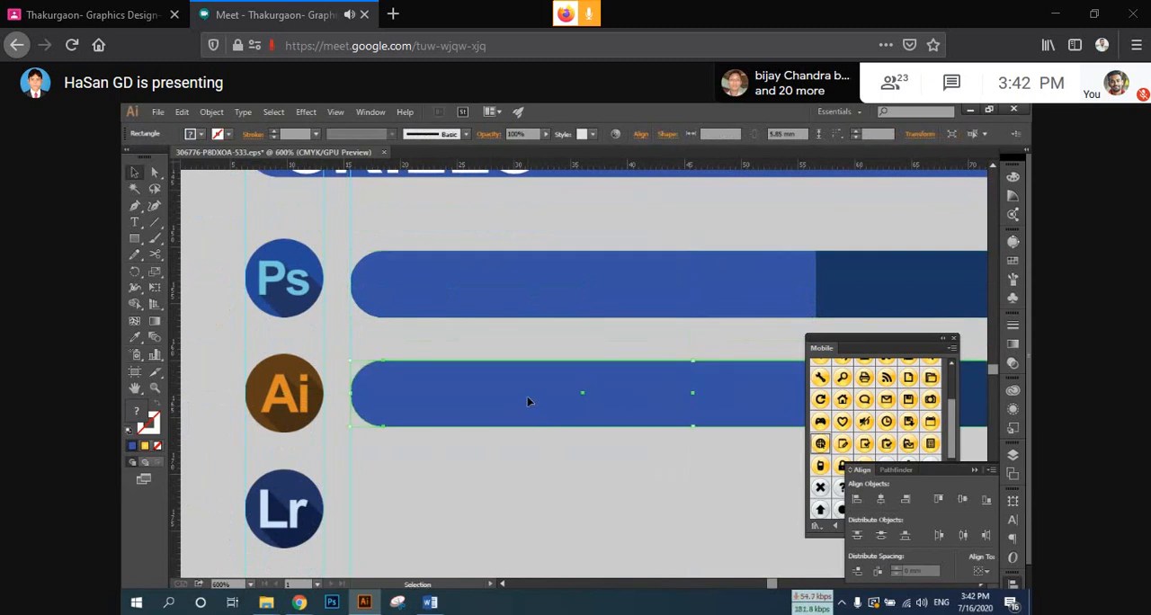
Step: Repeat the grouped bar copy three times for the Lr, Id and Ae icons
scroll(527, 401, "down", 3)
key("a")
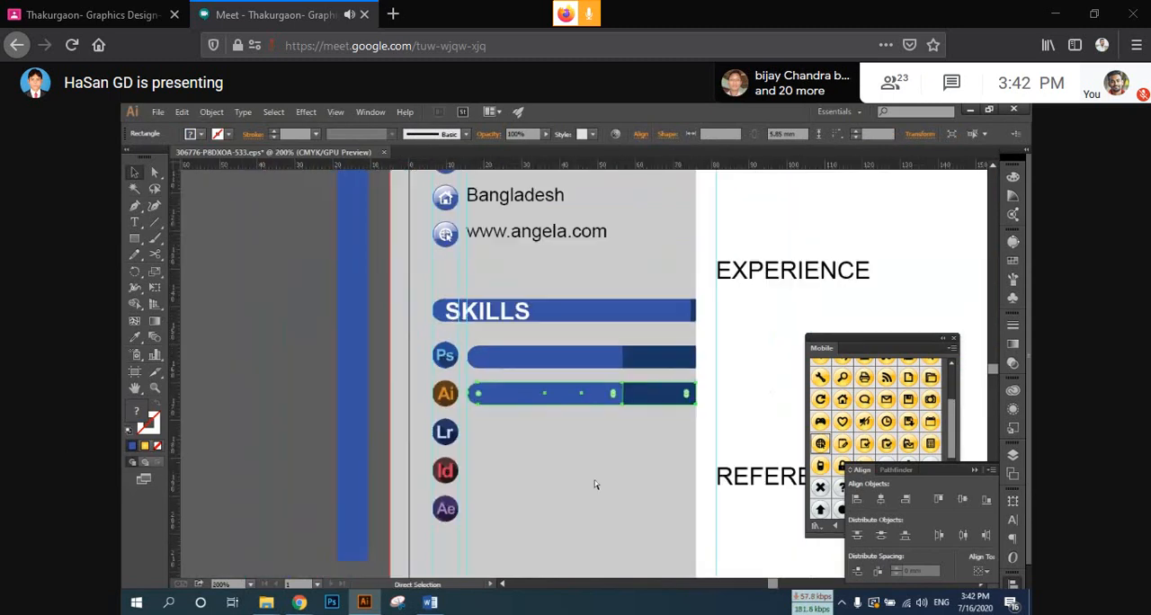
key("ctrl+d")
key("ctrl+d")
key("ctrl+d")
key("v")
left_click_drag(564, 544, 601, 363)
left_click(503, 525)
scroll(504, 525, "up", 2)
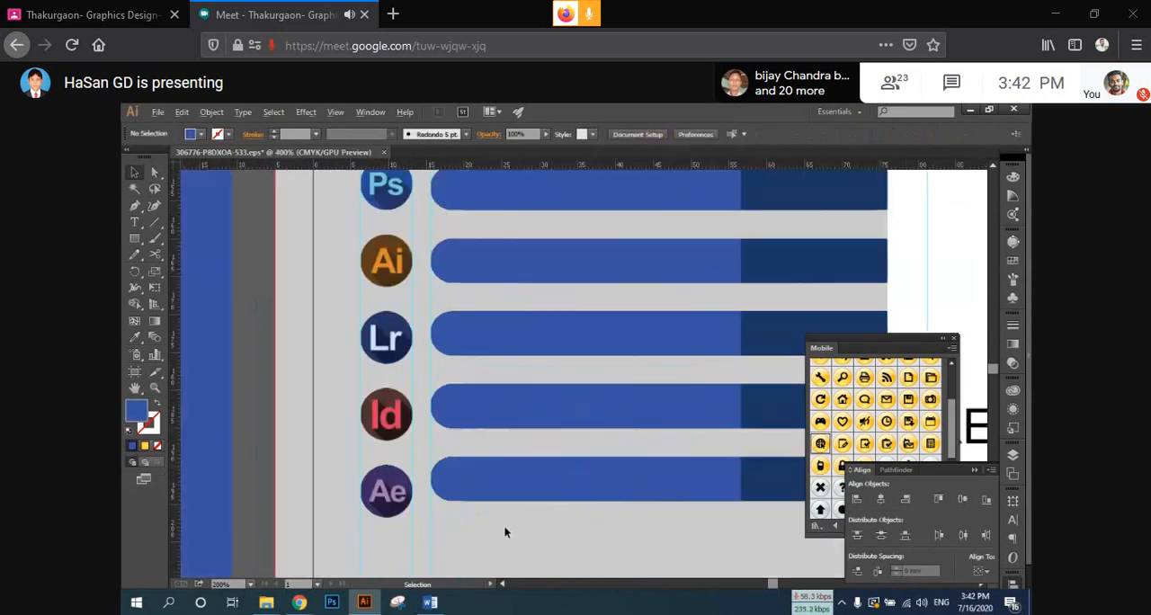
Step: Move the lowest skill bar down to line up with the Ae icon
left_click_drag(504, 527, 521, 470)
left_click_drag(529, 436, 526, 445)
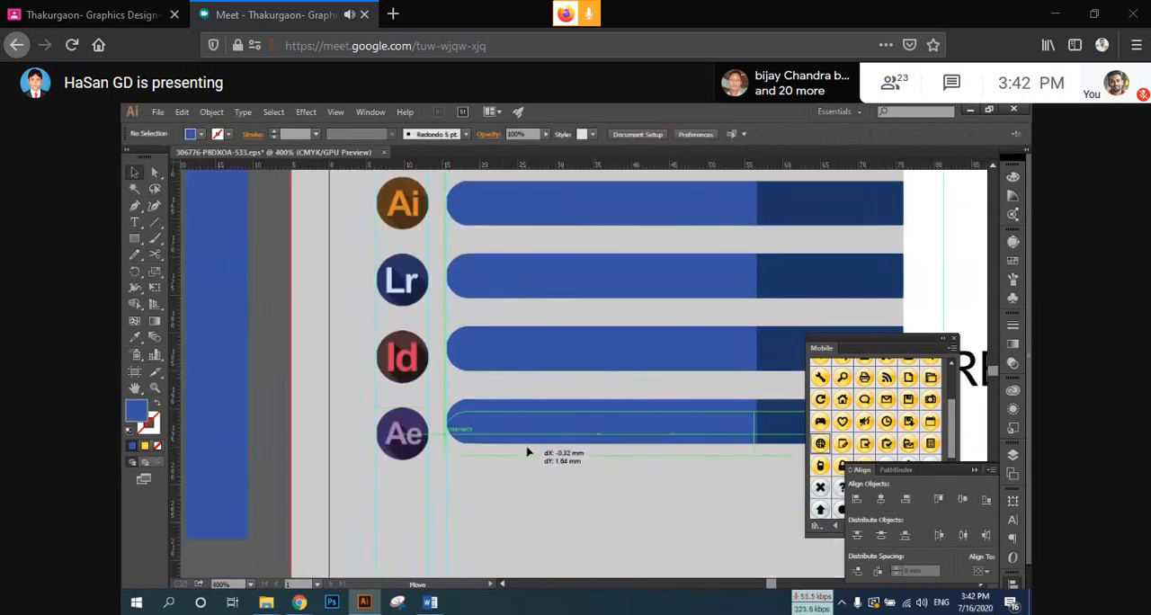
left_click_drag(528, 453, 528, 454)
Step: Distribute all five skill bar groups with even vertical spacing so they line up with their icons
scroll(534, 471, "down", 1)
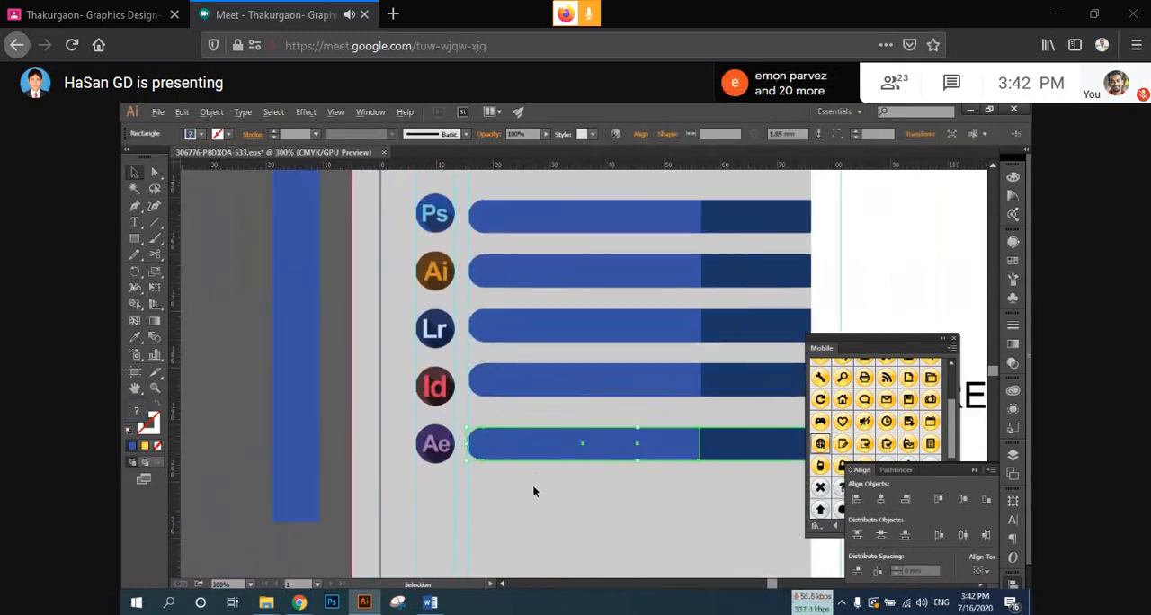
scroll(532, 485, "right", 1)
left_click_drag(489, 505, 605, 217)
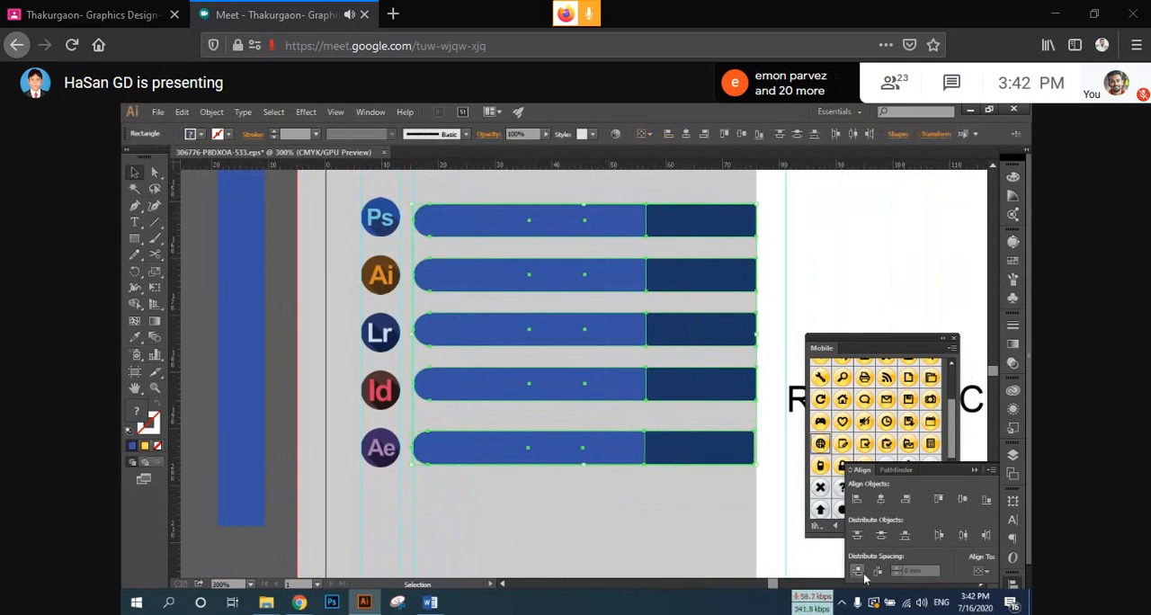
left_click(858, 573)
left_click(711, 502)
left_click_drag(611, 362, 564, 398)
left_click(618, 265)
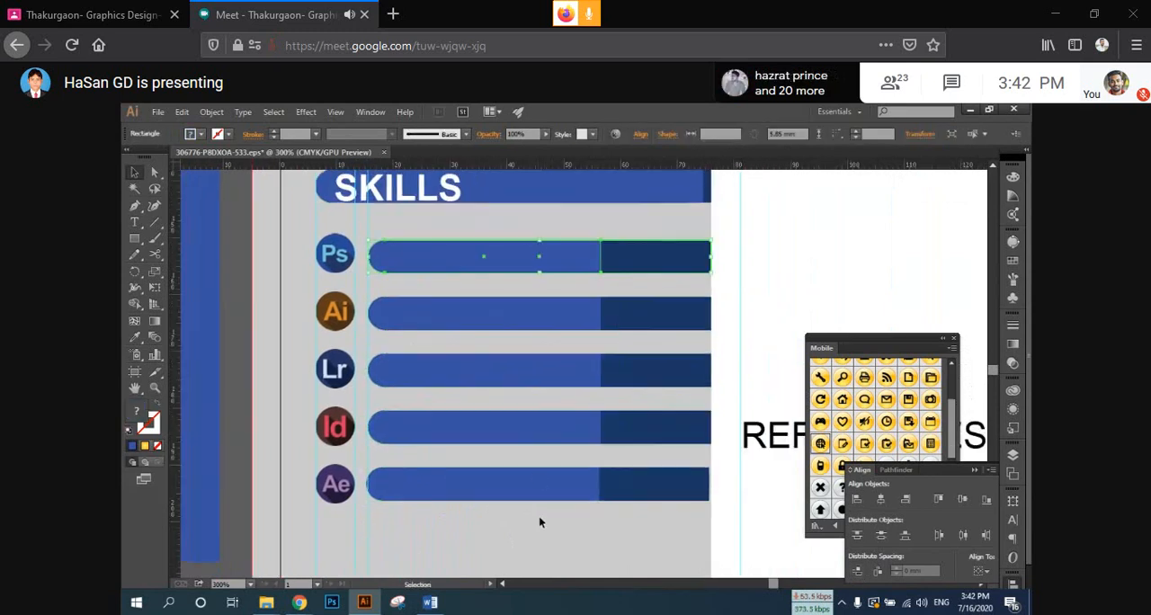
Step: Ungroup all five skill bars so their light and dark parts are separate
left_click_drag(538, 520, 622, 245)
right_click(622, 245)
left_click(662, 324)
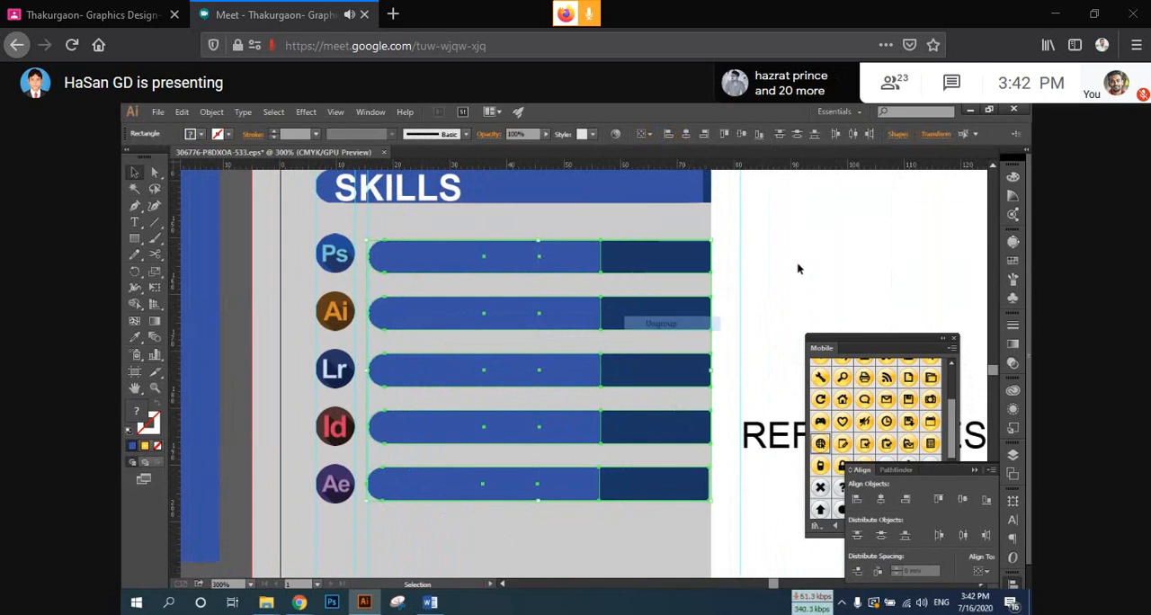
left_click(796, 263)
Step: Shorten the light-blue part of the Ps bar slightly and lengthen that of the Ai bar to vary the skill levels
left_click(586, 270)
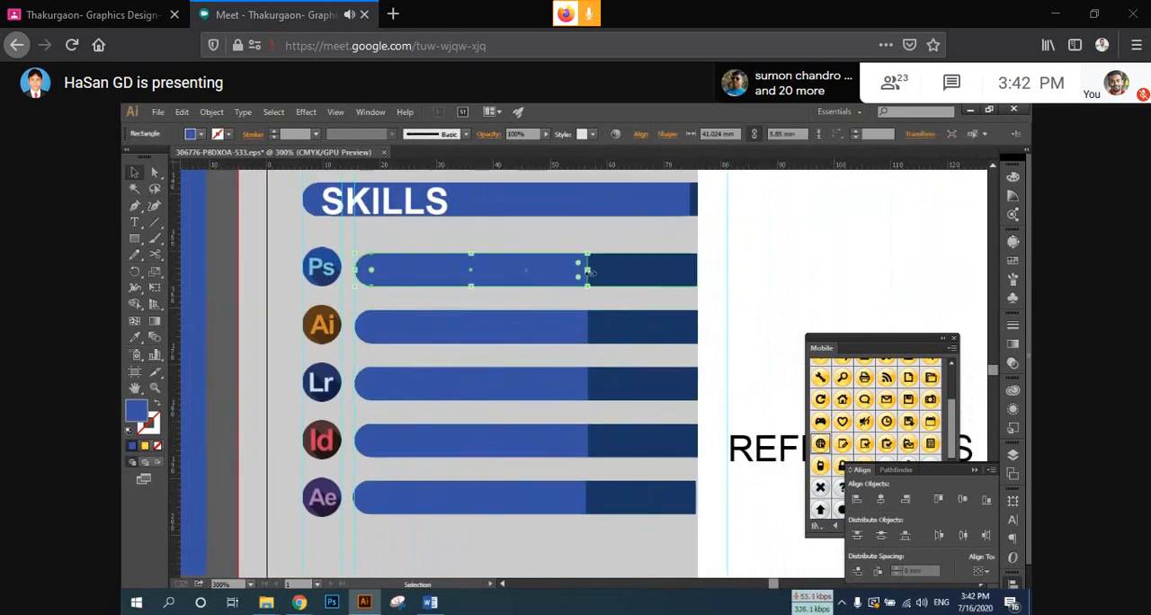
mouse_move(586, 270)
left_mouse_down()
mouse_move(606, 271)
mouse_move(580, 272)
left_mouse_up()
left_click(564, 328)
left_click(603, 268)
left_click(586, 328)
left_click_drag(587, 328, 619, 329)
Step: Shorten the light-blue part of the Lr bar and lengthen that of the Id bar
left_click(574, 381)
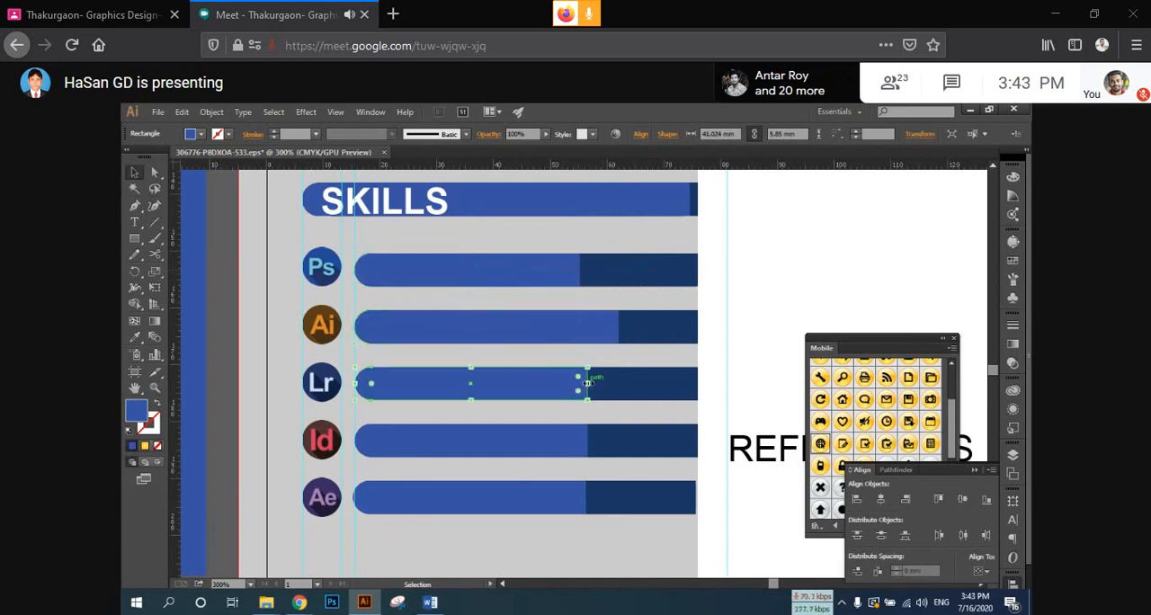
mouse_move(585, 382)
left_mouse_down()
mouse_move(571, 382)
mouse_move(622, 393)
mouse_move(575, 384)
left_mouse_up()
scroll(620, 416, "down", 1)
left_click(583, 392)
scroll(590, 418, "down", 1)
Step: Shorten the light-blue part of the Ae bar to about 33 mm
left_click(580, 384)
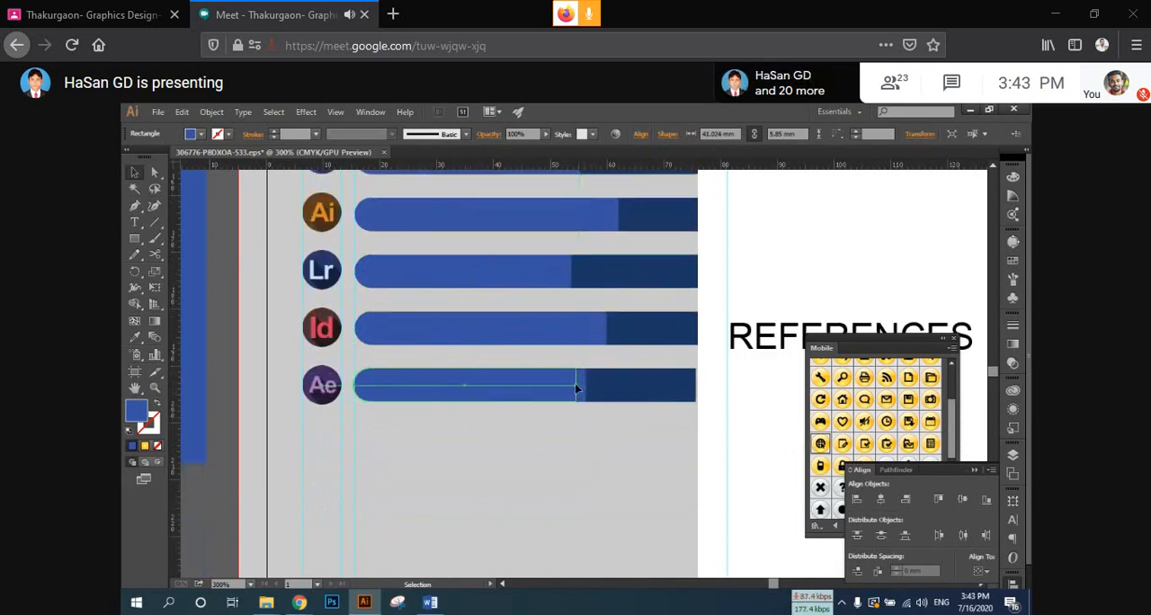
left_click(594, 448)
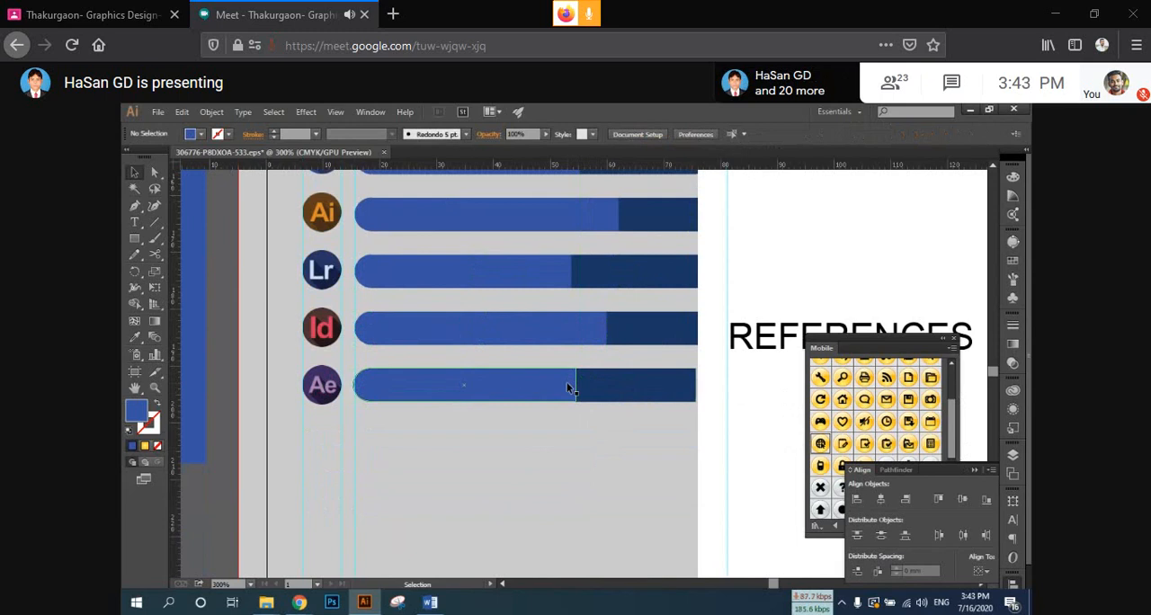
left_click(557, 387)
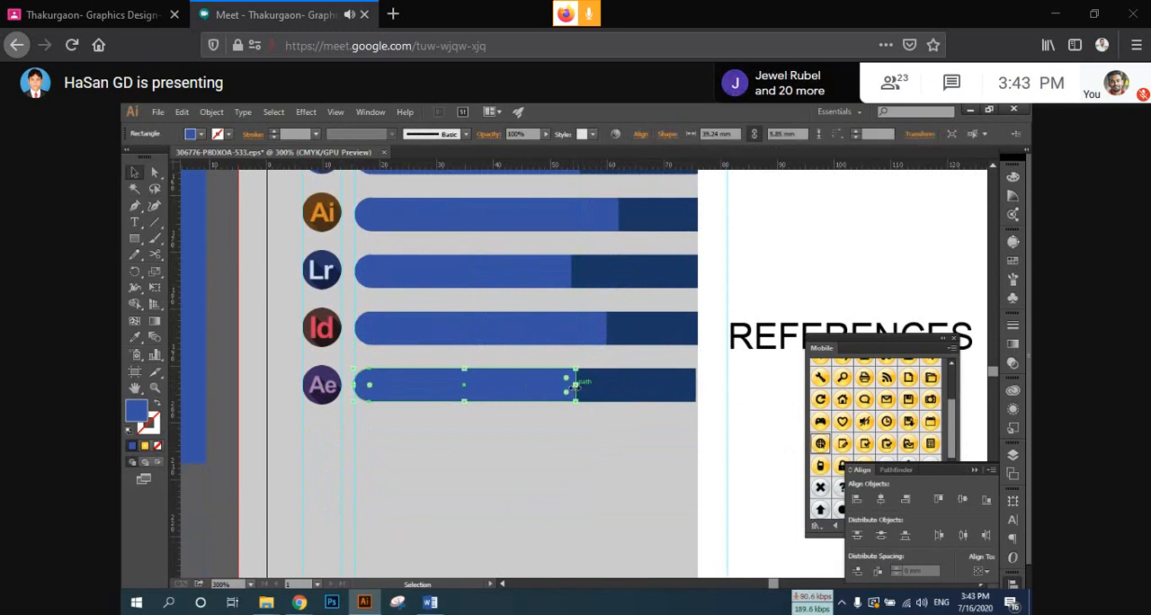
left_click_drag(576, 385, 536, 384)
scroll(678, 338, "up", 2)
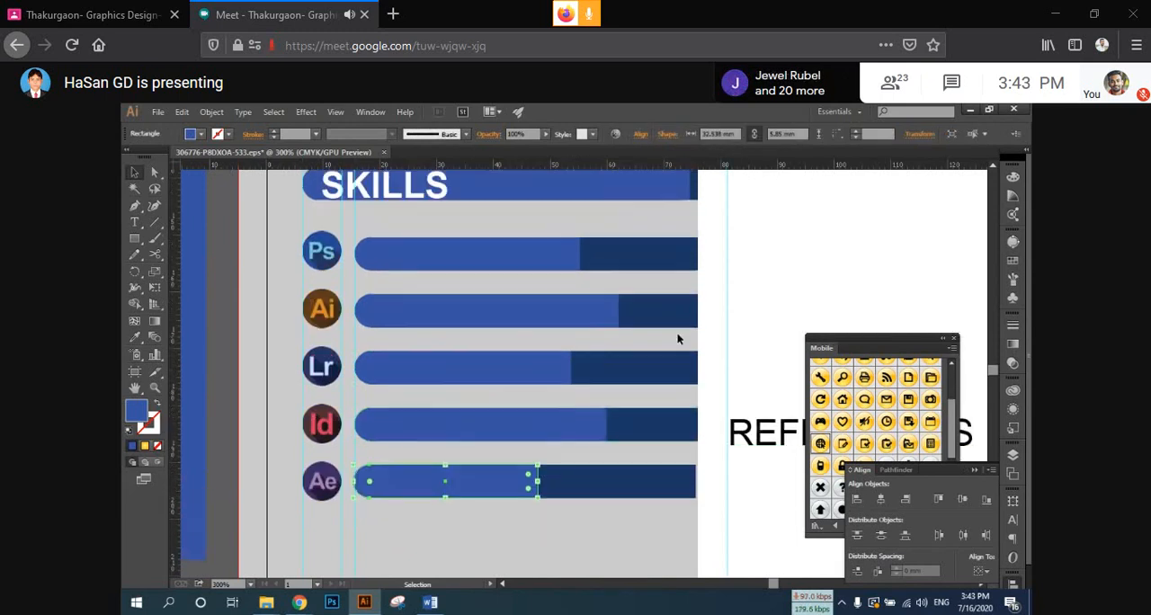
left_click(732, 257)
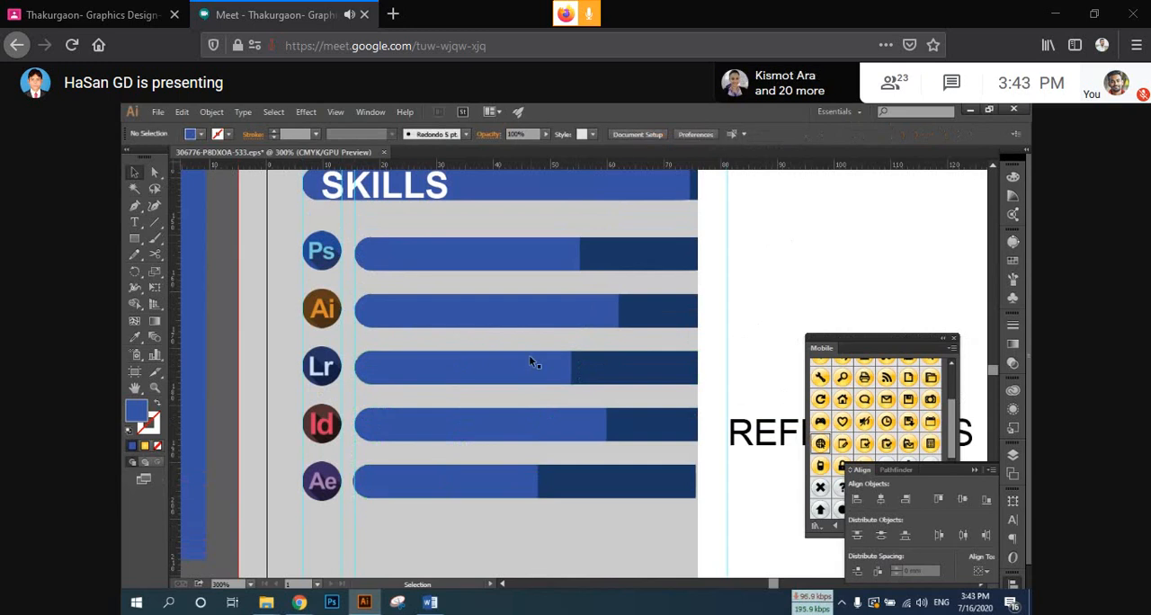
Step: Copy the SKILLS heading text onto the dark part of the Ps bar and change the copy to 80%
key("space")
left_click_drag(746, 271, 684, 321)
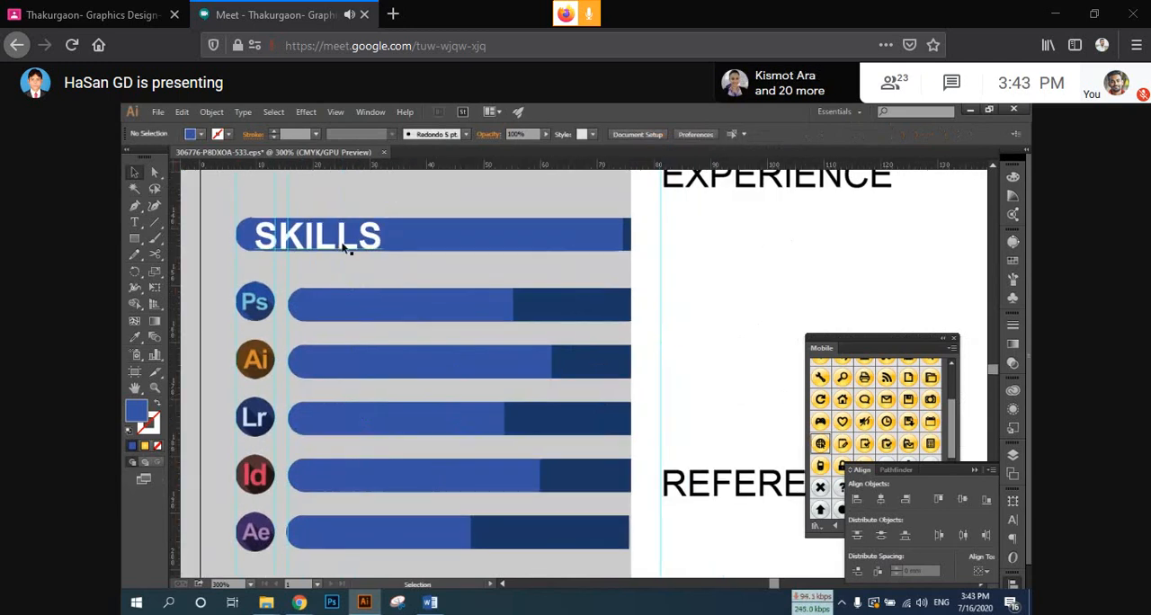
left_click_drag(344, 248, 608, 317)
double_click(557, 304)
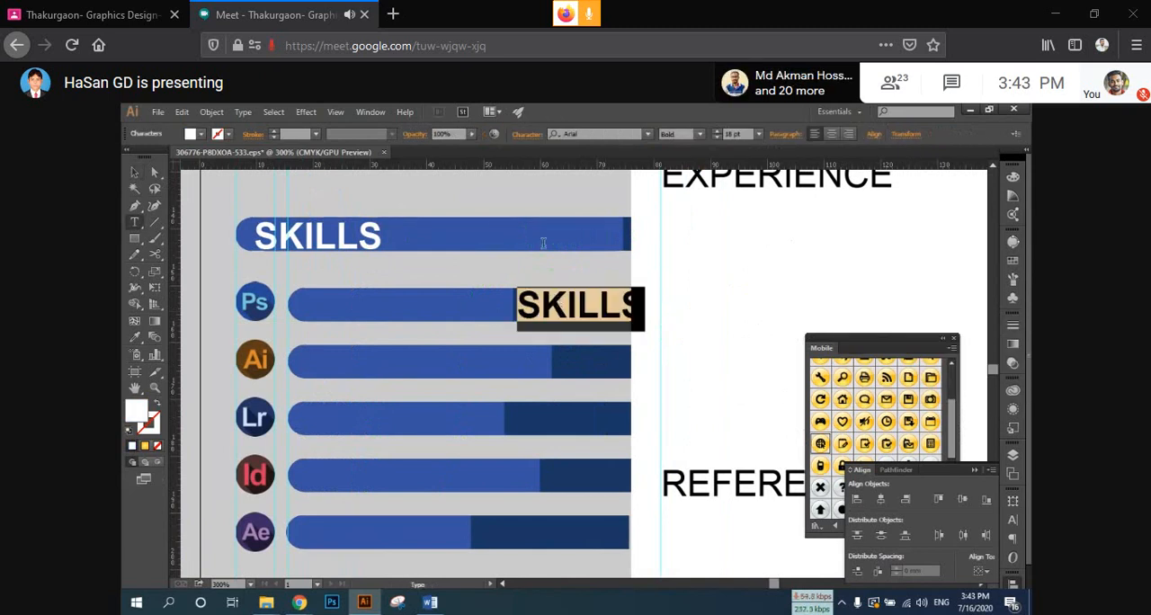
type("80")
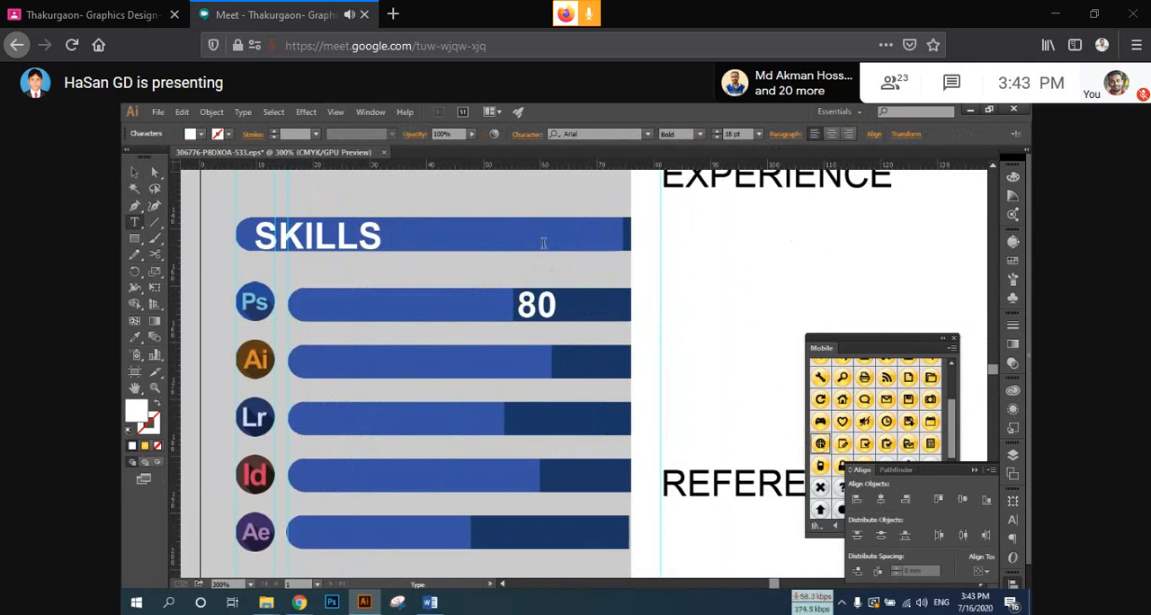
type("%")
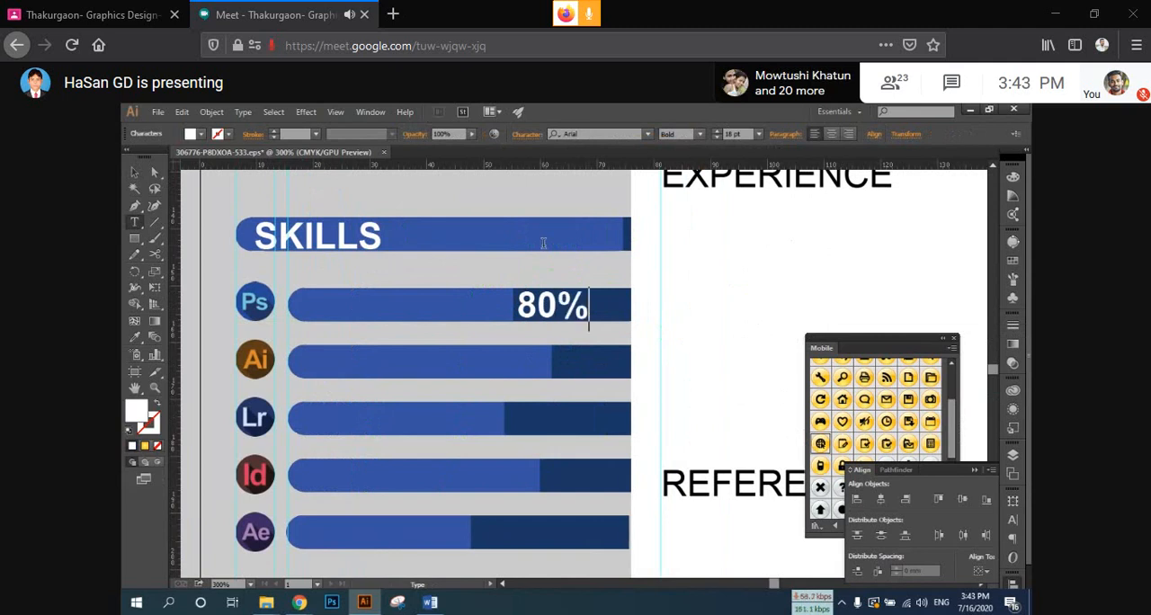
key("Escape")
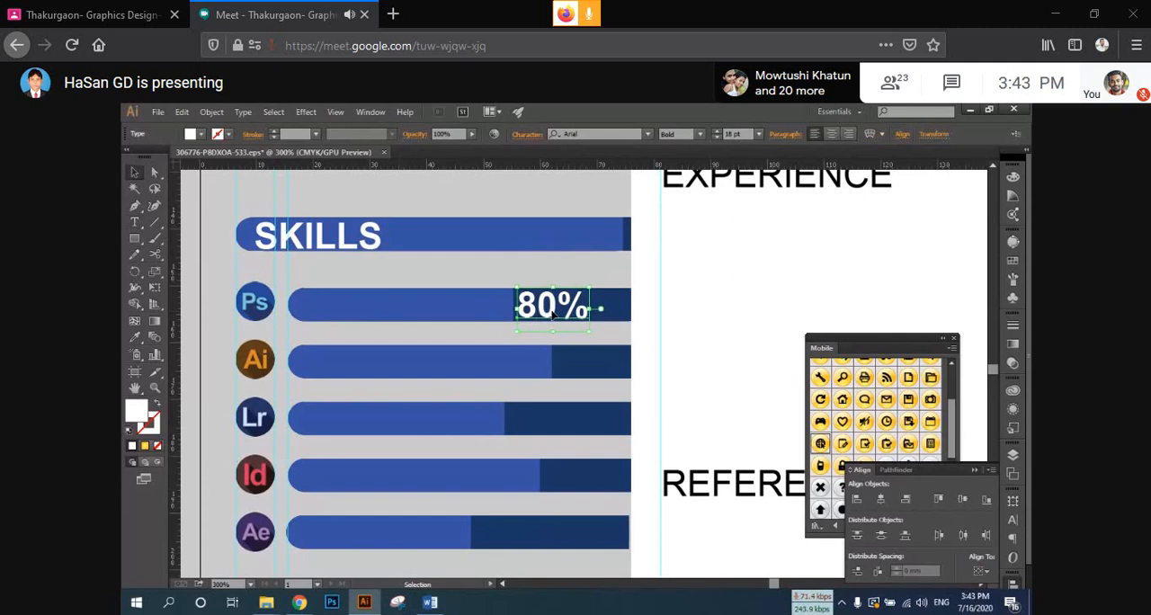
Step: Copy the 80% label onto the dark end of the Ai bar and change the copy to 90%
left_click_drag(555, 314, 593, 366)
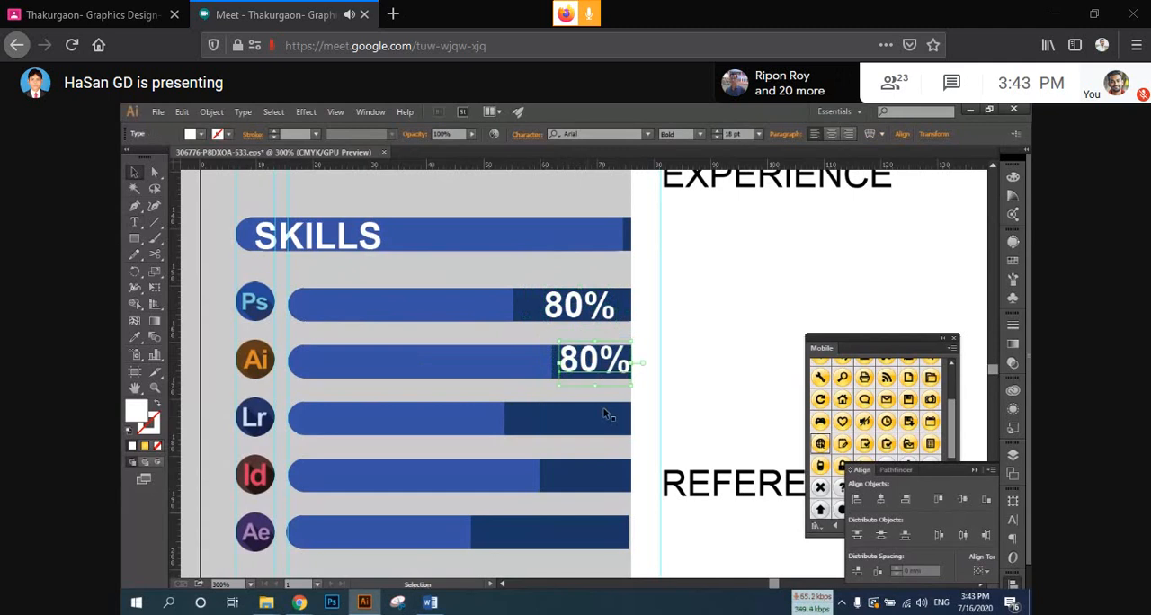
double_click(568, 360)
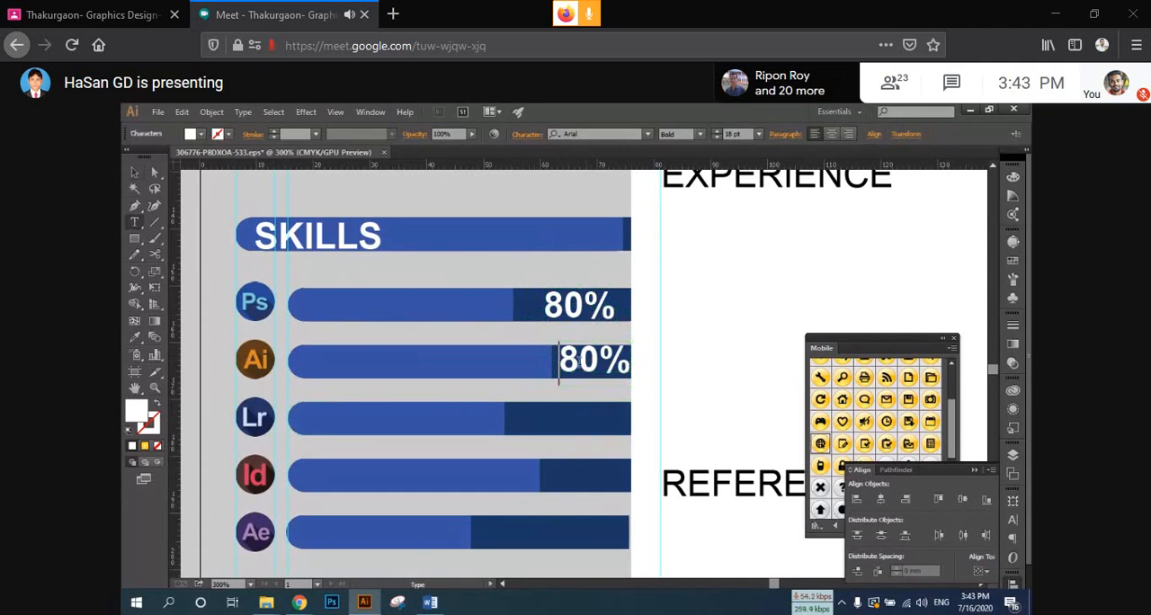
left_click_drag(559, 360, 578, 361)
type("9")
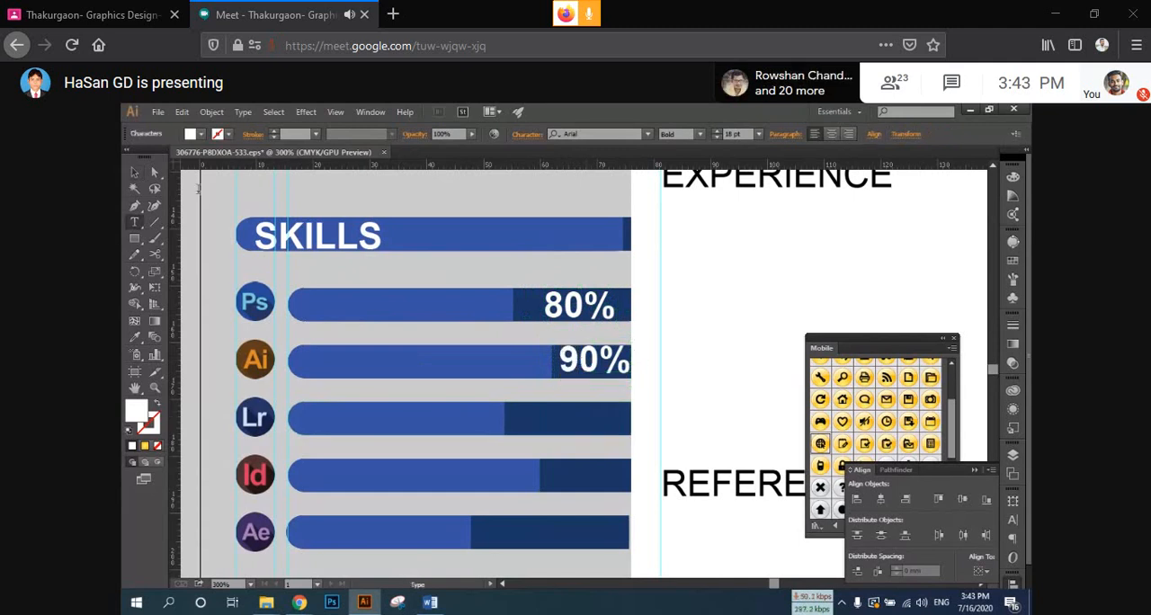
left_click(135, 172)
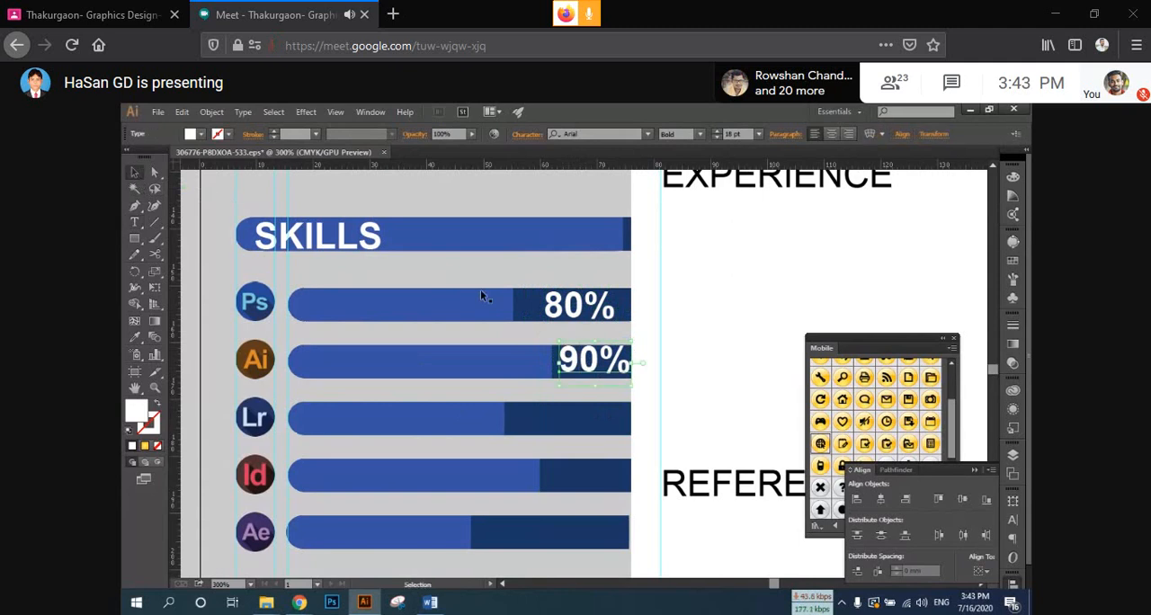
Step: Copy the Ai bar's percentage label down to the Lr bar and change the copy to 78%
left_click_drag(562, 360, 559, 423)
double_click(567, 423)
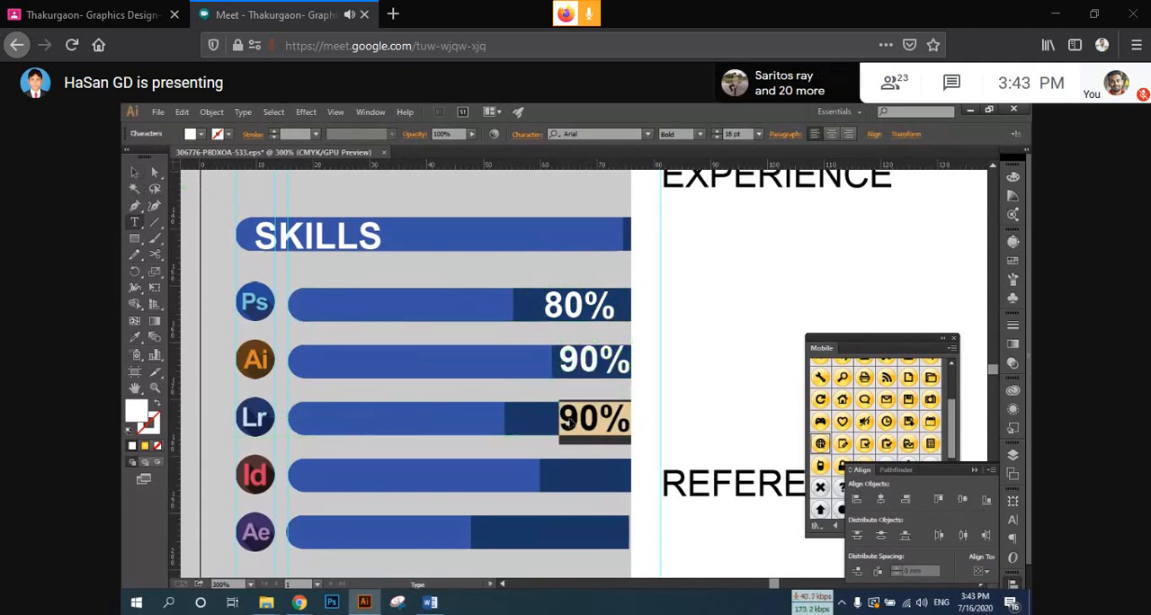
left_click(573, 417)
left_click_drag(577, 419, 563, 416)
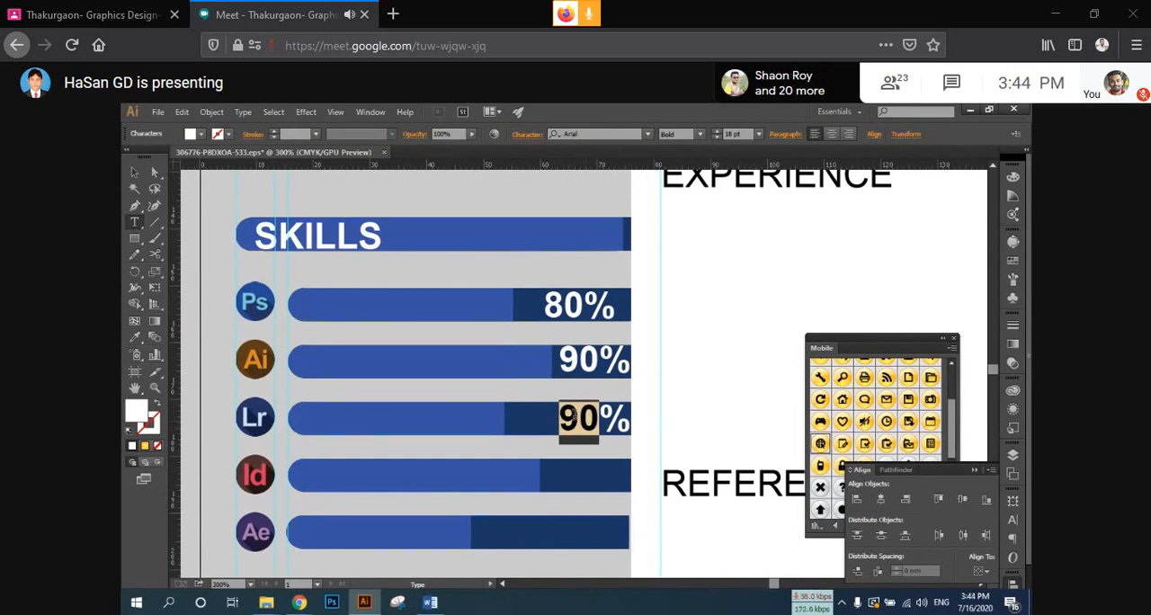
type("78")
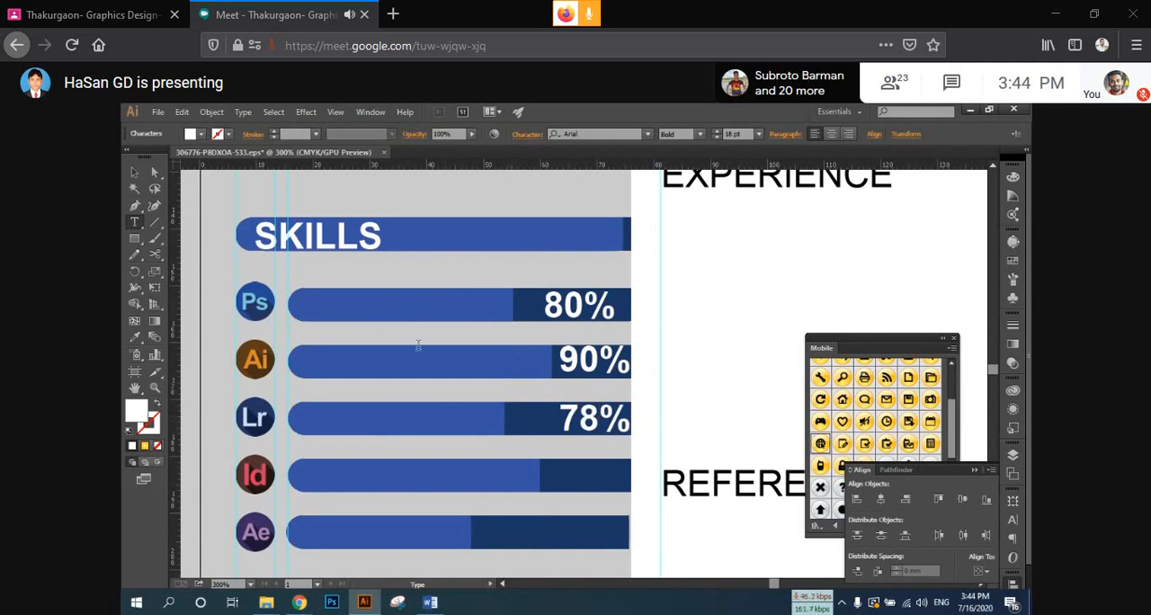
left_click(135, 176)
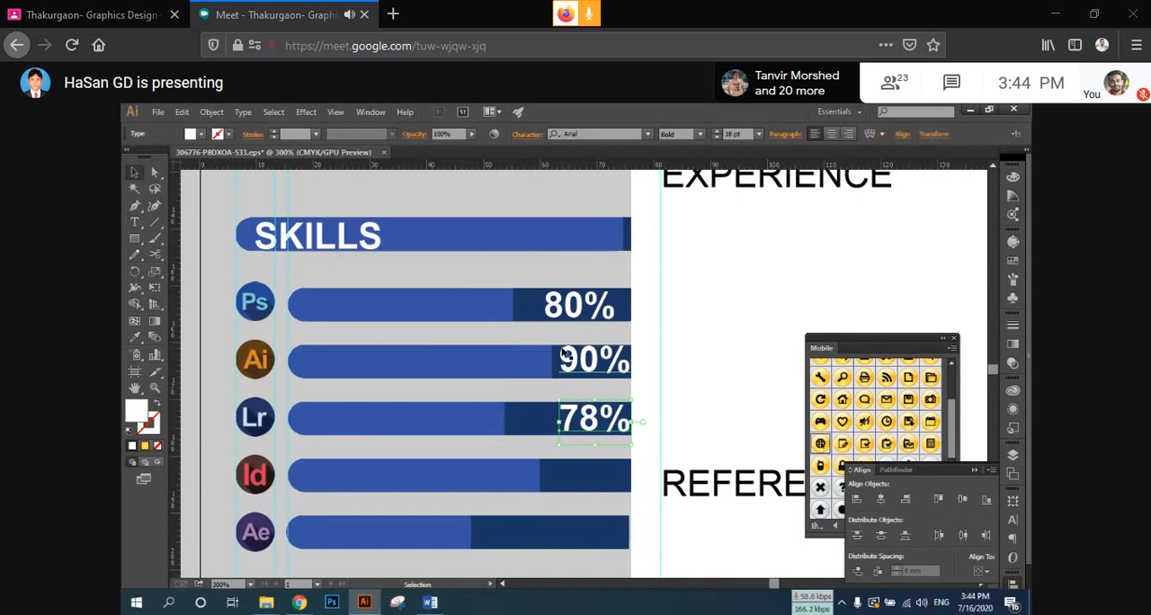
Step: Copy the Lr bar's percentage label down to the Id bar and change the copy to 85%
scroll(567, 359, "down", 2)
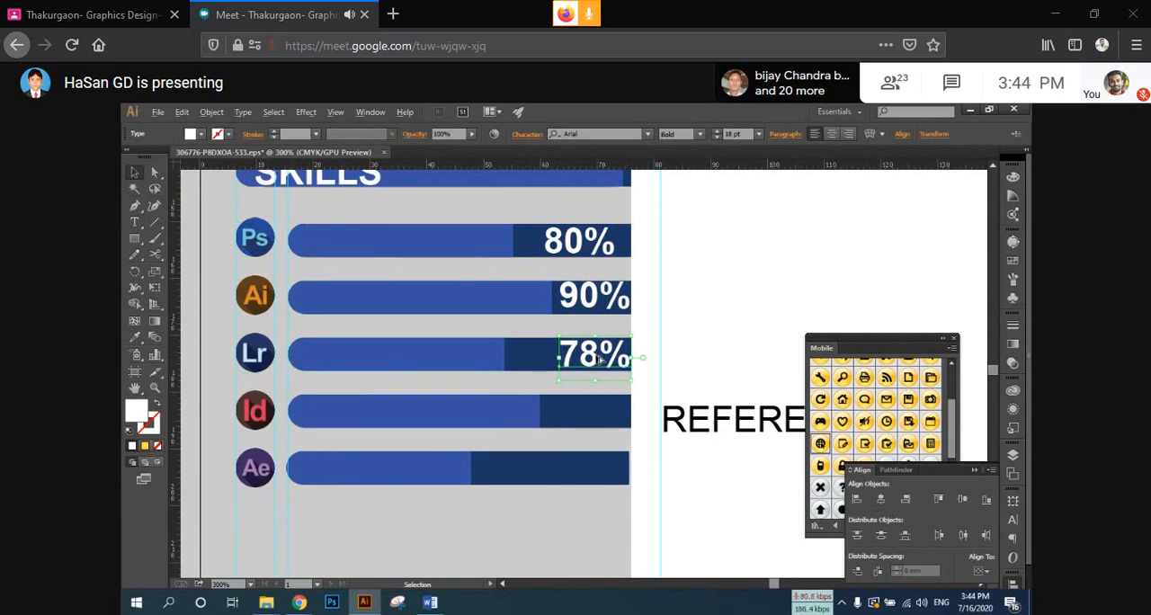
left_click_drag(599, 358, 605, 415)
double_click(585, 413)
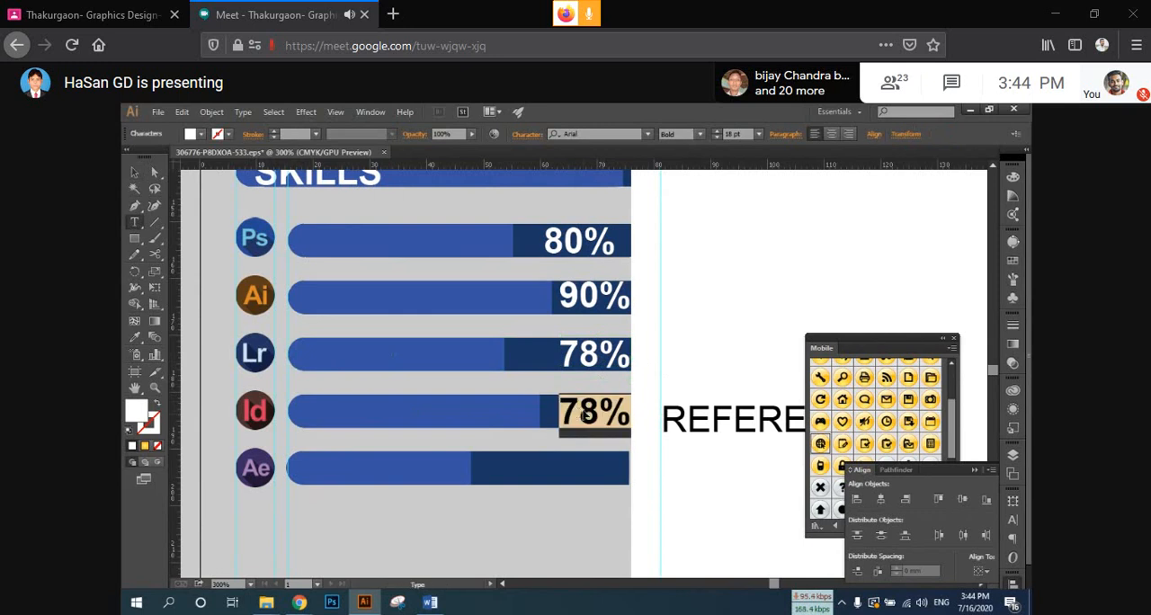
left_click(585, 413)
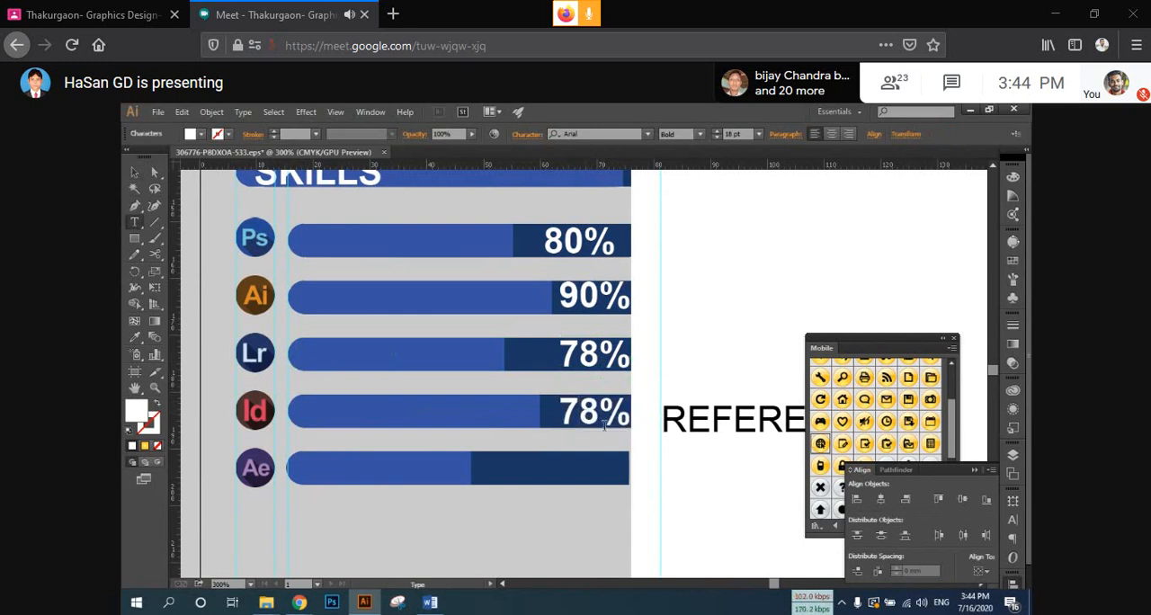
left_click_drag(590, 413, 561, 409)
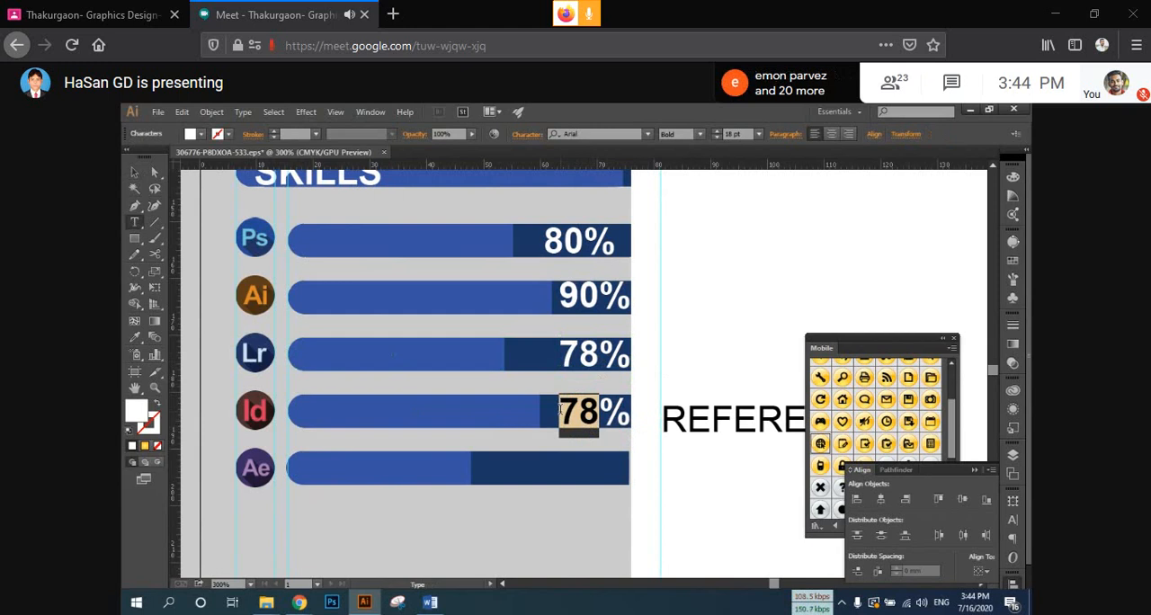
type("85")
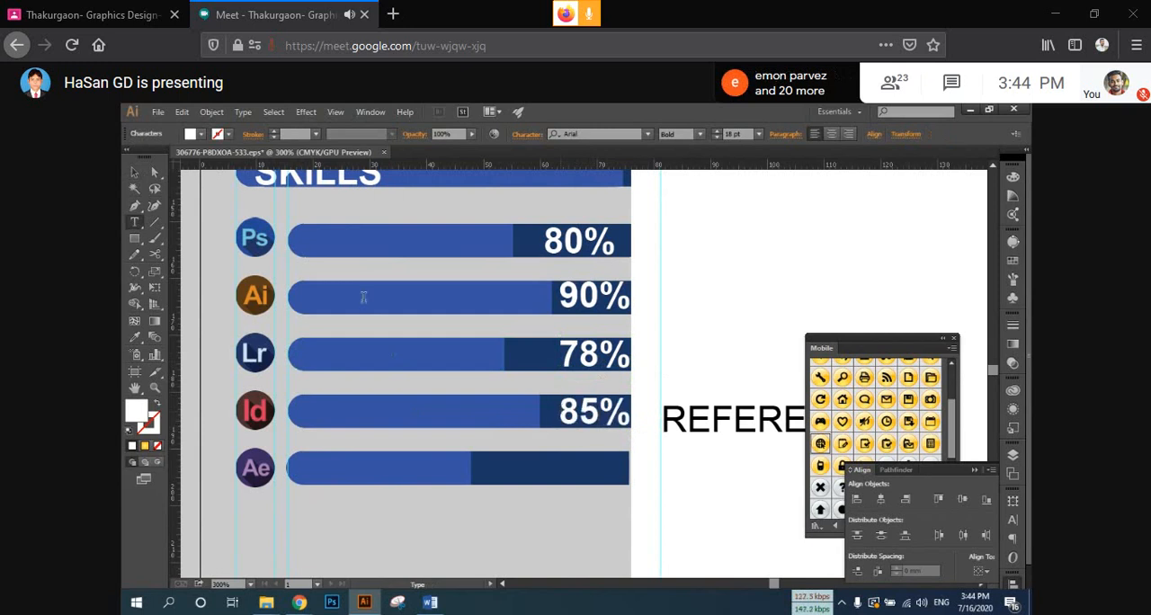
left_click(135, 172)
Step: Copy the Id bar's percentage label down to the Ae bar and change the copy to 65%
left_click_drag(609, 418, 545, 465)
double_click(568, 462)
type("55")
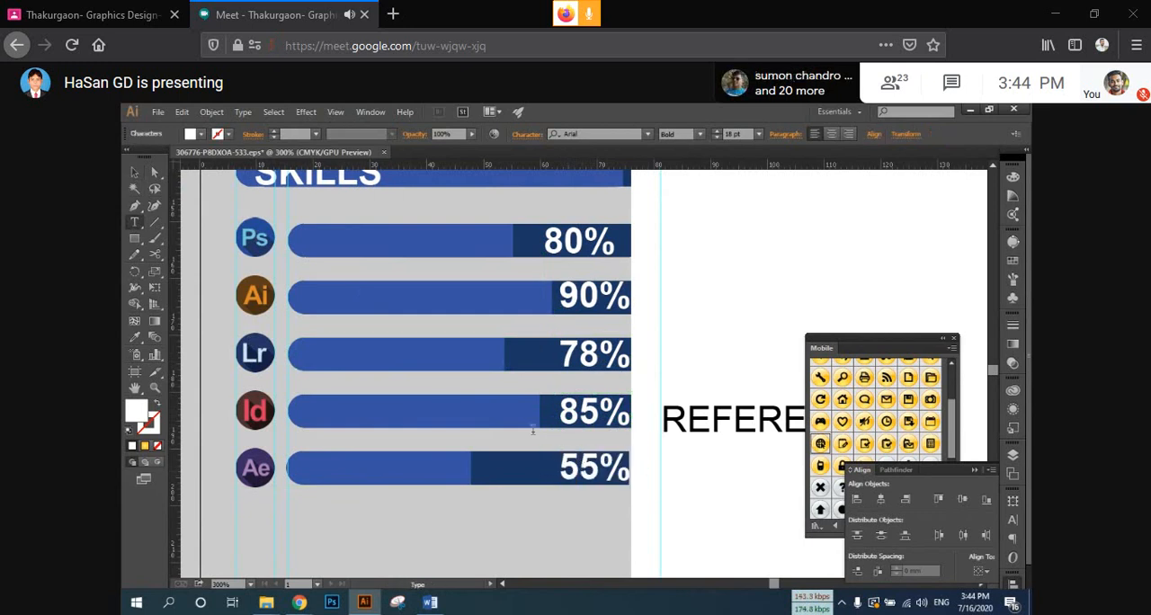
key("BackSpace")
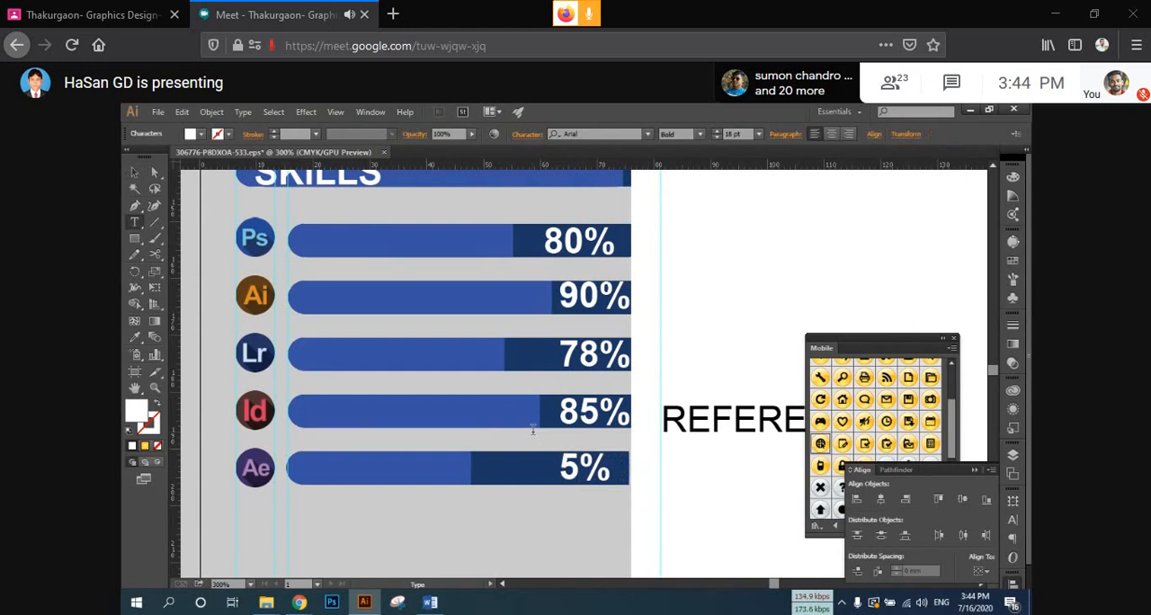
type("6")
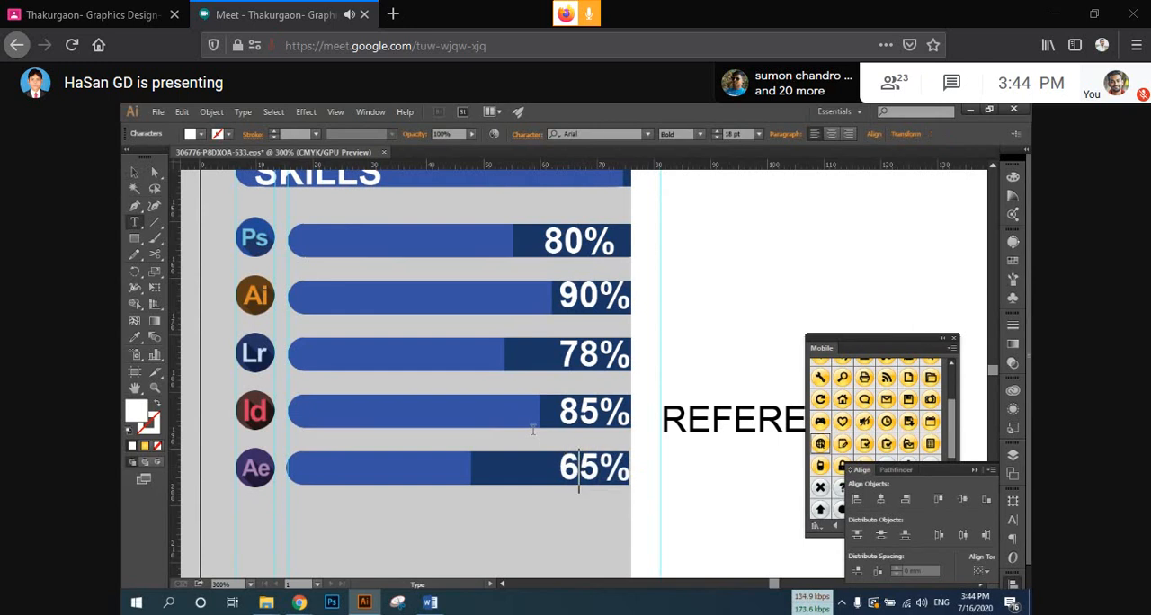
left_click(135, 174)
Step: Align the five percentage labels on the skill bars to a common horizontal center, then deselect them
scroll(431, 278, "right", 3)
left_click(472, 261)
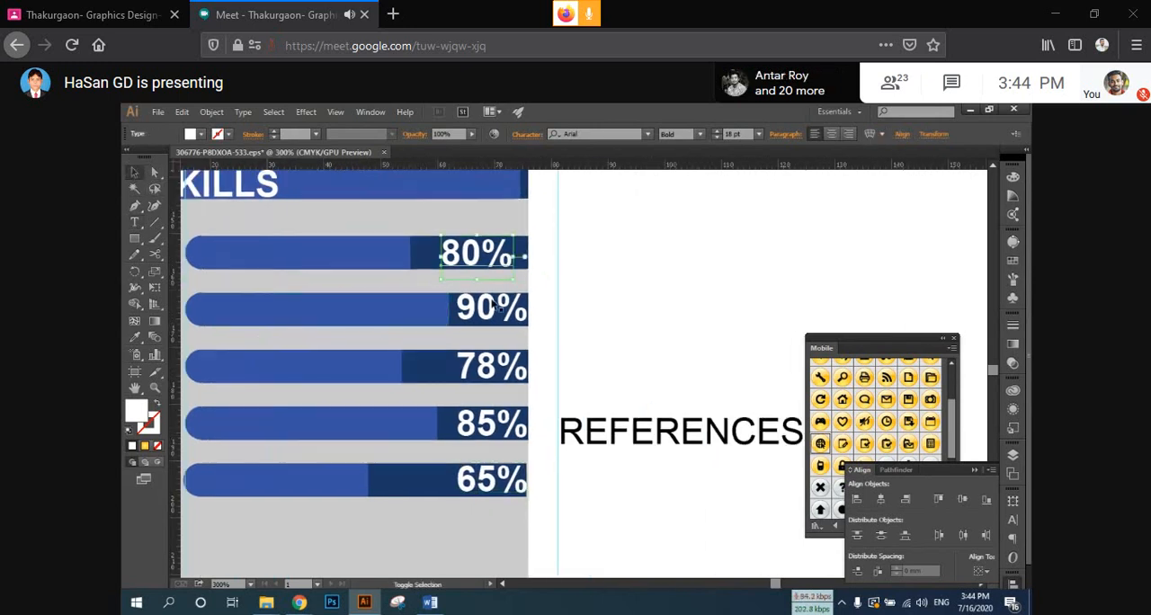
left_click(492, 308, "shift")
left_click(494, 369, "shift")
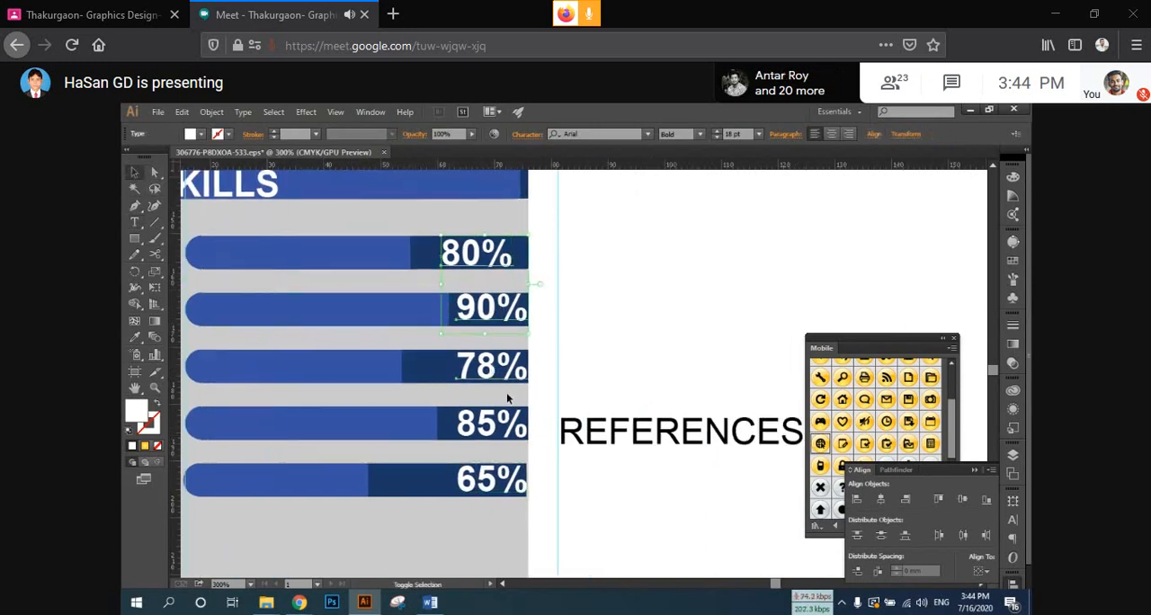
left_click(490, 486, "shift")
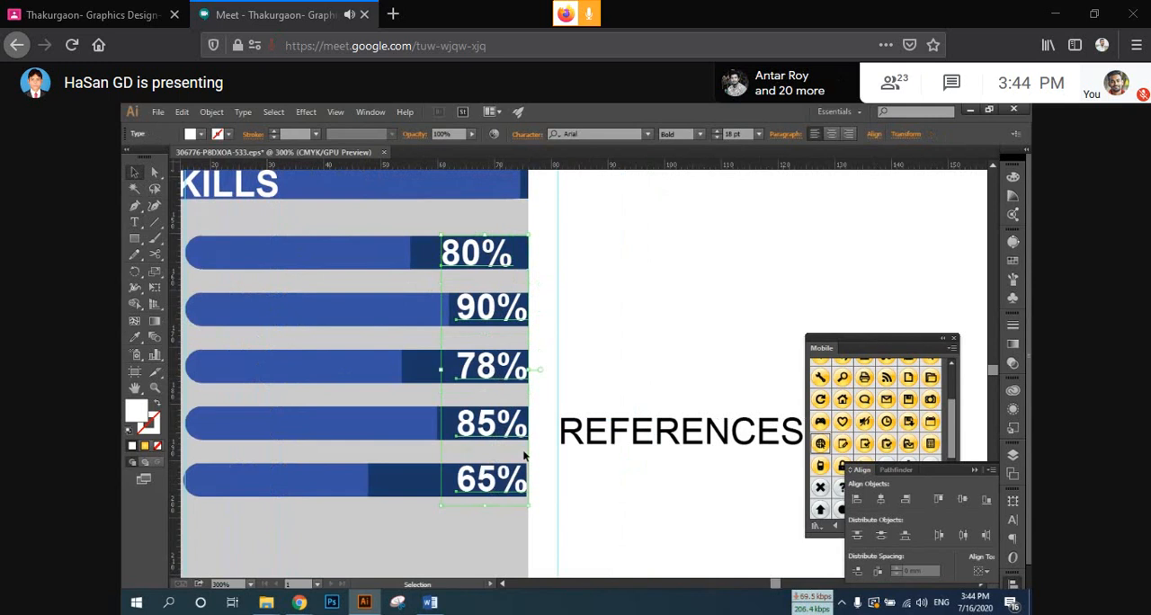
left_click(879, 500)
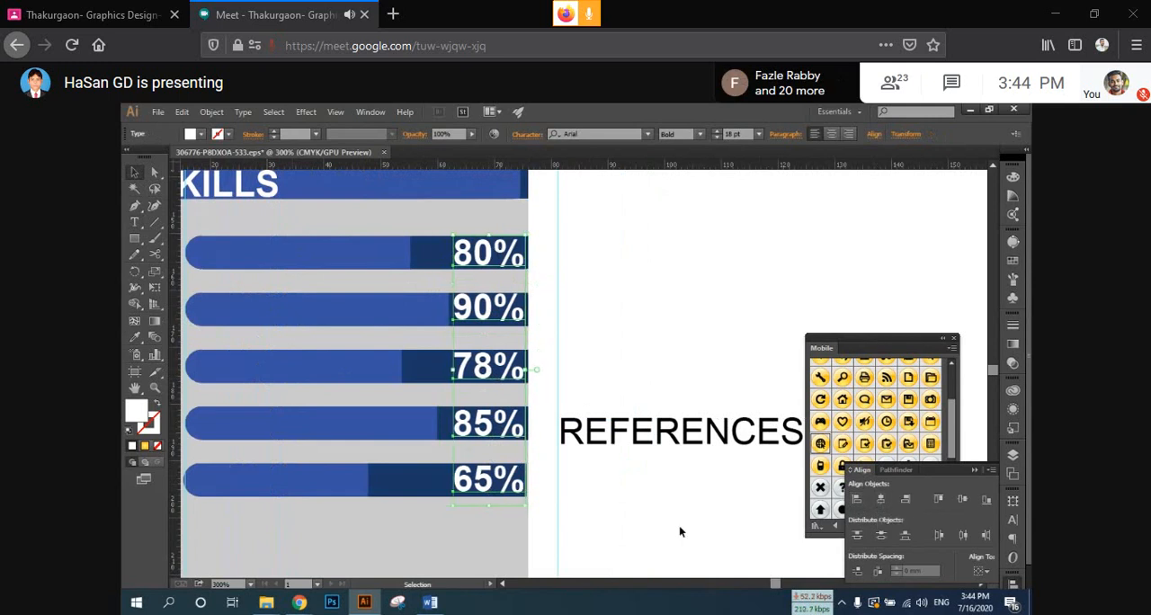
left_click(653, 497)
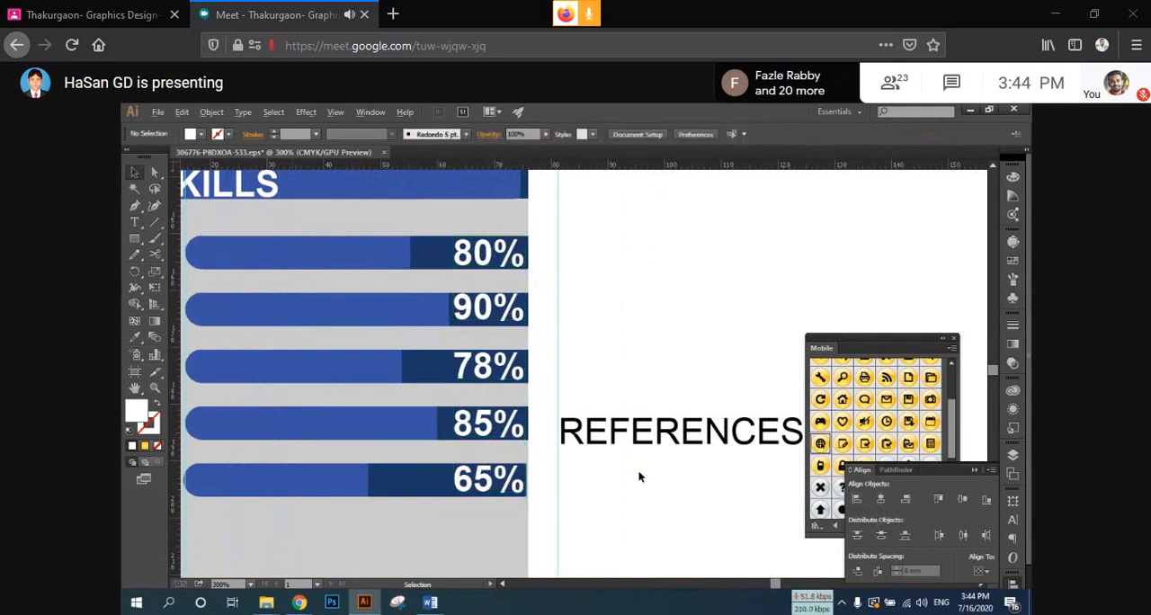
scroll(637, 469, "down", 1)
scroll(637, 472, "down", 1)
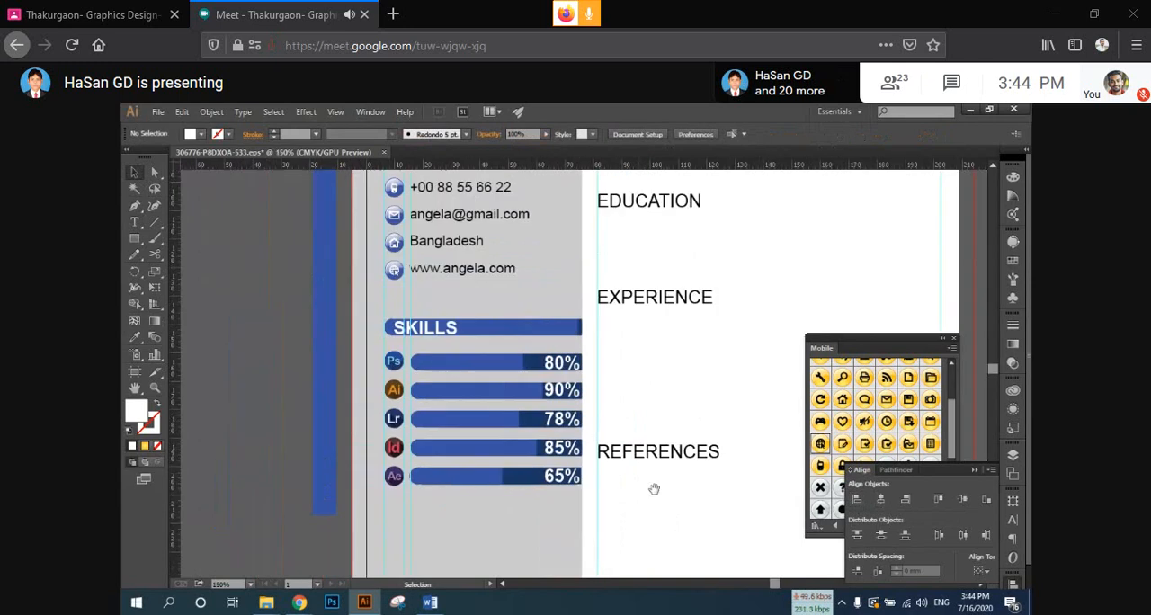
left_click_drag(653, 489, 621, 469)
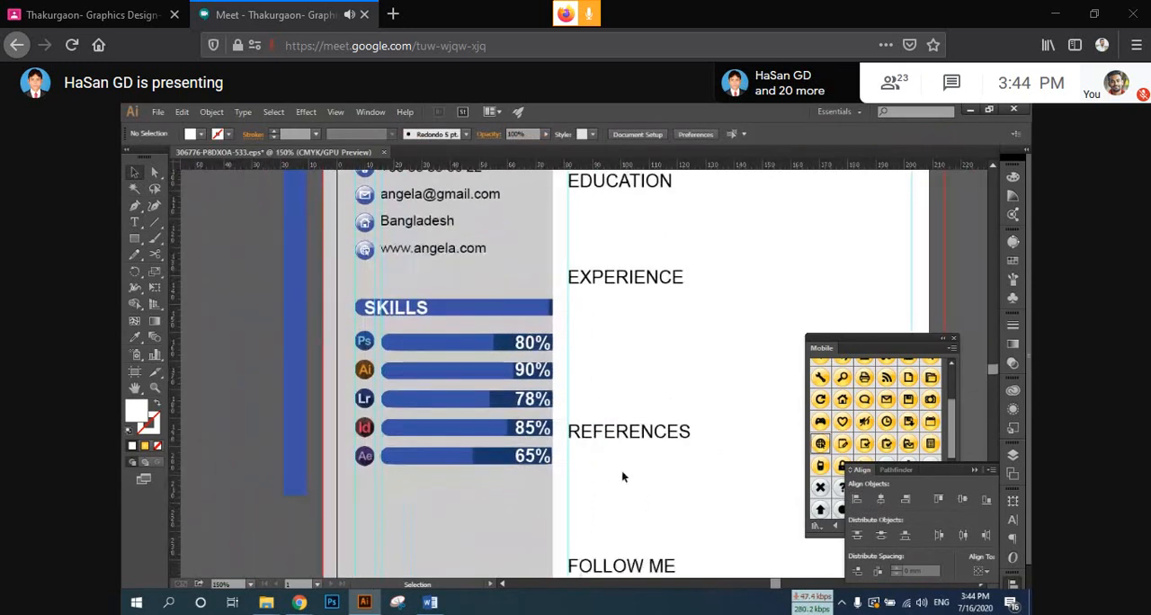
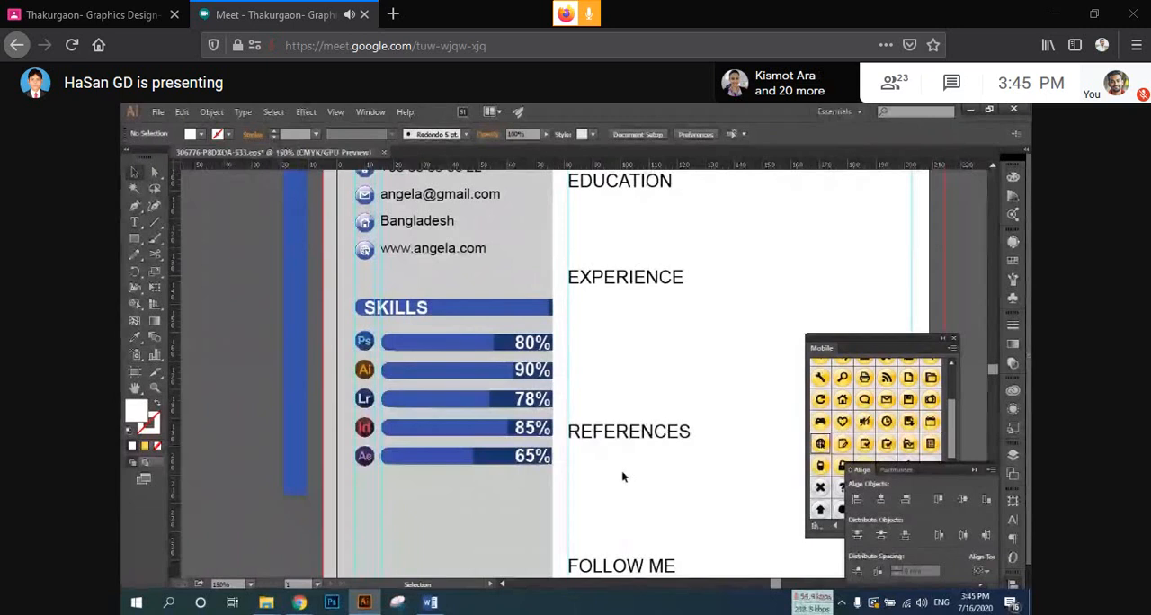
Step: Move the FOLLOW ME heading from the white column into the grey sidebar, below the Ae skill bar
scroll(513, 384, "down", 1)
left_click_drag(546, 401, 524, 410)
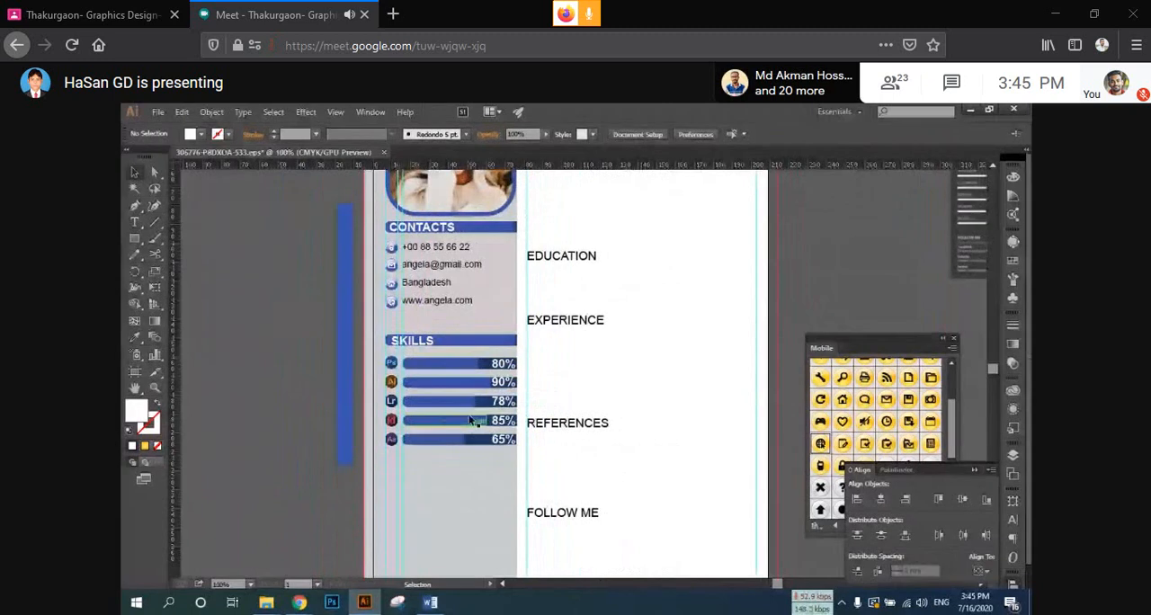
scroll(469, 423, "down", 2)
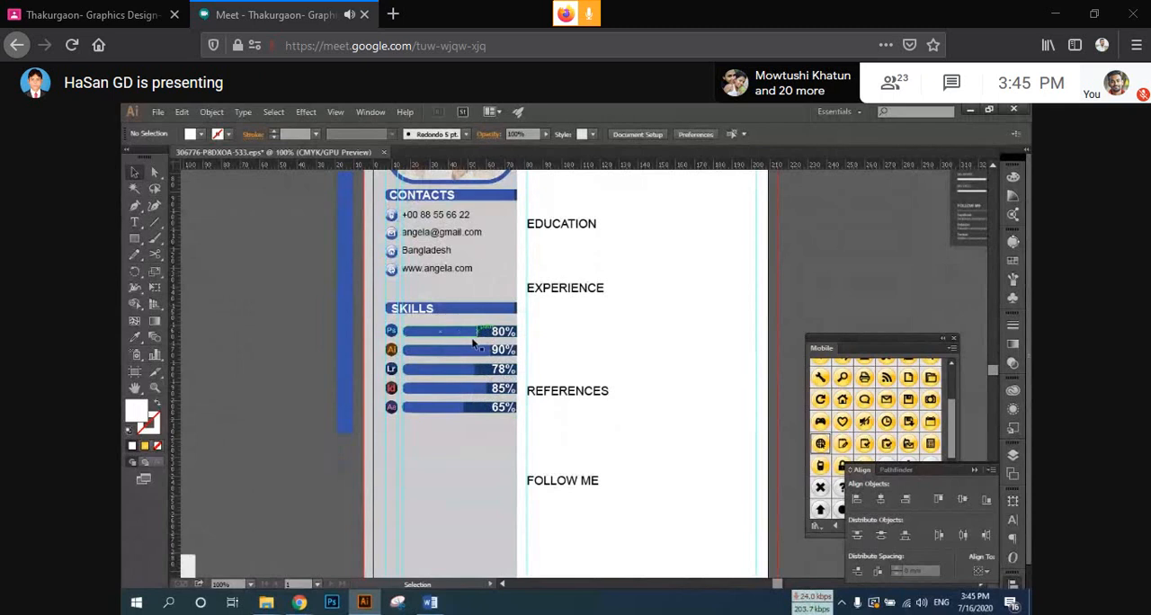
scroll(464, 345, "down", 2)
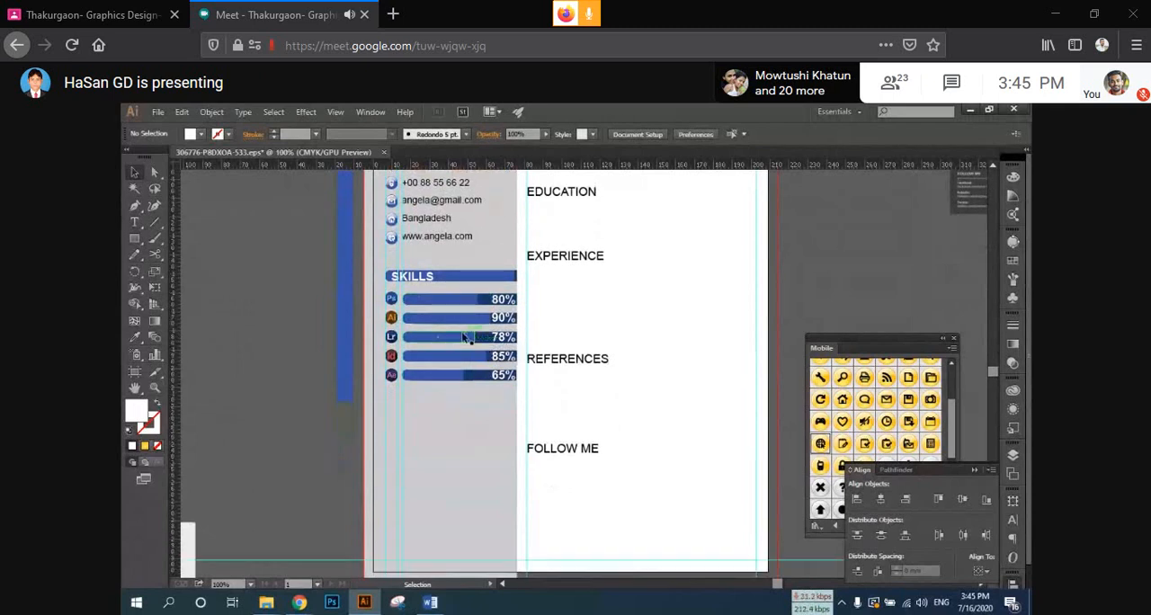
scroll(470, 341, "down", 4)
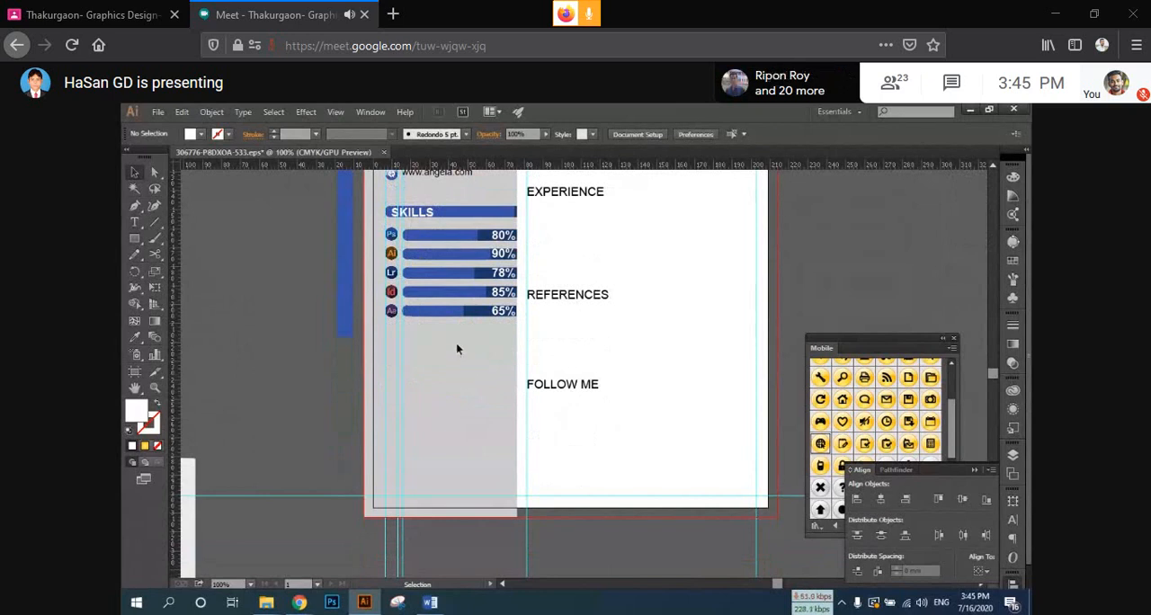
key("space")
left_click_drag(470, 367, 511, 432)
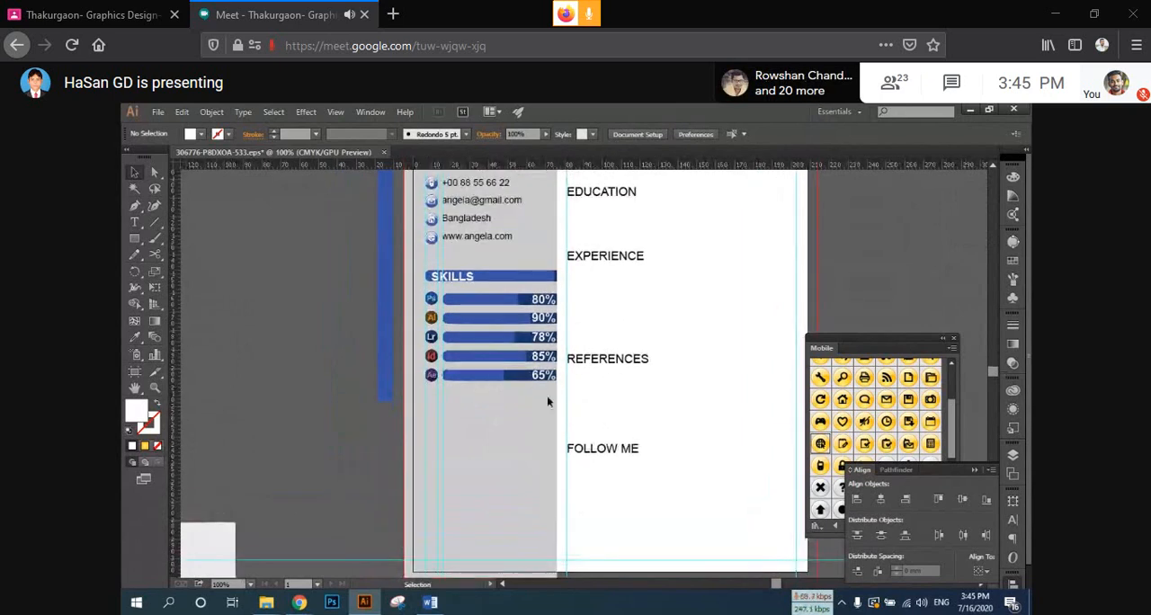
scroll(564, 391, "down", 2)
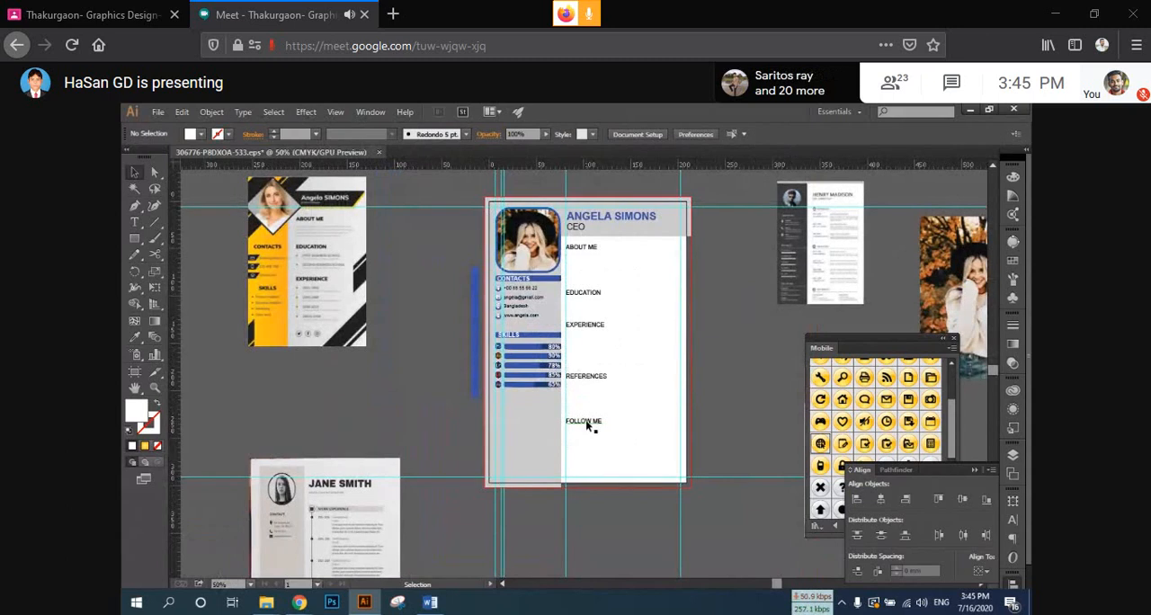
left_click_drag(586, 426, 525, 414)
Step: Duplicate the blue SKILLS header bar straight down to just above the FOLLOW ME heading
scroll(525, 411, "up", 1)
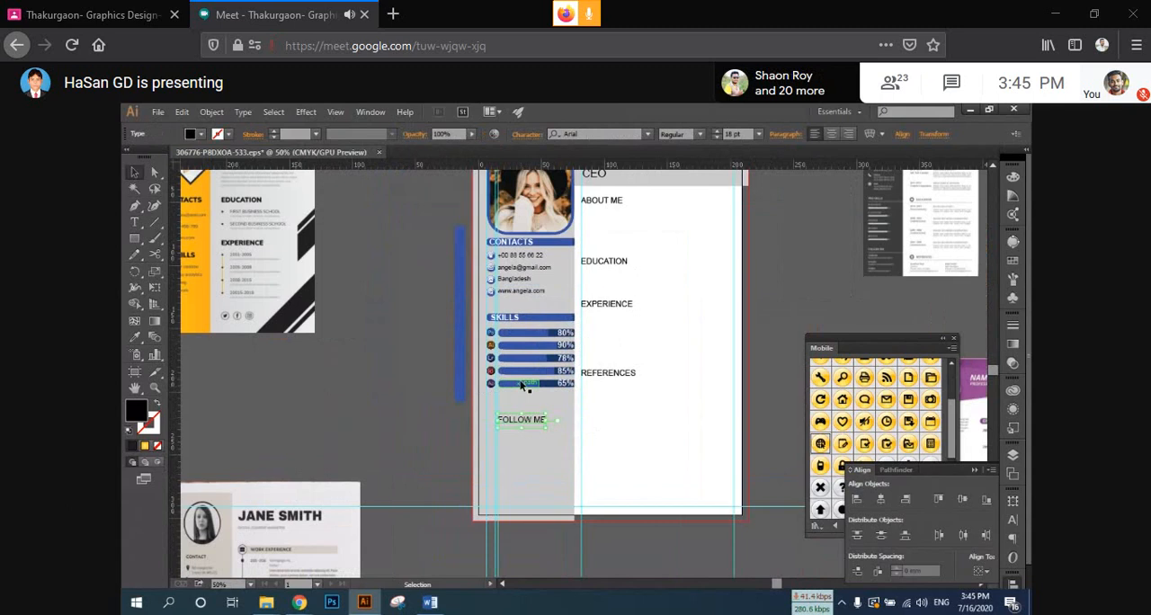
scroll(525, 387, "up", 3)
left_click_drag(554, 231, 602, 280)
scroll(598, 264, "down", 5)
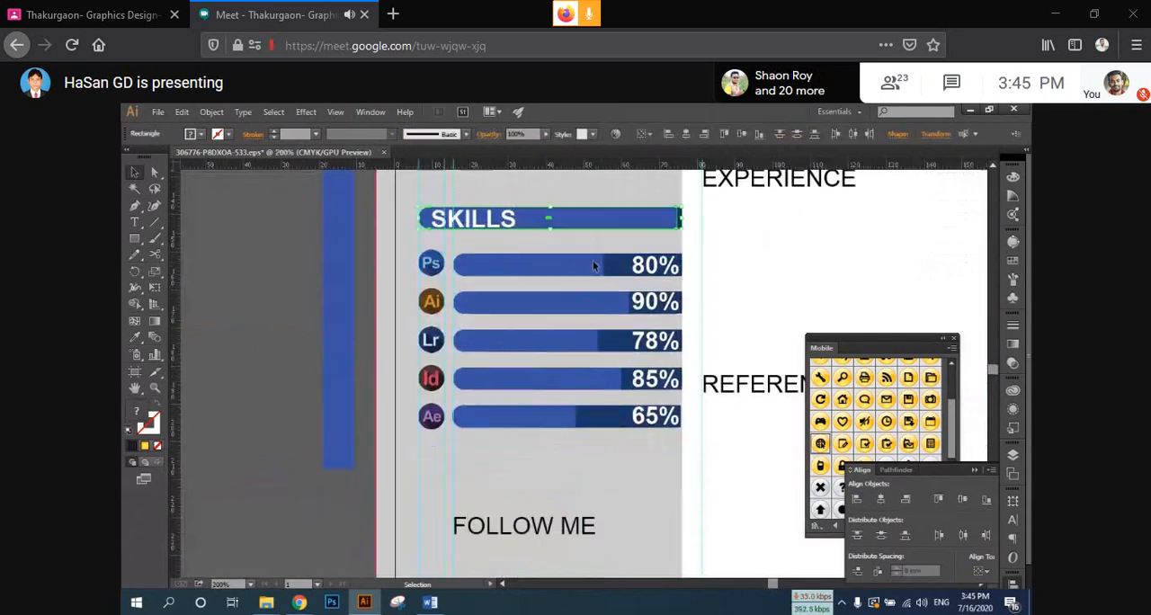
left_click_drag(599, 196, 599, 470)
scroll(576, 466, "down", 2)
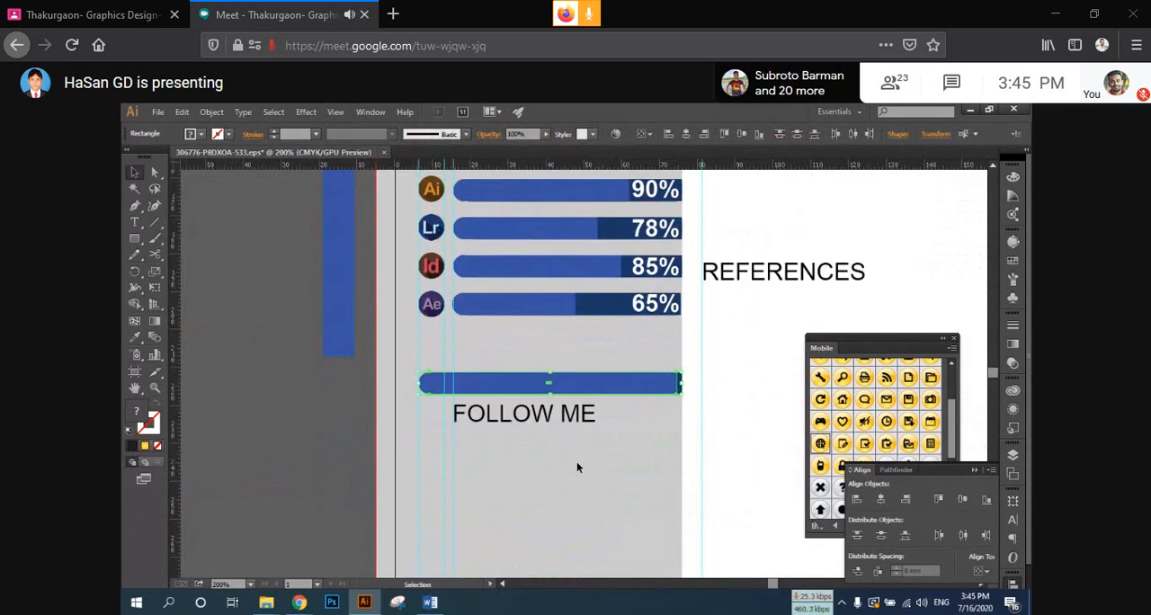
Step: Match the FOLLOW ME heading to the white bold style of the SKILLS heading with the Eyedropper tool
left_click(526, 413)
scroll(447, 235, "up", 3)
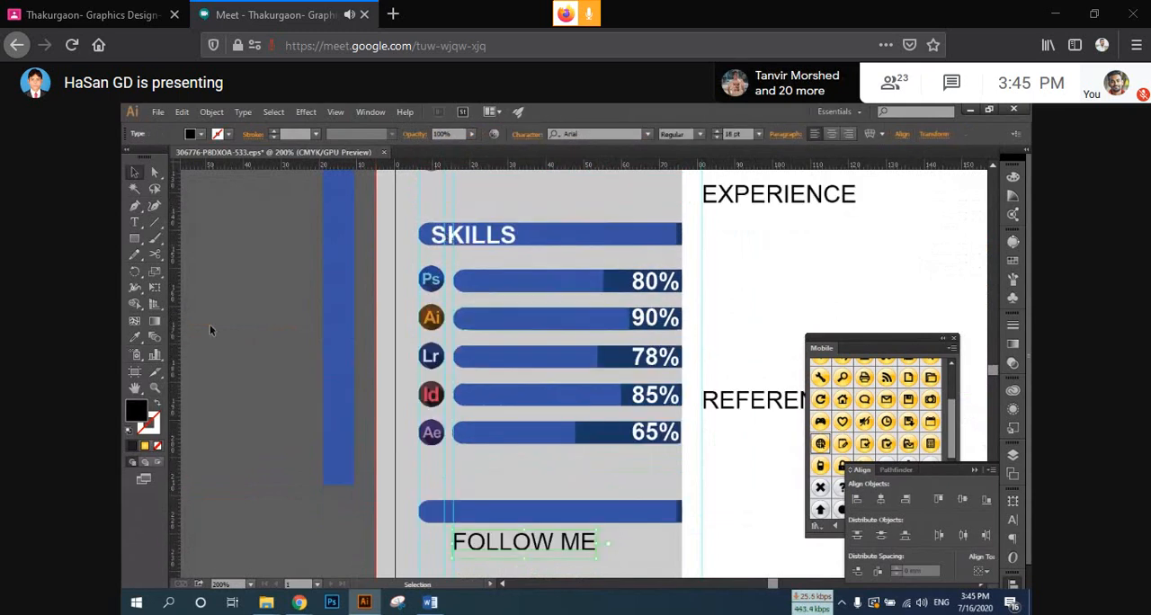
key("i")
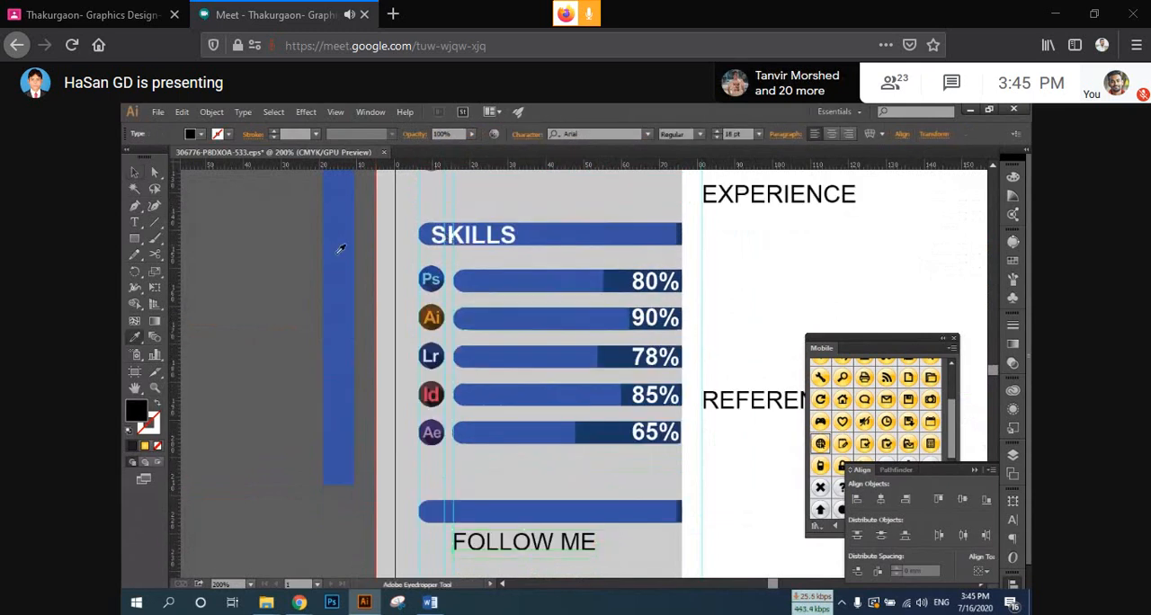
left_click(459, 225)
left_click(135, 173)
left_click(475, 554)
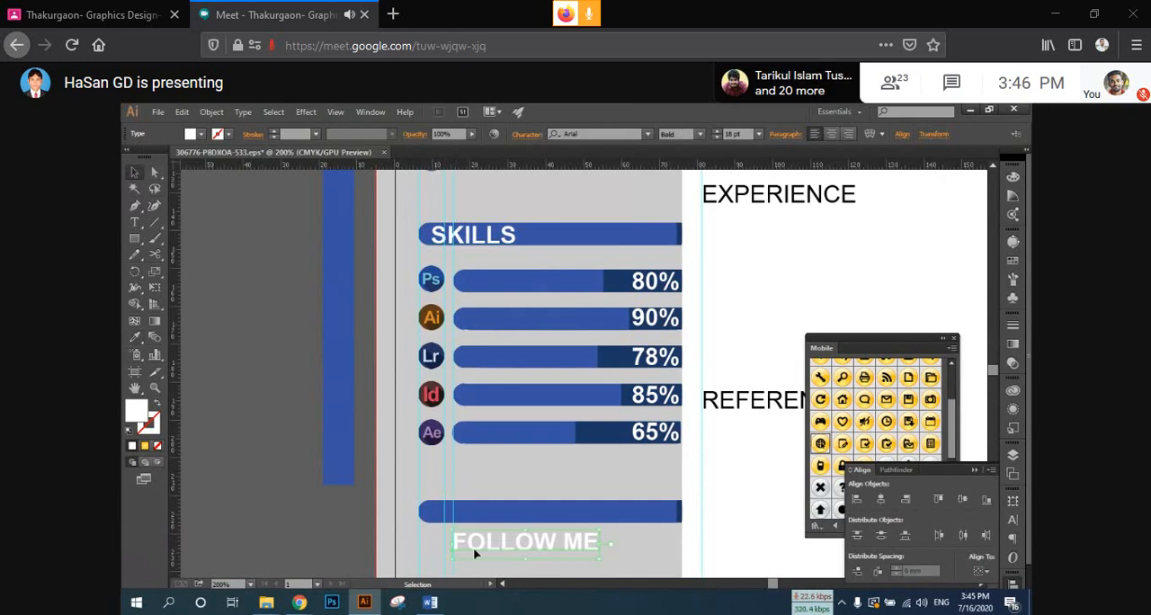
Step: Place the FOLLOW ME heading on the new header bar, bring it in front of the bar, and deselect it
left_click_drag(492, 548, 476, 521)
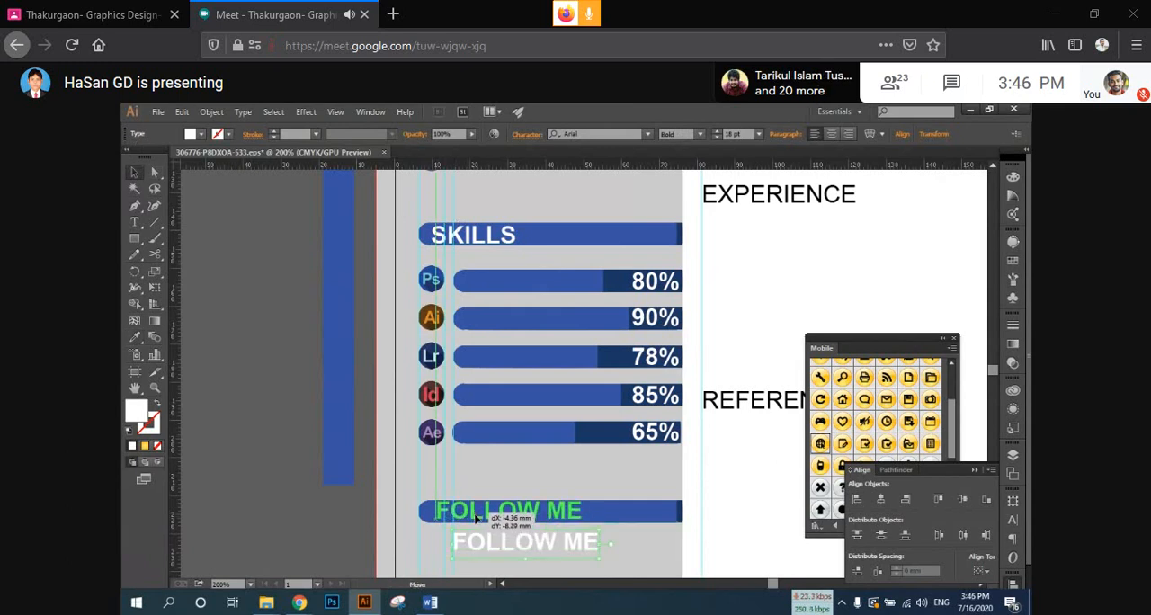
left_click_drag(475, 516, 466, 527)
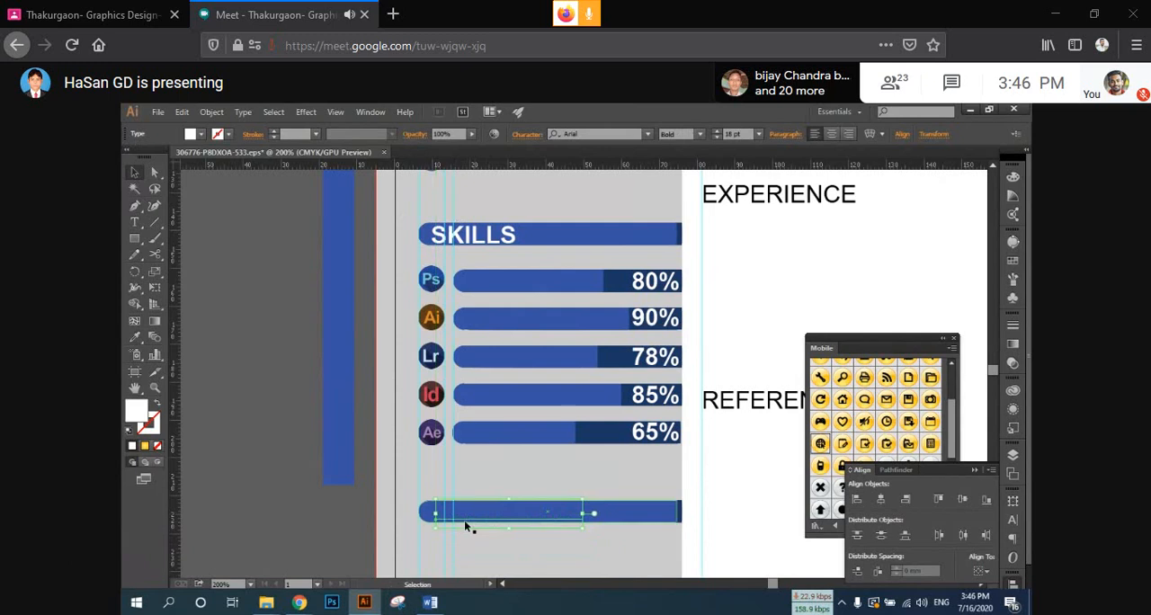
right_click(468, 525)
left_click(681, 476)
left_click(522, 542)
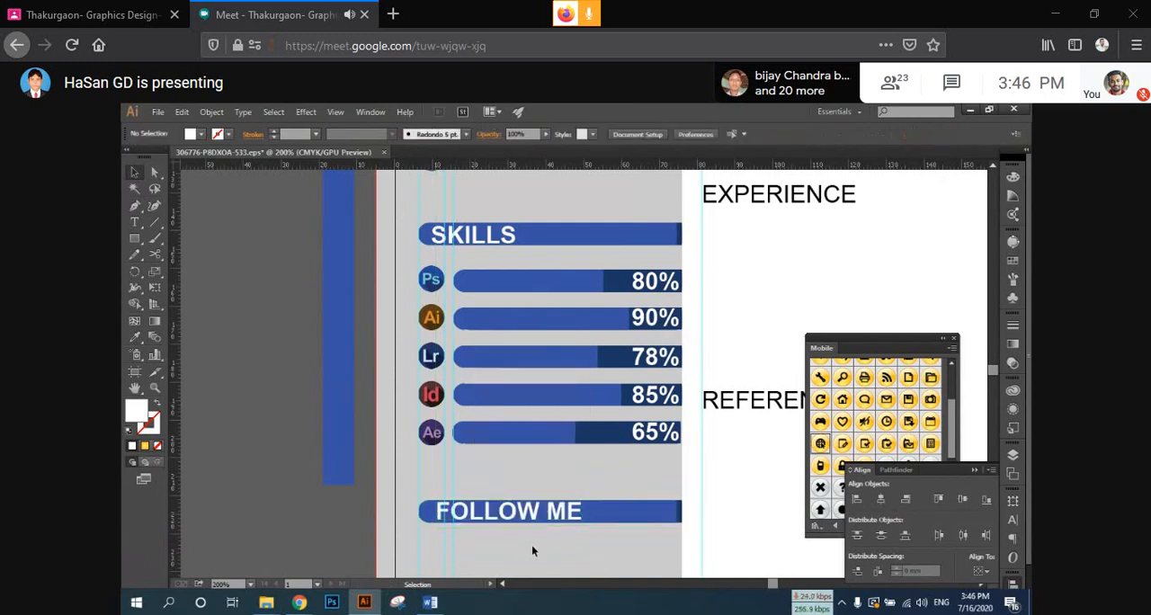
Step: Switch to the png folder in File Explorer and go up two levels to the New Volume (I:) drive
scroll(532, 546, "down", 1)
scroll(540, 514, "down", 2)
left_click_drag(539, 514, 462, 402)
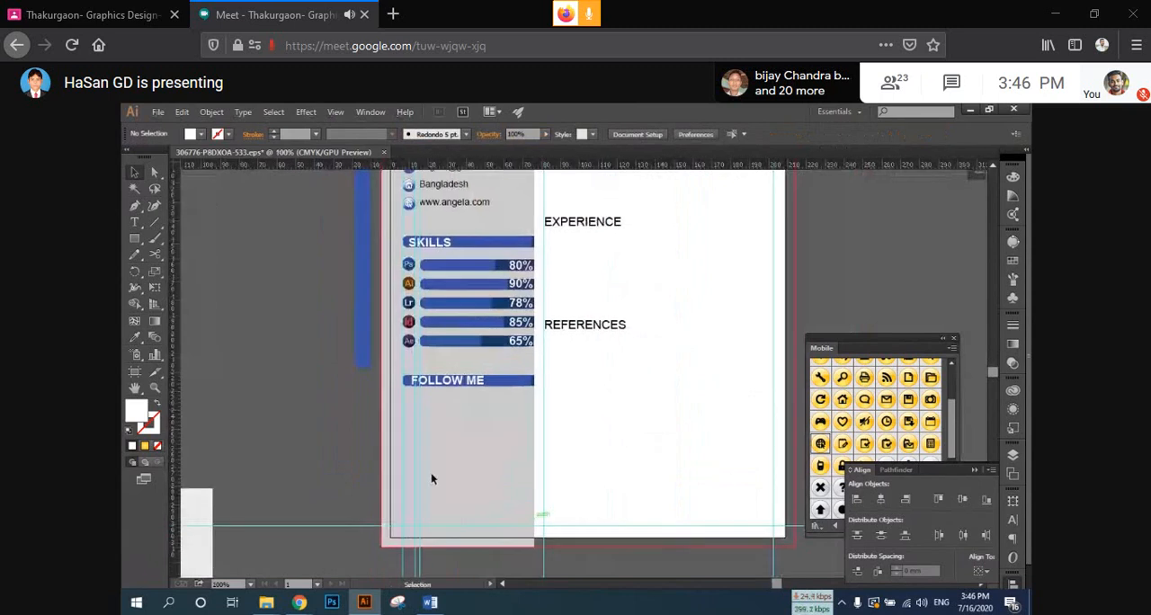
scroll(431, 479, "down", 1)
mouse_move(263, 599)
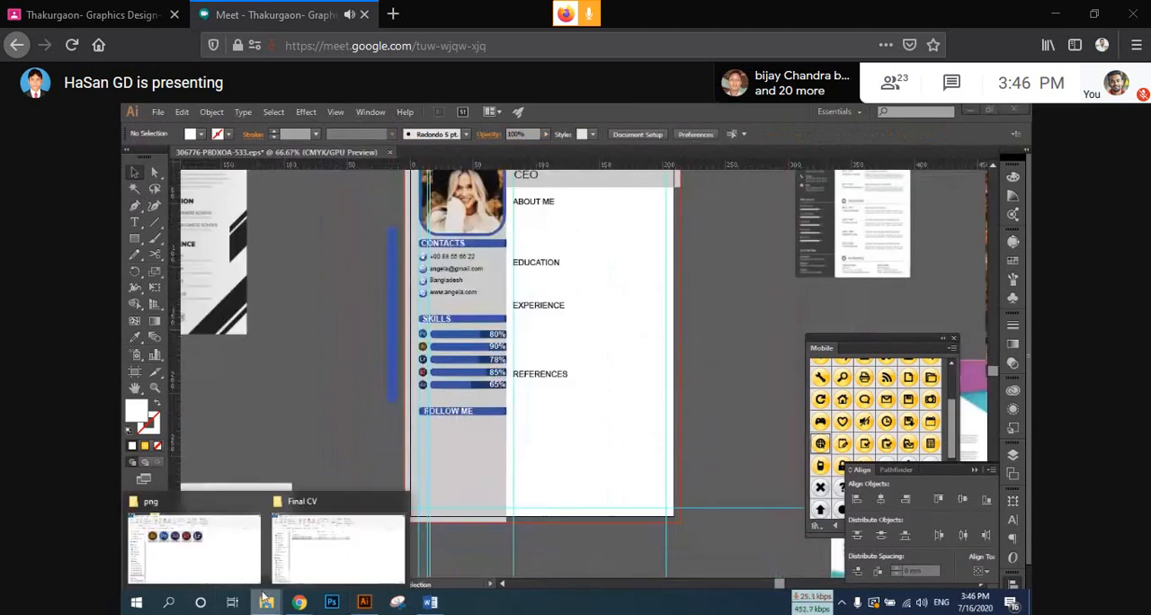
left_click(207, 548)
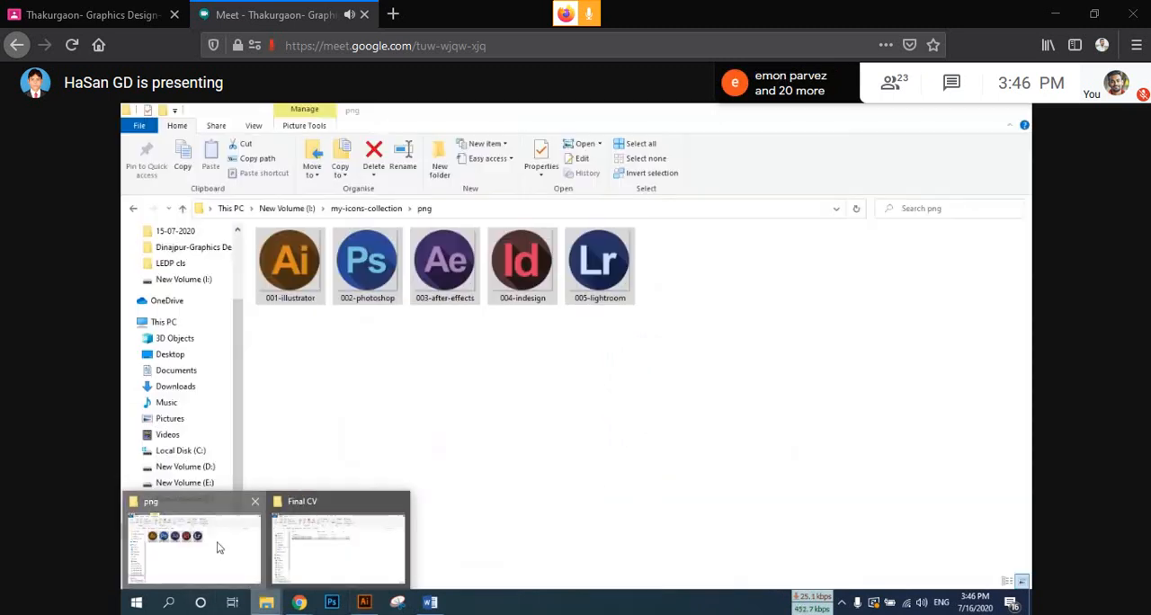
left_click(180, 208)
left_click(180, 208)
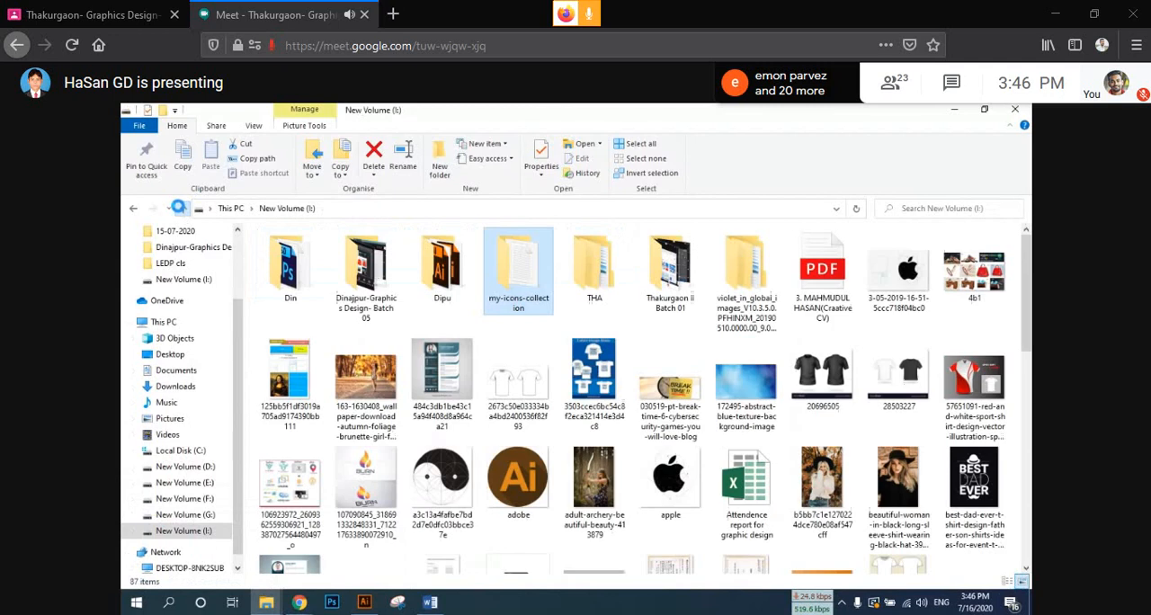
Step: Find the curriculum-template-with-flat-design archive on the I: drive and extract it to its default destination folder
left_click_drag(1029, 319, 1031, 490)
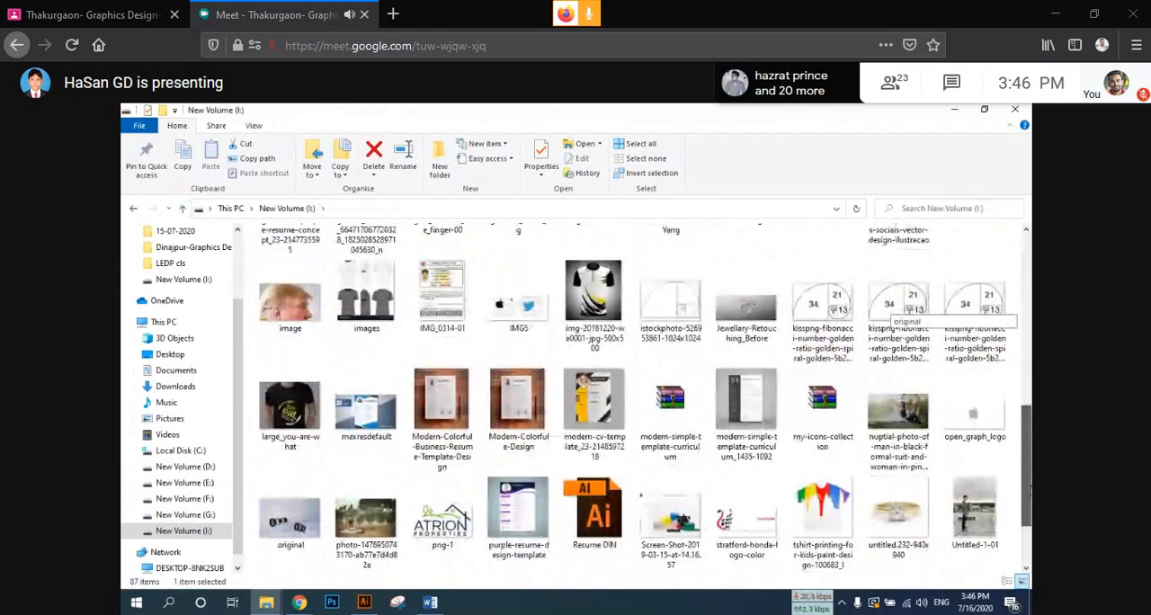
scroll(890, 310, "down", 2)
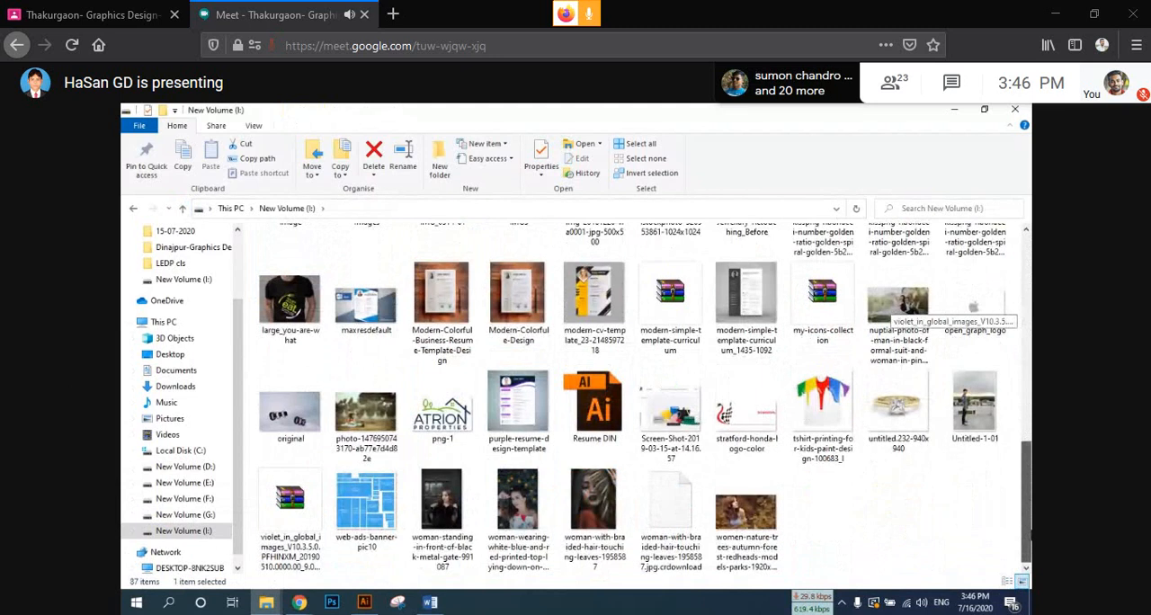
scroll(890, 311, "up", 1)
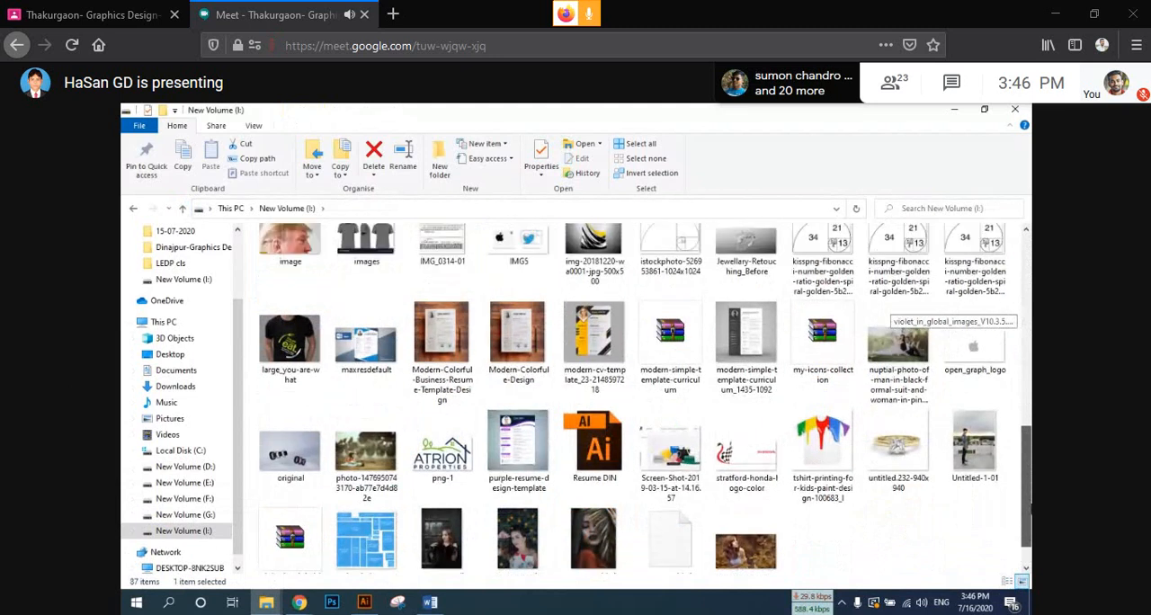
scroll(895, 310, "up", 6)
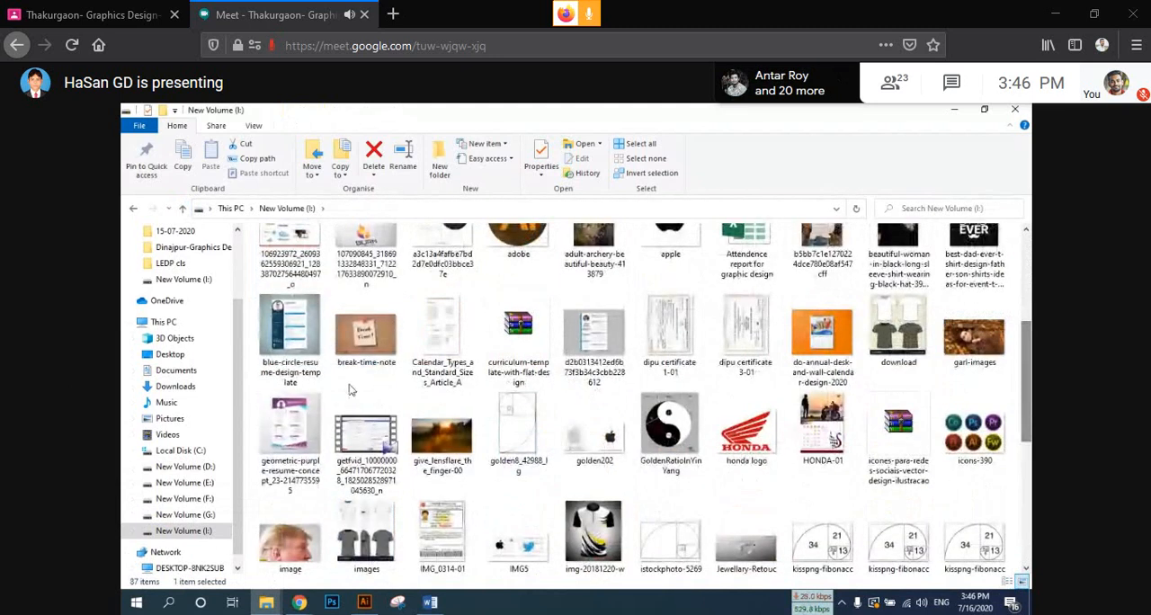
left_click(486, 357)
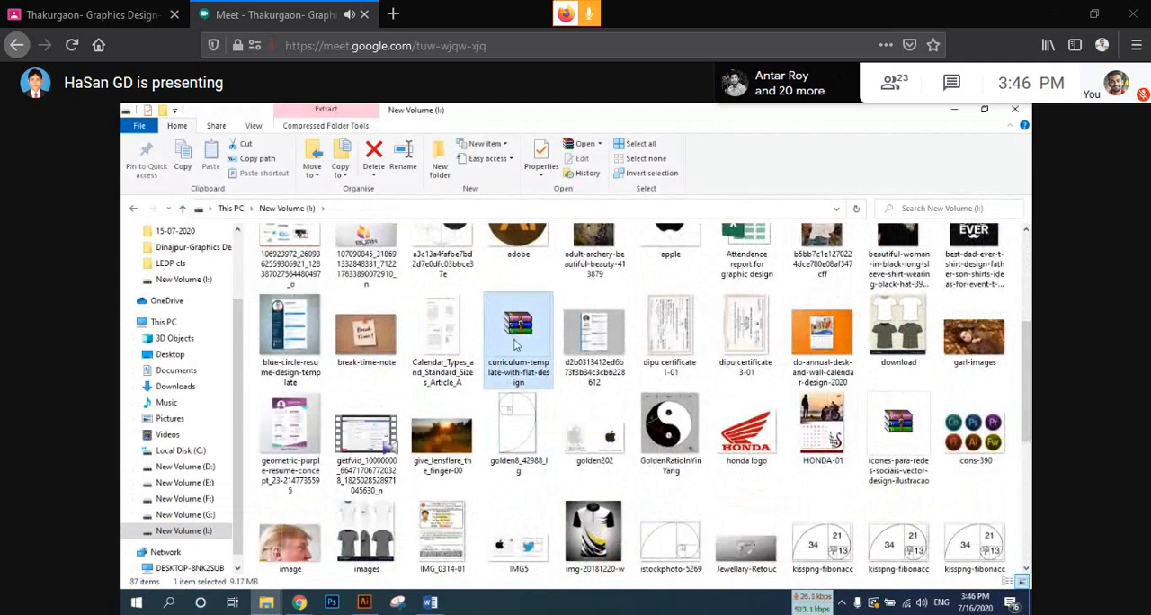
scroll(517, 351, "up", 3)
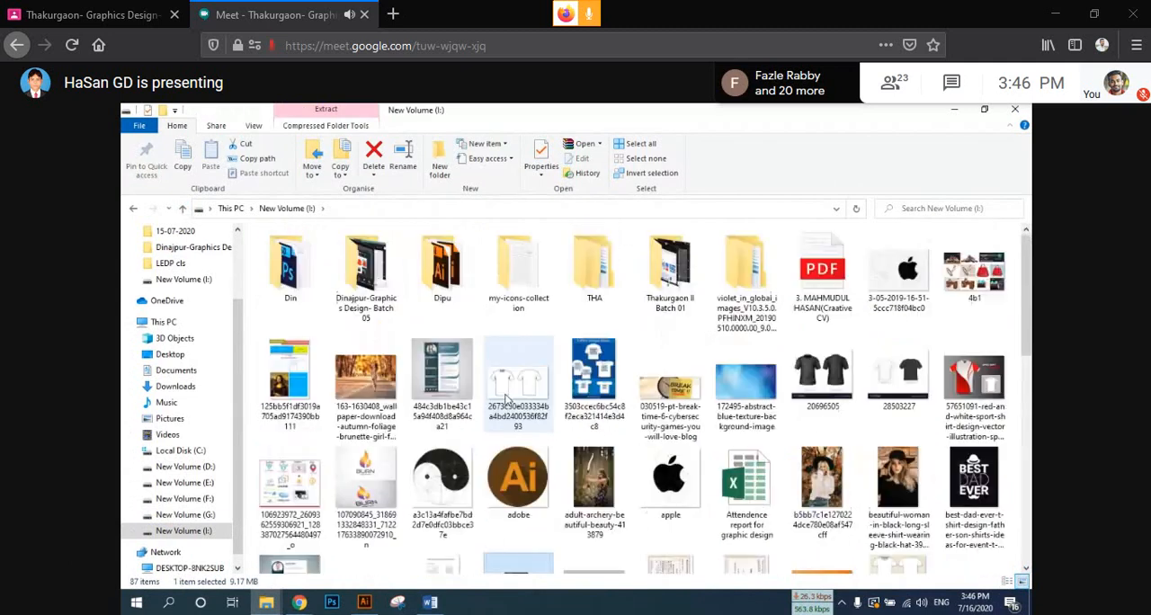
scroll(517, 396, "down", 5)
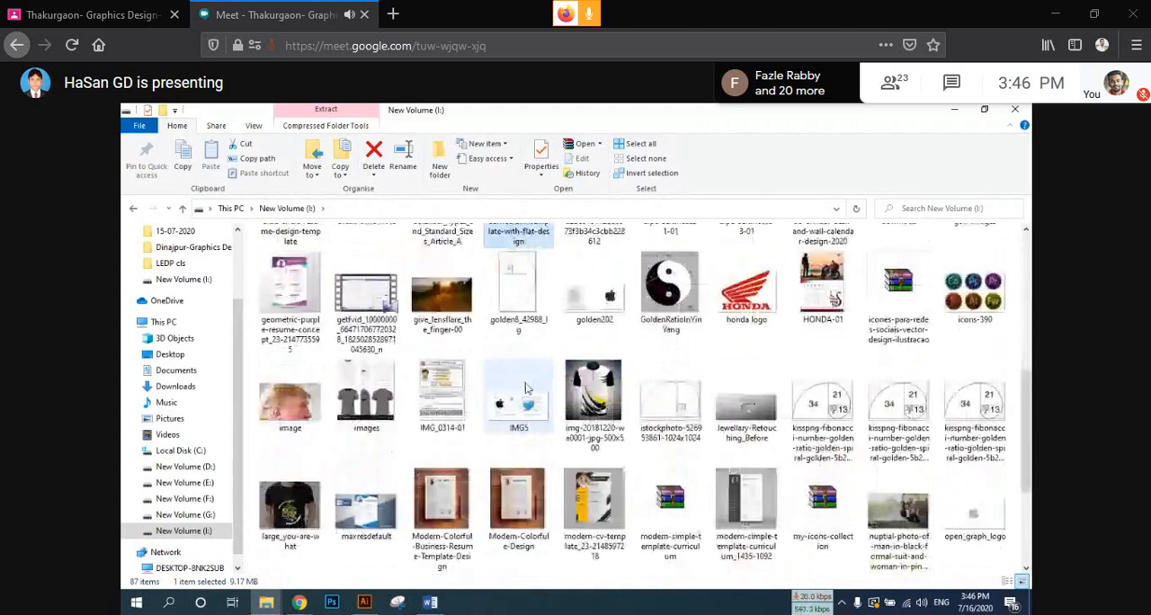
scroll(527, 388, "up", 3)
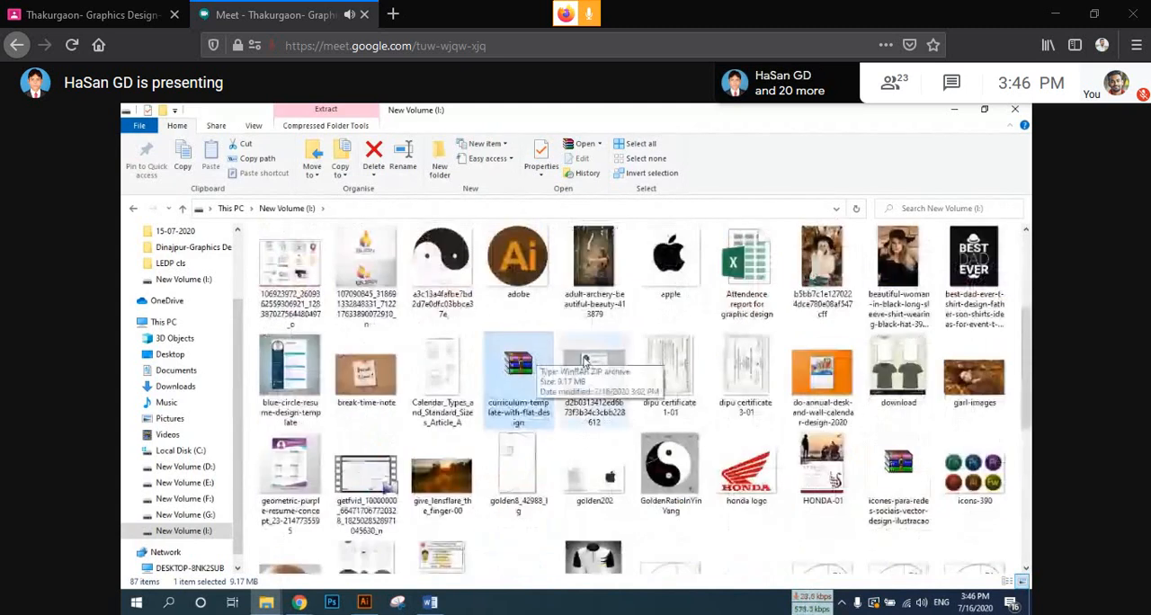
right_click(546, 377)
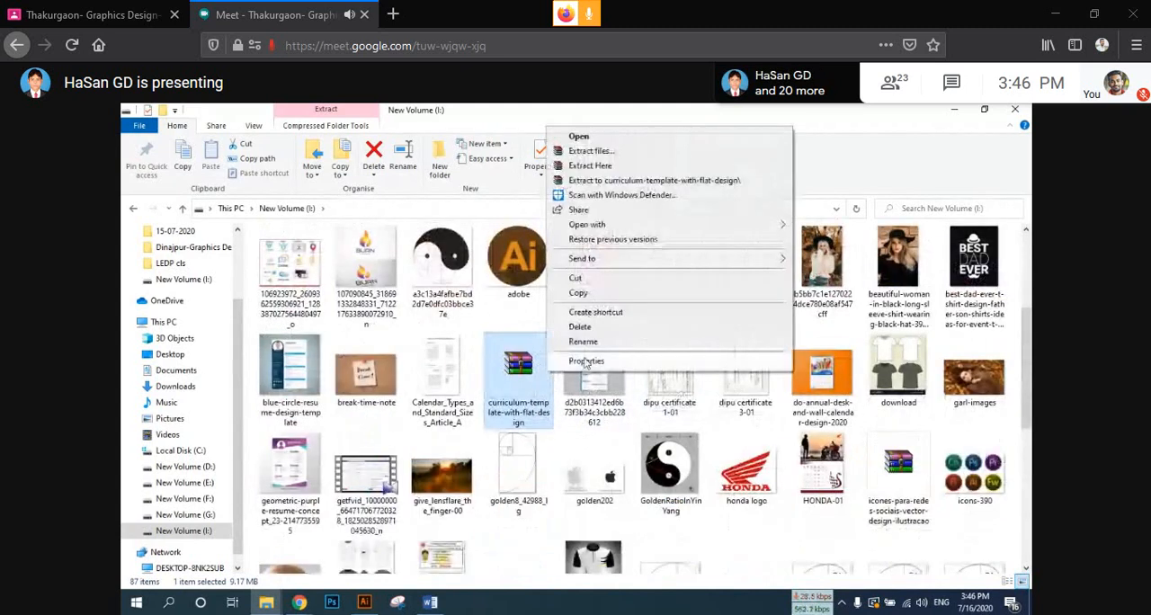
left_click(620, 153)
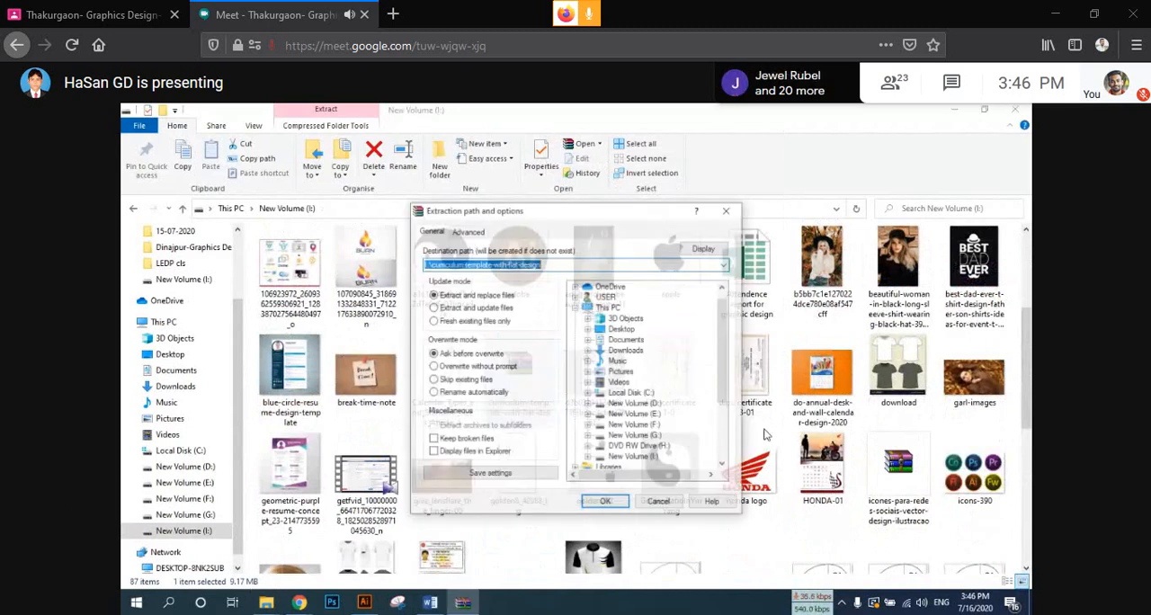
left_click(600, 502)
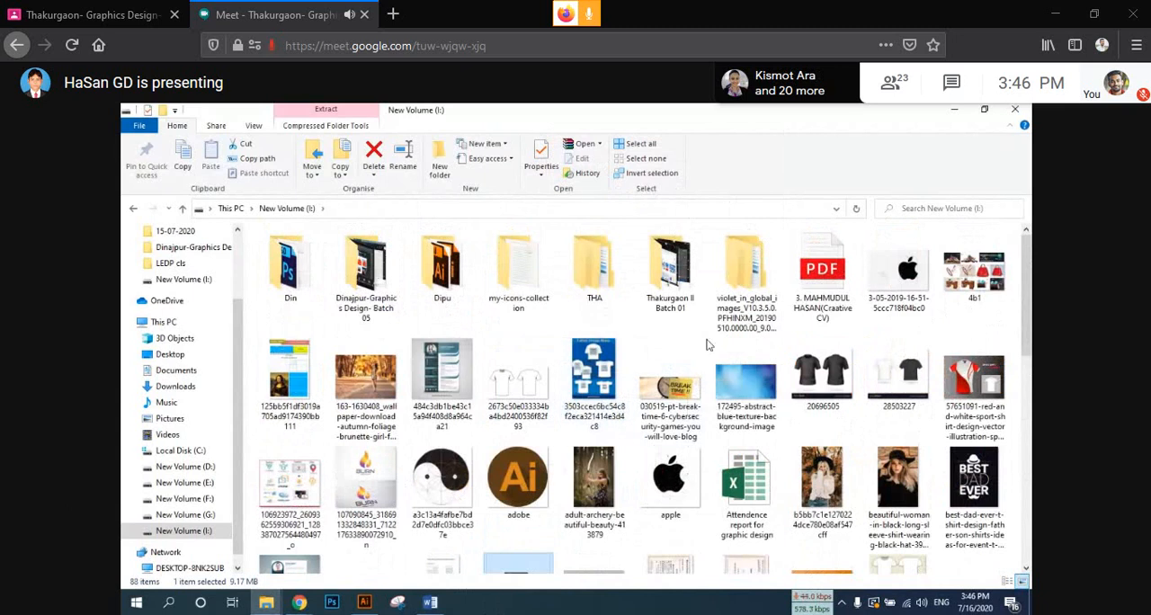
Step: Look through the I: drive, the png folder of my-icons-collection and the Thakurgaon II Batch 01 folder for usable icon files
scroll(665, 423, "down", 2)
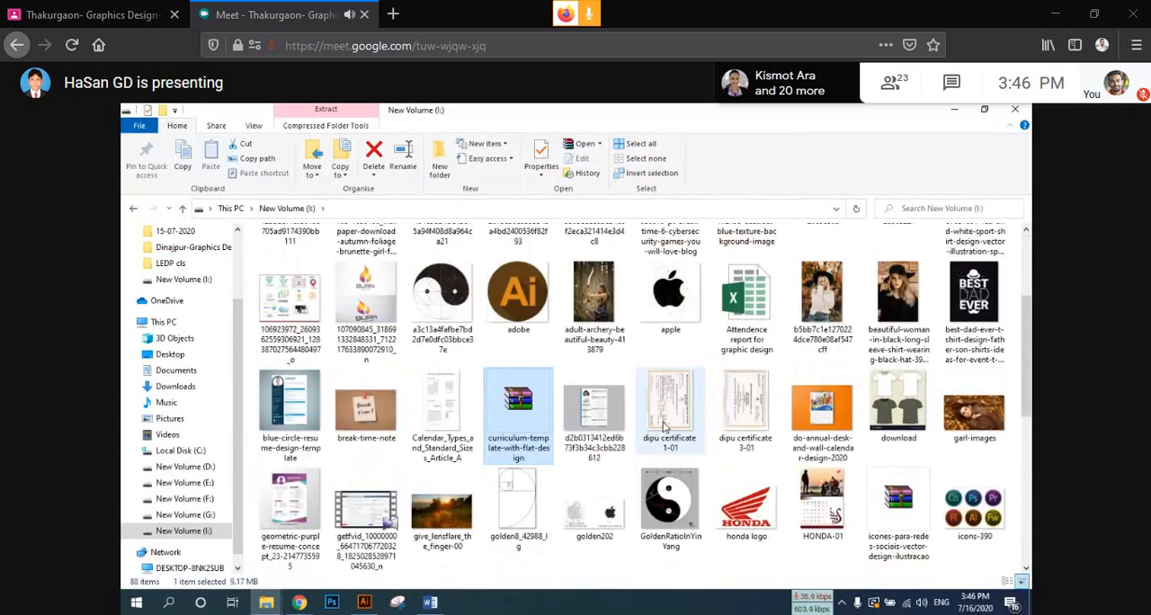
scroll(664, 426, "down", 5)
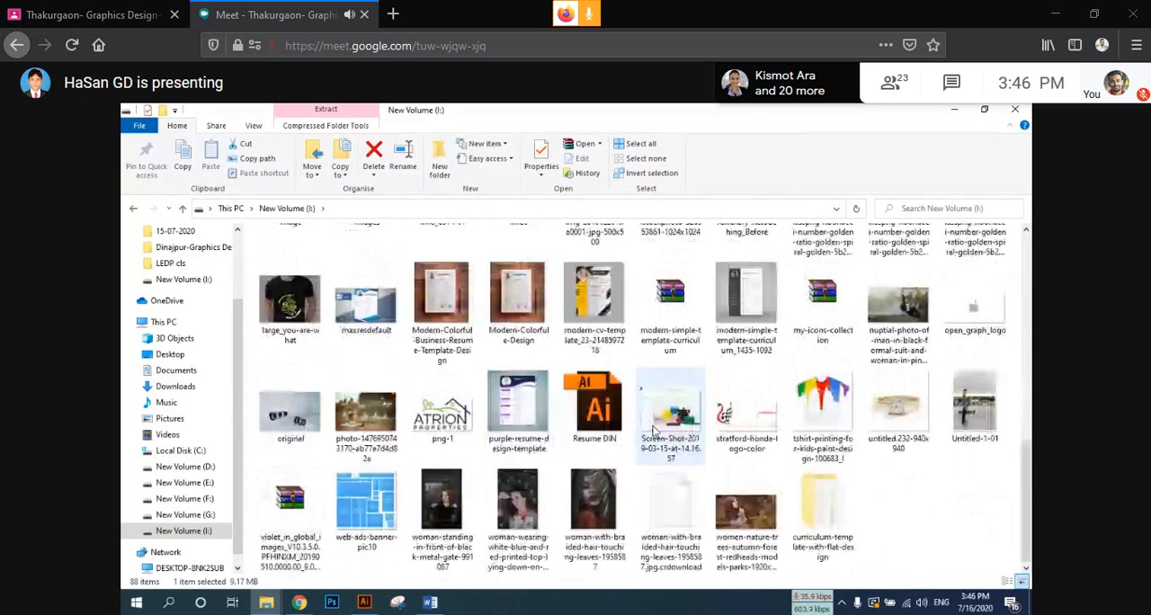
scroll(655, 432, "up", 10)
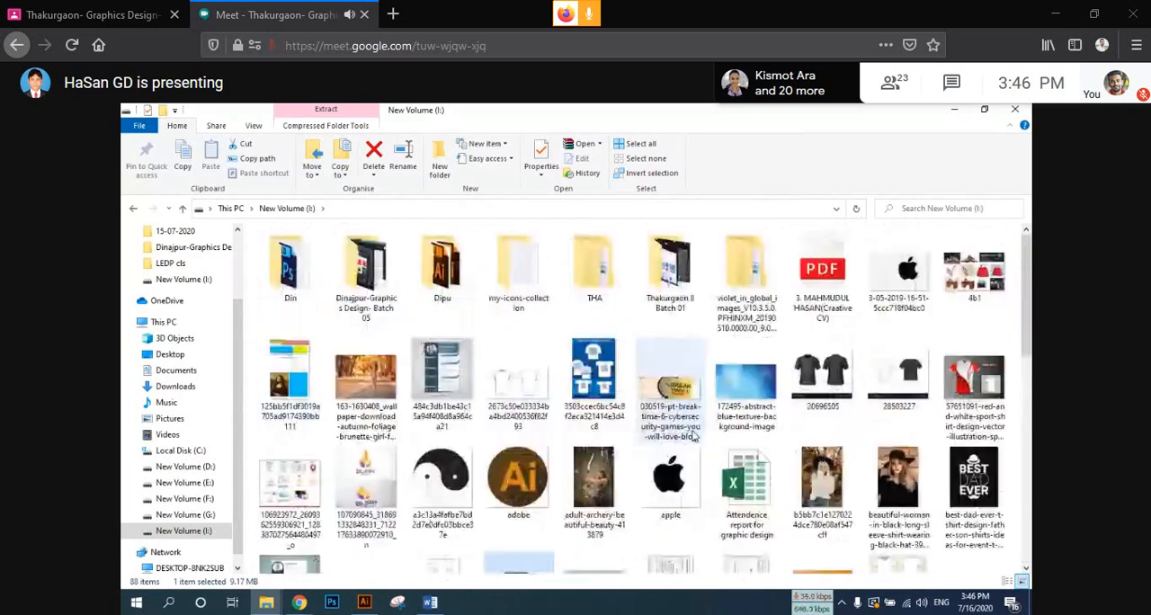
double_click(529, 259)
left_click(362, 266)
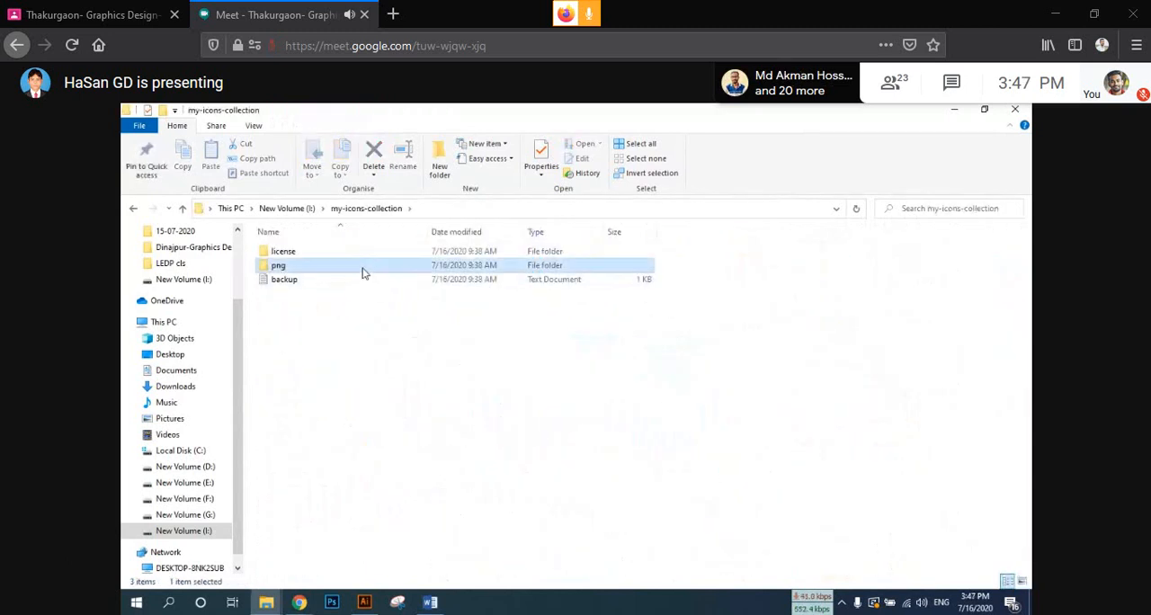
double_click(363, 265)
left_click(182, 209)
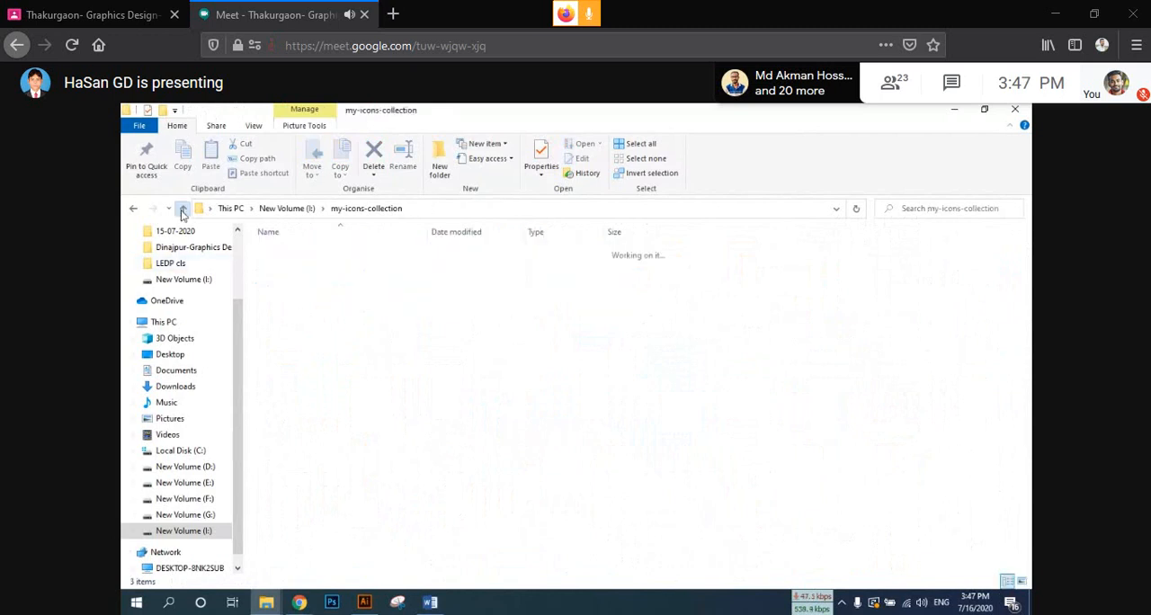
left_click(182, 209)
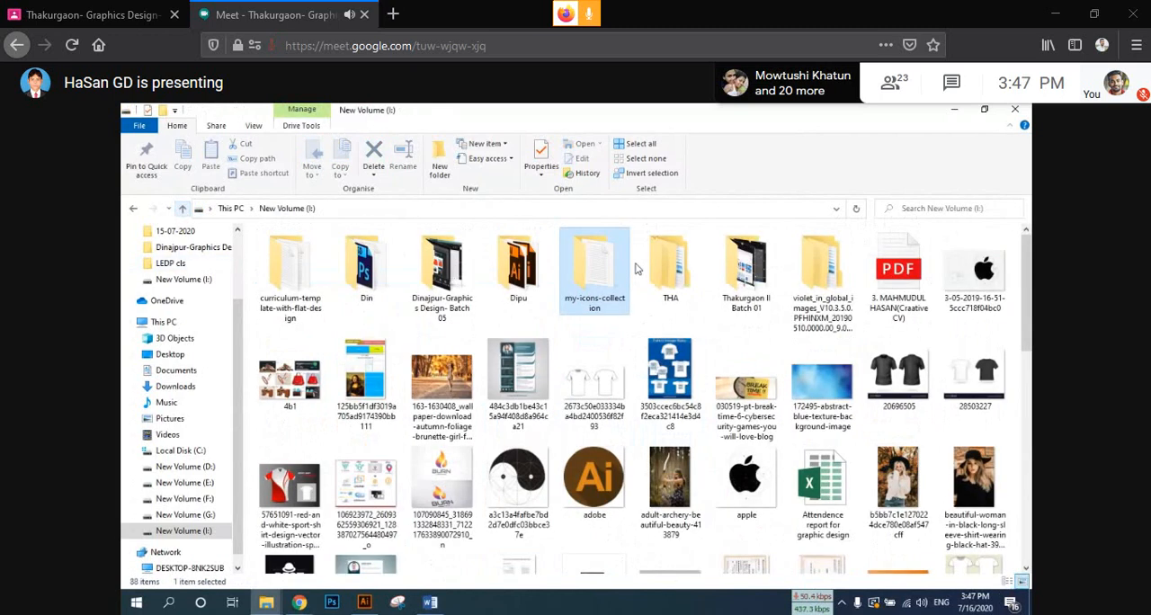
double_click(746, 270)
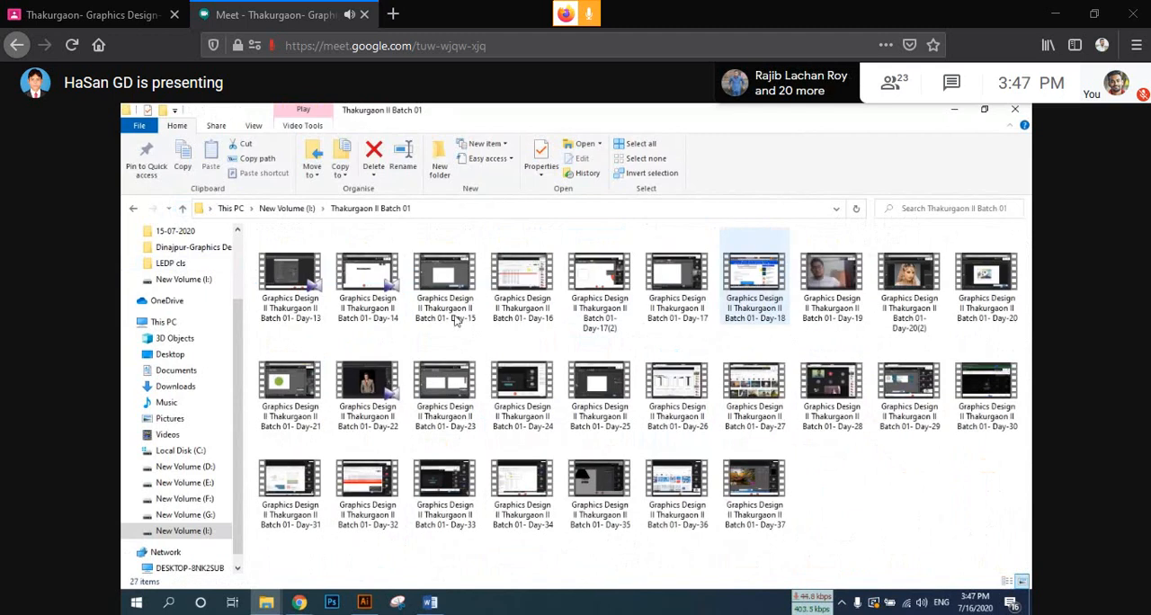
key("alt+Left")
left_click(386, 278)
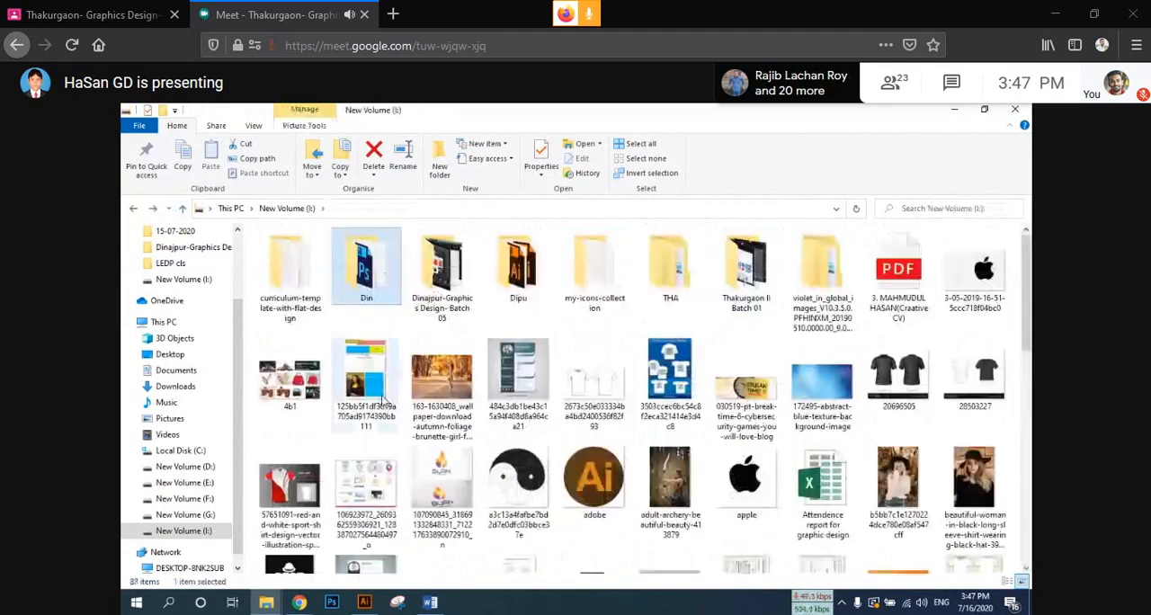
Step: Find the icones-para-redes-sociais-vector-design-ilustracao archive on the I: drive and extract it to its default destination folder
scroll(384, 402, "down", 3)
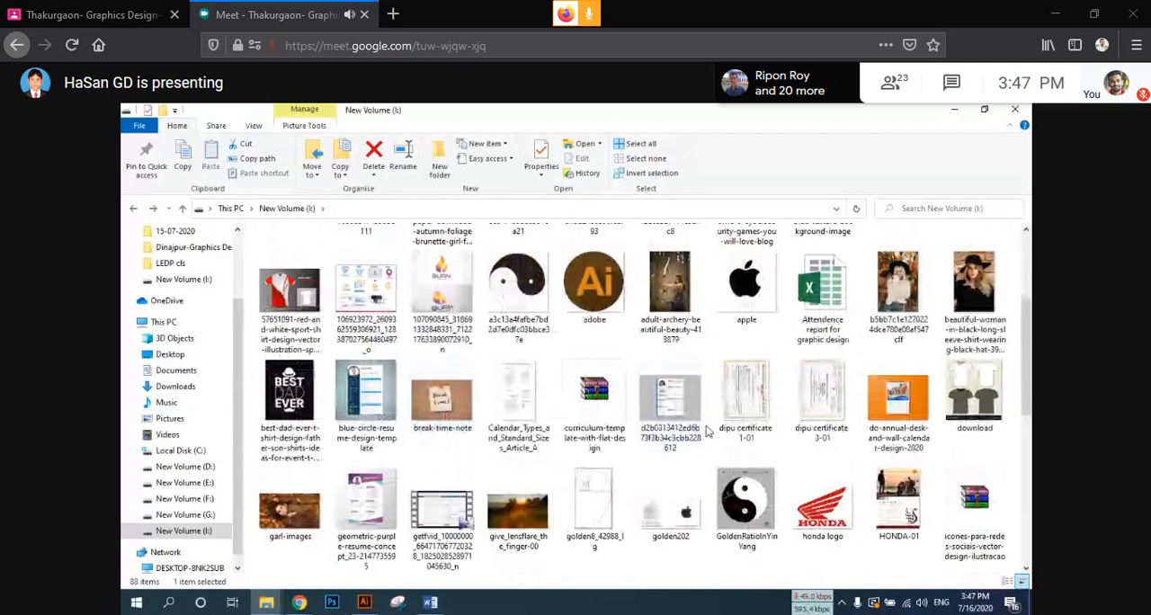
left_click(974, 503)
right_click(991, 519)
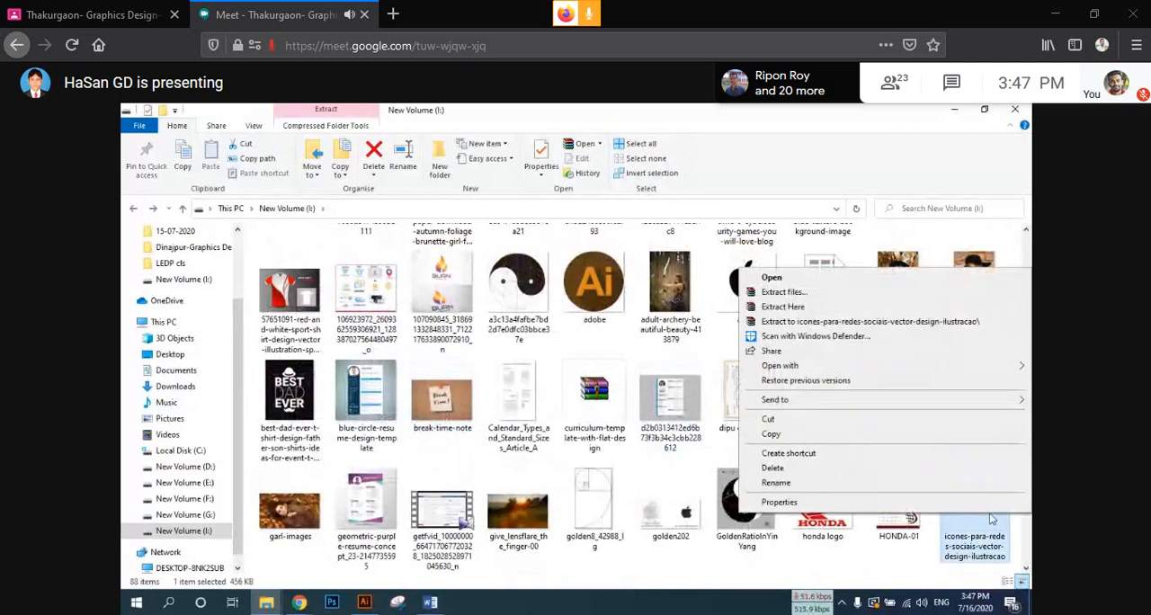
left_click(803, 293)
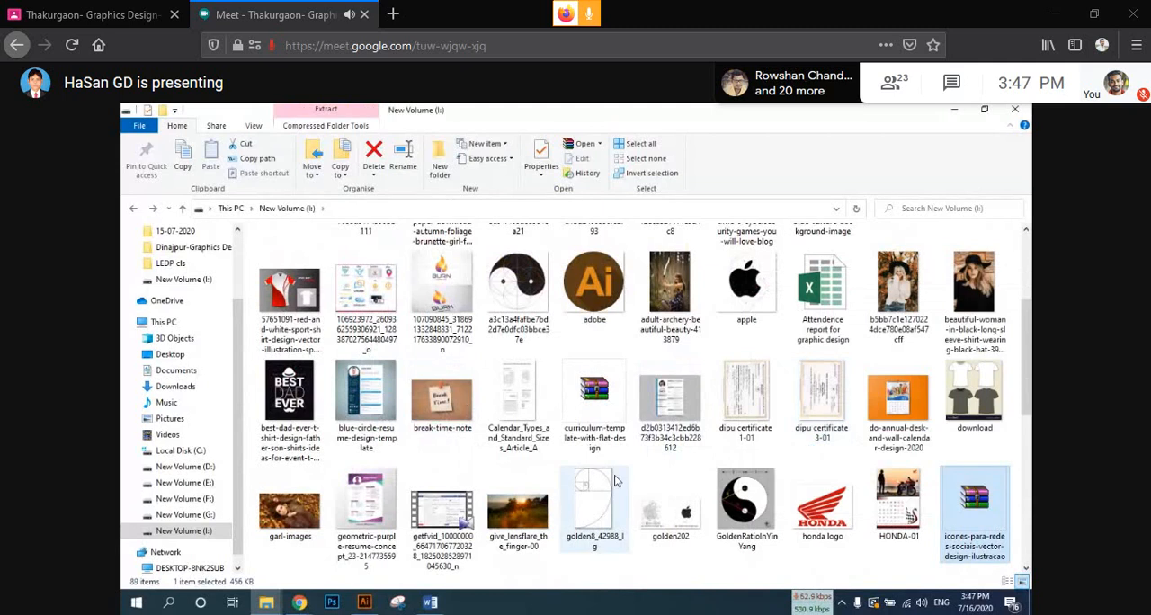
Step: Examine the contents of the curriculum-template-with-flat-design folder as large thumbnails and return to the I: drive
scroll(576, 459, "up", 2)
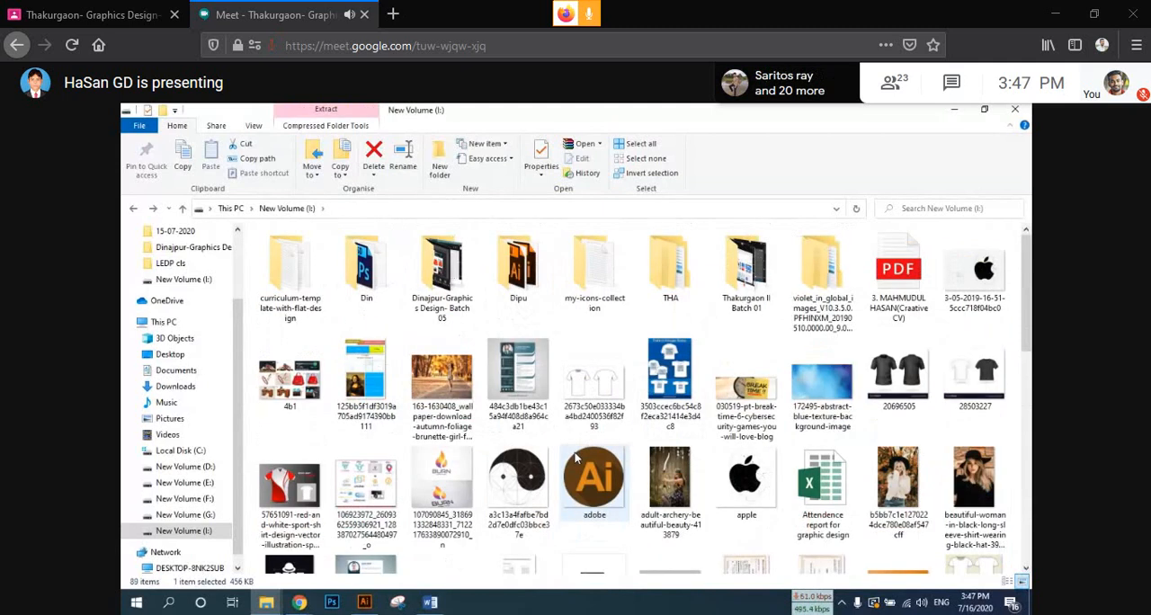
double_click(289, 275)
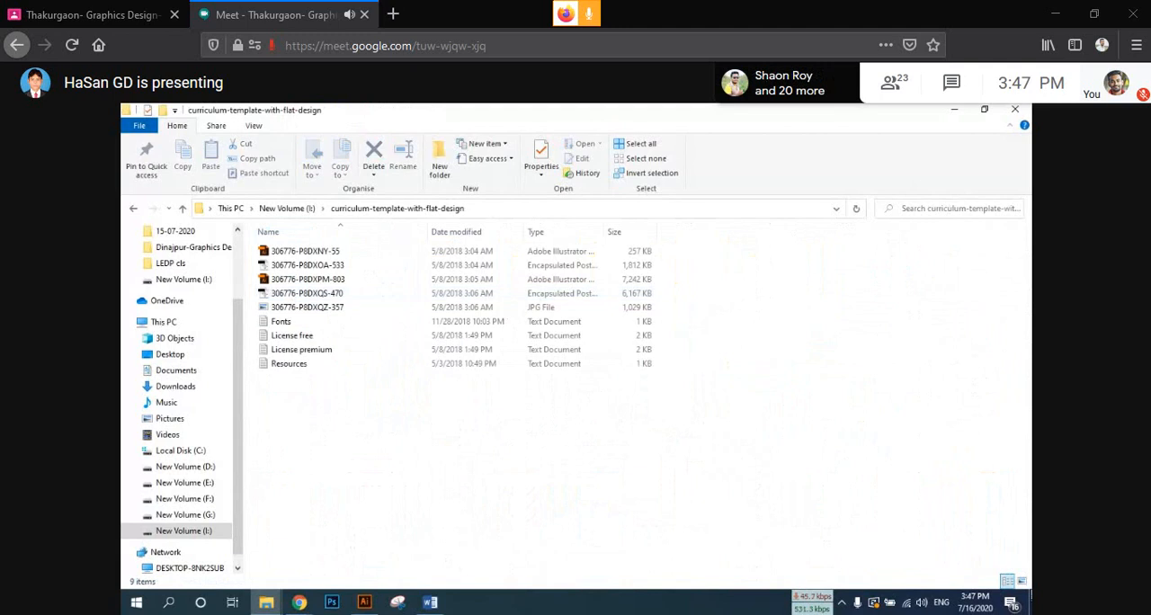
left_click(1020, 580)
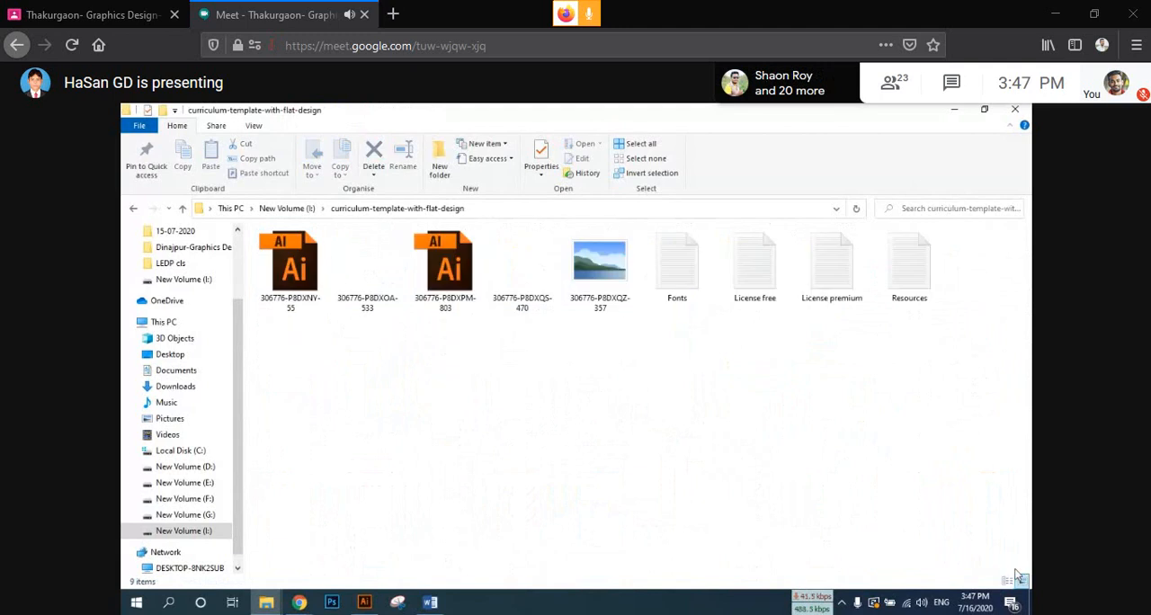
left_click(182, 208)
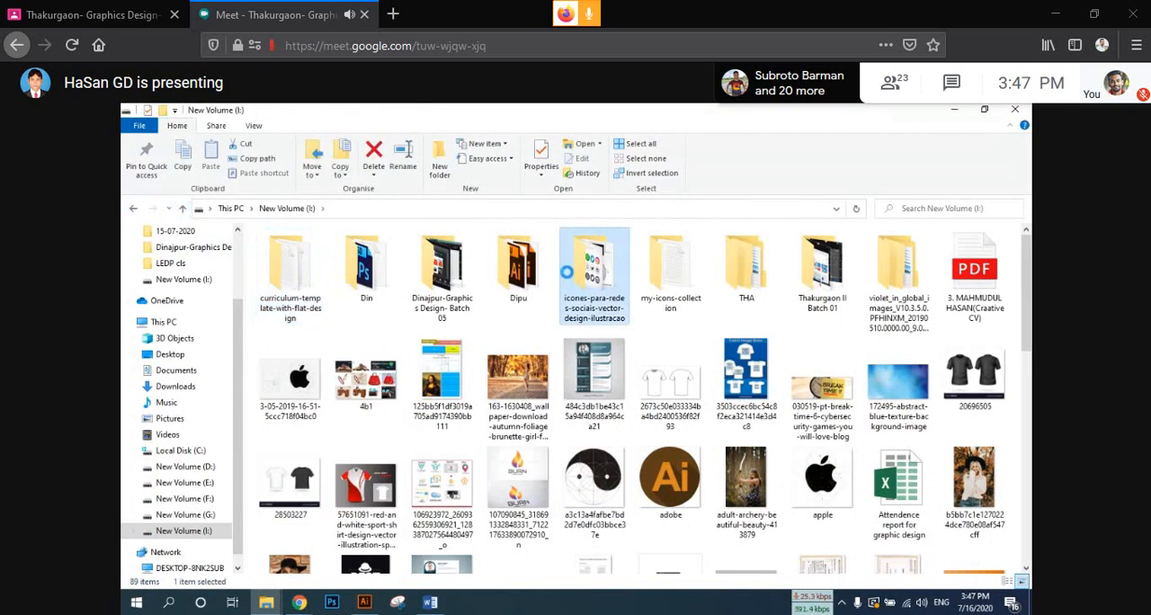
Step: Open the 13962 EPS icon file from the extracted icones-para-redes-sociais-vector-design-ilustracao folder in Illustrator
double_click(567, 285)
double_click(284, 251)
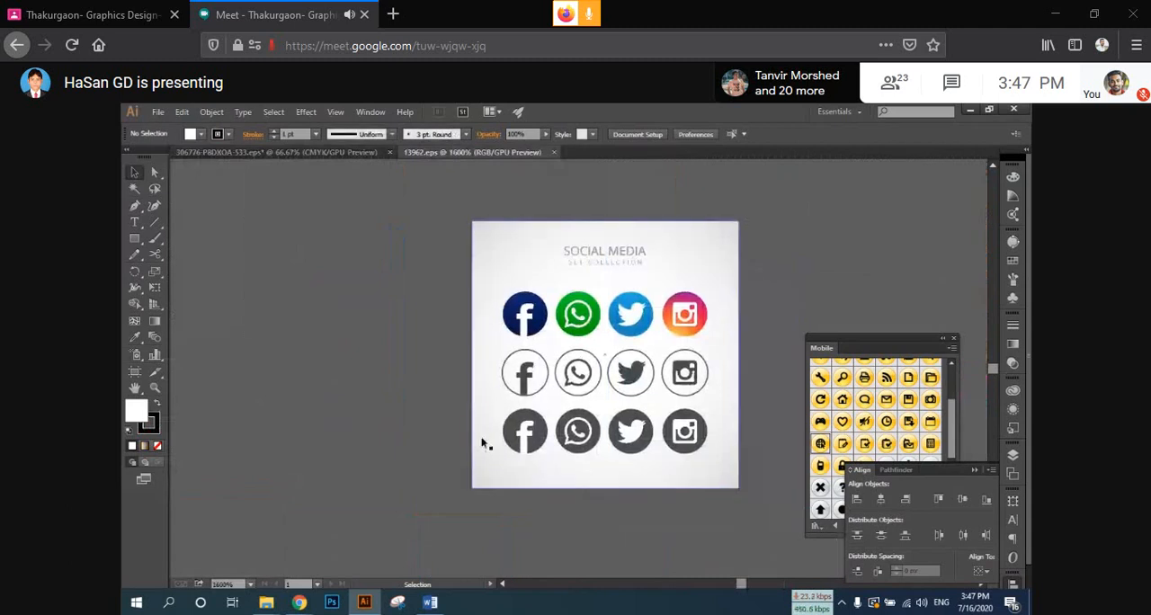
Step: Ungroup the social media artwork and remove its grey gradient background from behind the icons
left_click_drag(483, 442, 666, 448)
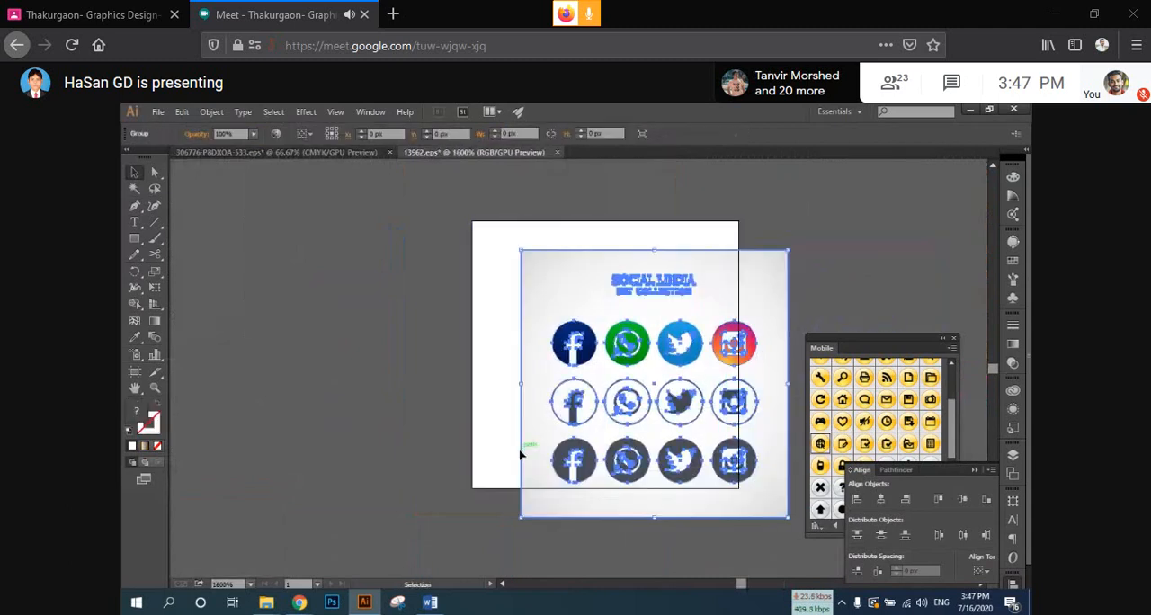
key("ctrl+z")
right_click(493, 427)
left_click(537, 501)
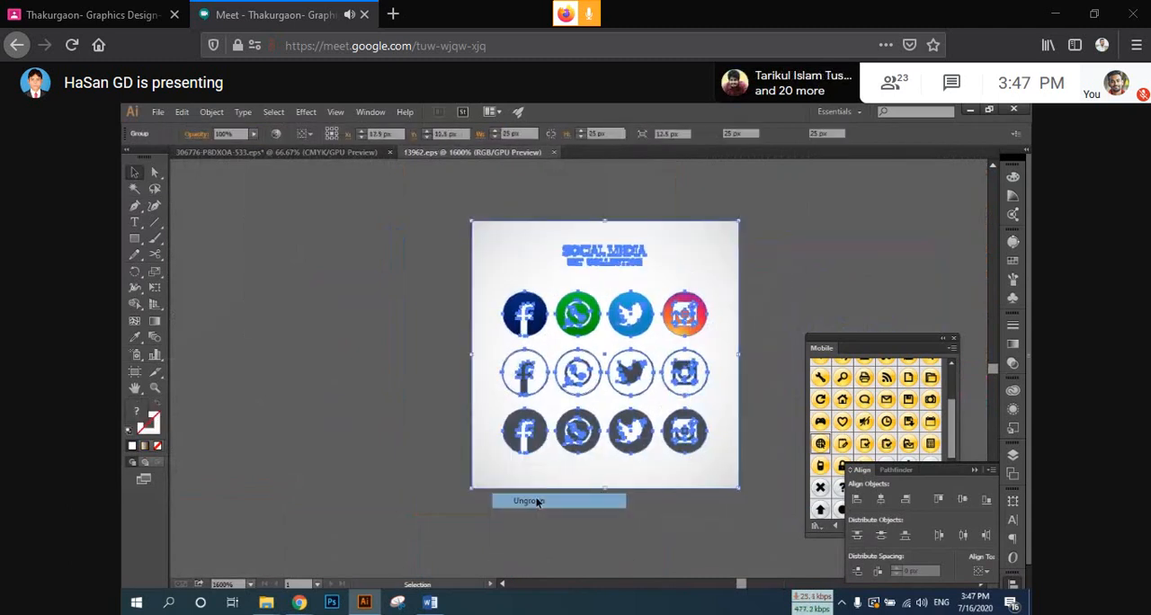
left_click_drag(449, 471, 586, 493)
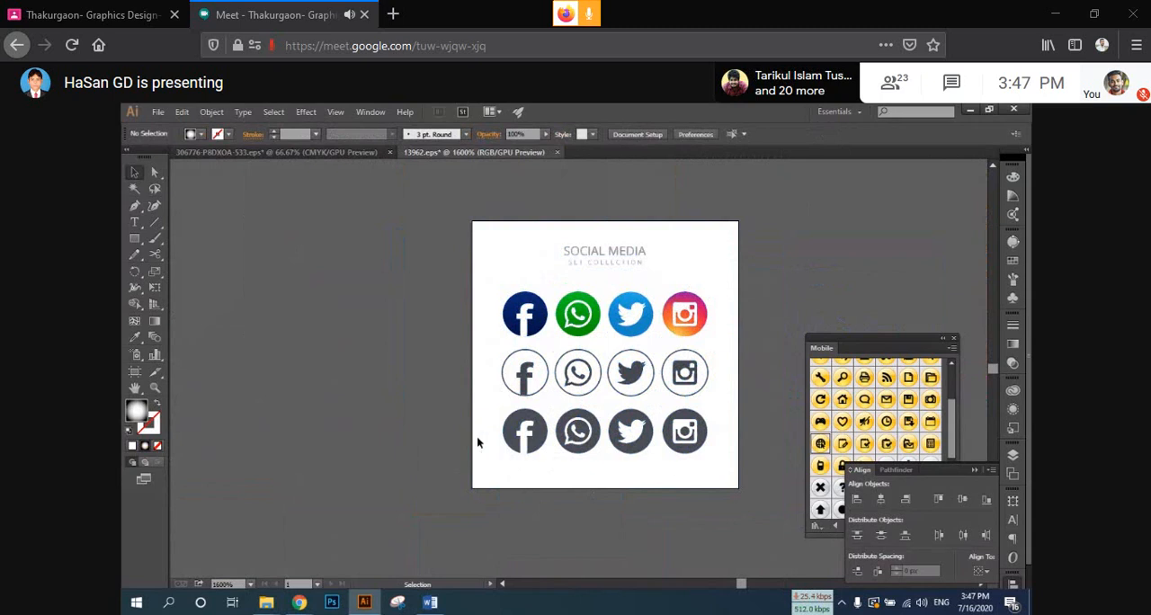
Step: Ungroup the set of twelve social media icons into smaller groups and deselect it
left_click_drag(478, 441, 627, 458)
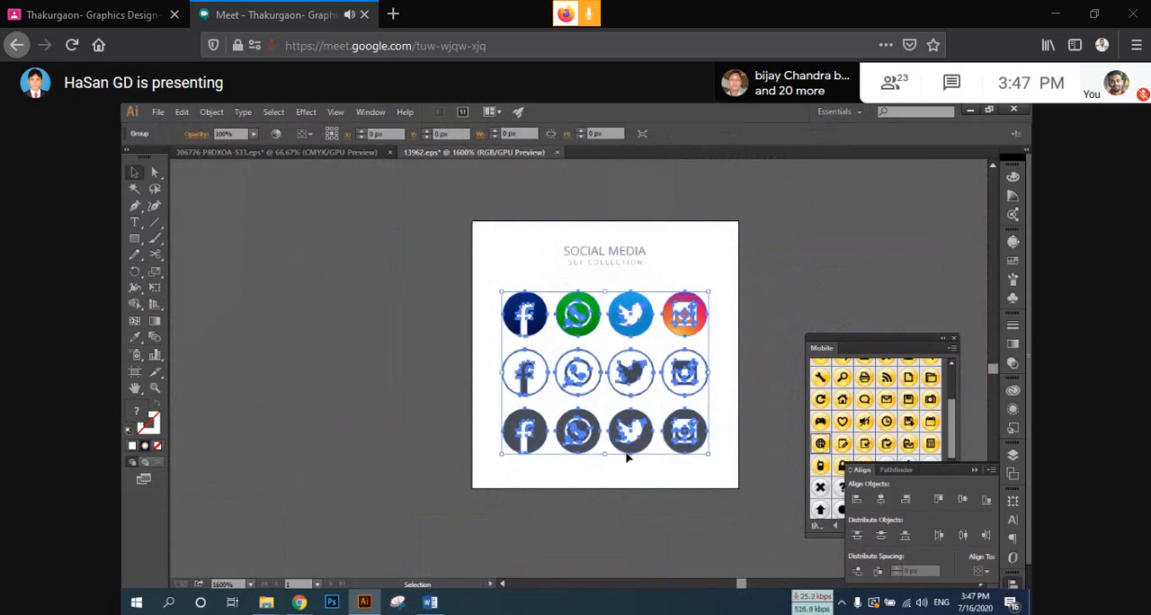
right_click(516, 426)
left_click(543, 509)
left_click(497, 432)
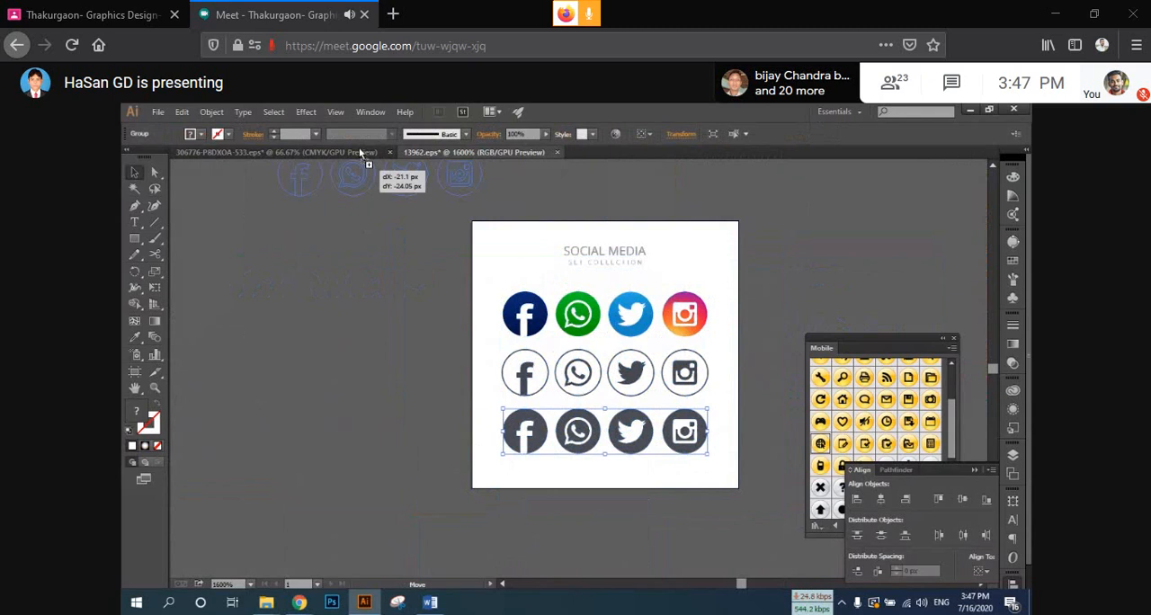
Step: Bring the row of four dark circular icons into the 306776-P8DXOA-533 resume document and enlarge it to nearly the sidebar's width
left_click(359, 153)
left_click_drag(359, 153, 479, 301)
scroll(559, 473, "up", 4)
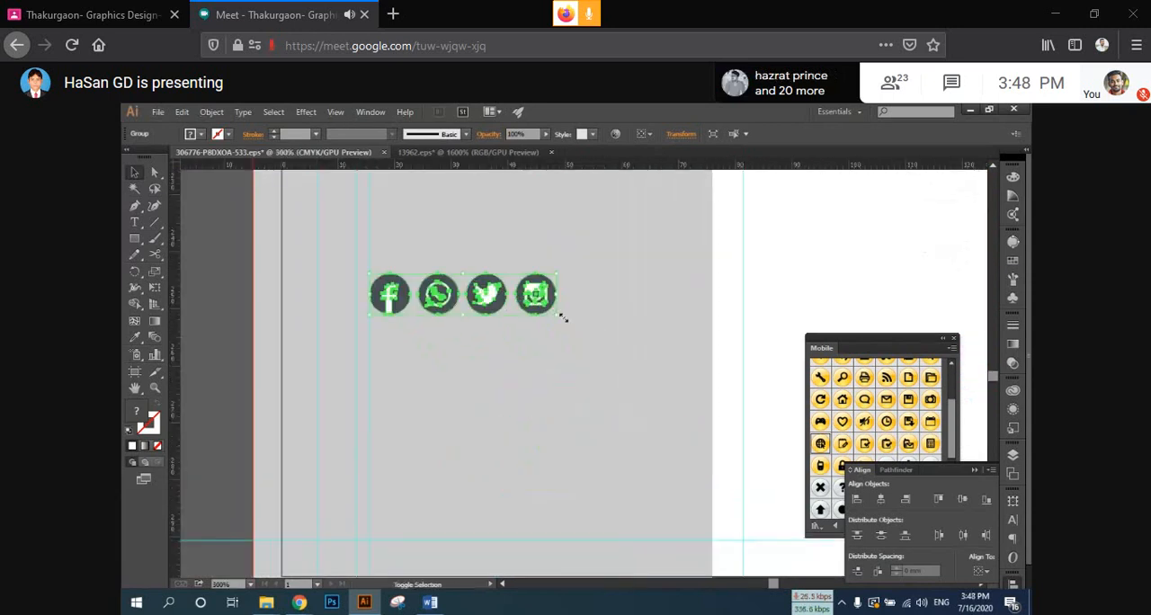
left_click_drag(562, 316, 703, 398)
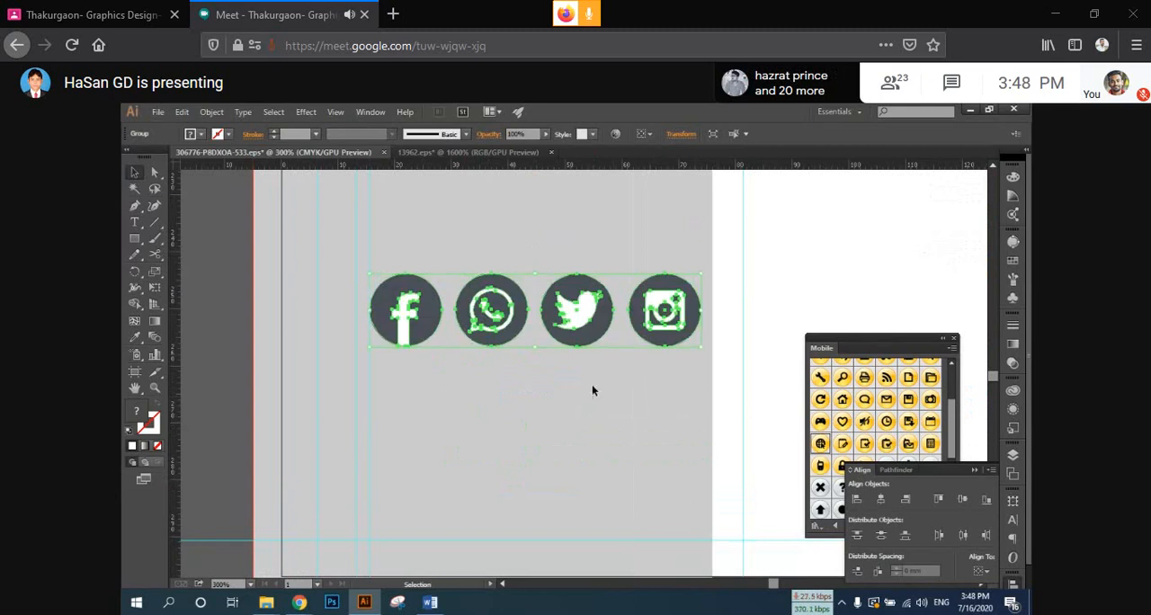
scroll(592, 390, "down", 2)
scroll(590, 390, "down", 1)
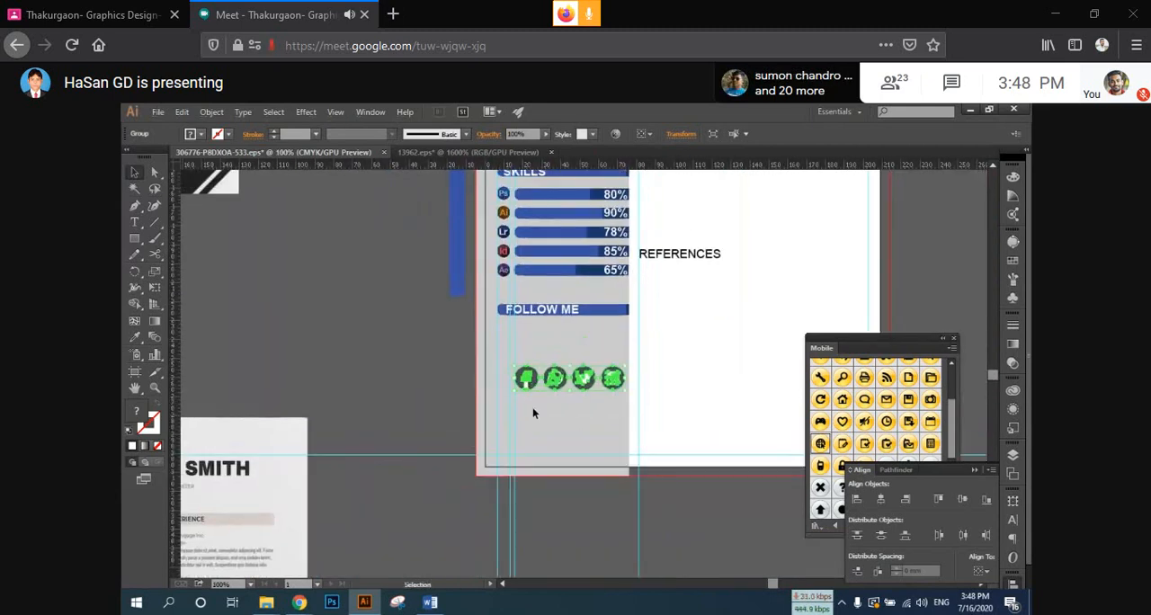
Step: Move the row of social media icons straight up to sit just below the FOLLOW ME header bar
left_click_drag(526, 411, 621, 376)
key("shift+Up")
key("shift+Up")
key("shift+Up")
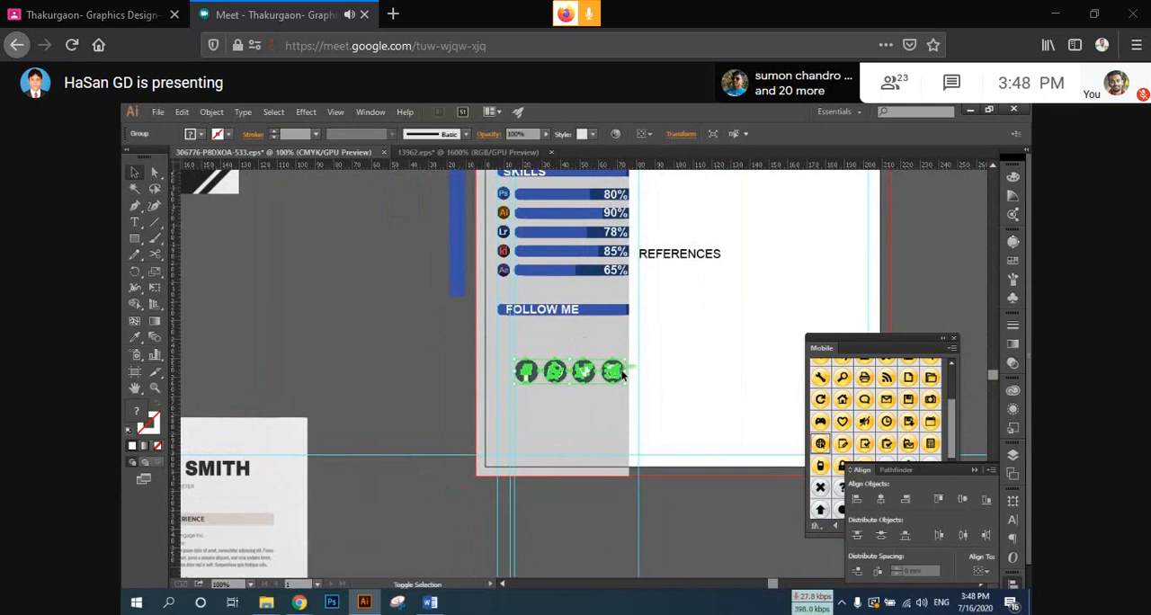
key("shift+Up")
key("shift+Up")
key("shift+Up")
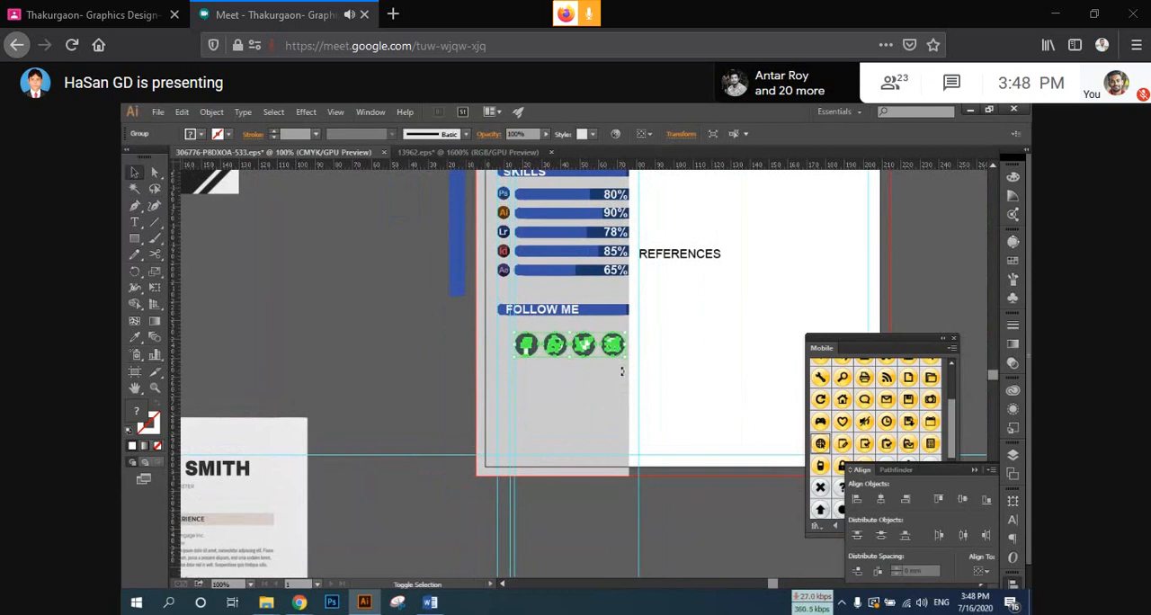
Step: Shift the FOLLOW ME header and its social media icons together slightly down the sidebar, and deselect them
left_click_drag(479, 378, 654, 299)
key("shift+Down")
key("shift+Down")
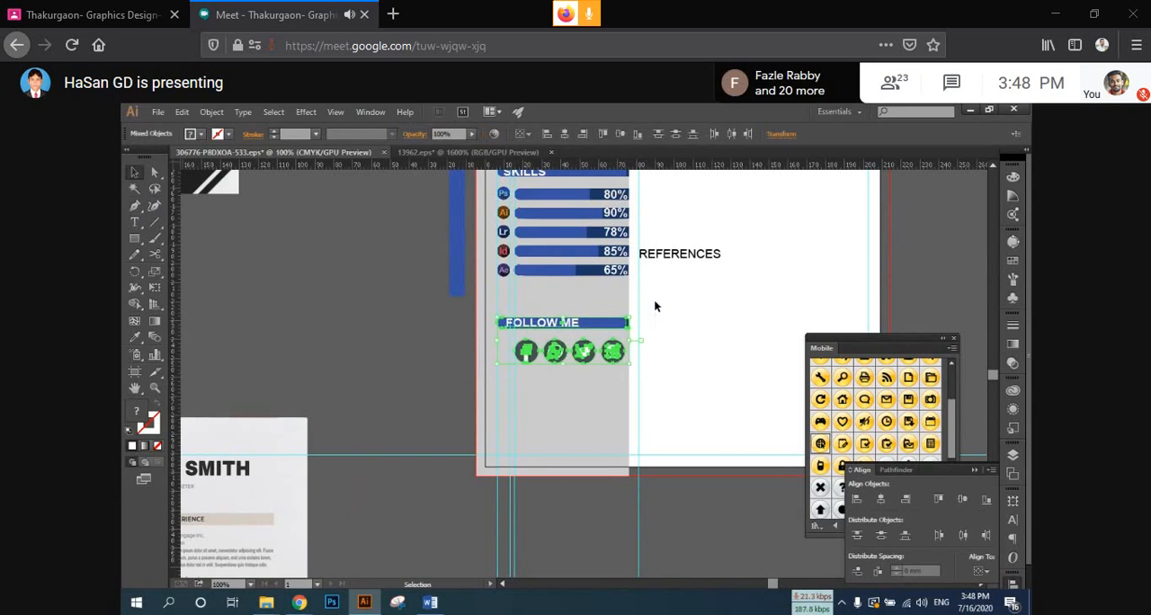
left_click(699, 338)
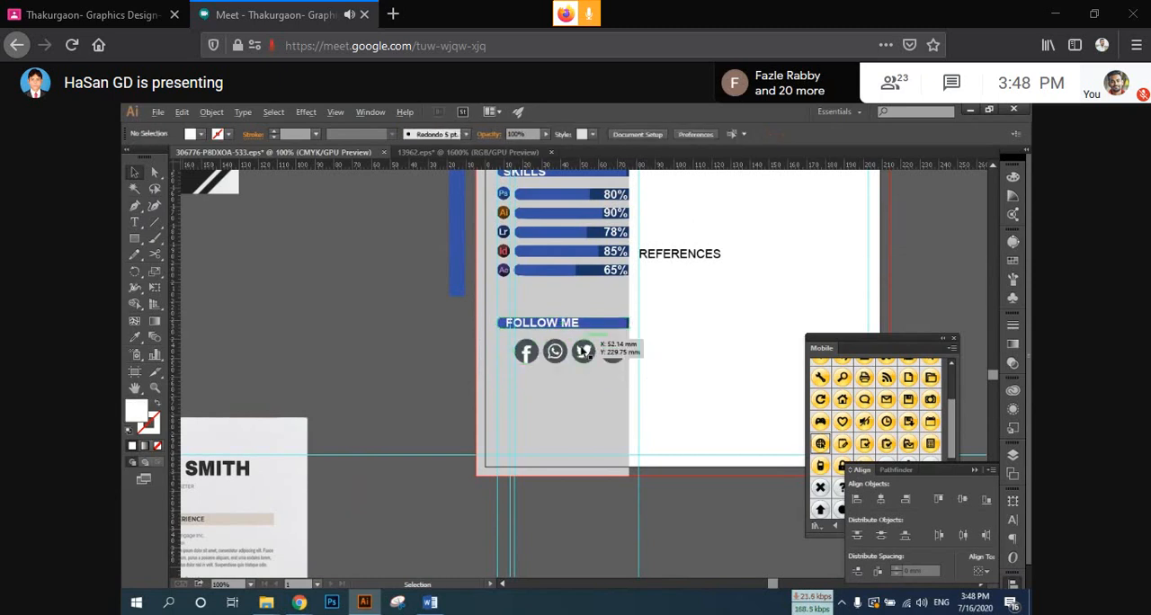
Step: Recolor the four social media icons' dark circles with the blue sampled from the vertical bar beside the artboard, and deselect them
scroll(584, 351, "up", 1)
left_click_drag(551, 360, 531, 391)
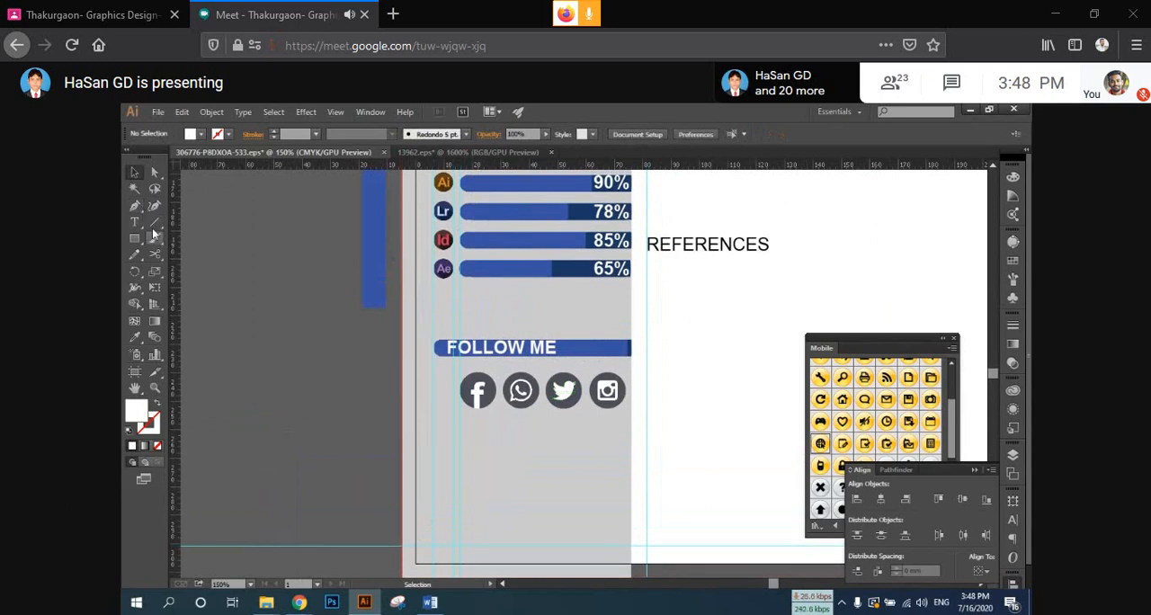
key("i")
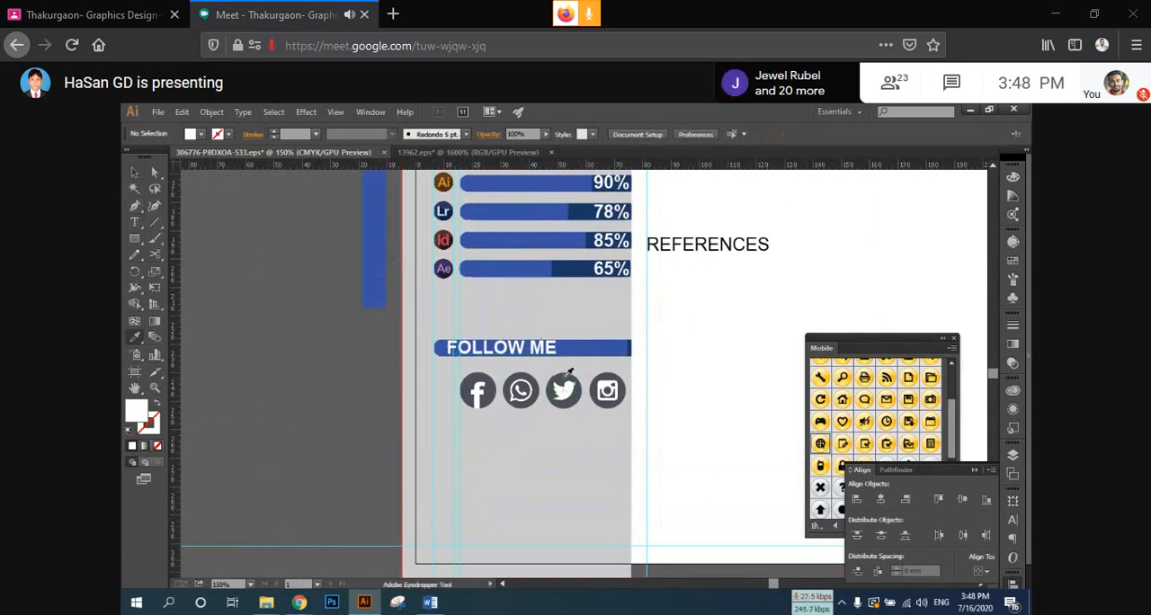
left_click(154, 171)
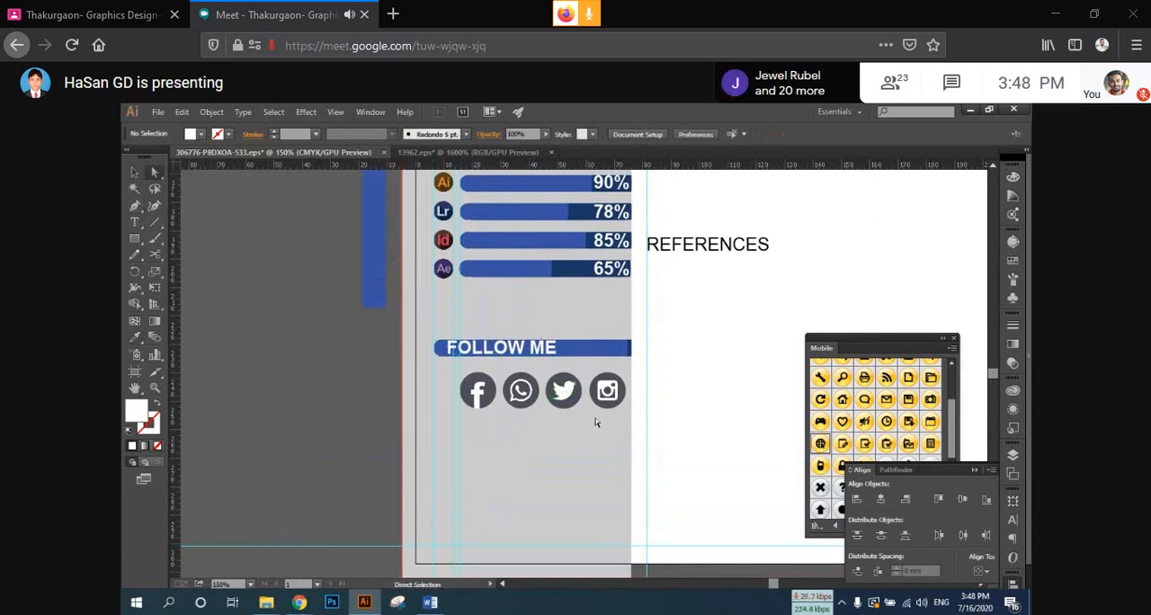
left_click(494, 396)
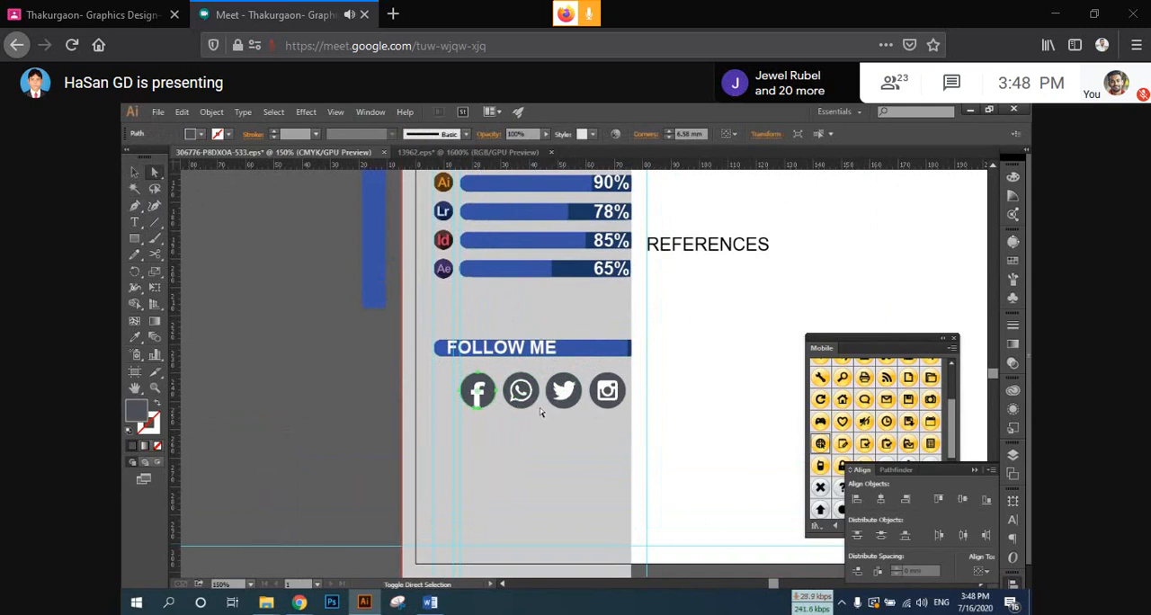
left_click(534, 401, "shift")
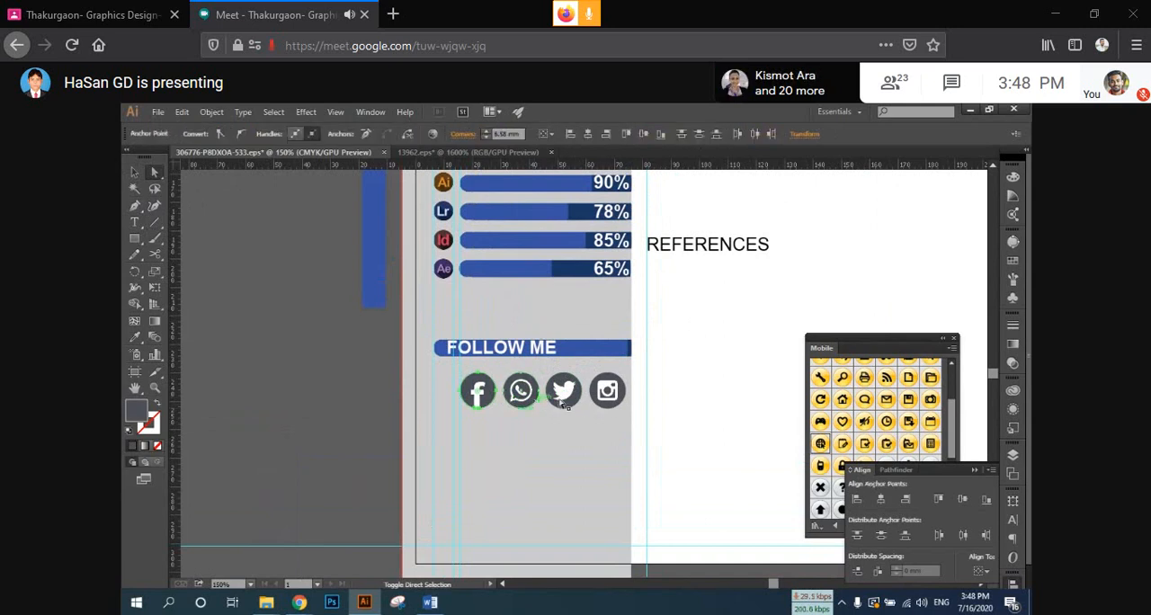
left_click(575, 401, "shift")
left_click(626, 395, "shift")
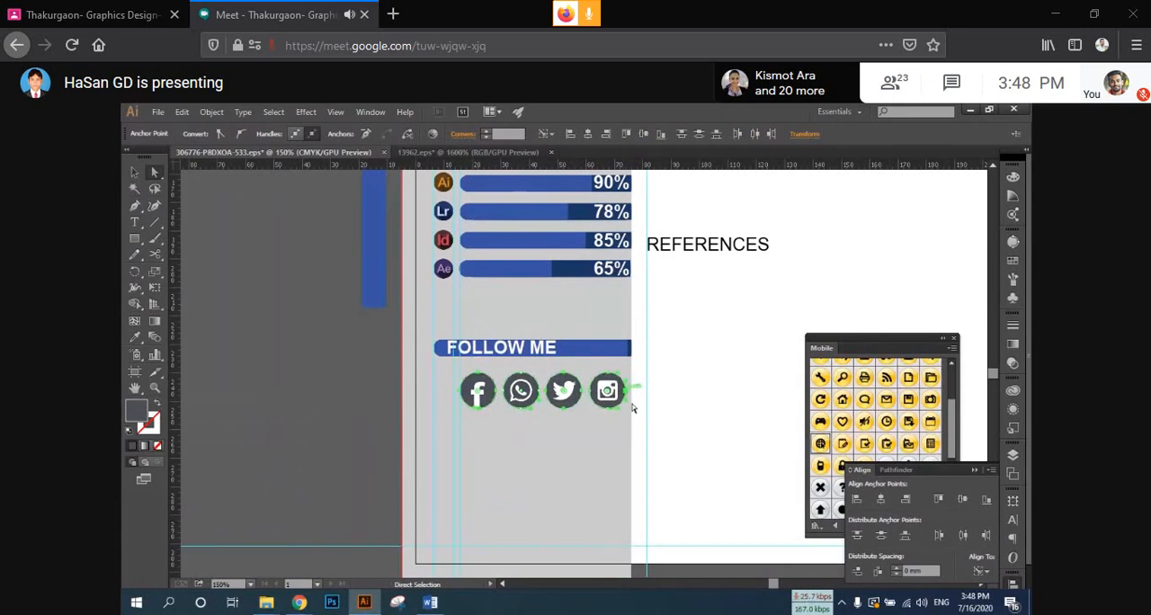
key("i")
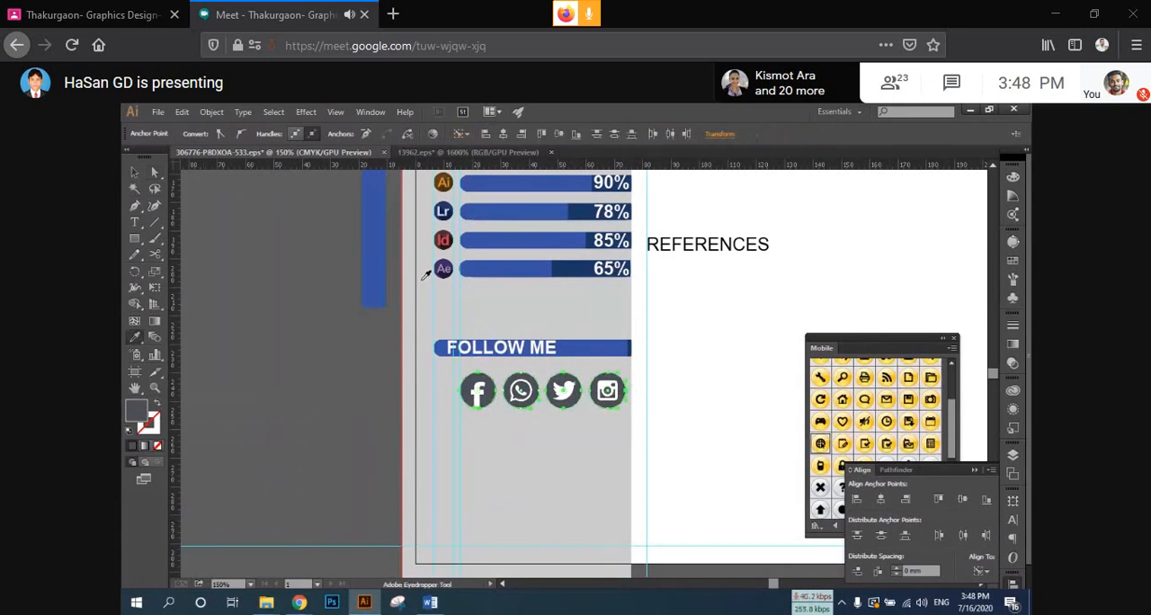
left_click(373, 258)
left_click(137, 173)
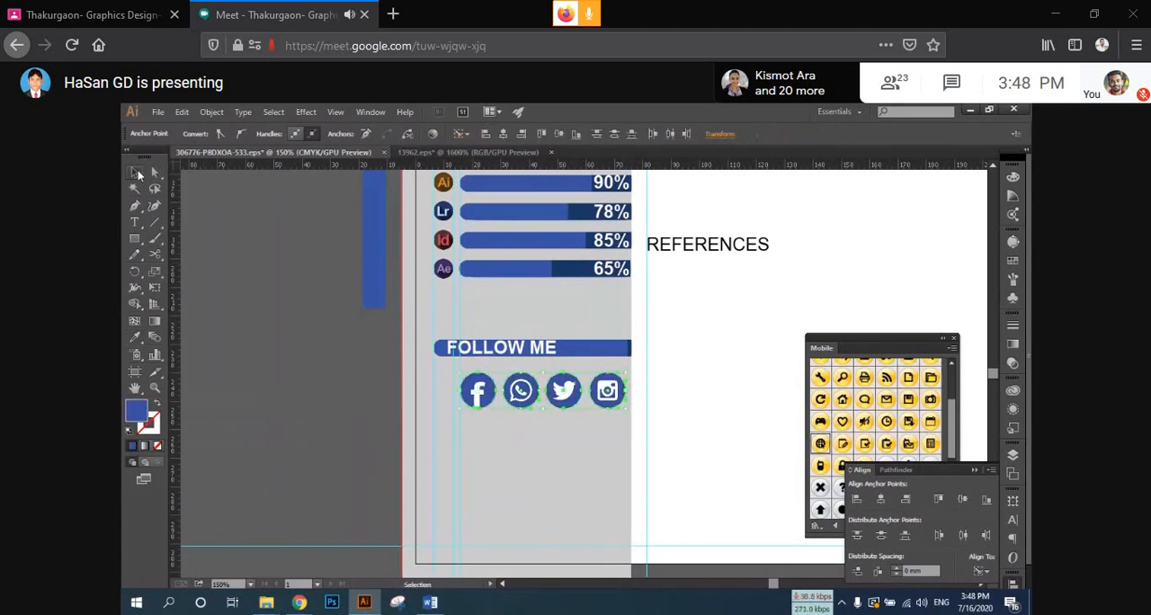
left_click(278, 327)
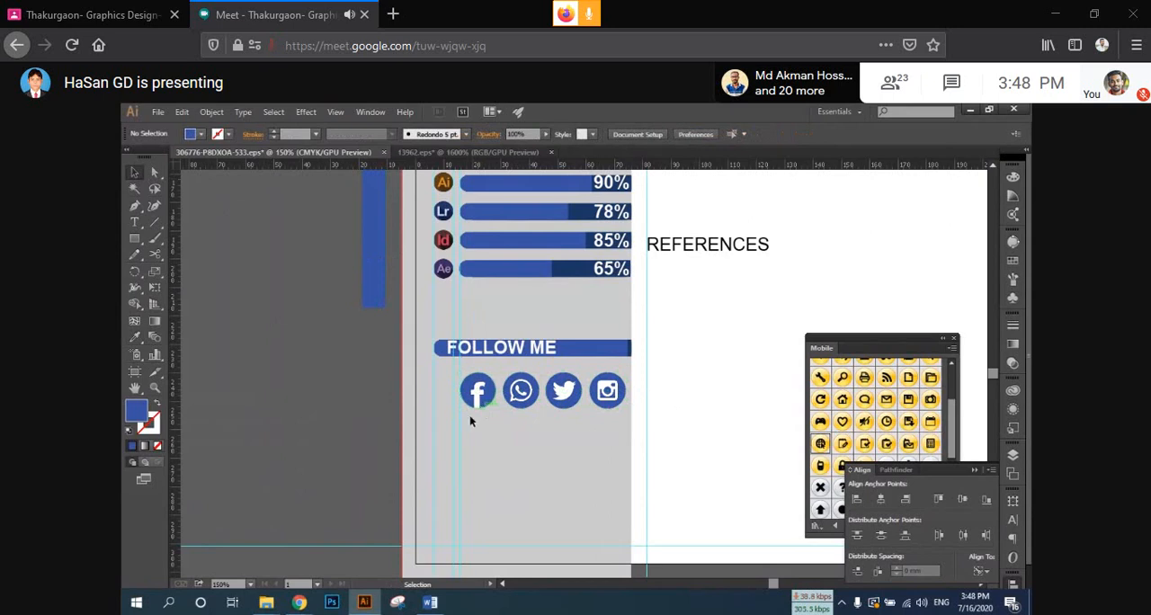
Step: Move the social media icons left and slightly down, aligning the row's left edge with the FOLLOW ME bar, and deselect them
scroll(650, 404, "up", 1)
scroll(607, 418, "up", 1)
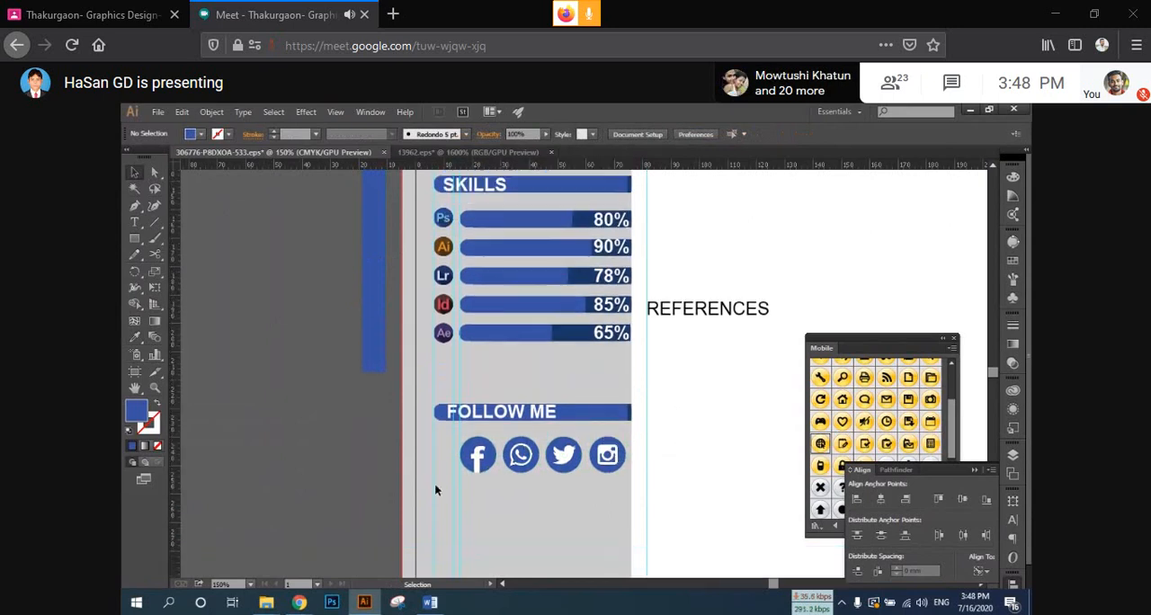
left_click_drag(618, 458, 591, 468)
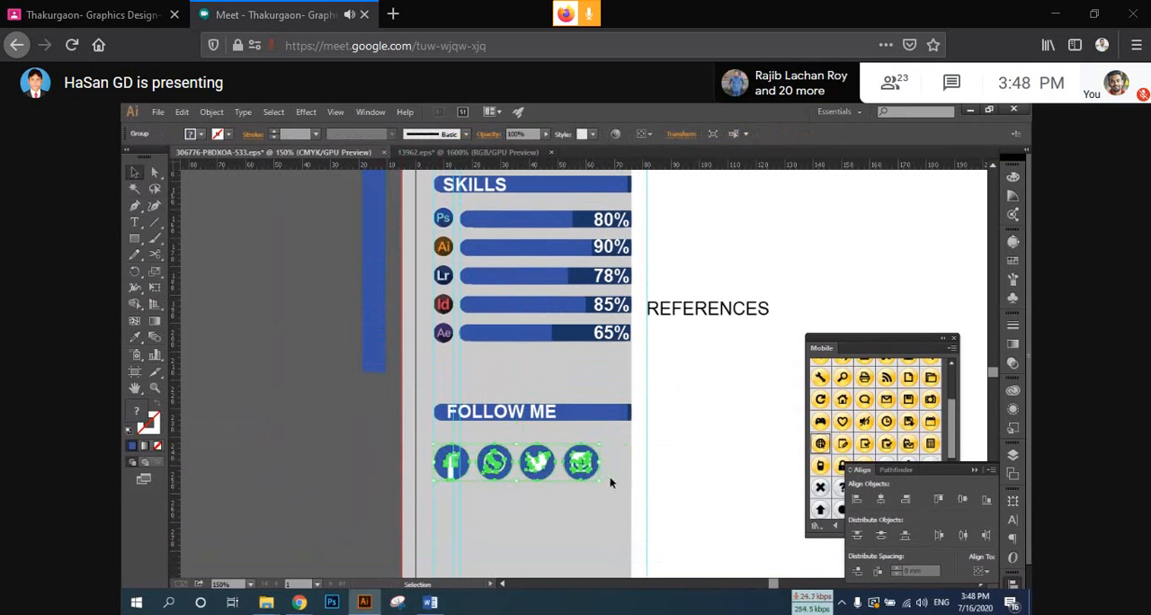
left_click(660, 443)
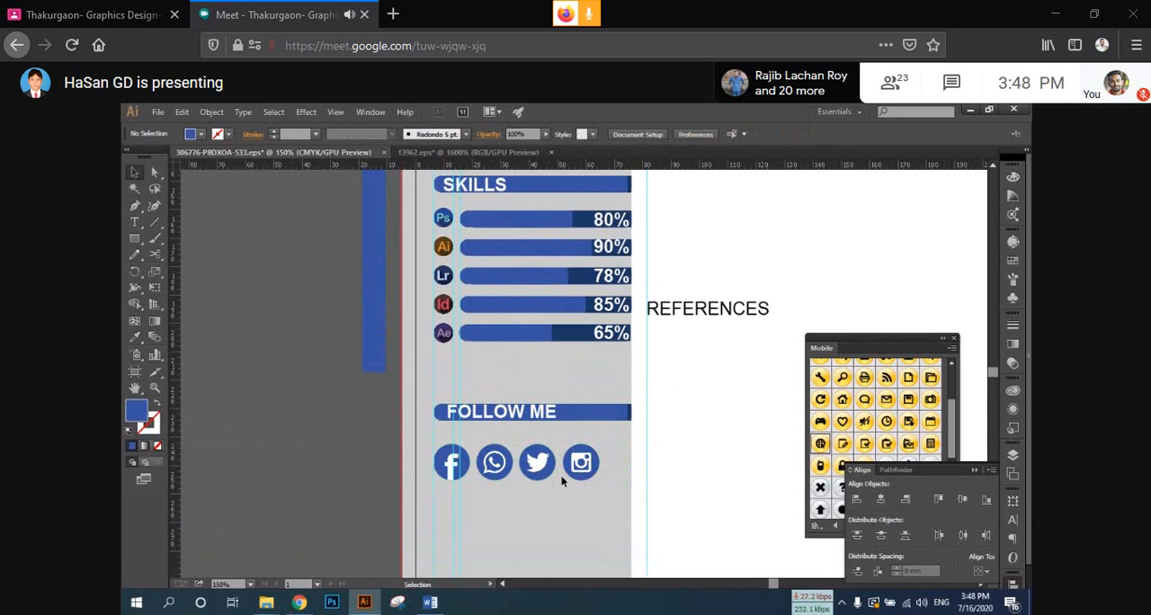
Step: Isolate the social media icon group and move the Instagram icon close to the sidebar's right edge
left_click_drag(590, 468, 436, 490)
key("ctrl+z")
left_click(593, 498)
key("ctrl+z")
double_click(596, 471)
Step: Try to distribute the loose circles and glyphs of the icons with equal horizontal spacing
left_click(878, 574)
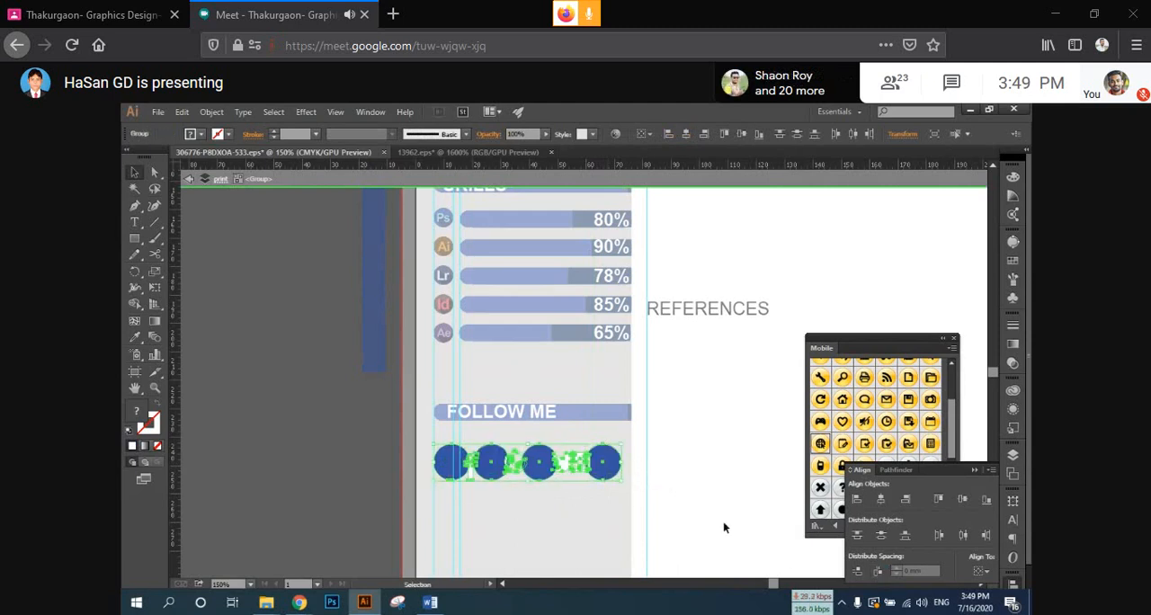
key("ctrl+z")
key("ctrl+g")
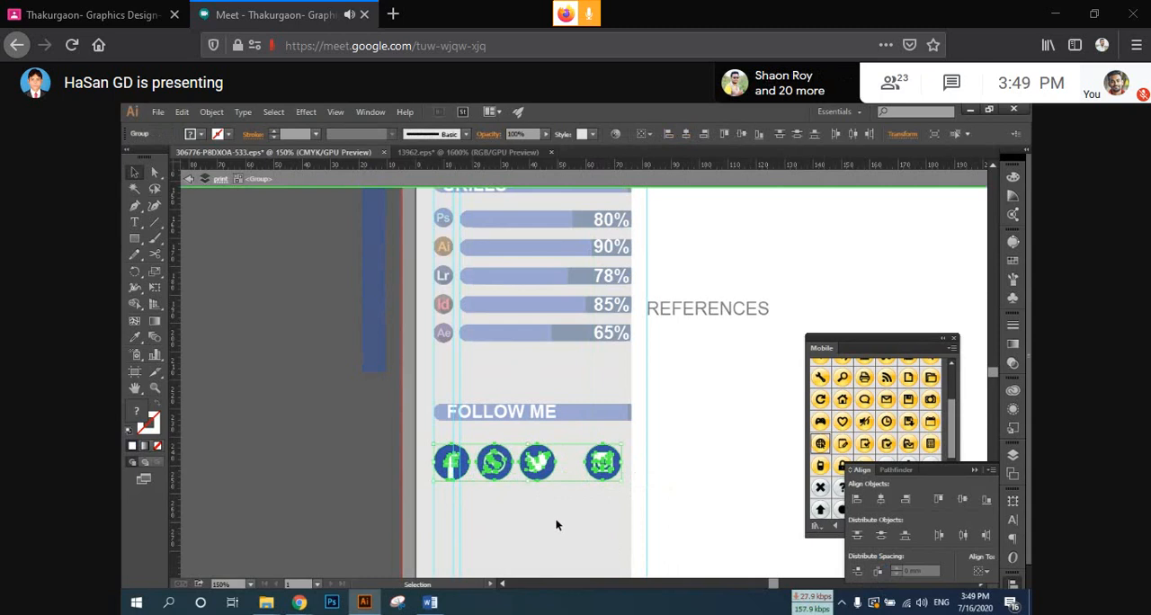
left_click(555, 525)
Step: Group each icon's circle with its glyph separately for Twitter, Instagram, WhatsApp and Facebook
left_click(536, 462)
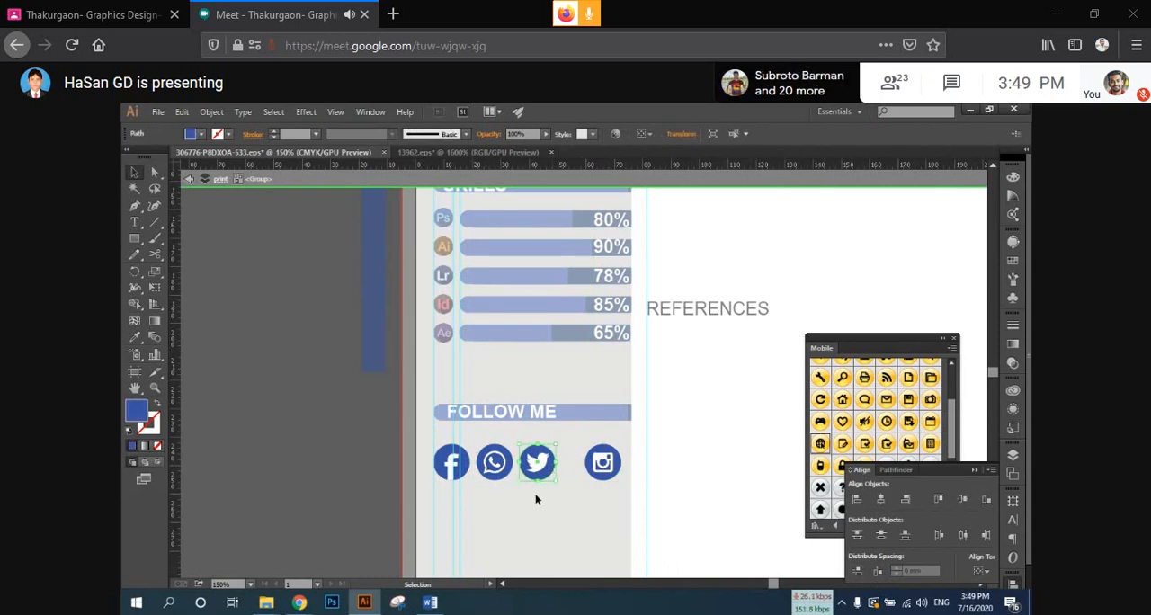
left_click_drag(536, 499, 558, 454)
key("ctrl+g")
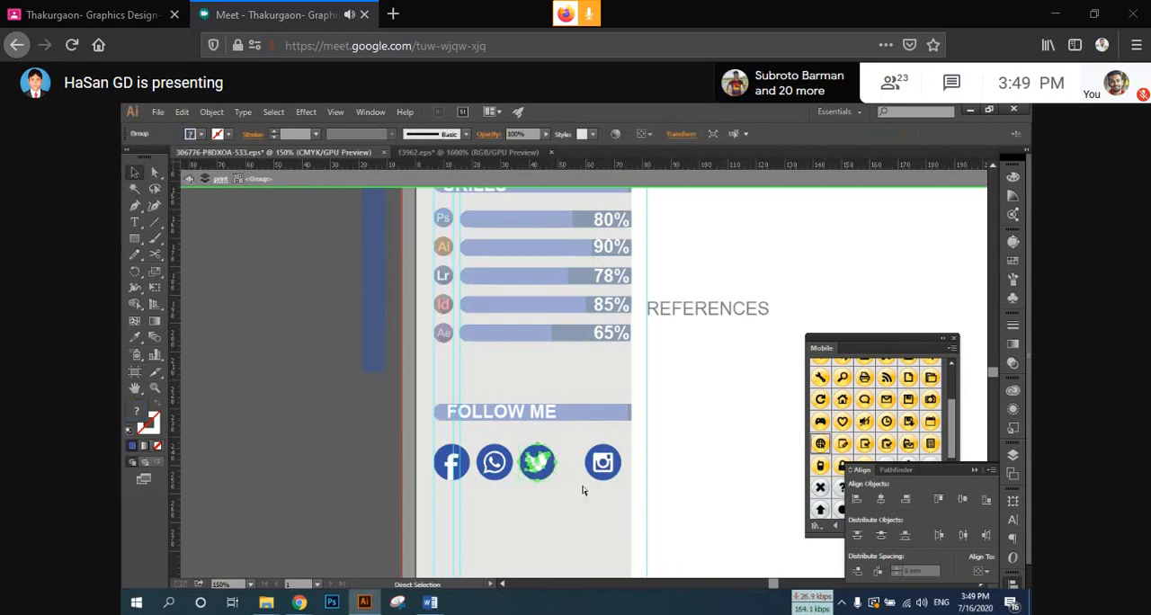
left_click_drag(590, 502, 626, 448)
key("a")
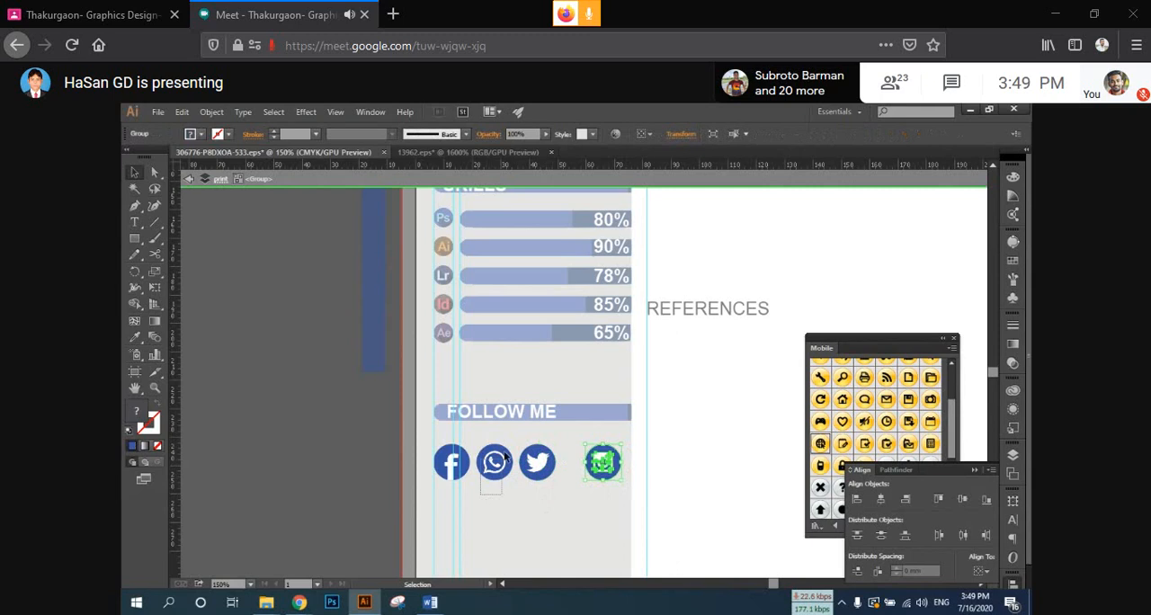
left_click(508, 457)
key("v")
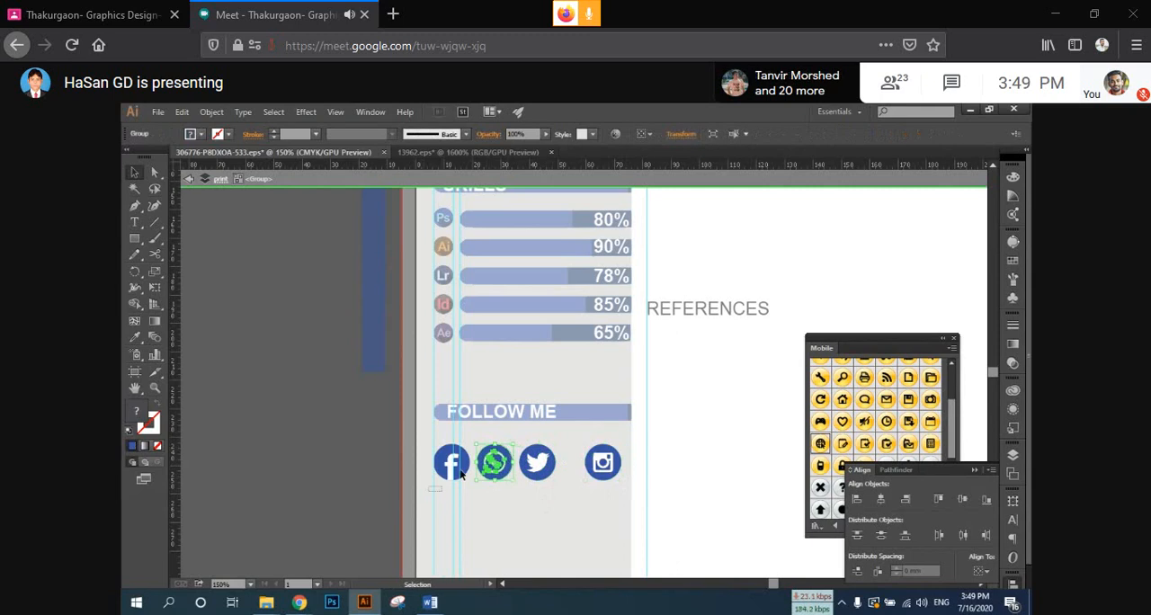
left_click_drag(428, 491, 468, 460)
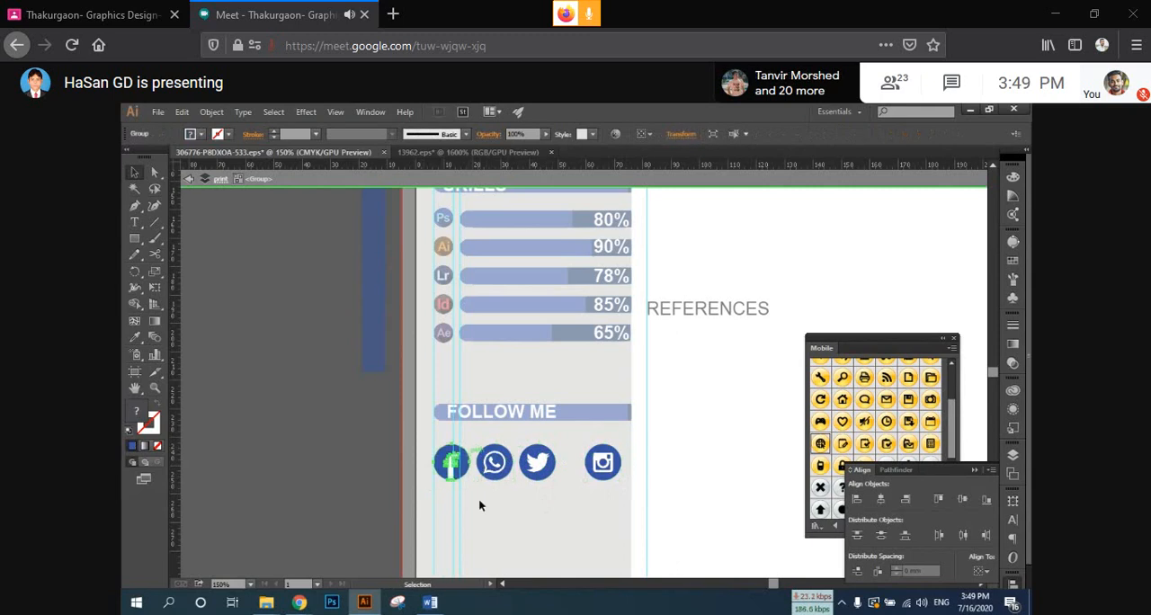
Step: Distribute the four icons with equal horizontal spacing, deselect them and leave isolation mode
left_click_drag(418, 510, 624, 445)
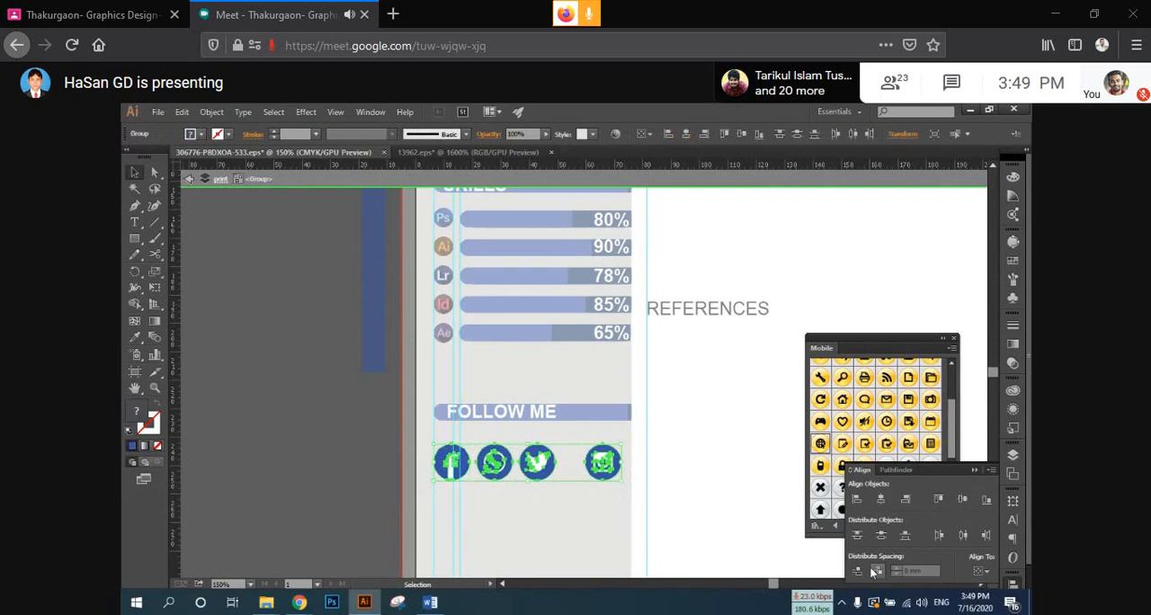
left_click(877, 570)
left_click(685, 414)
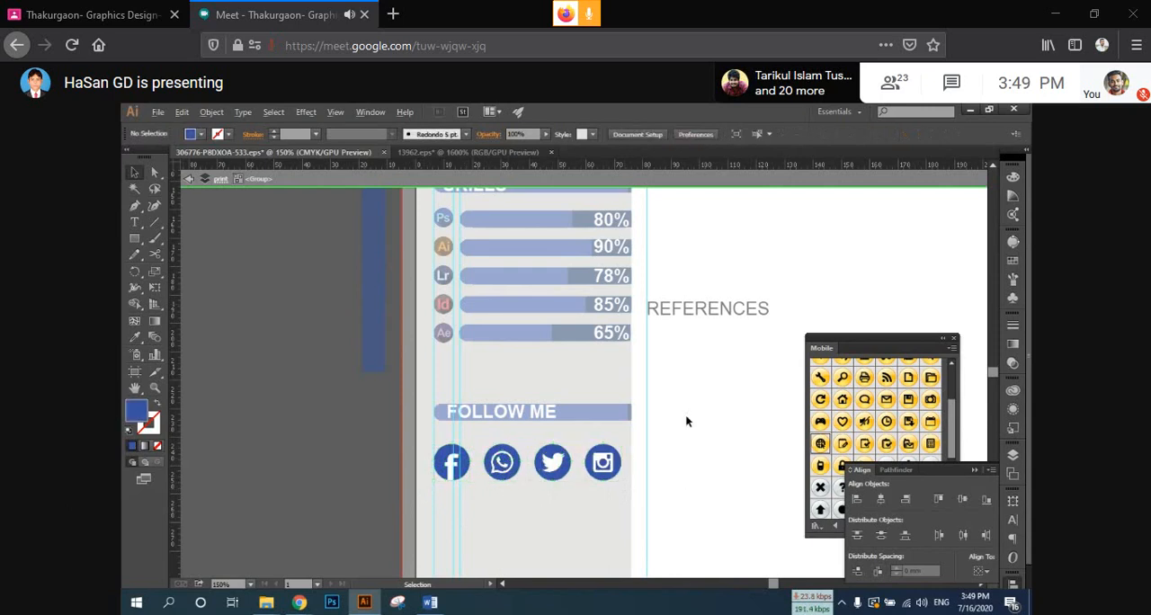
scroll(685, 414, "down", 1)
scroll(685, 422, "down", 3)
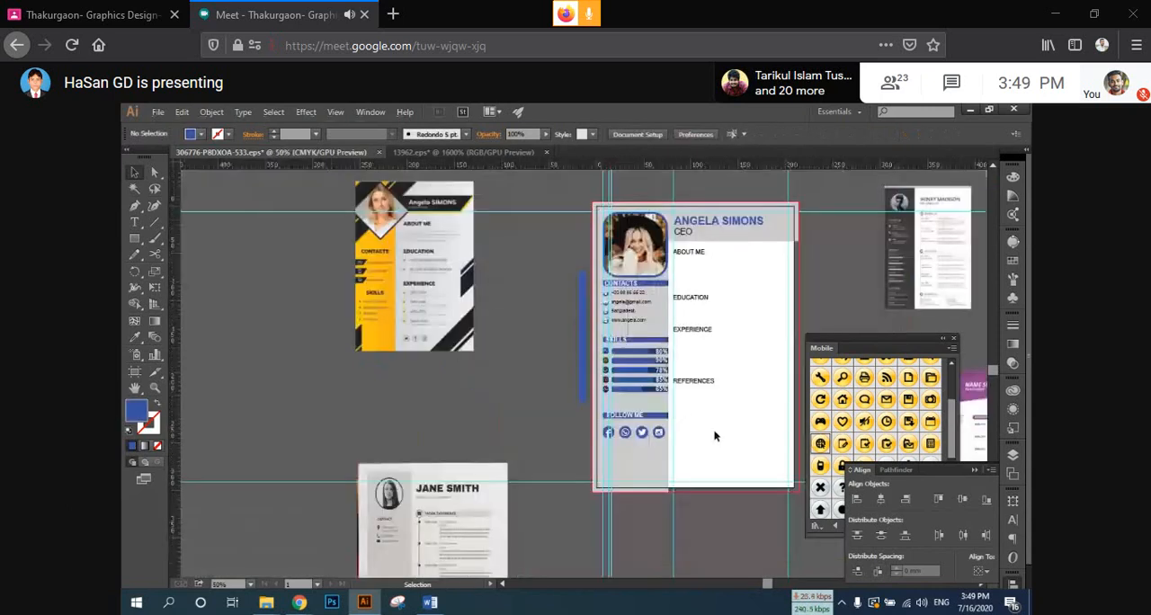
left_click_drag(715, 436, 605, 436)
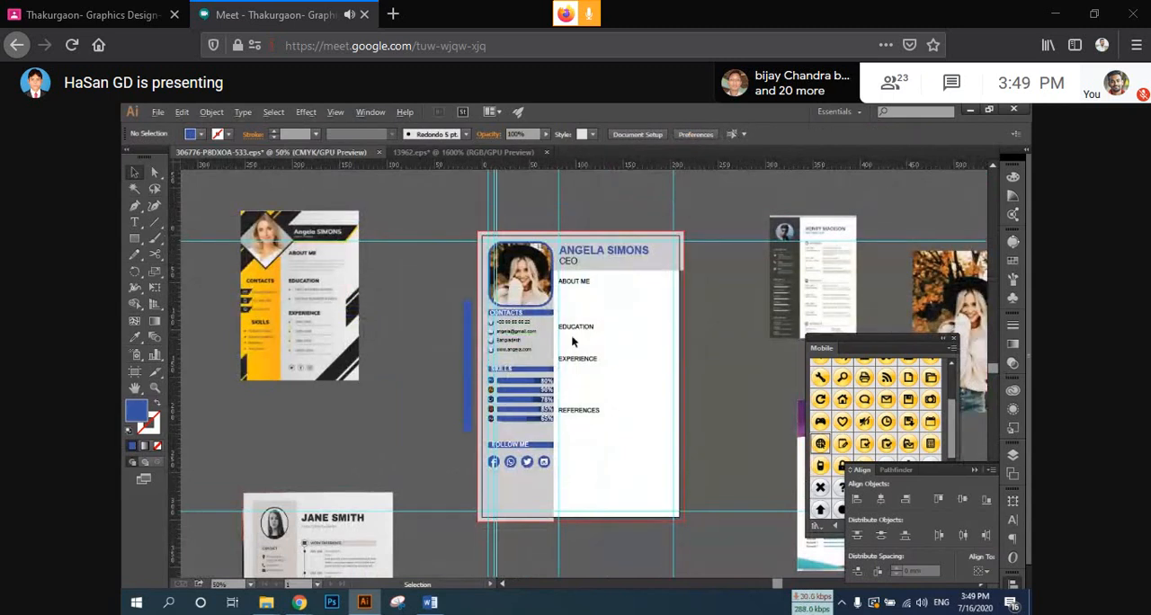
scroll(571, 338, "up", 1)
scroll(573, 338, "up", 1)
left_click_drag(501, 328, 662, 283)
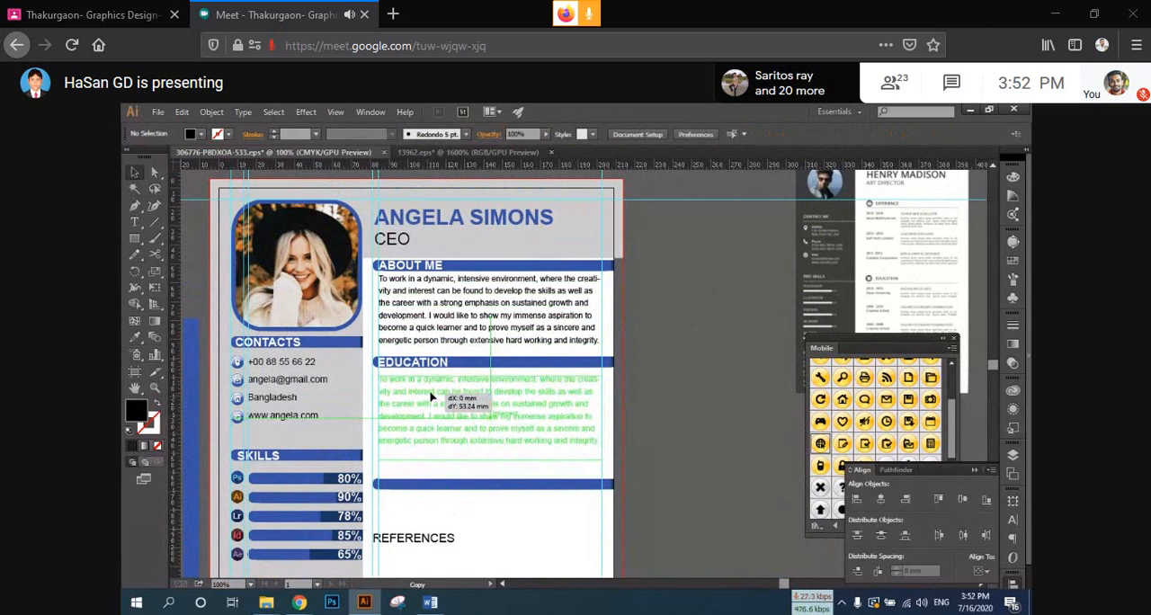
Step: Extend the text frame under EDUCATION downward to just above the empty blue header bar
scroll(423, 395, "down", 1)
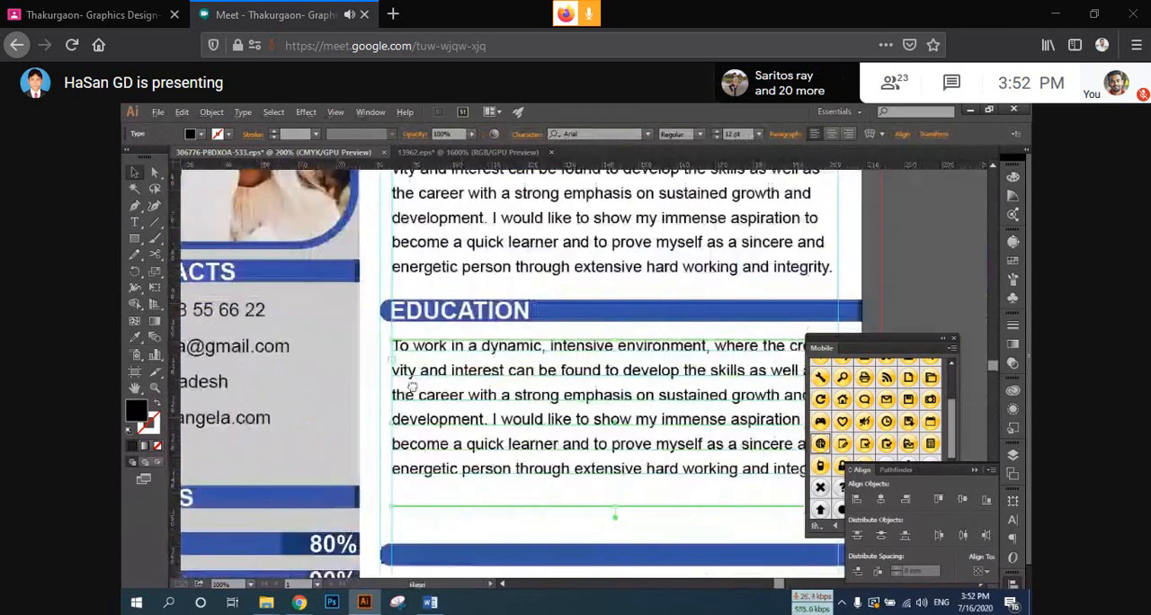
left_click_drag(443, 388, 347, 351)
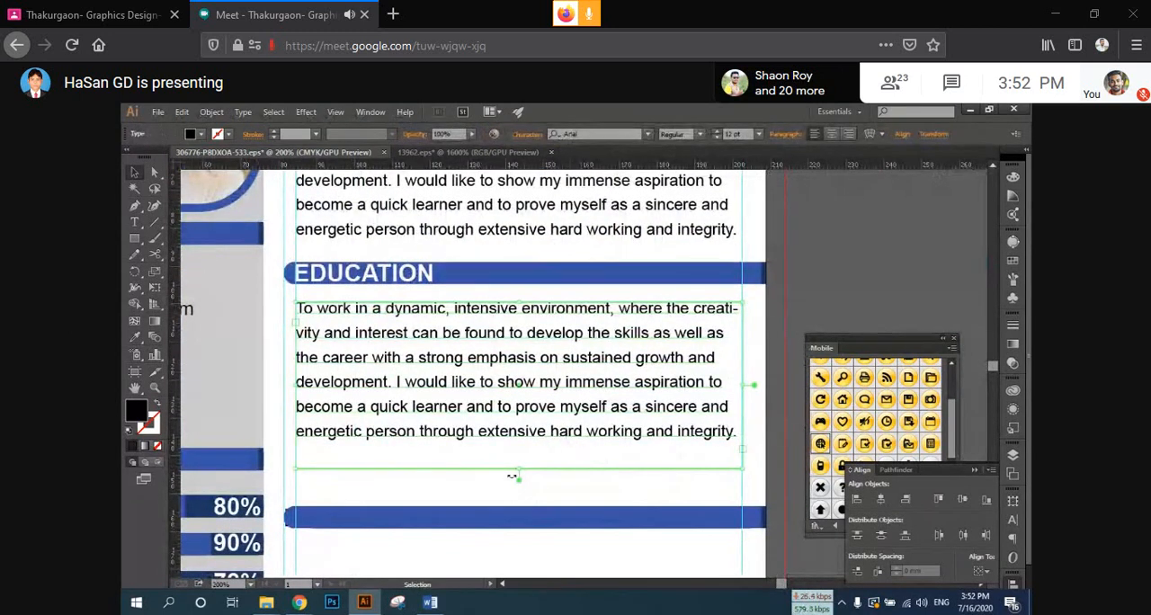
left_click_drag(523, 472, 529, 506)
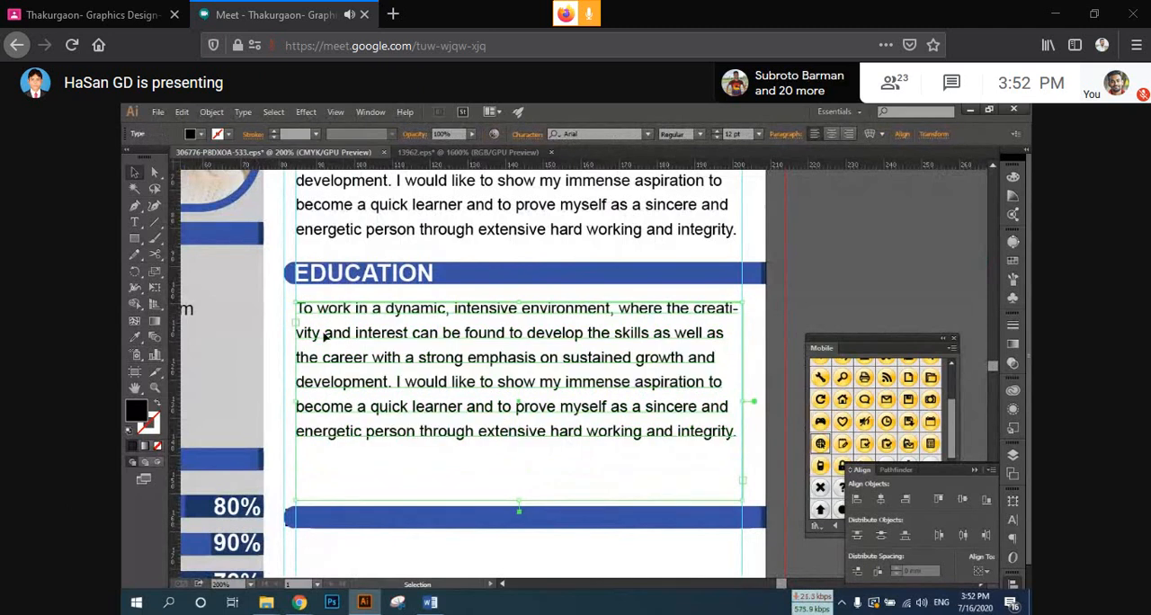
Step: Break the EDUCATION text into three paragraphs, starting new lines at "can be found" and "sustained growth"
double_click(414, 335)
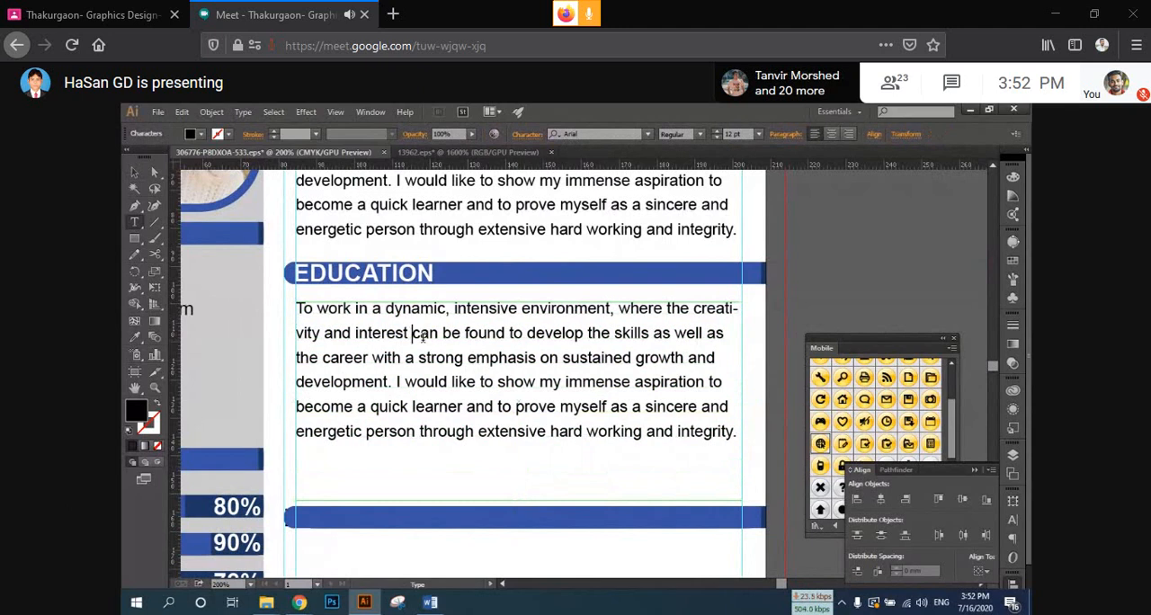
key("Return")
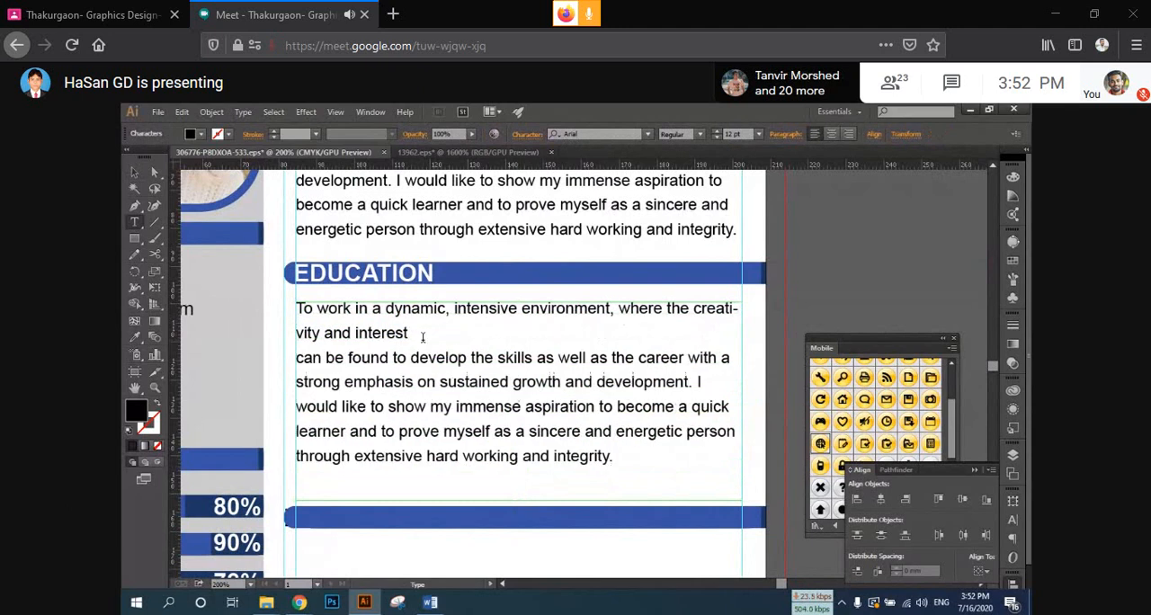
left_click(441, 381)
key("Return")
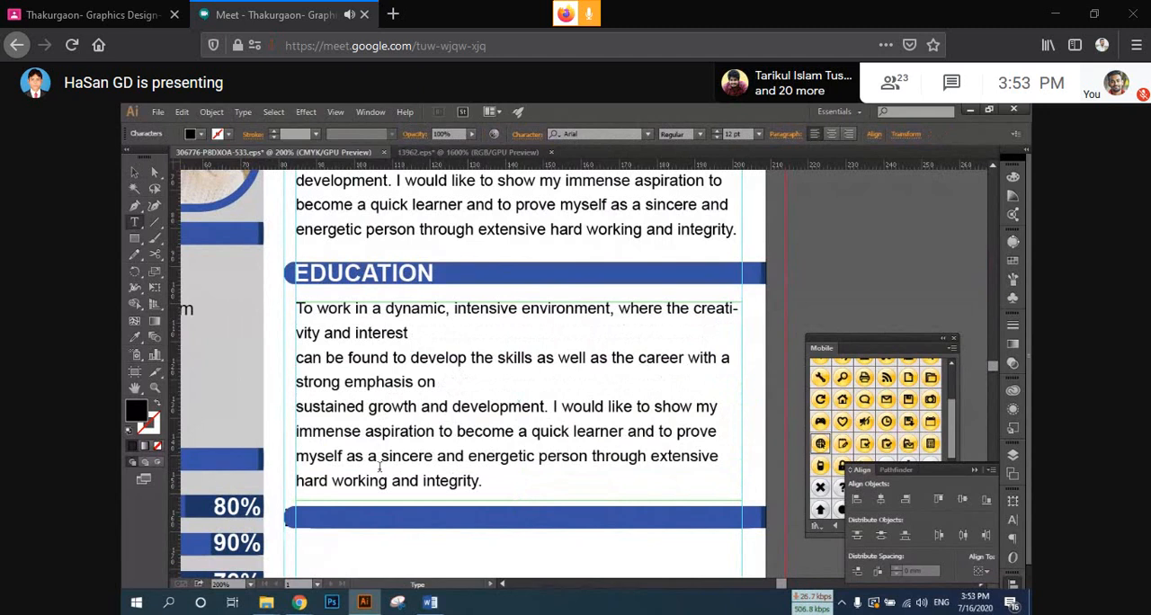
Step: Remove the EDUCATION text from "myself as a" onward and "rner and t" from its last line, and separate the three paragraphs with blank lines
left_click_drag(483, 481, 300, 457)
type("\\")
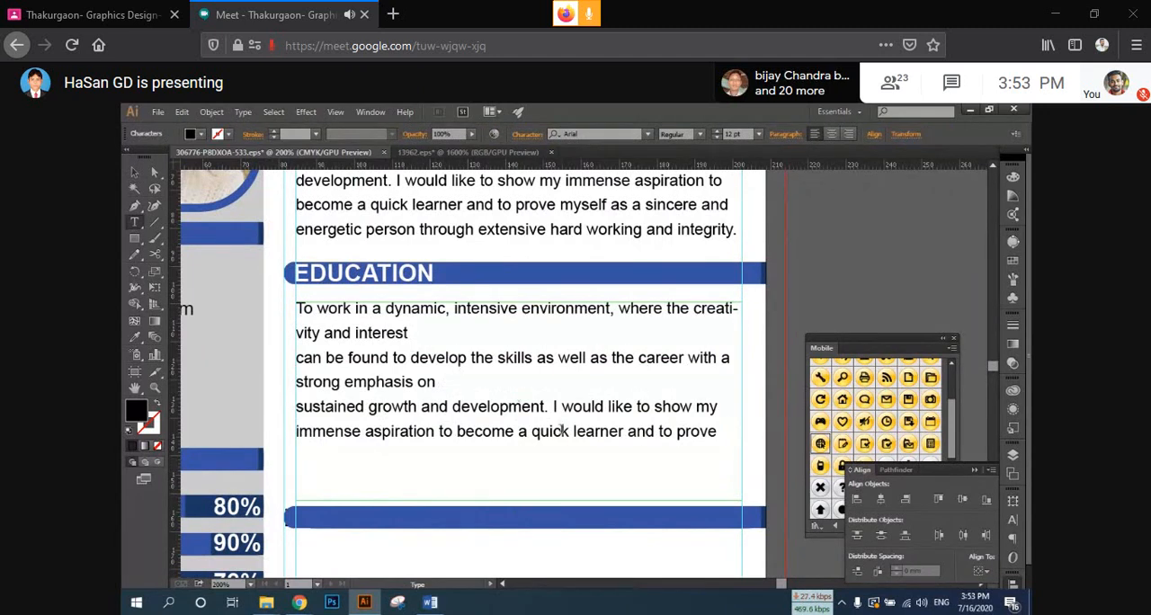
left_click(411, 334)
key("Return")
left_click(438, 406)
key("Return")
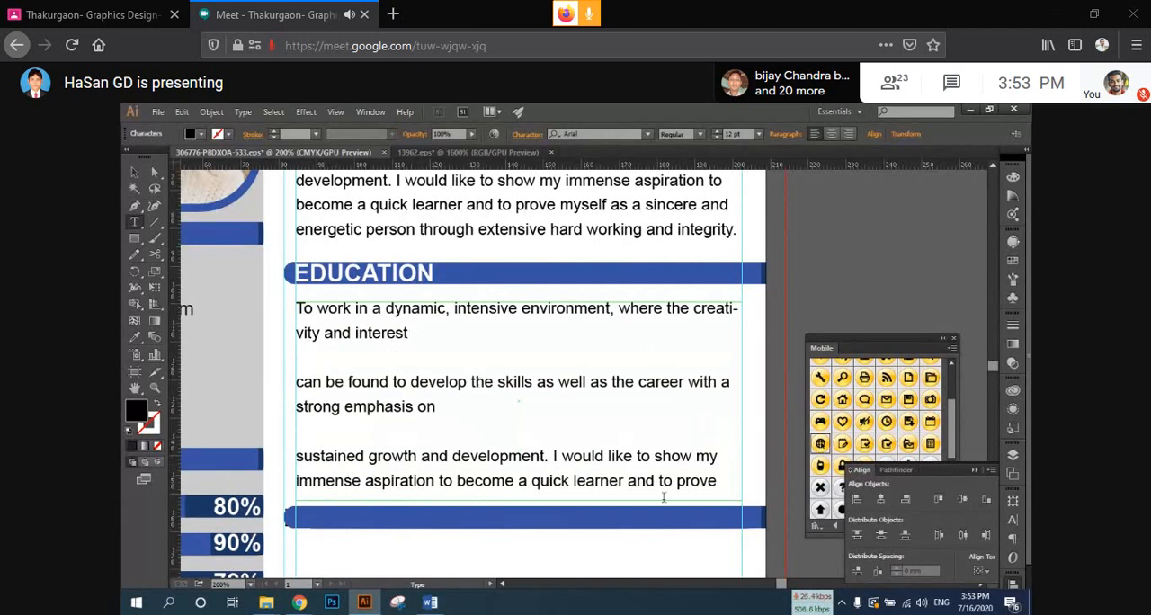
left_click_drag(662, 481, 595, 481)
key("BackSpace")
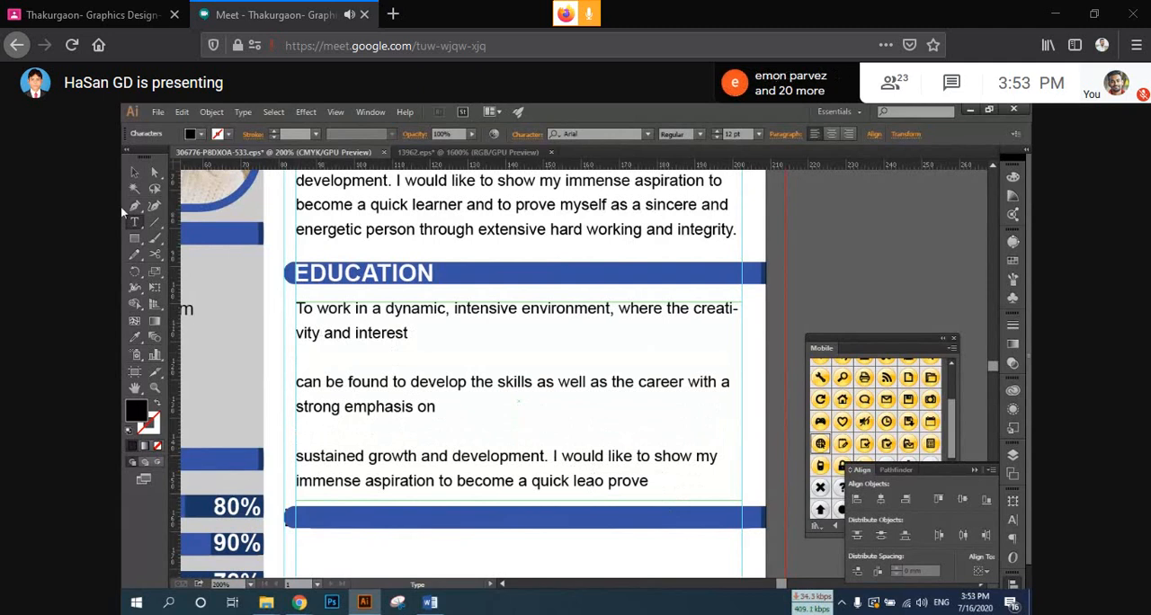
Step: Bring the EXPERIENCE heading in front of its blue bar and copy the white bold style of the EDUCATION heading onto it
left_click(133, 172)
scroll(319, 432, "down", 1)
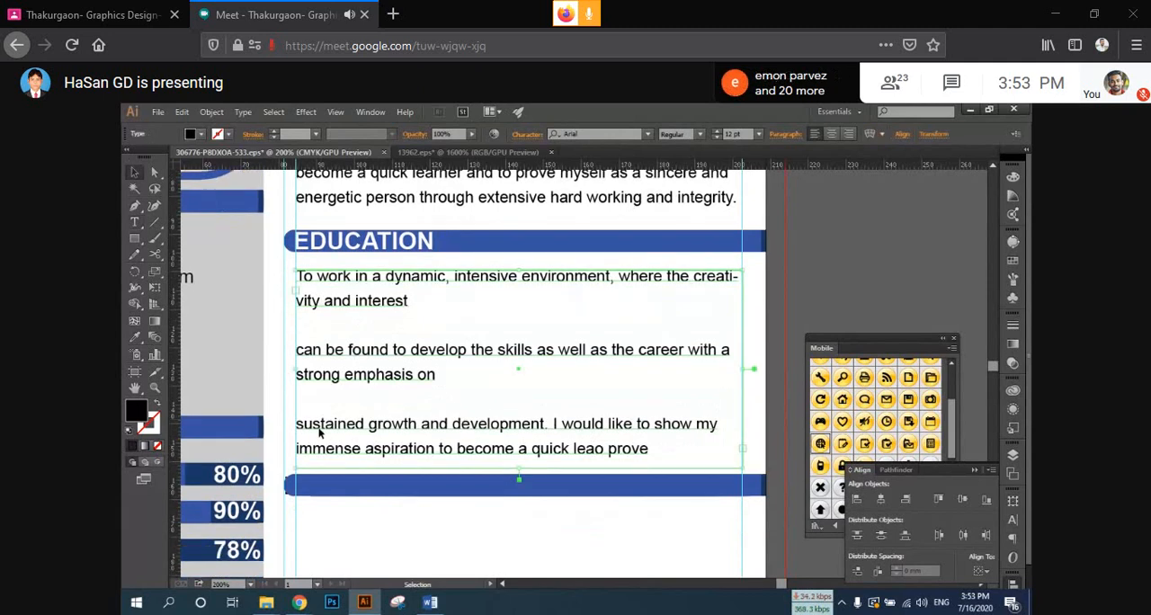
scroll(319, 431, "down", 2)
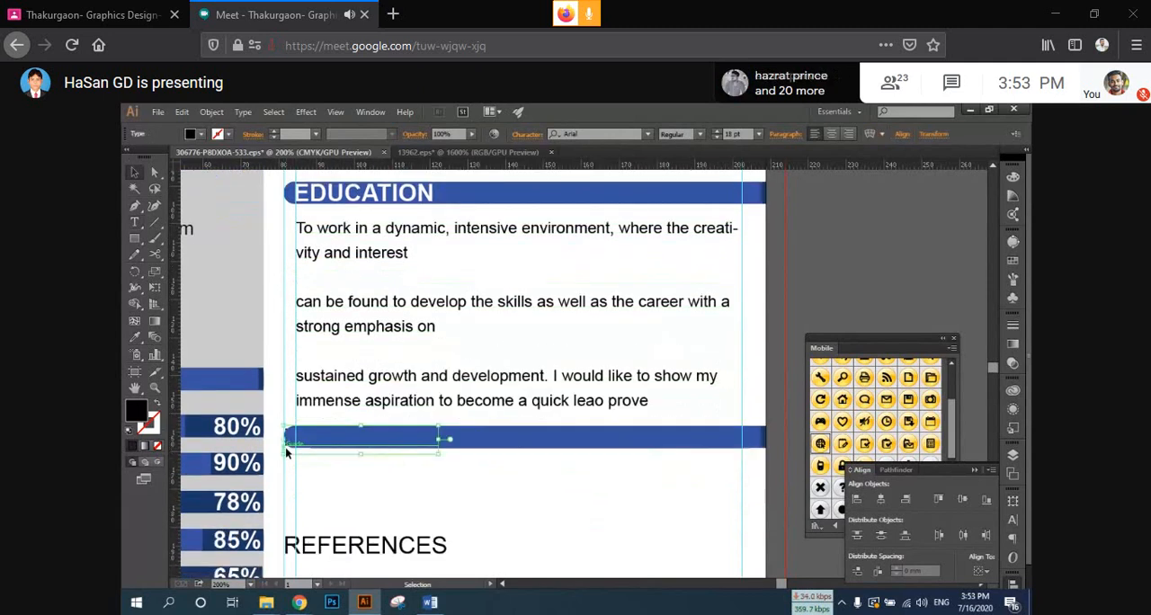
right_click(297, 302)
mouse_move(342, 425)
left_click(452, 426)
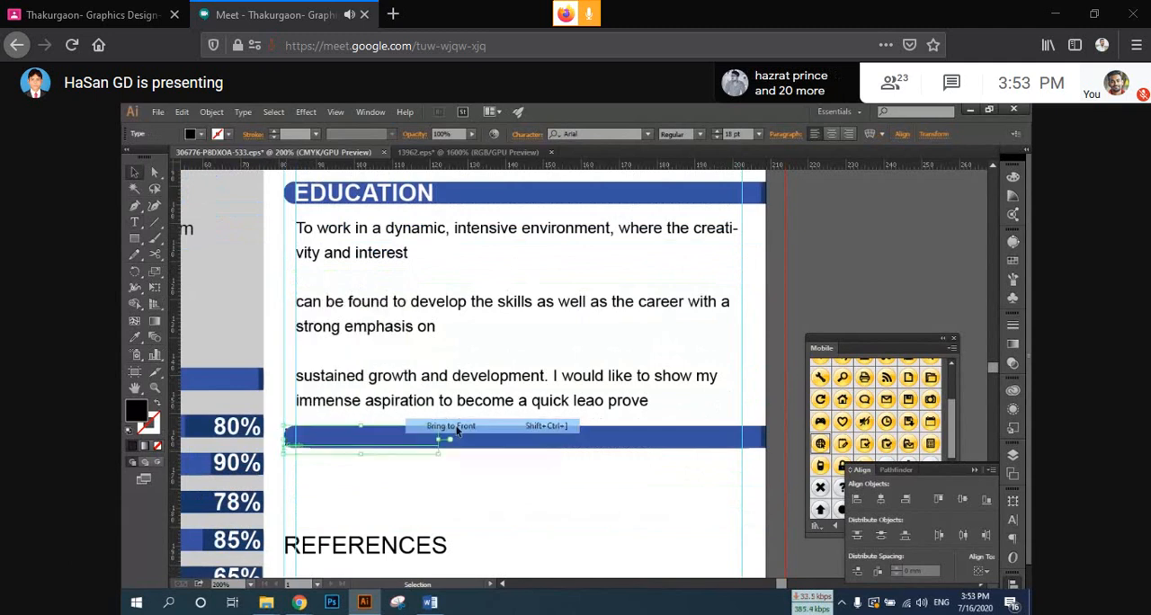
left_click(315, 192)
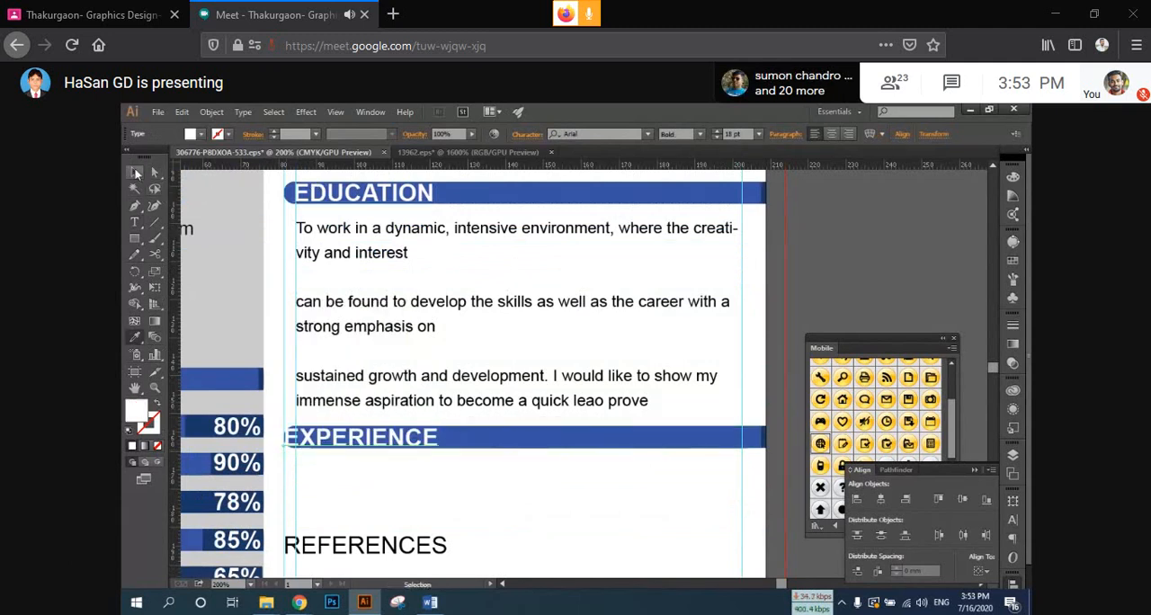
Step: Move the EXPERIENCE heading inside its blue bar so that it starts at the inner vertical guide
key("space")
left_click_drag(562, 489, 649, 478)
scroll(482, 418, "up", 2)
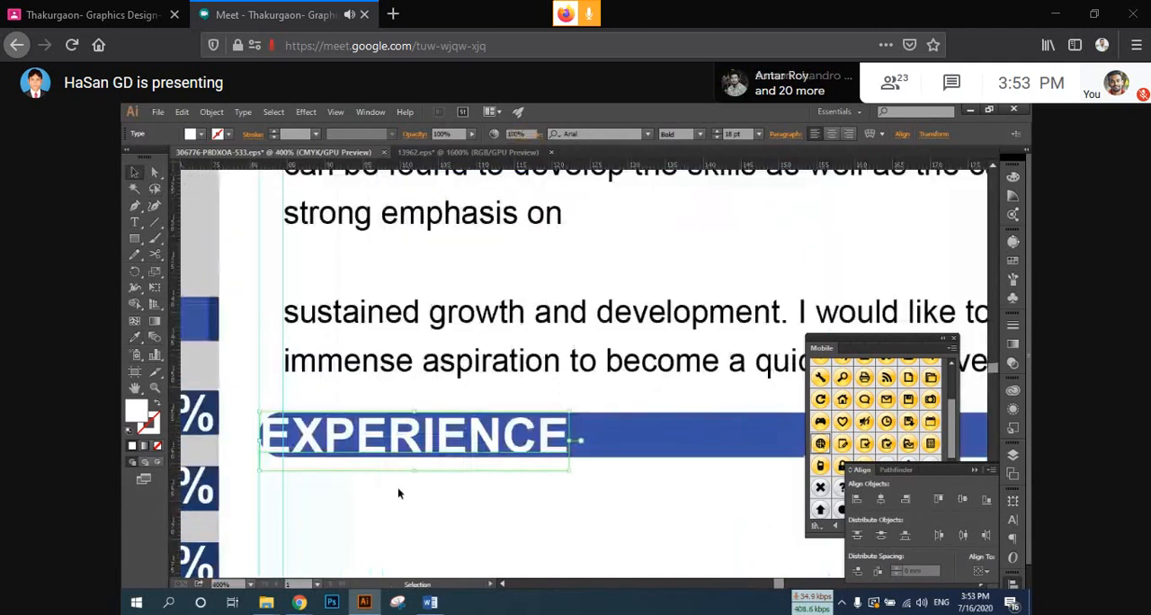
left_click(397, 486)
left_click_drag(366, 441, 389, 444)
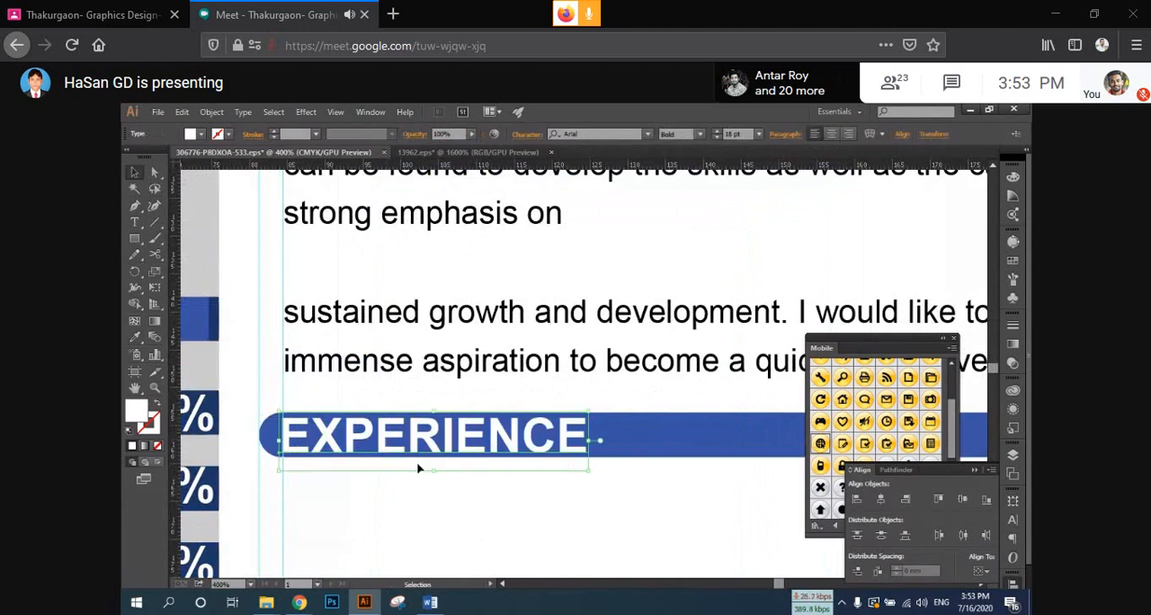
Step: Move the REFERENCES heading further down the page to make room for text below EXPERIENCE
scroll(434, 501, "down", 3)
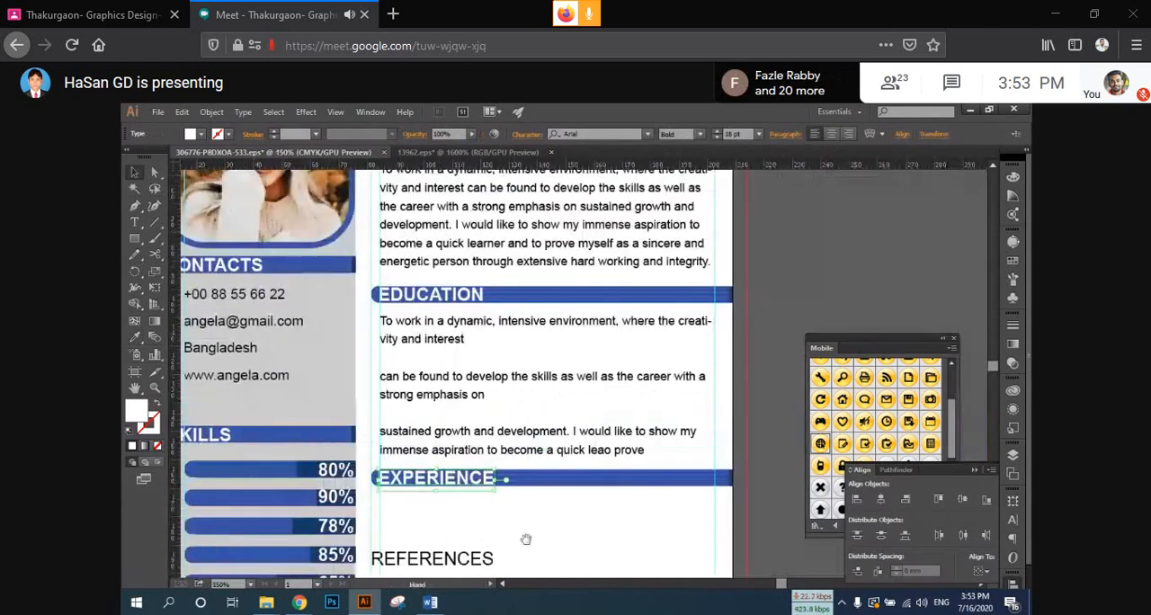
left_click_drag(526, 539, 482, 391)
left_click_drag(388, 479, 430, 545)
Step: Duplicate the three-paragraph EDUCATION text frame straight down to below the EXPERIENCE bar
scroll(423, 411, "up", 1)
scroll(422, 410, "up", 2)
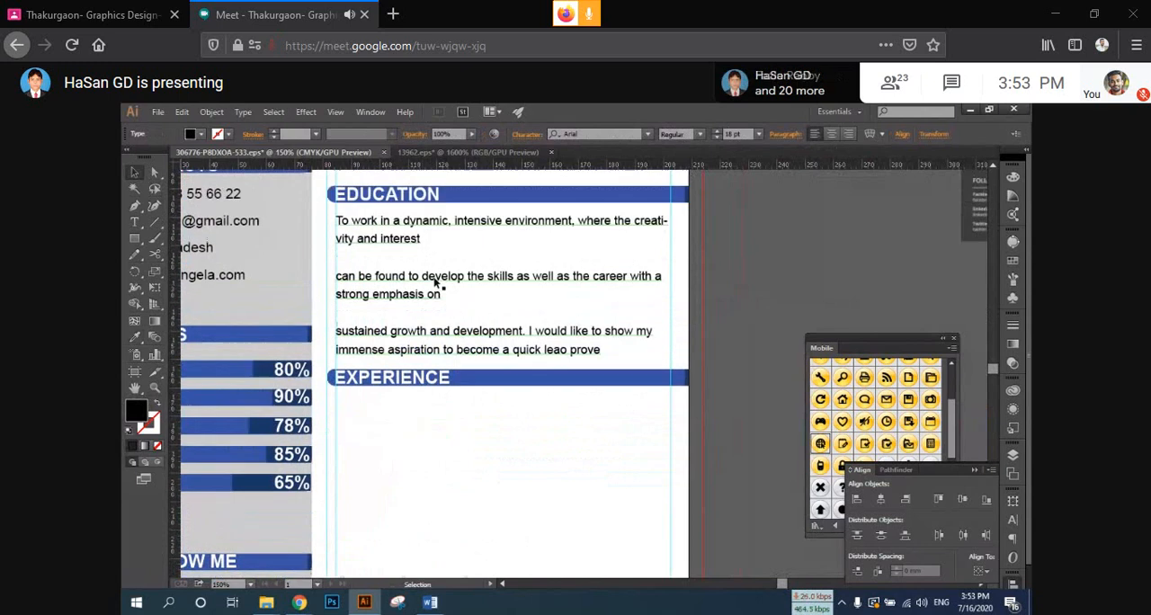
left_click_drag(435, 281, 432, 461)
scroll(419, 459, "down", 3)
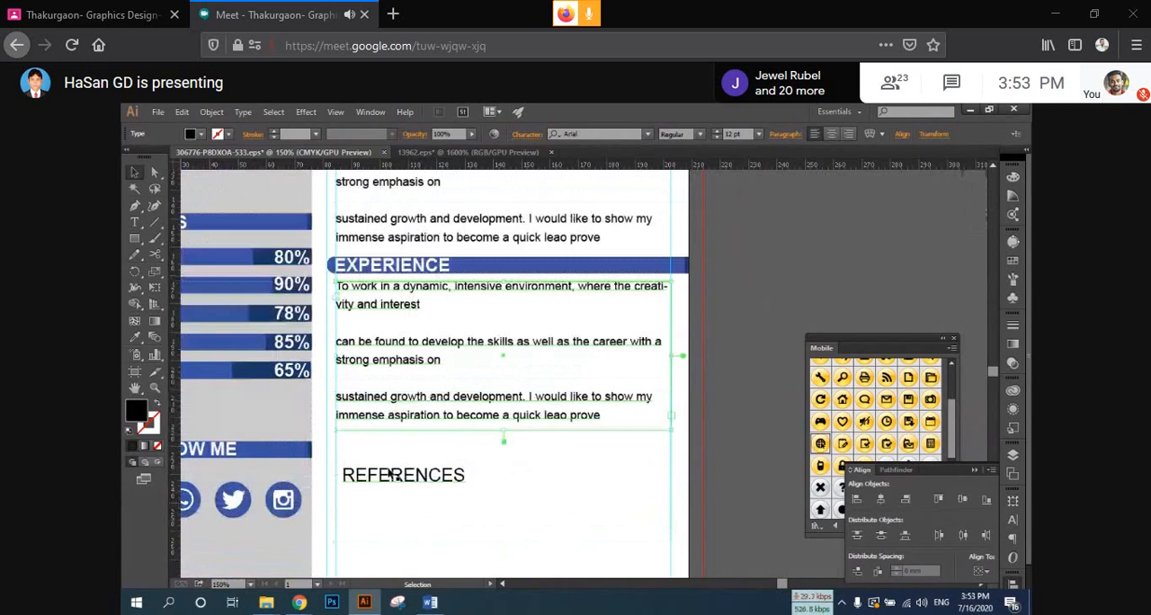
Step: Duplicate the blue EXPERIENCE header bar straight down to the REFERENCES heading
left_click(472, 464)
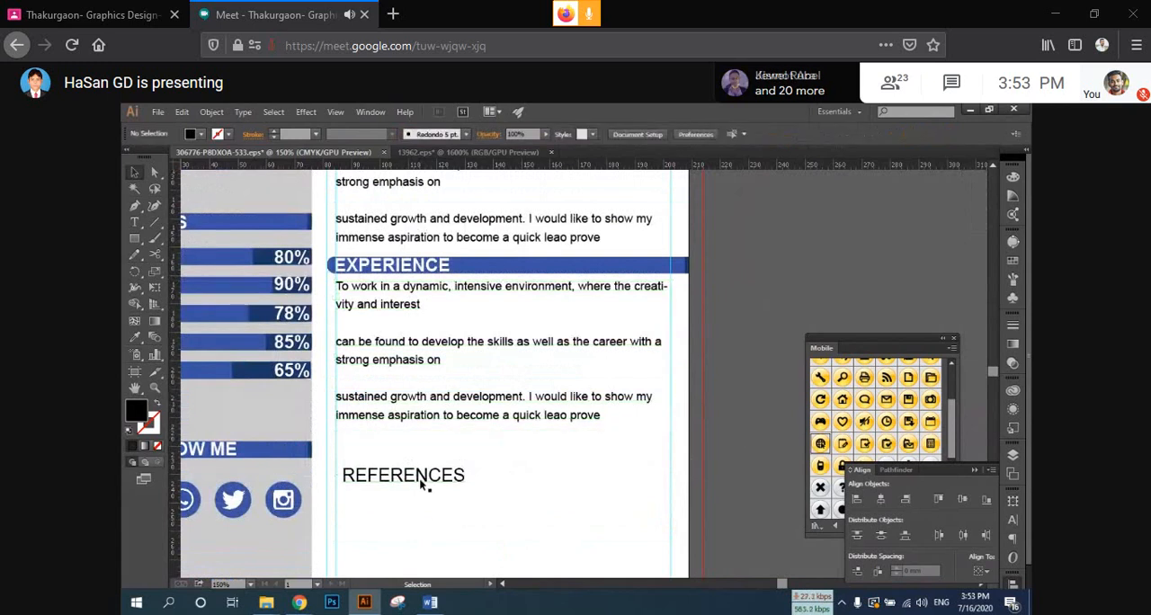
left_click(135, 336)
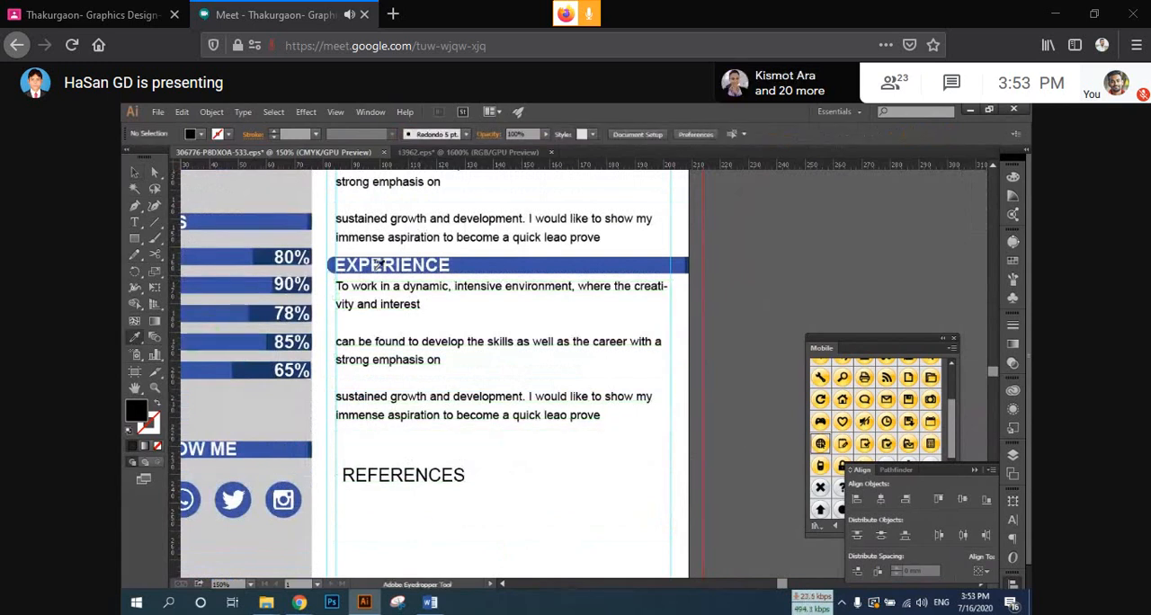
left_click(133, 170)
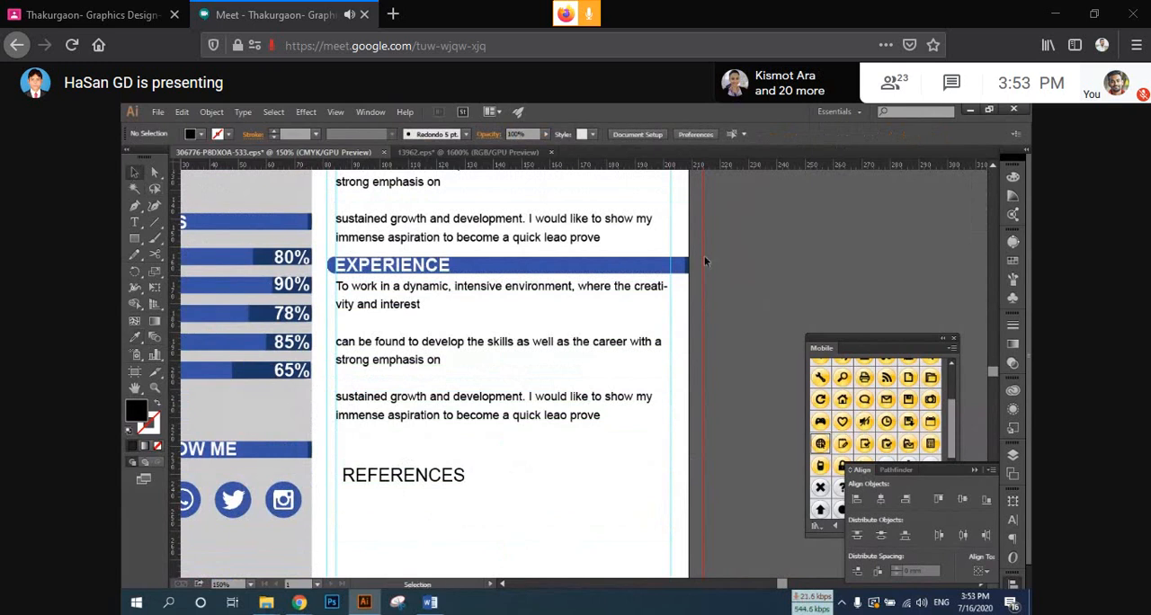
left_click_drag(661, 264, 684, 470)
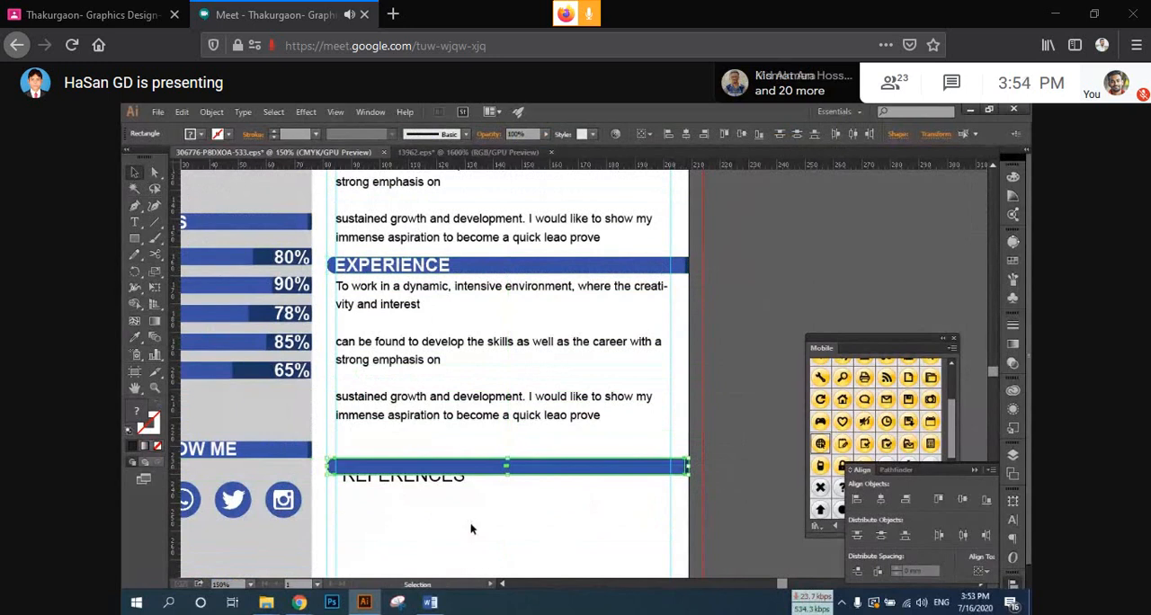
Step: Copy the white bold text style of the EXPERIENCE heading onto the REFERENCES heading with the Eyedropper
scroll(470, 528, "up", 3)
left_click(452, 483)
scroll(422, 418, "up", 10)
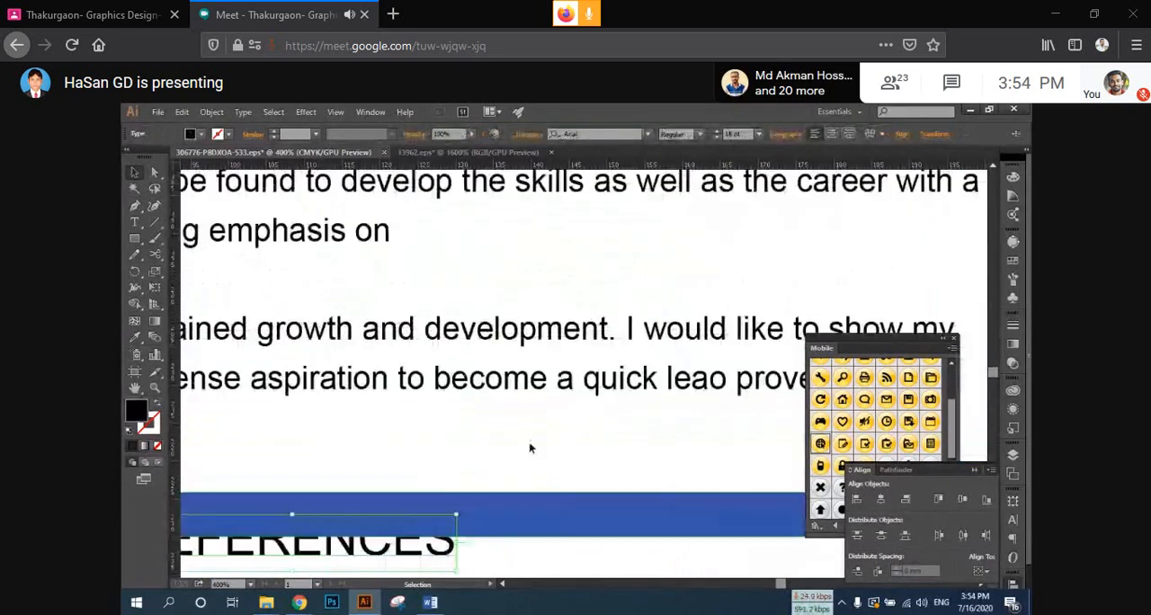
scroll(337, 431, "up", 1)
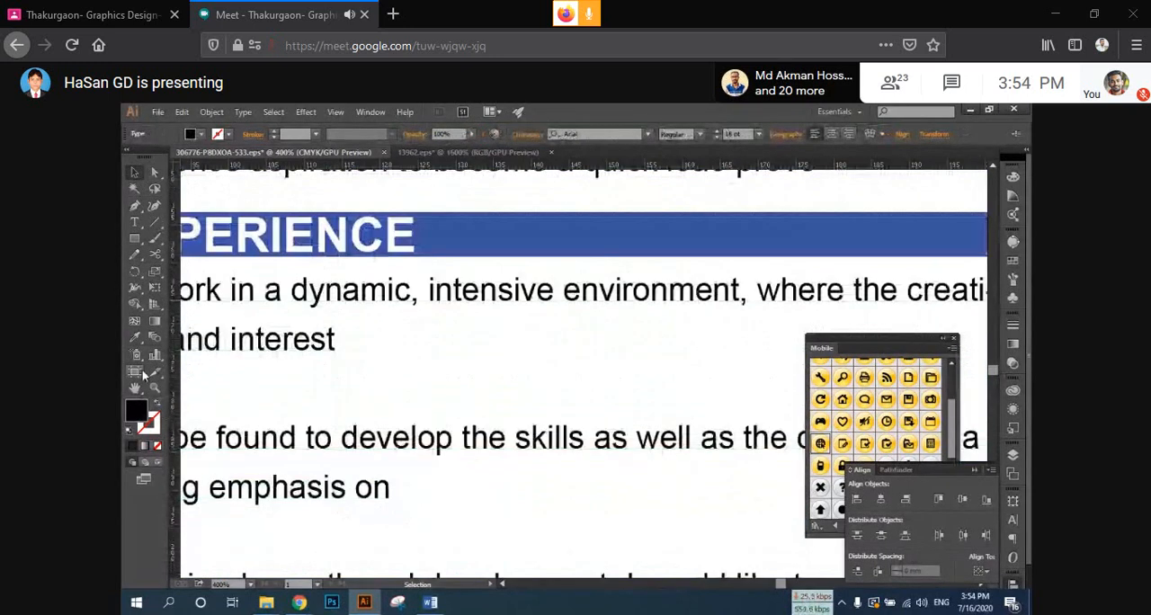
left_click(135, 337)
left_click(259, 235)
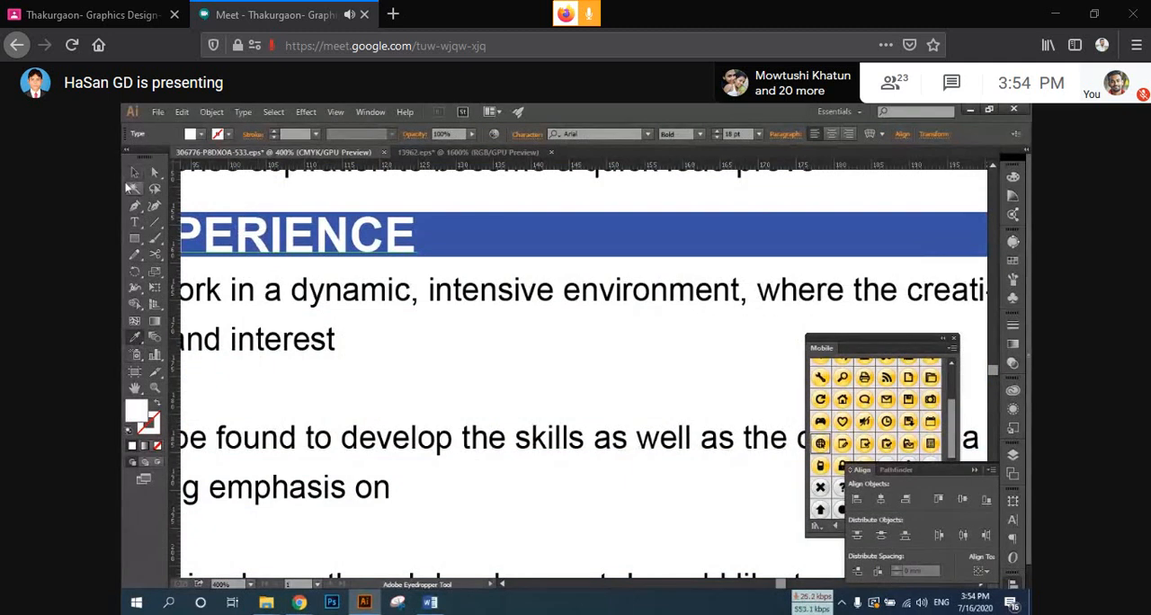
left_click(135, 171)
Step: Bring the REFERENCES heading in front of its blue bar, fit it inside the bar at the inner guide and deselect it
scroll(452, 367, "down", 3)
left_click_drag(403, 385, 427, 279)
right_click(418, 440)
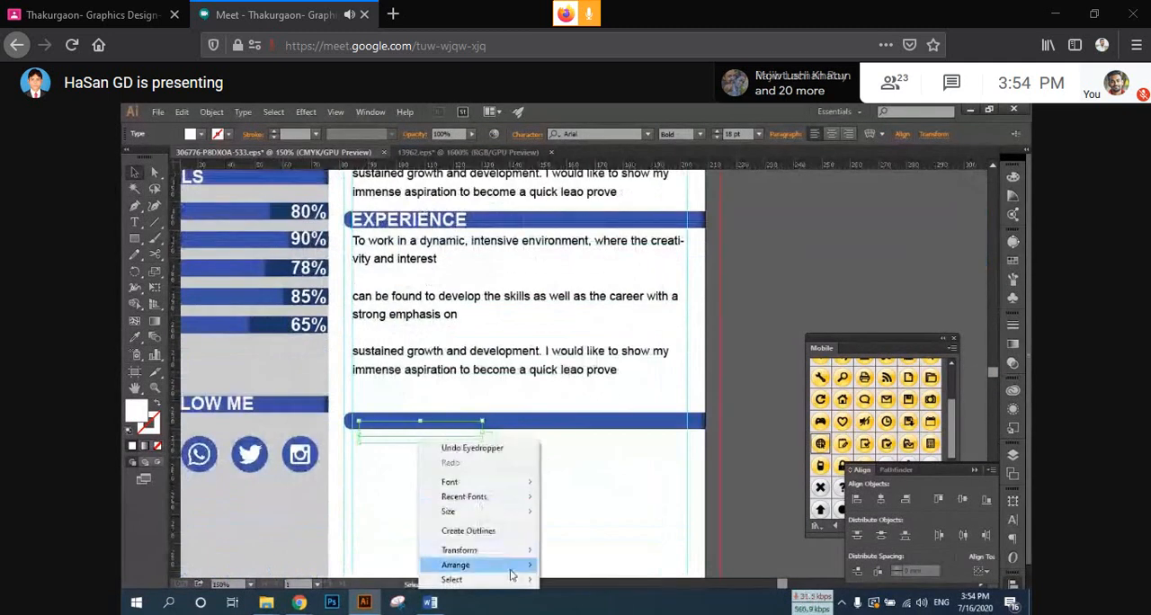
mouse_move(517, 564)
left_click(577, 506)
scroll(387, 395, "up", 2)
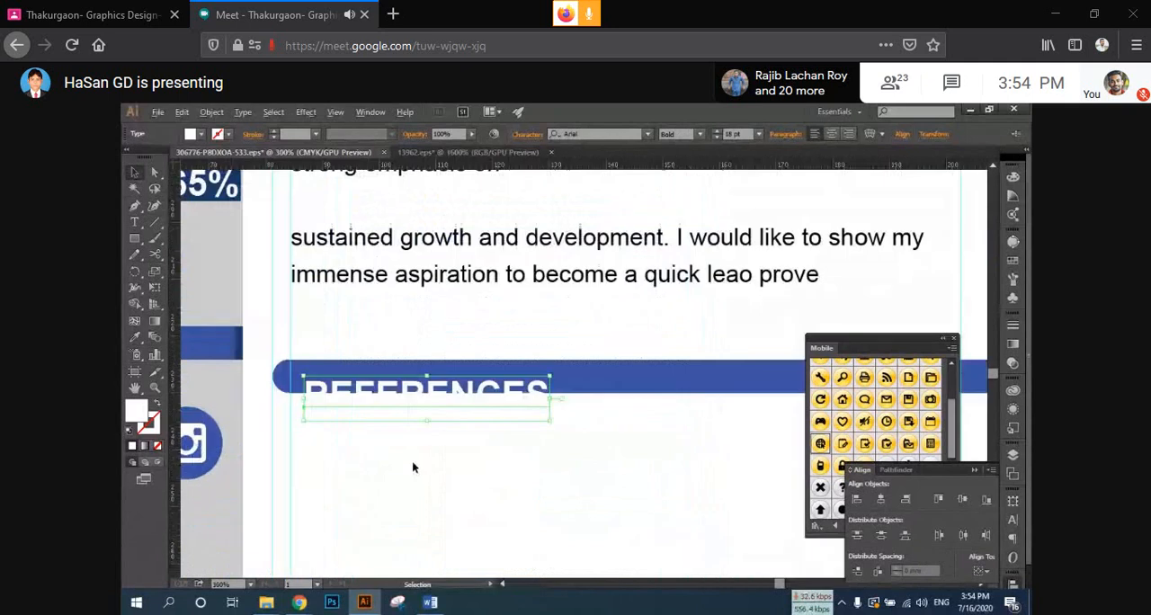
left_click_drag(408, 471, 382, 439)
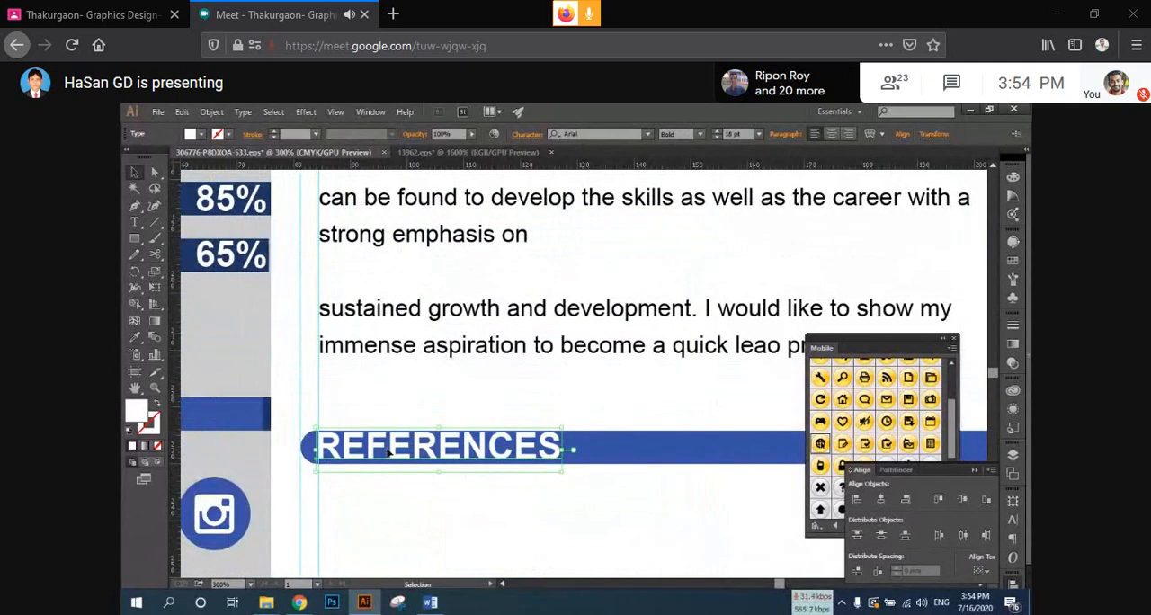
key("alt+f")
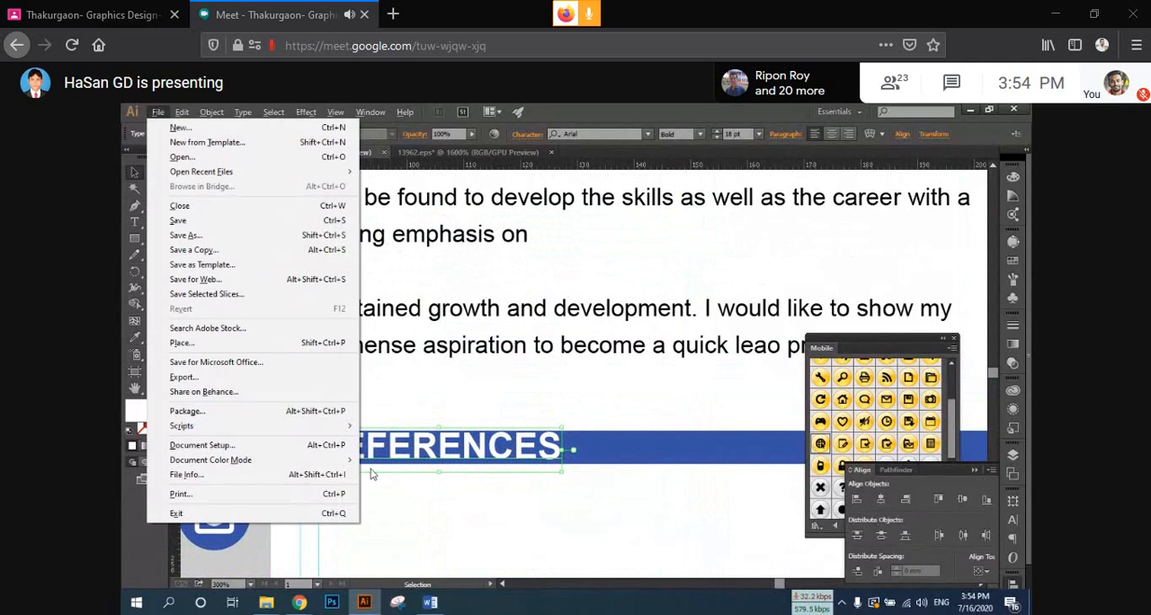
key("Escape")
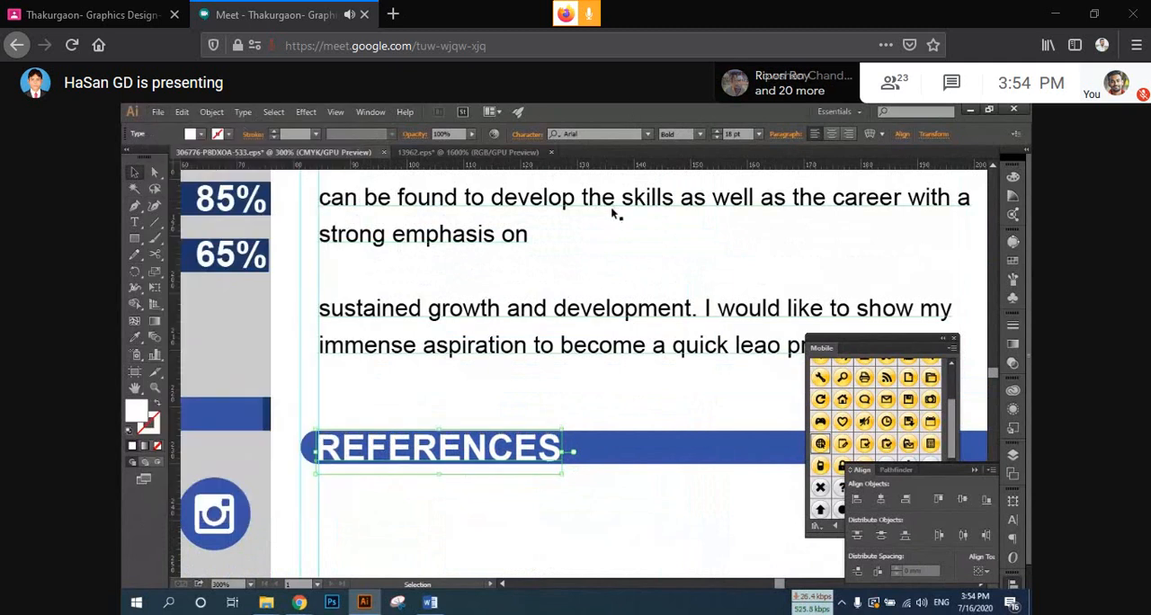
left_click(516, 500)
scroll(509, 509, "down", 2)
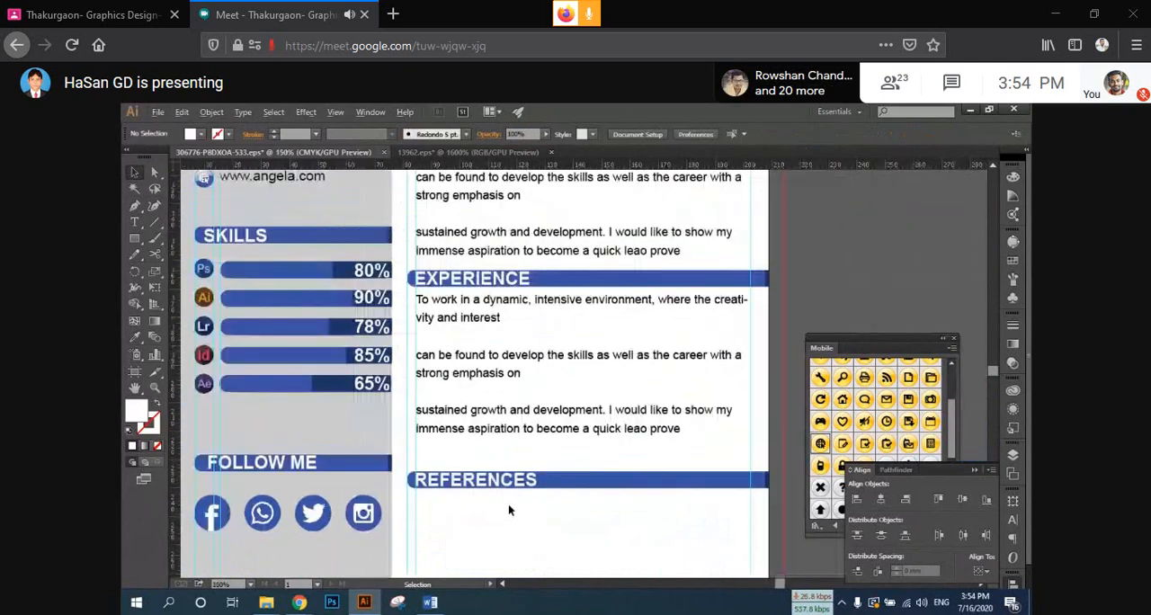
scroll(508, 507, "down", 1)
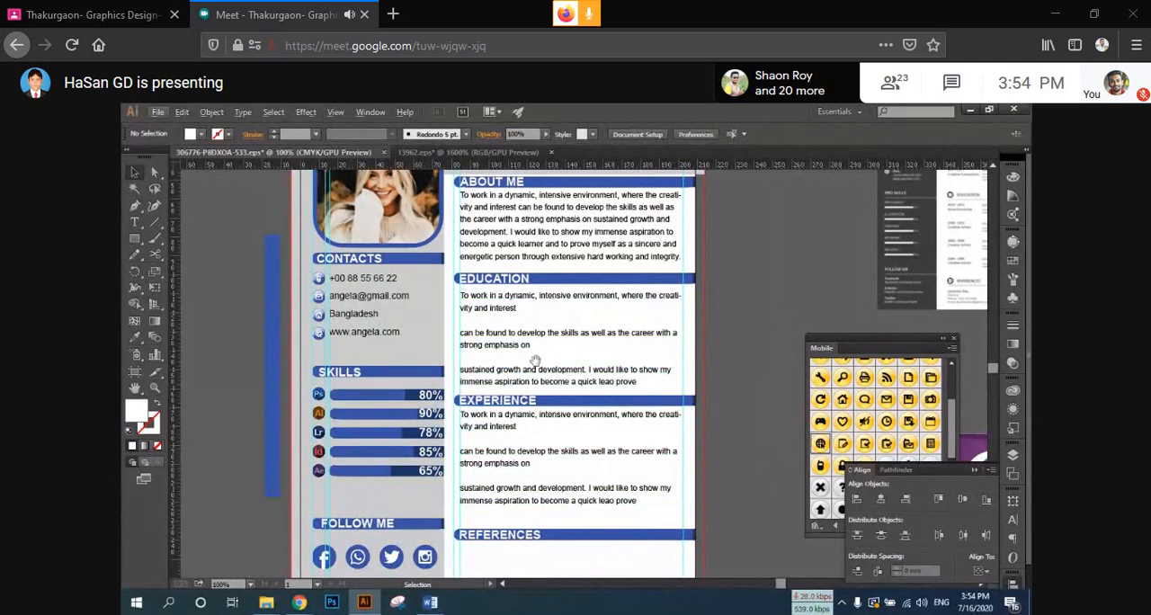
scroll(525, 386, "down", 3)
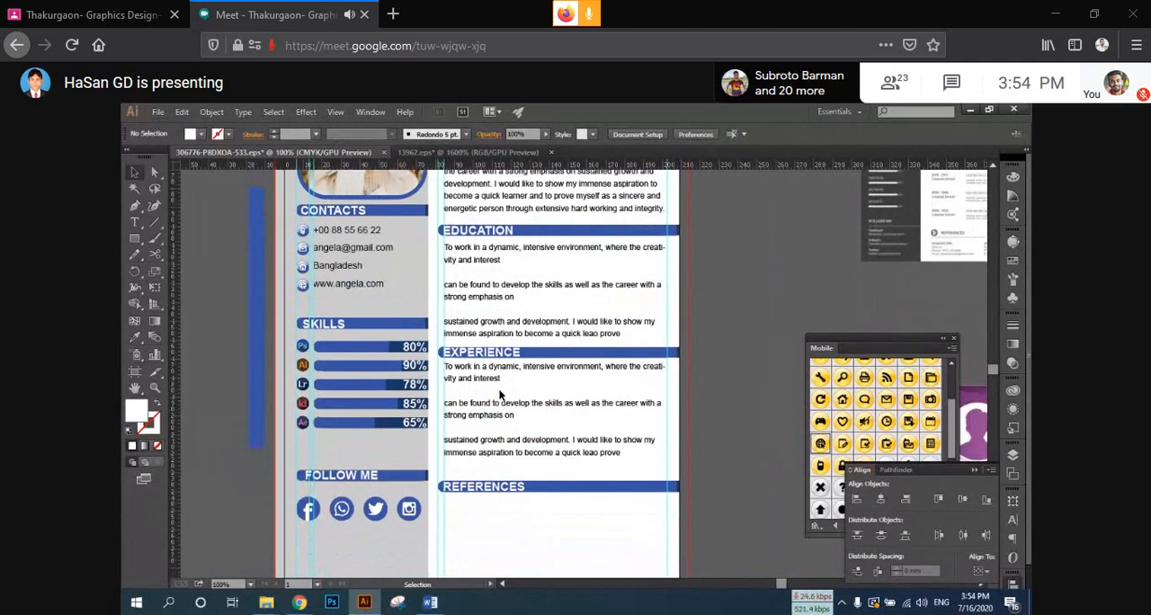
scroll(503, 400, "up", 3)
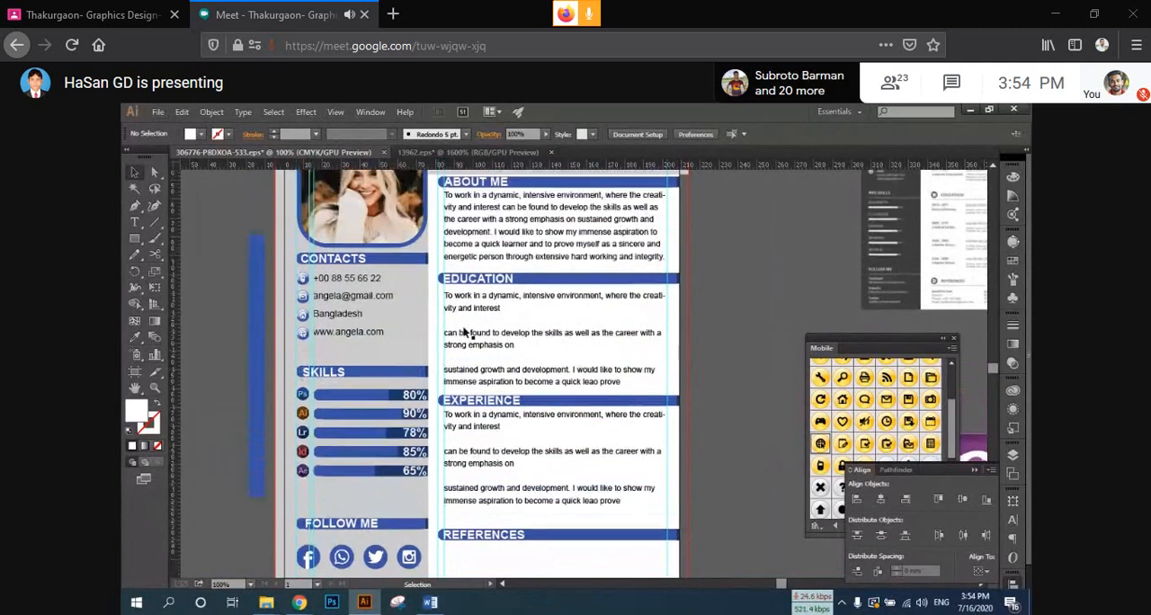
left_click(135, 221)
left_click_drag(573, 244, 428, 193)
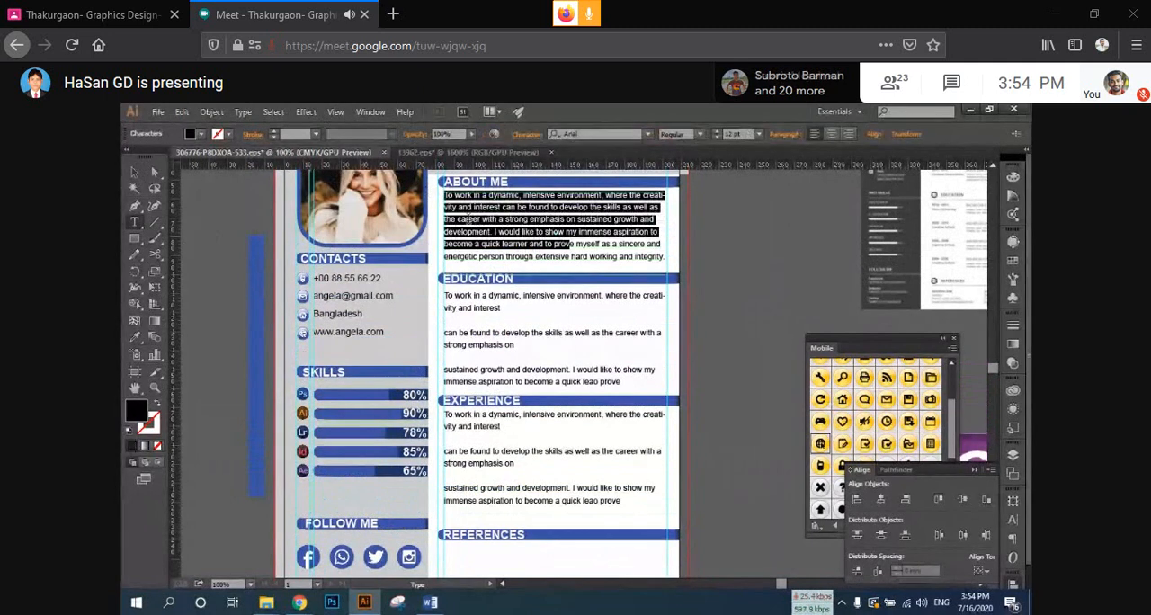
left_click_drag(530, 232, 436, 191)
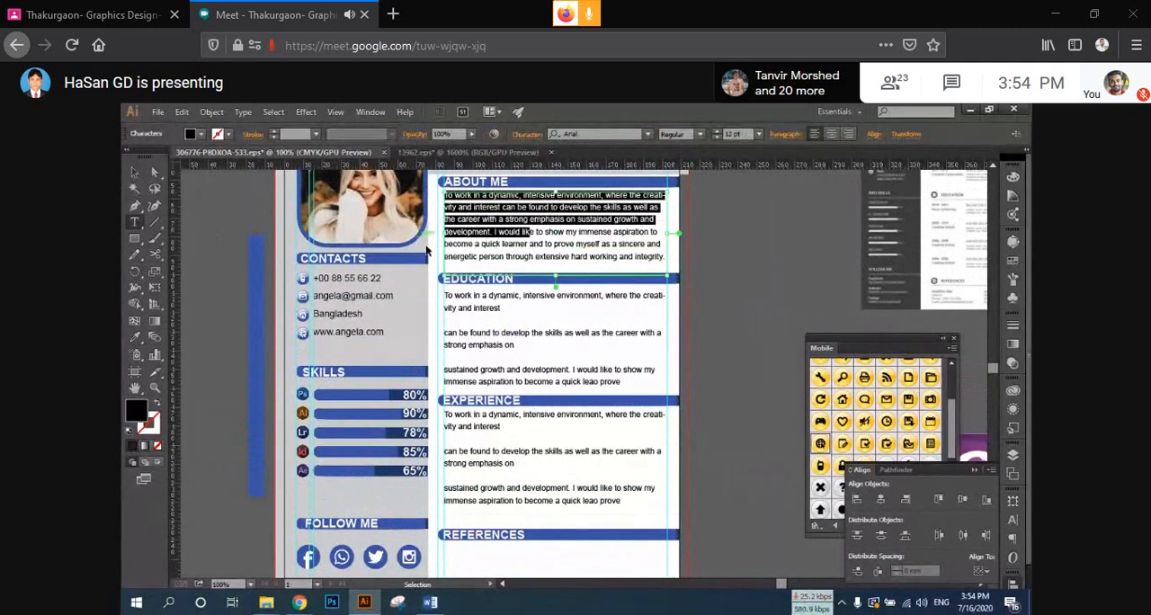
scroll(502, 493, "down", 4)
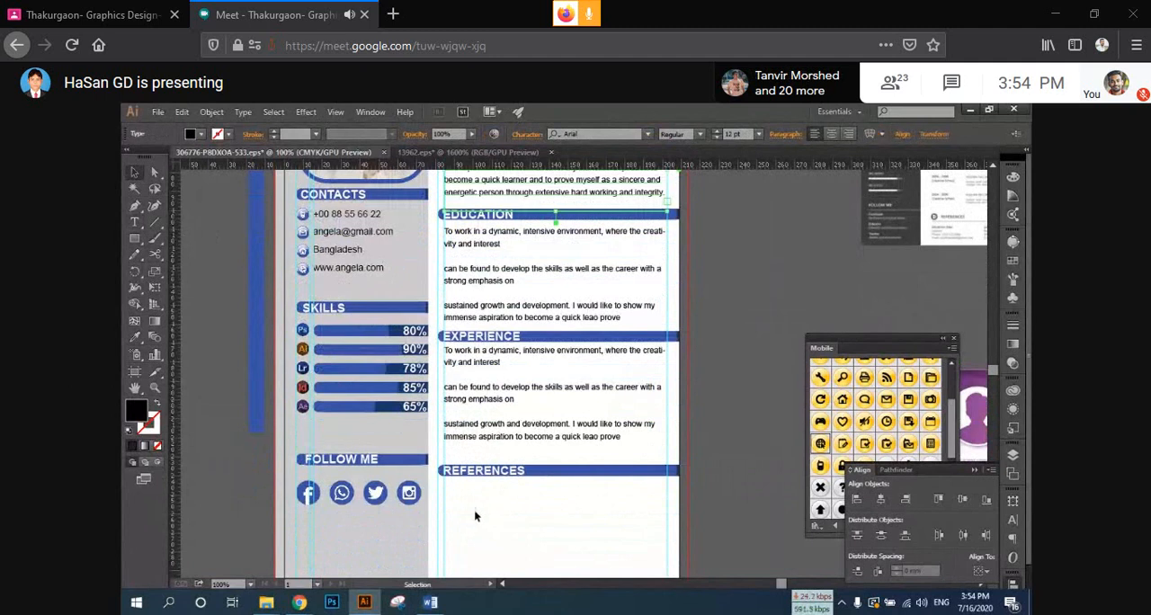
left_click(473, 509)
left_click(134, 223)
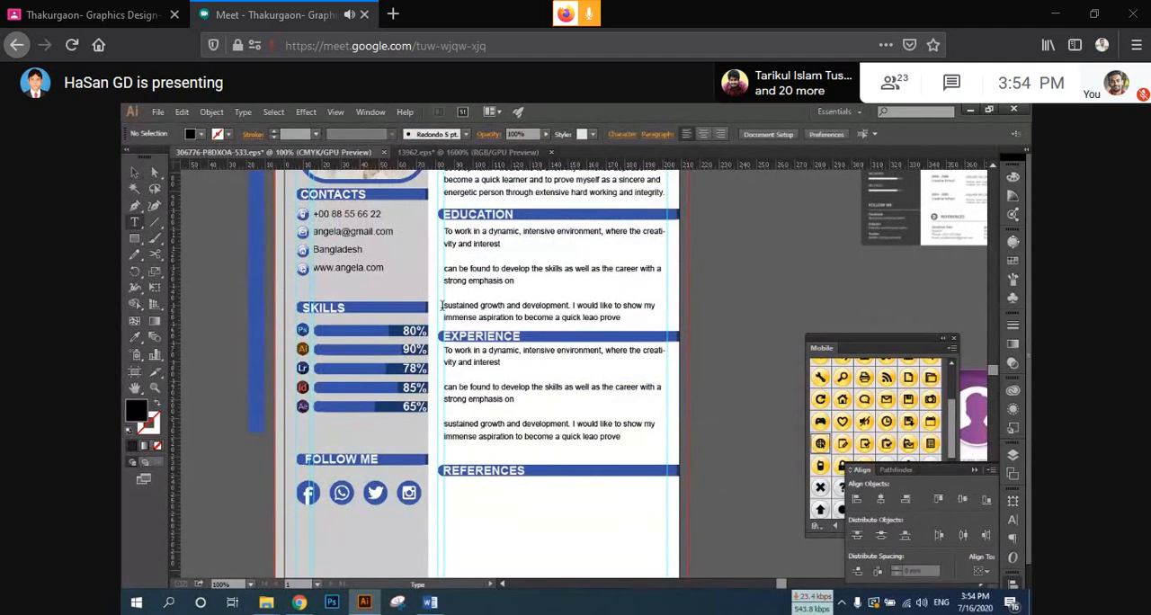
left_click(133, 172)
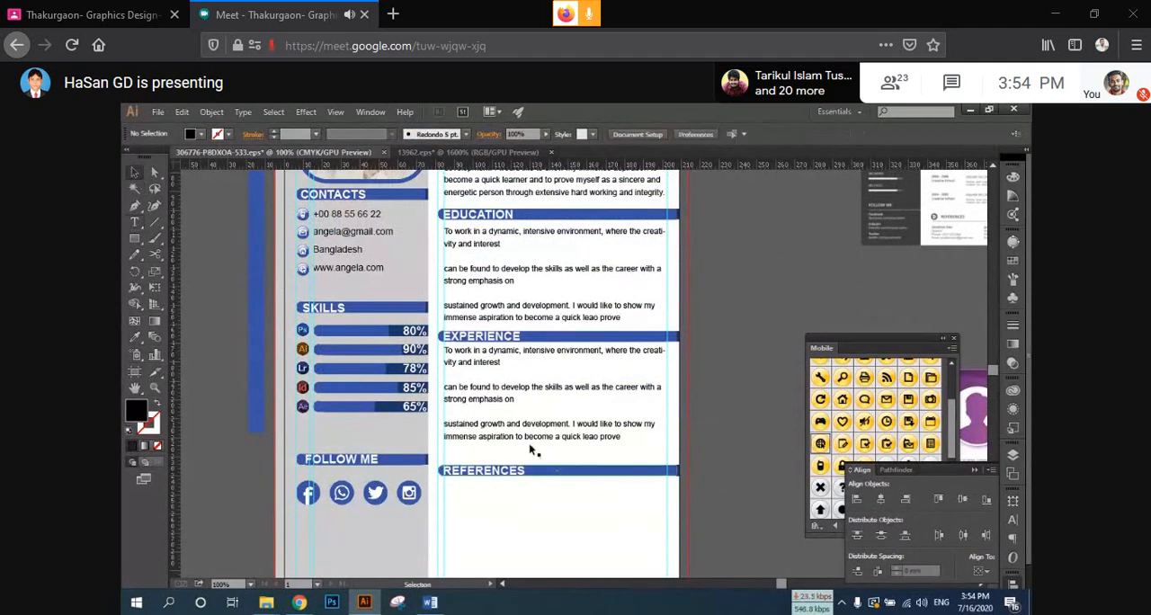
Step: Duplicate the EXPERIENCE text frame straight down to below the REFERENCES bar
scroll(535, 452, "down", 2)
left_click(490, 328)
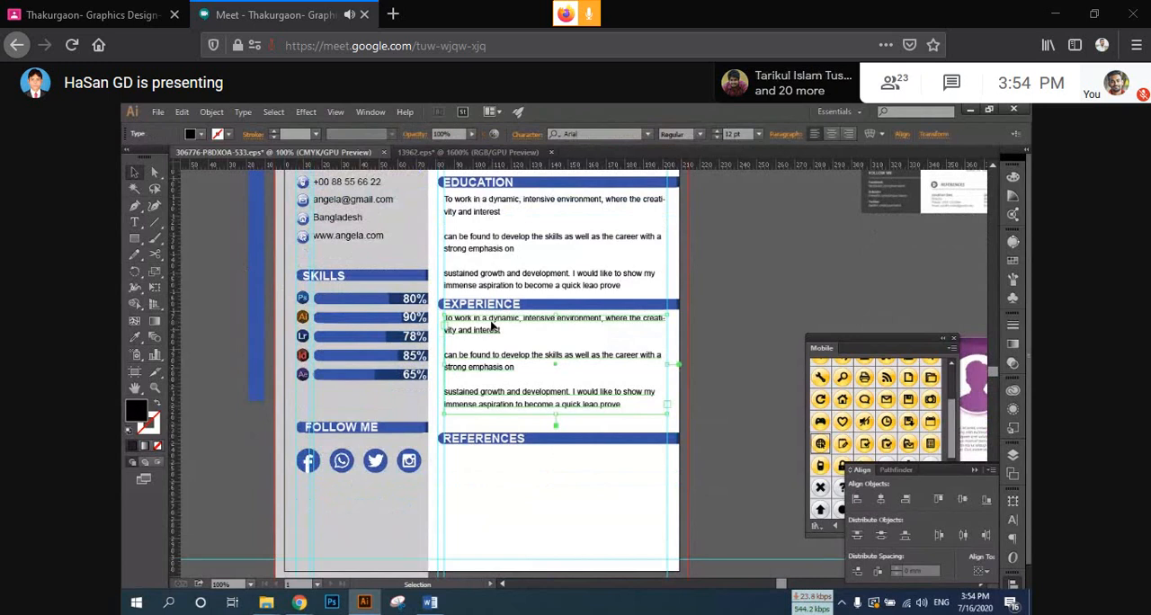
left_click_drag(491, 327, 501, 462)
Step: Remove the blank line and line break before "can be found" in the REFERENCES text, joining the first two paragraphs
triple_click(555, 502)
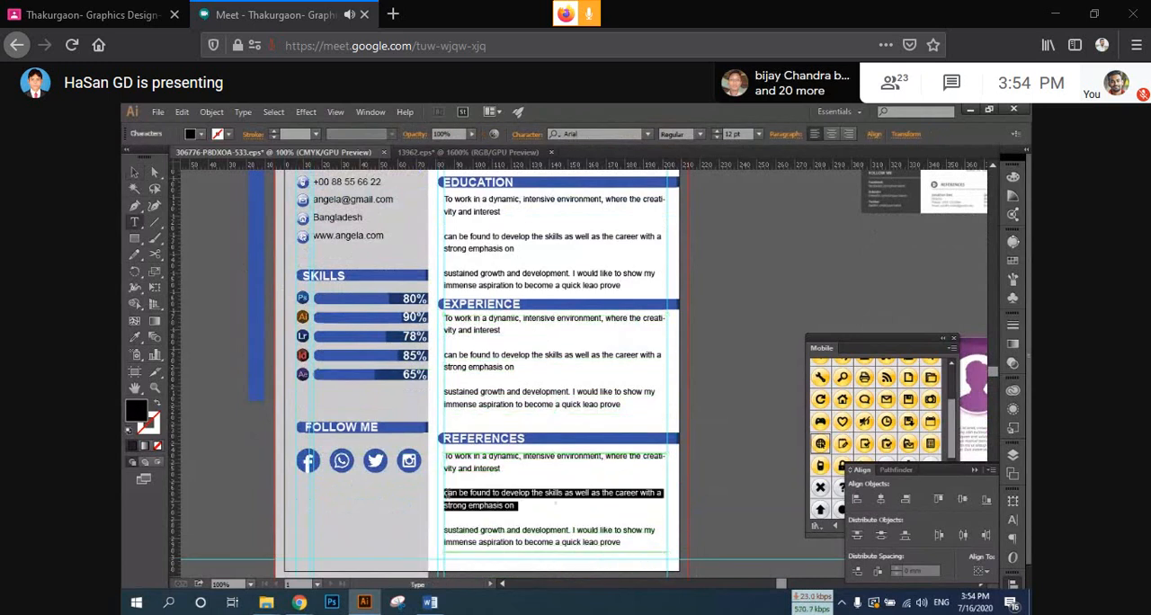
left_click(447, 493)
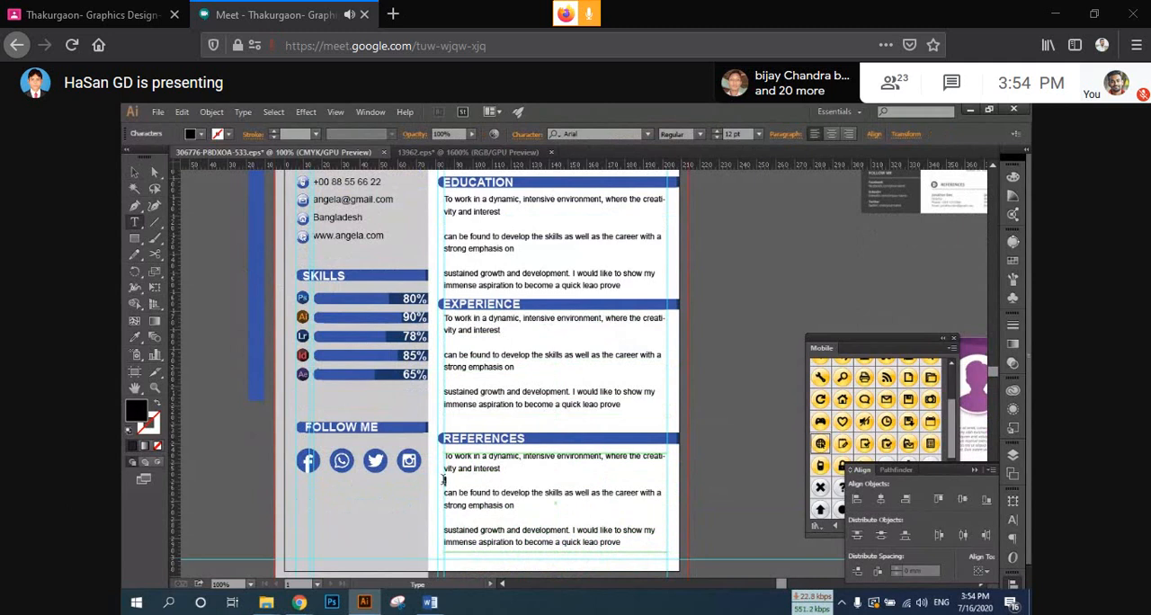
key("BackSpace")
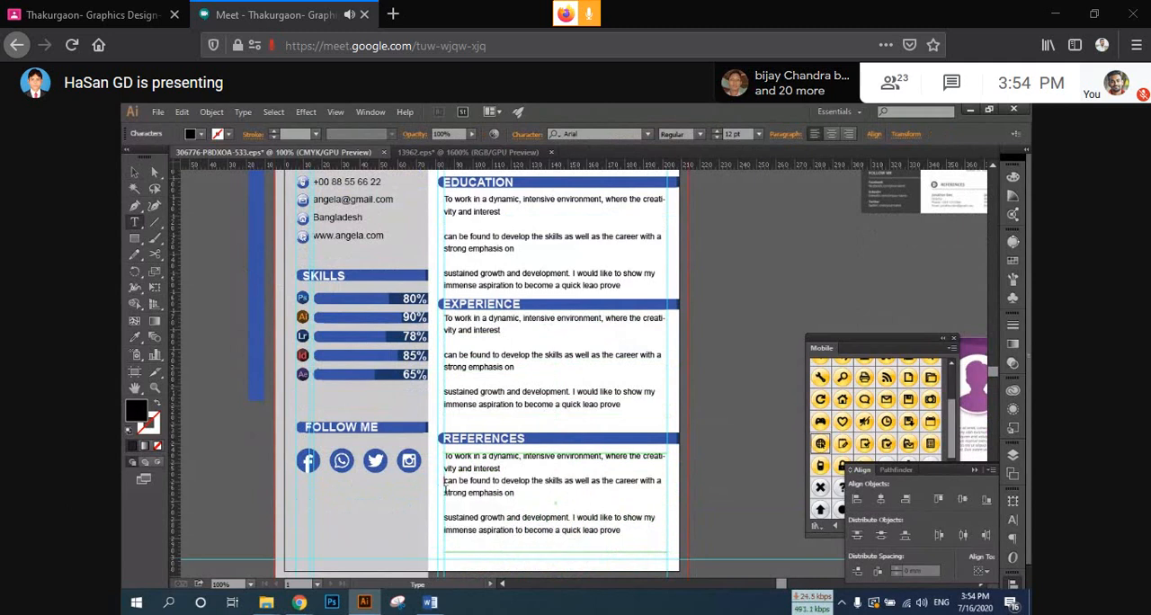
key("BackSpace")
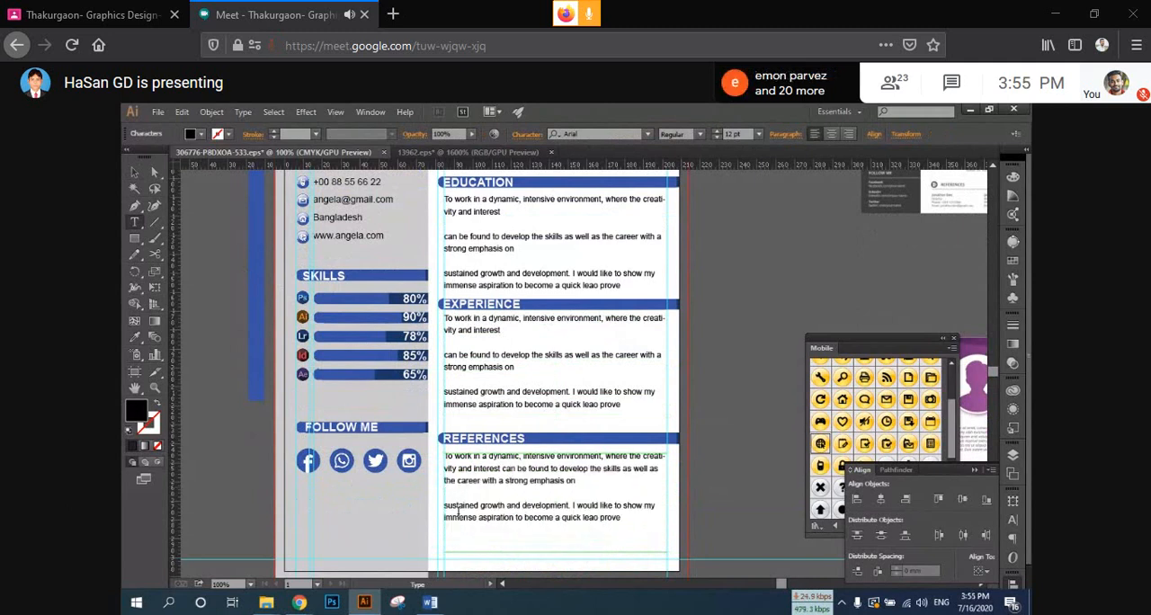
Step: Copy "the career with a strong emphasis on" in the REFERENCES text onto the end of its last paragraph and deselect the text
left_click_drag(576, 481, 444, 483)
key("ctrl+c")
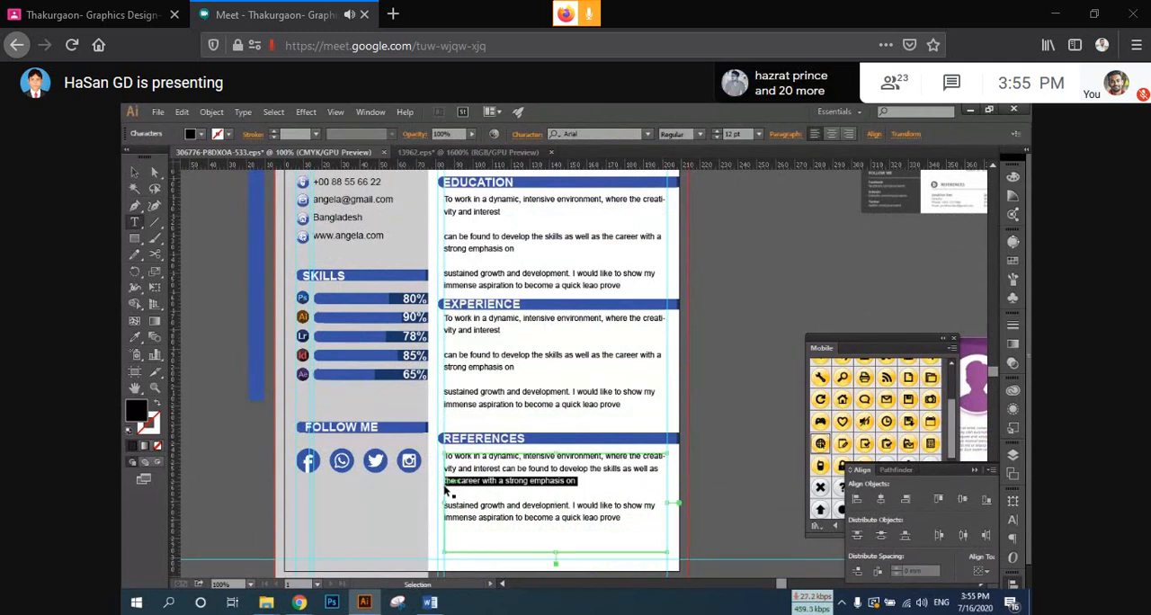
left_click(630, 519)
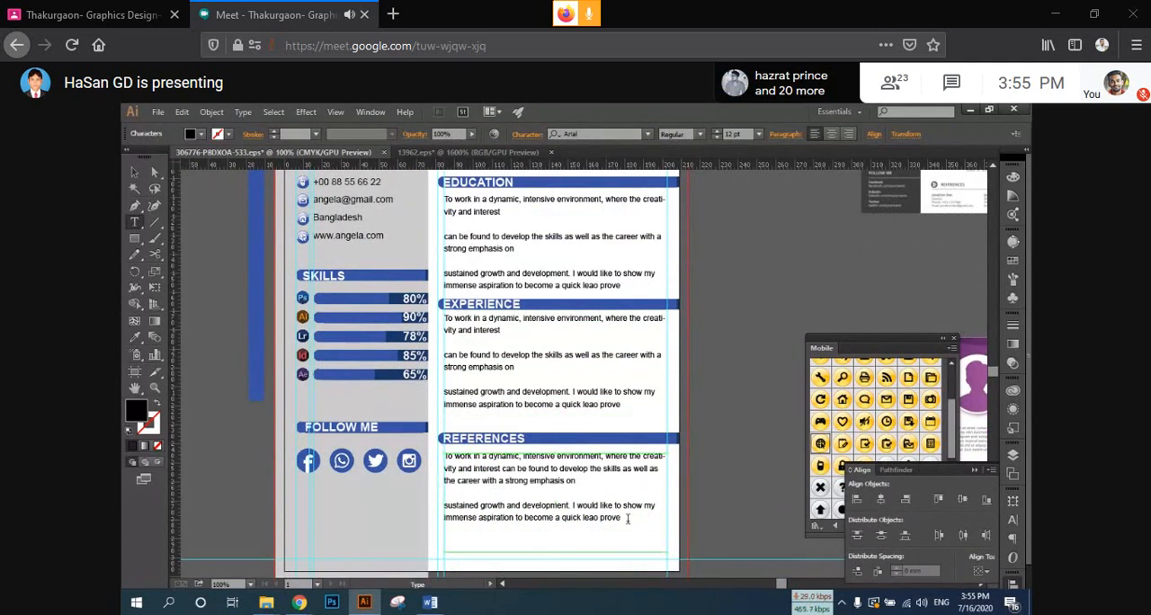
key("ctrl+v")
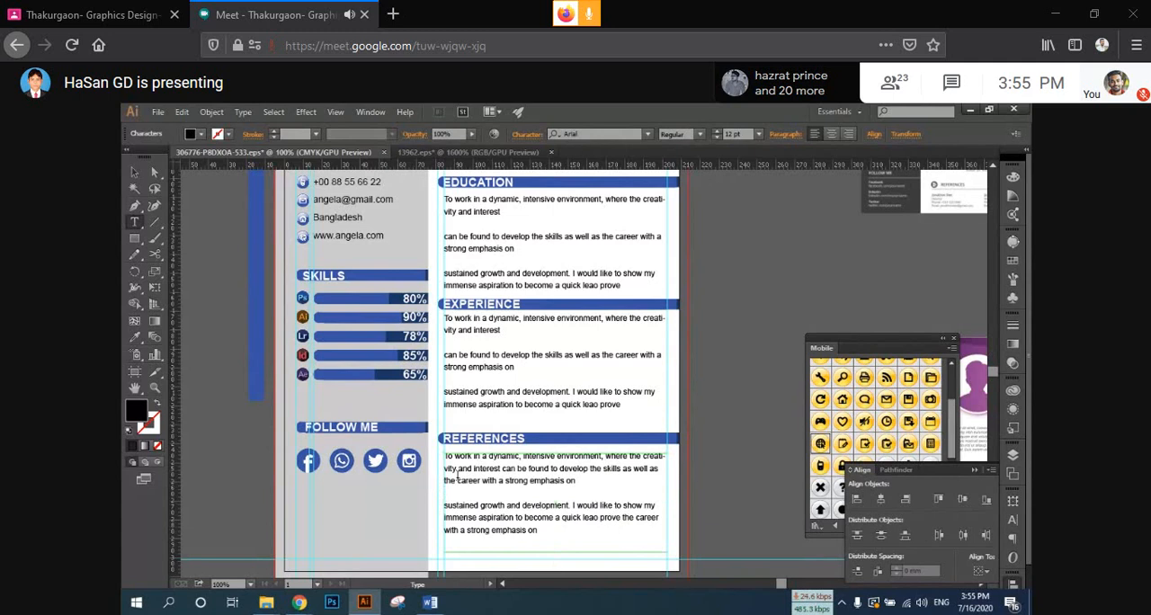
scroll(483, 507, "down", 1)
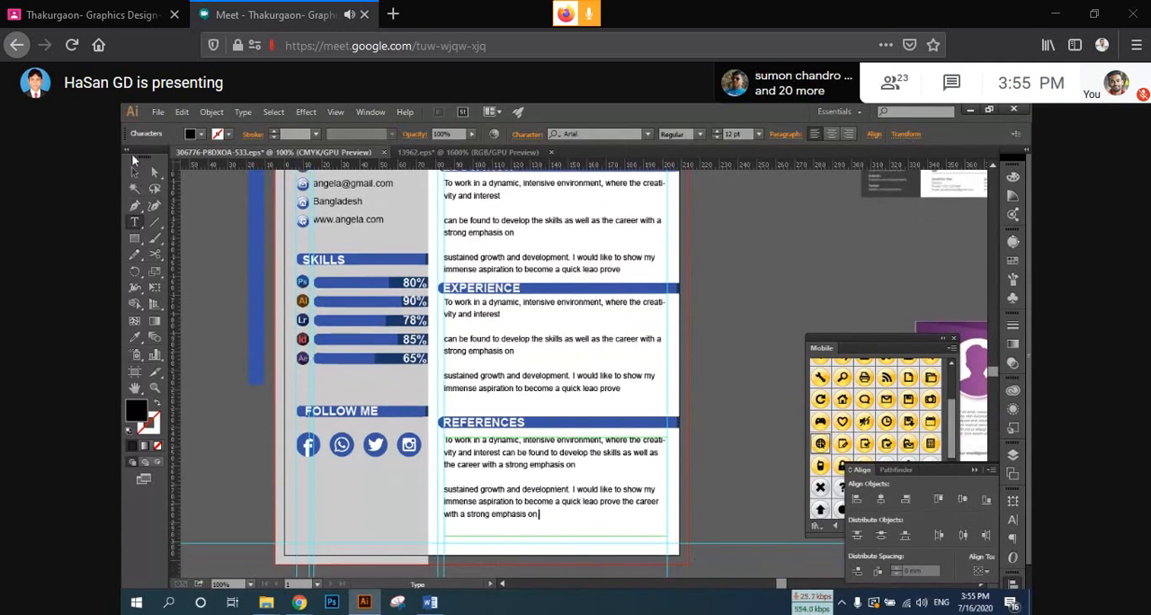
left_click(134, 171)
left_click(706, 290)
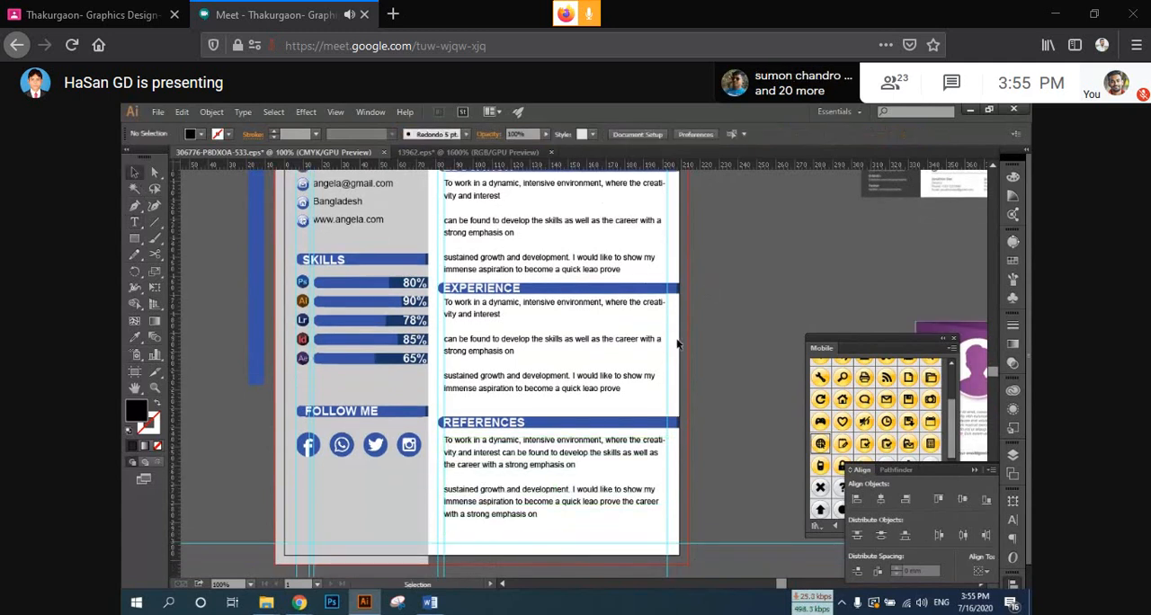
Step: Review the resume layout, from the name header and portrait through the sidebar and the section texts
scroll(676, 339, "down", 1)
left_click_drag(676, 339, 613, 443)
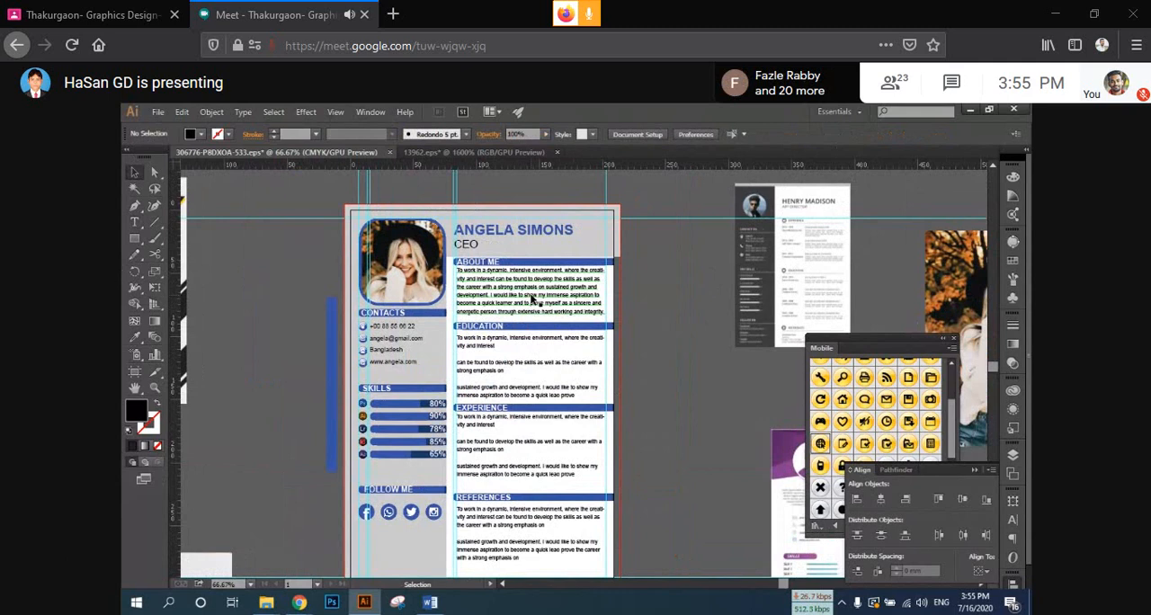
left_click(545, 255)
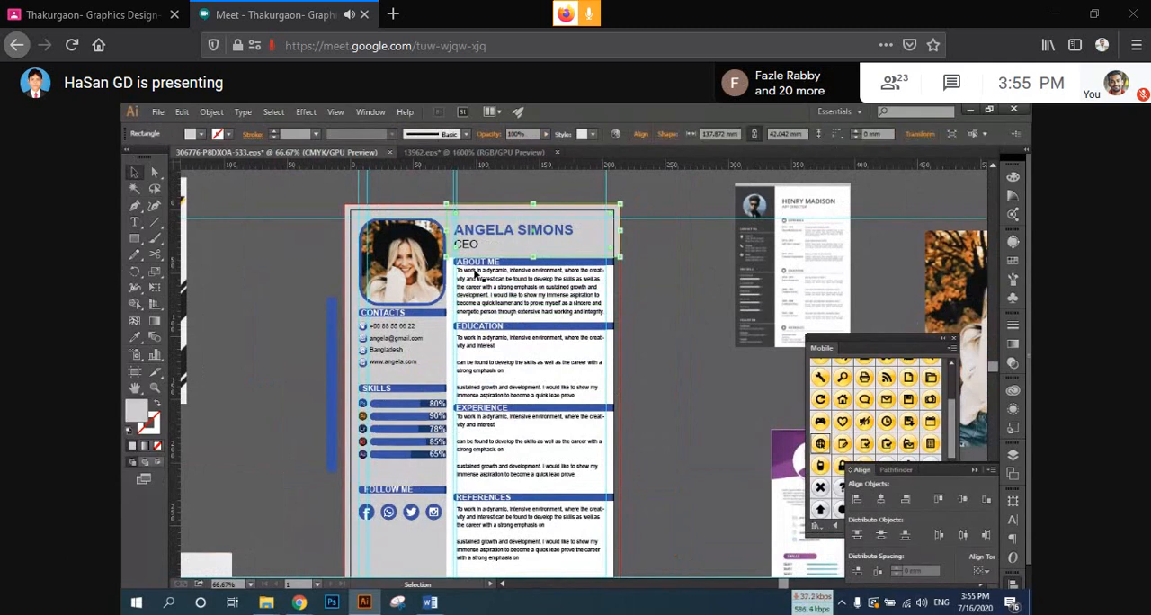
scroll(498, 264, "up", 2)
left_click_drag(521, 267, 590, 343)
left_click(797, 305)
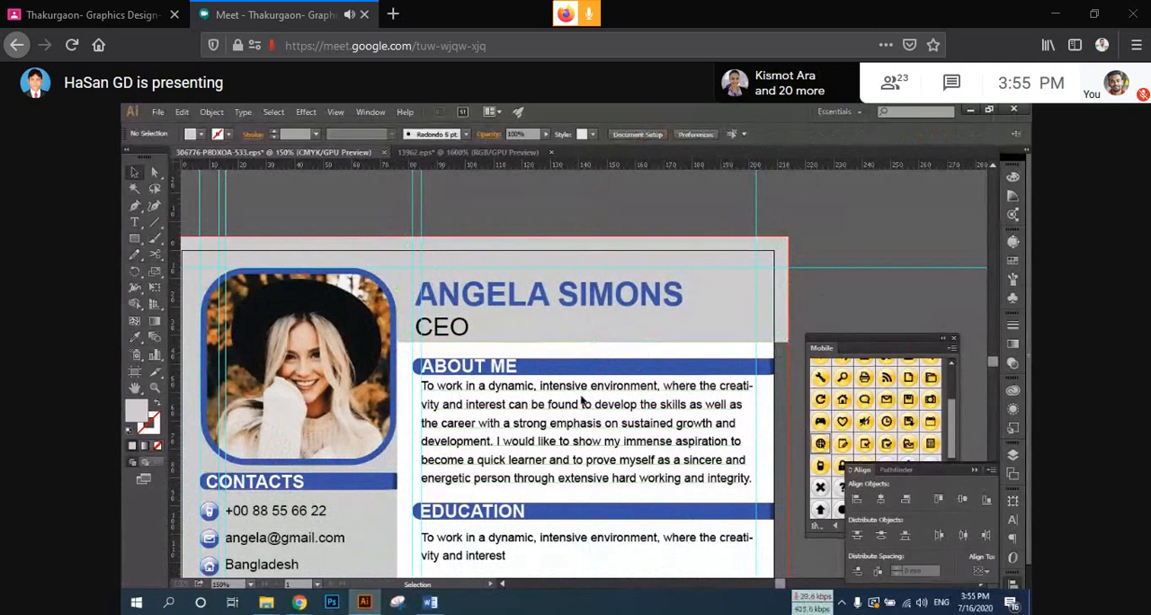
scroll(458, 342, "down", 1)
scroll(326, 384, "down", 1)
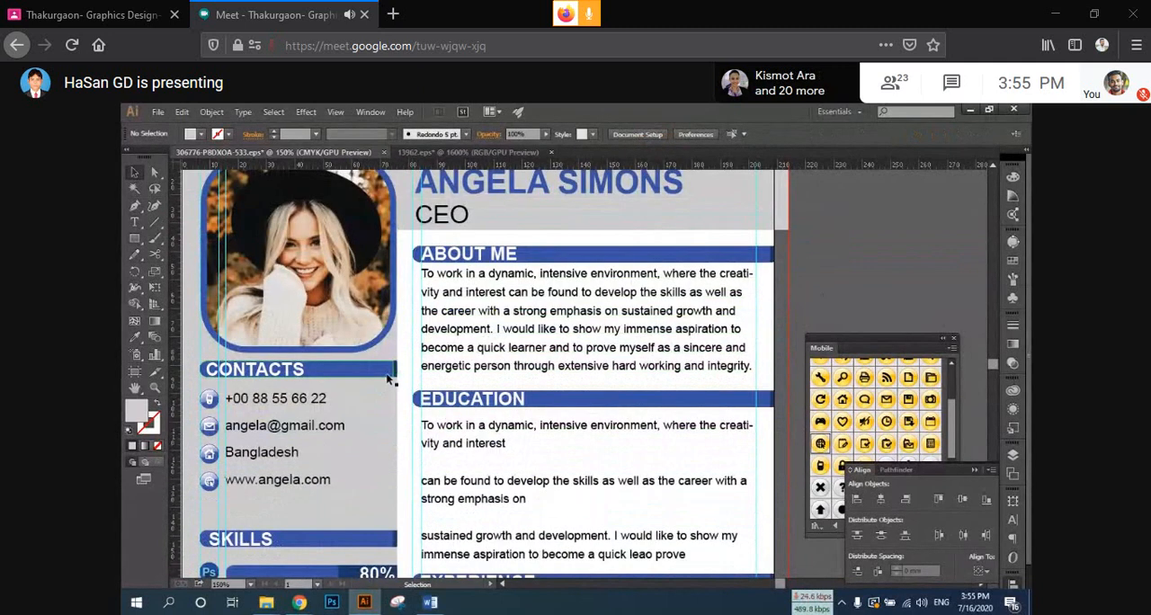
scroll(390, 379, "down", 2)
left_click_drag(427, 347, 454, 270)
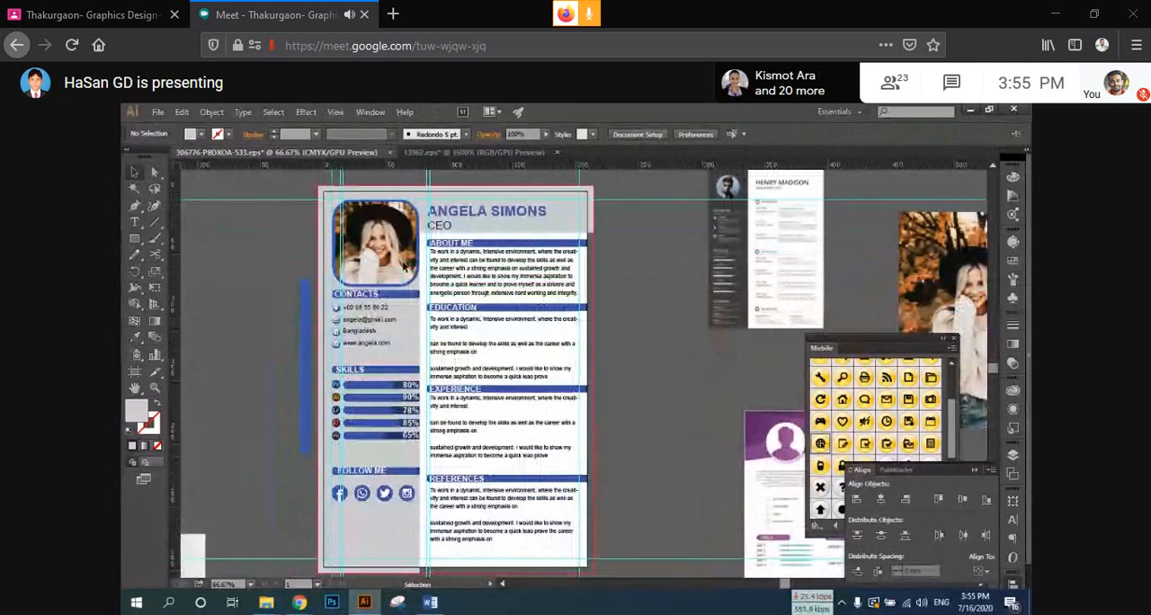
Step: Draw a circle about 86 mm in diameter around the woman's head on the spare photo beside the artboard
left_click(392, 280)
left_click_drag(363, 261, 517, 302)
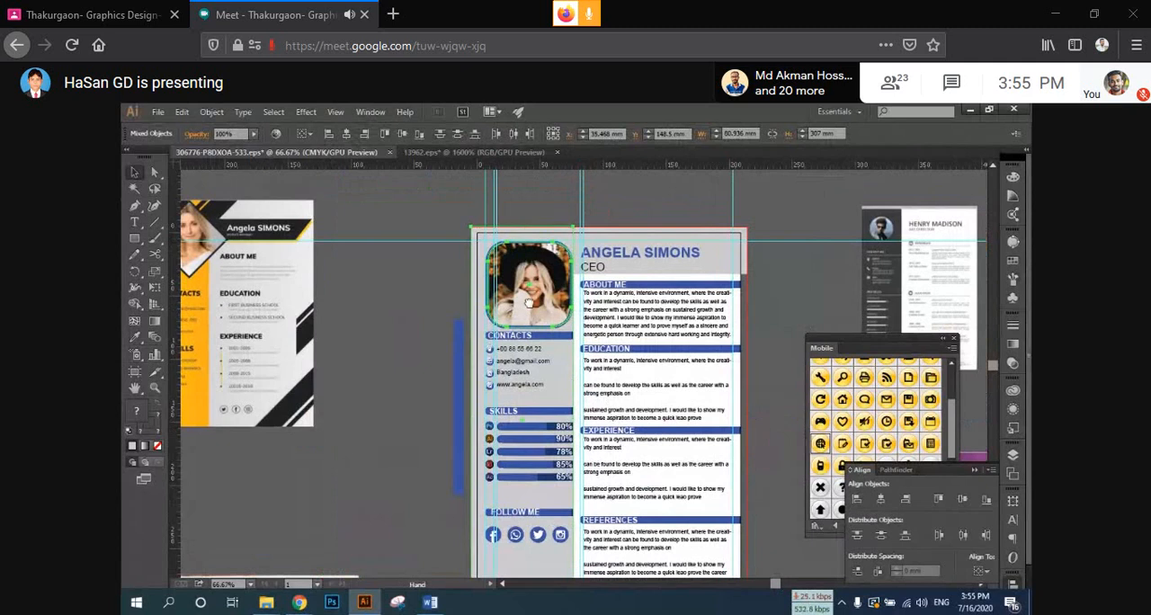
left_click_drag(598, 319, 121, 228)
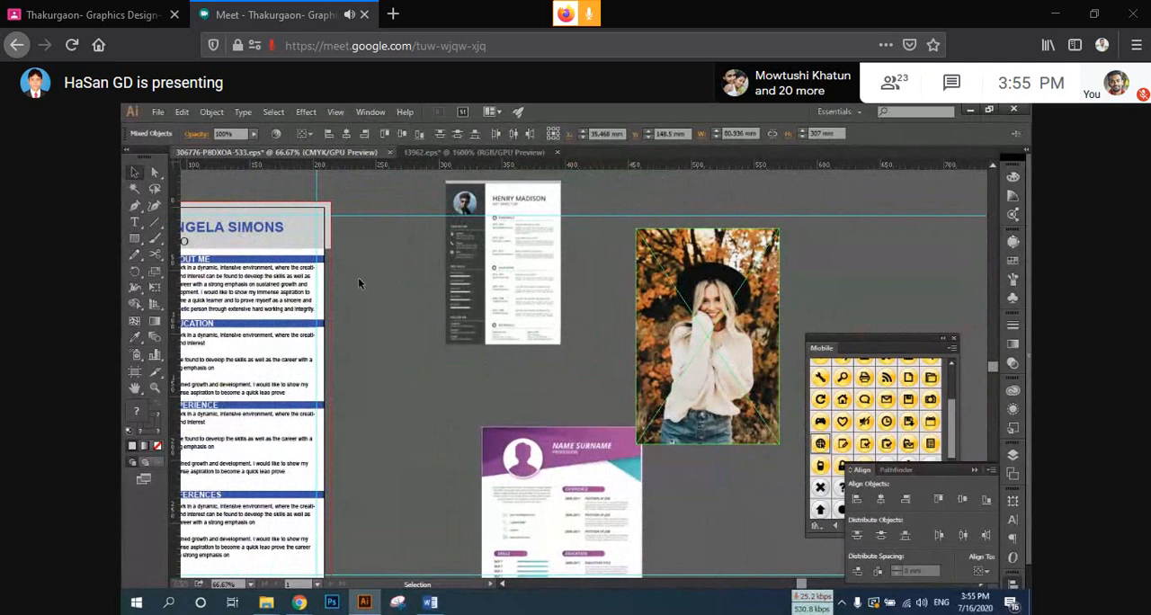
left_click(137, 239)
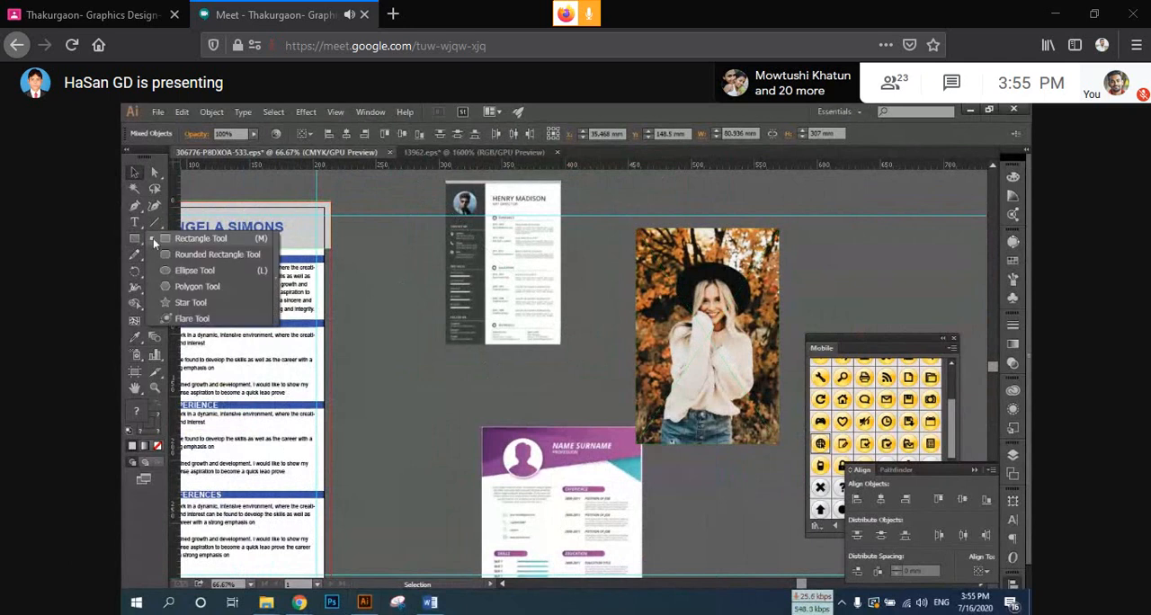
left_click(195, 270)
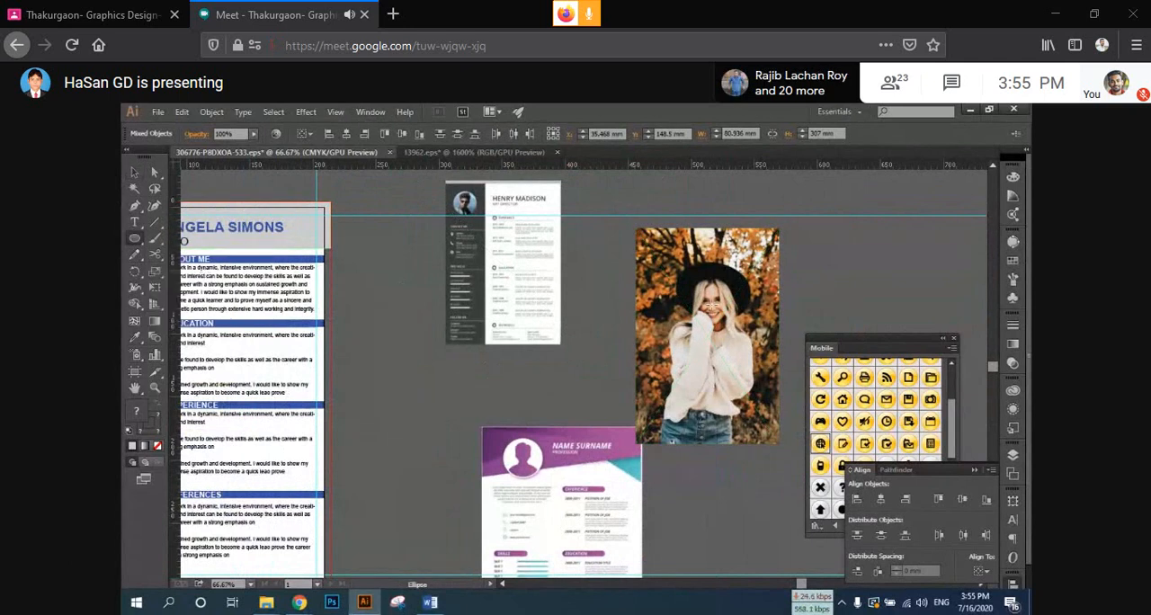
left_click_drag(711, 306, 691, 253)
key("v")
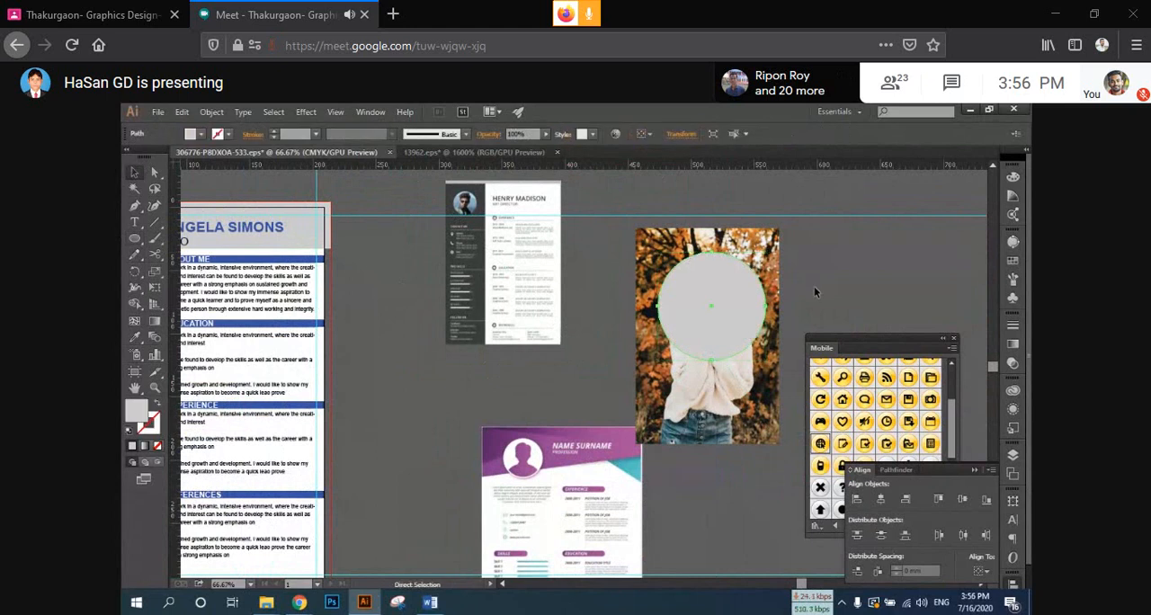
Step: Clip the spare photo to the circle with a clipping mask
left_click(693, 337, "shift")
right_click(693, 333)
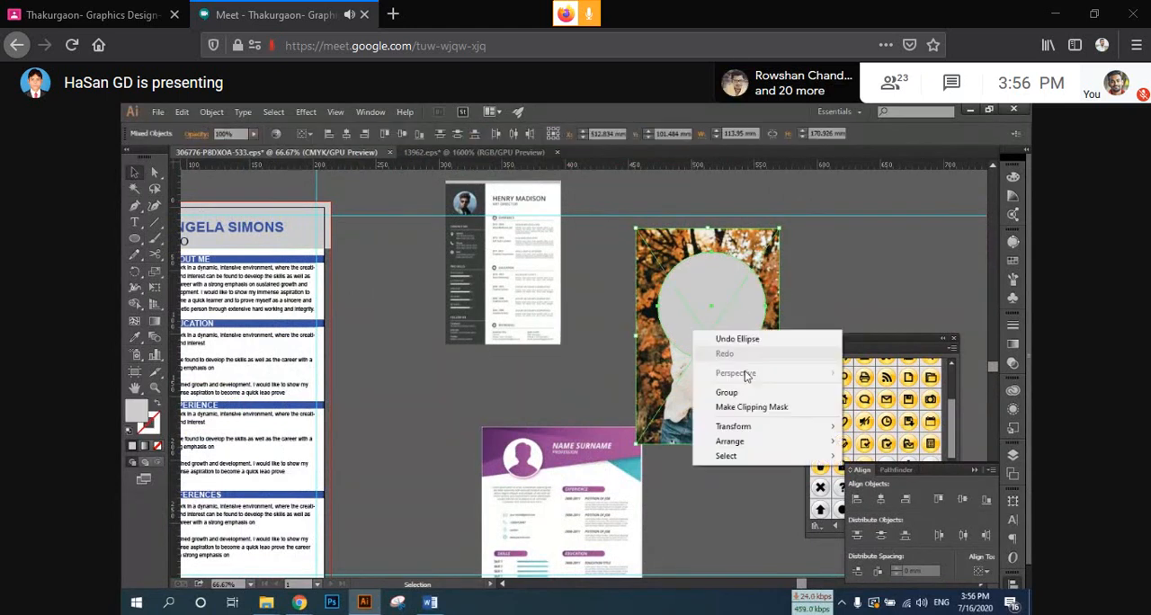
left_click(752, 406)
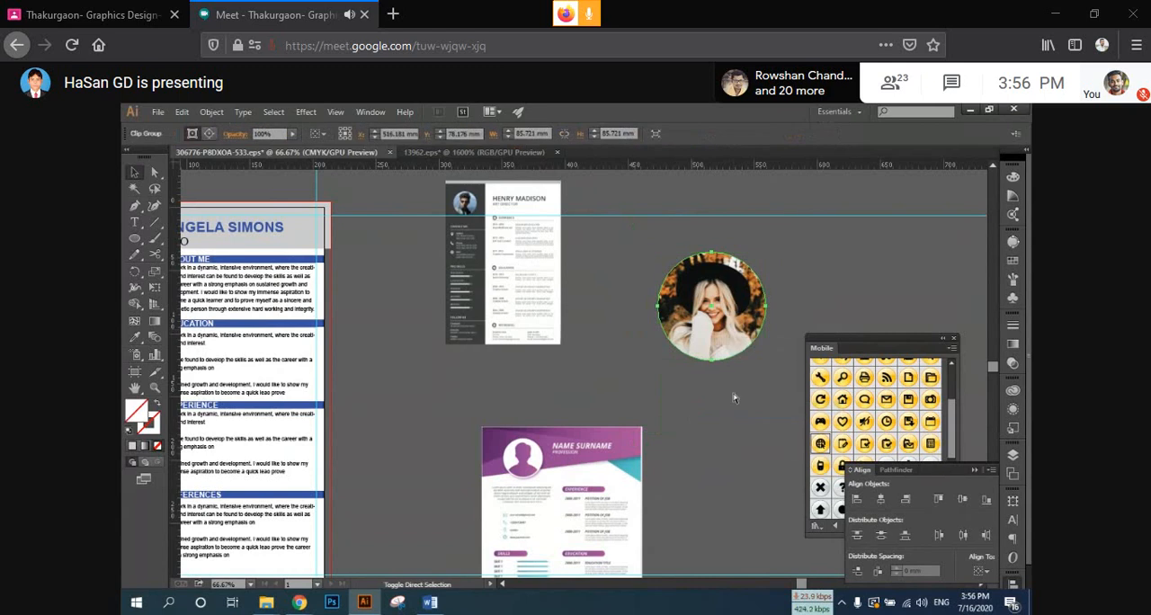
Step: Overlay a matching circle on the round photo, with no fill and a stroke in the header bar's blue sampled with the Eyedropper
key("ctrl+z")
key("ctrl+z")
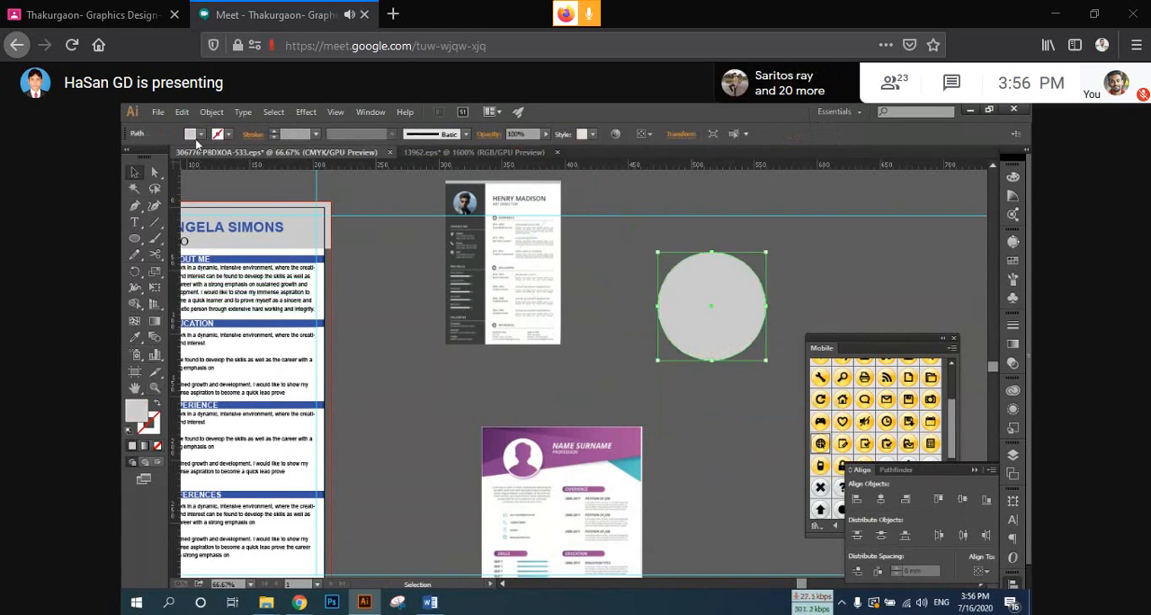
key("ctrl+shift+z")
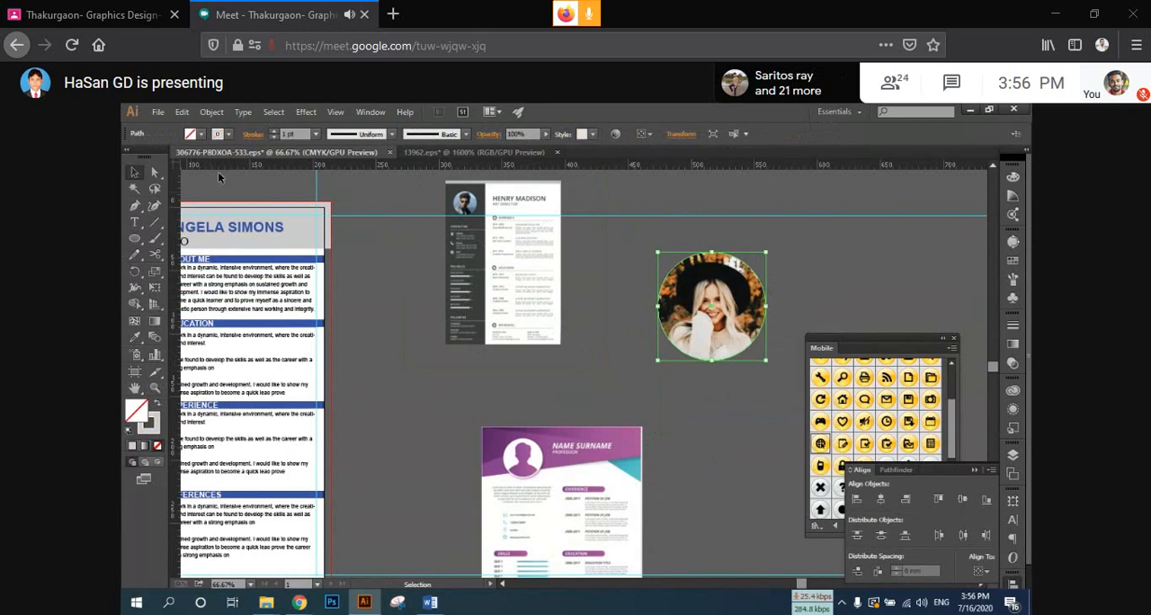
left_click(253, 133)
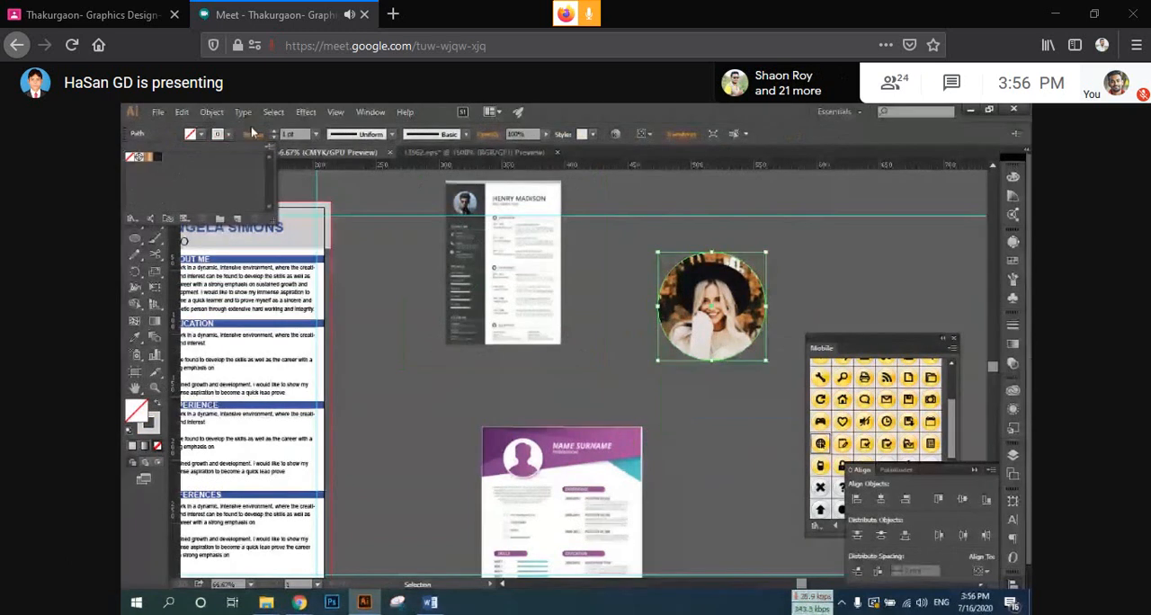
left_click(145, 433)
left_click(135, 337)
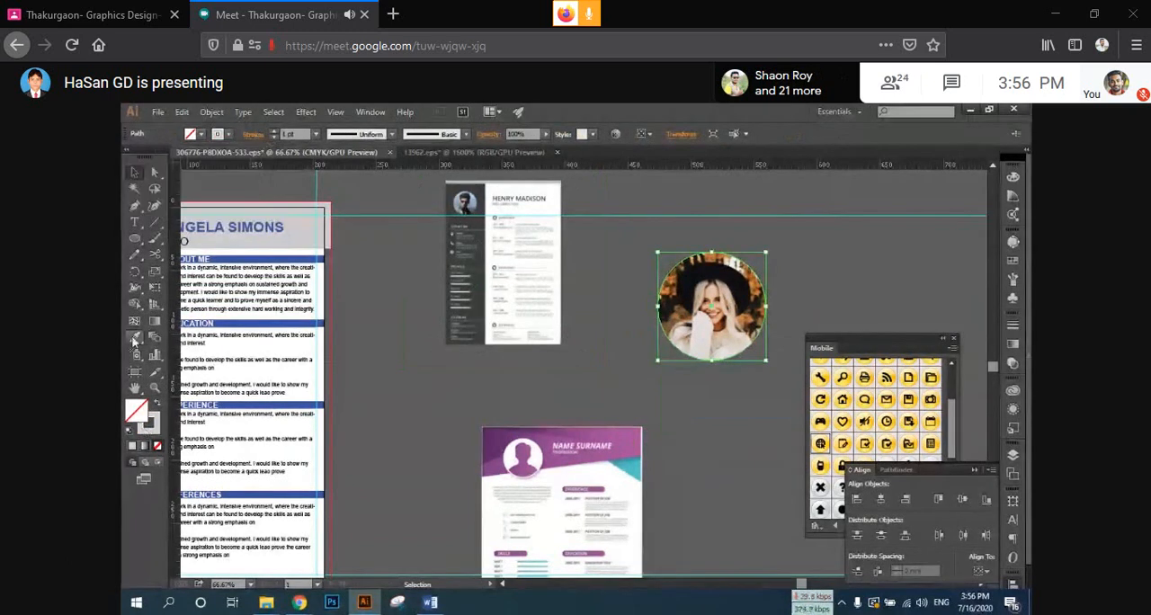
left_click(314, 258)
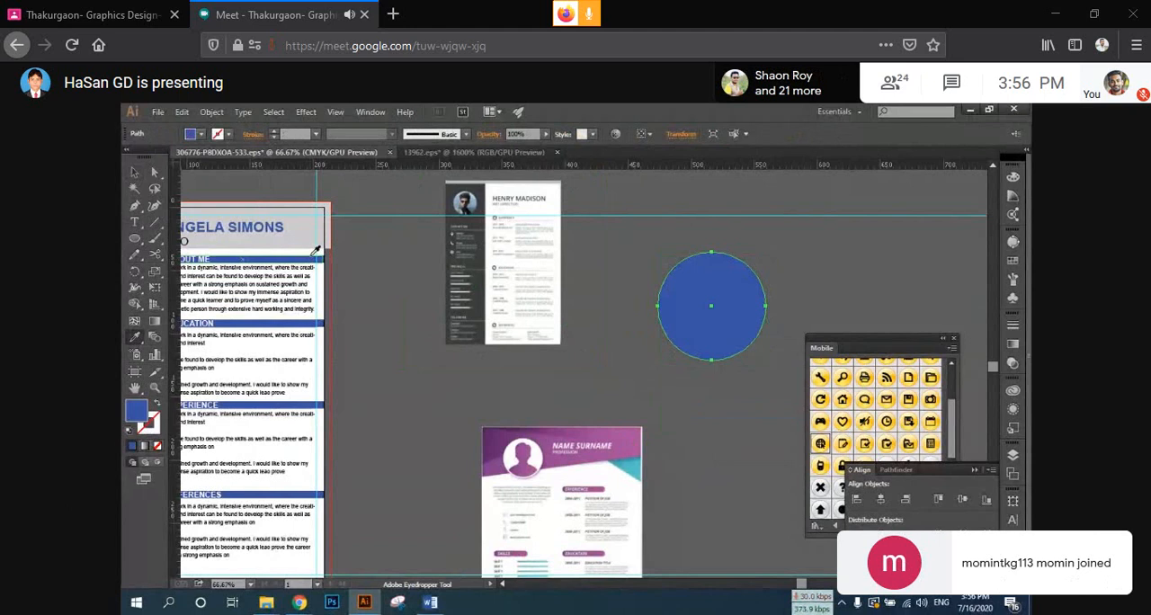
key("ctrl+z")
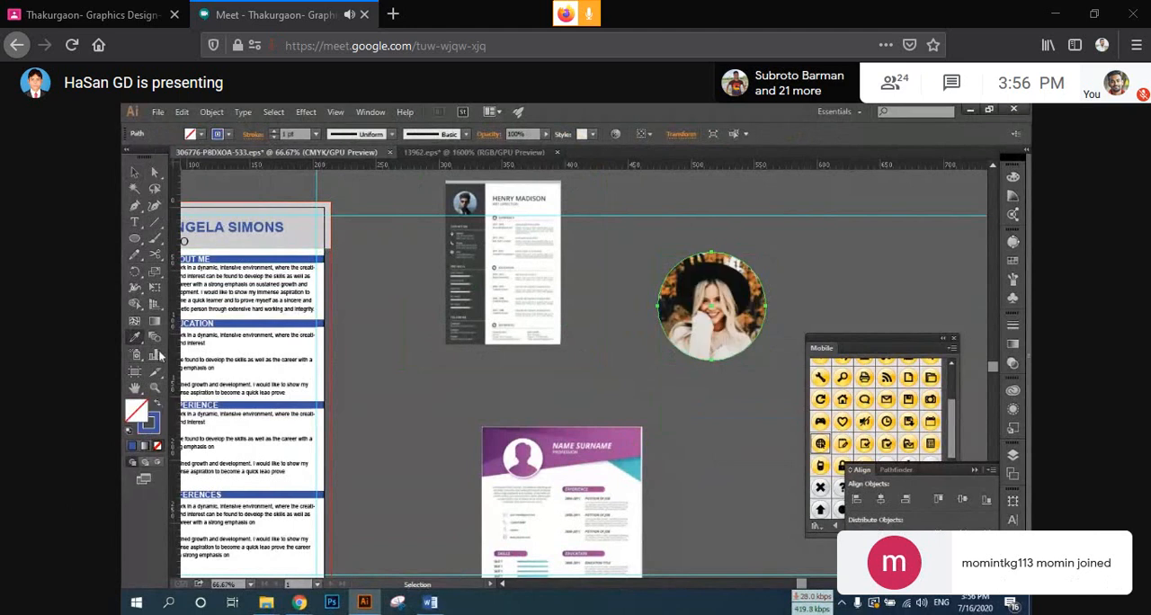
Step: Set the stroke weight of the blue circle around the spare photo to 11 pt
left_click(274, 132)
left_click(273, 132)
left_click(274, 132)
left_click(273, 133)
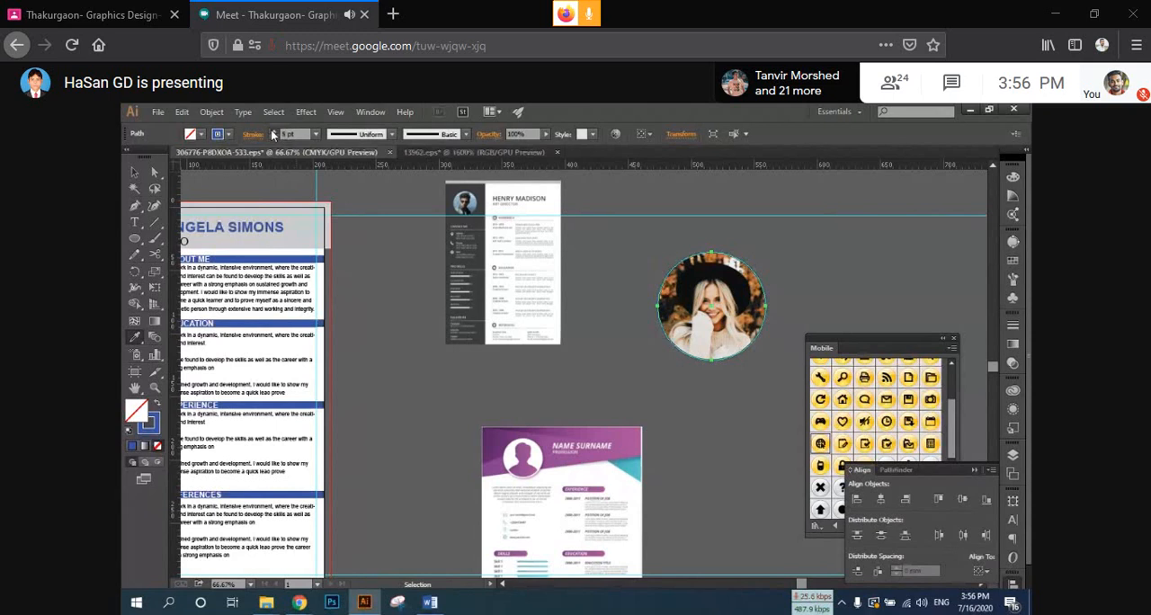
left_click(274, 132)
left_click(273, 132)
left_click(273, 133)
left_click(273, 132)
left_click(273, 132)
left_click(273, 132)
key("v")
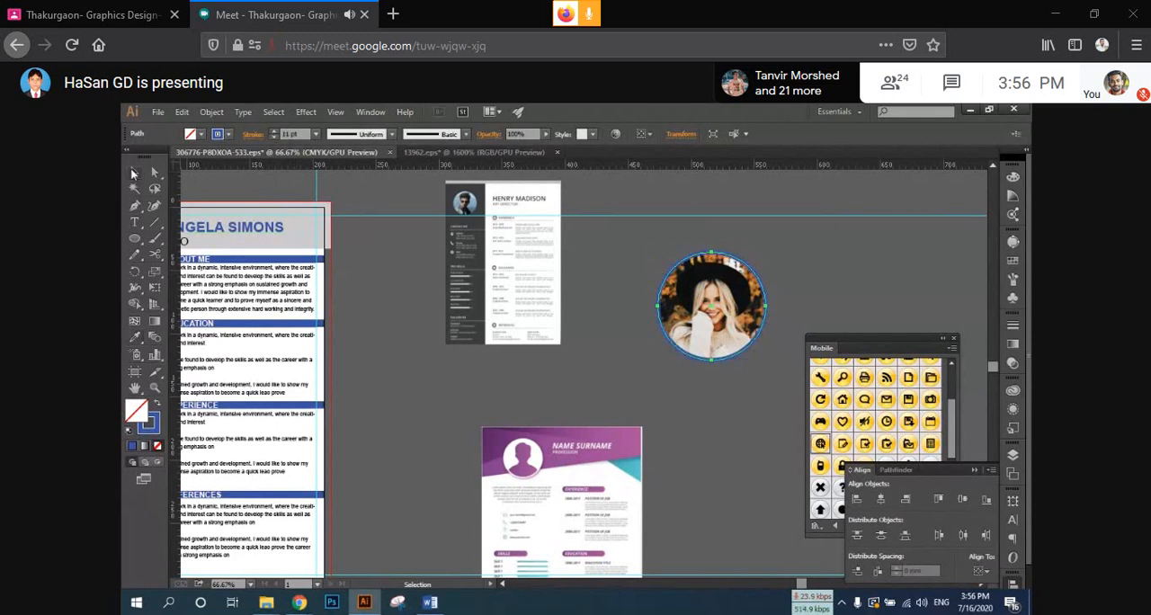
Step: Group the round photo with its blue circle outline
left_click_drag(628, 253, 745, 339)
right_click(725, 313)
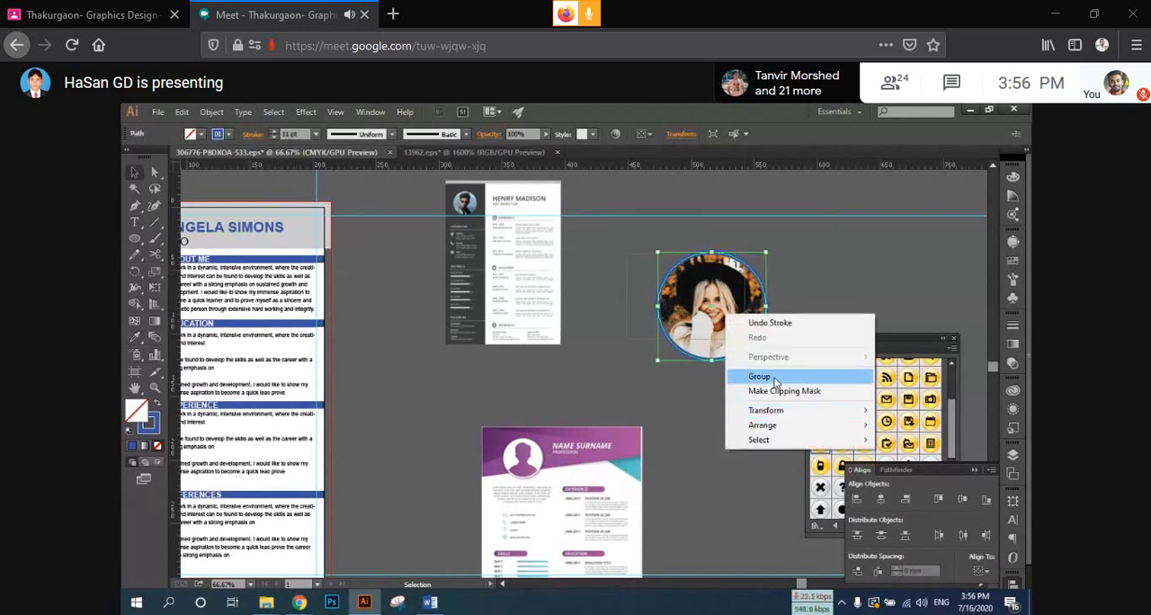
left_click(757, 378)
Step: Move the rounded-square portrait out of the resume sidebar onto the empty canvas above and left of the artboard
key("ctrl+minus")
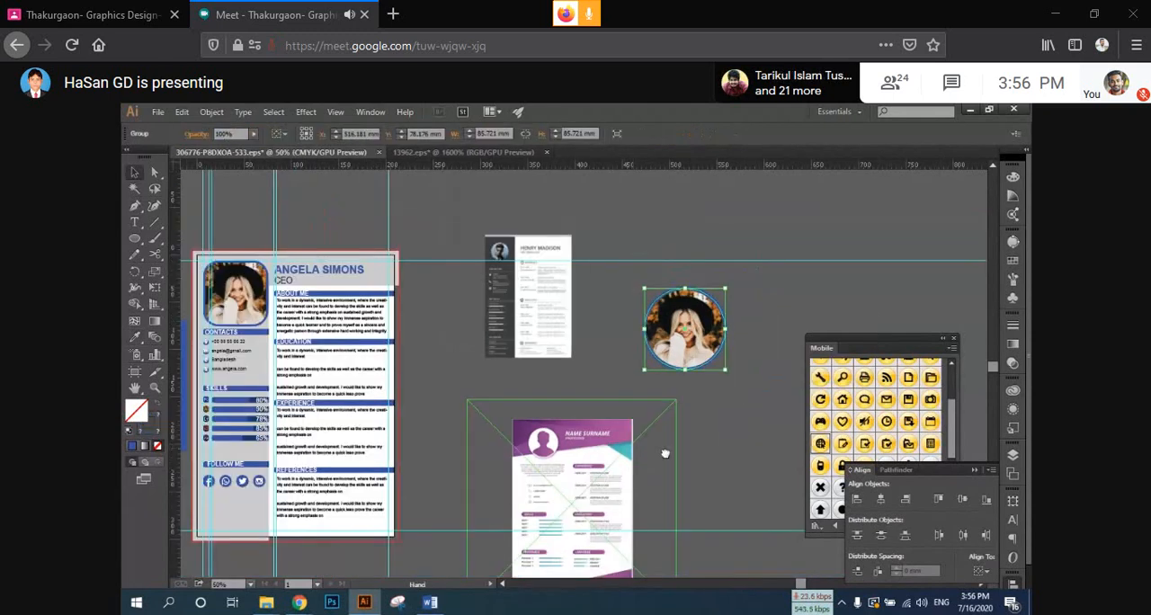
left_click_drag(665, 454, 872, 507)
left_click_drag(442, 346, 347, 243)
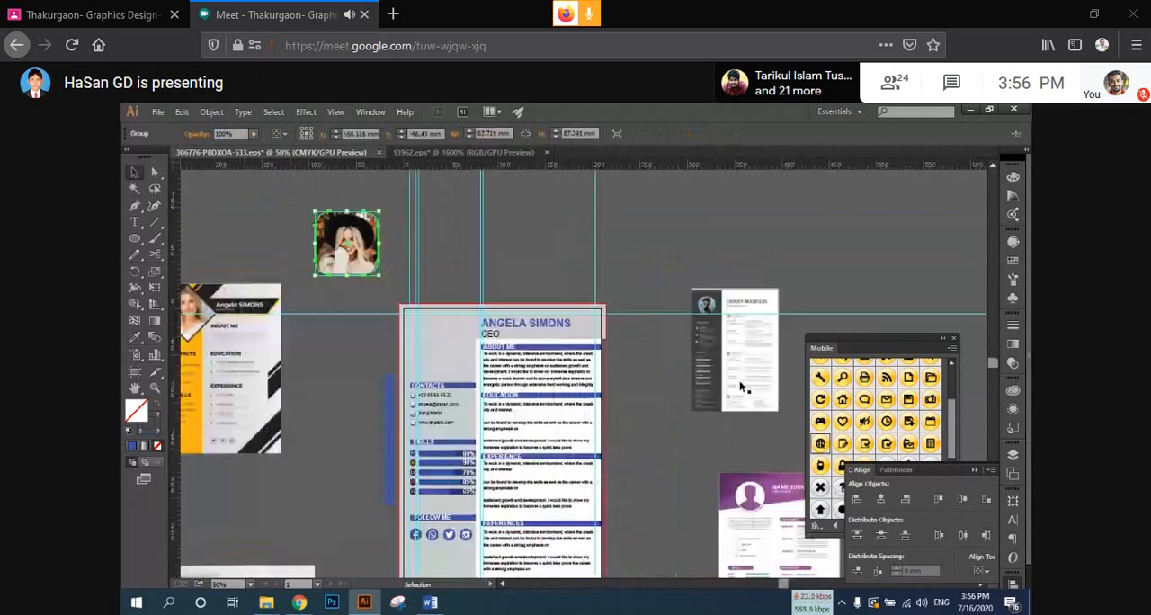
Step: Place the round photo group above CONTACTS in the sidebar, scaled to about 56 mm and fitted to the top and left guides
left_click_drag(649, 329, 541, 309)
left_click_drag(789, 368, 334, 332)
key("ctrl+plus")
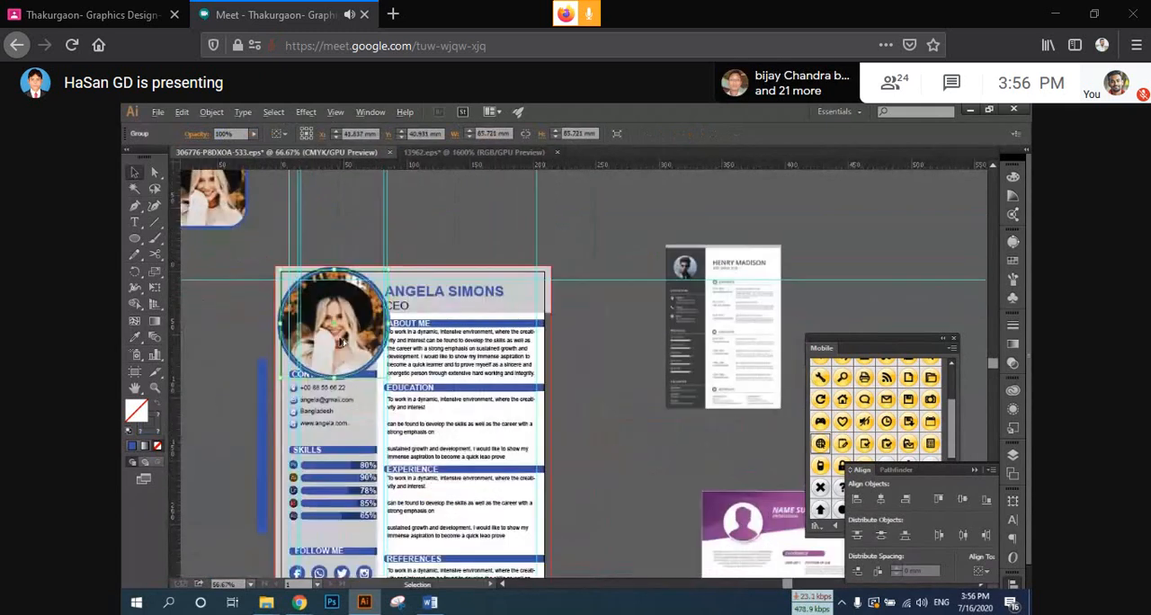
key("ctrl+plus")
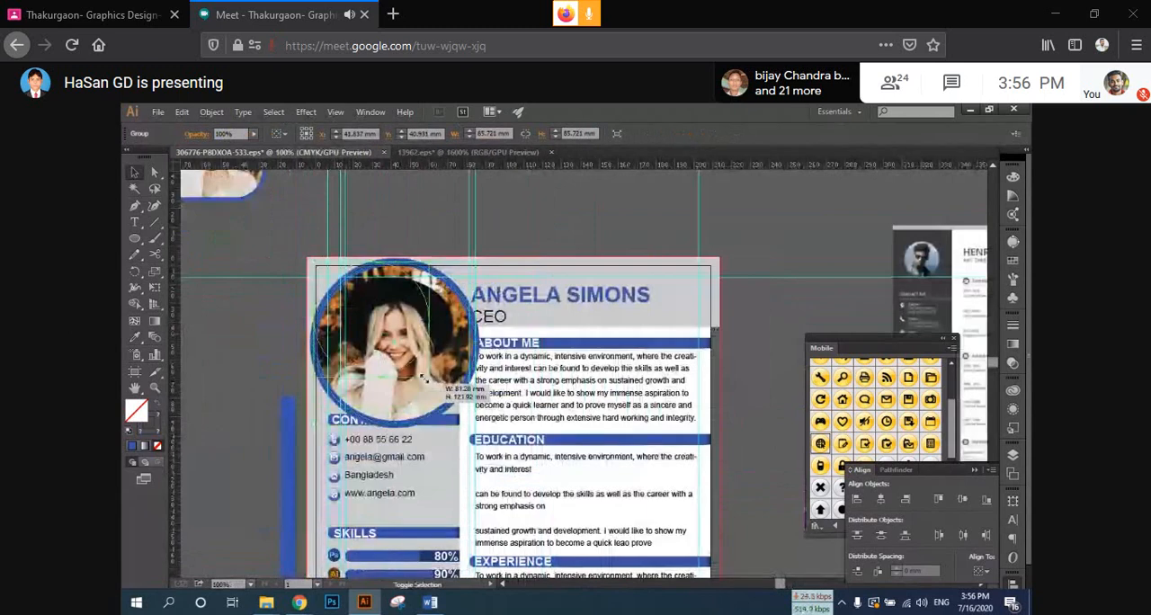
mouse_move(382, 331)
left_mouse_down()
mouse_move(415, 342)
mouse_move(382, 346)
left_mouse_up()
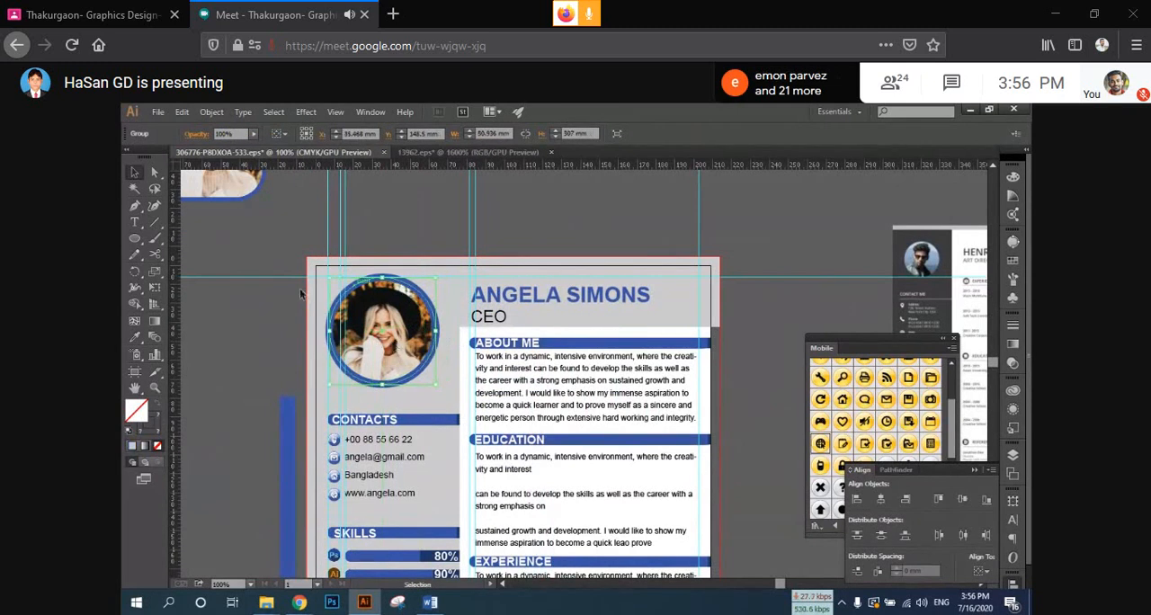
Step: Ungroup the round photo from its blue outline and deselect both
left_click(155, 172)
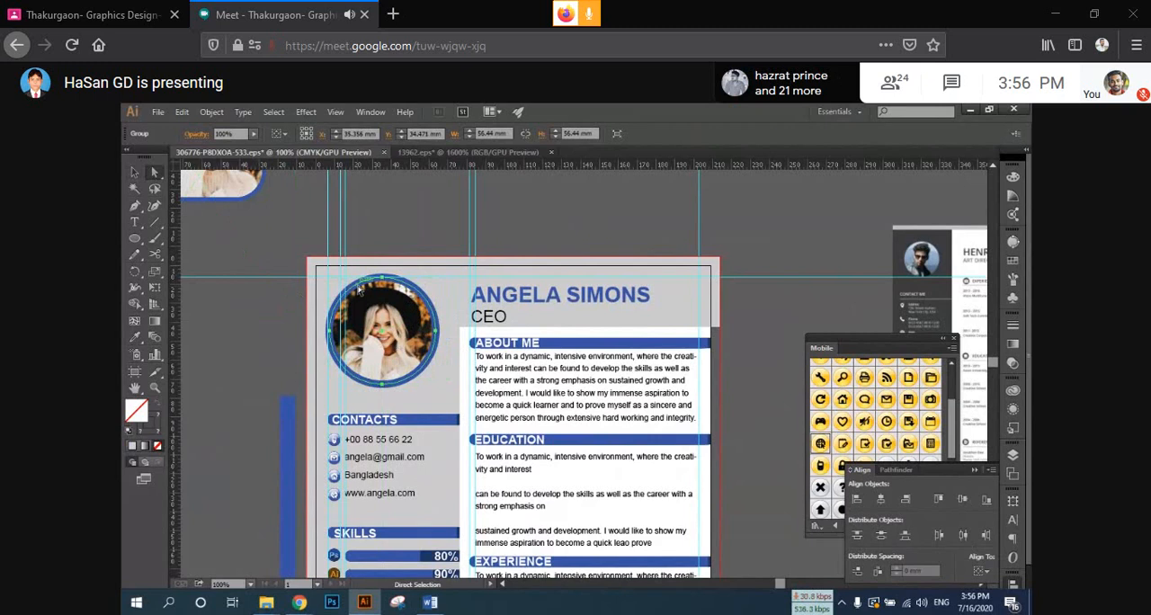
right_click(378, 327)
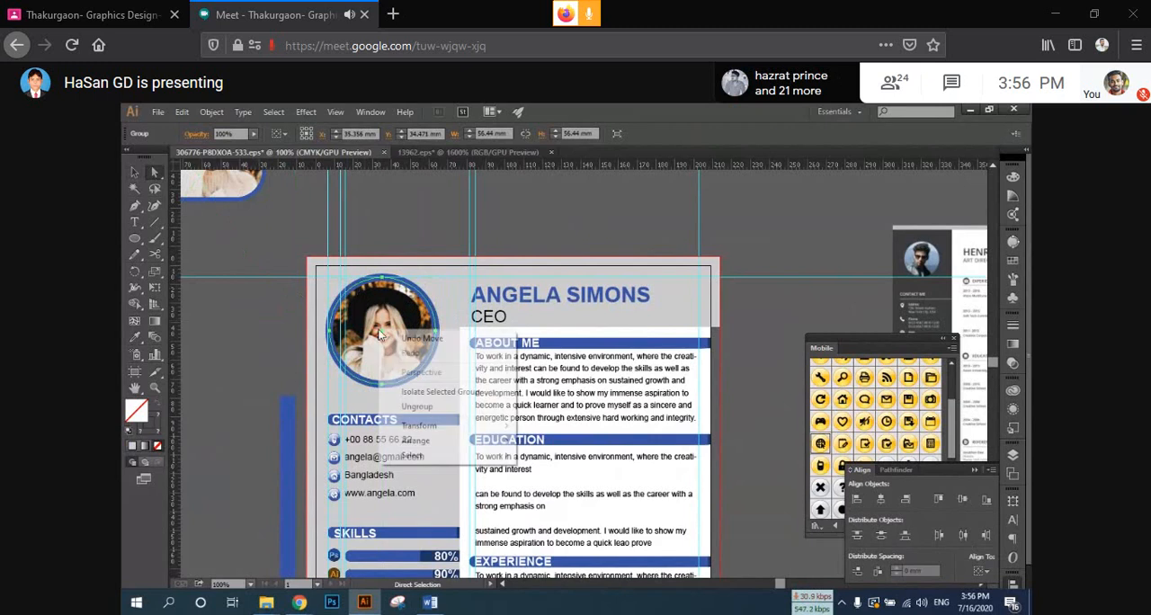
left_click(418, 406)
left_click(316, 360)
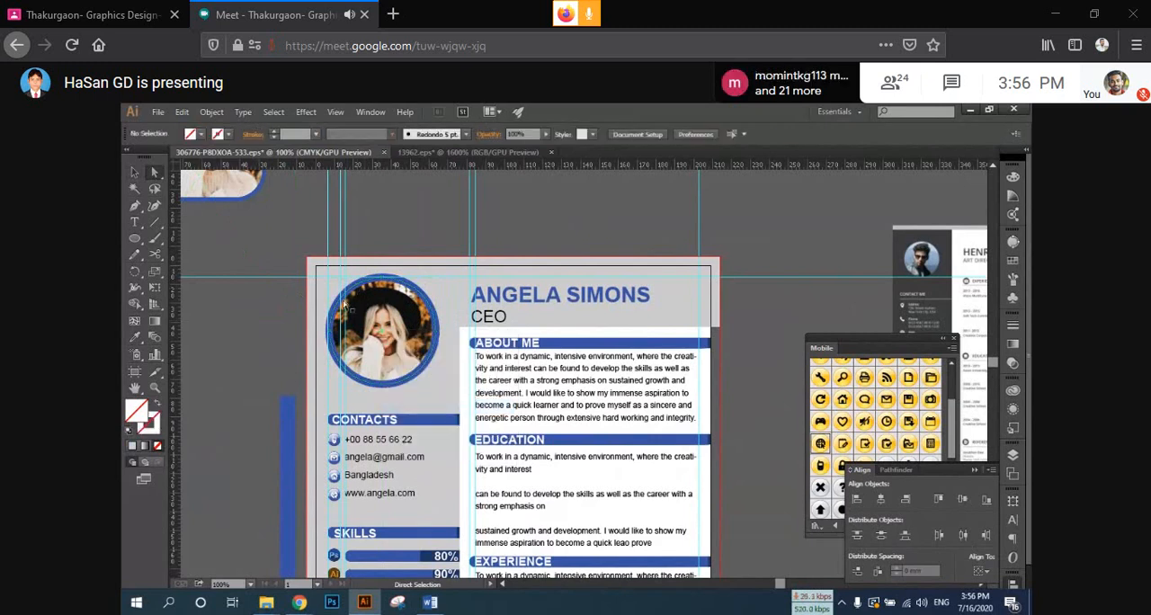
Step: Reduce the stroke of the blue circle around the sidebar portrait to 3 pt and deselect it
left_click(344, 307)
left_click(134, 171)
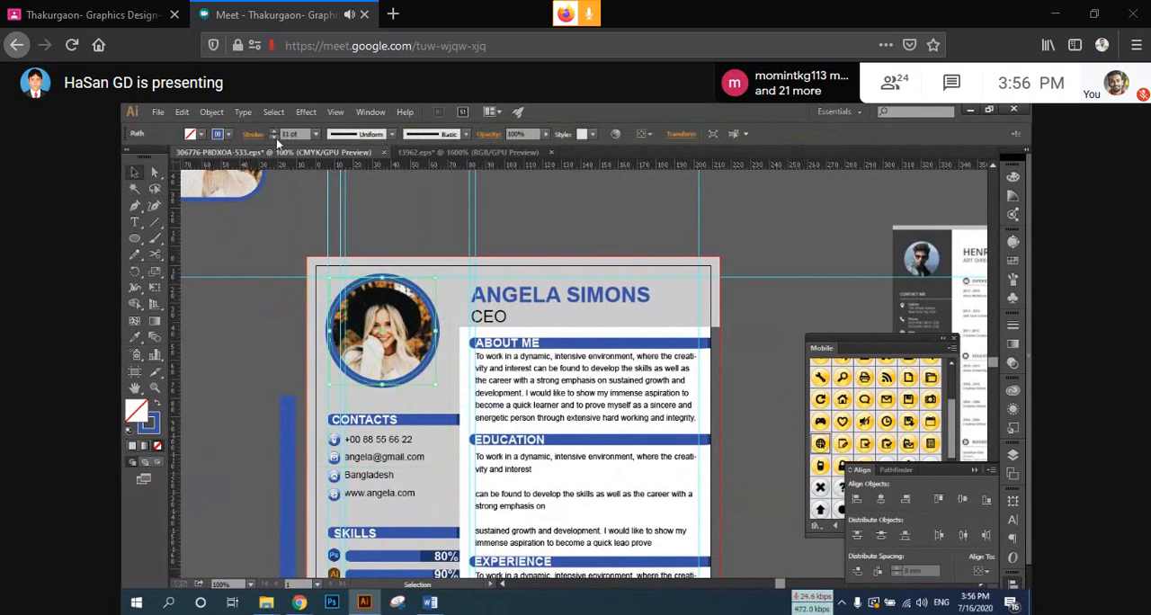
left_click(274, 137)
left_click(274, 136)
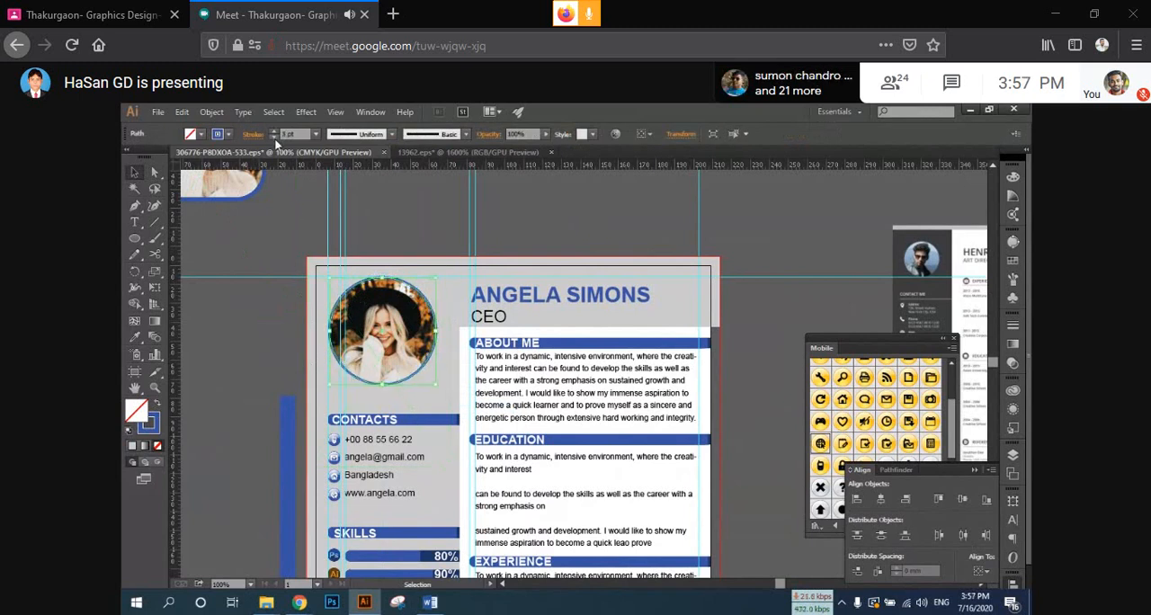
left_click(356, 226)
left_click_drag(392, 222, 484, 268)
left_click(487, 251)
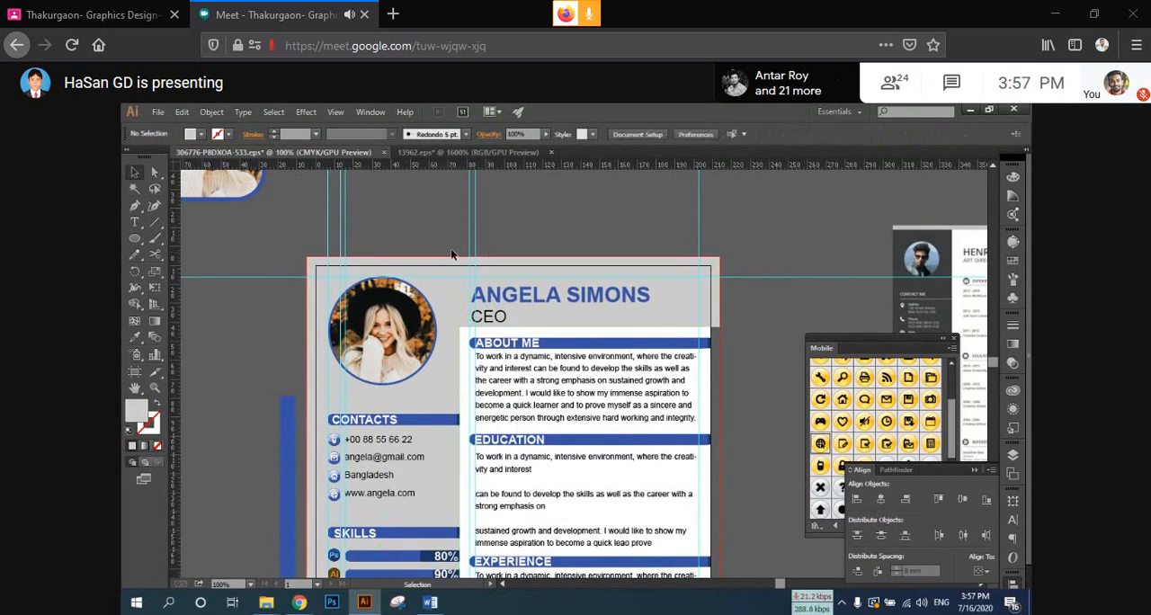
Step: Select the round portrait together with its outline and shift it slightly sideways in the sidebar
left_click(404, 359)
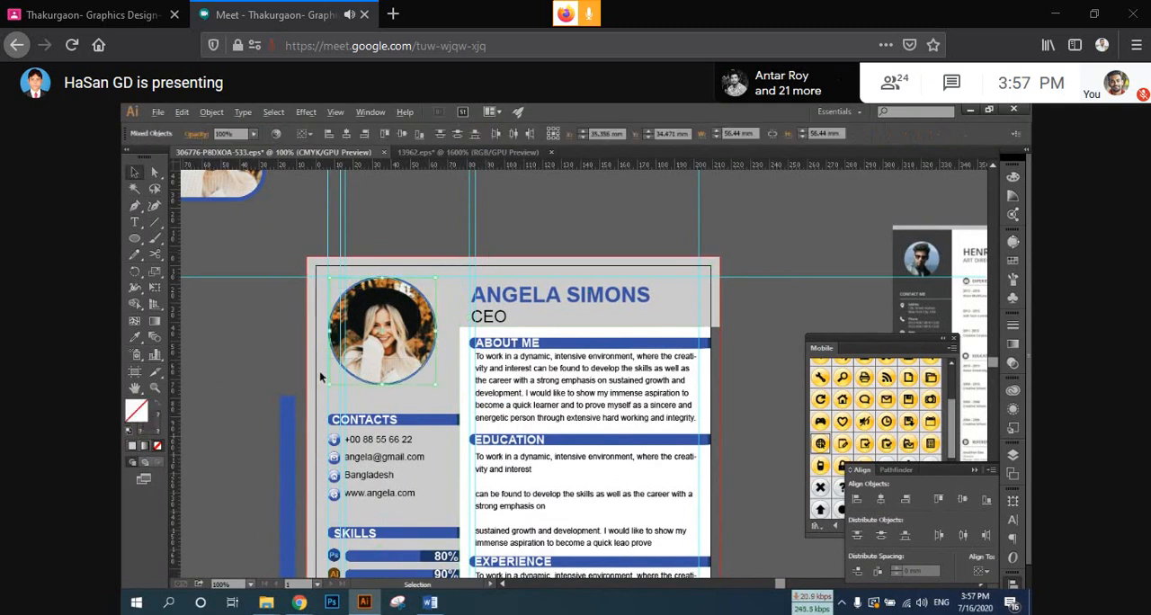
scroll(319, 376, "up", 1)
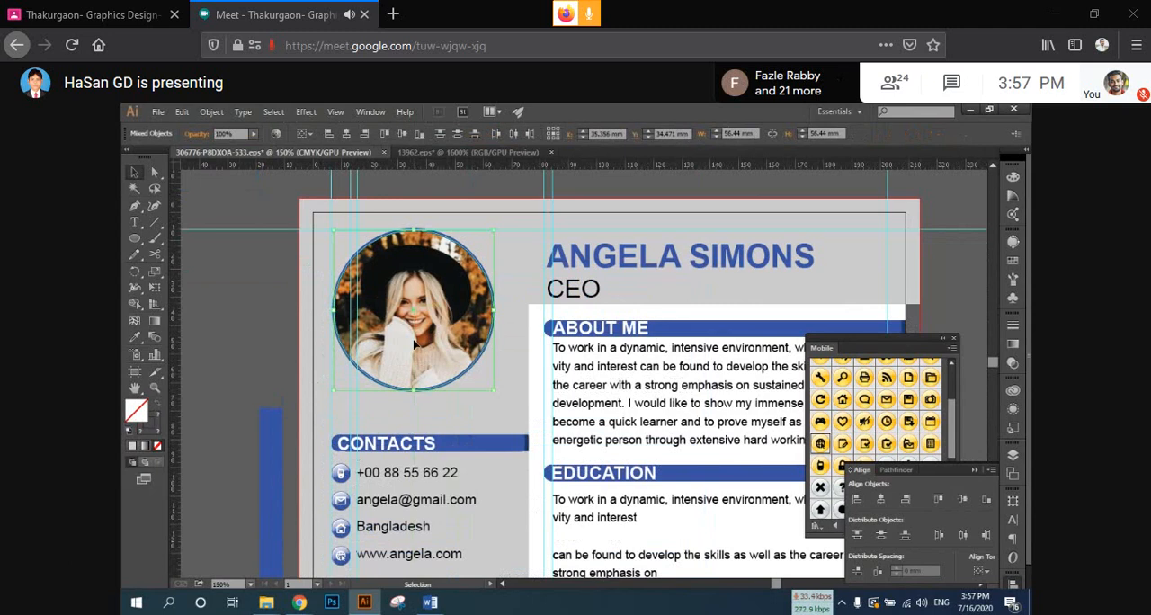
left_click_drag(414, 345, 402, 346)
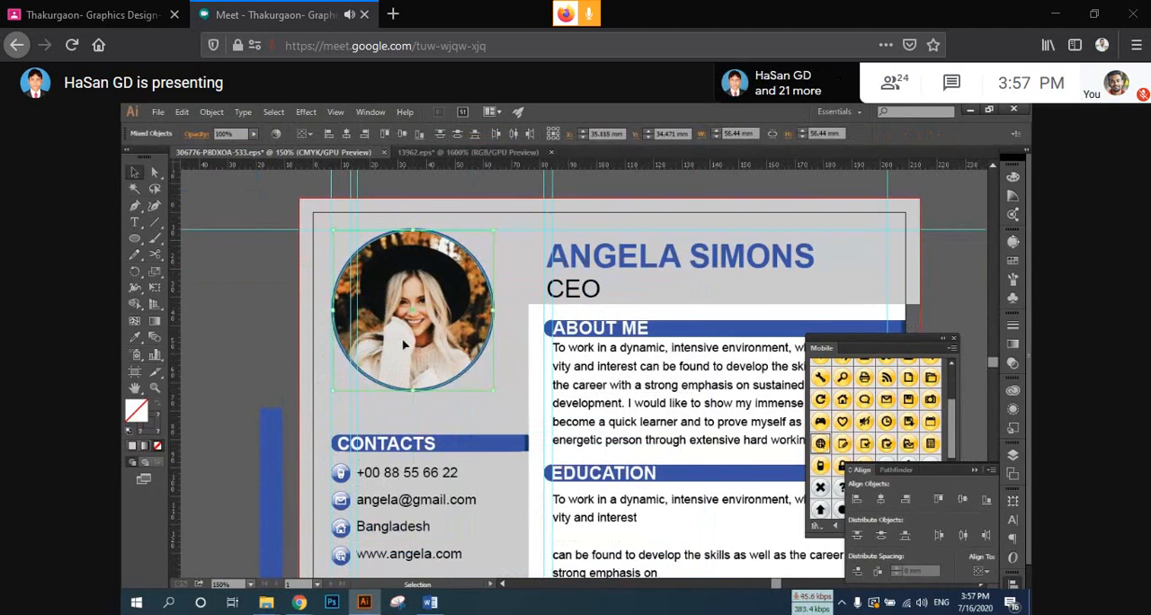